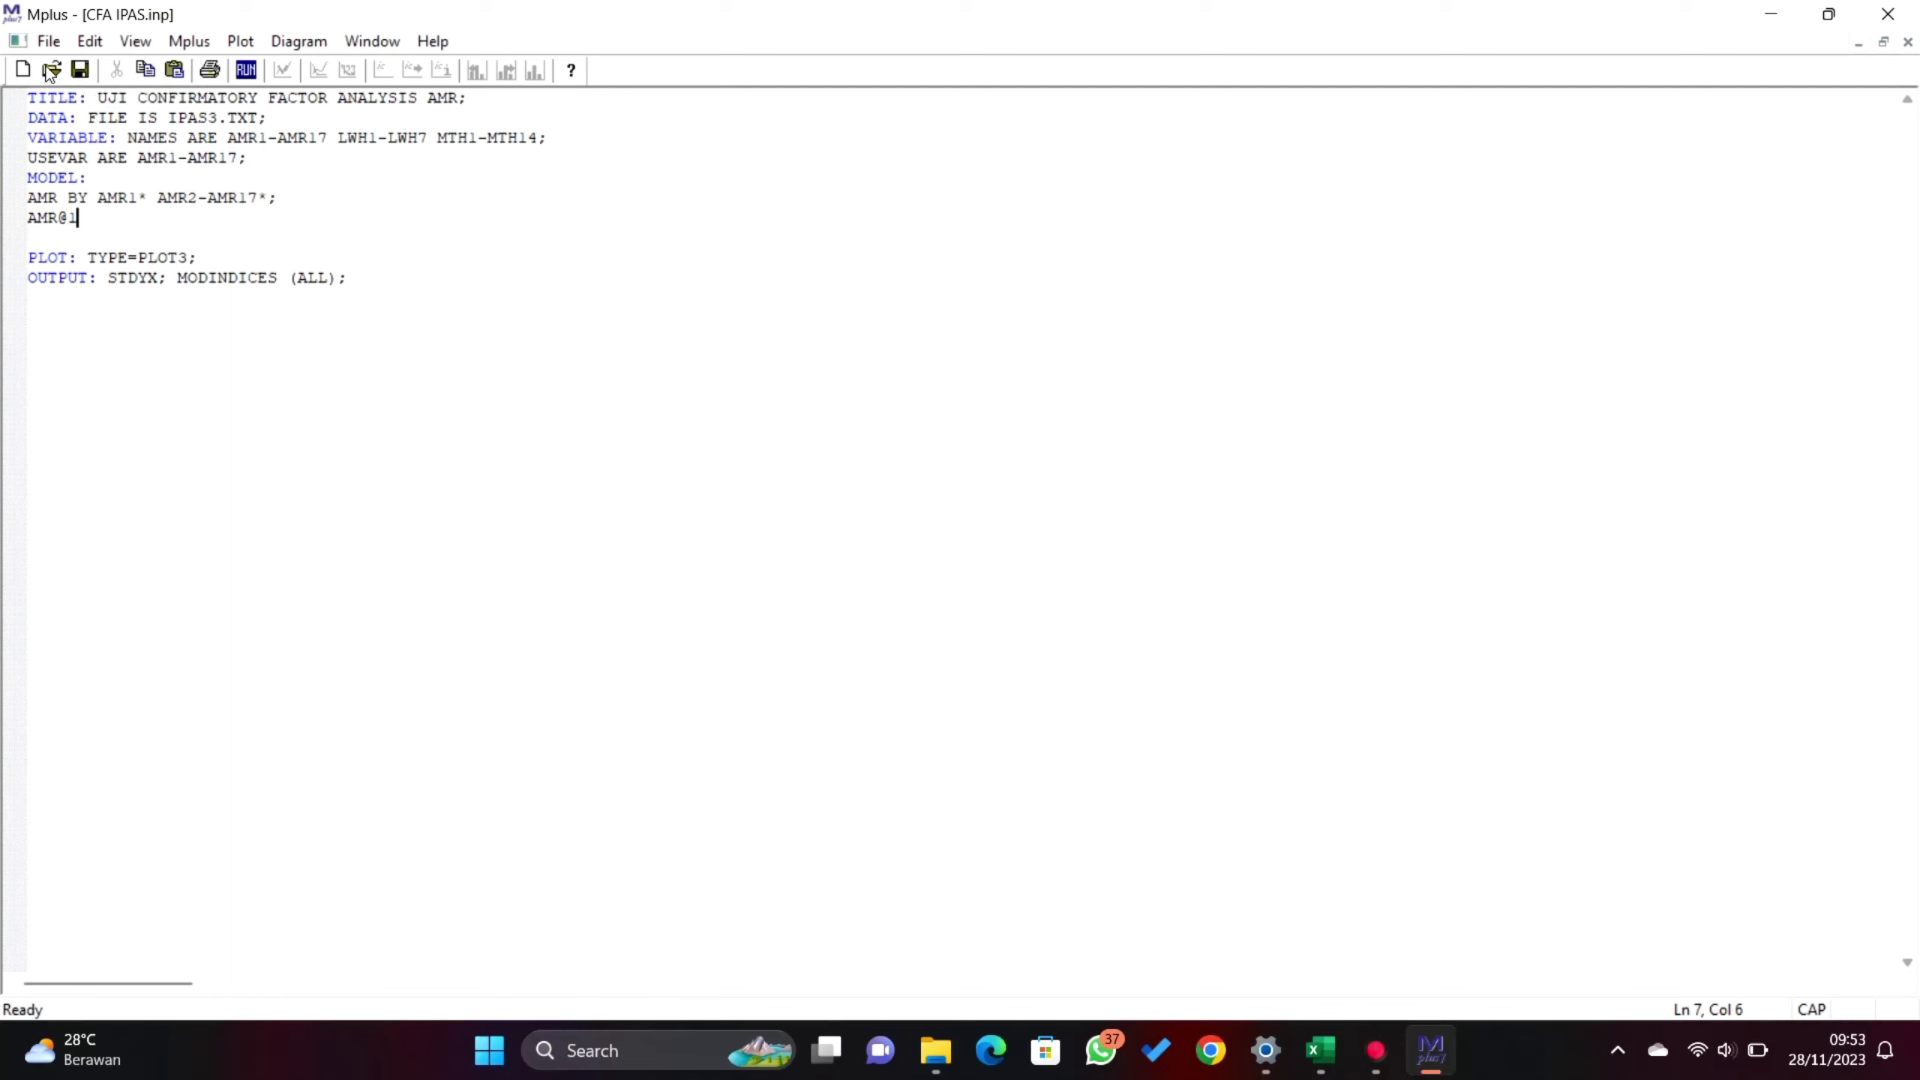
- Save the input file under the new name CFA AMR
left_click(49, 41)
left_click(107, 180)
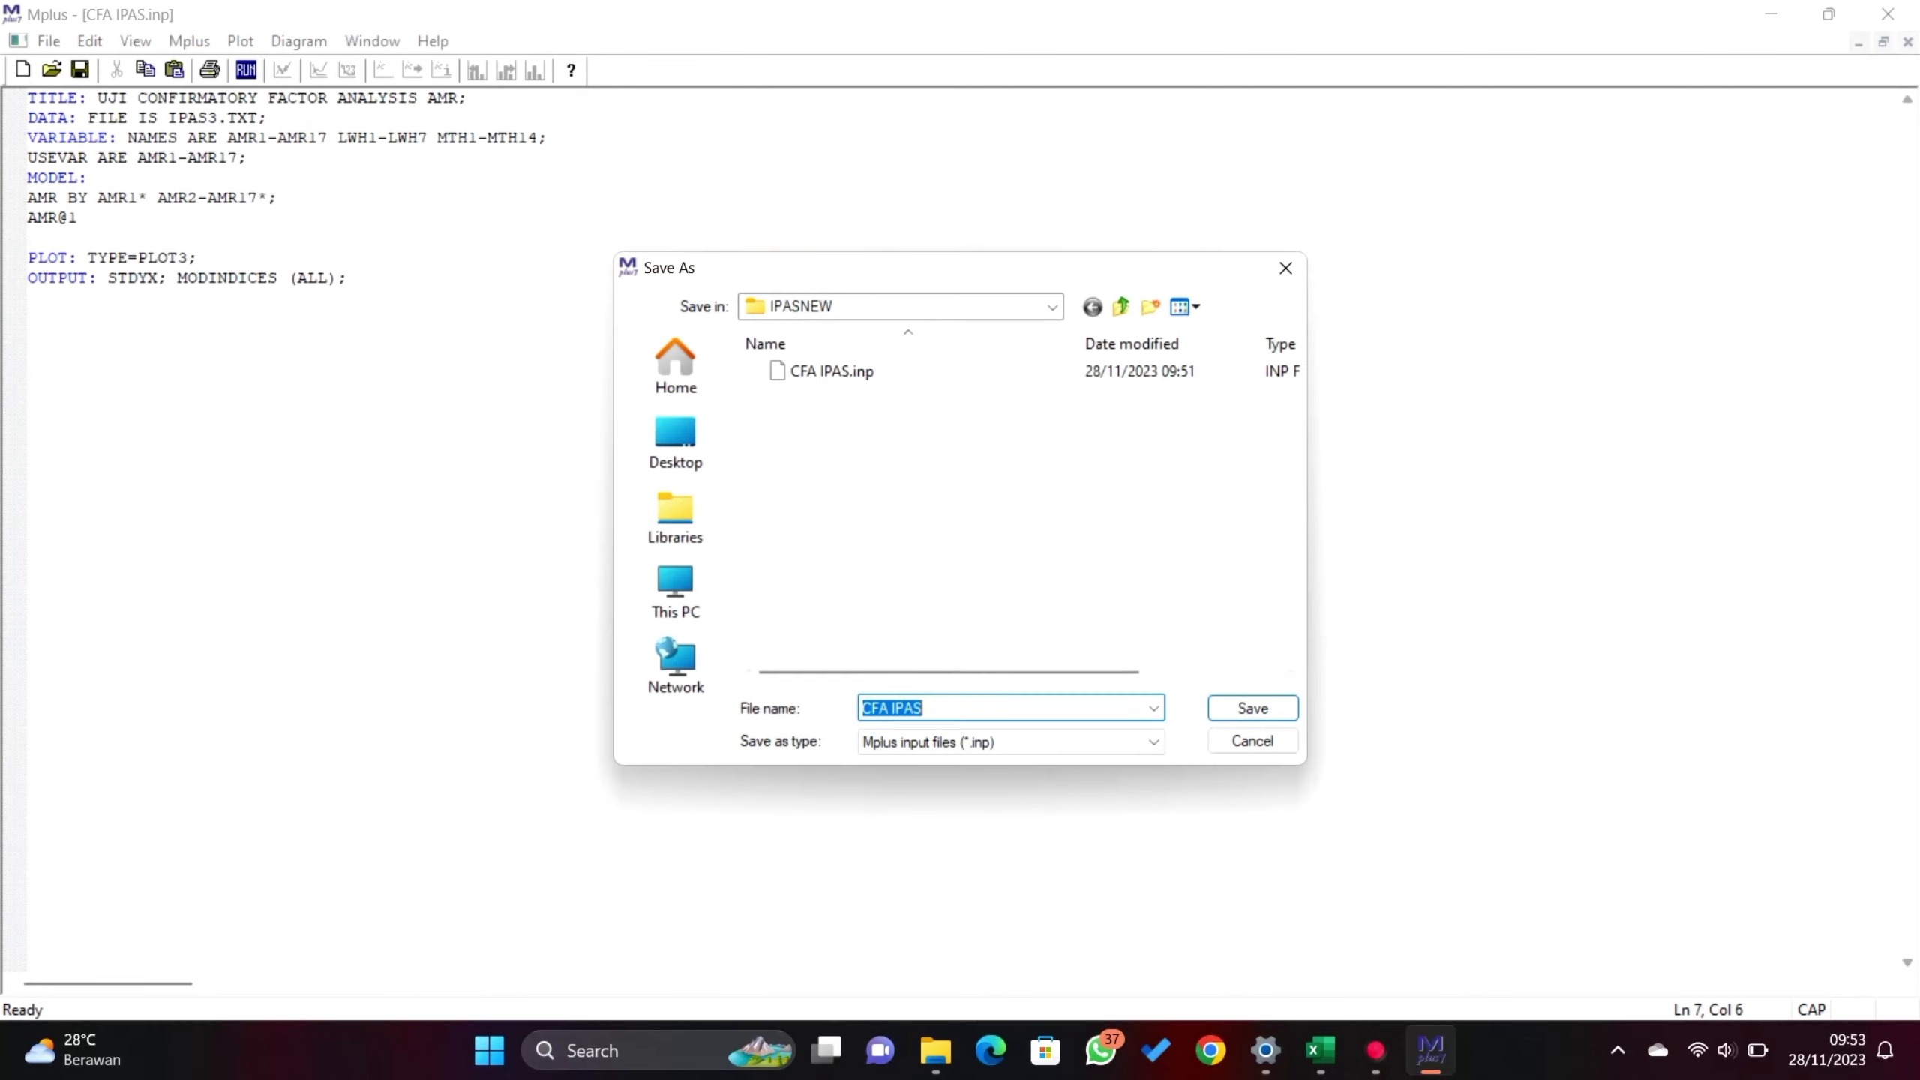
type("CFA AMR")
left_click(1252, 708)
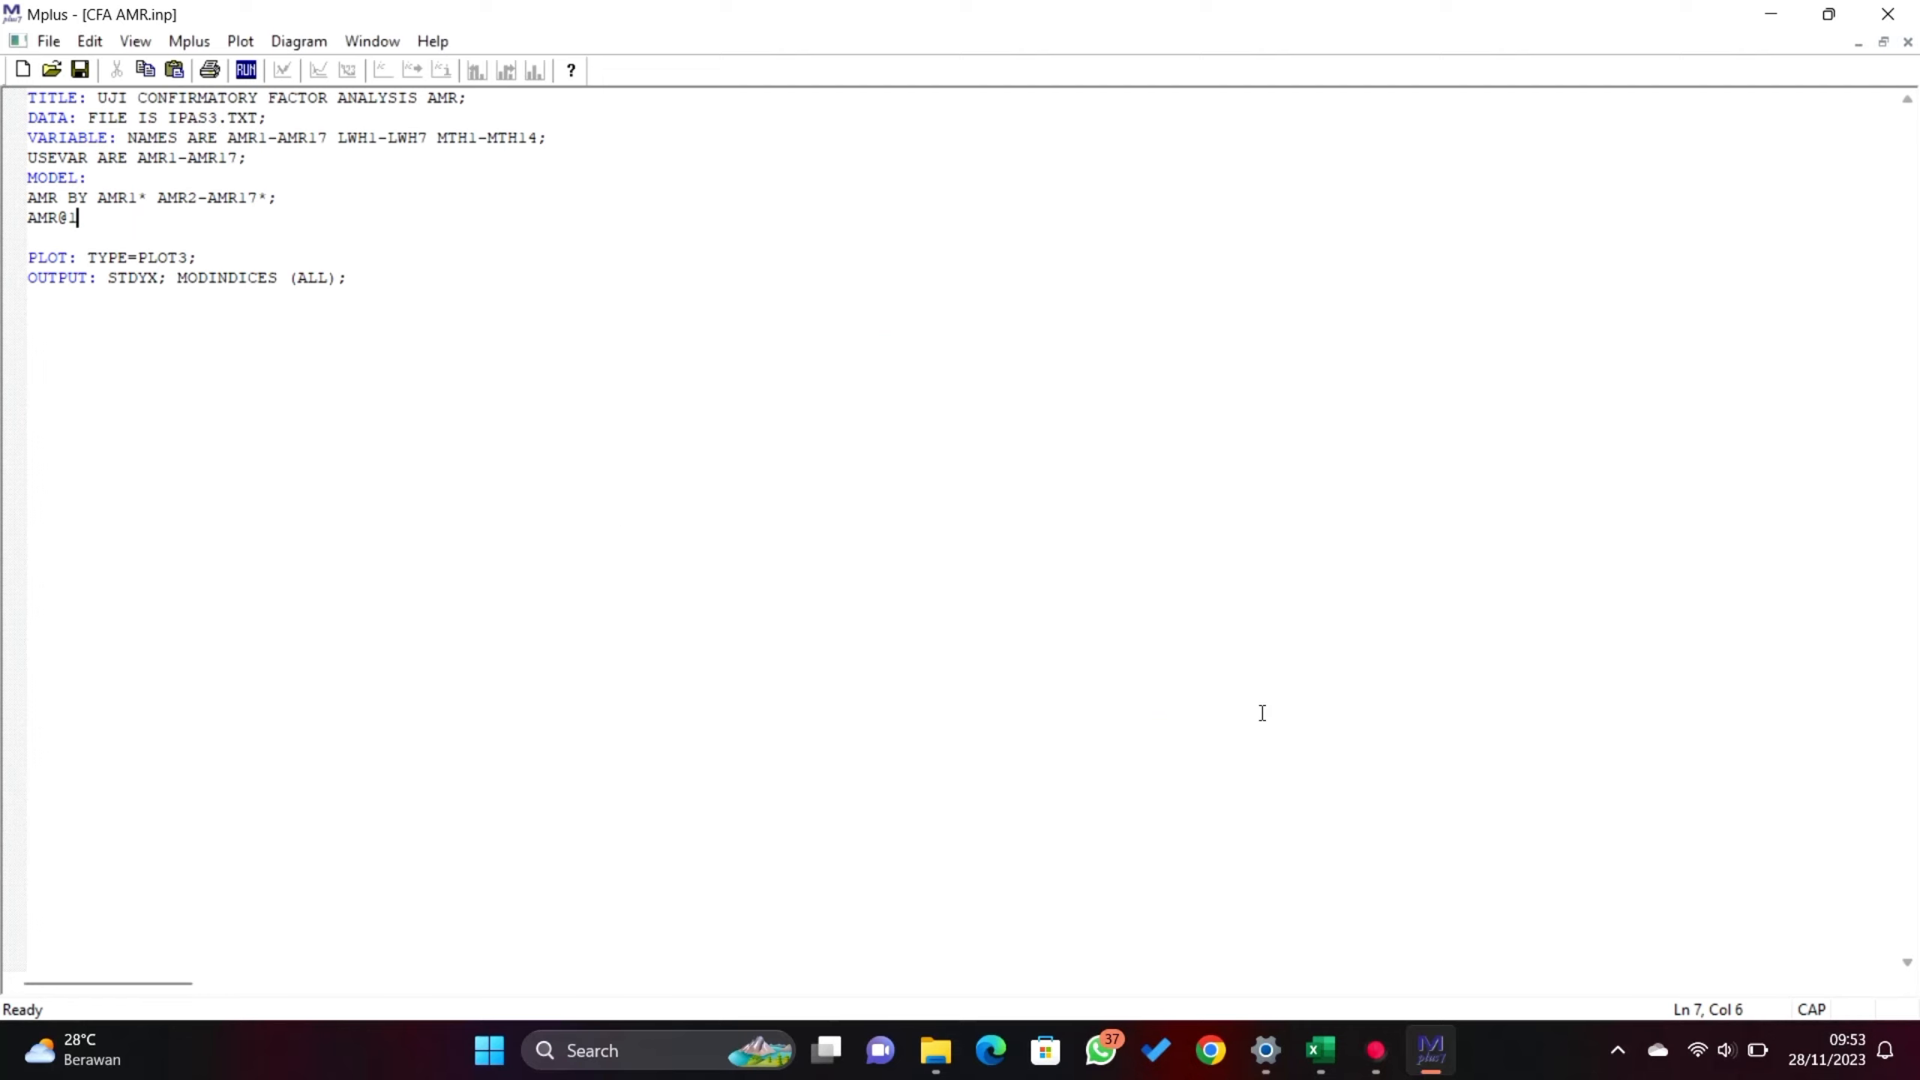
- Run the AMR analysis and review the model fit information and the WITH statement modification indices in the output
left_click(250, 69)
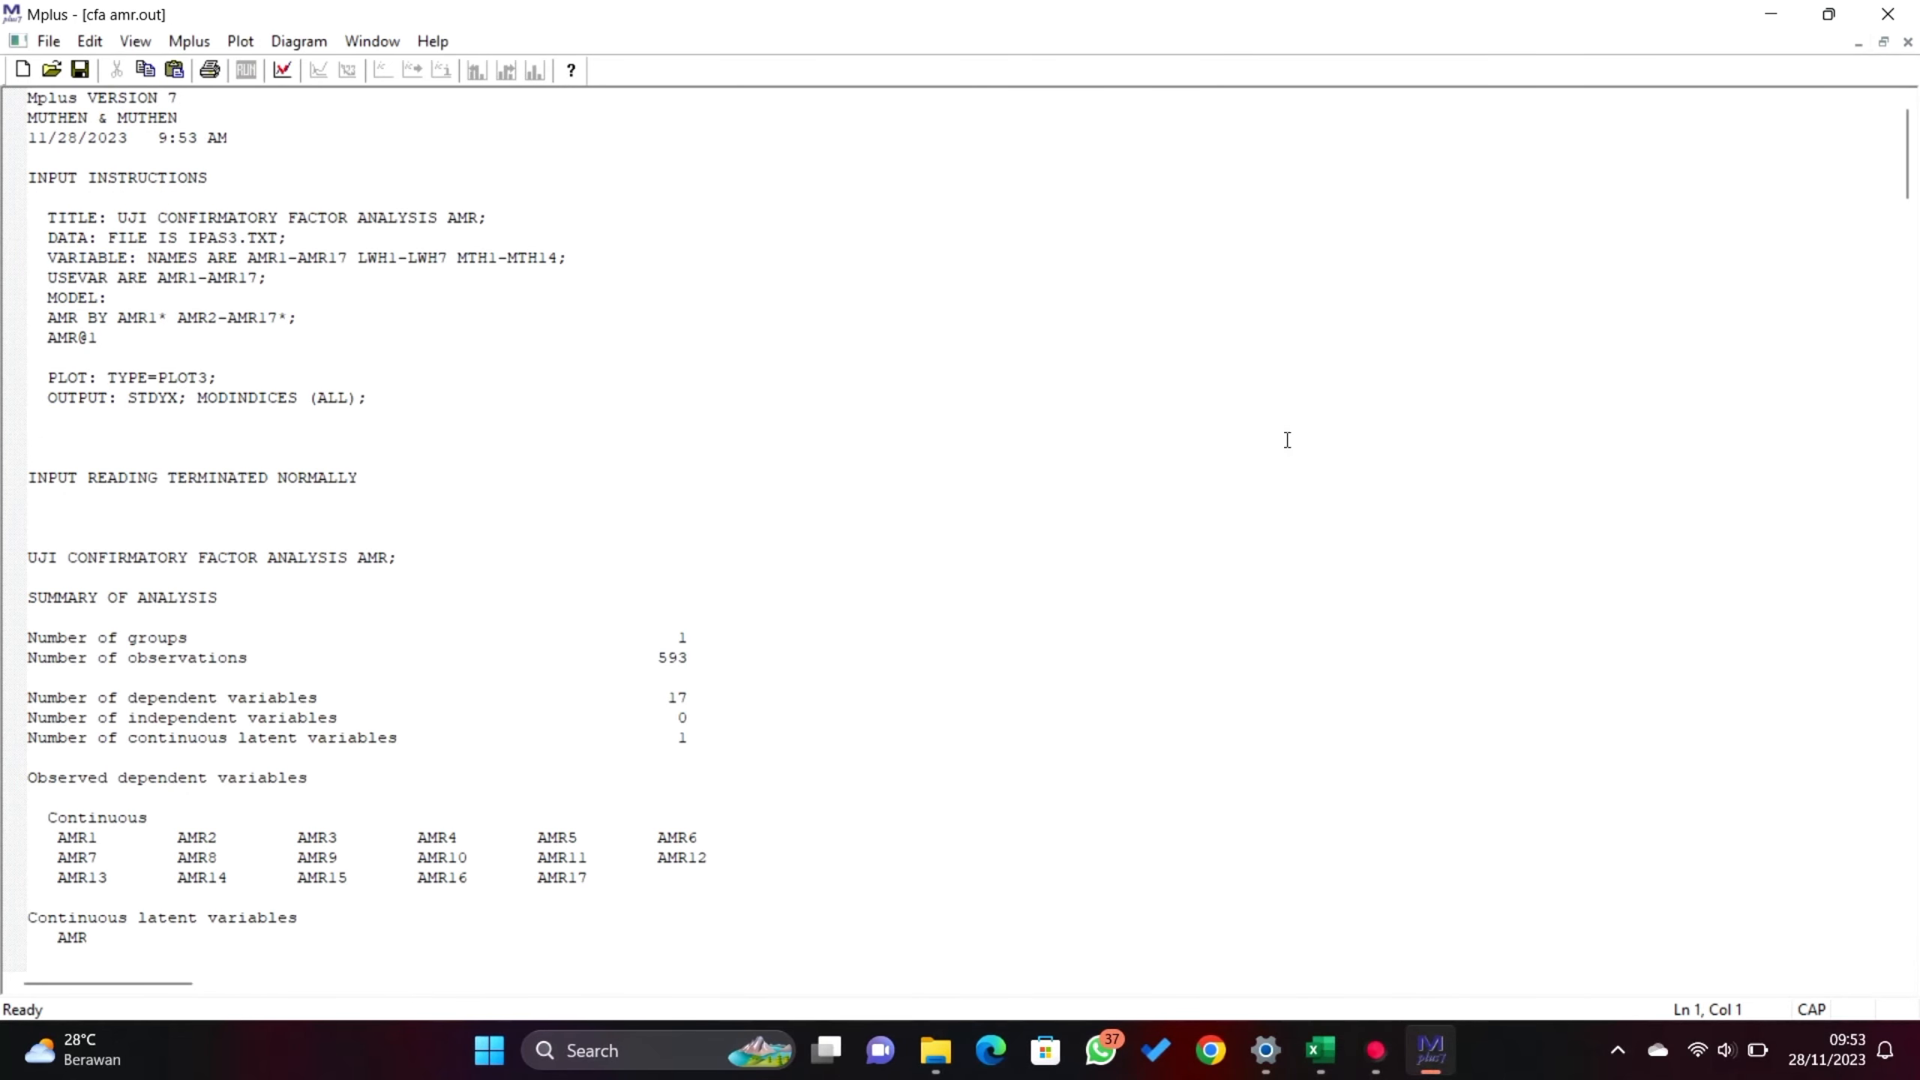
left_click_drag(1904, 204, 1897, 324)
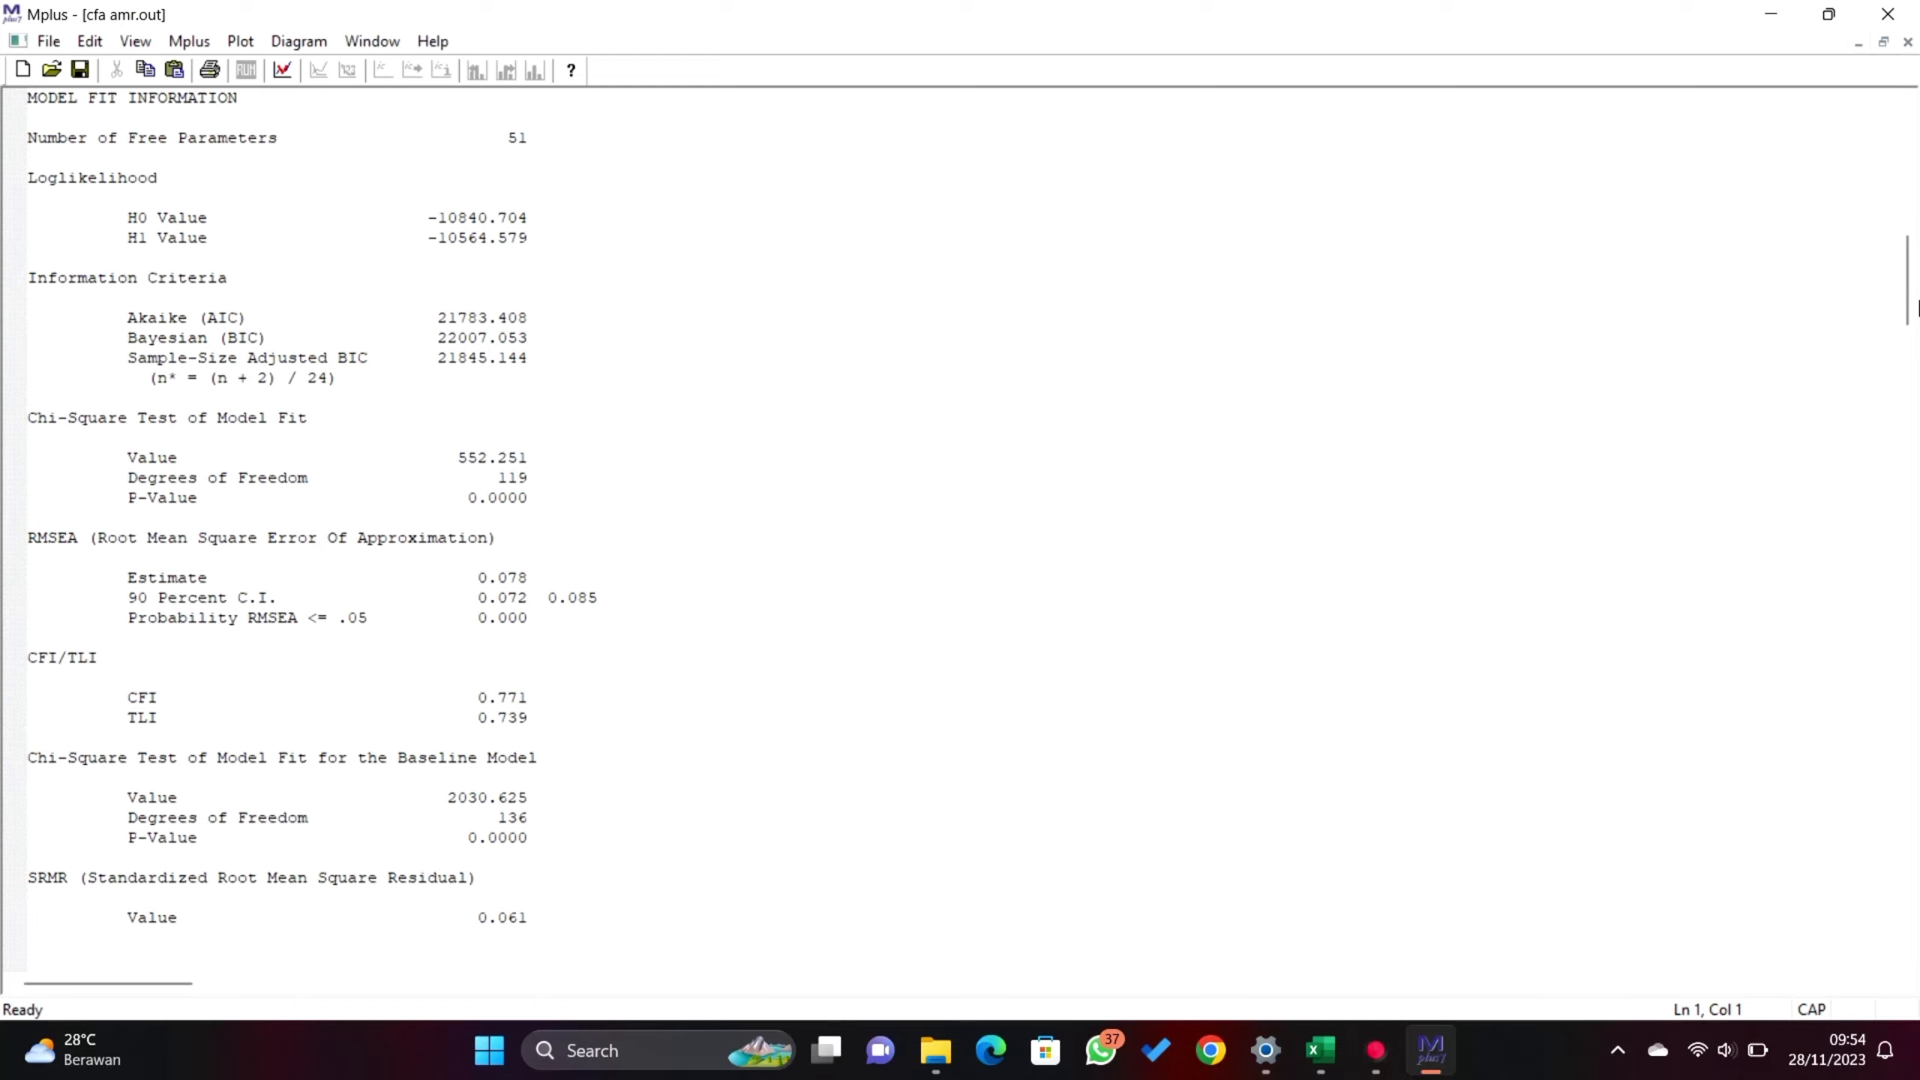
left_click_drag(1907, 299, 1799, 805)
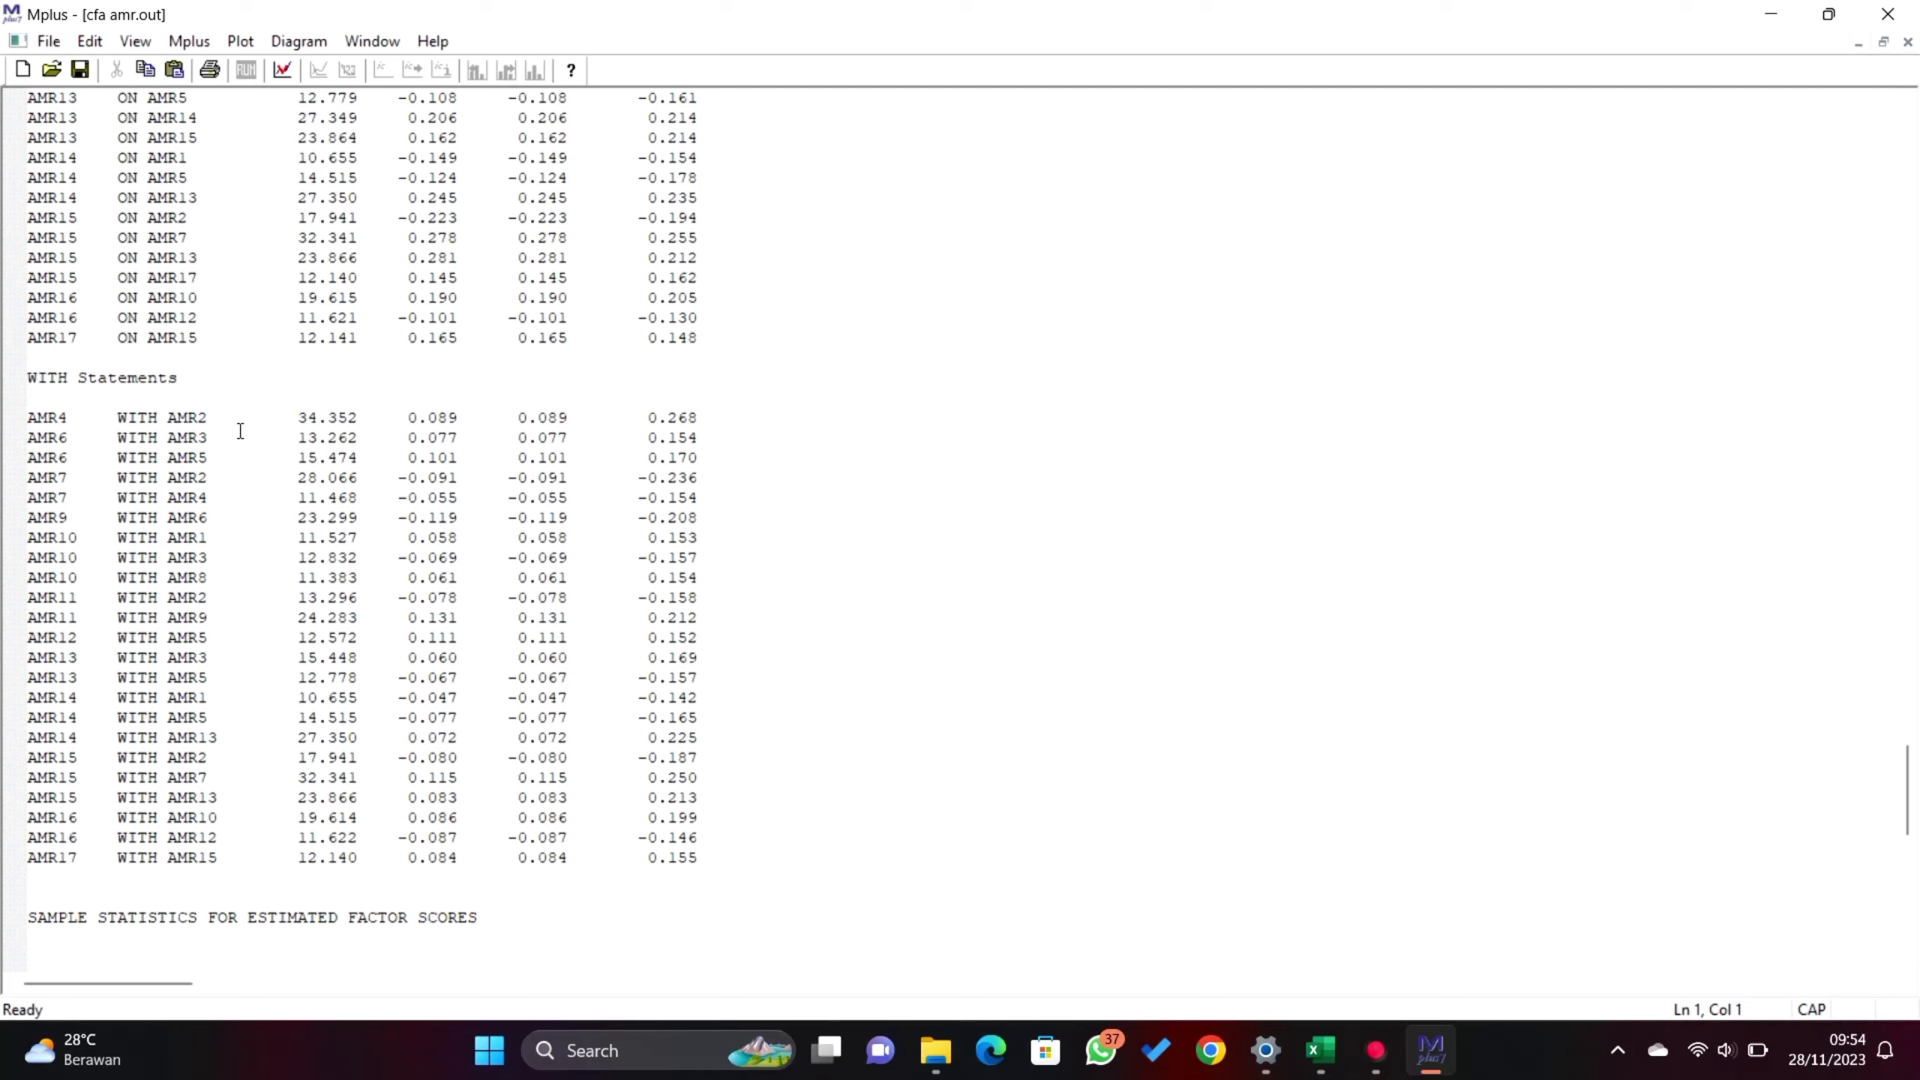
- Copy the WITH statements from AMR4 WITH AMR2 through AMR17 WITH AMR15 out of the output into the input below AMR@1
left_click(30, 415)
left_click(215, 858, "shift")
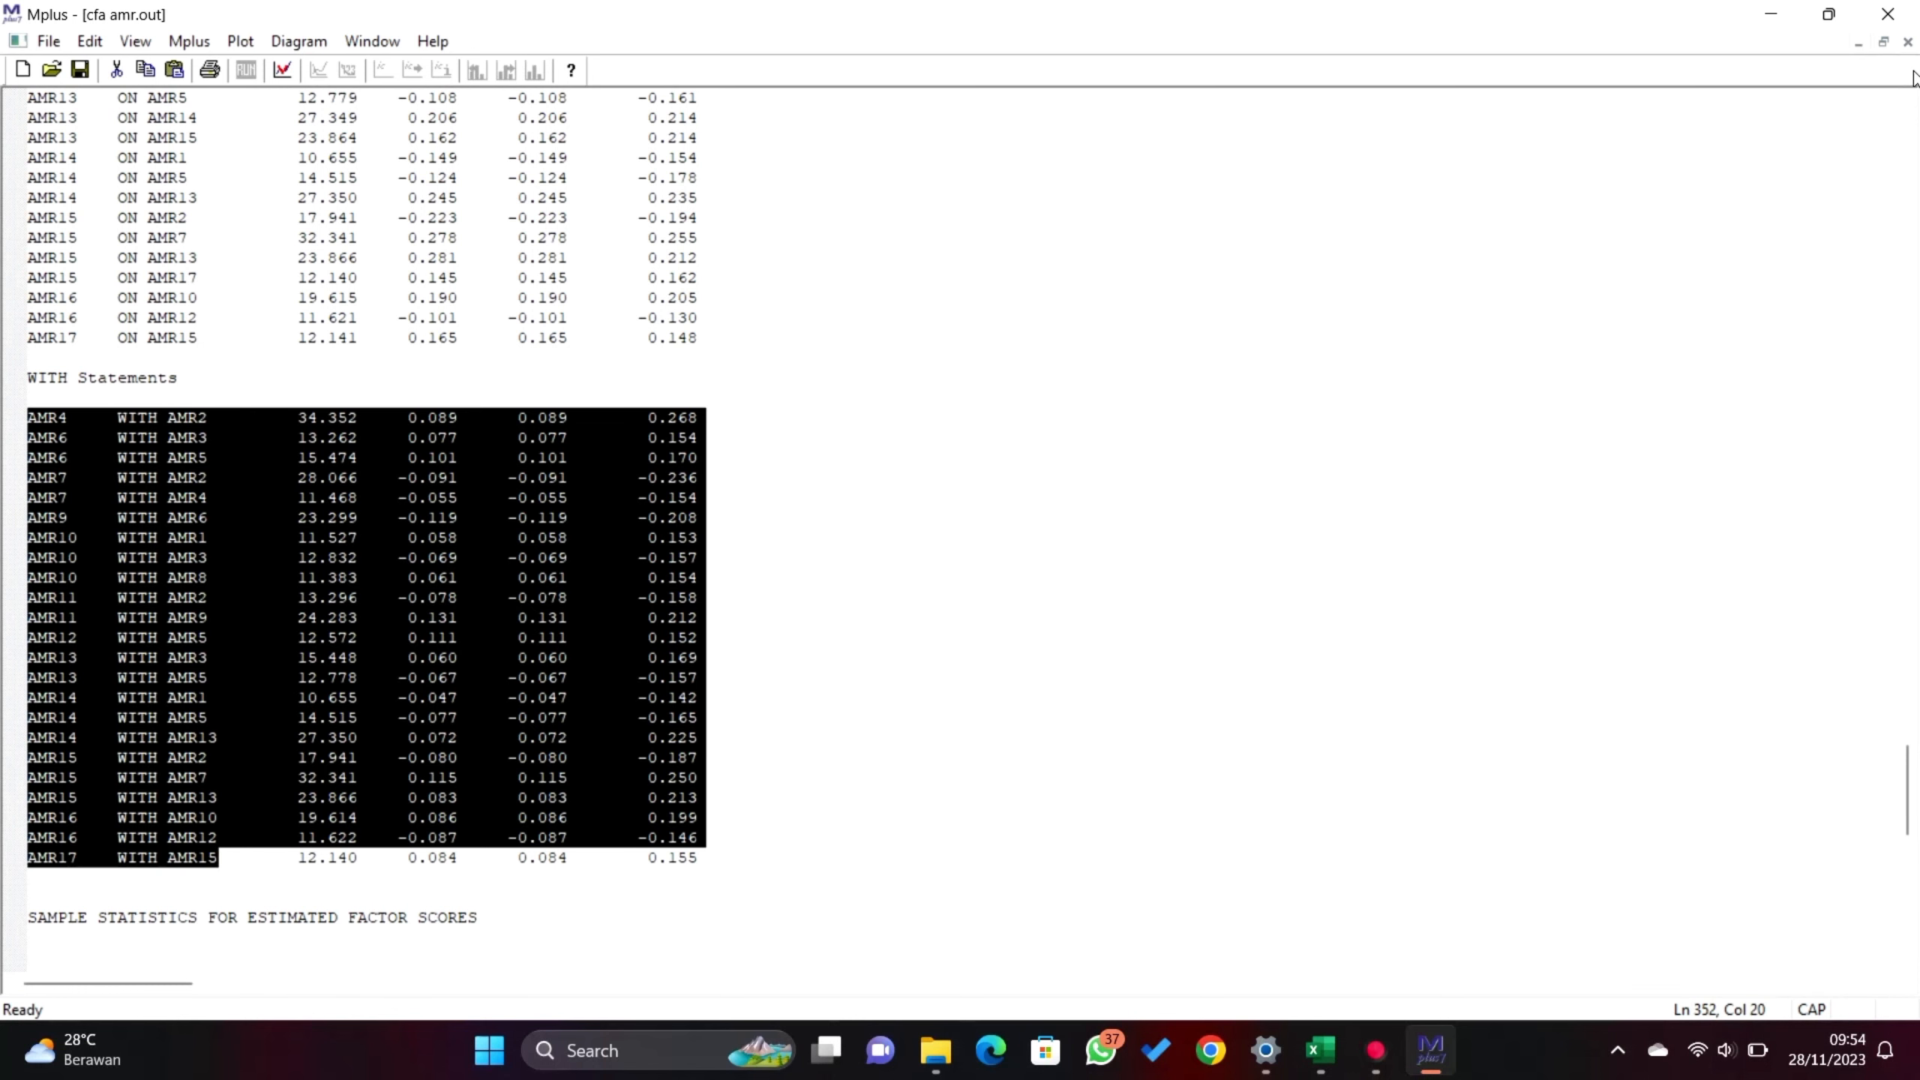
left_click(1907, 42)
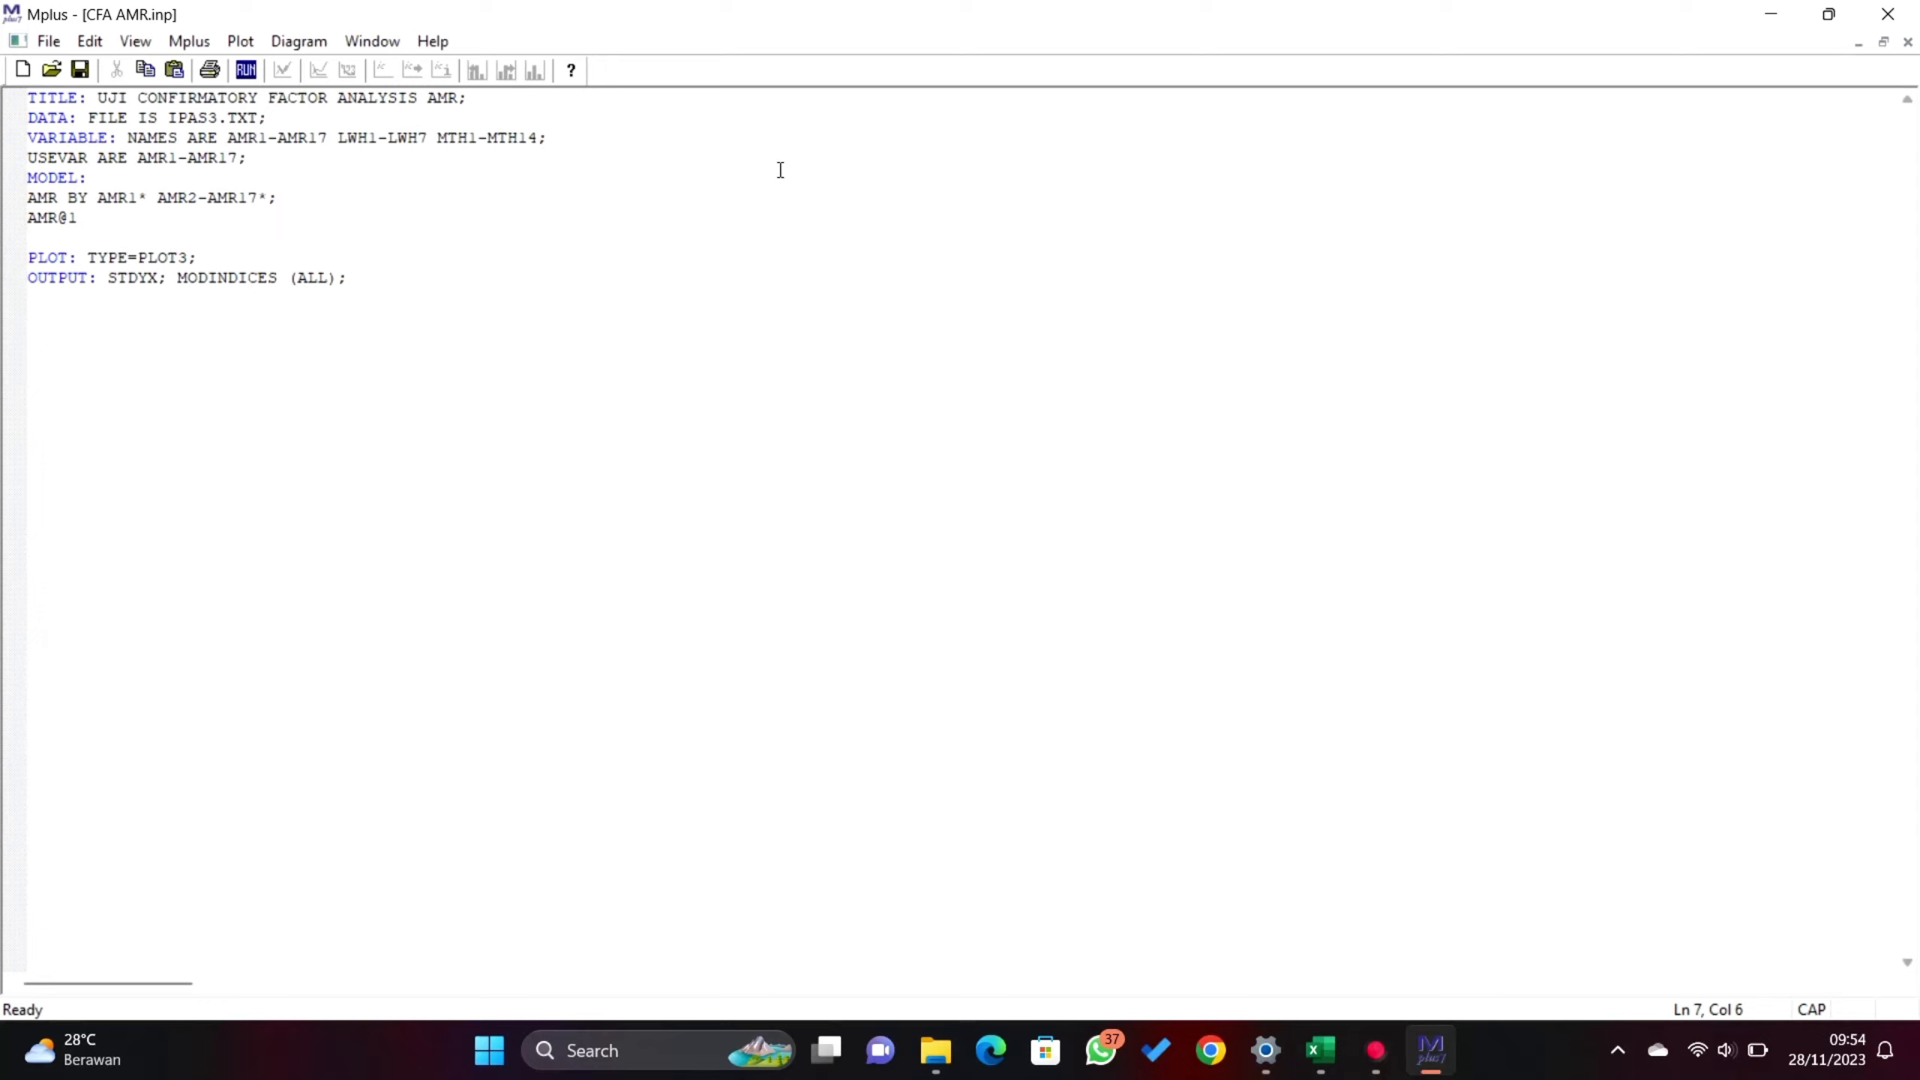
key("Return")
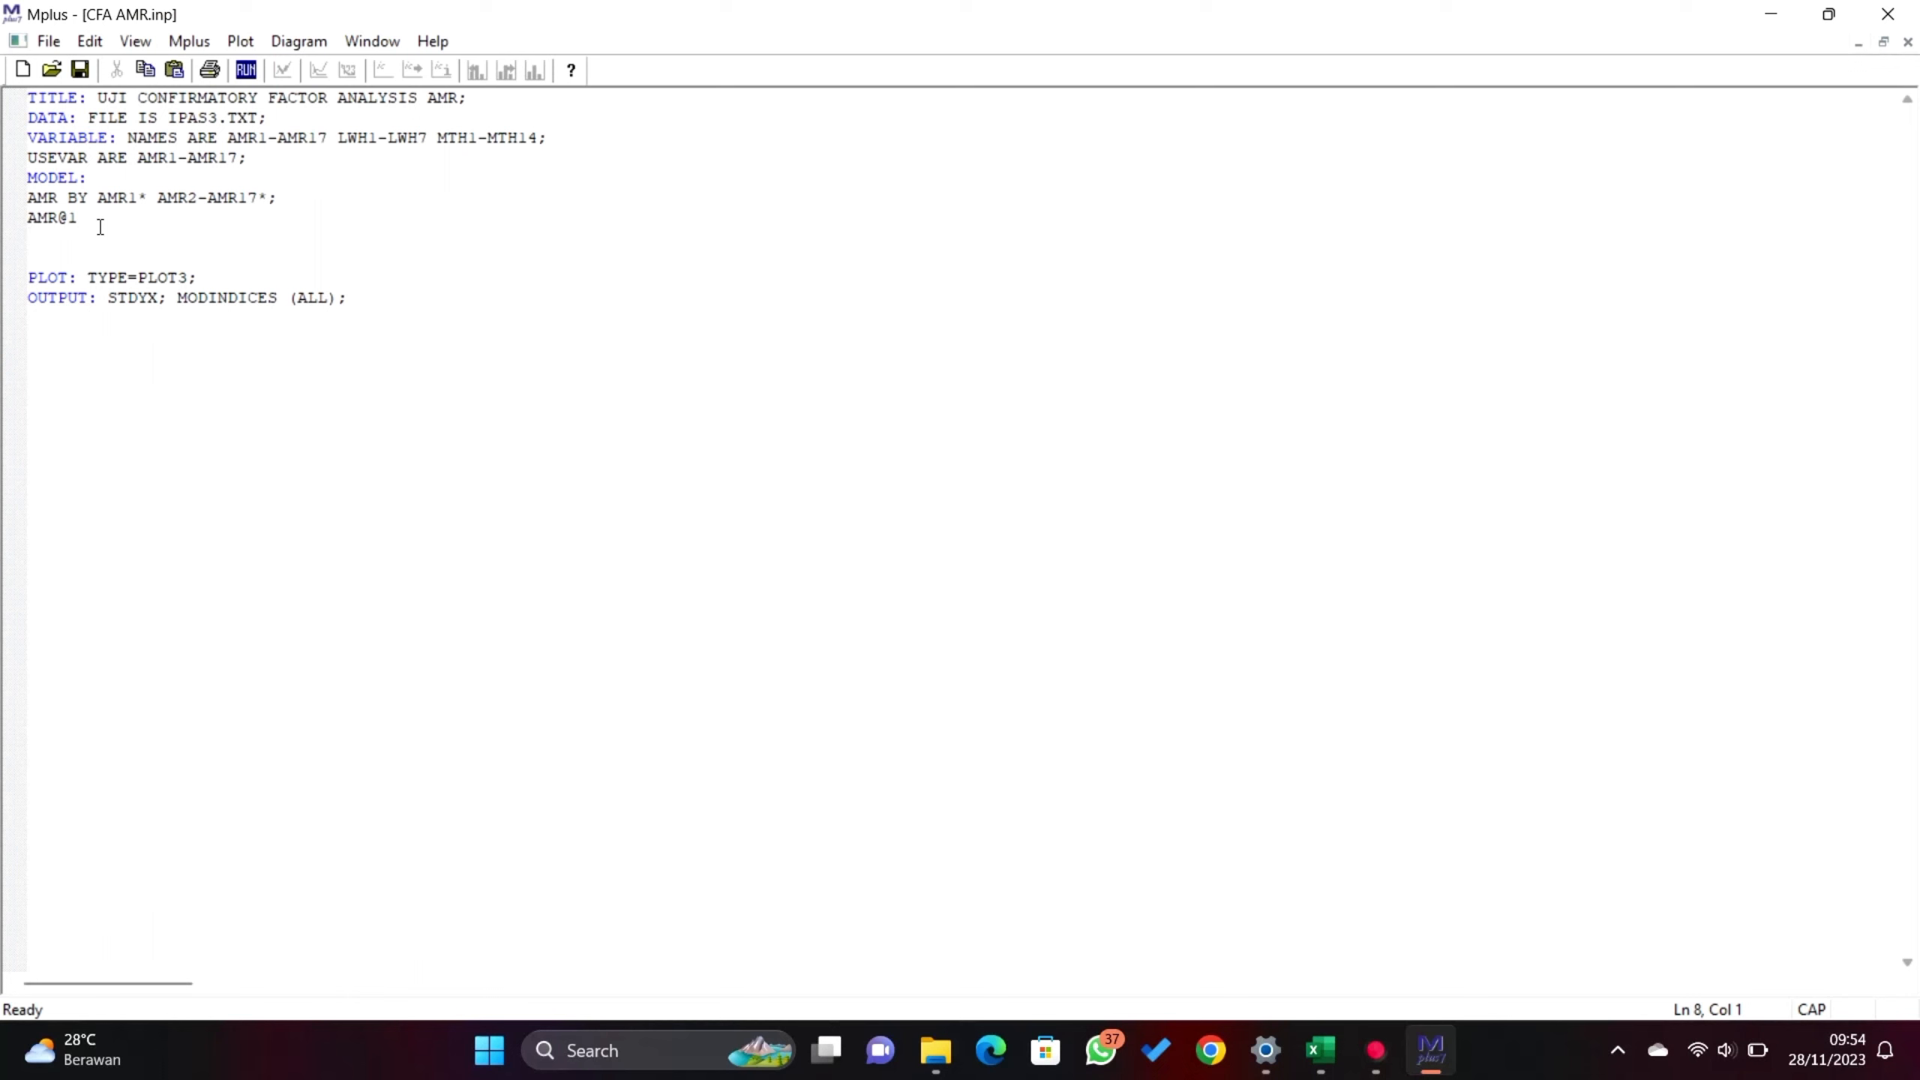
type("AMR4     WITH AMR2         34.352     0.089      0.089        0.268 AMR6     WITH AMR3         13.262     0.077      0.077        0.154 AMR6     WITH AMR5         15.474     0.101      0.101        0.170 AMR7     WITH AMR2         28.066    -0.091     -0.091       -0.236 AMR7     WITH AMR4         11.468    -0.055     -0.055       -0.154 AMR9     WITH AMR6         23.299    -0.119     -0.119       -0.208 AMR10    WITH AMR1         11.527     0.058      0.058        0.153 AMR10    WITH AMR3         12.832    -0.069     -0.069       -0.157 AMR10    WITH AMR8         11.383     0.061      0.061        0.154 AMR11    WITH AMR2         13.296    -0.078     -0.078       -0.158 AMR11    WITH AMR9         24.283     0.131      0.131        0.212 AMR12    WITH AMR5         12.572     0.111      0.111        0.152 AMR13    WITH AMR3         15.448     0.060      0.060        0.169 AMR13    WITH AMR5         12.778    -0.067     -0.067       -0.157 AMR14    WITH AMR1         10.655    -0.047     -0.047       -0.142 AMR14    WITH AMR5         14.515    -0.077     -0.077       -0.165 AMR14    WITH AMR13        27.350     0.072      0.072        0.225 AMR15    WITH AMR2         17.941    -0.080     -0.080       -0.187 AMR15    WITH AMR7         32.341     0.115      0.115        0.250 AMR15    WITH AMR13        23.866     0.083      0.083        0.213 AMR16    WITH AMR10        19.614     0.086      0.086        0.199 AMR16    WITH AMR12        11.622    -0.087     -0.087       -0.146 AMR17    WITH AMR15")
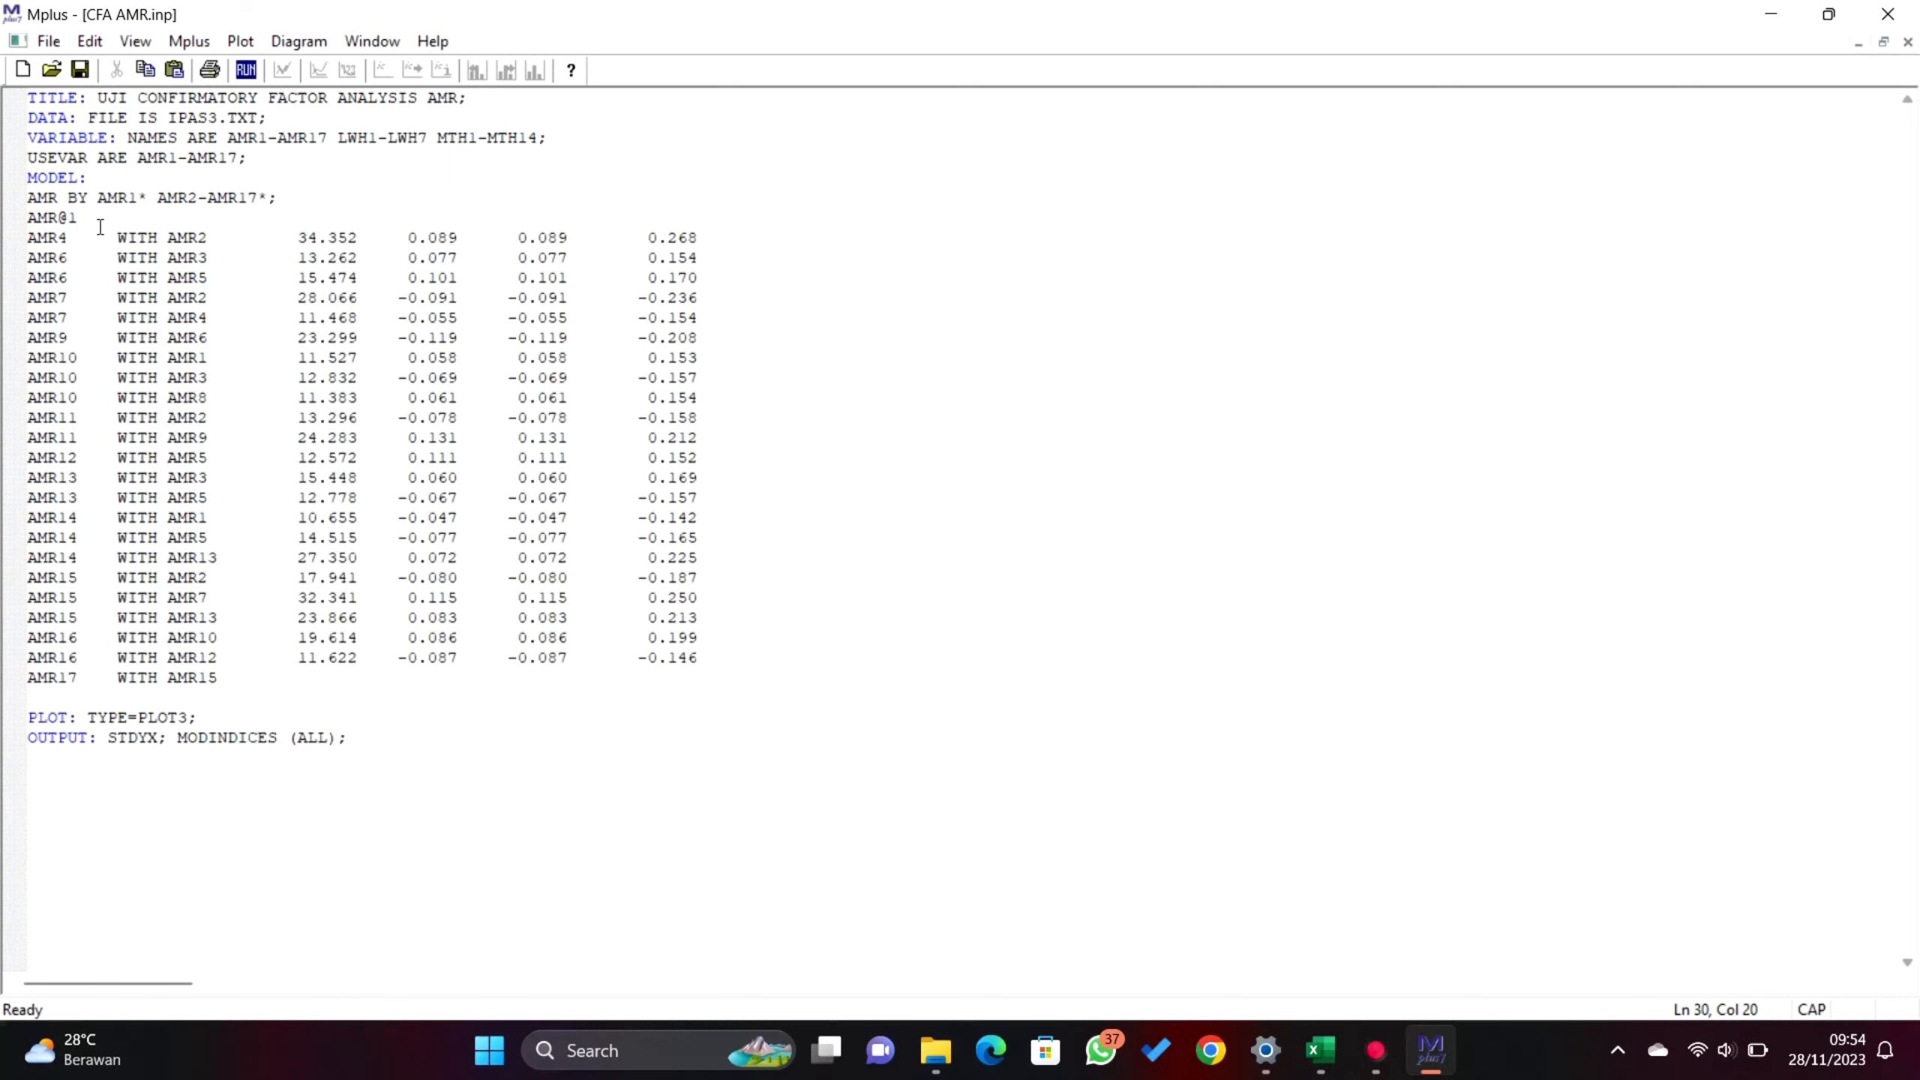
- Replace the numbers after AMR4 WITH AMR2 and AMR6 WITH AMR3 with a semicolon on each line
left_click(208, 238)
left_click(702, 239)
key("Caps_Lock")
left_click(208, 239)
key("Caps_Lock")
left_click(702, 239, "shift")
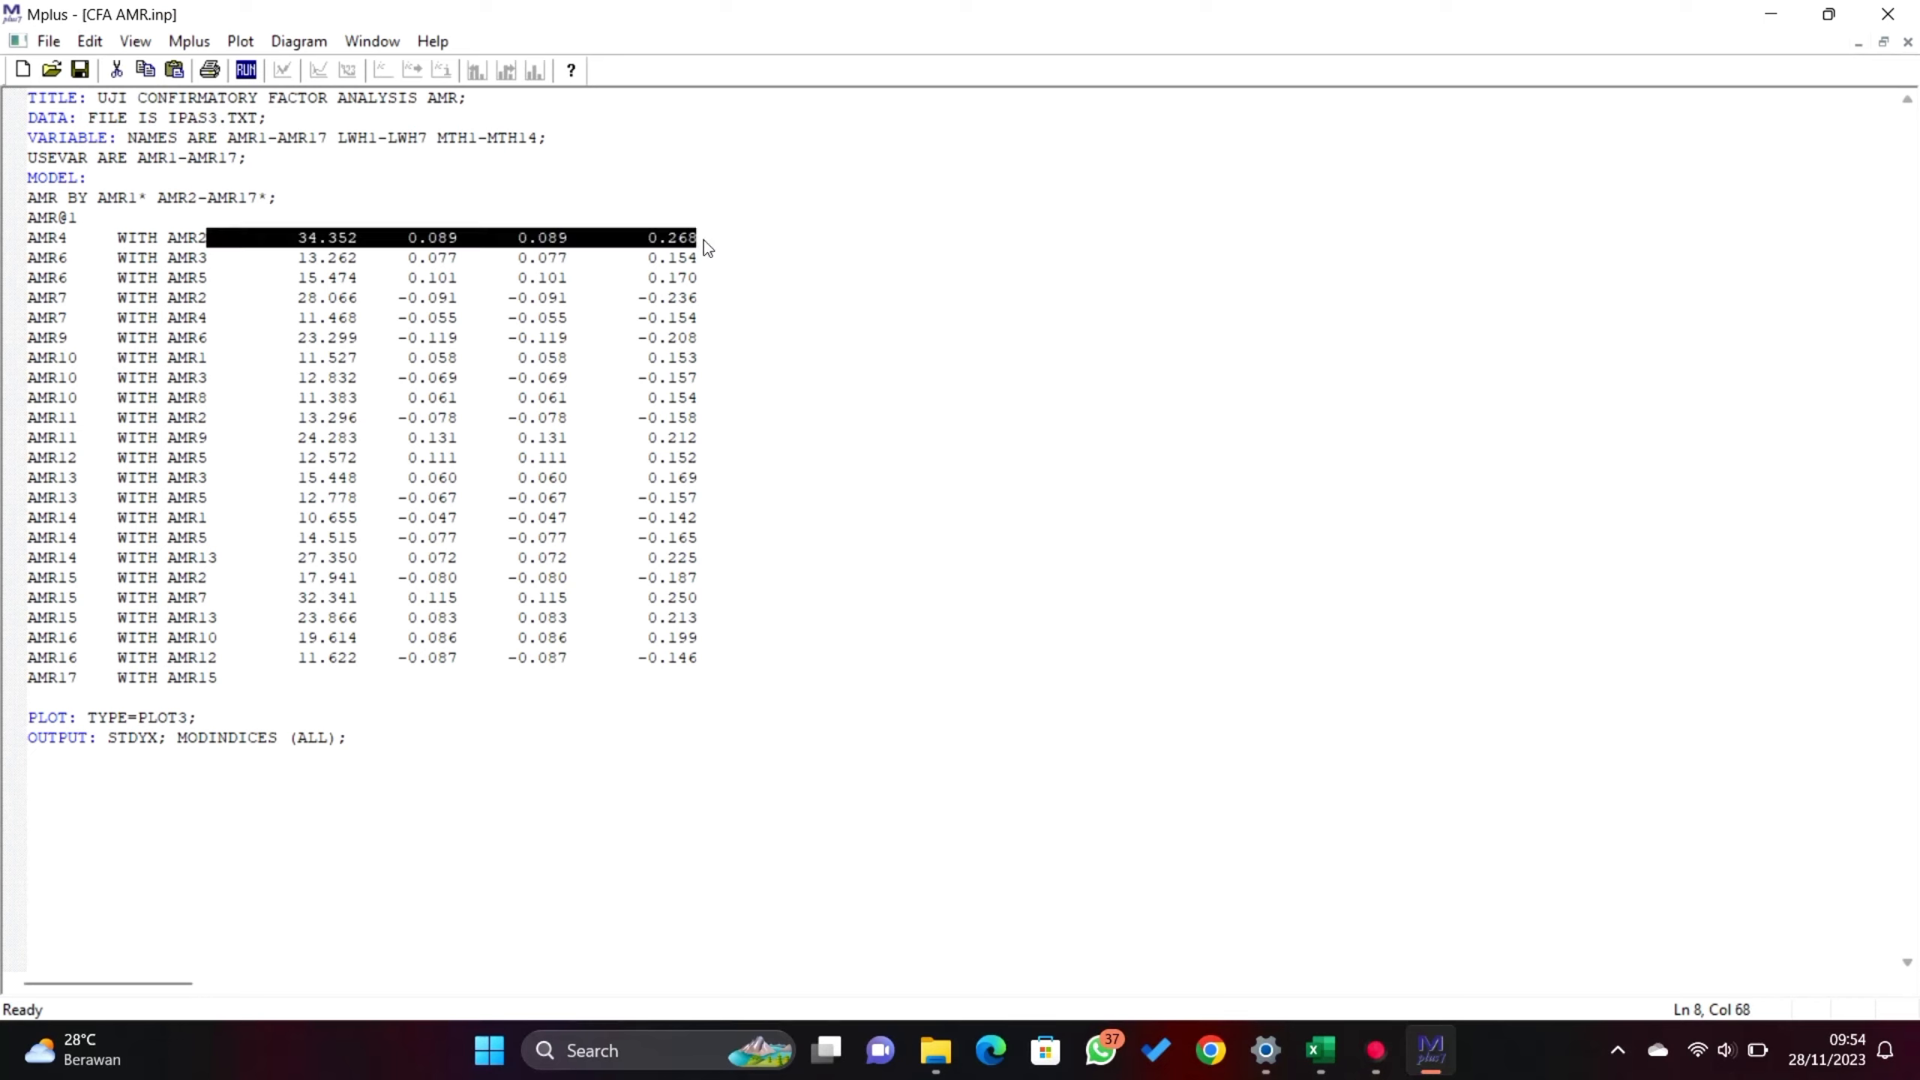
type(";")
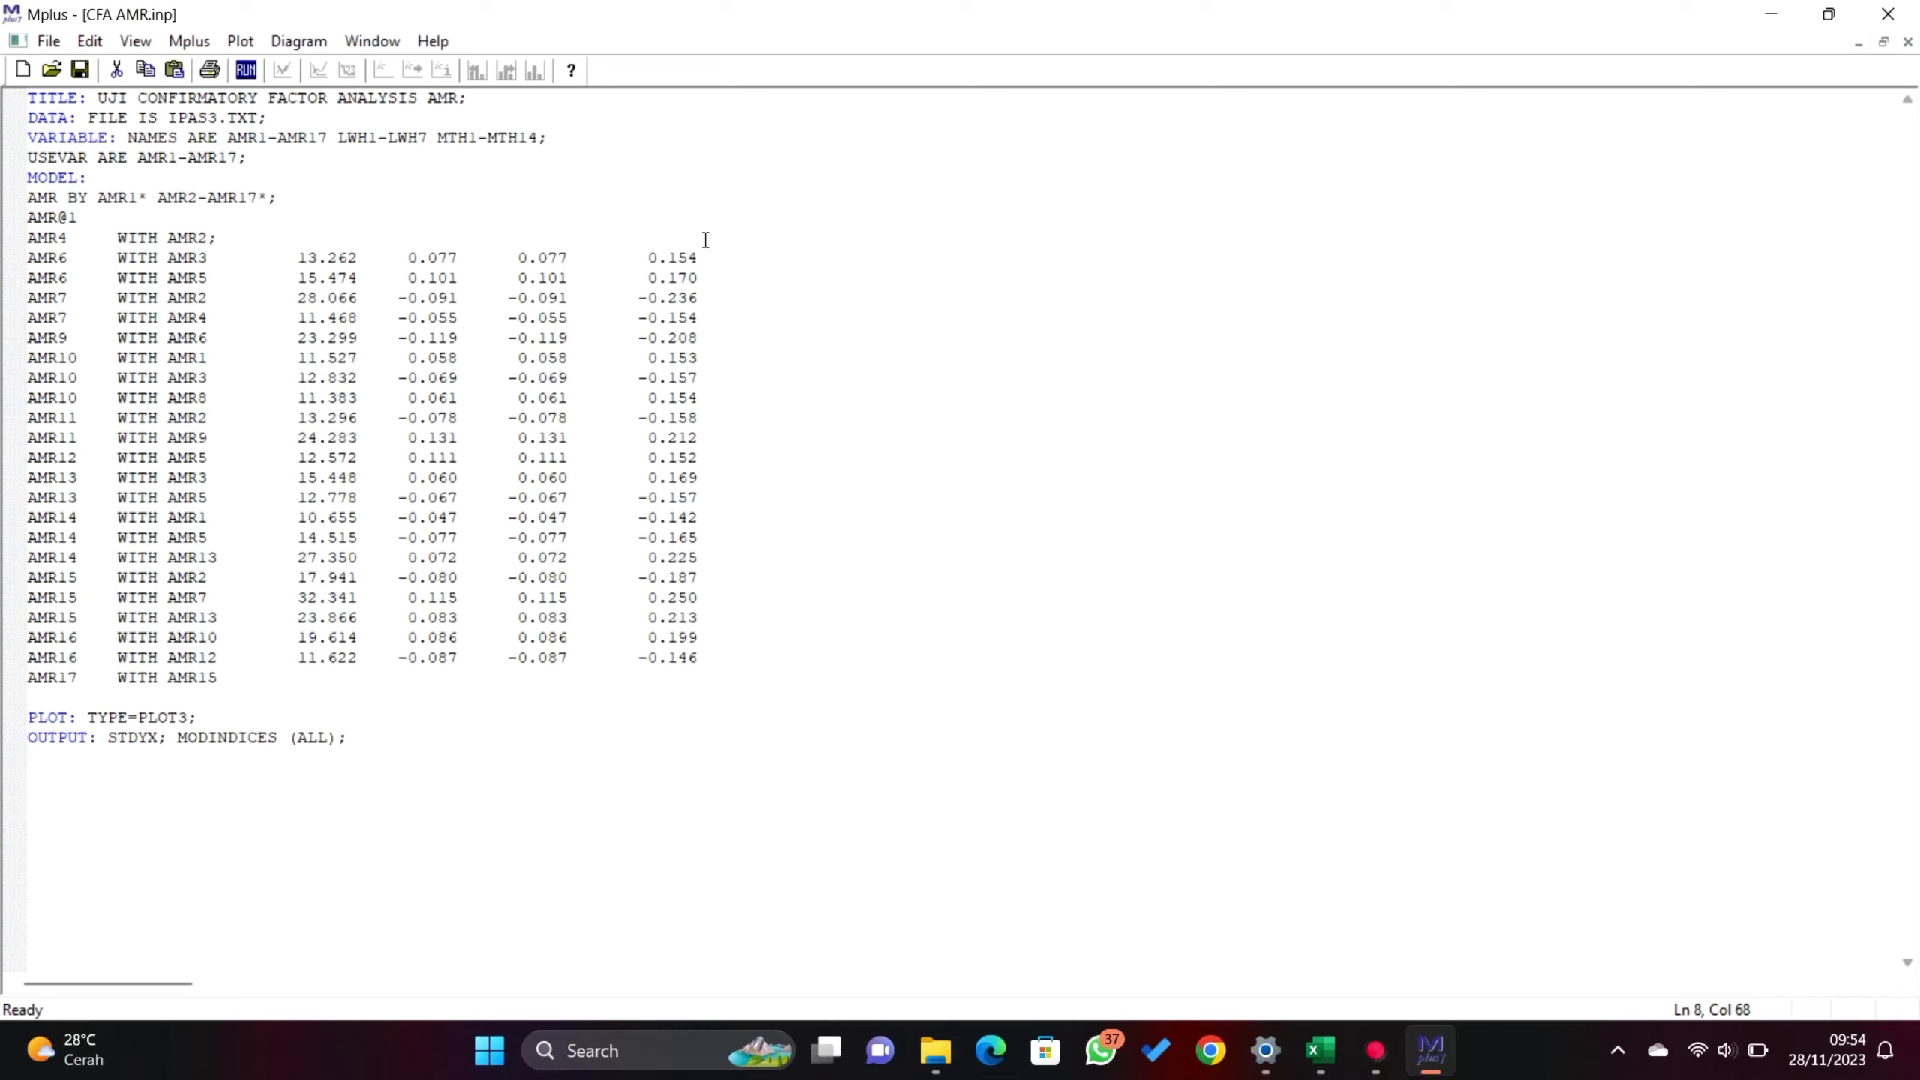
left_click(210, 259)
left_click(695, 259, "shift")
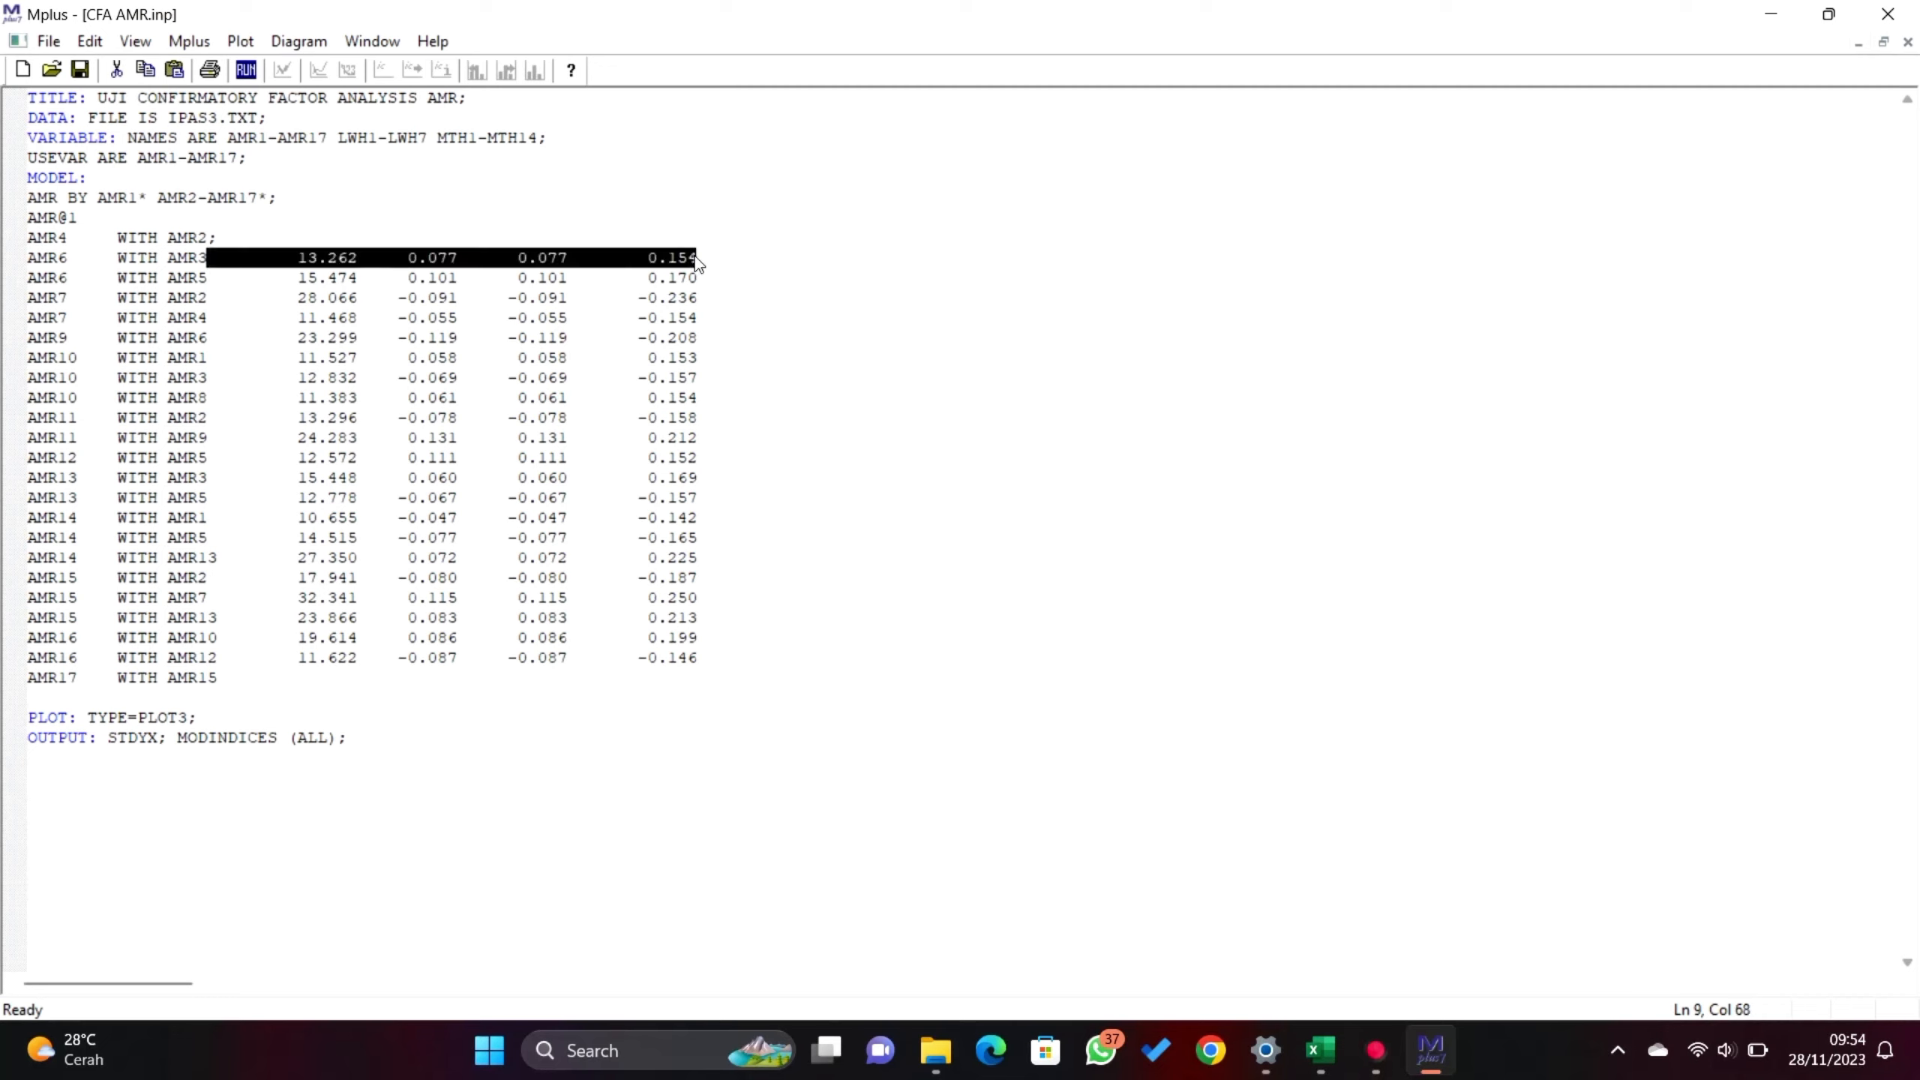
type(";")
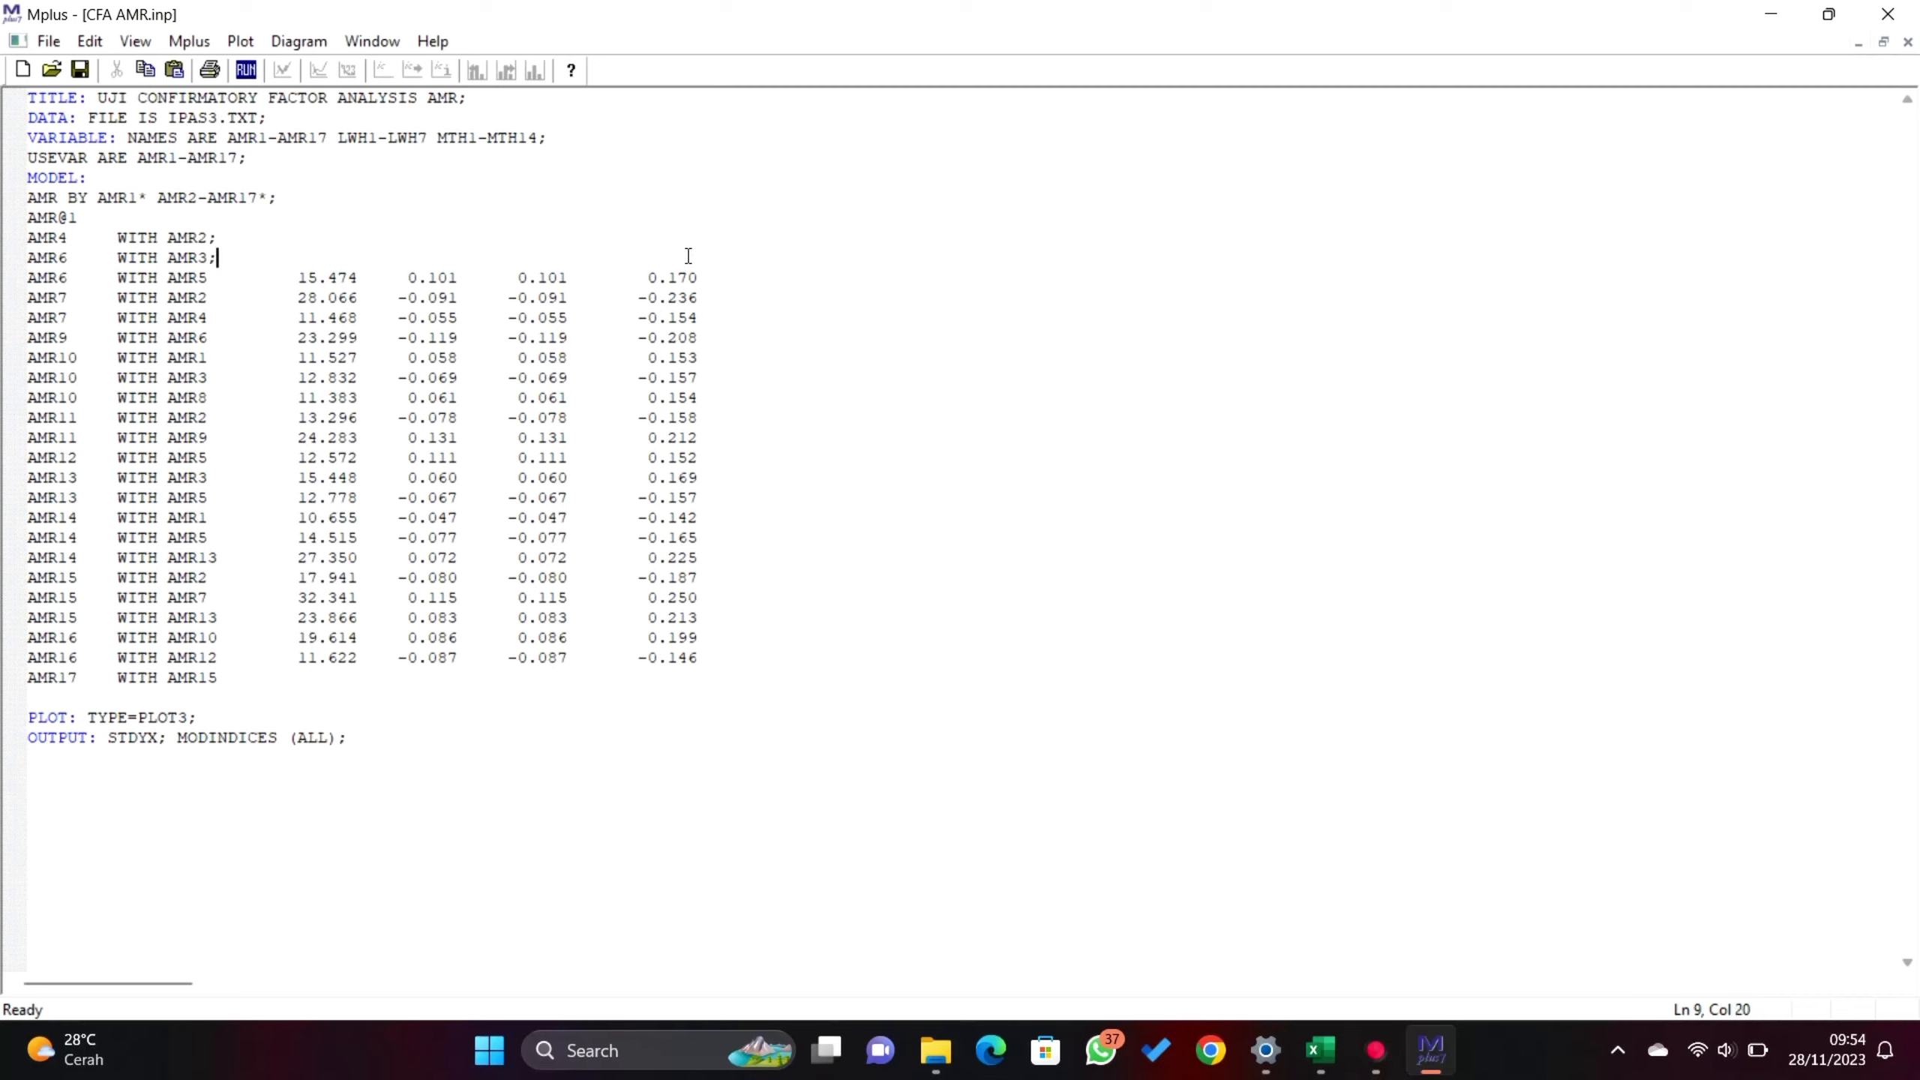
- Replace the numbers after AMR6 WITH AMR5 and AMR7 WITH AMR2 with a semicolon on each line
left_click(210, 279)
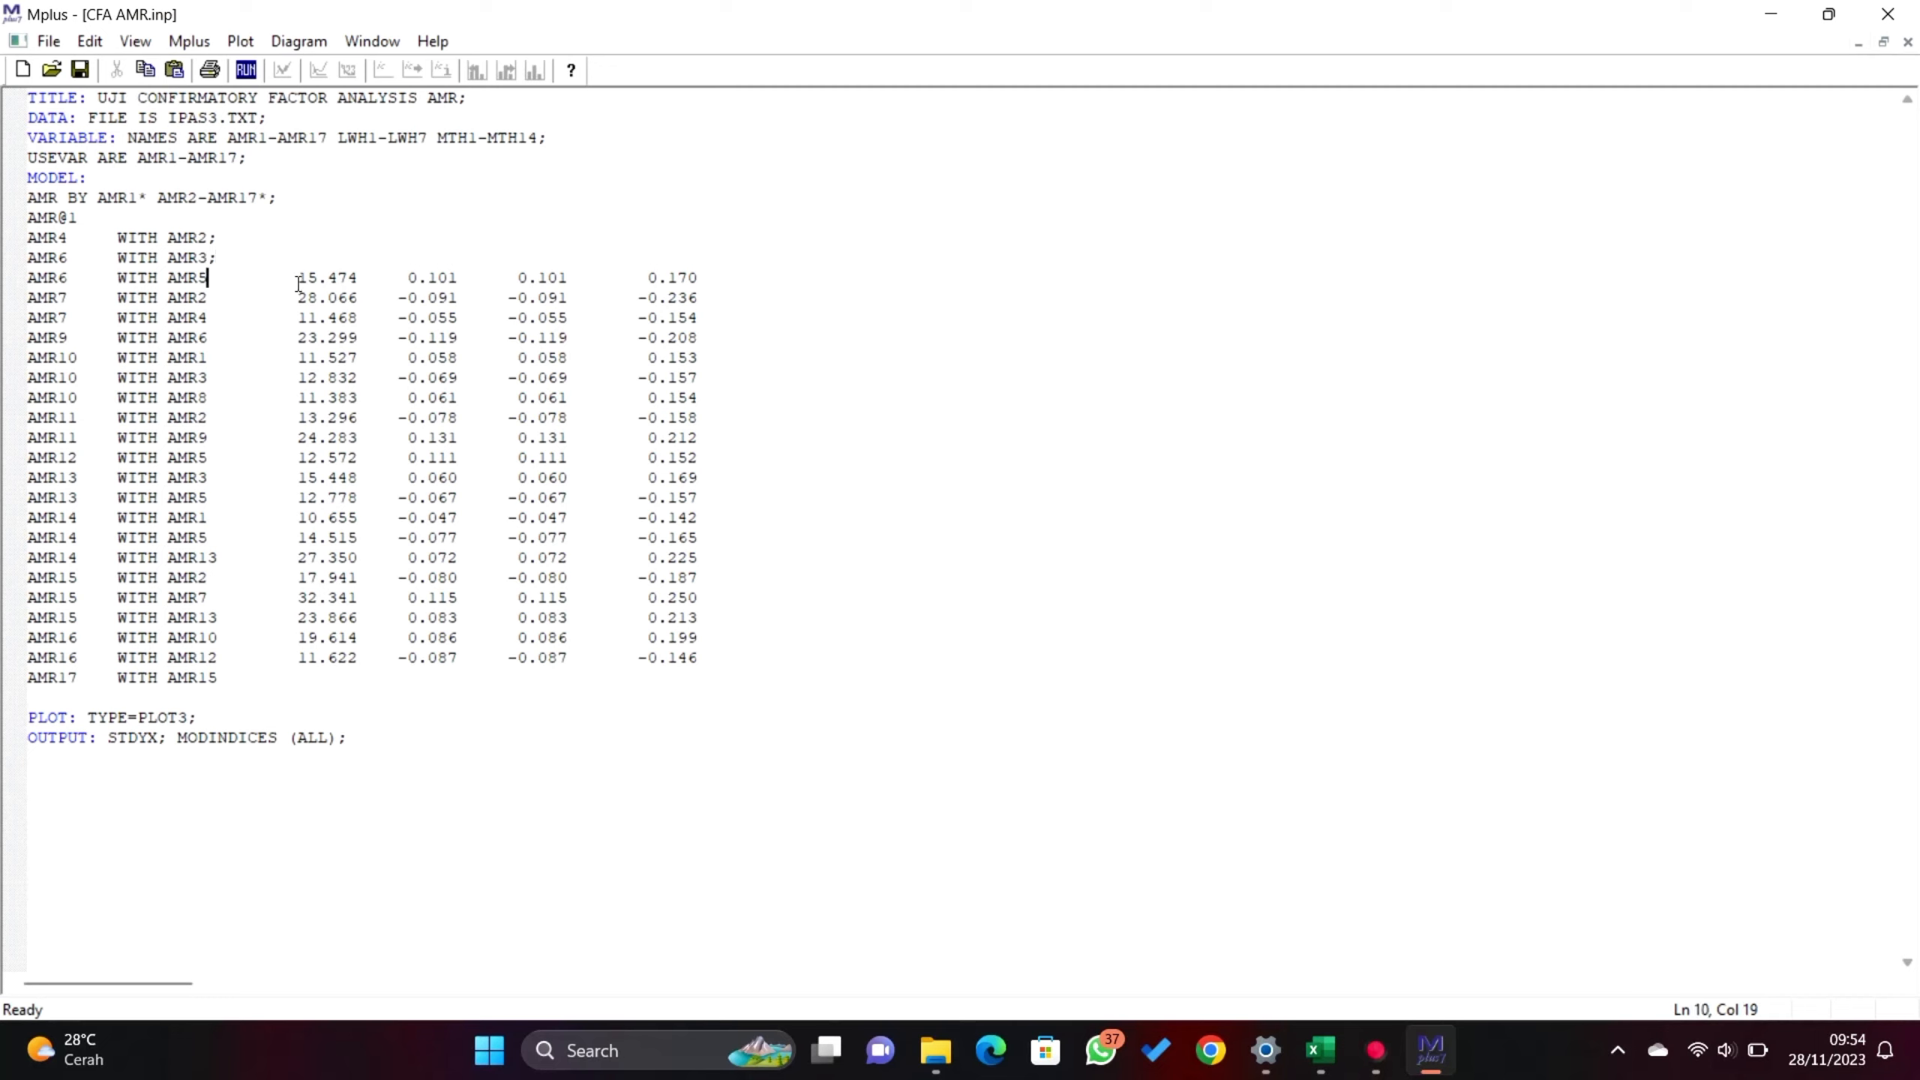
left_click(699, 279, "shift")
type(";")
left_click(208, 300)
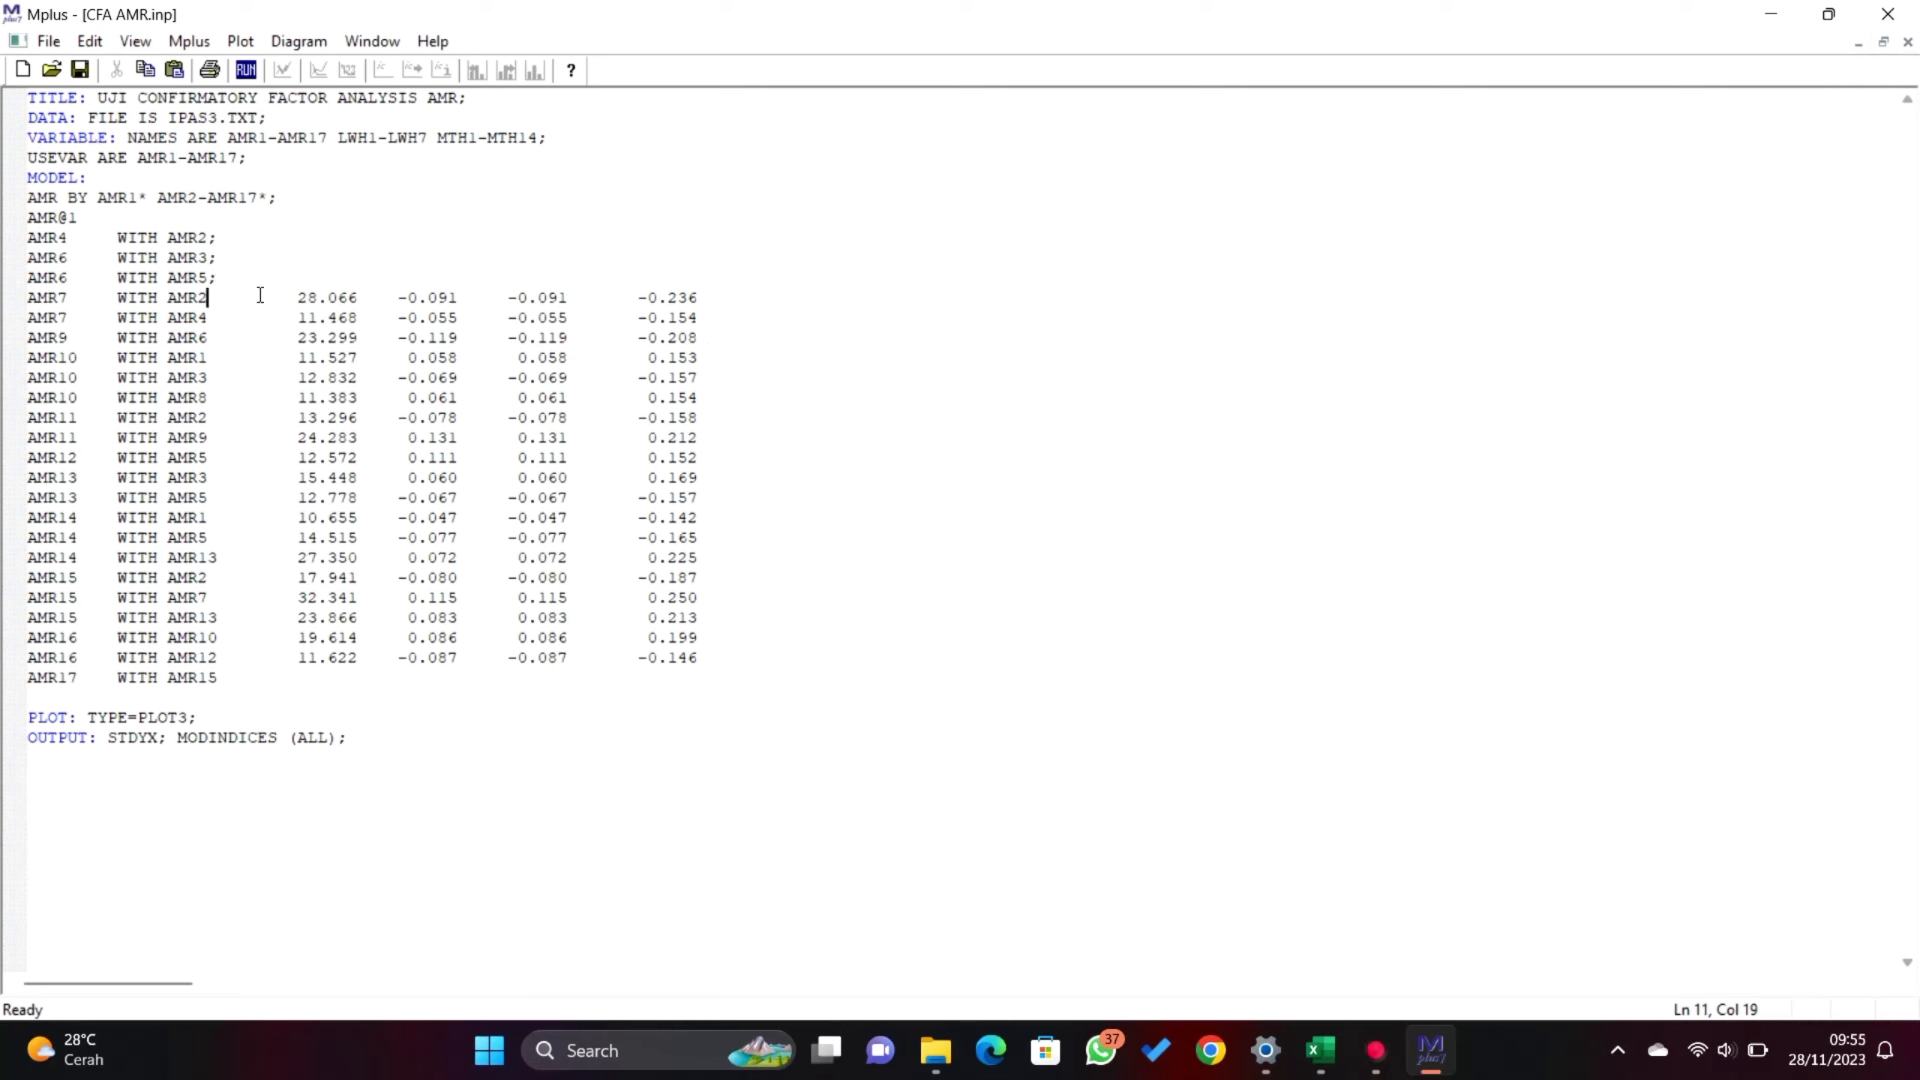
left_click(700, 300, "shift")
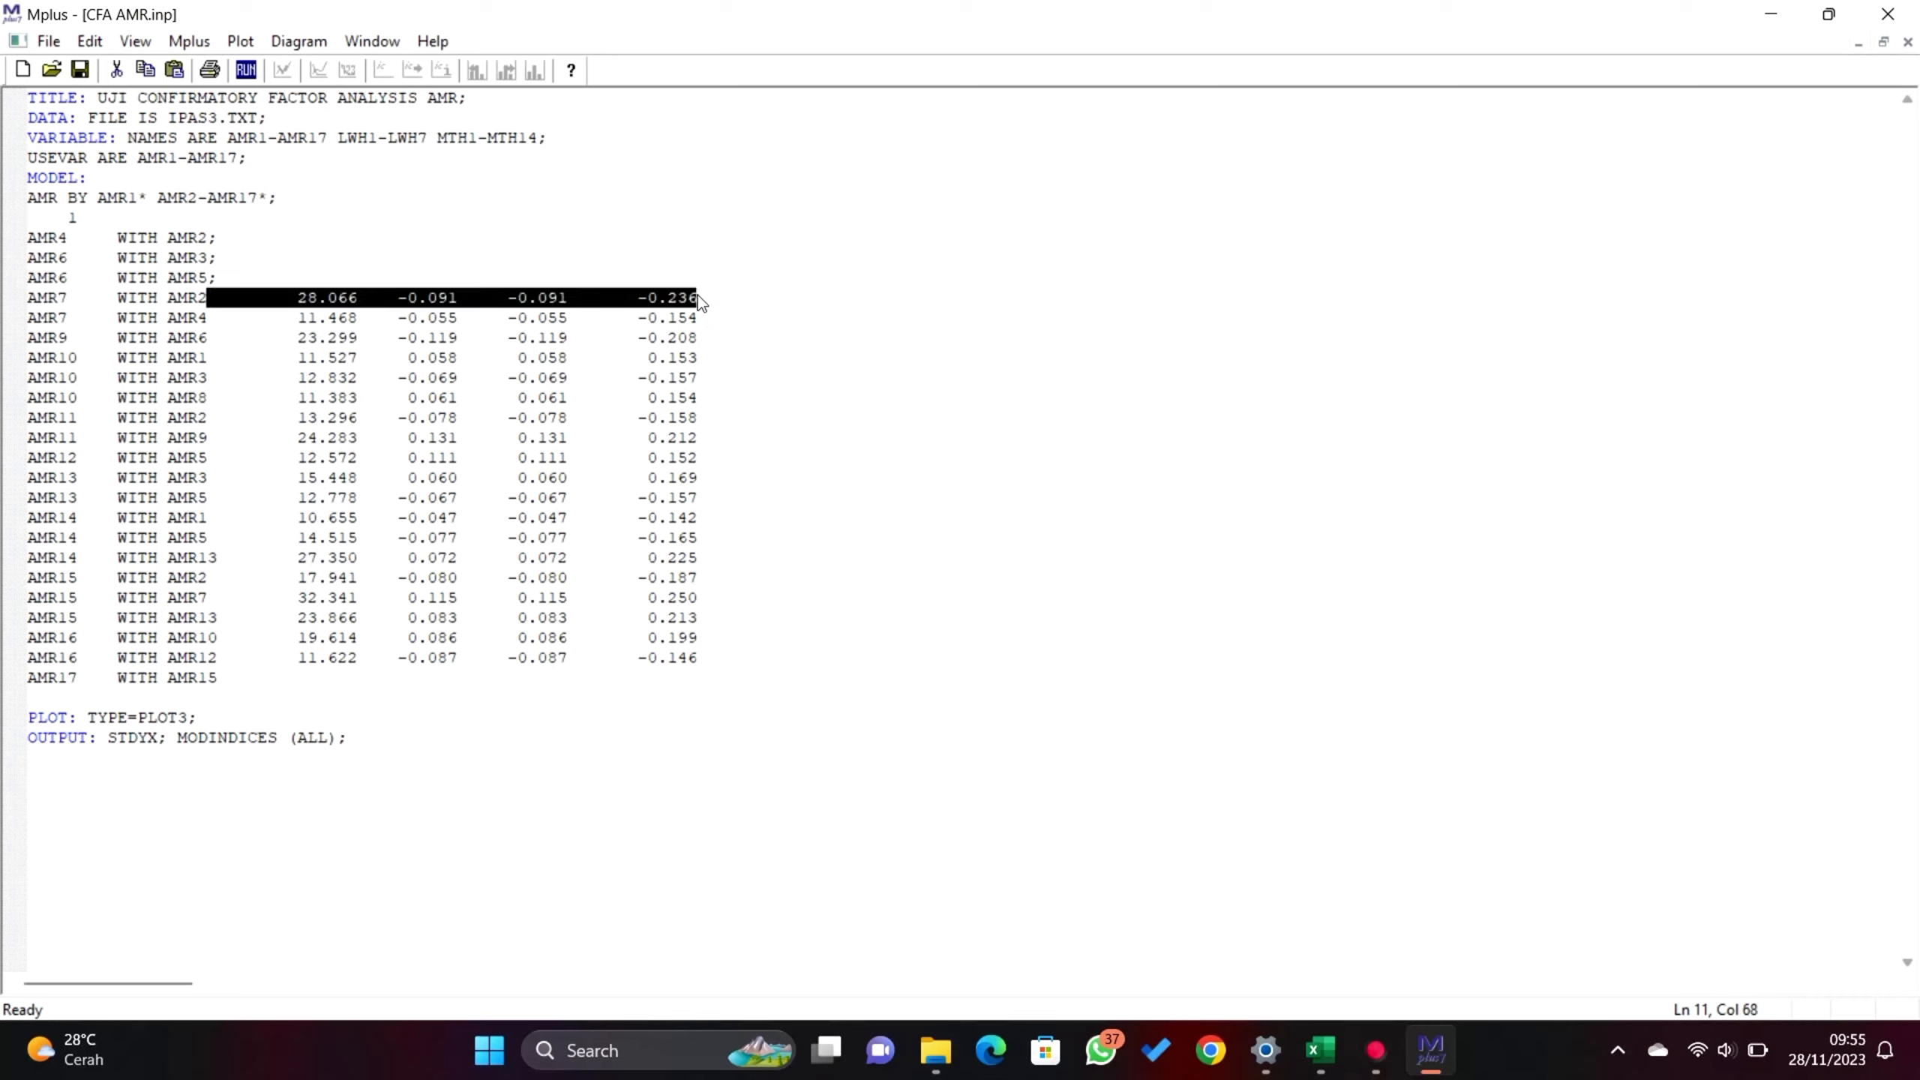
type(";")
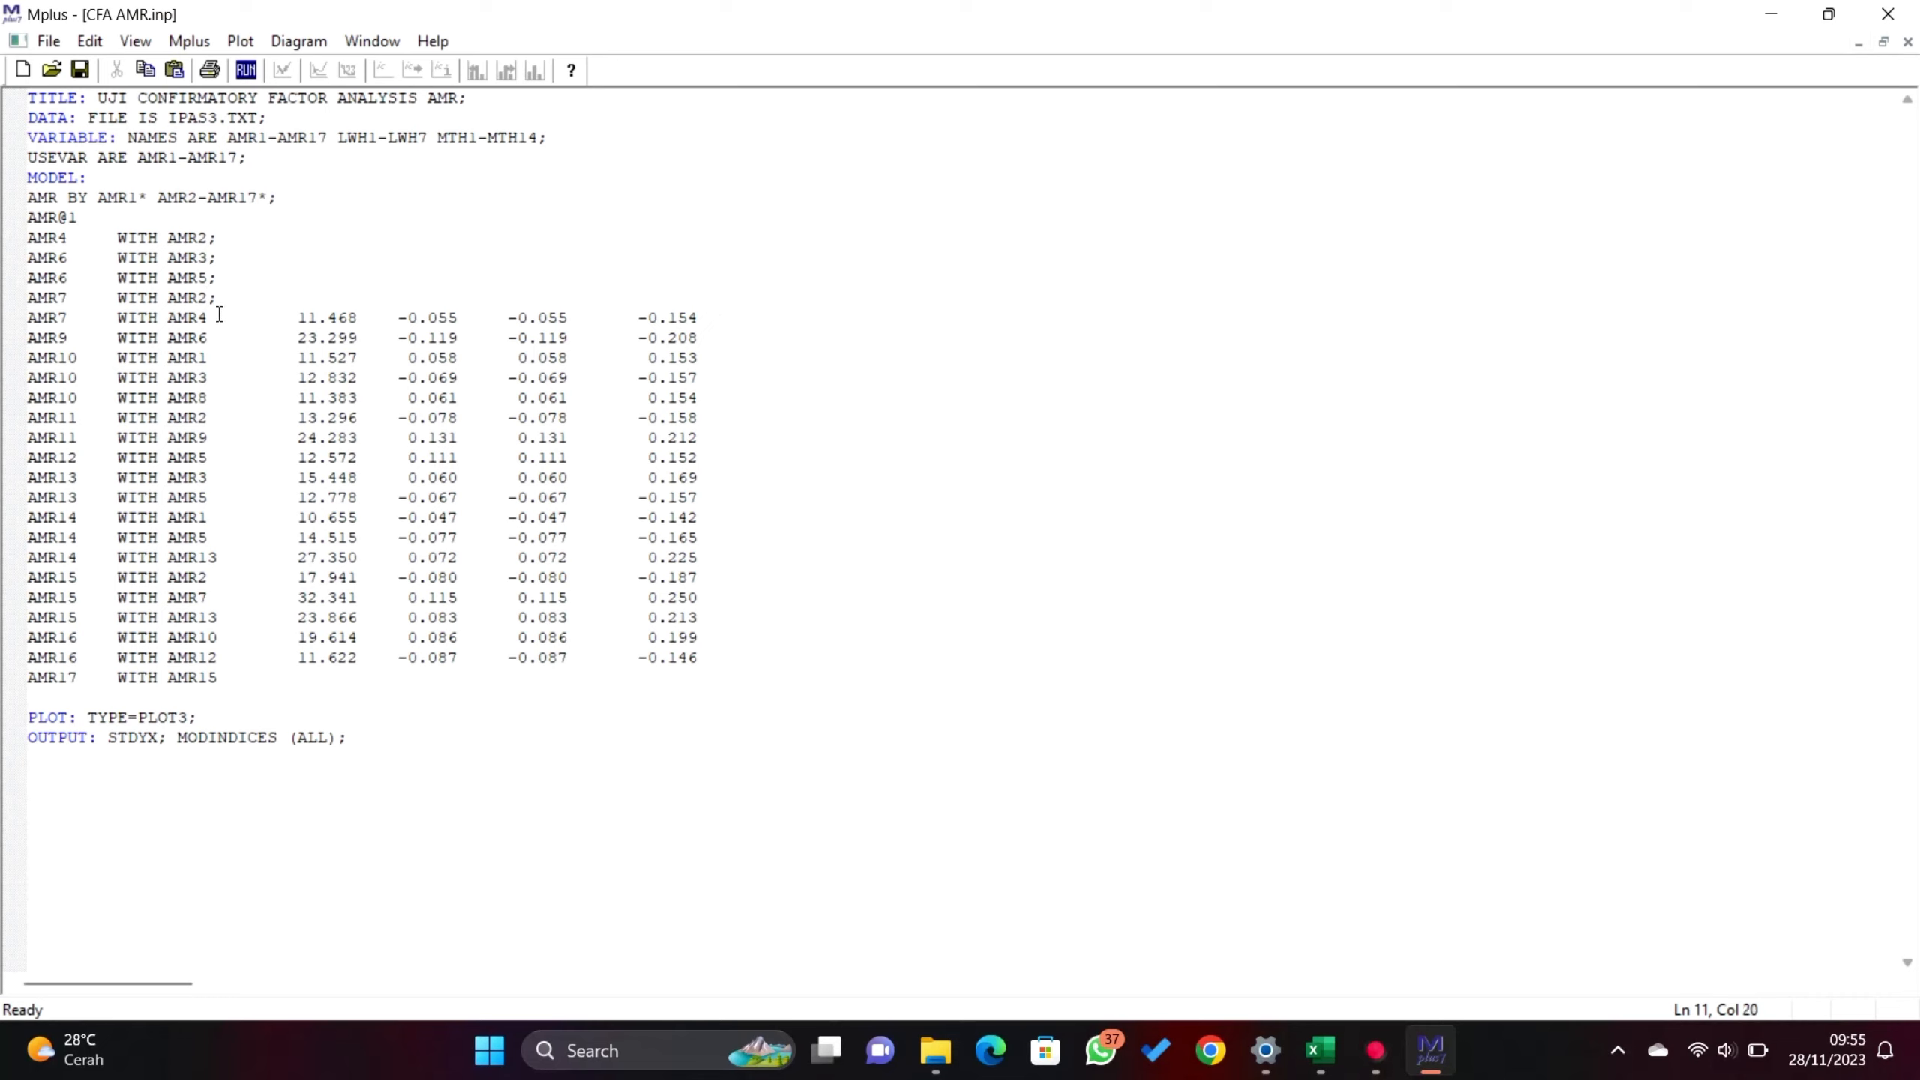
- Replace the numbers after AMR7 WITH AMR4 and AMR9 WITH AMR6 with a semicolon on each line
left_click(209, 318)
left_click(700, 317, "shift")
type(";")
left_click(209, 337)
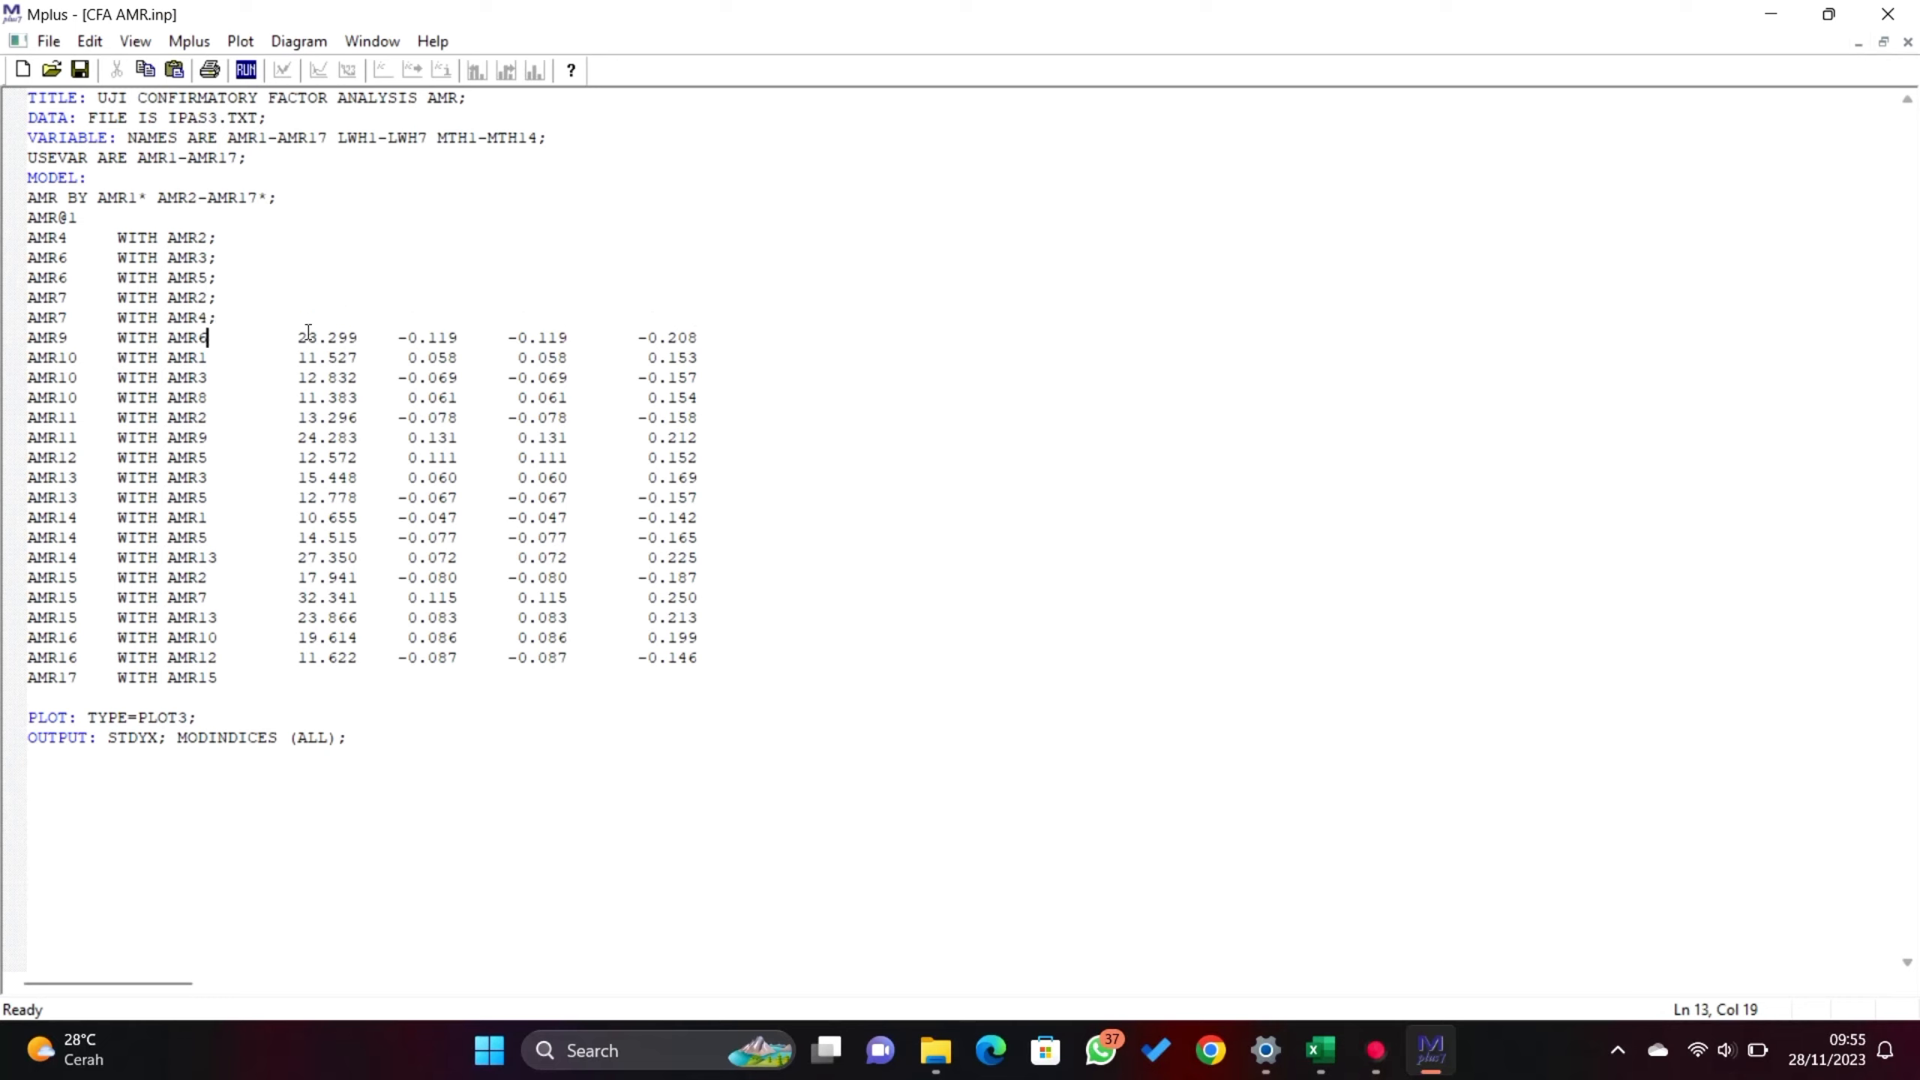
left_click(699, 338, "shift")
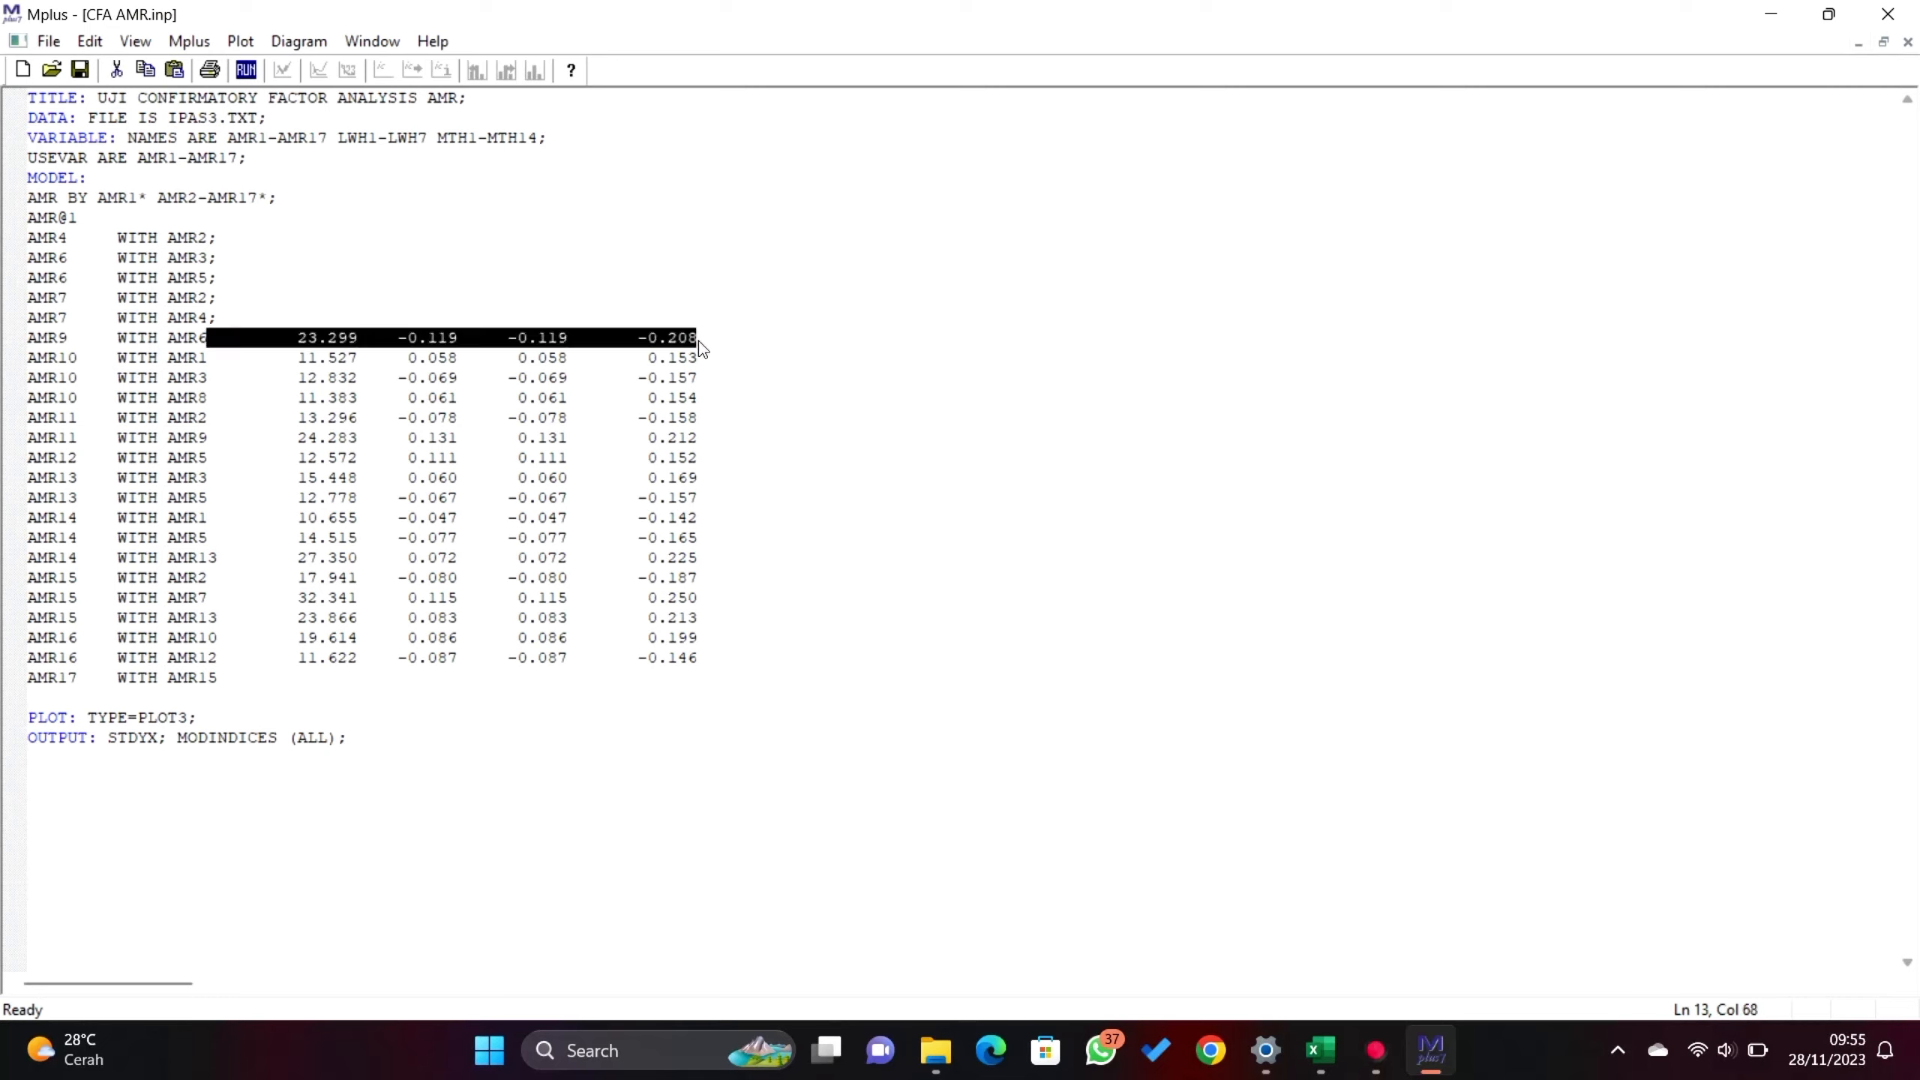
type(";")
- Replace the numbers after AMR10 WITH AMR1 and AMR10 WITH AMR3 with a semicolon on each line
left_click(209, 357)
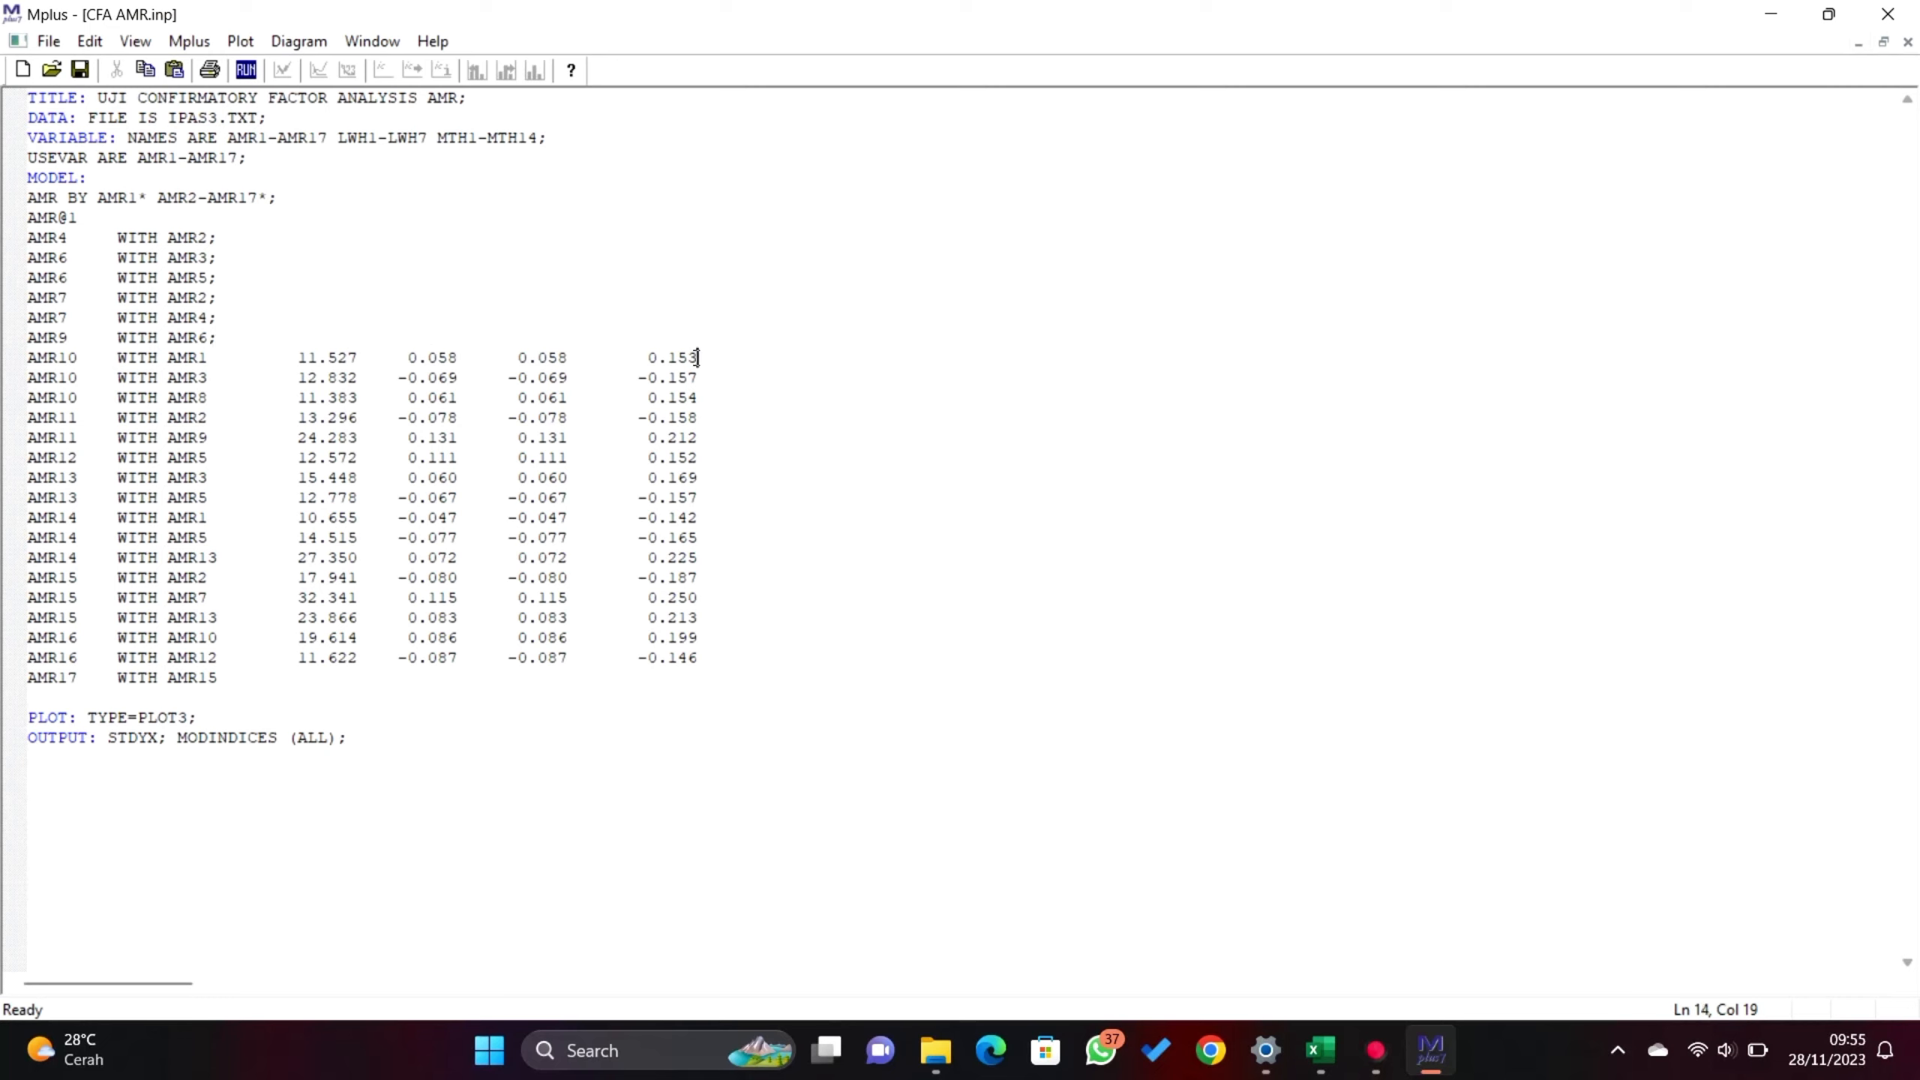
left_click(695, 357, "shift")
type(";")
left_click(210, 378)
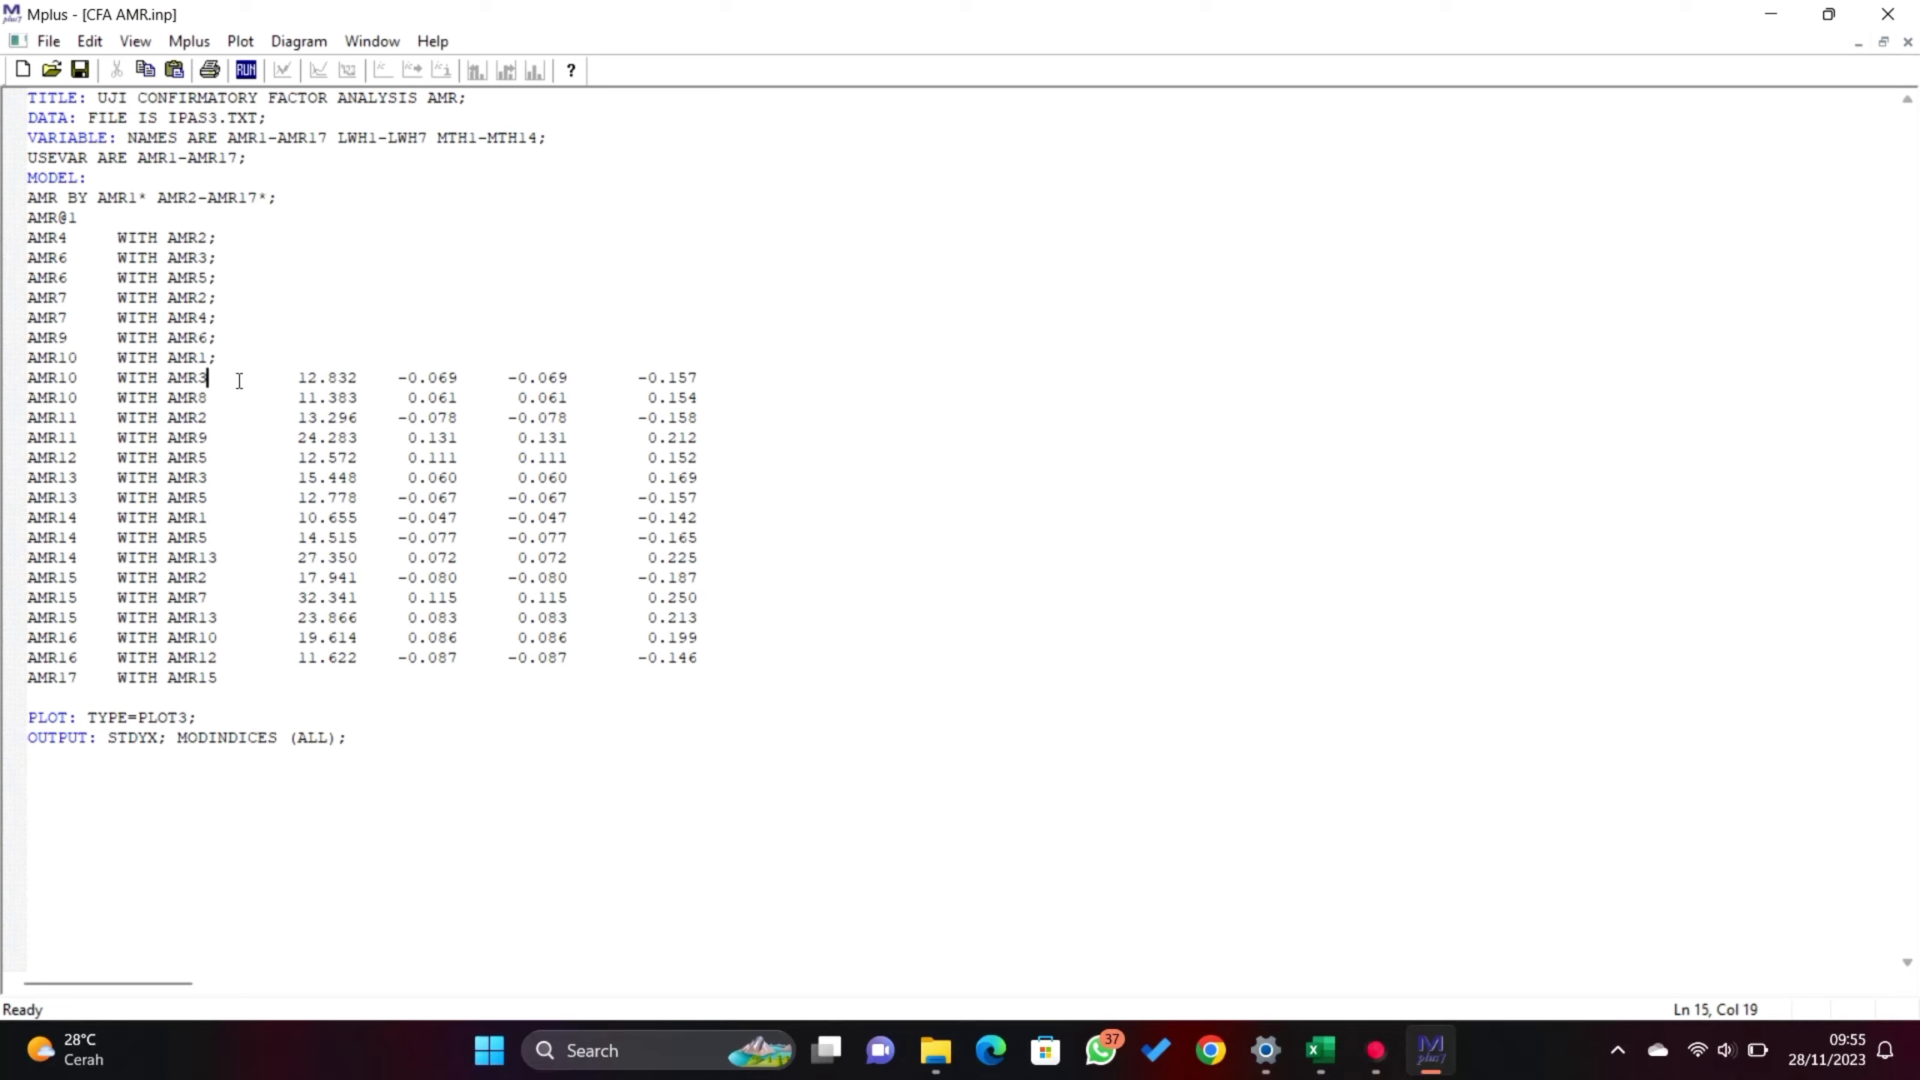
left_click(701, 380, "shift")
type(";")
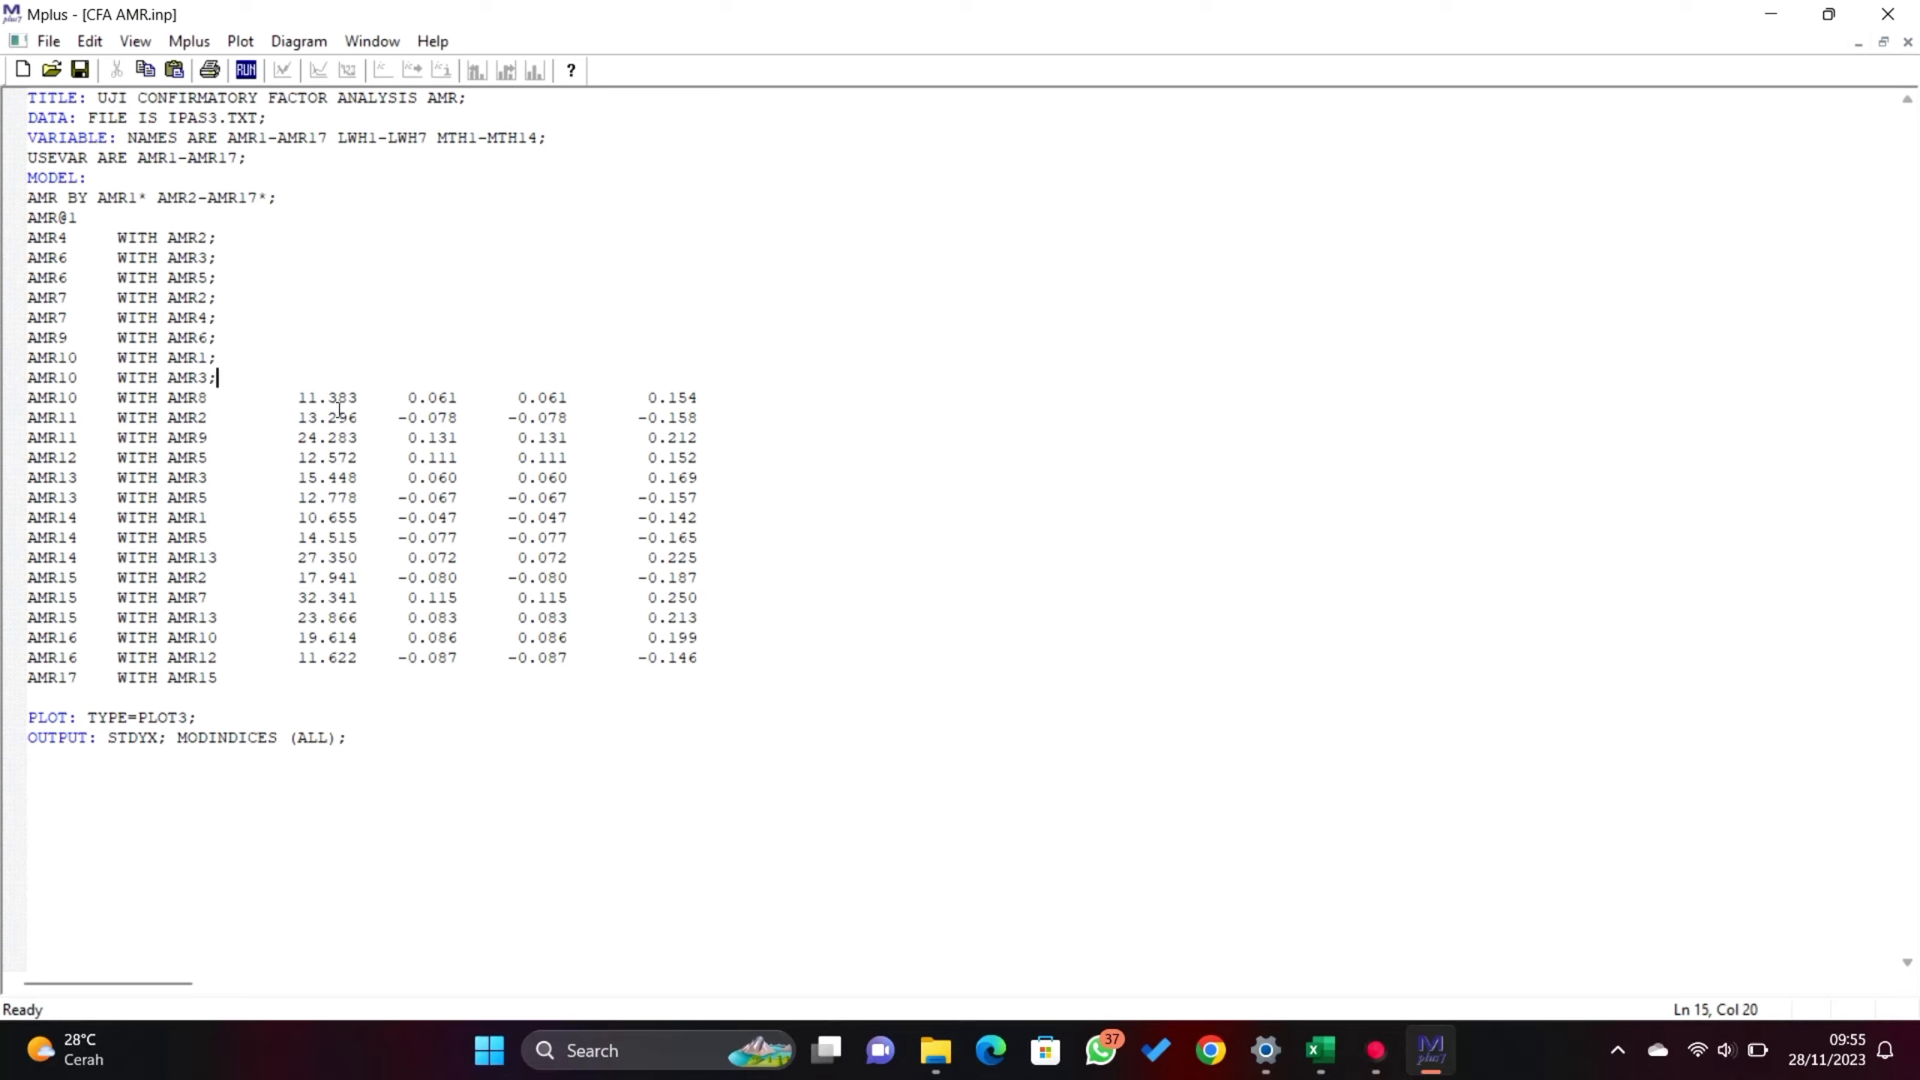
- Replace the numbers after AMR10 WITH AMR8 and AMR11 WITH AMR2 with a semicolon on each line
left_click(227, 398)
left_click(697, 399, "shift")
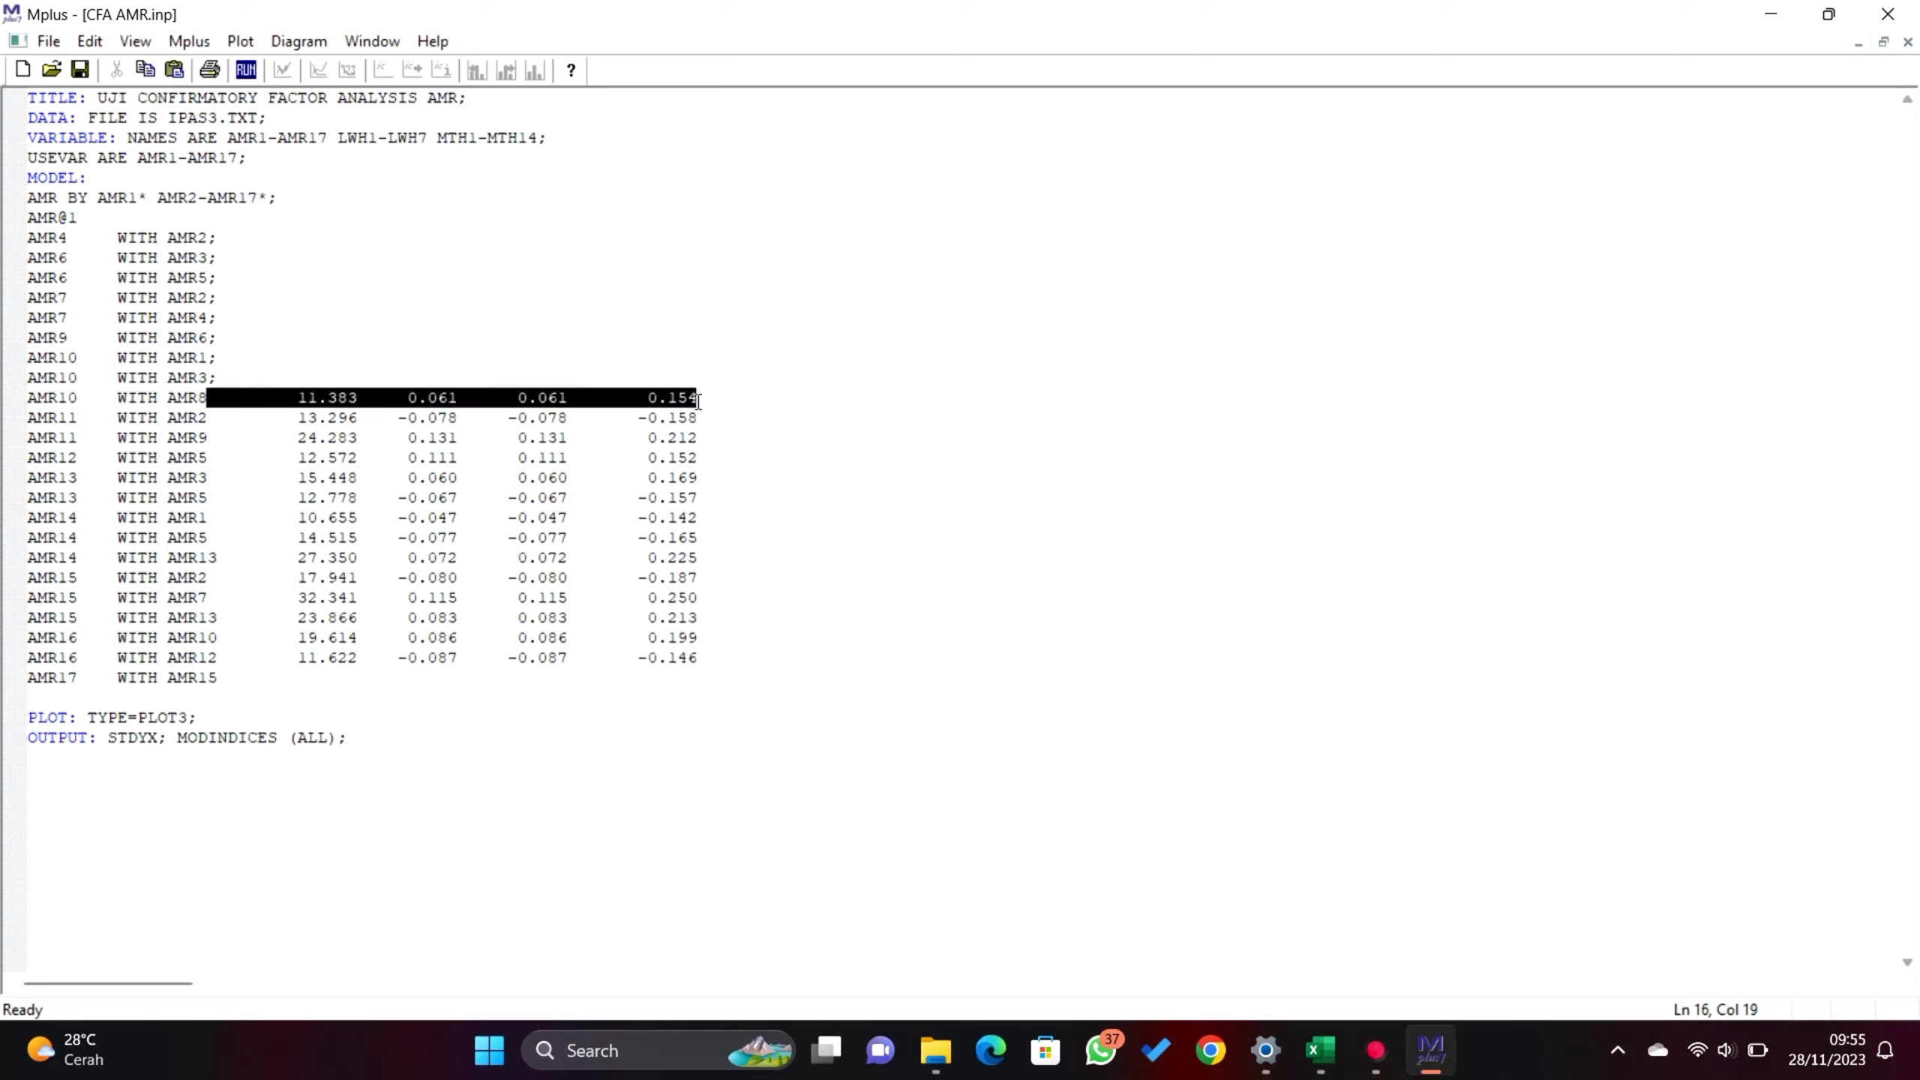
type(";")
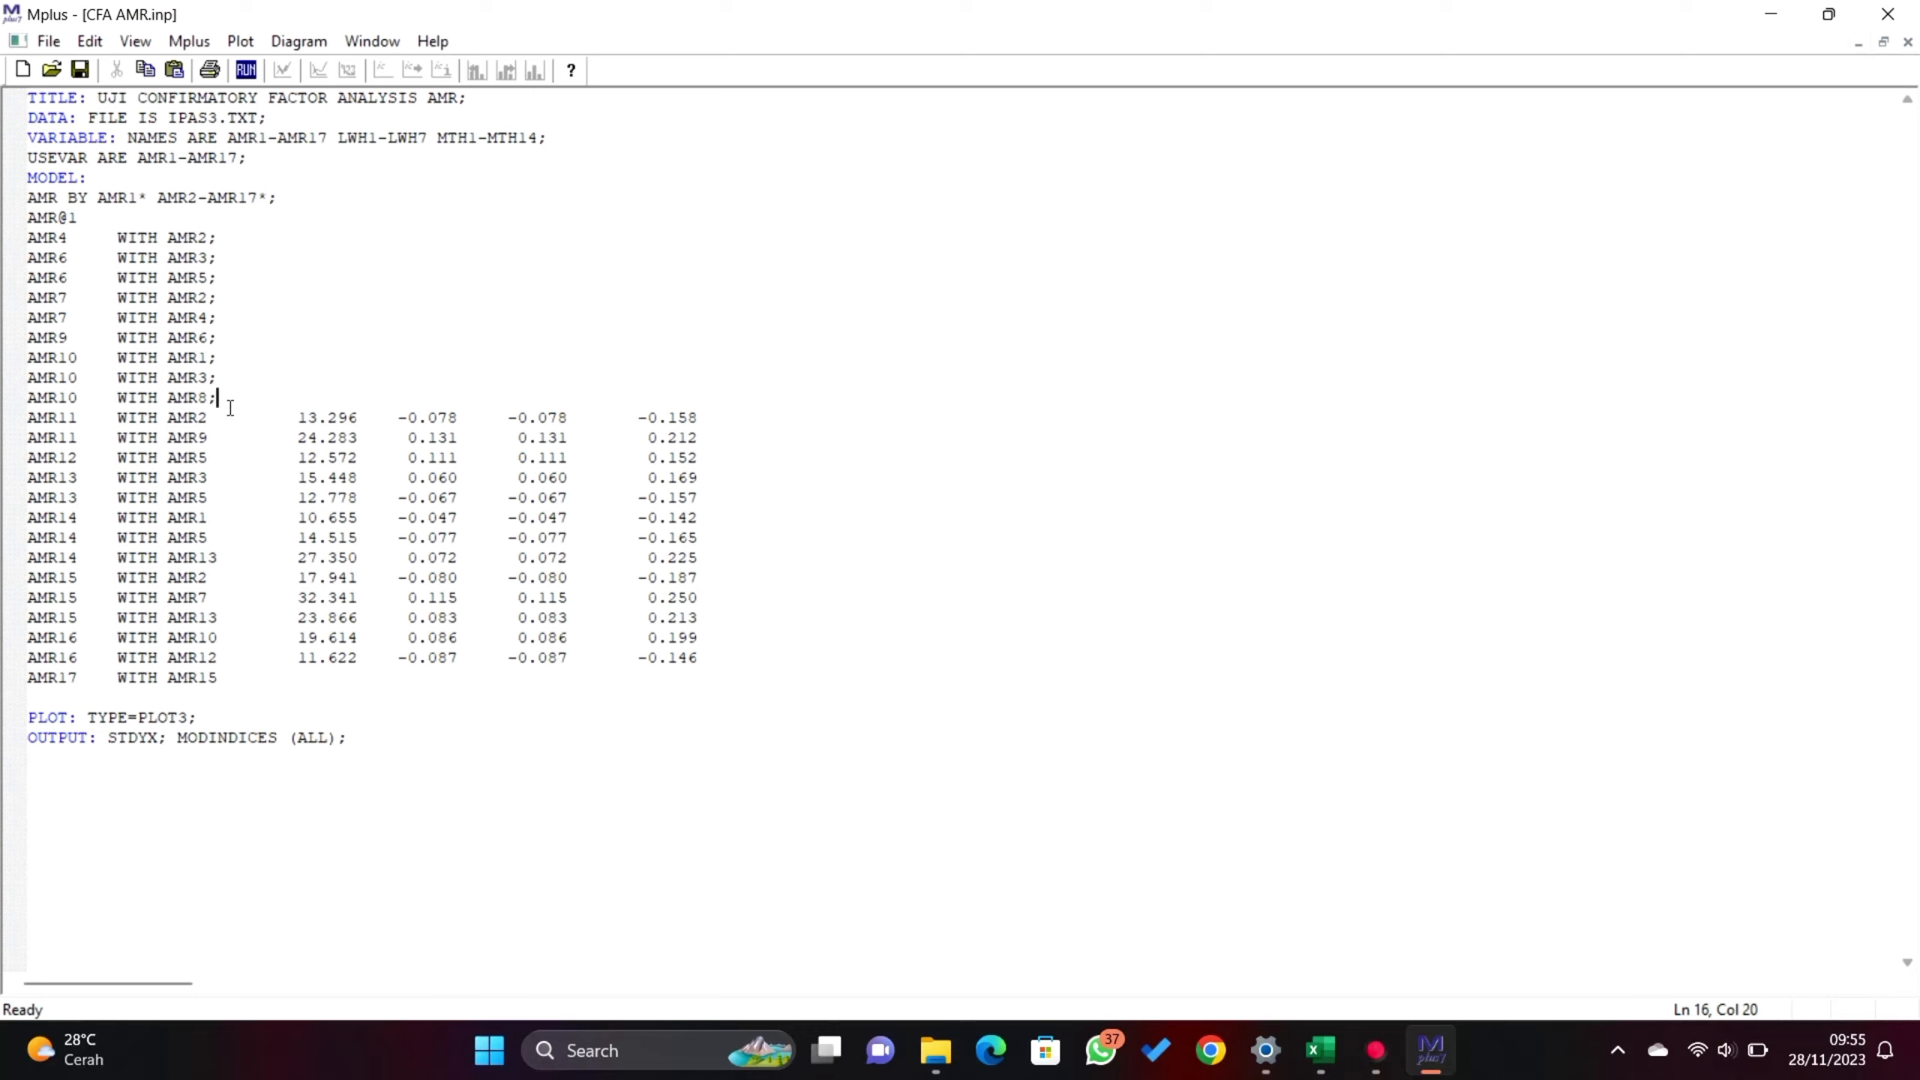
left_click(209, 417)
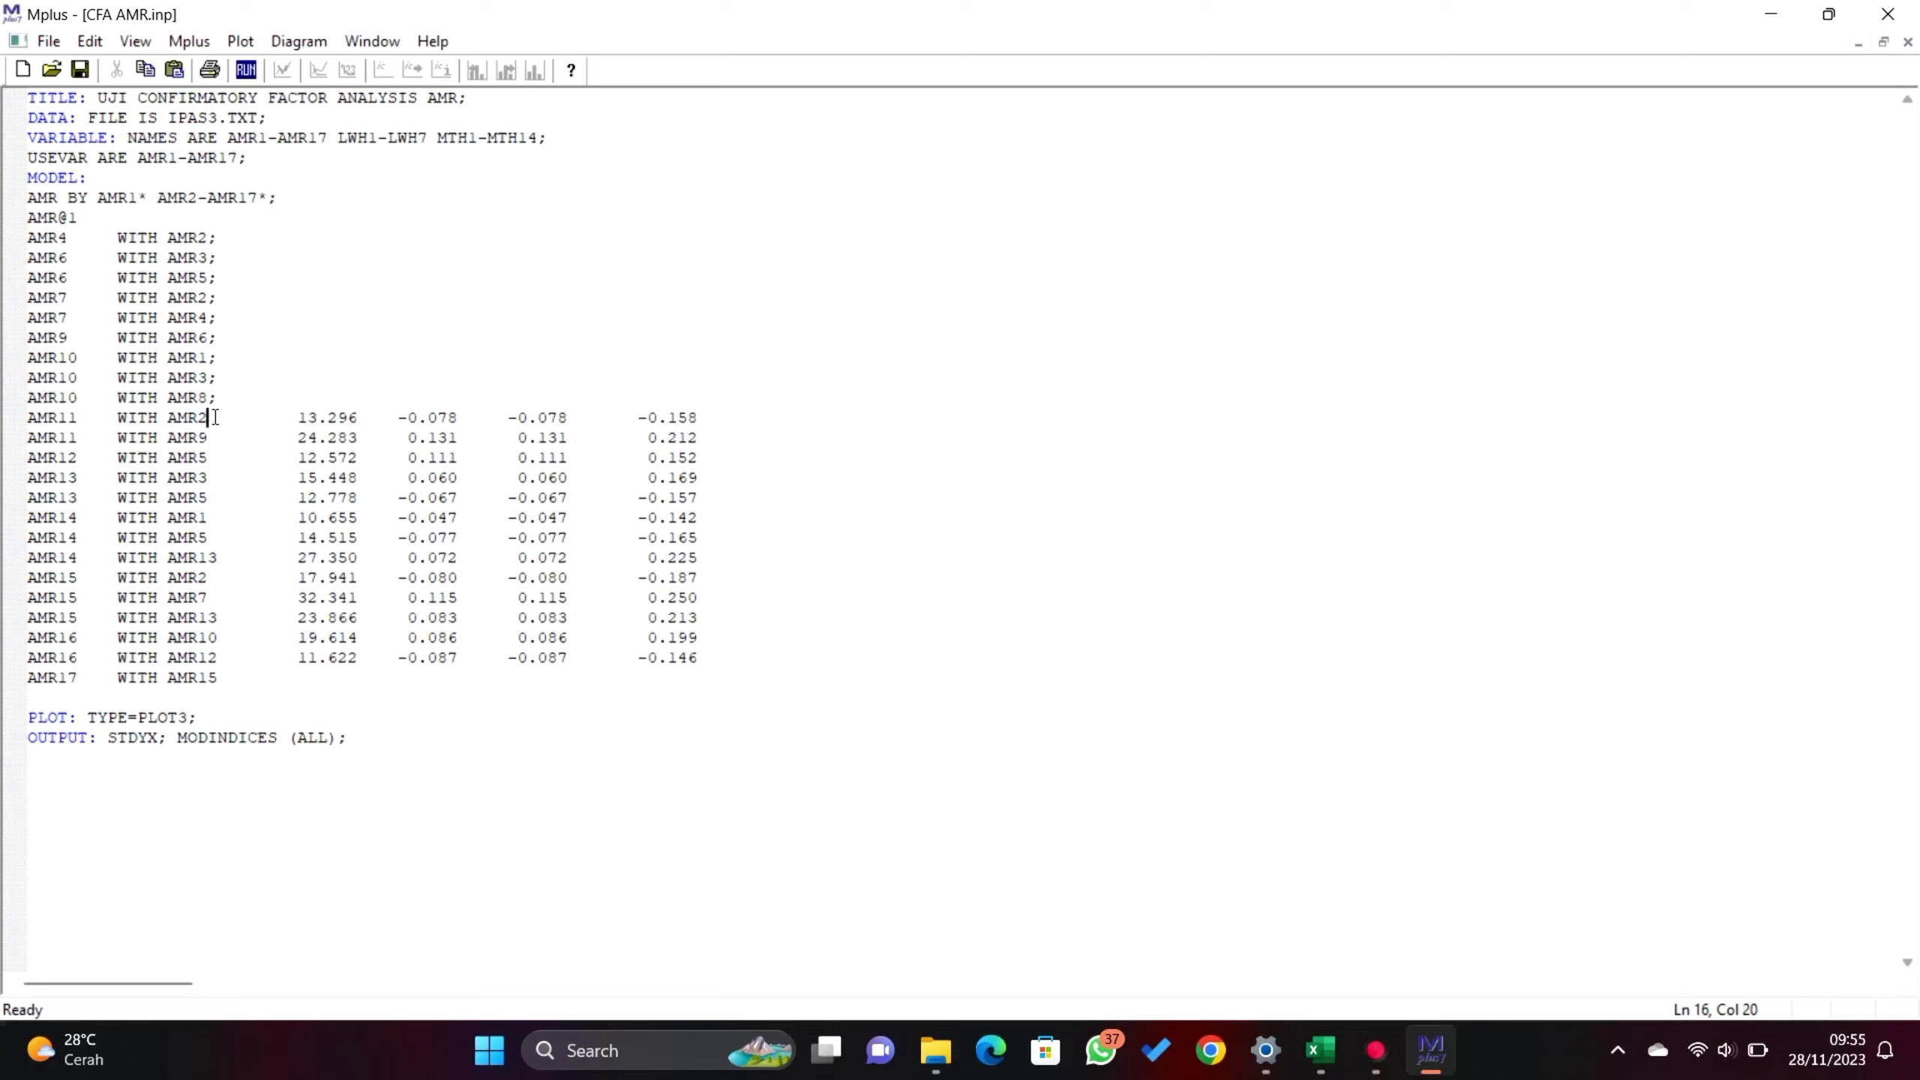
left_click(699, 419, "shift")
type(";")
- Replace the numbers after AMR11 WITH AMR9 and AMR12 WITH AMR5 with a semicolon on each line
left_click(209, 438)
left_click(697, 438, "shift")
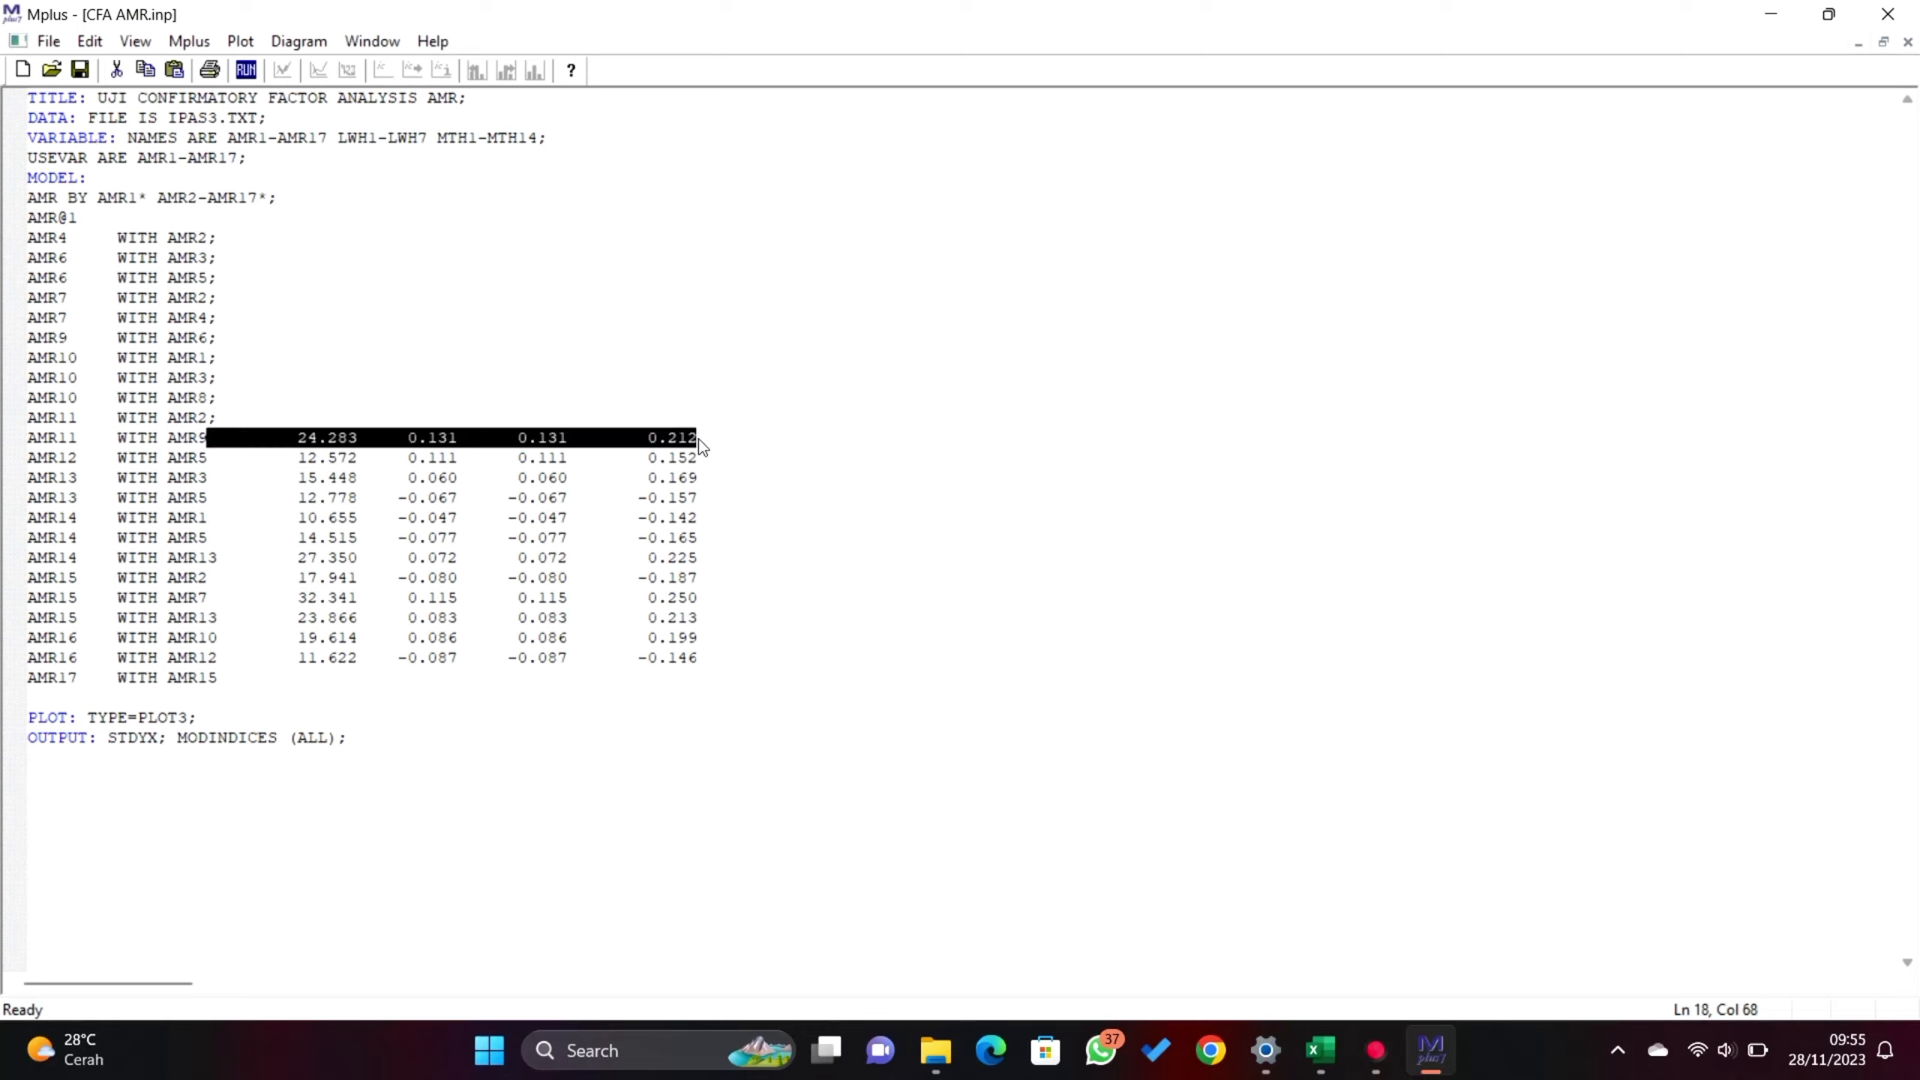
type(";")
left_click(224, 461)
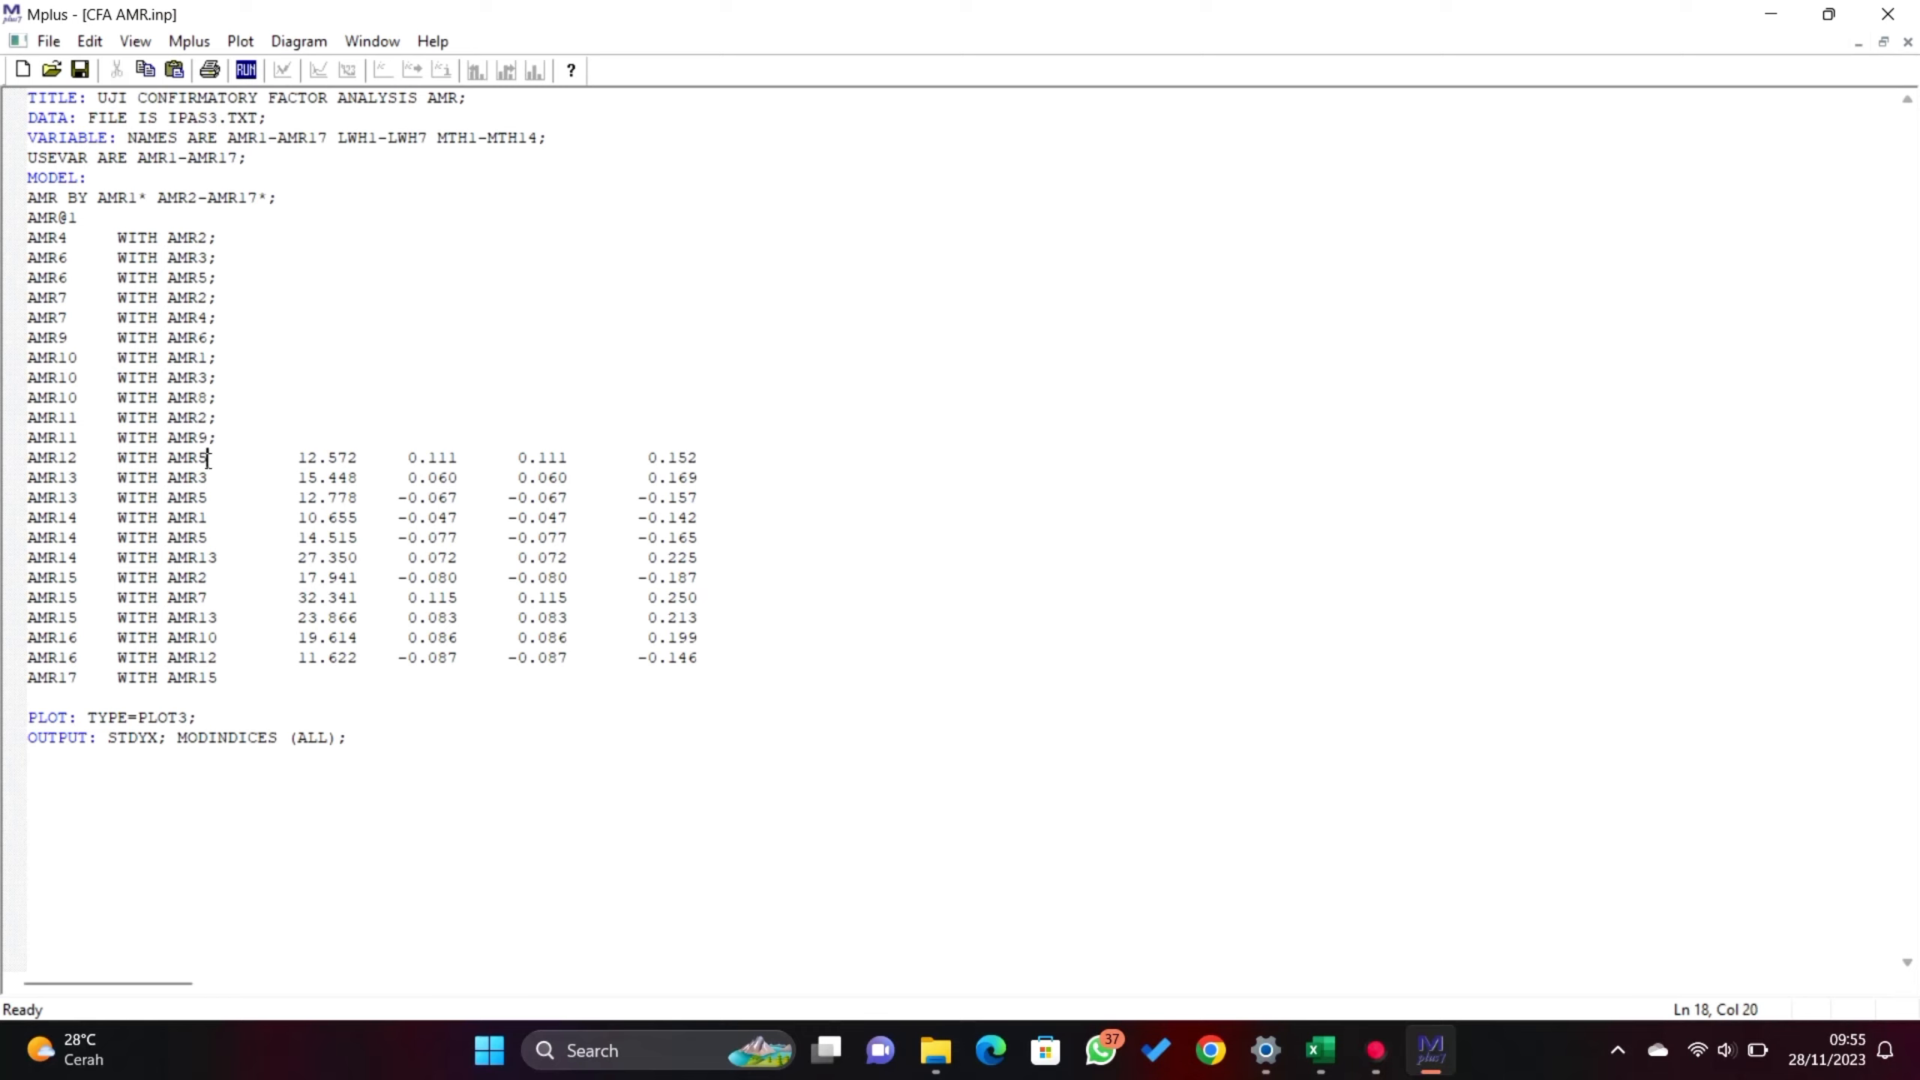
left_click(704, 455)
left_click(703, 456, "shift")
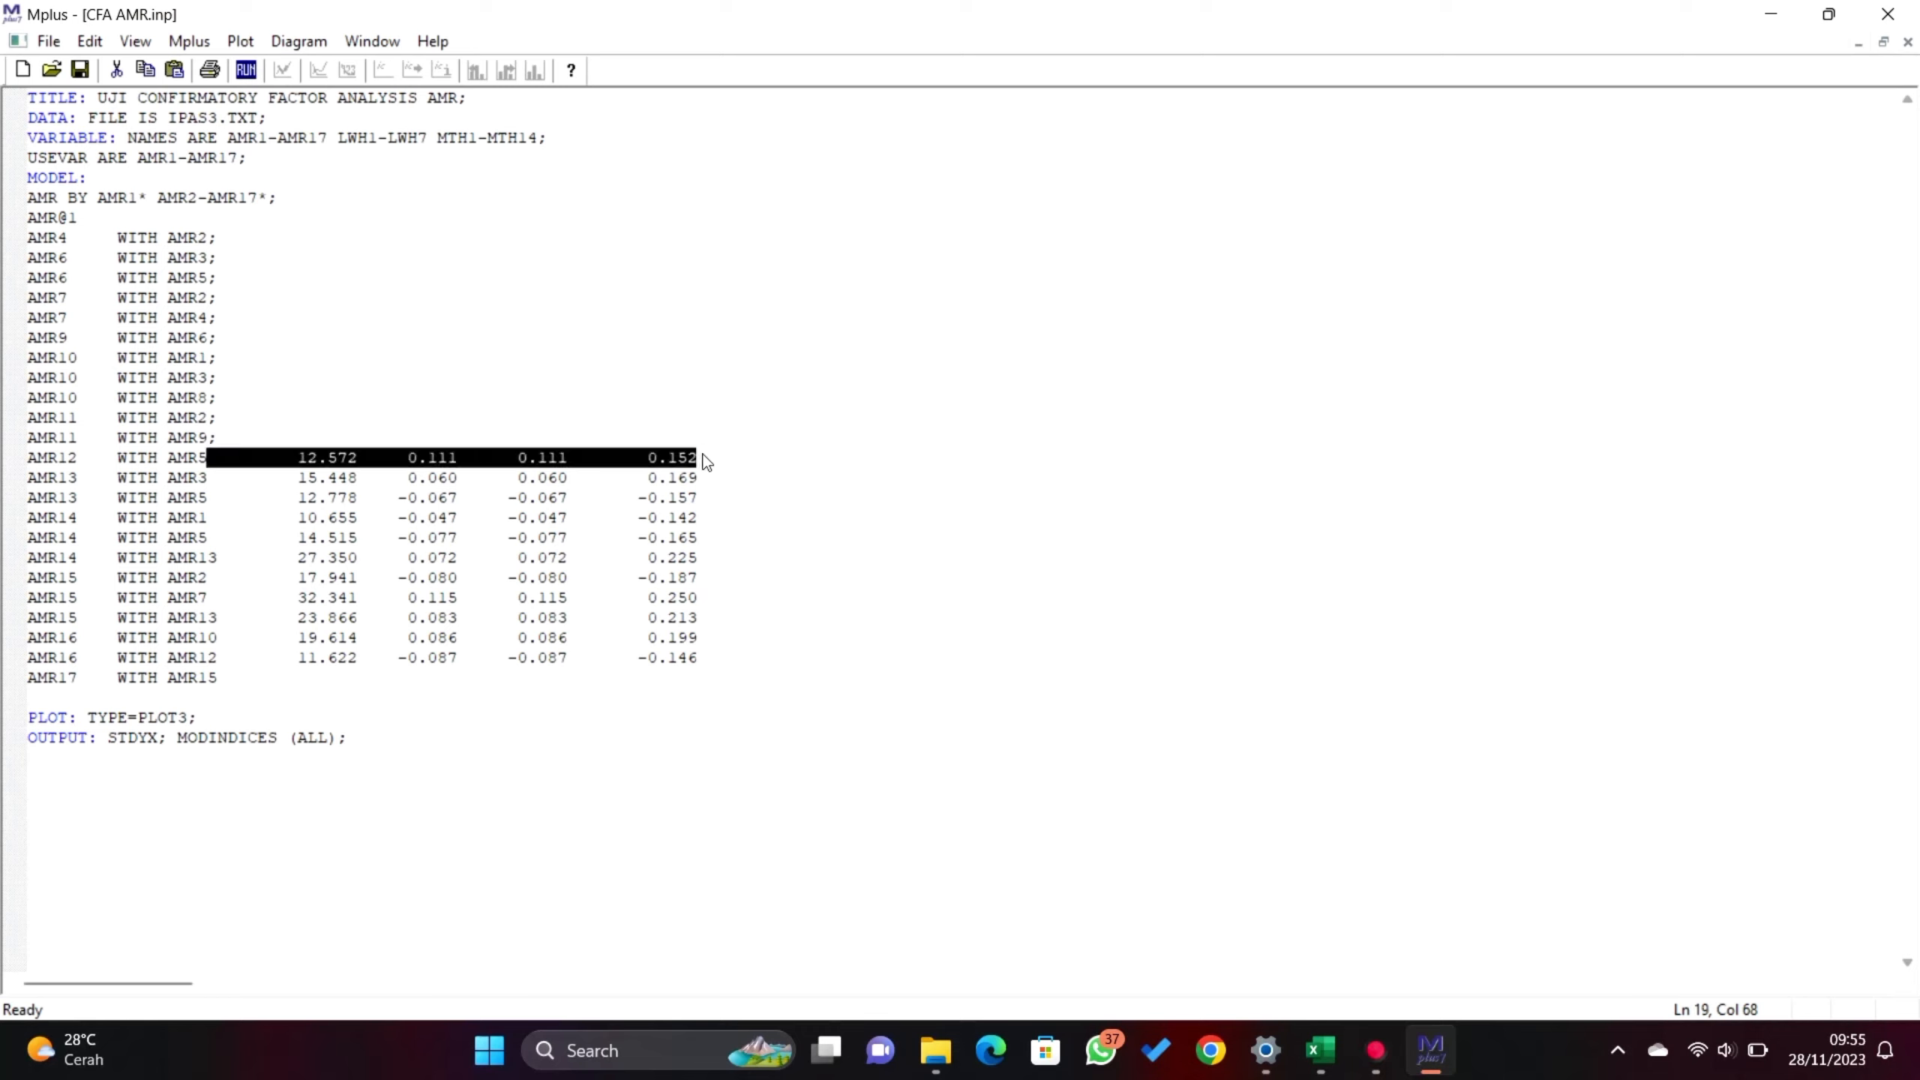
type(";")
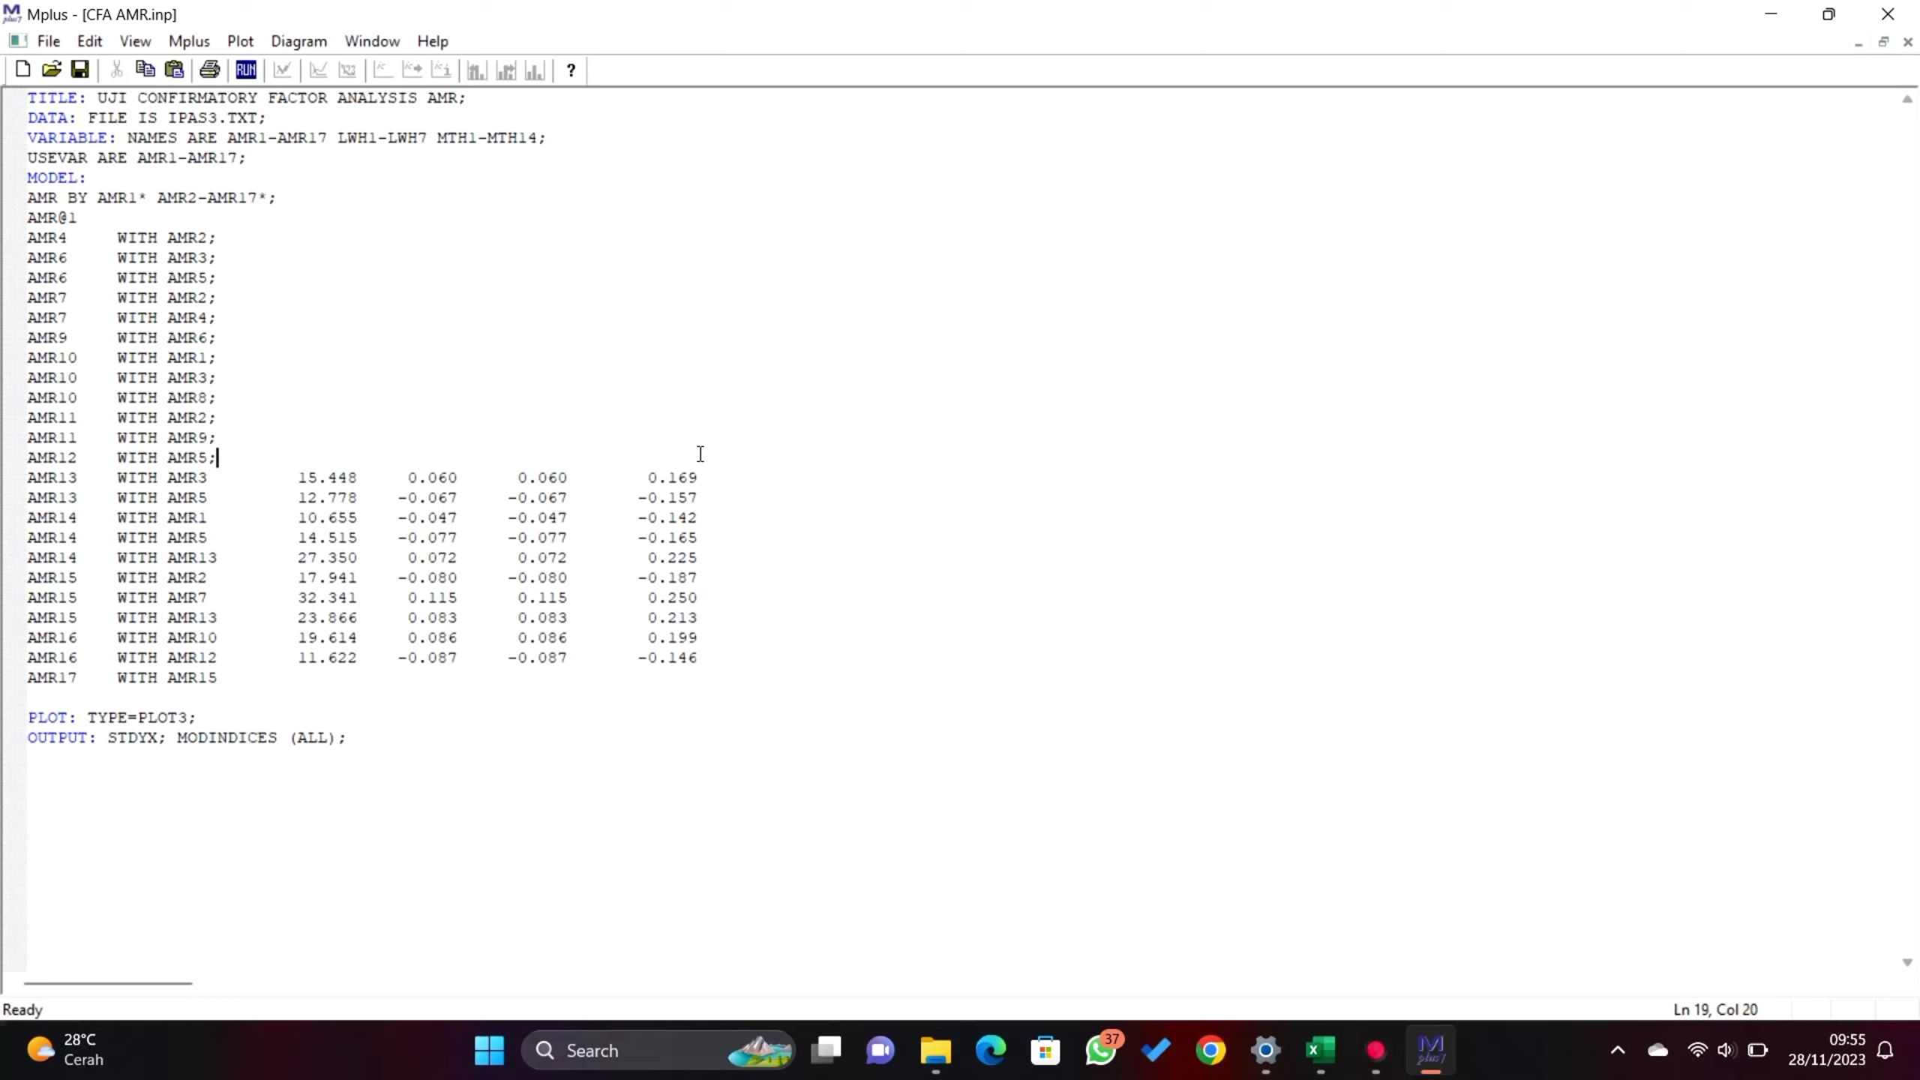
- Replace the numbers after AMR13 WITH AMR3 and AMR13 WITH AMR5 with a semicolon on each line
left_click(219, 477)
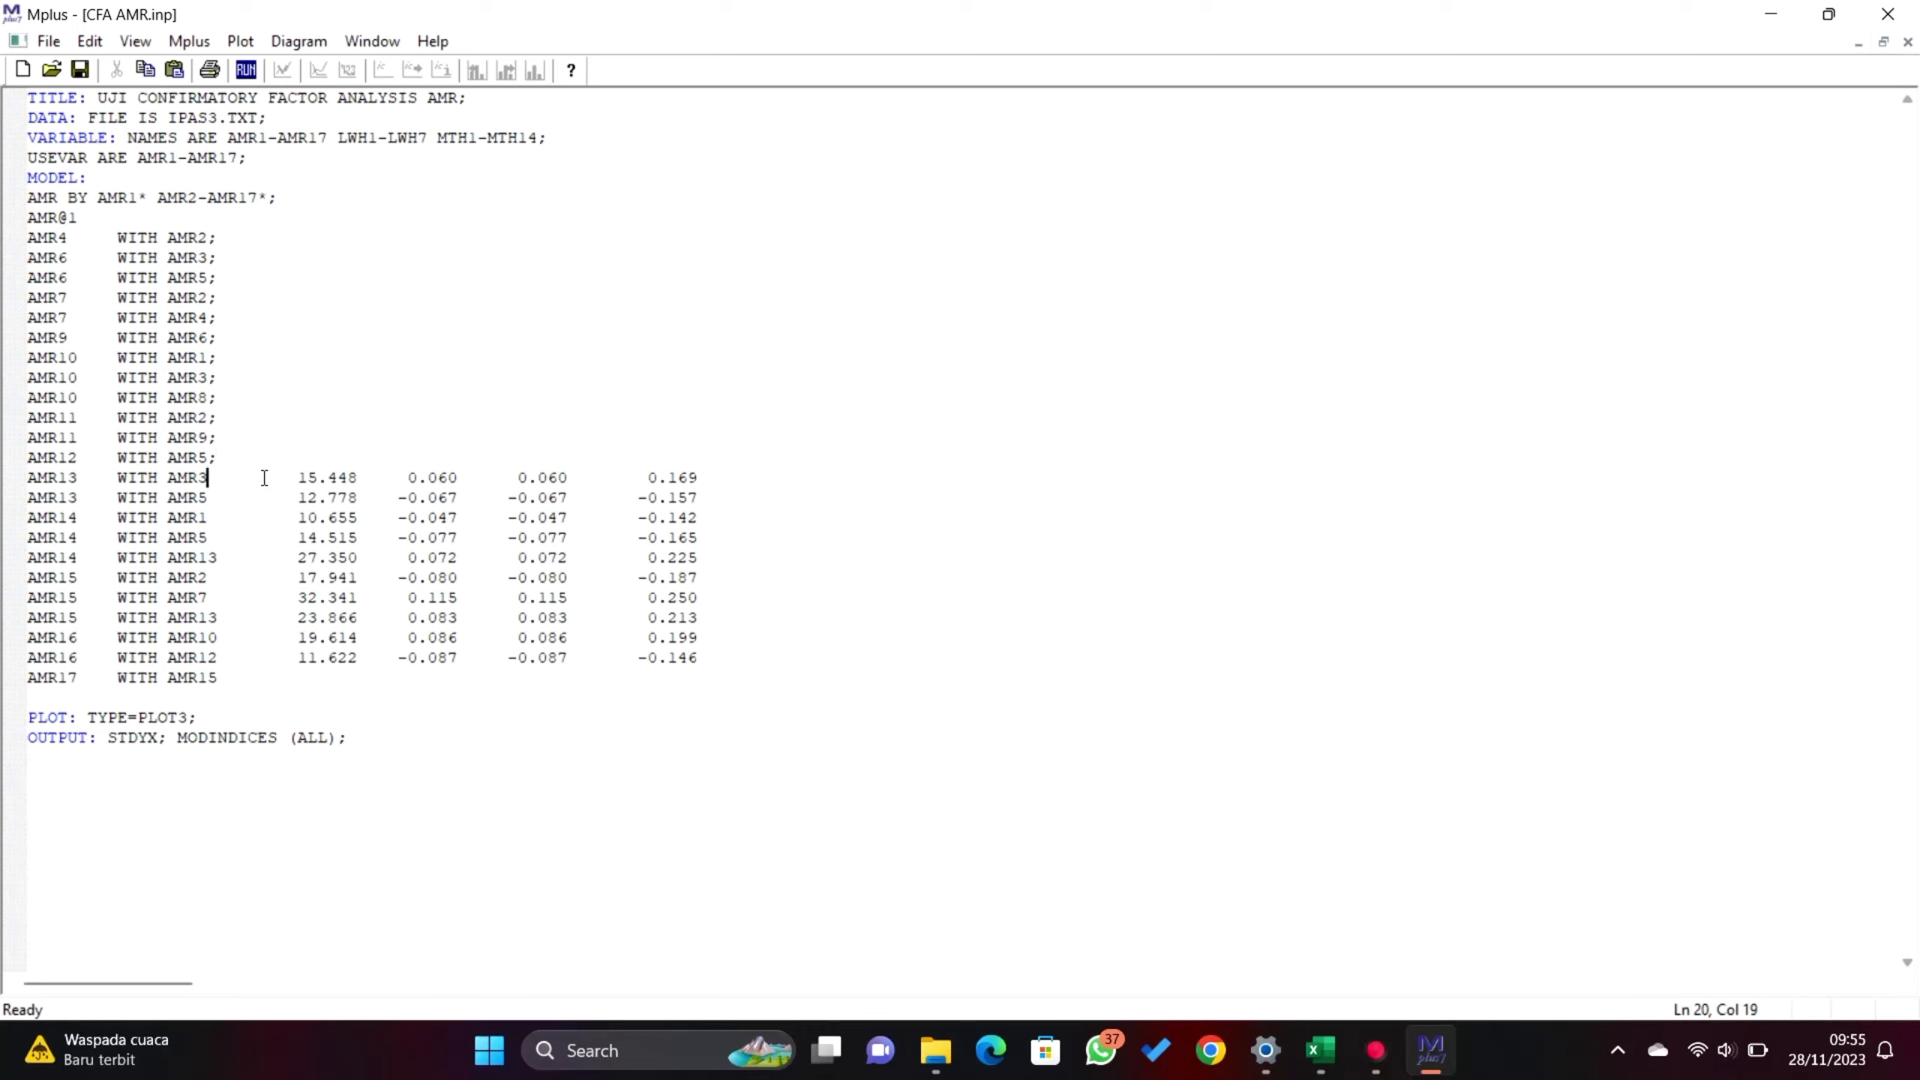
left_click(704, 477, "shift")
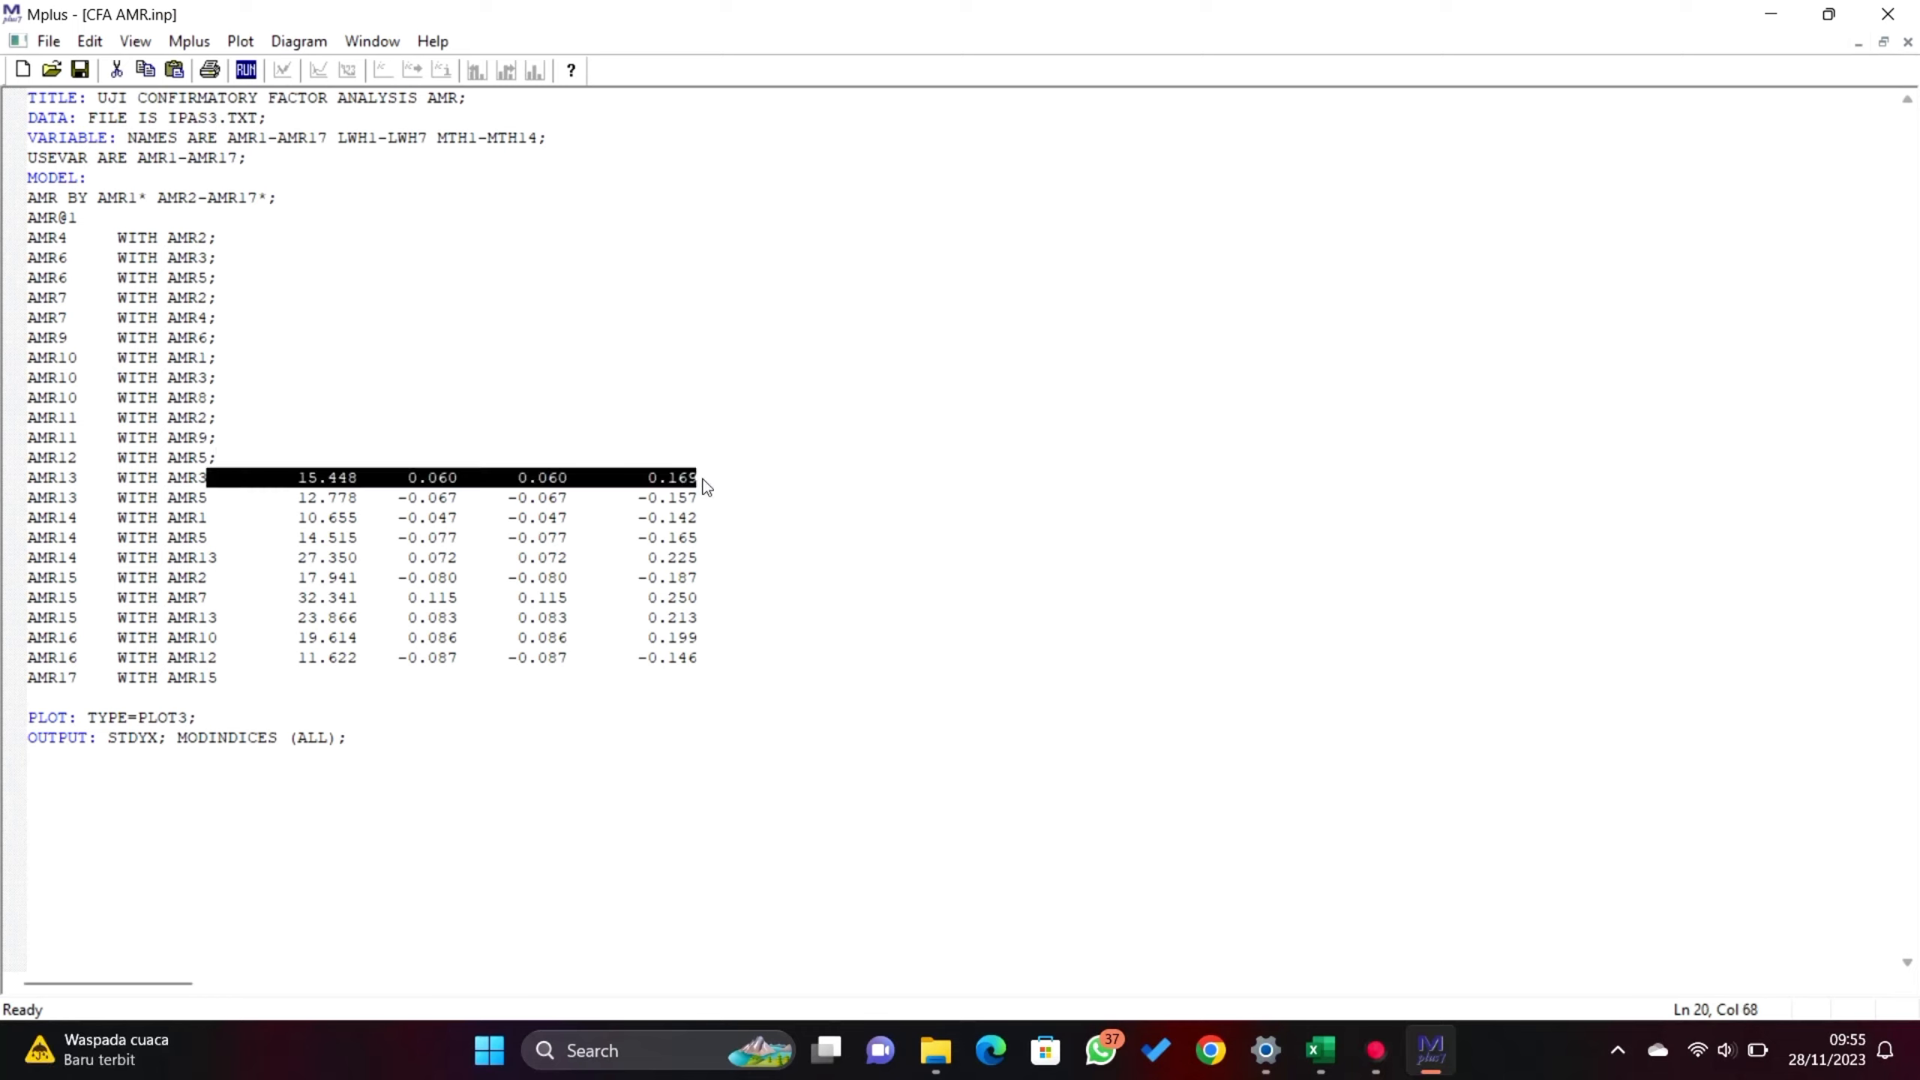
type(";")
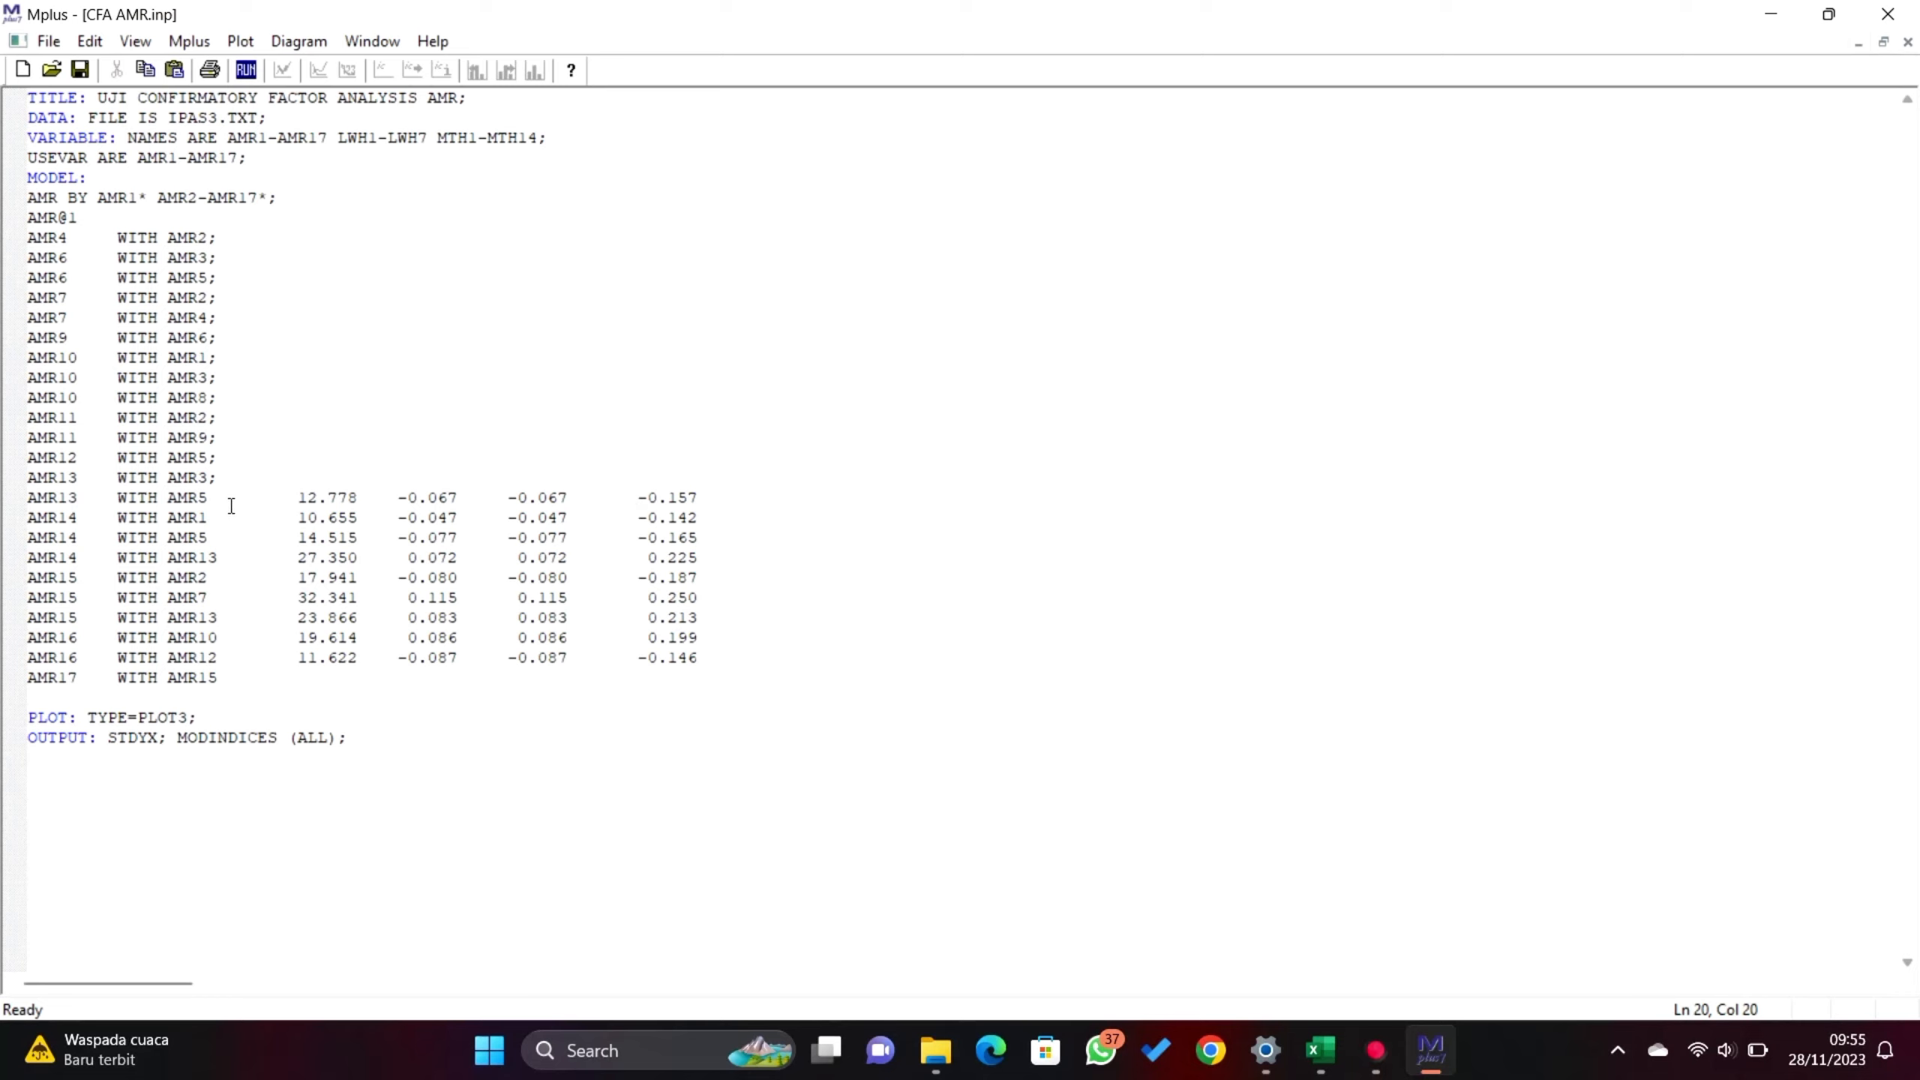
left_click(206, 499)
left_click(701, 499, "shift")
type(";")
- Replace the numbers after AMR14 WITH AMR1 and AMR14 WITH AMR5 with a semicolon on each line
left_click(213, 522)
left_click(705, 522, "shift")
type(";")
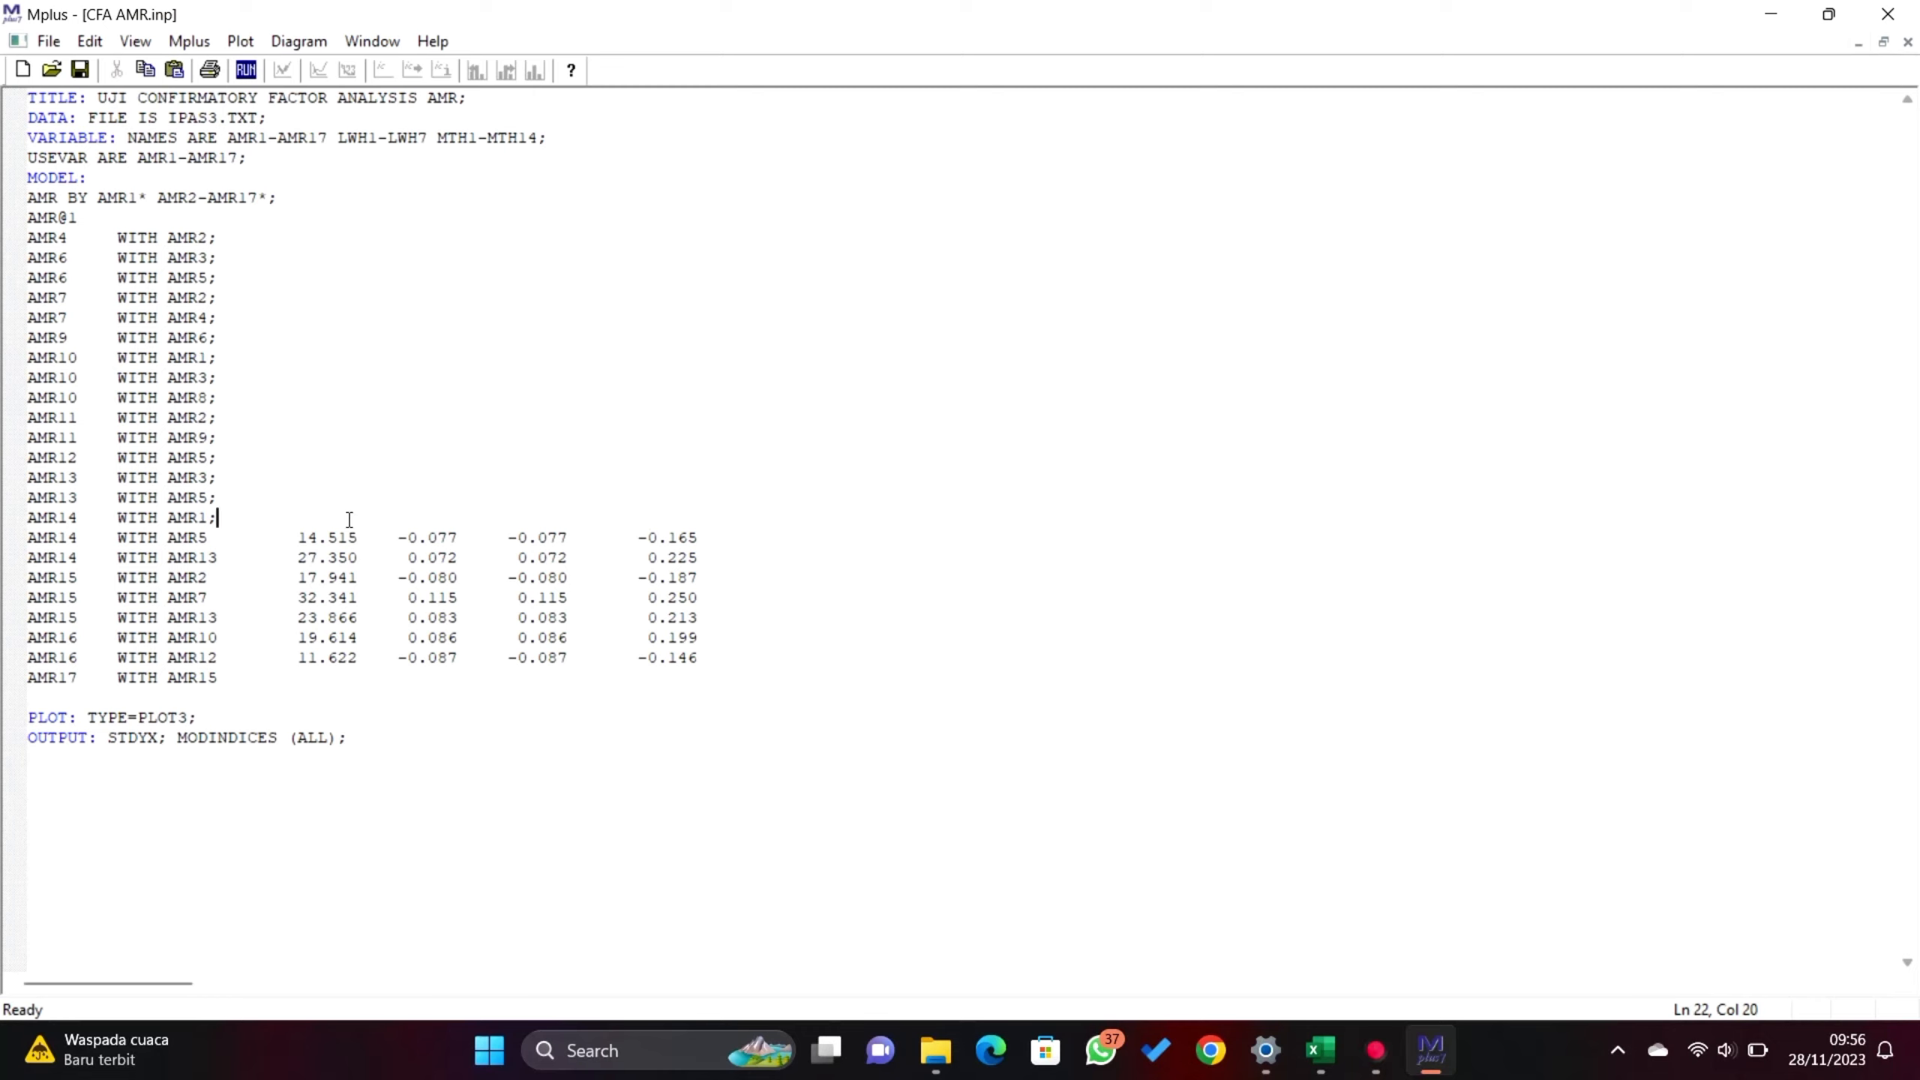
left_click_drag(207, 537, 714, 538)
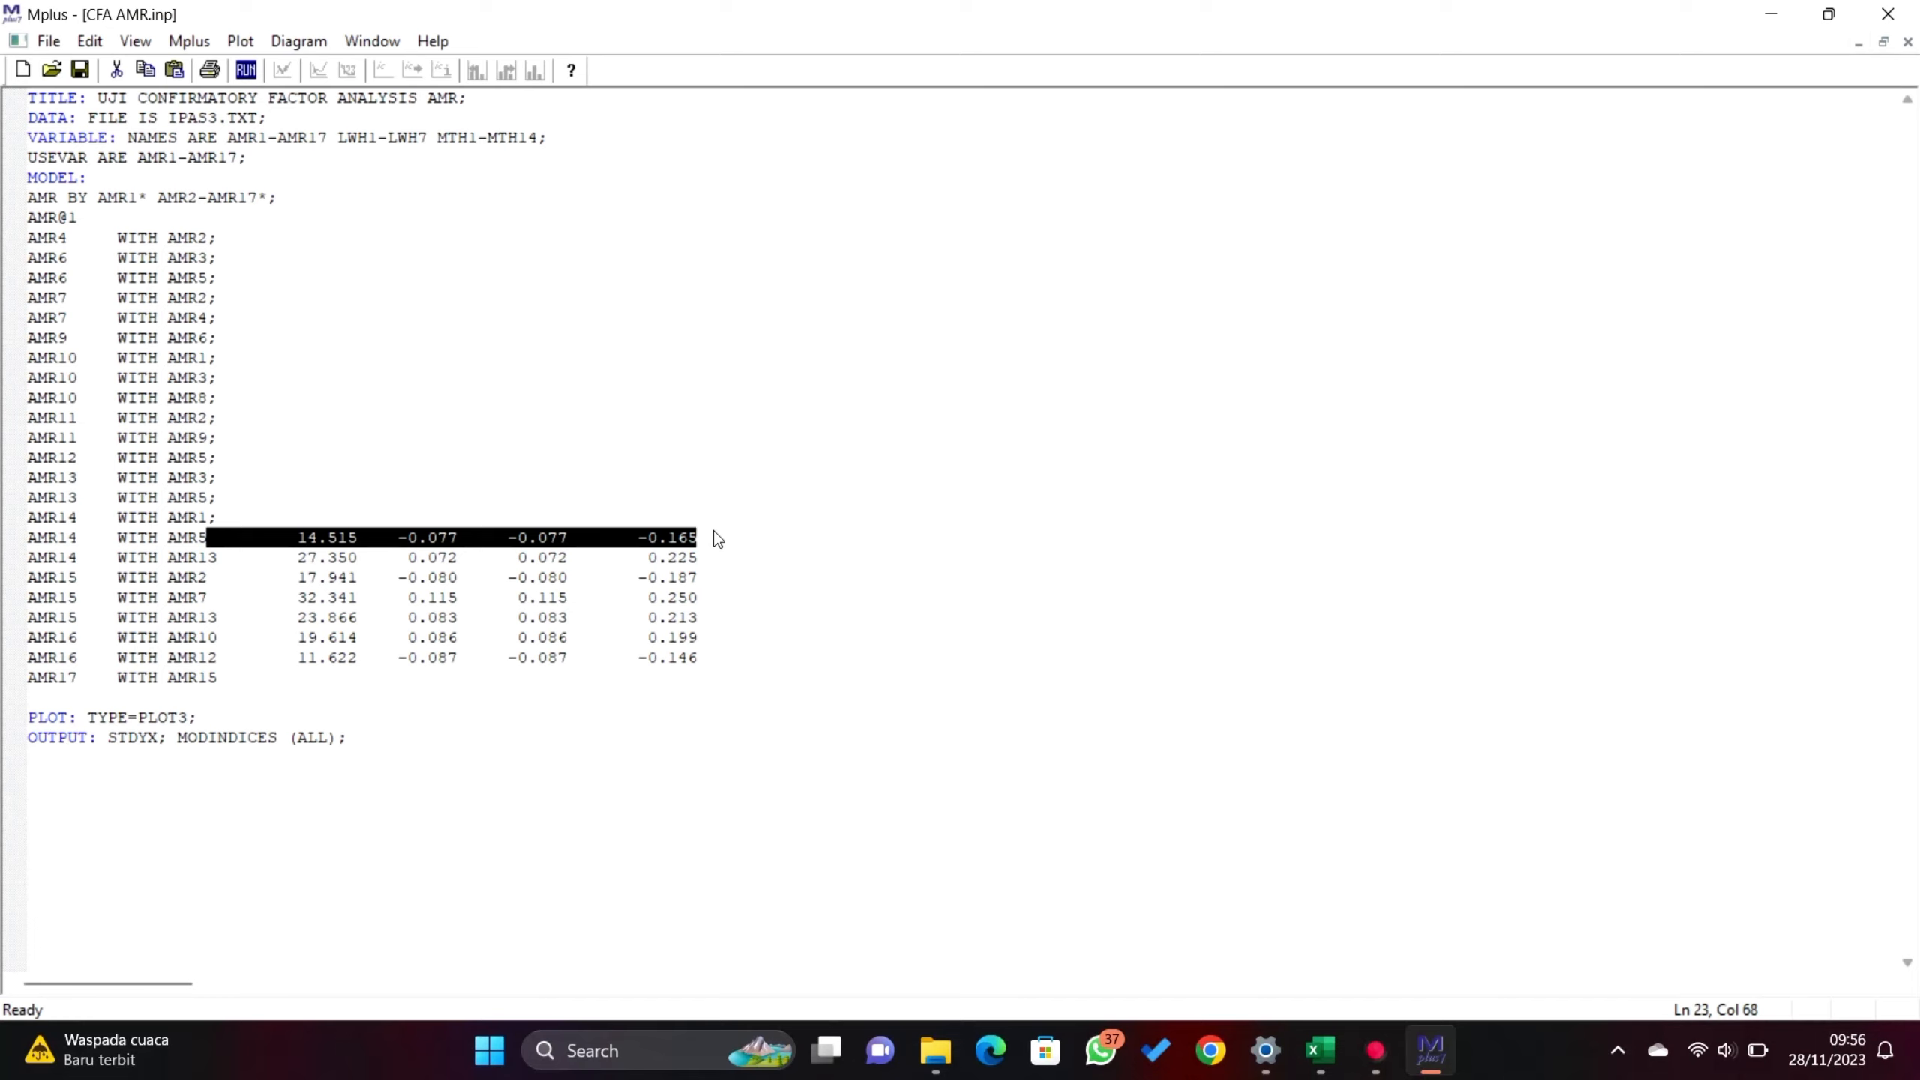
type(";")
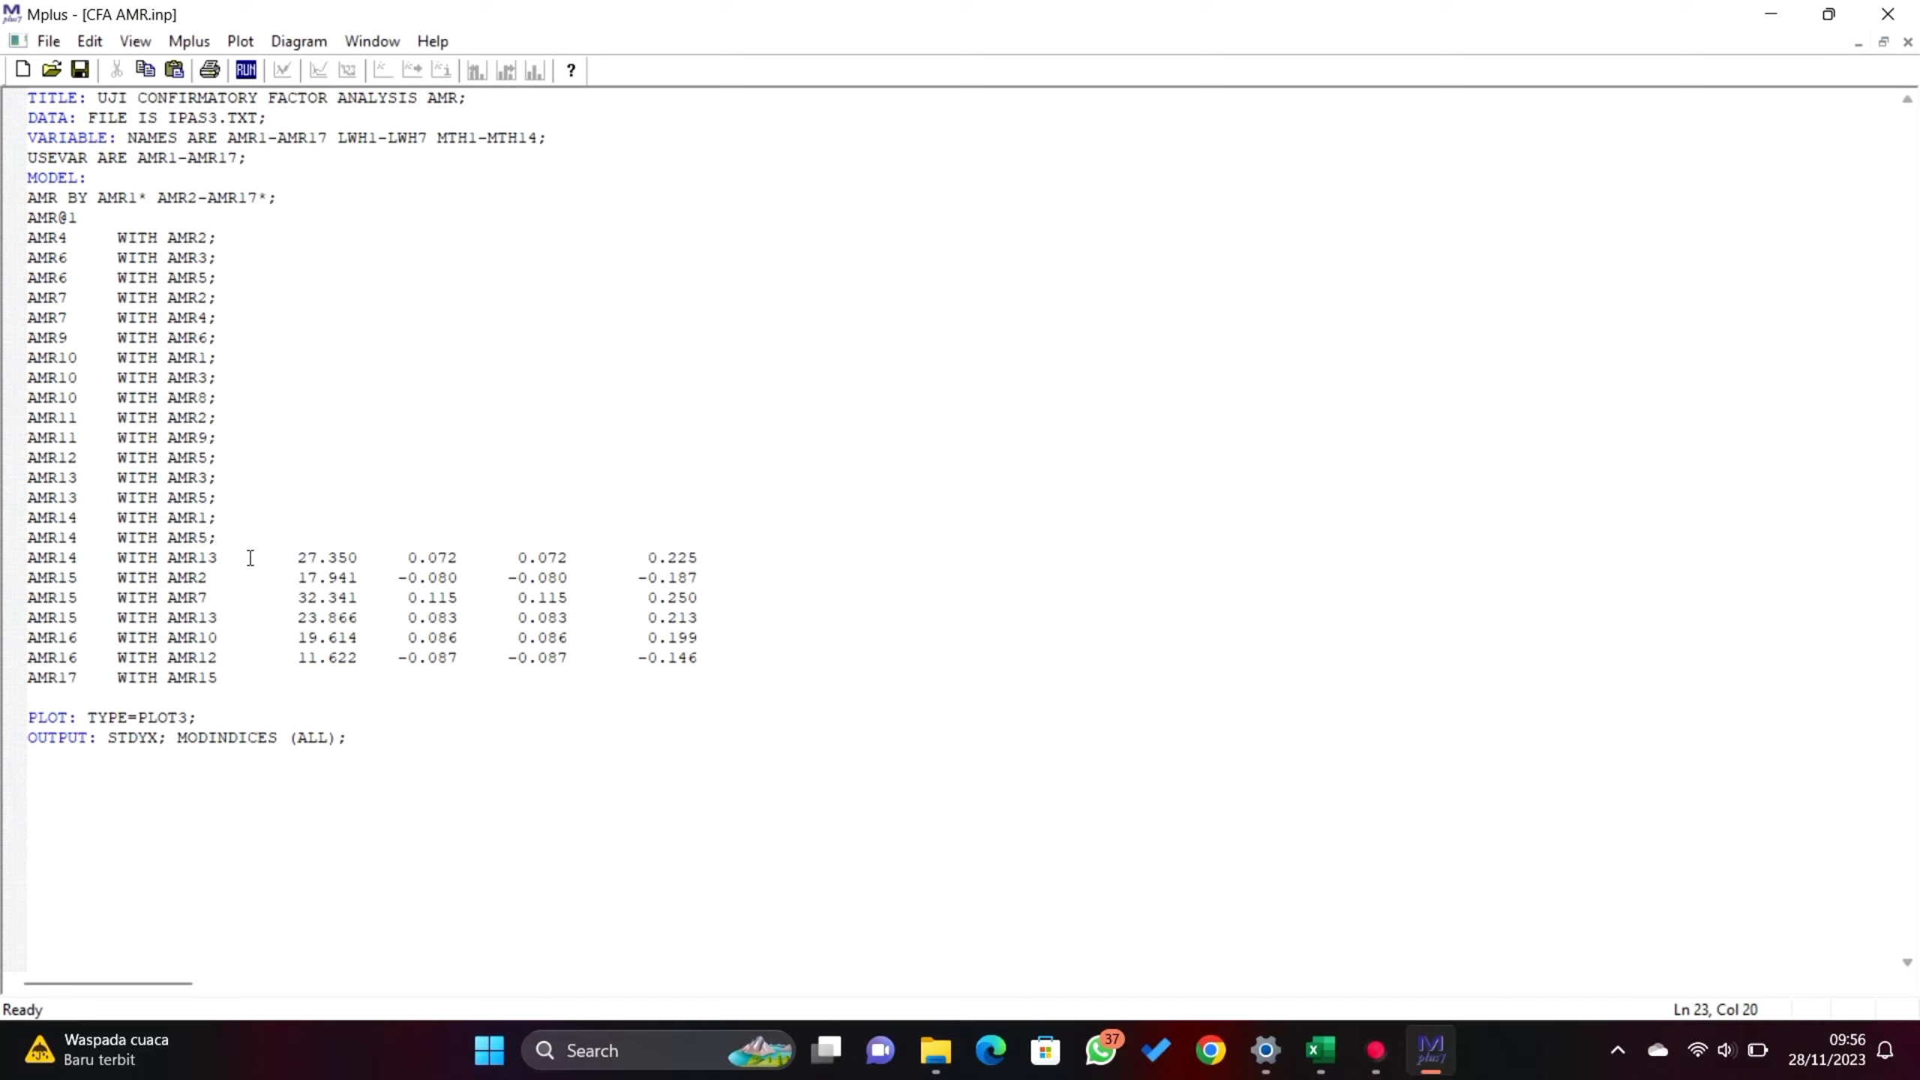
- Replace the numbers after AMR14 WITH AMR13 and AMR15 WITH AMR2 with a semicolon on each line
key("Down")
left_click(703, 557, "shift")
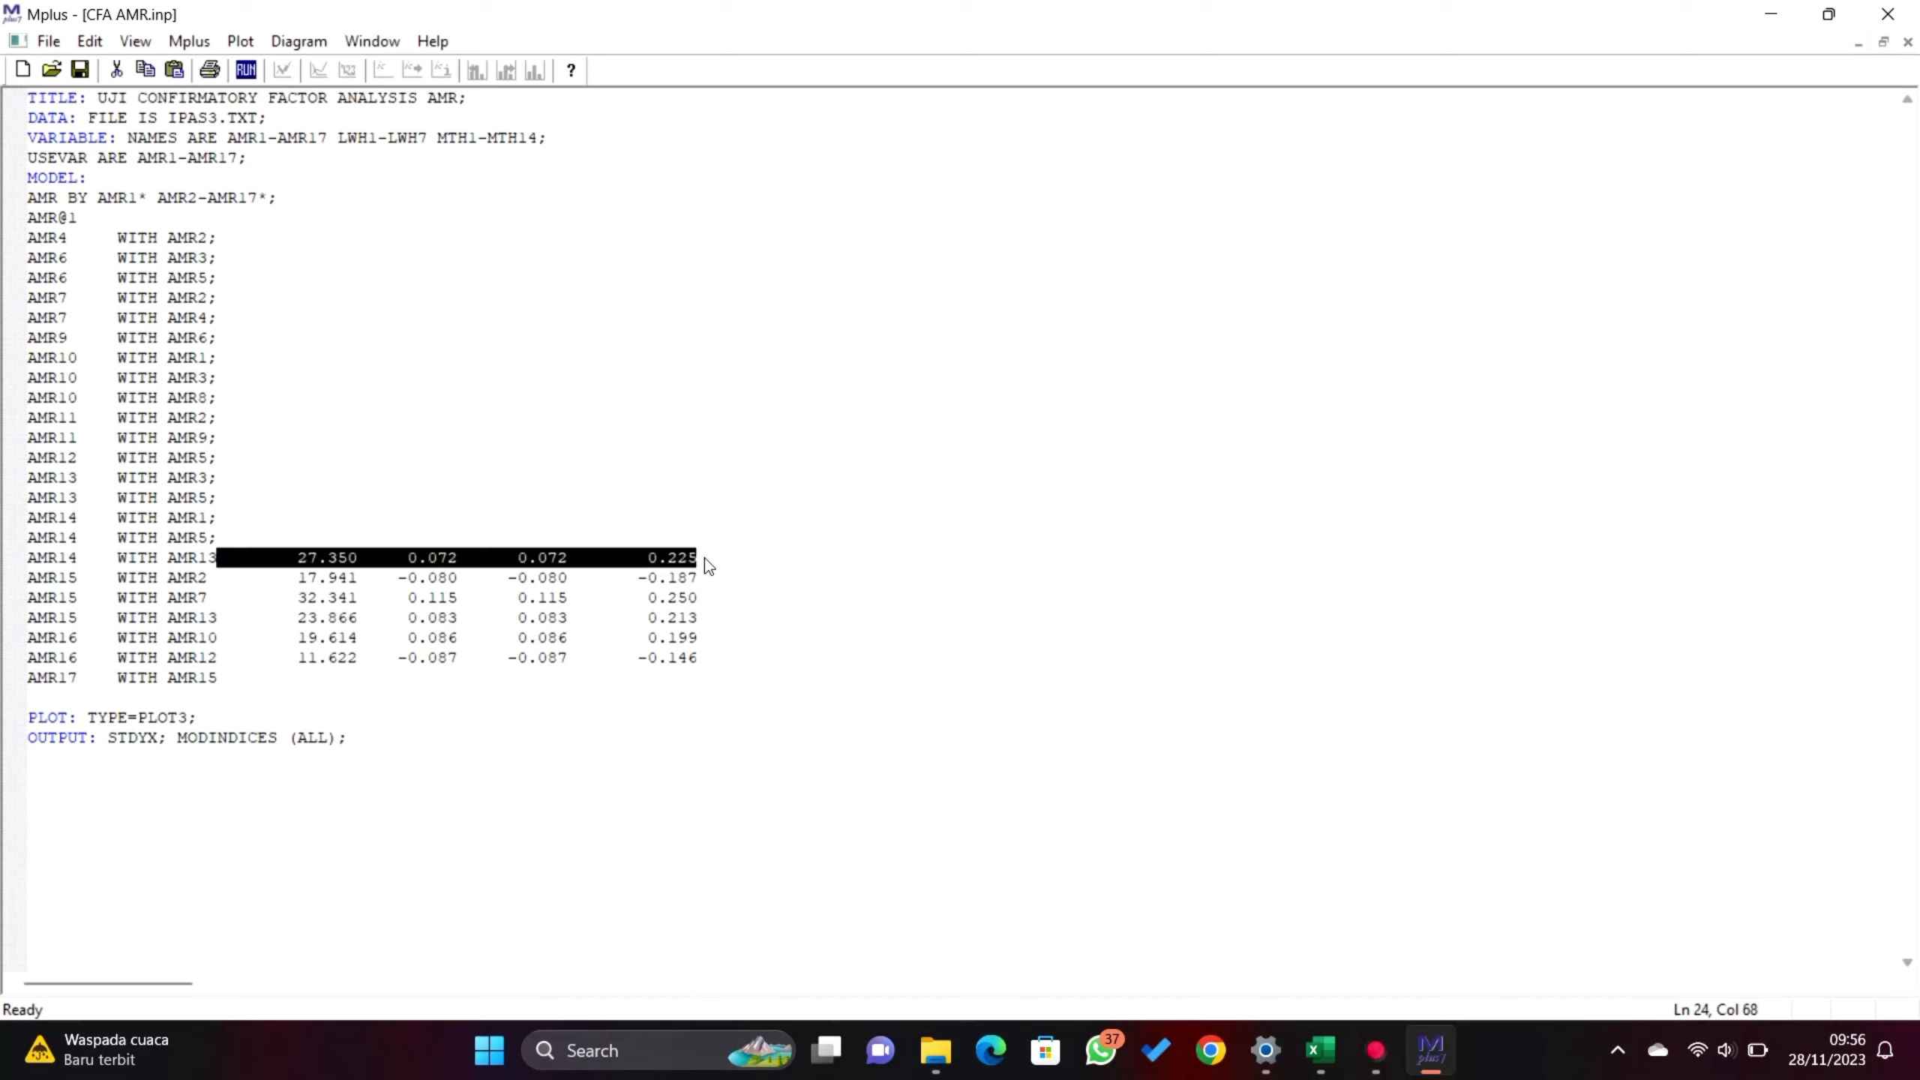
type(";")
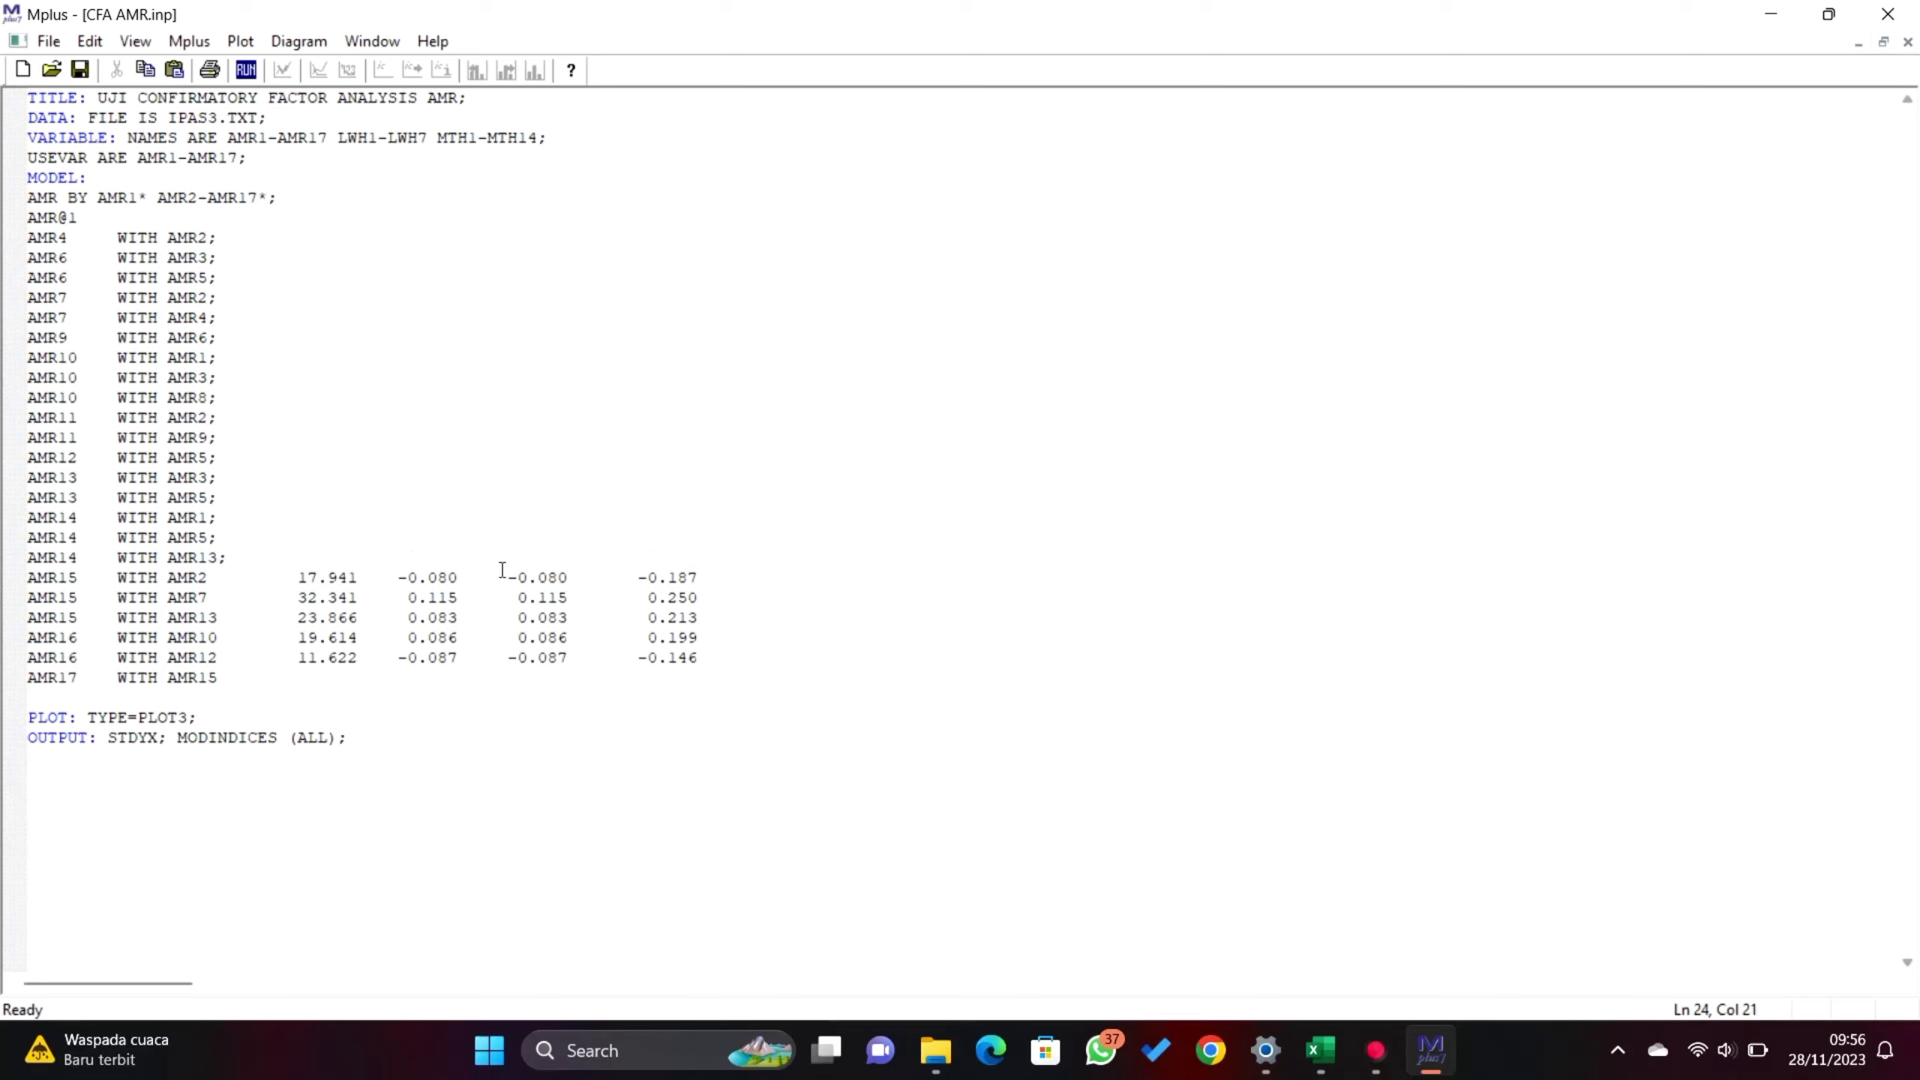
left_click(209, 578)
left_click_drag(209, 578, 705, 579)
type(";")
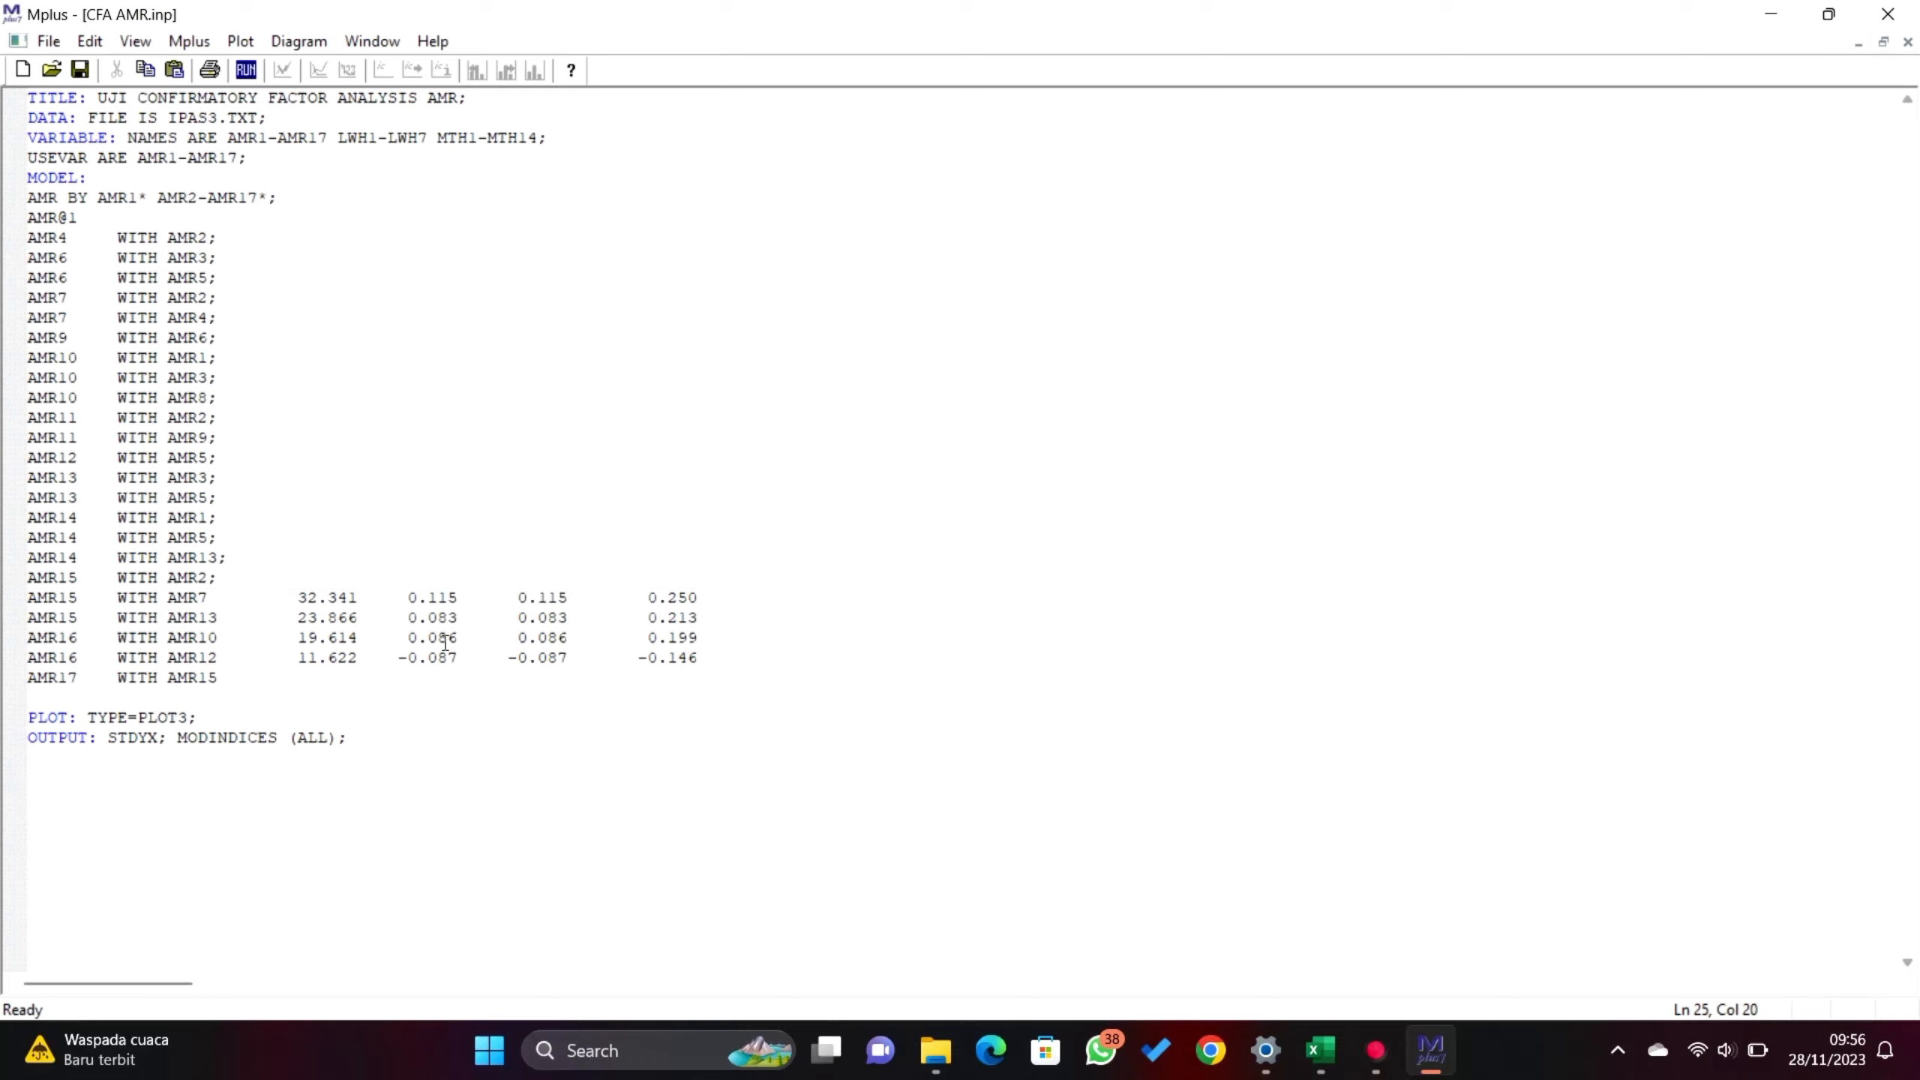
- Replace the numbers after AMR15 WITH AMR7 and AMR15 WITH AMR13 with a semicolon on each line
left_click(210, 600)
left_click(700, 600, "shift")
type(";")
left_click(221, 619)
left_click(702, 619, "shift")
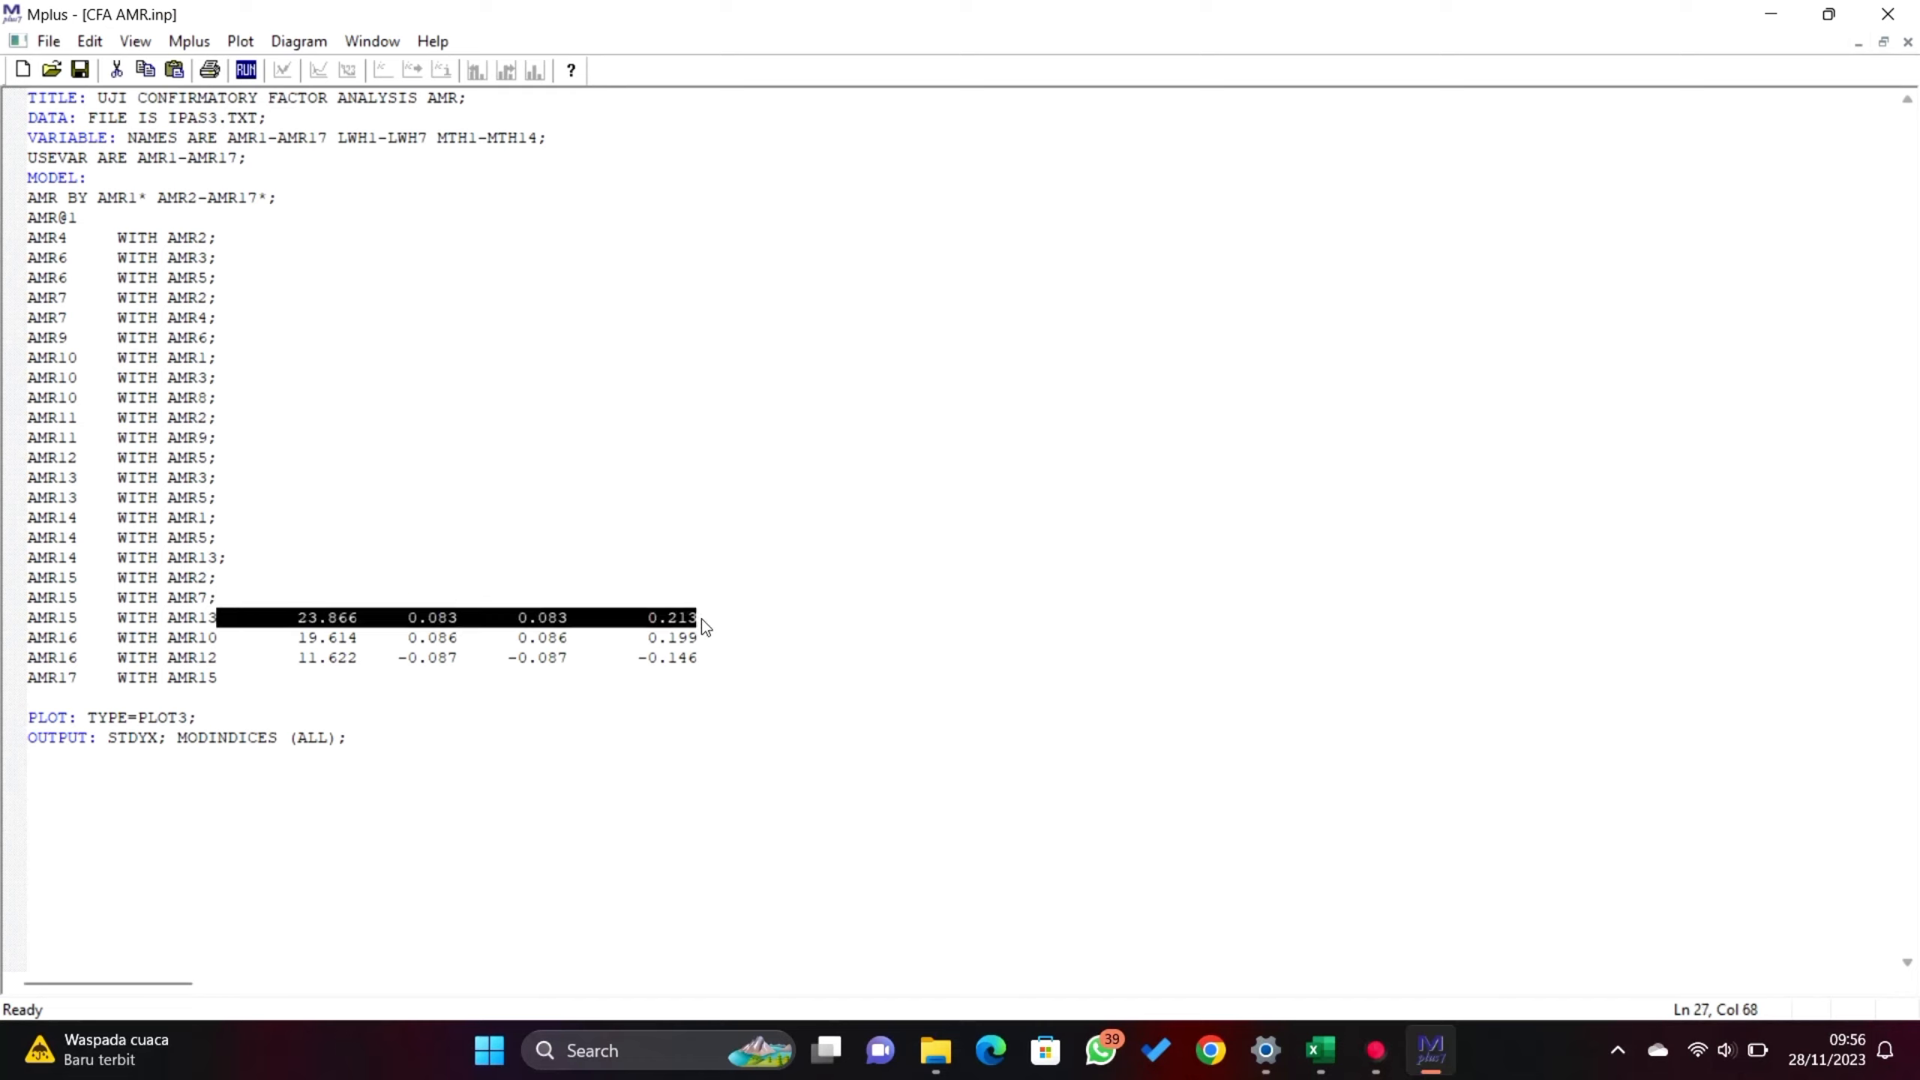
type(";")
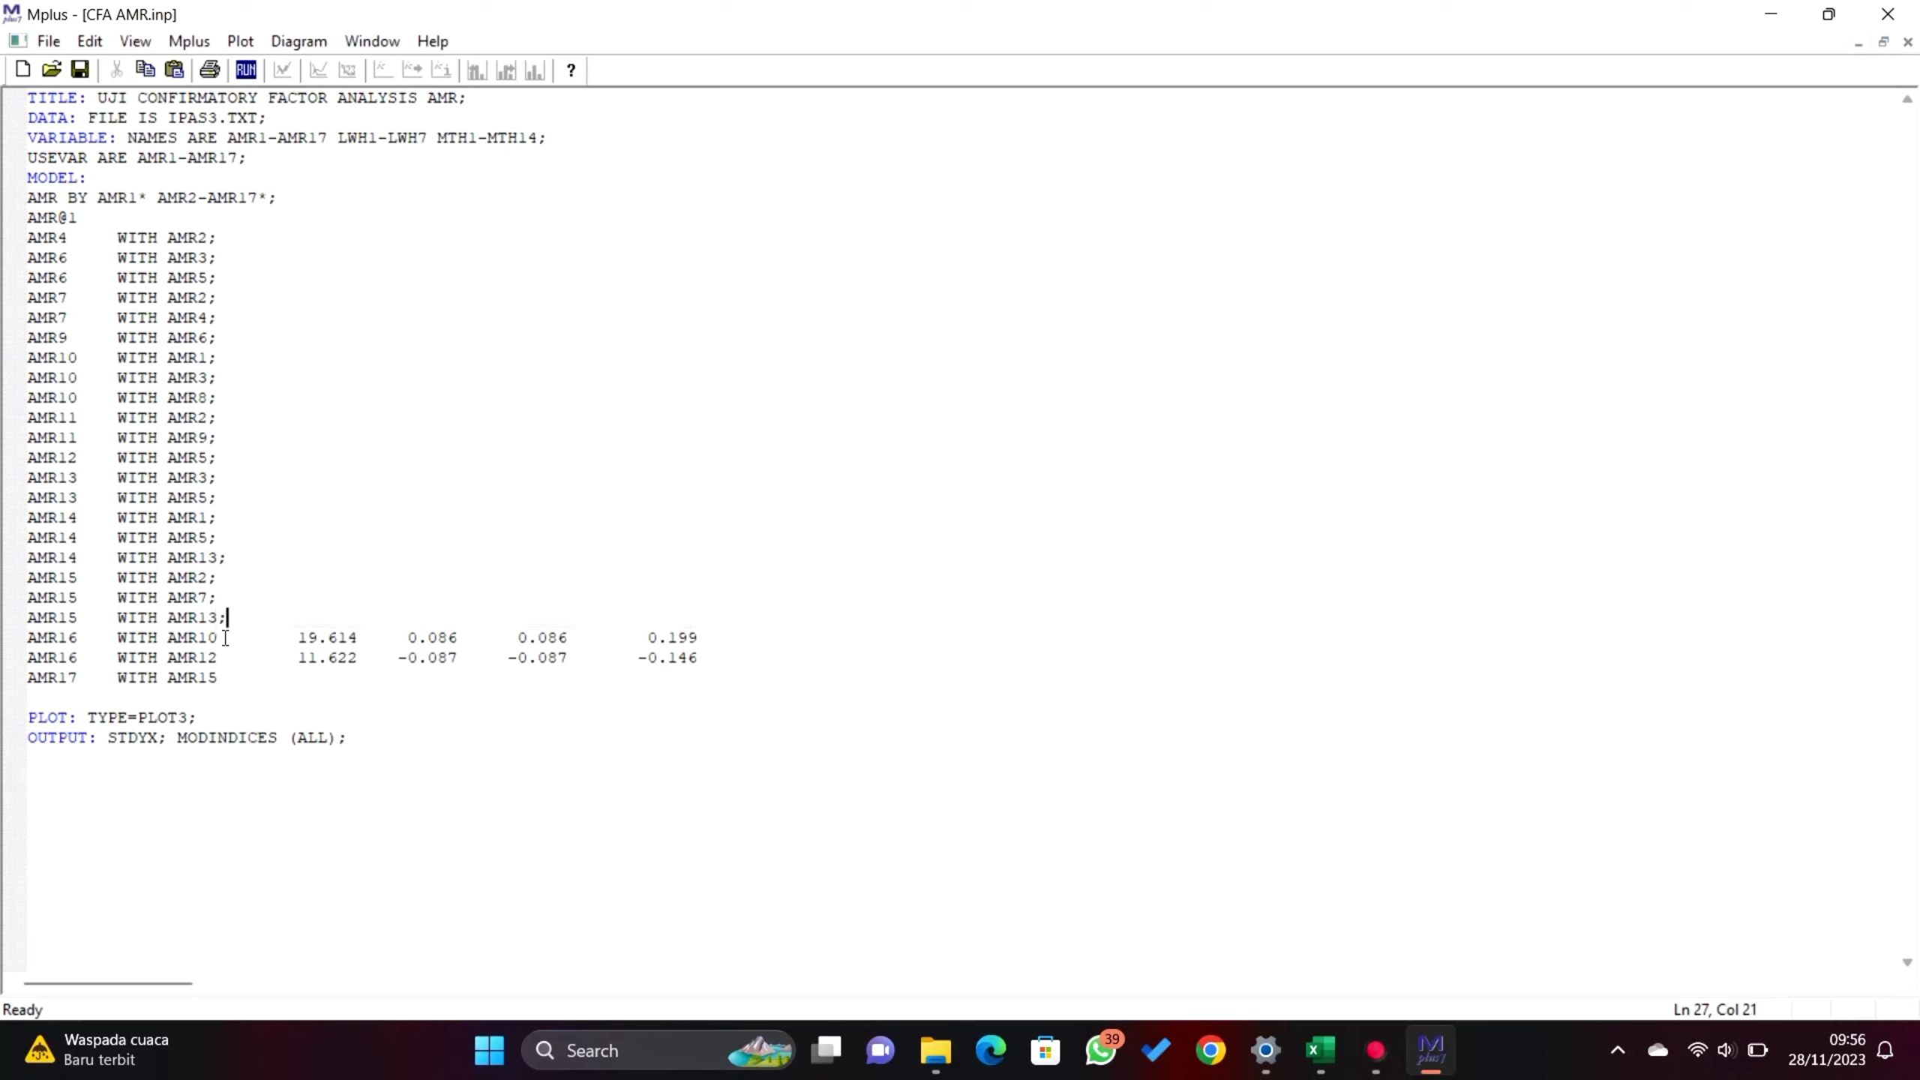
- Replace the numbers after AMR16 WITH AMR10 and AMR16 WITH AMR12 with semicolons, and end AMR17 WITH AMR15 with a semicolon
left_click(254, 637)
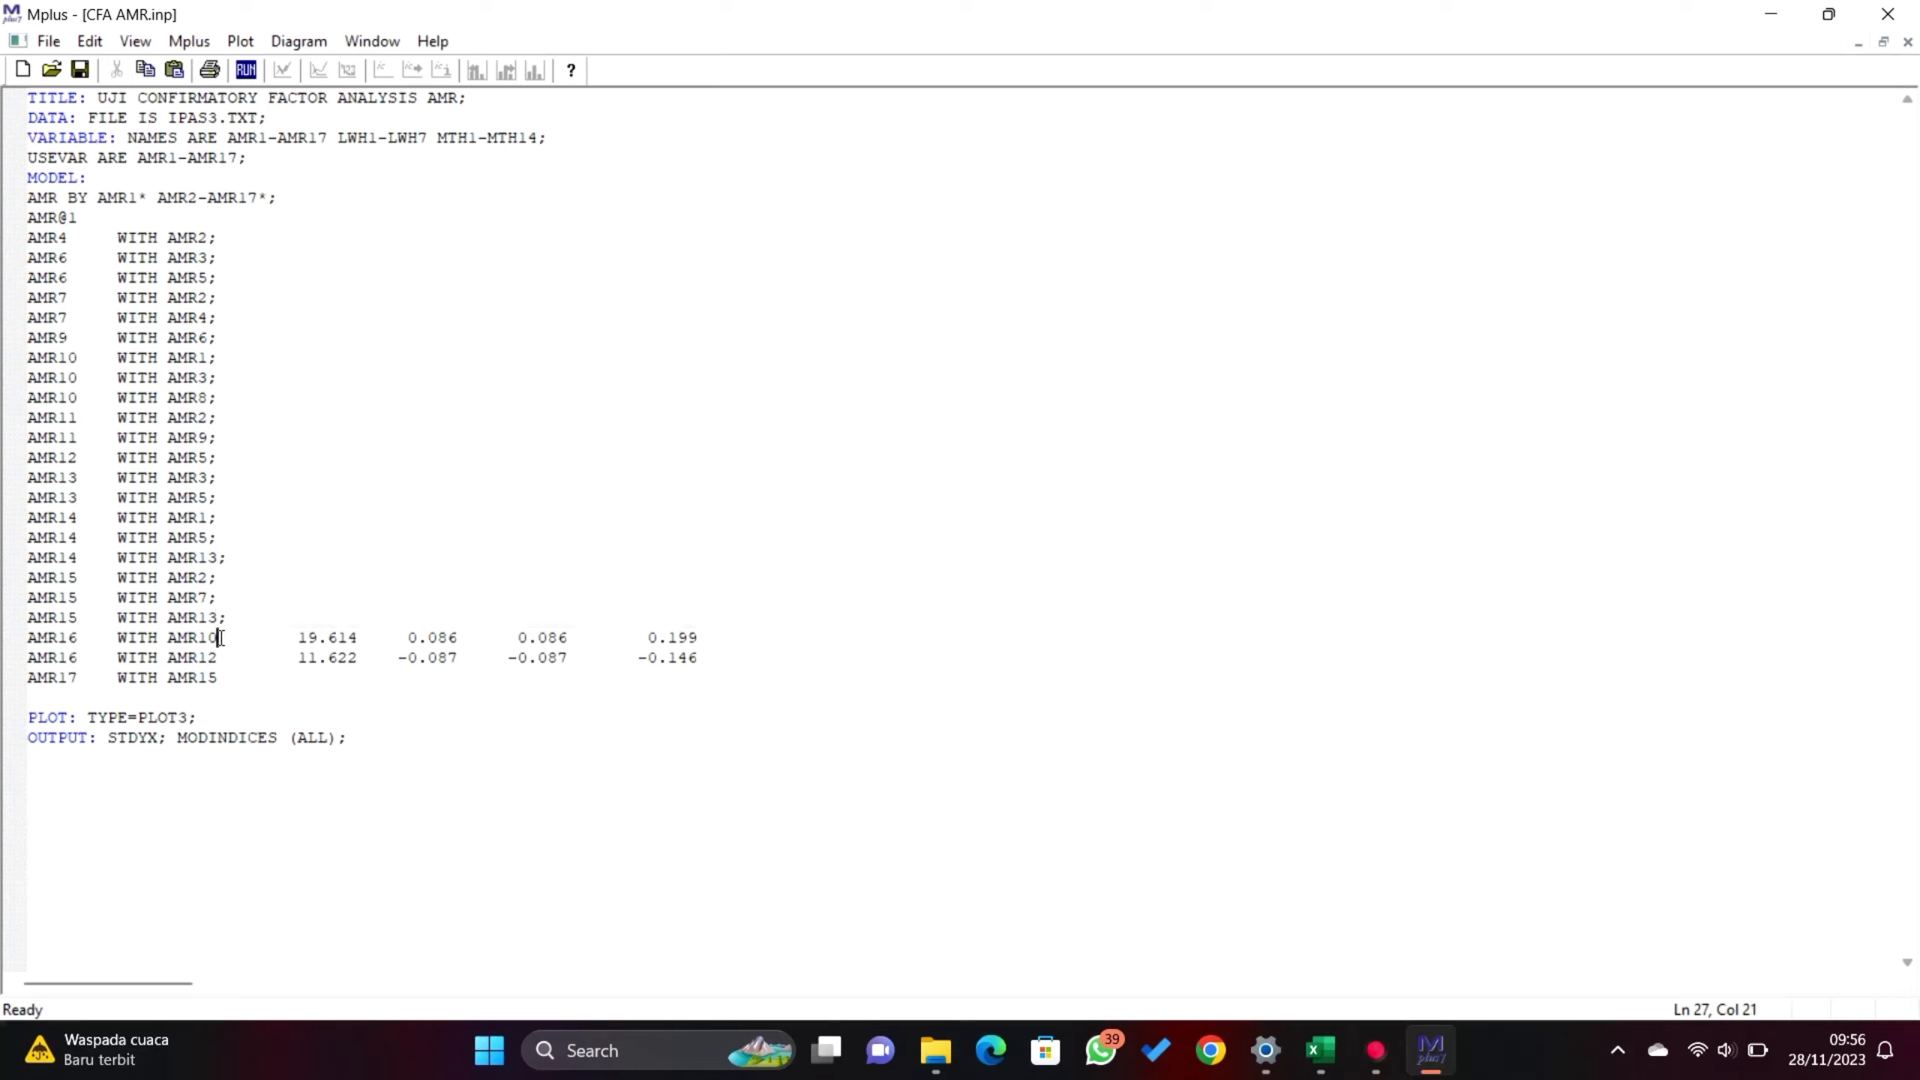
left_click(705, 639, "shift")
type(";")
left_click(700, 663, "shift")
type(";")
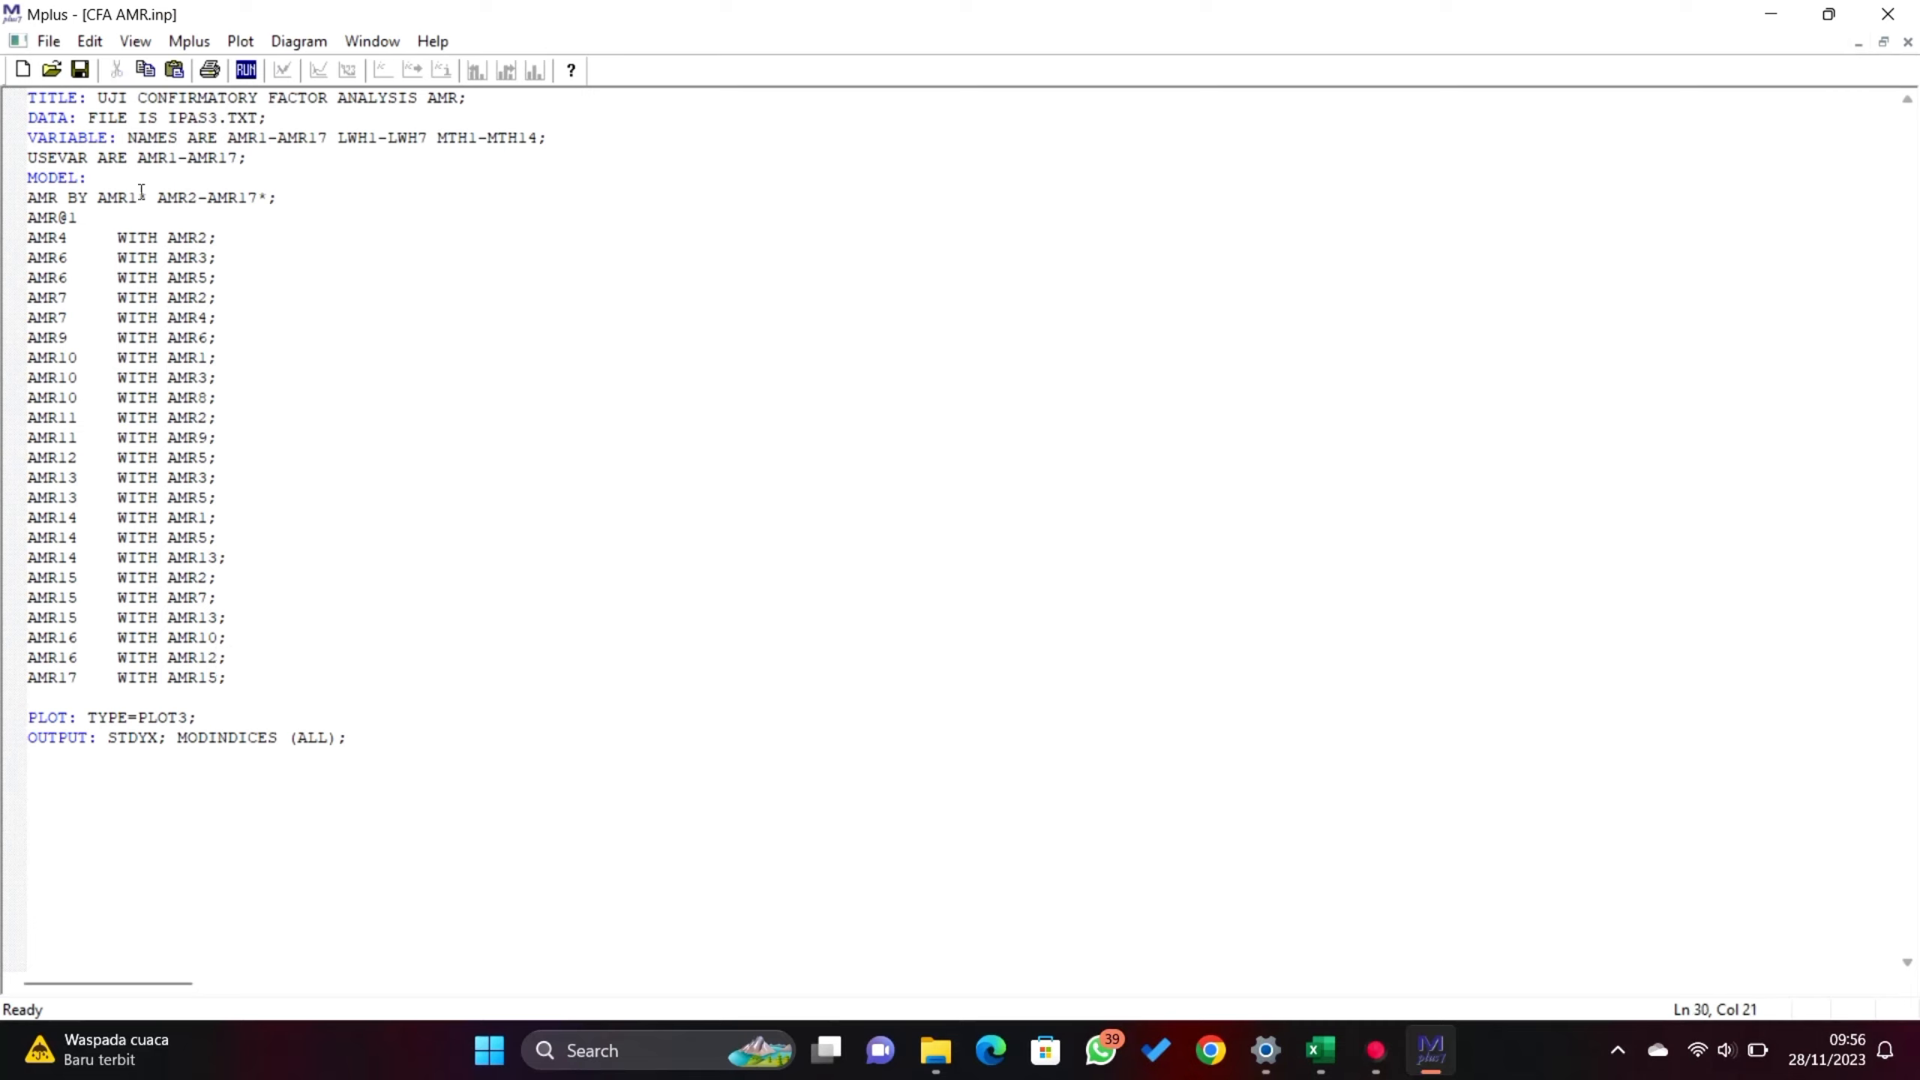
- Save the modified input as a new file named CFA AMR MOD in the IPASNEW folder
left_click(52, 41)
left_click(128, 182)
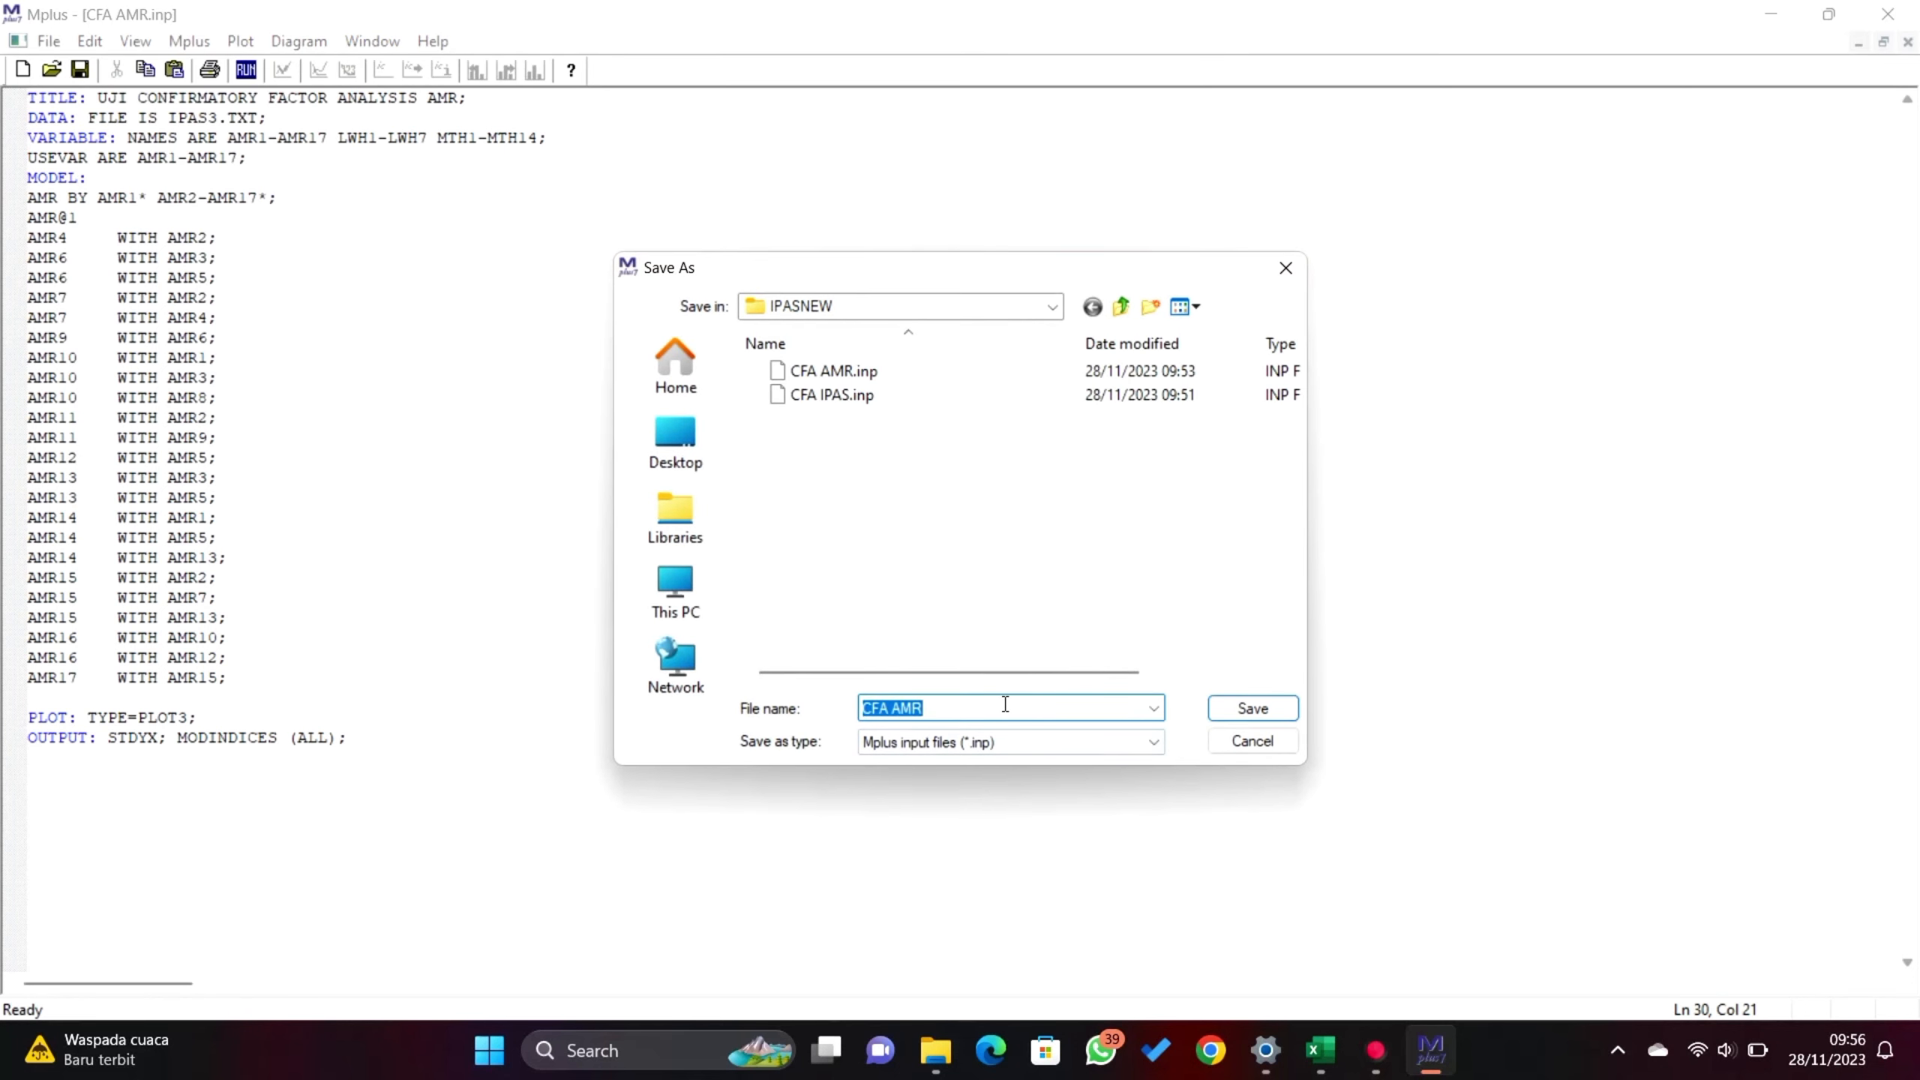
left_click(1004, 704)
type("mod")
key("BackSpace")
key("BackSpace")
key("BackSpace")
key("BackSpace")
type("MOD")
left_click(1242, 715)
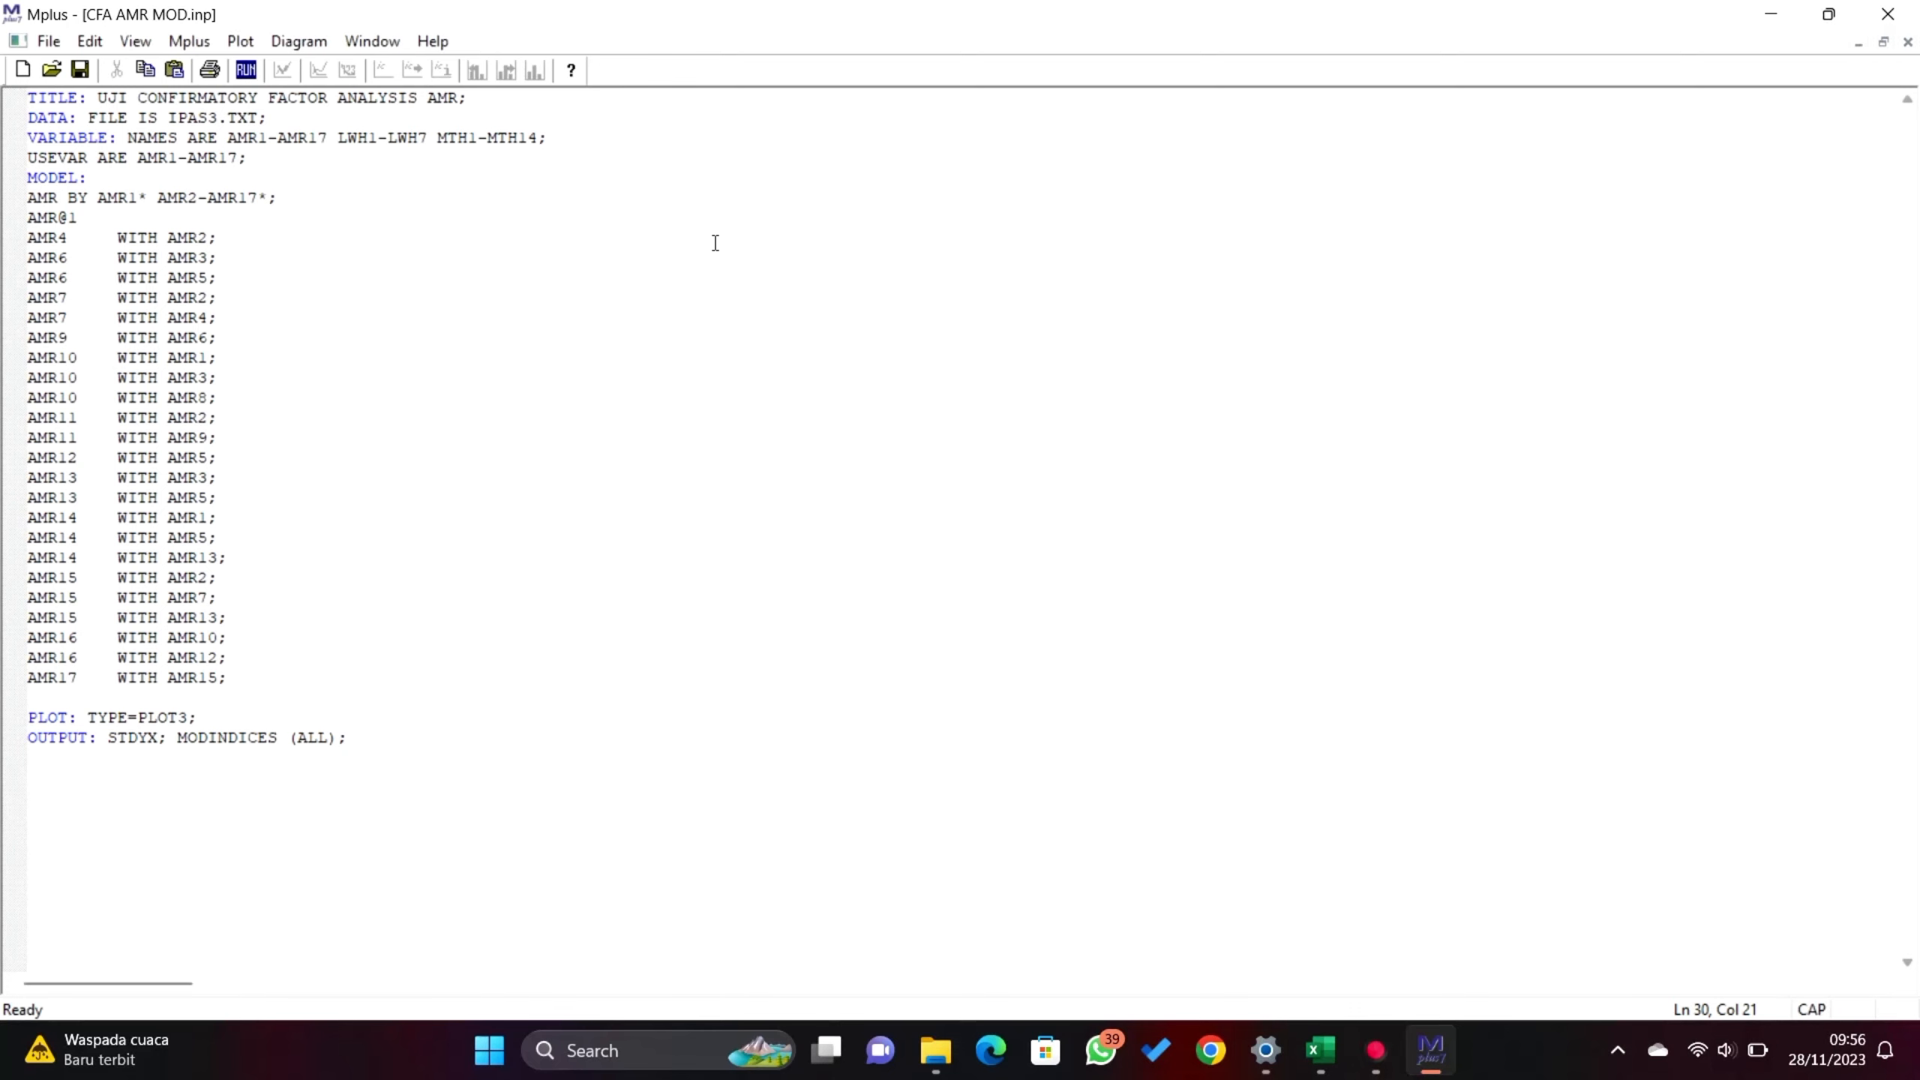
- Run the CFA AMR MOD model and examine the model fit information in its output
left_click(246, 71)
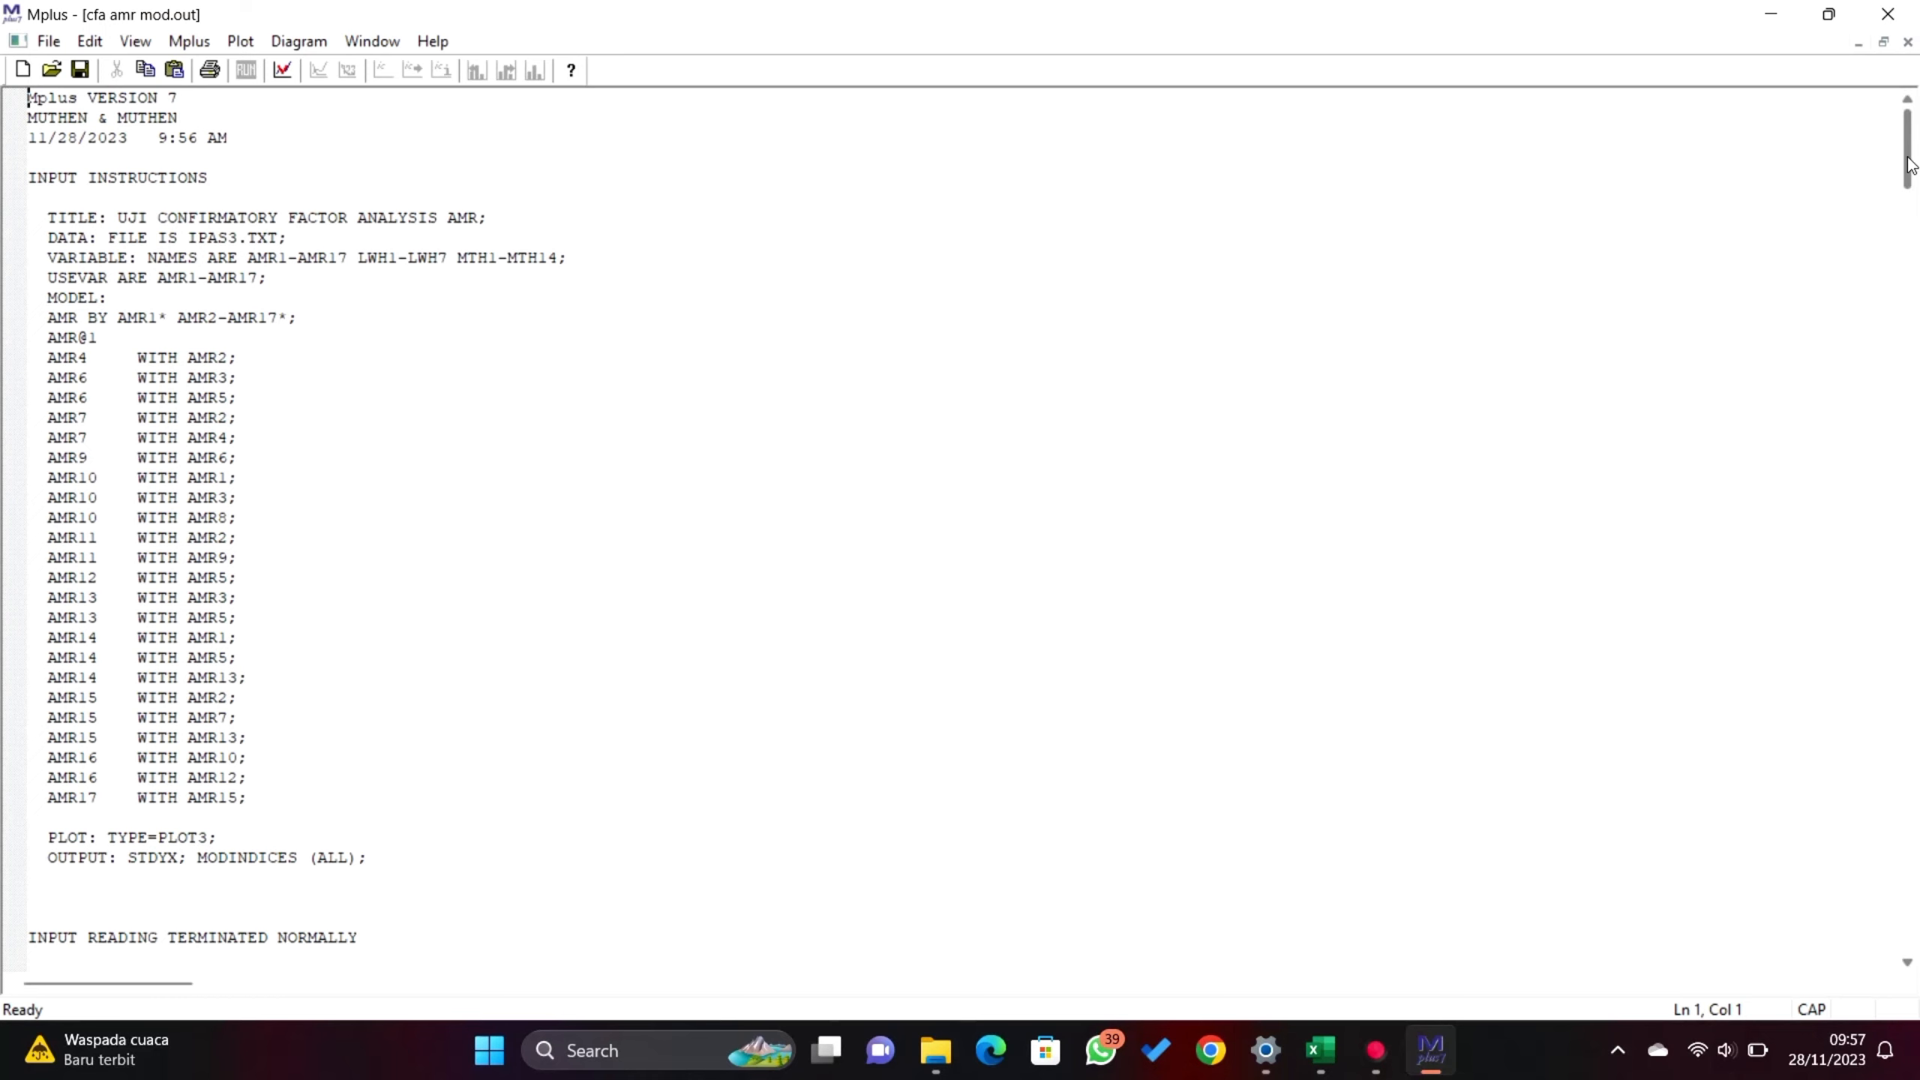
left_click_drag(1908, 167, 1896, 312)
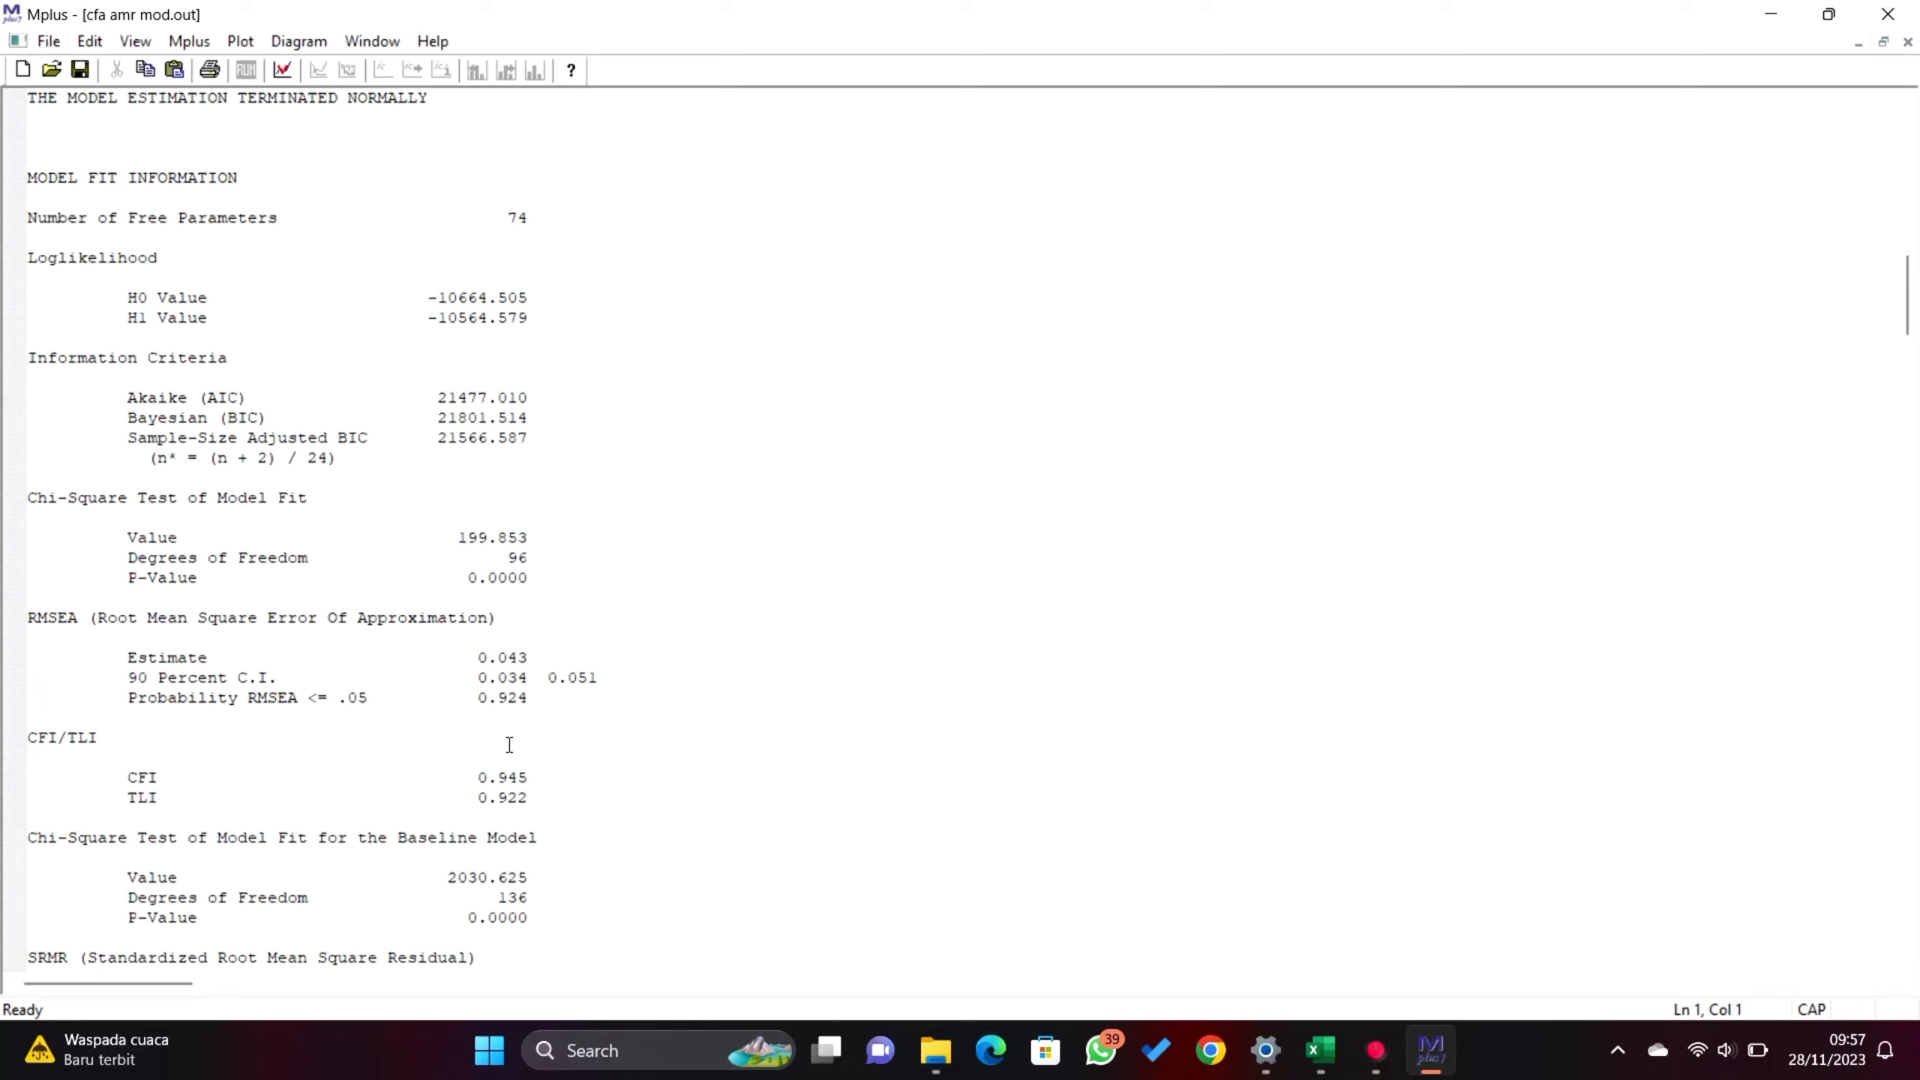
- View the whole path diagram of the modified model with standardized estimates, and close the diagram
left_click(323, 42)
left_click(327, 97)
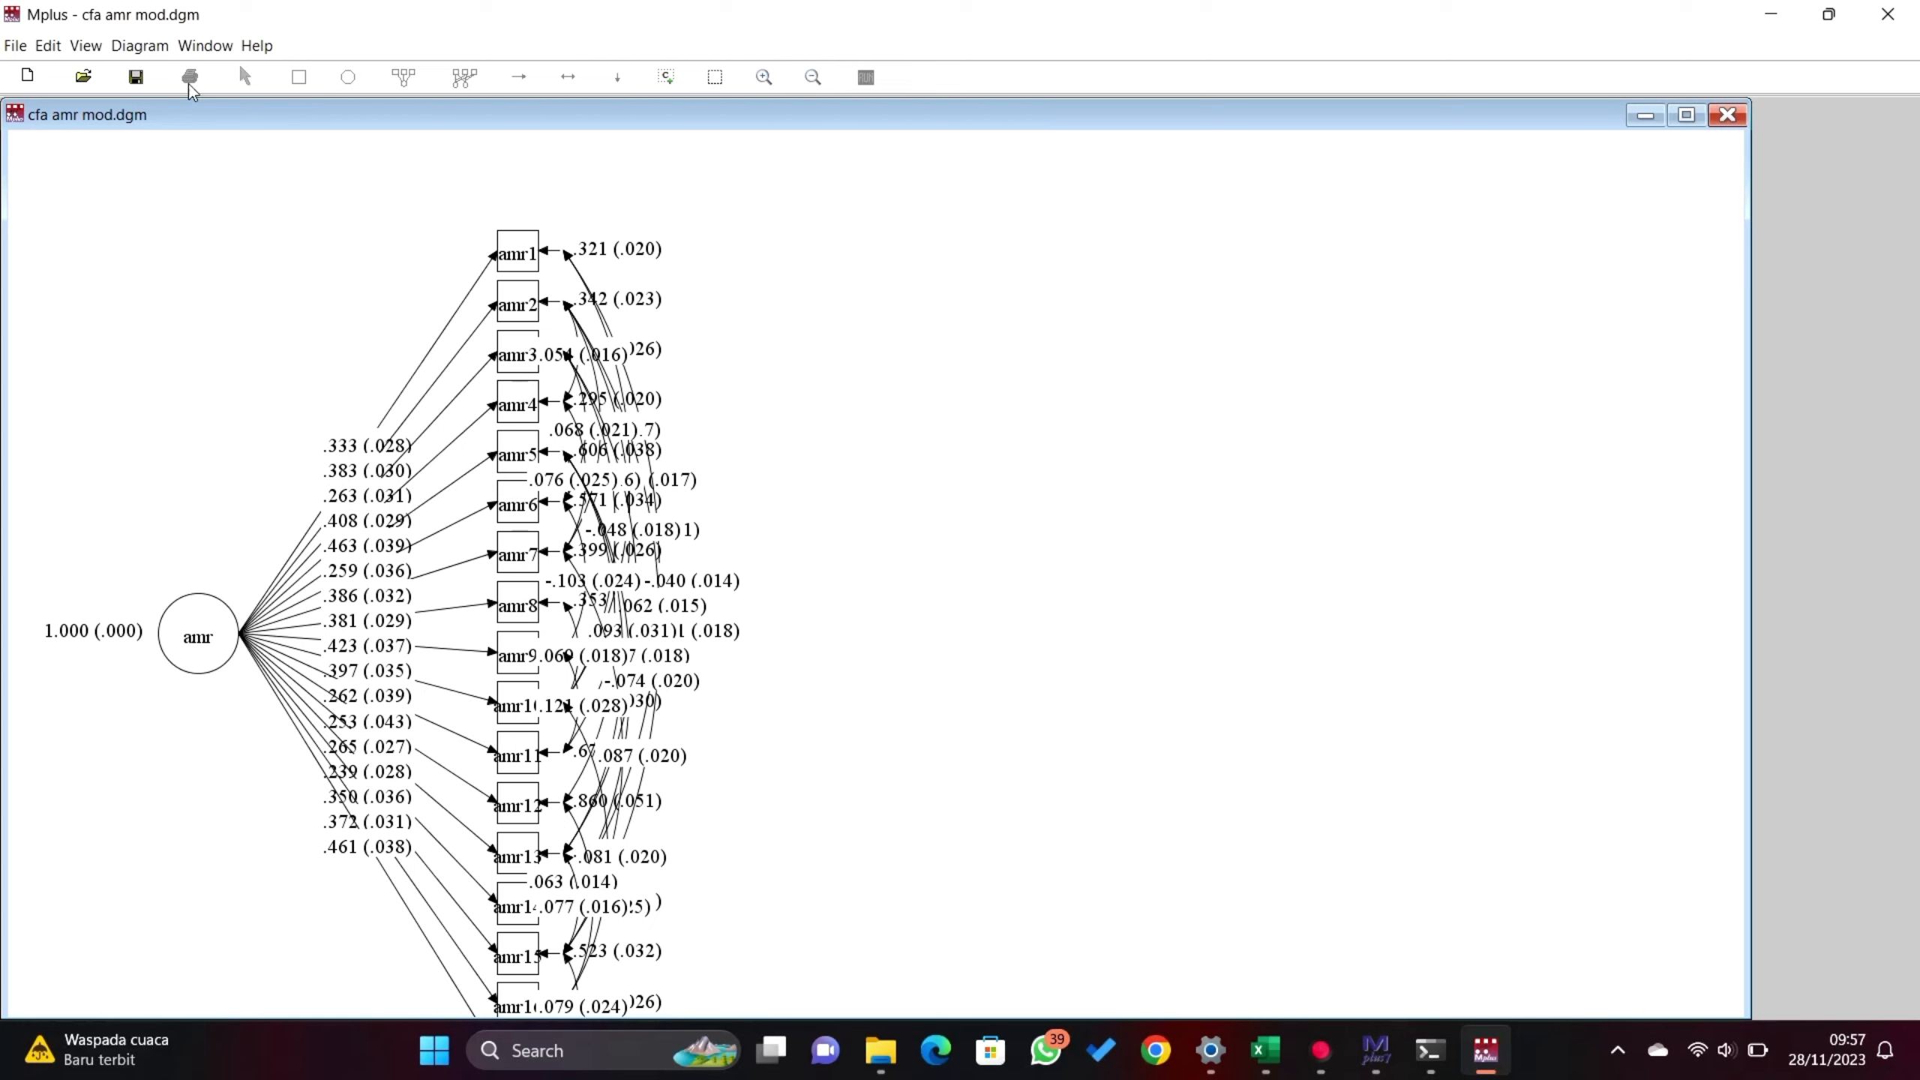
left_click(86, 46)
left_click(112, 159)
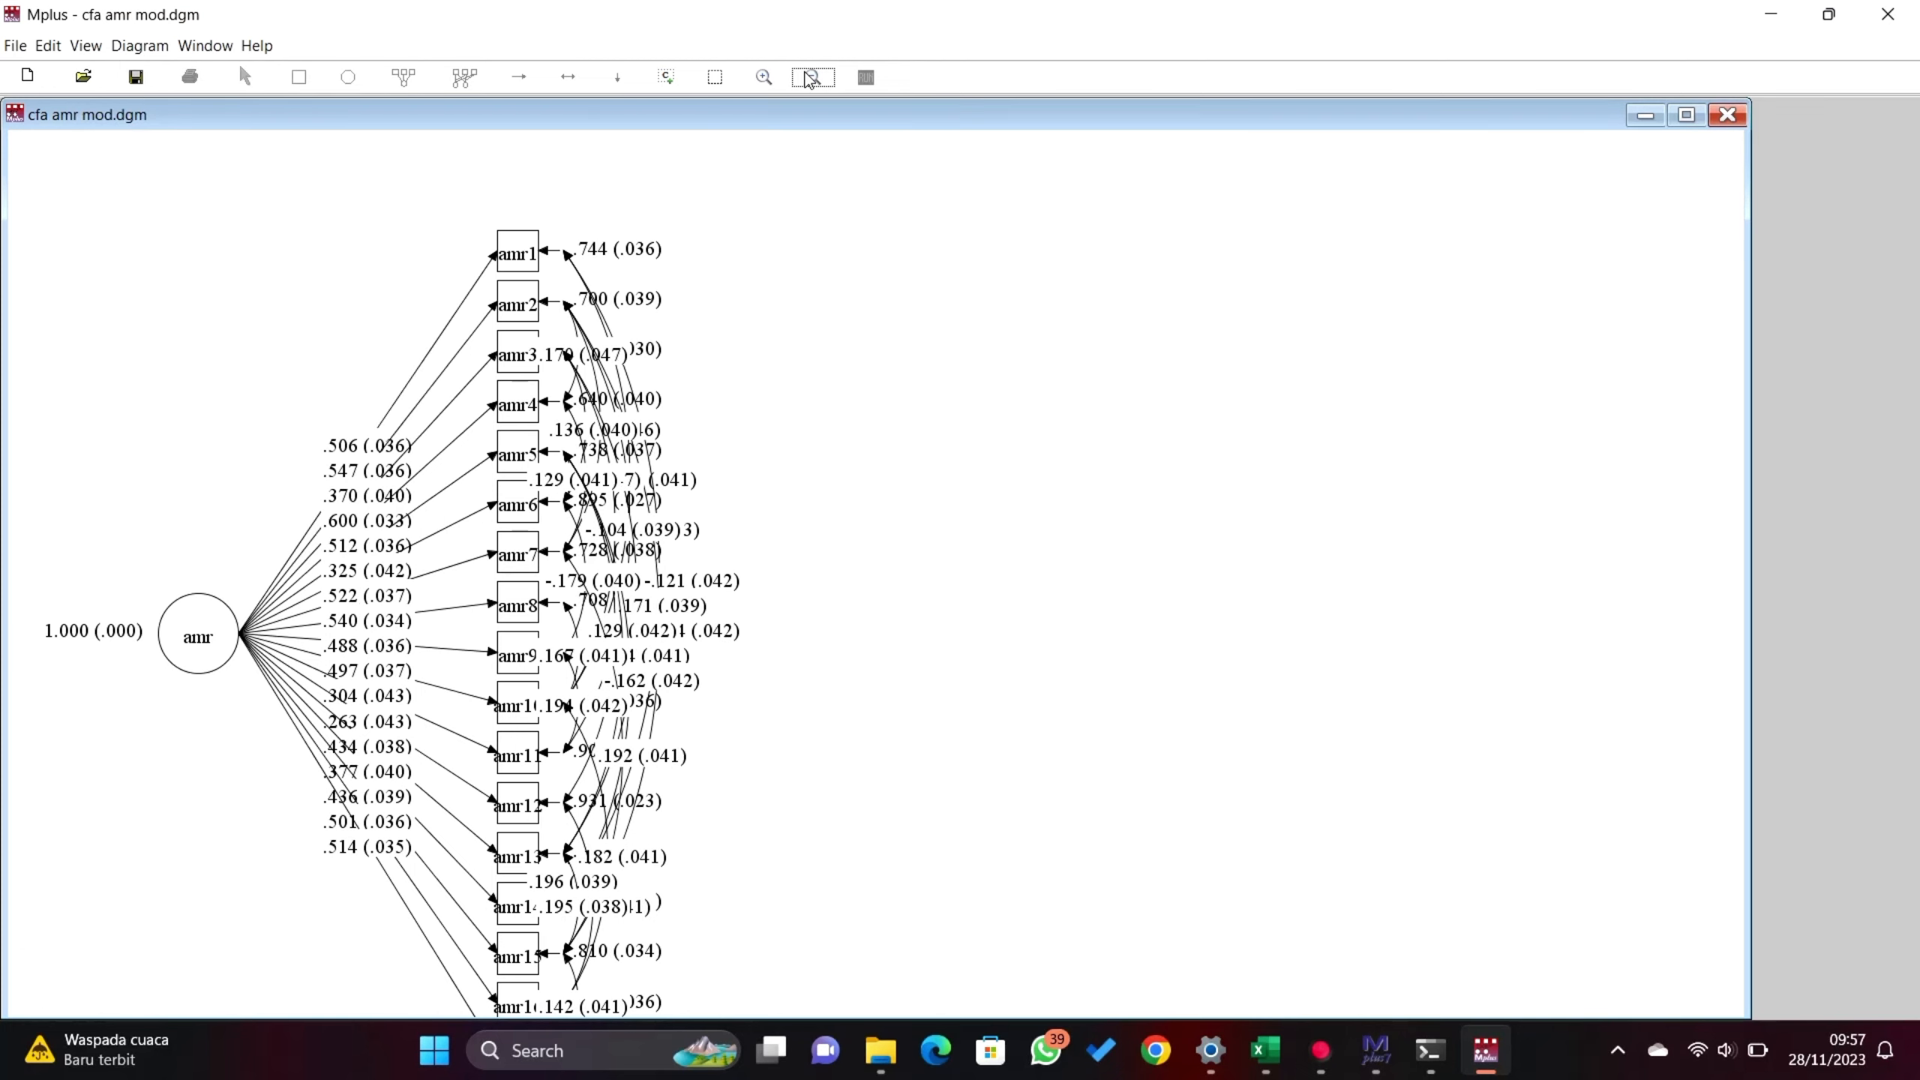
left_click(808, 77)
left_click_drag(700, 330, 969, 300)
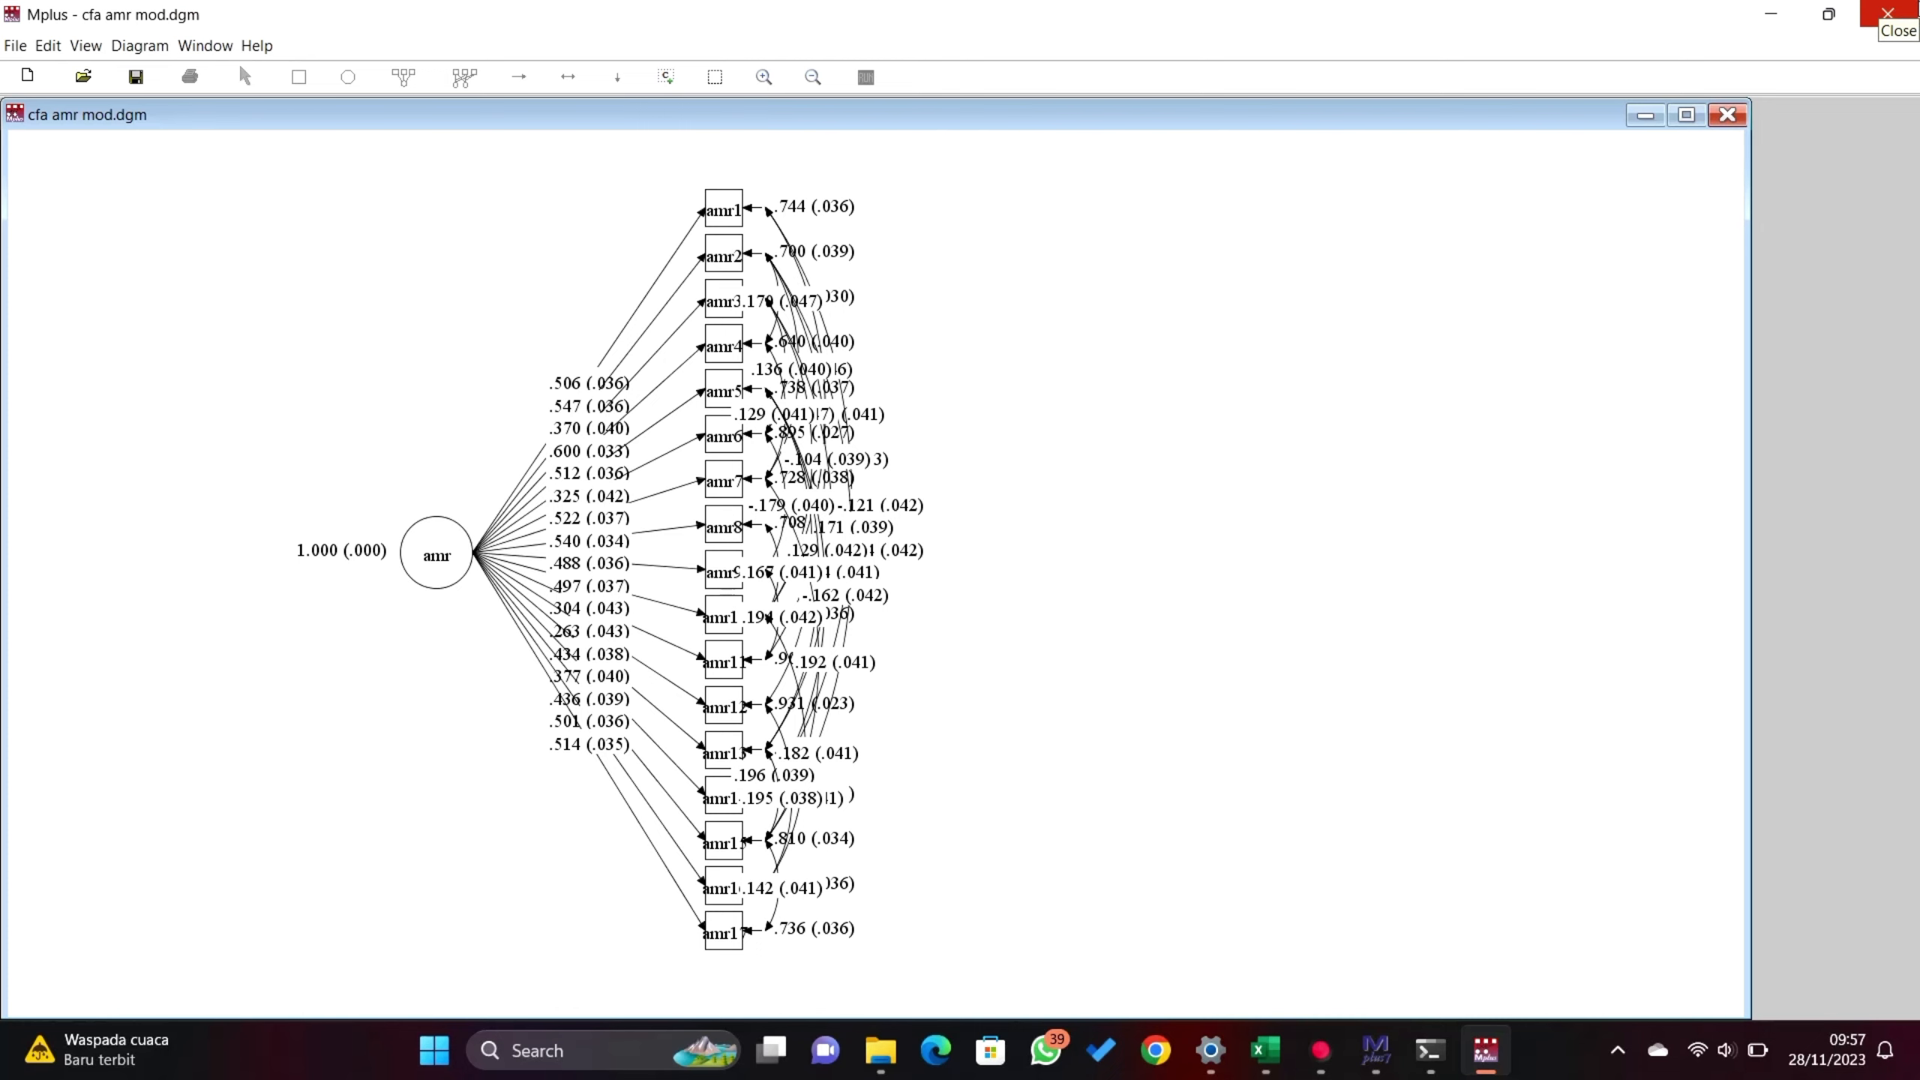
left_click(1887, 13)
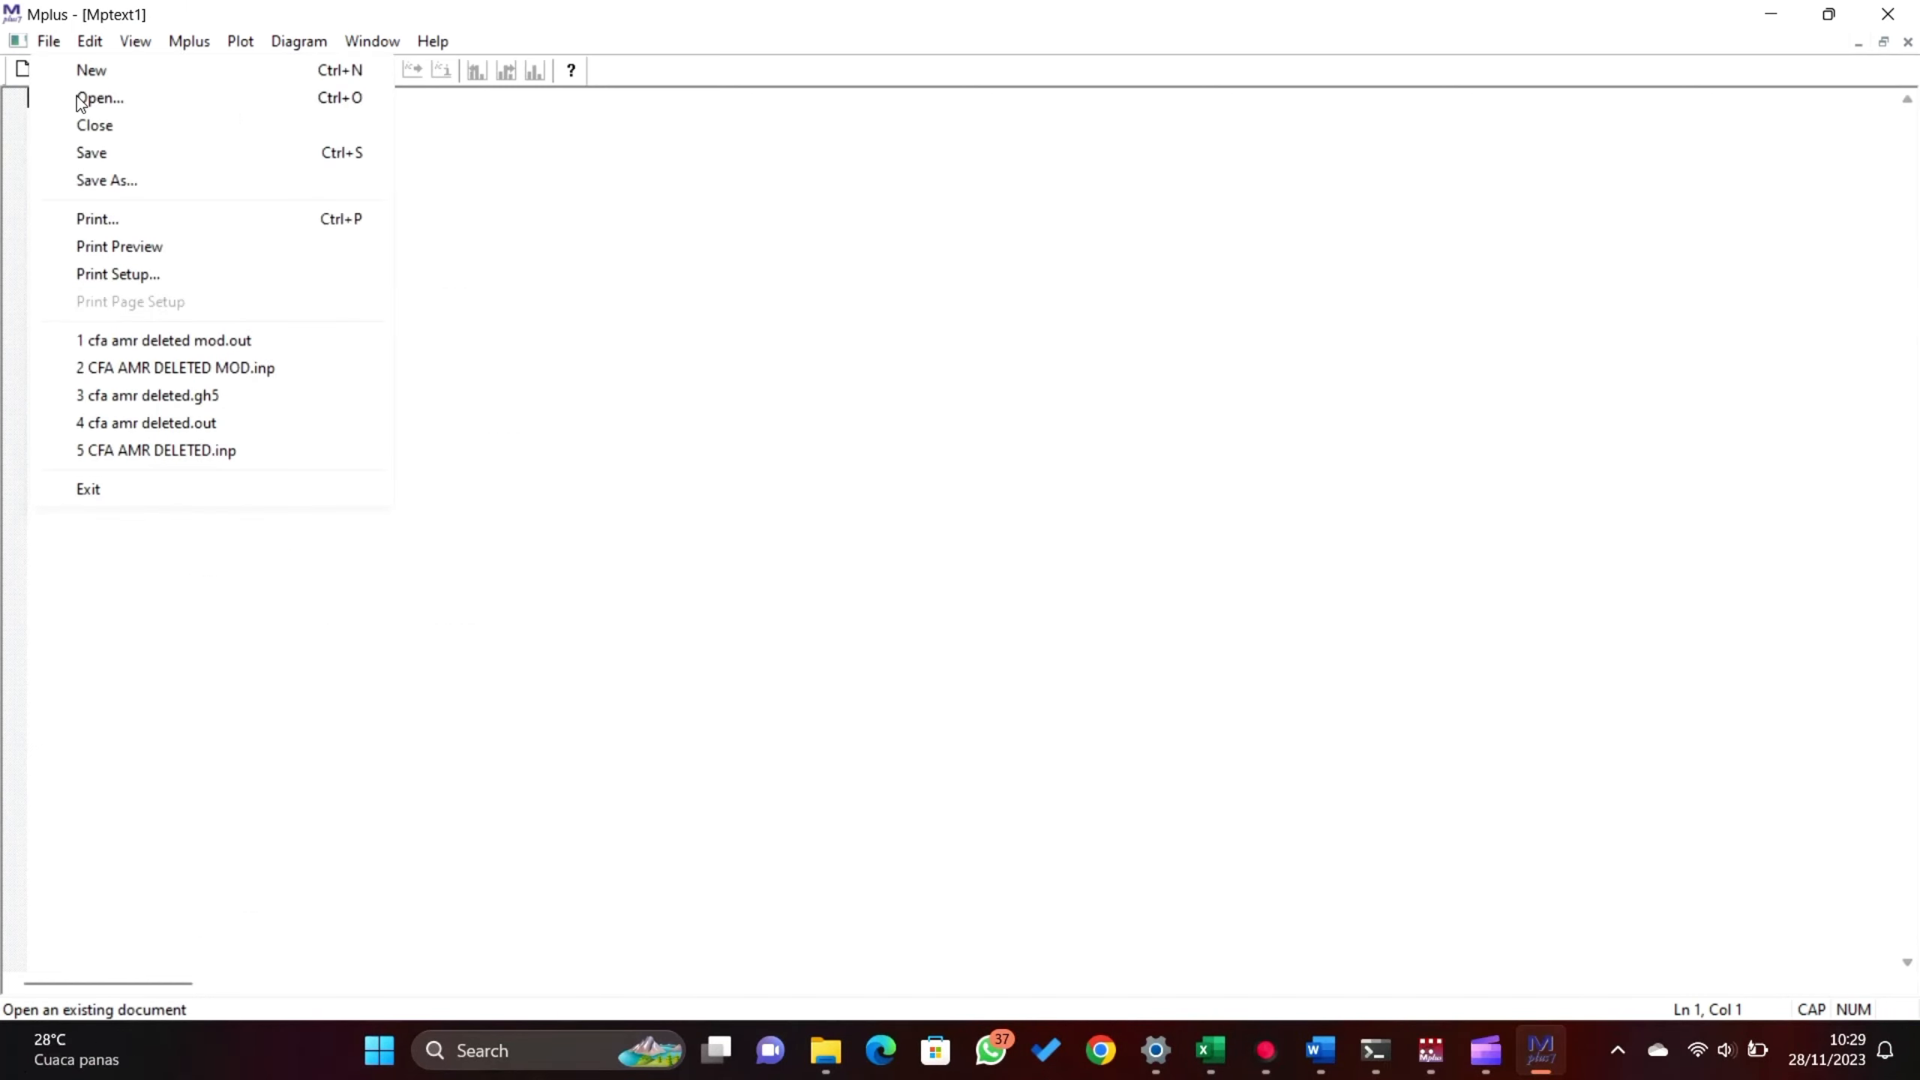
- Open the original input file CFA AMR.inp from the IPASNEW folder
left_click(78, 97)
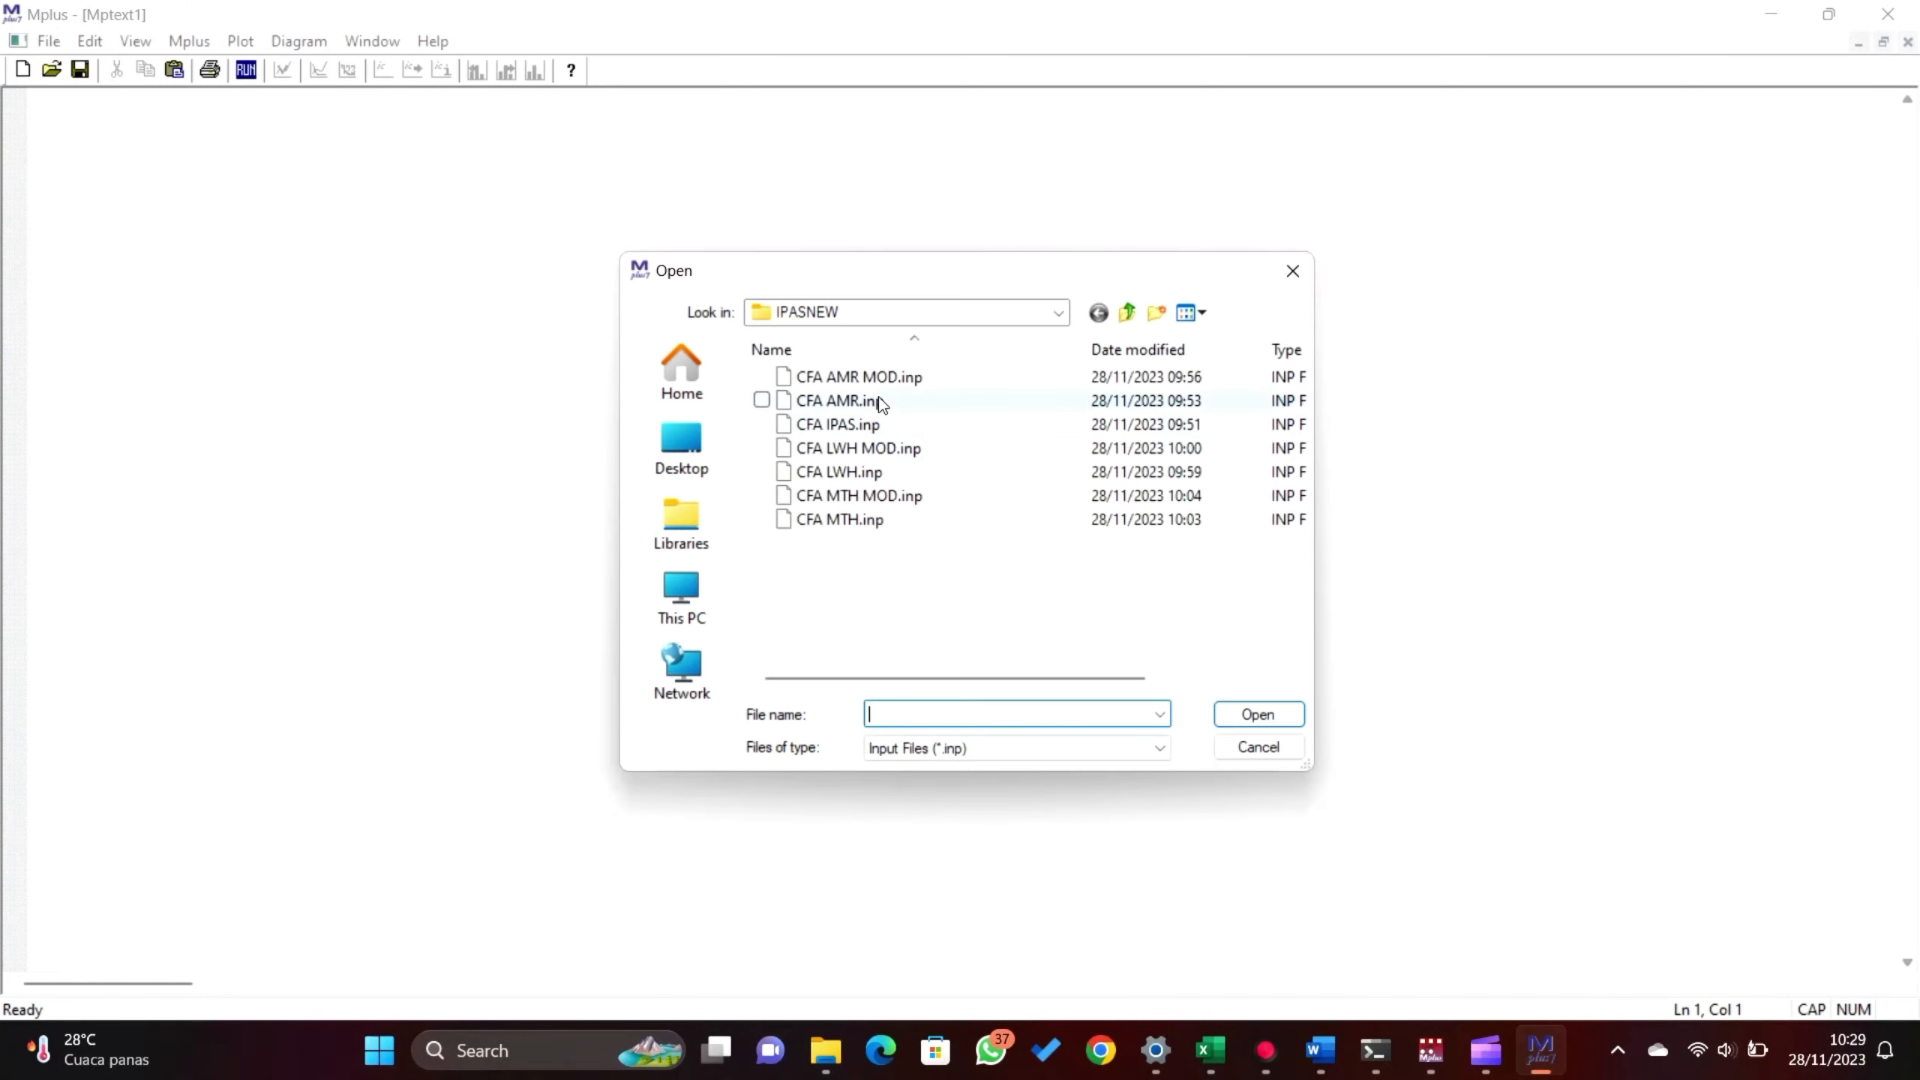
left_click(879, 402)
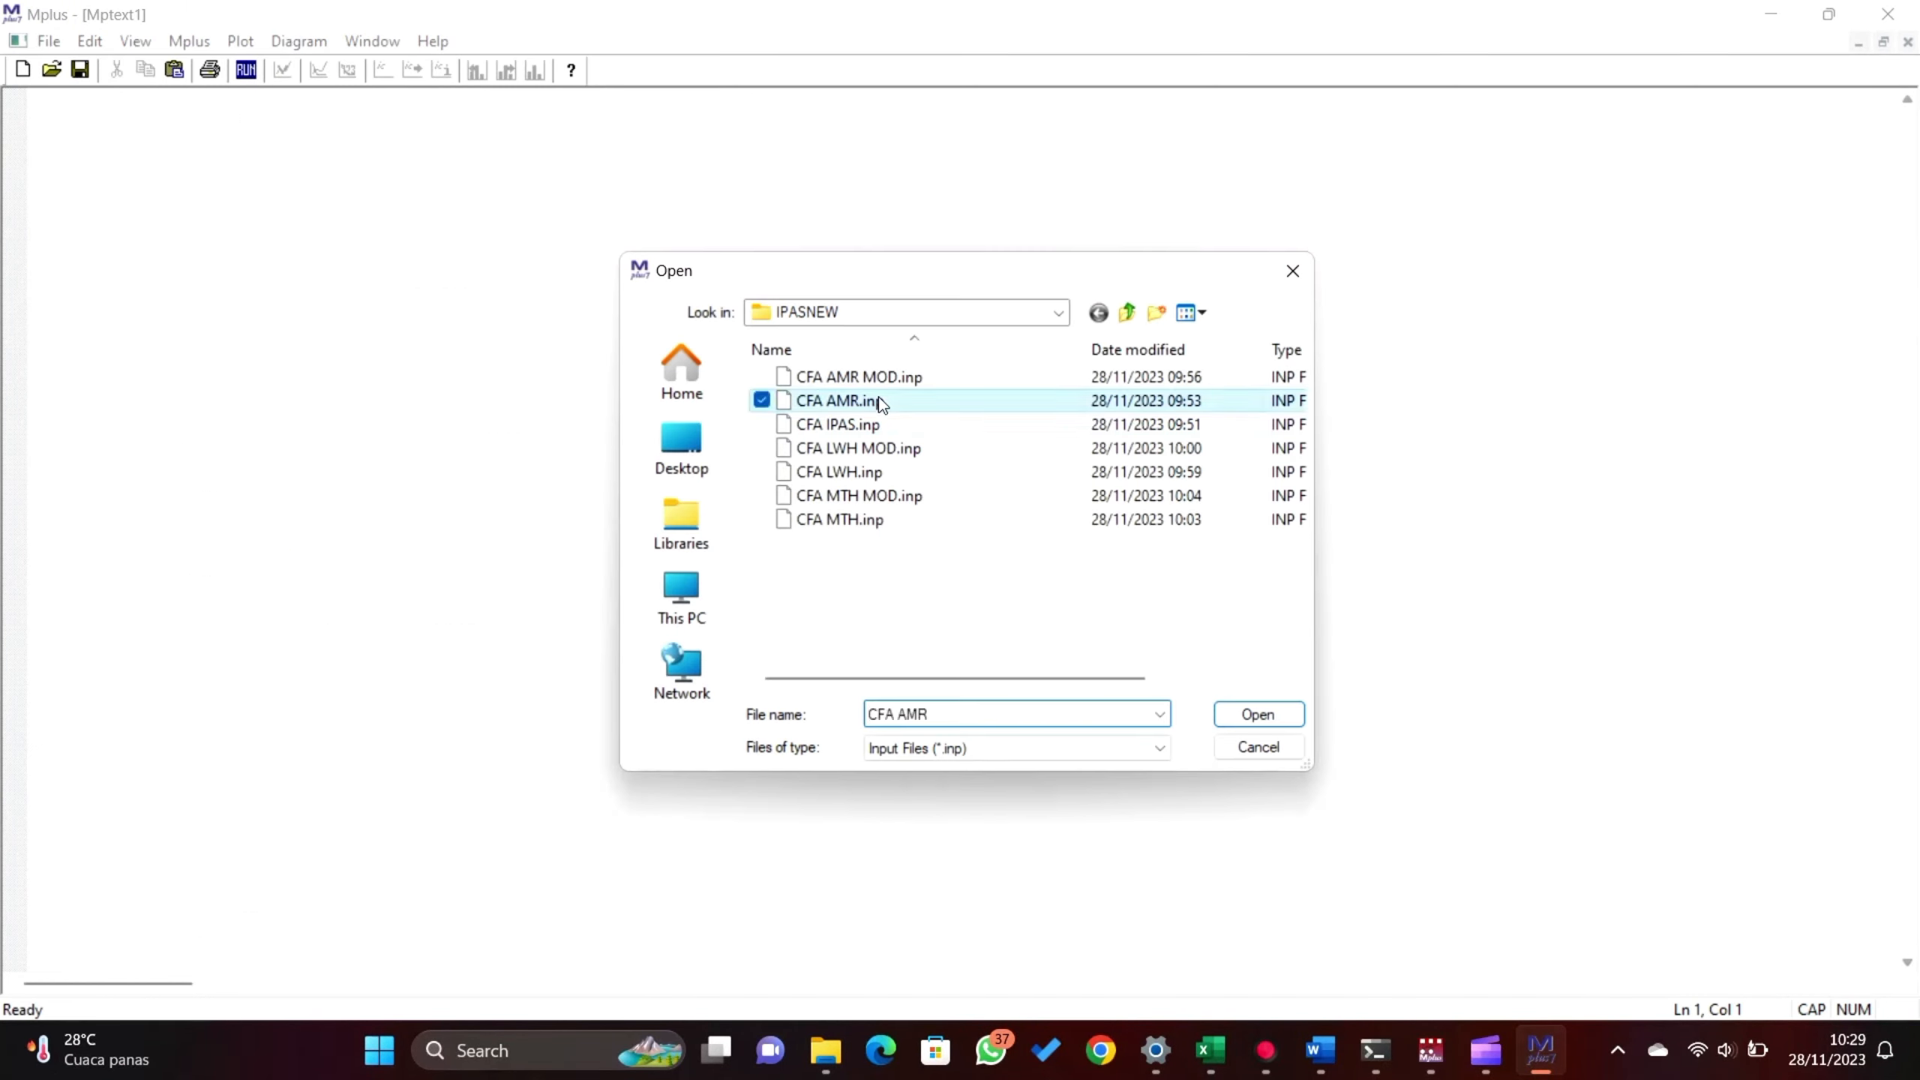
left_click(1293, 711)
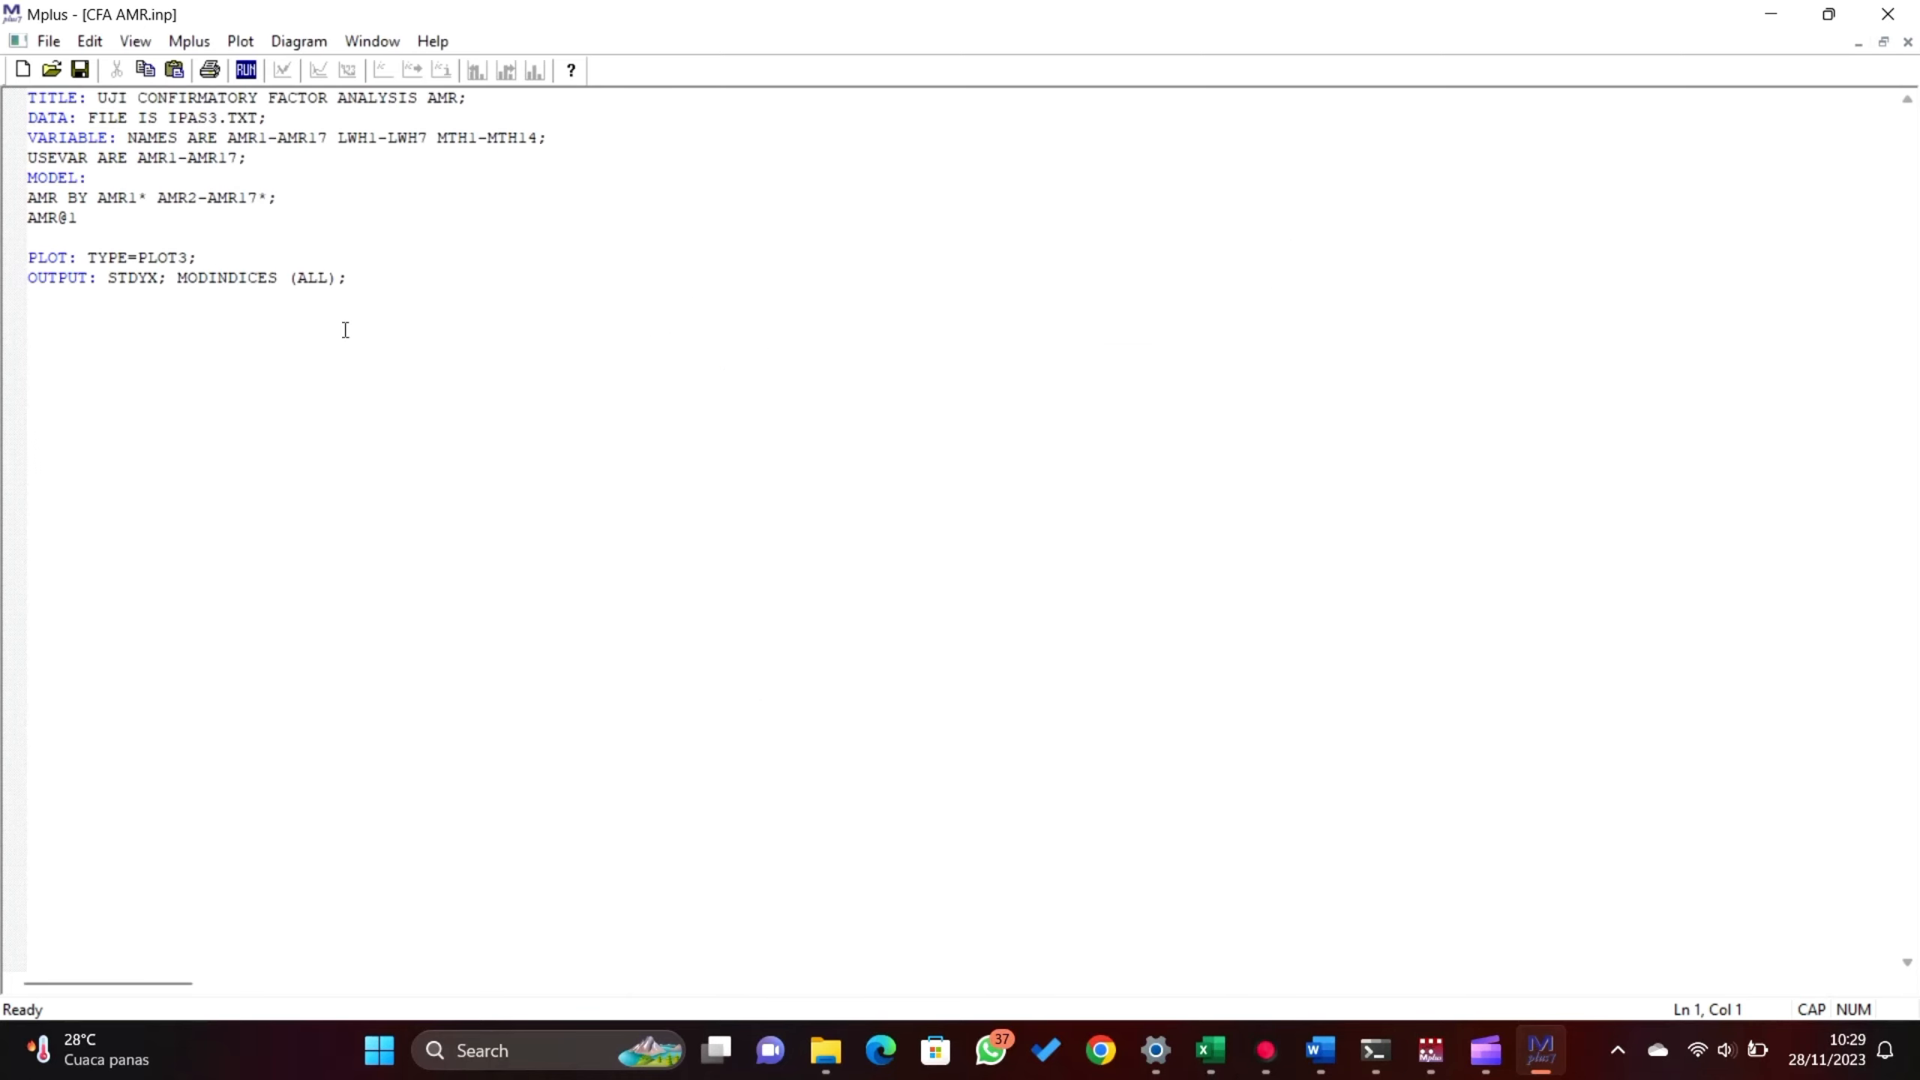
- Run the original AMR model and examine the AMR12 factor loading in the model results
left_click(246, 75)
scroll(643, 525, "down", 20)
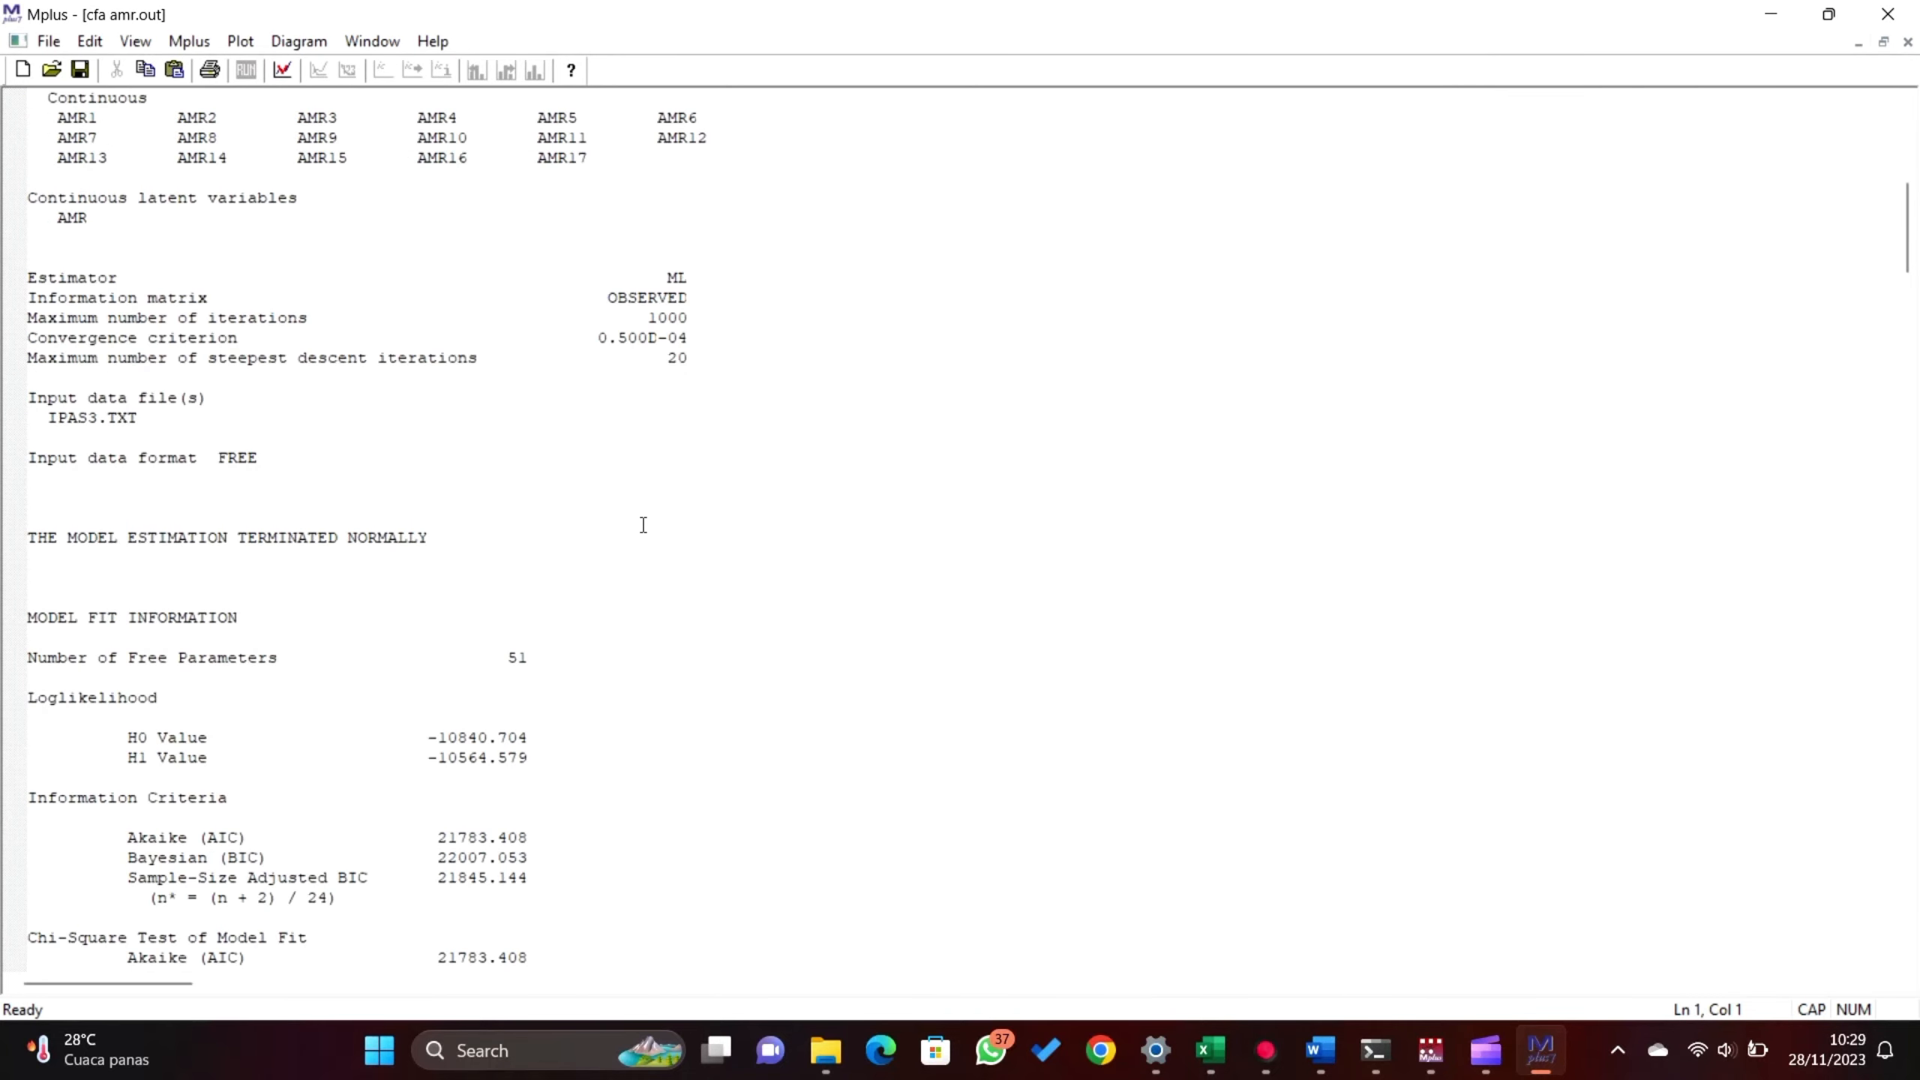
scroll(643, 525, "down", 2)
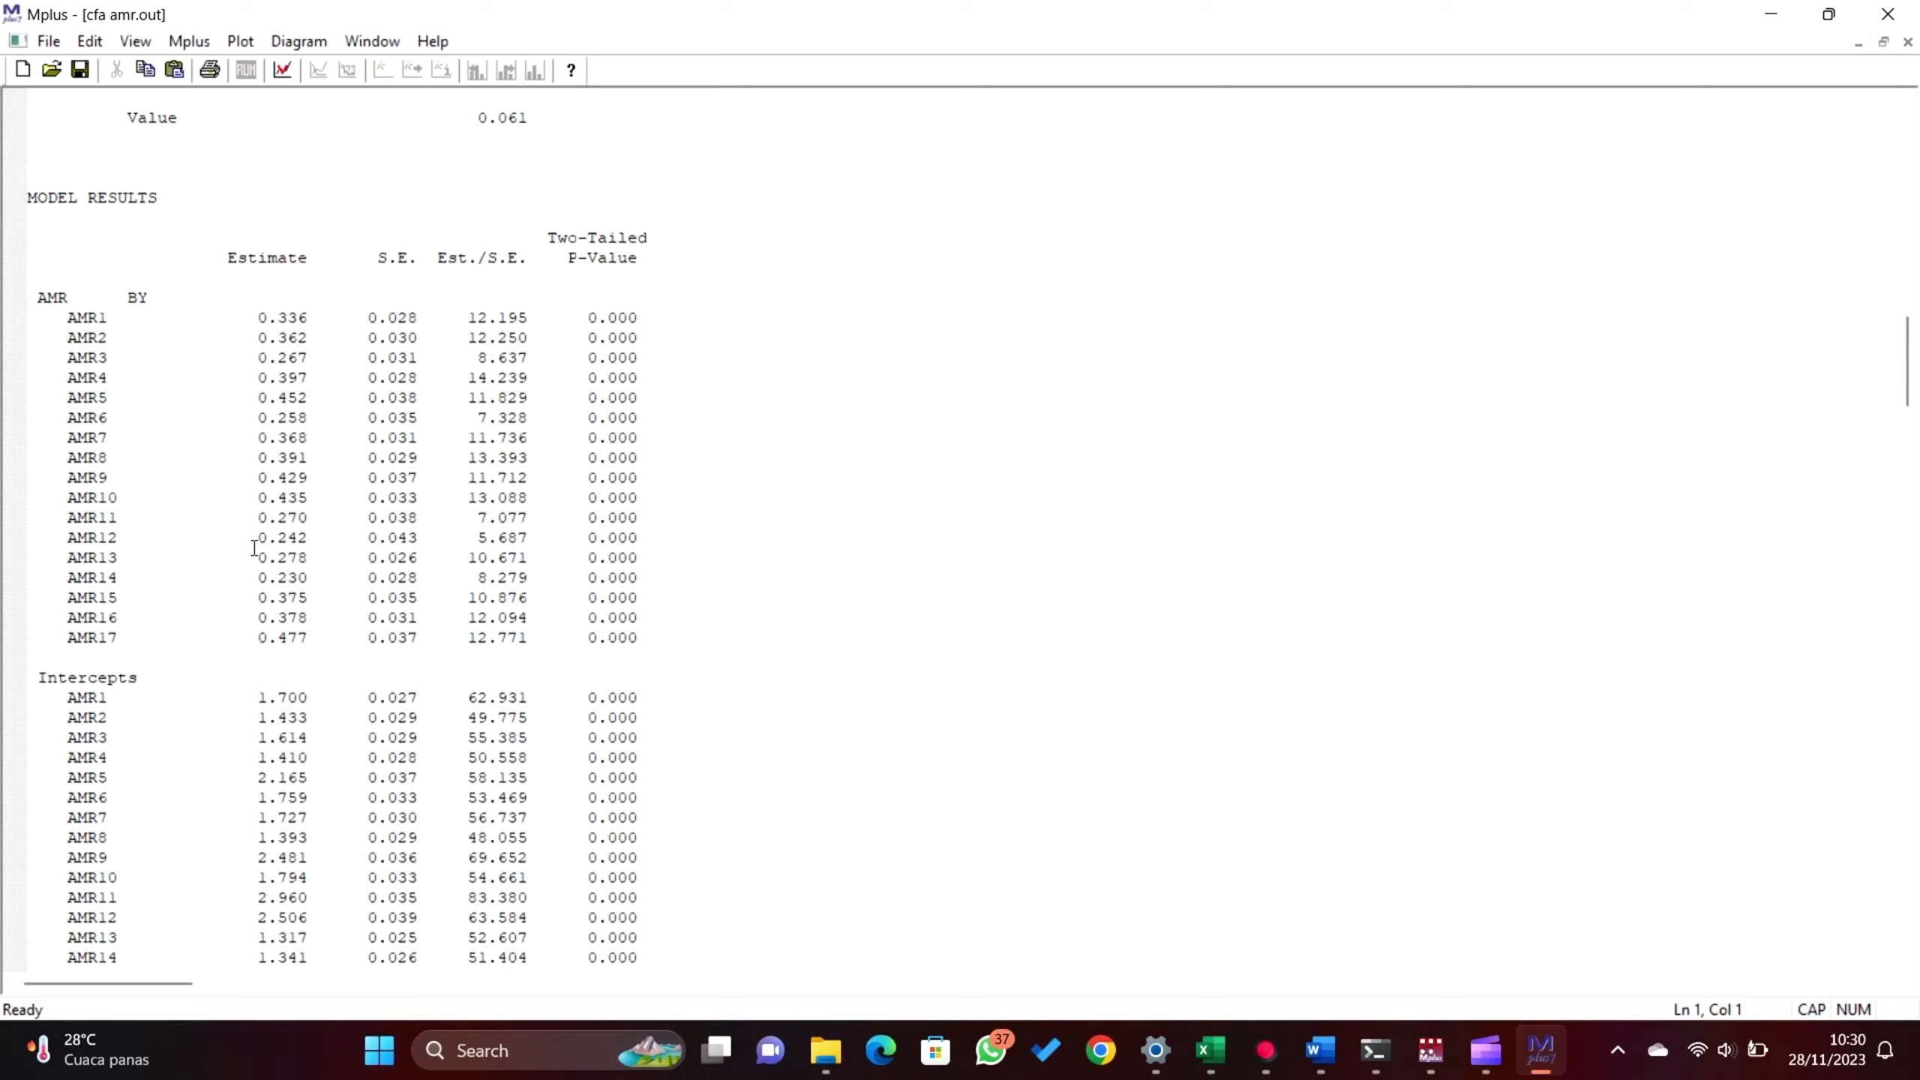
left_click_drag(254, 539, 541, 547)
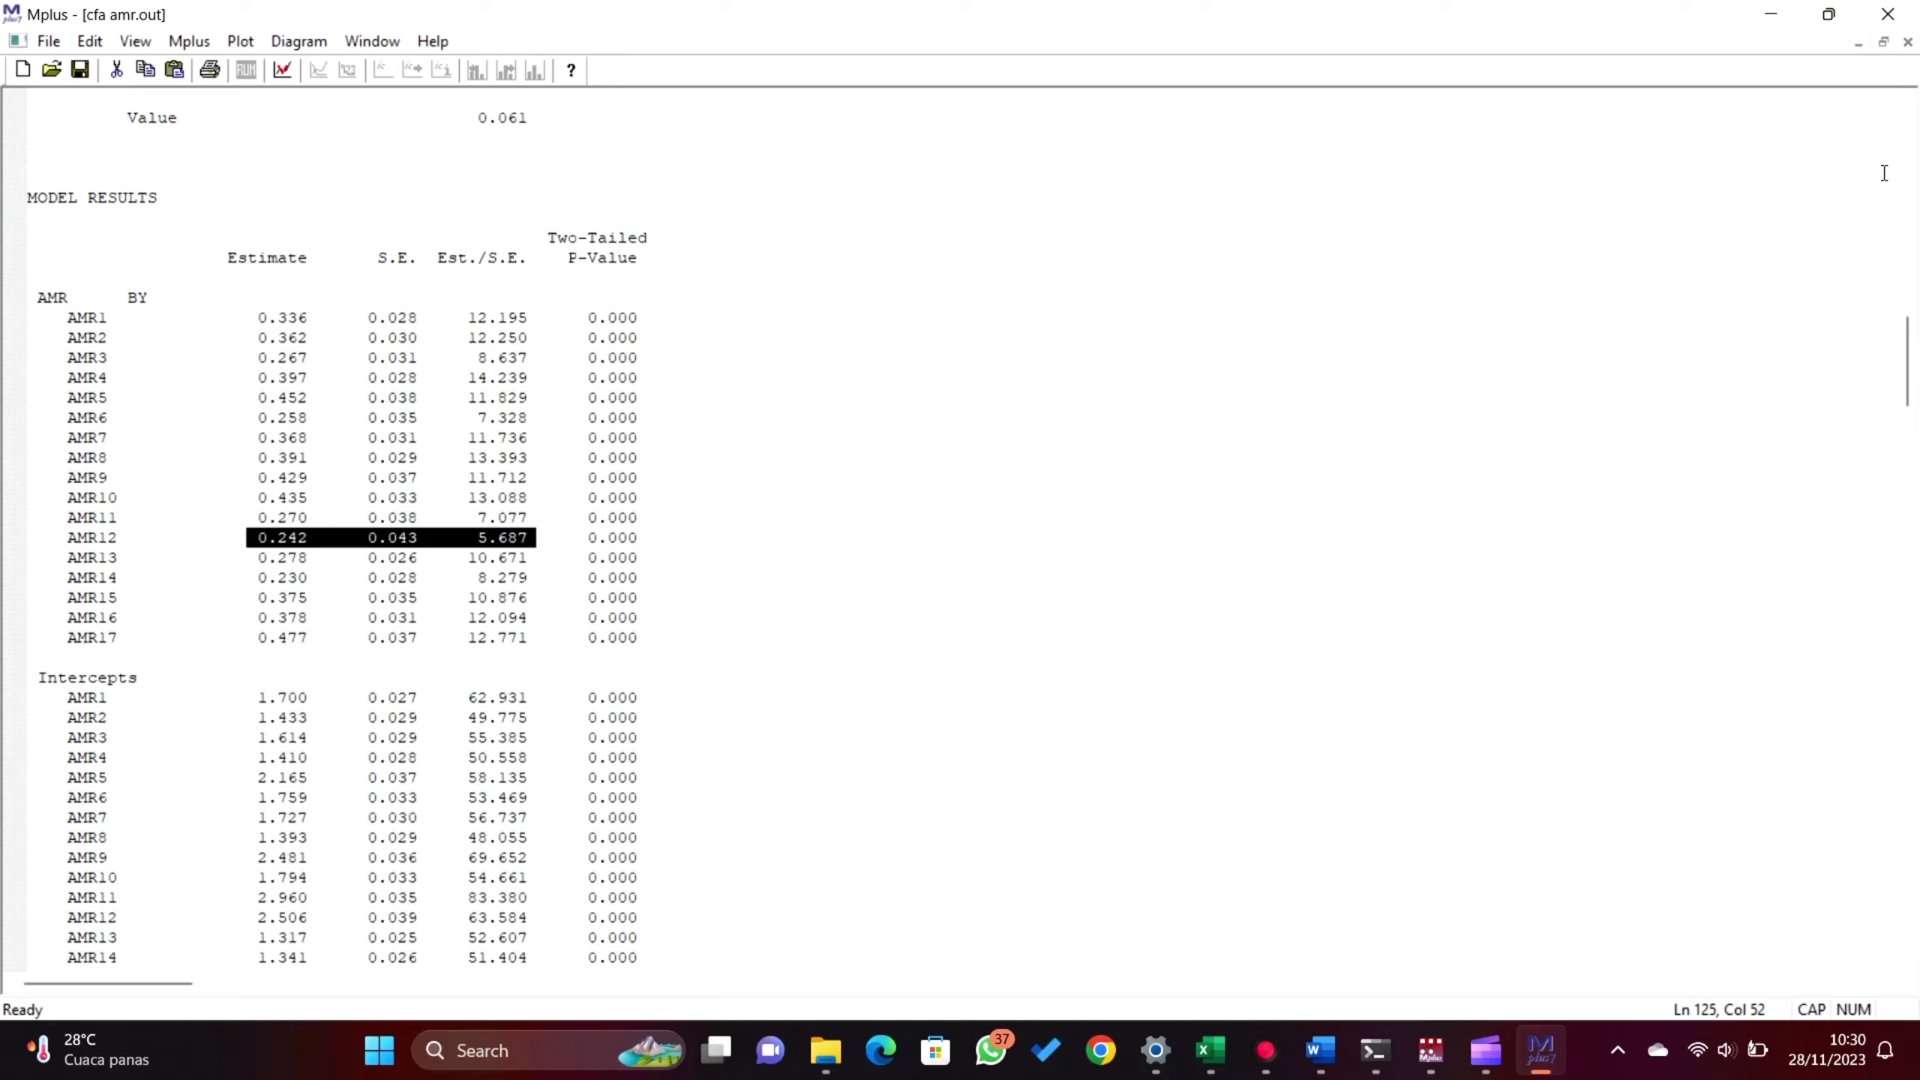
- Return to the input and exclude AMR12 from the USEVAR line, making it AMR1-AMR11 AMR13-AMR17
left_click(1907, 41)
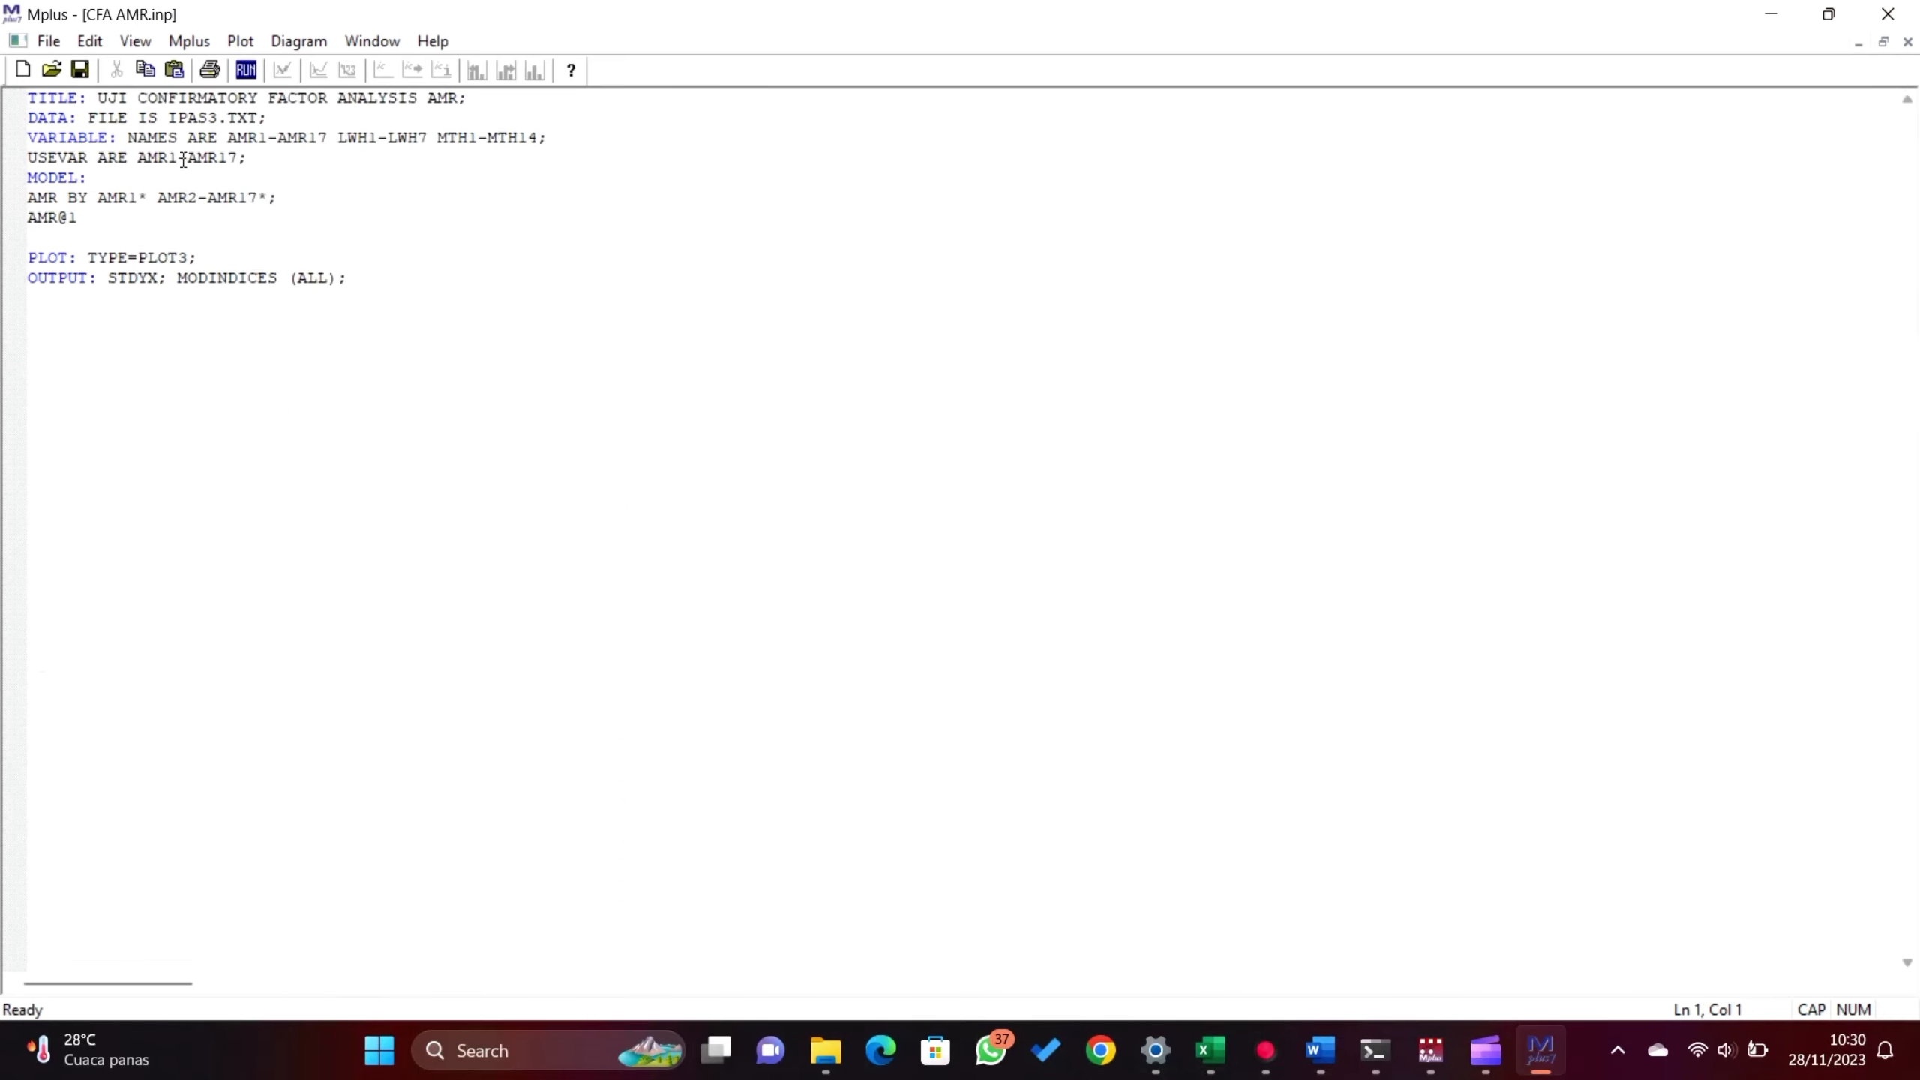
left_click(184, 164)
left_click(233, 162)
key("Down")
left_click(237, 159)
key("BackSpace")
type("AMR13-AMR1")
- Exclude AMR12 from the AMR BY statement so it reads AMR1* AMR2-AMR11 AMR13-AMR17*
left_click(199, 198)
type("-AMR")
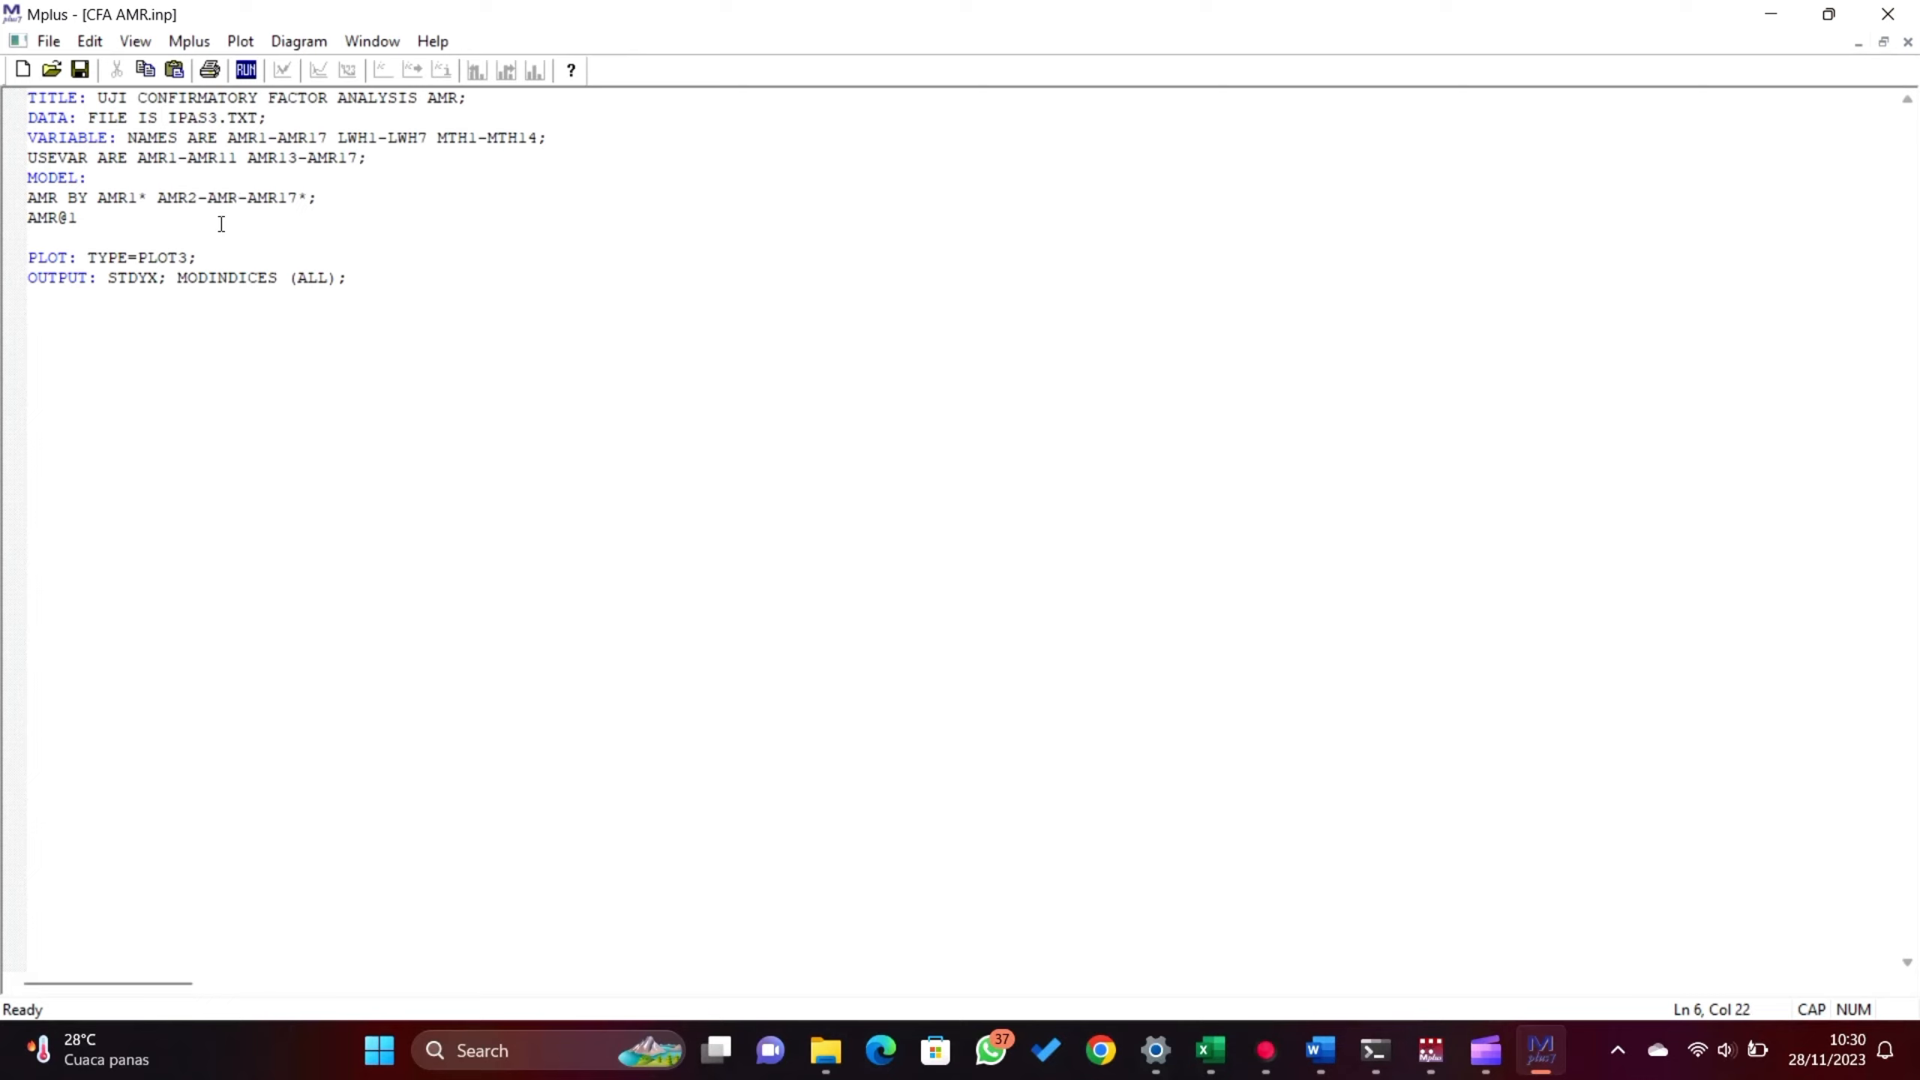
type("11 AMR13")
- Save the edited input as a new file named CFA AMR DELETED
left_click(49, 40)
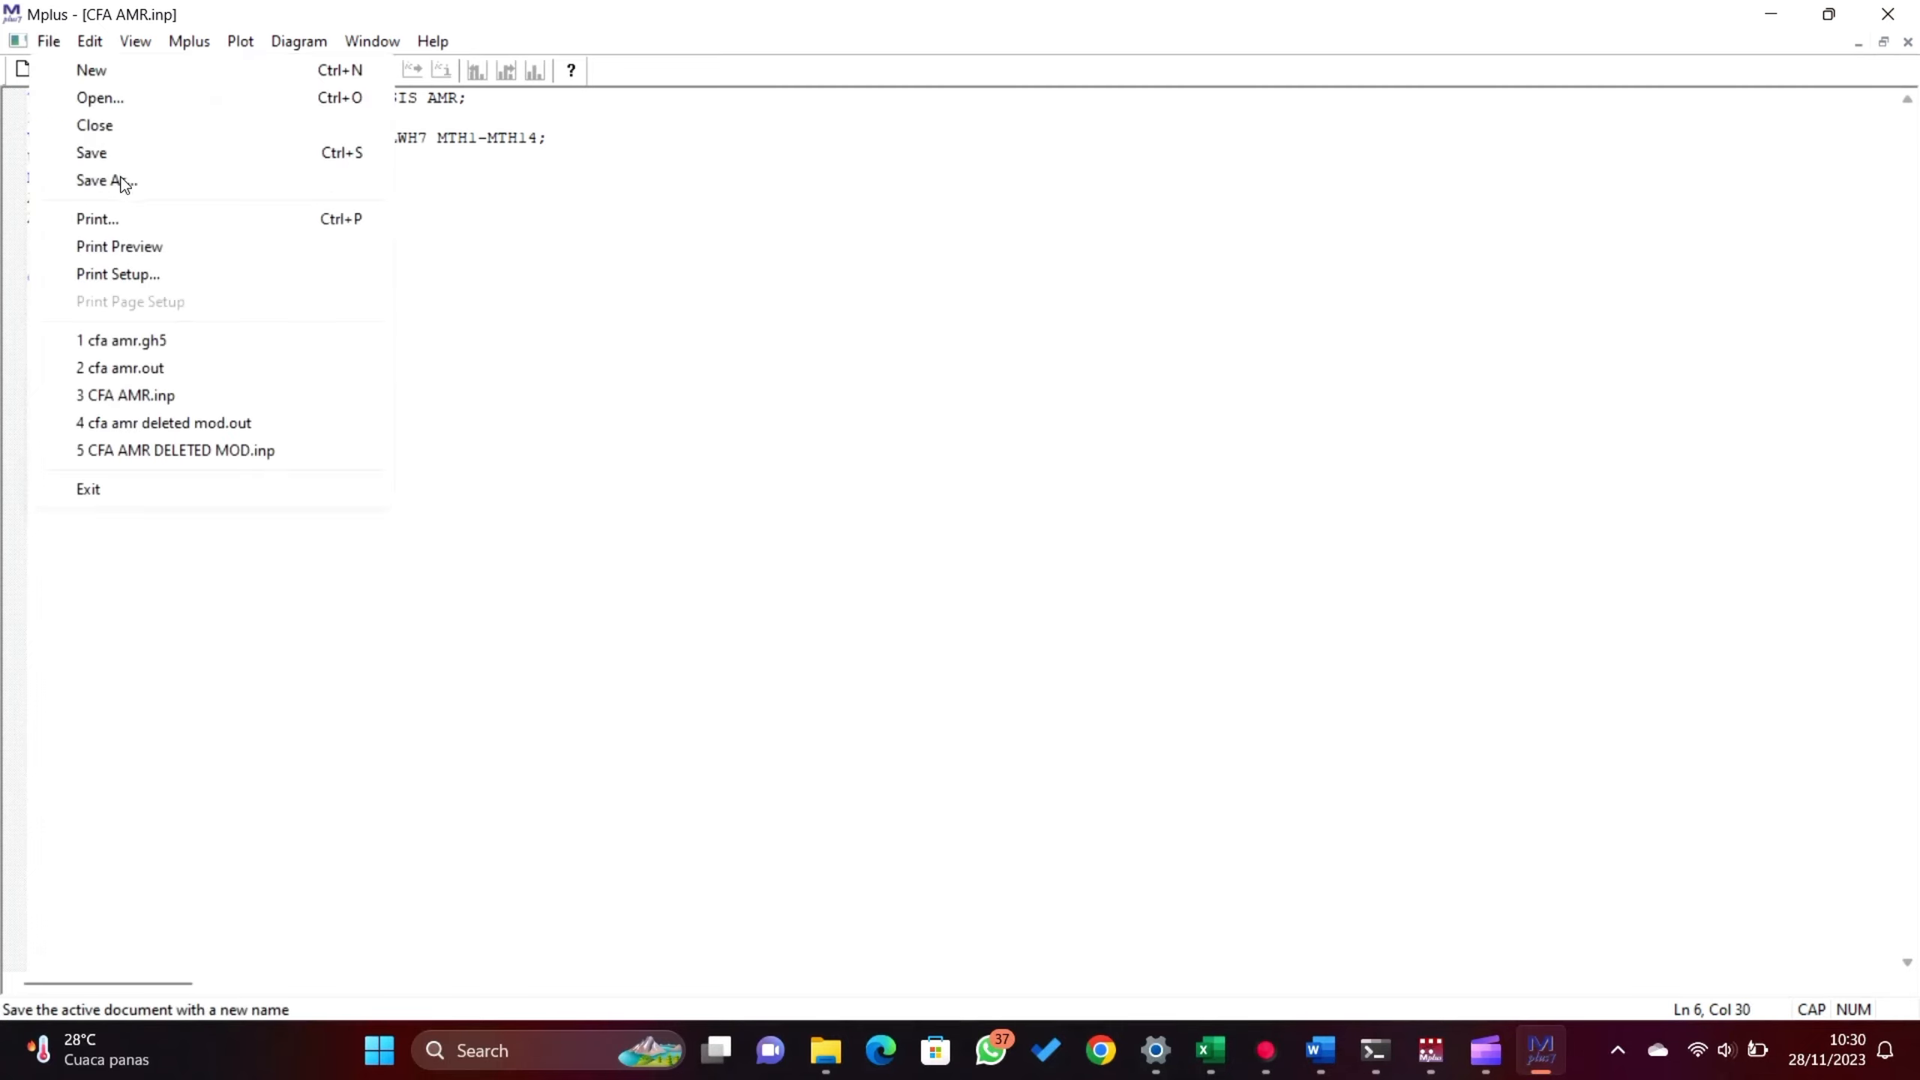
left_click(121, 180)
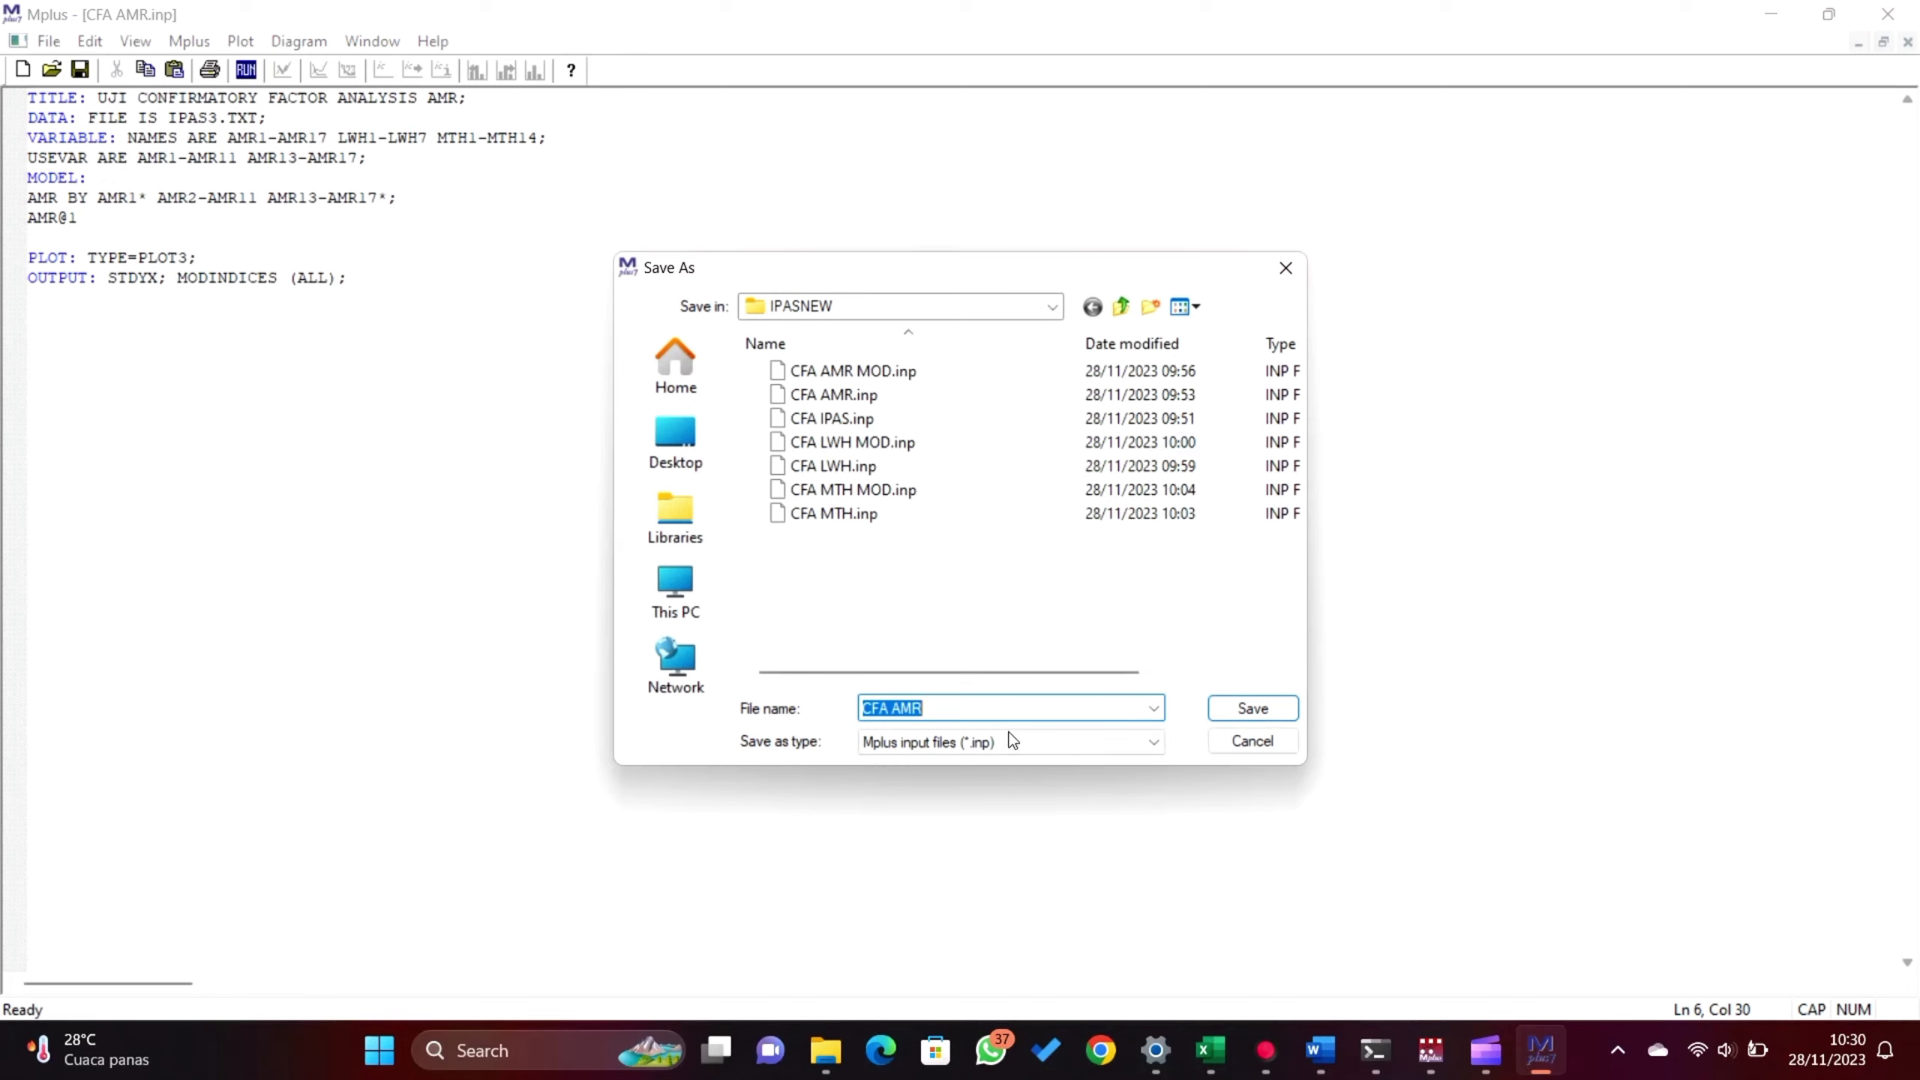
left_click(985, 709)
type("DELETED")
left_click(1258, 720)
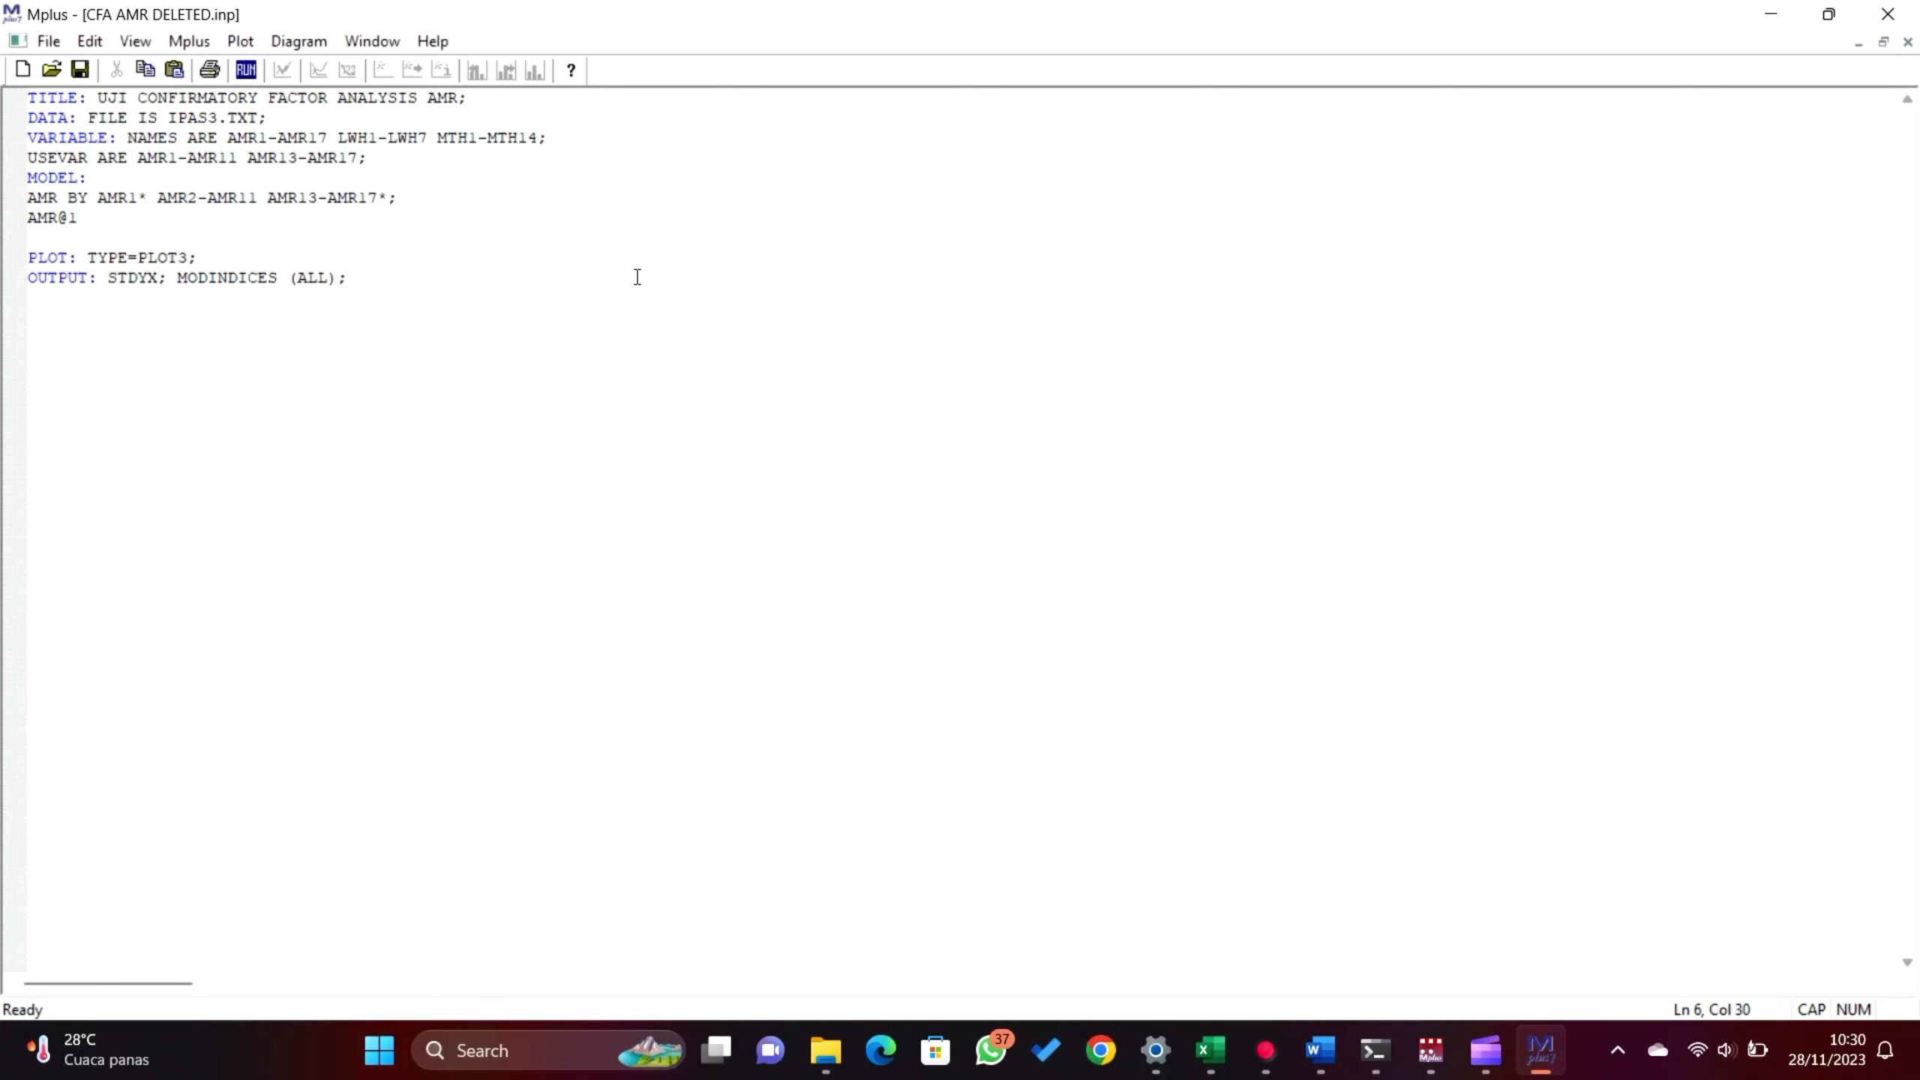
- Run the CFA AMR DELETED model and examine its factor loadings and RMSEA in the output
left_click(246, 70)
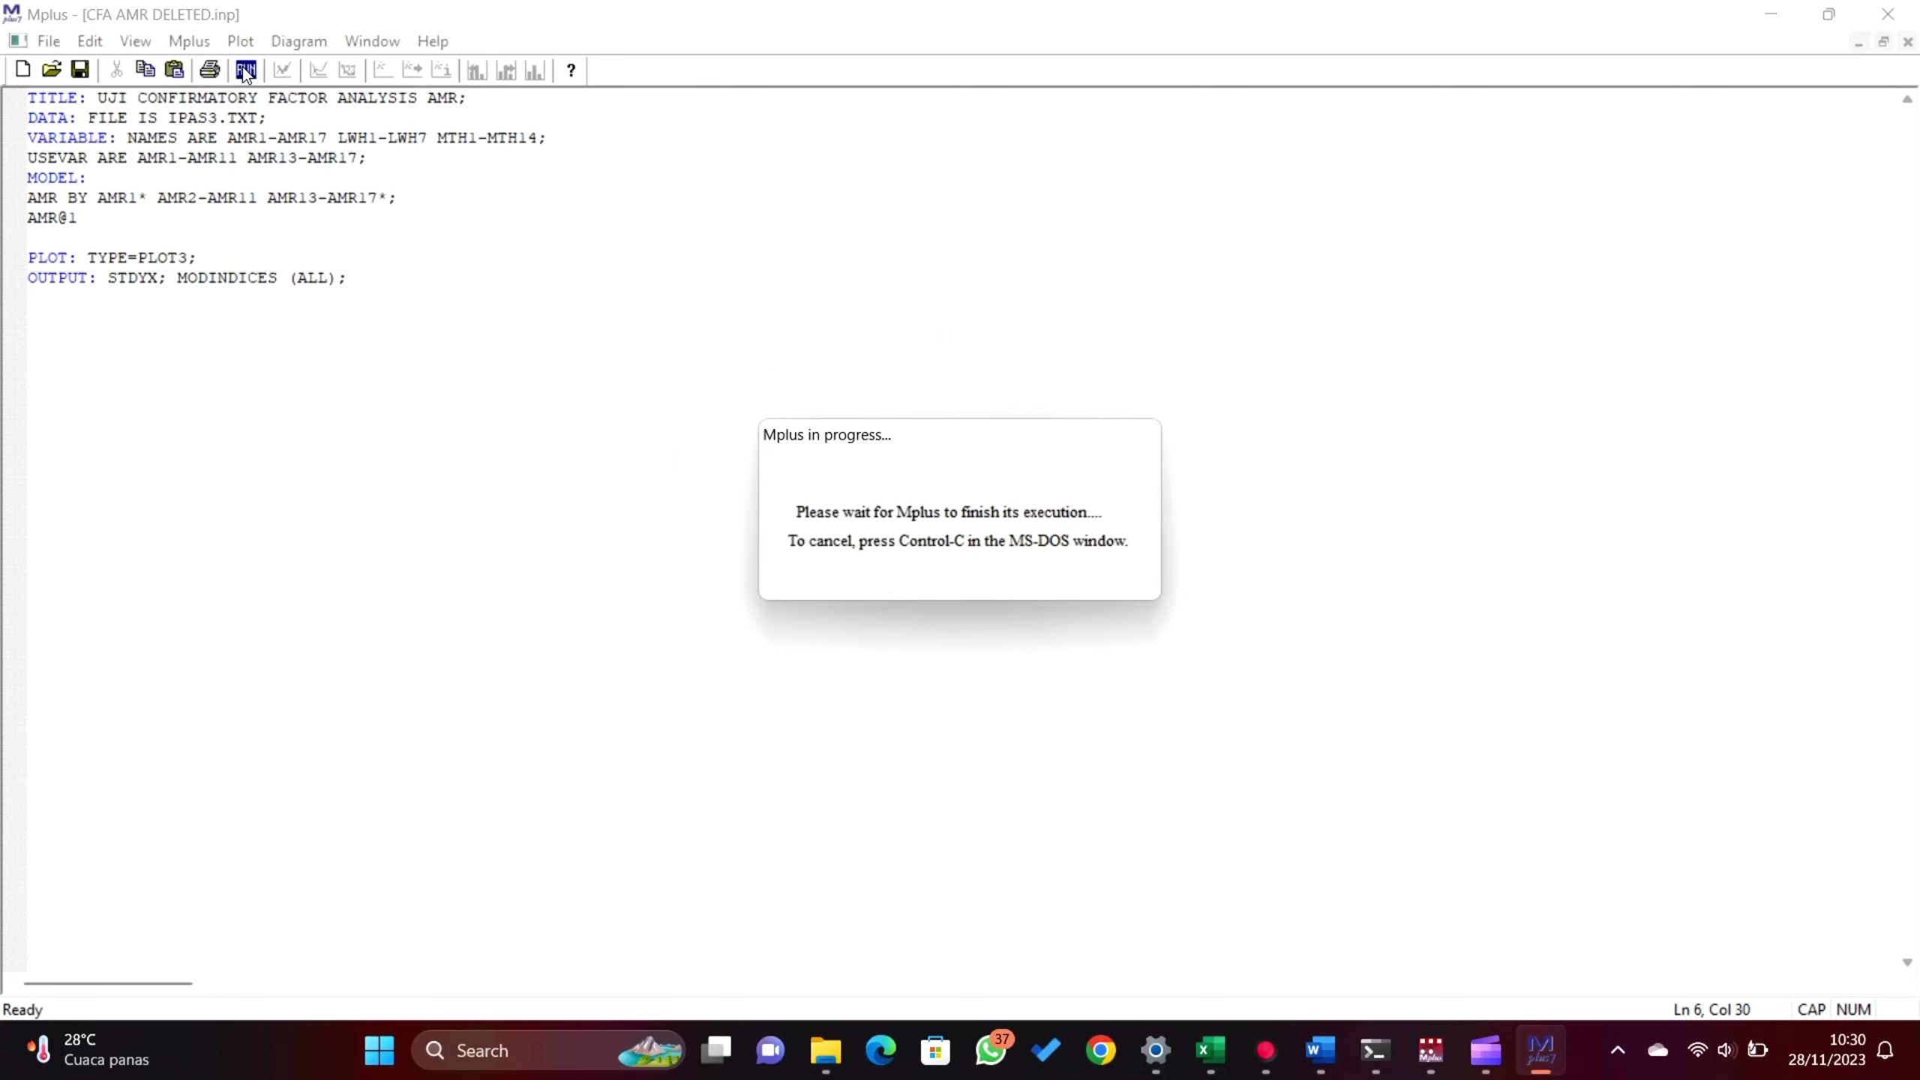
scroll(604, 599, "down", 20)
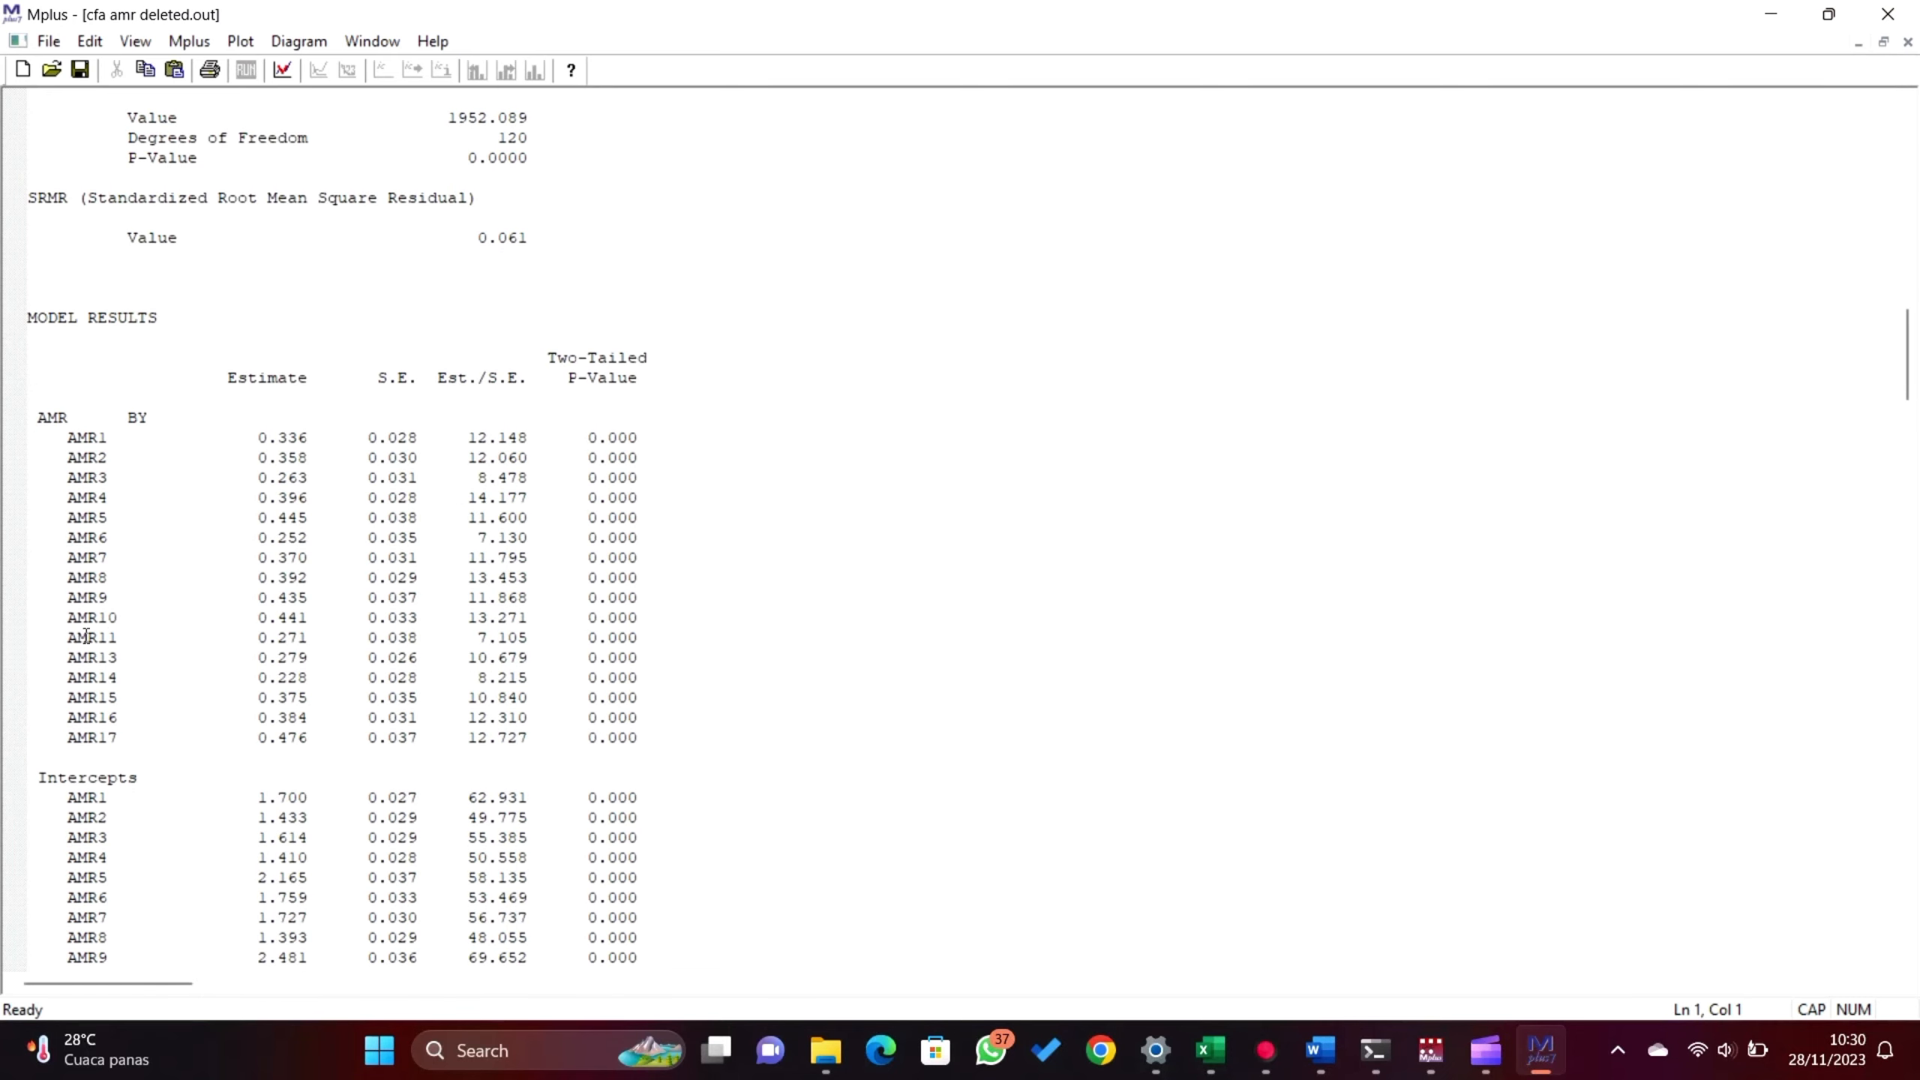
scroll(512, 414, "up", 10)
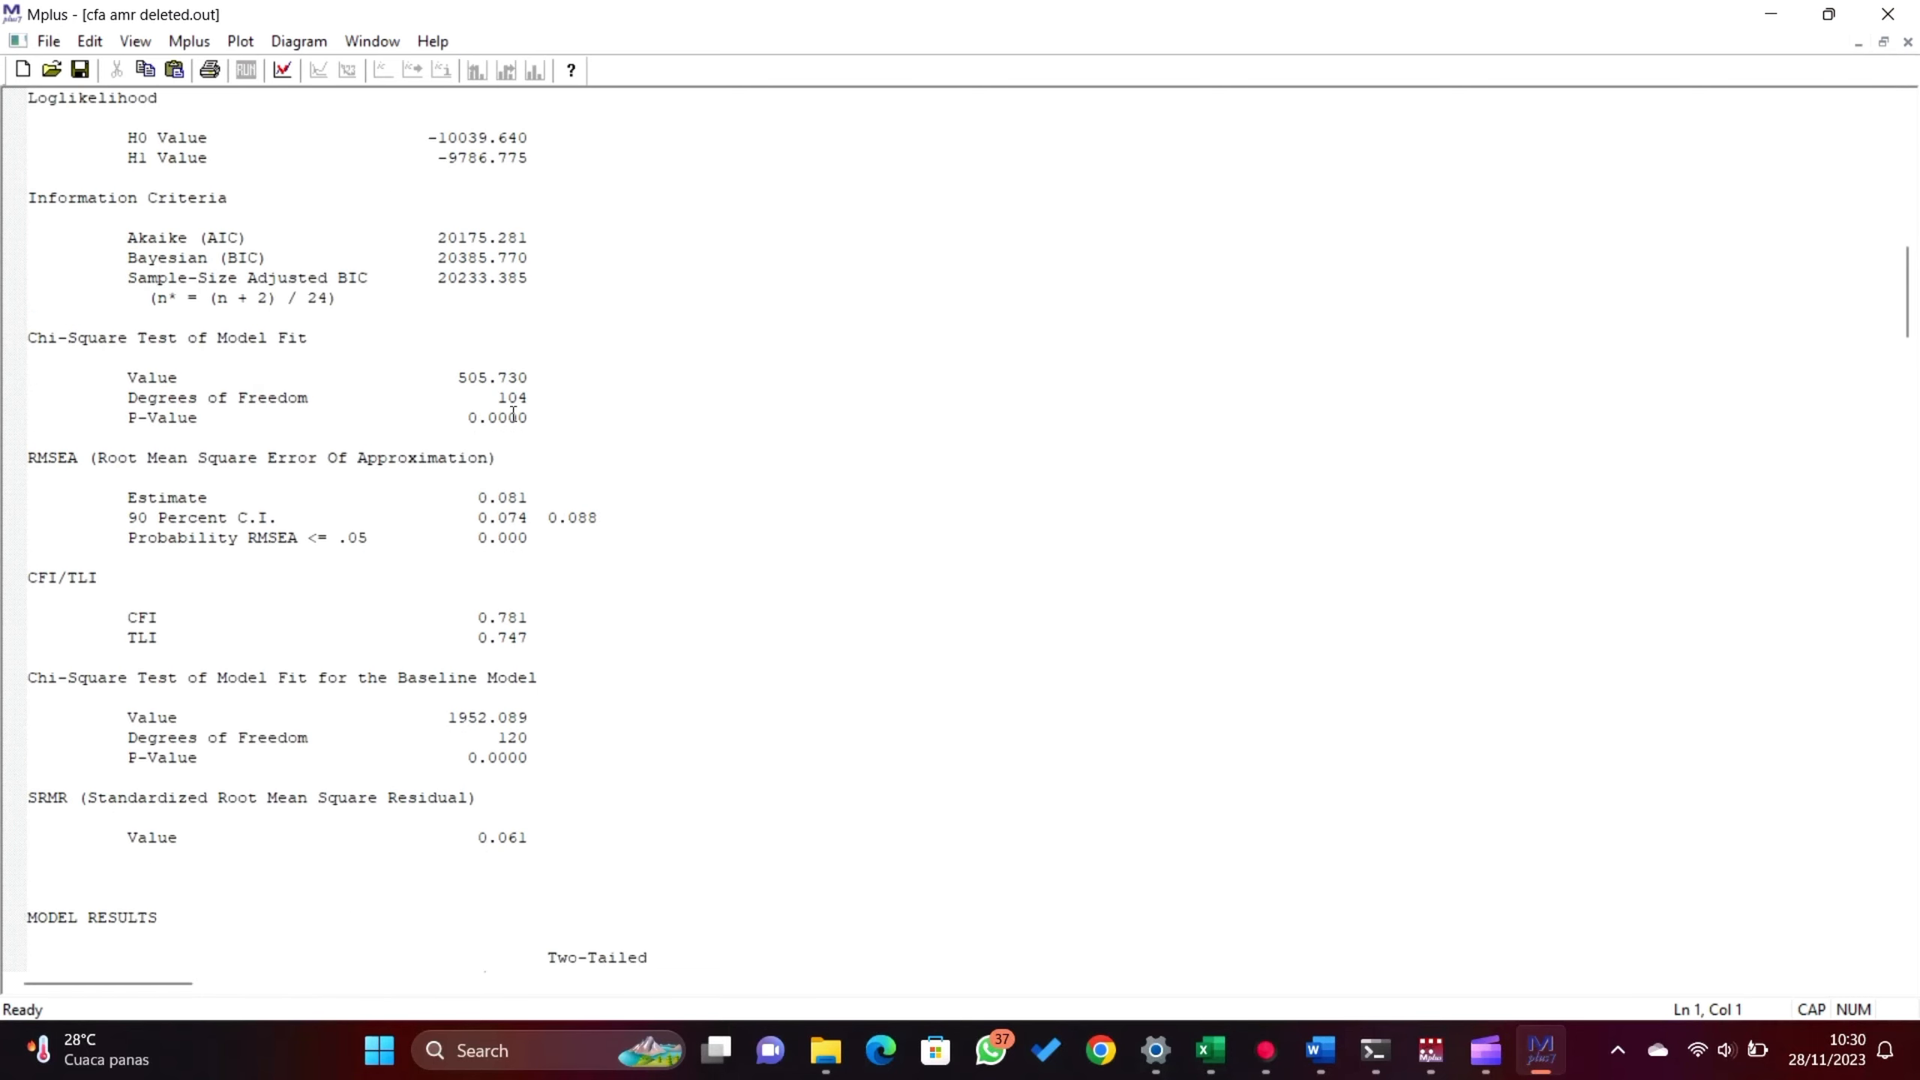
left_click_drag(454, 503, 561, 538)
left_click(560, 537)
scroll(557, 537, "down", 12)
scroll(557, 537, "down", 20)
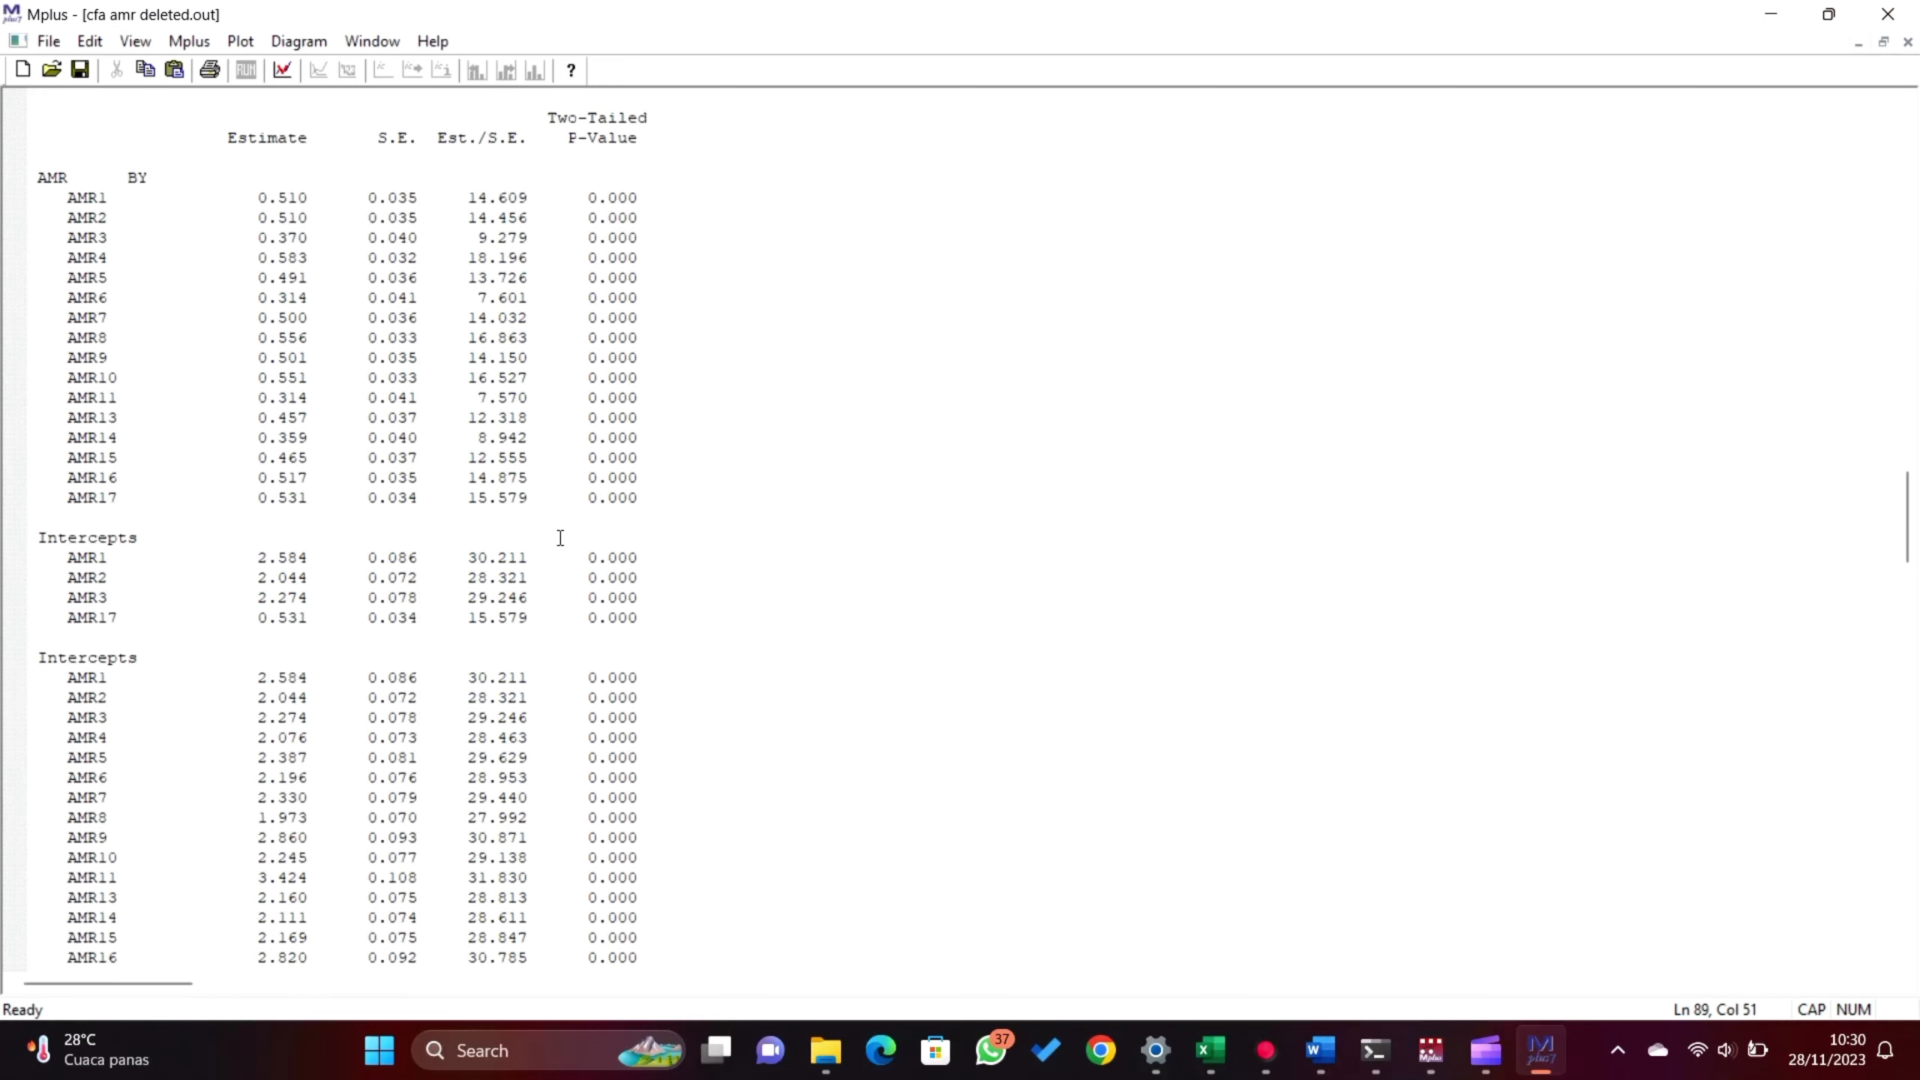
- Copy all WITH statements from the output's modification indices and paste them below AMR@1 in the CFA AMR DELETED input
left_click_drag(1910, 669, 1911, 805)
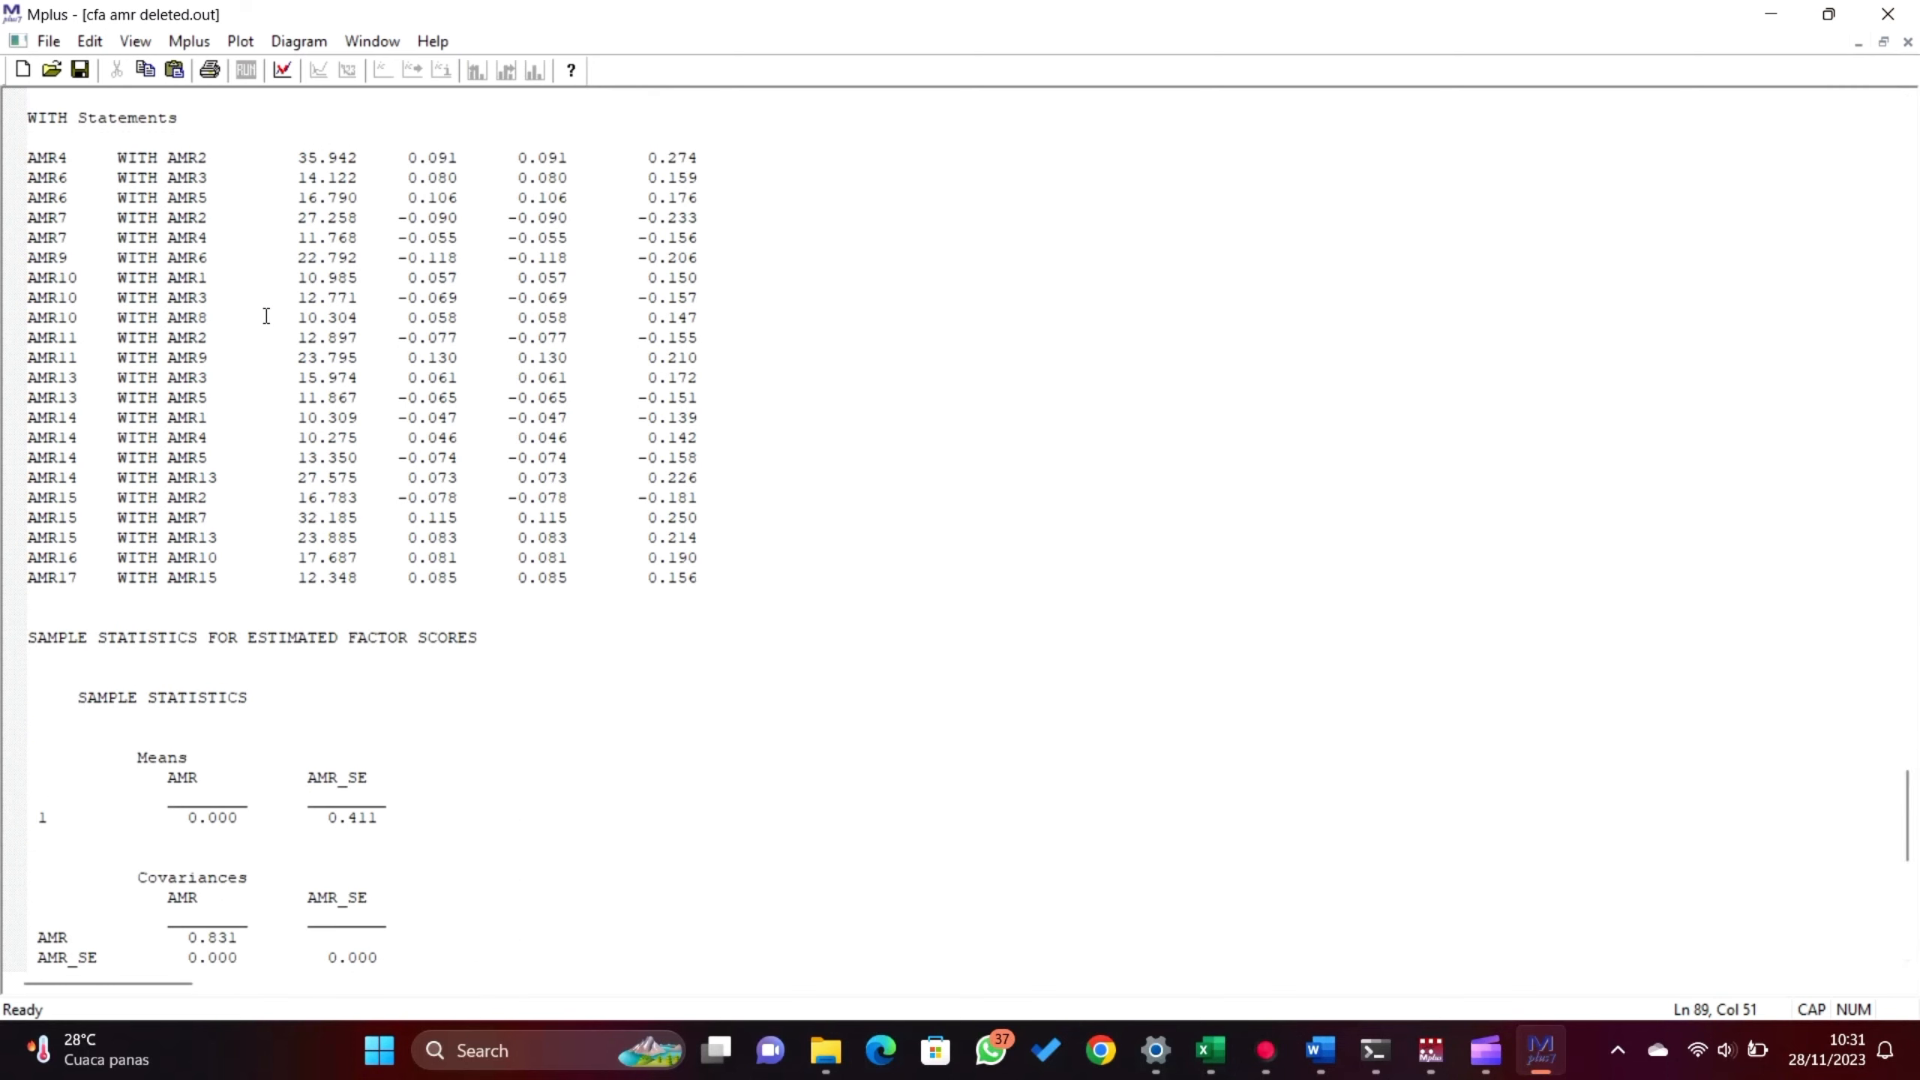
left_click(218, 579)
left_click_drag(218, 579, 13, 172)
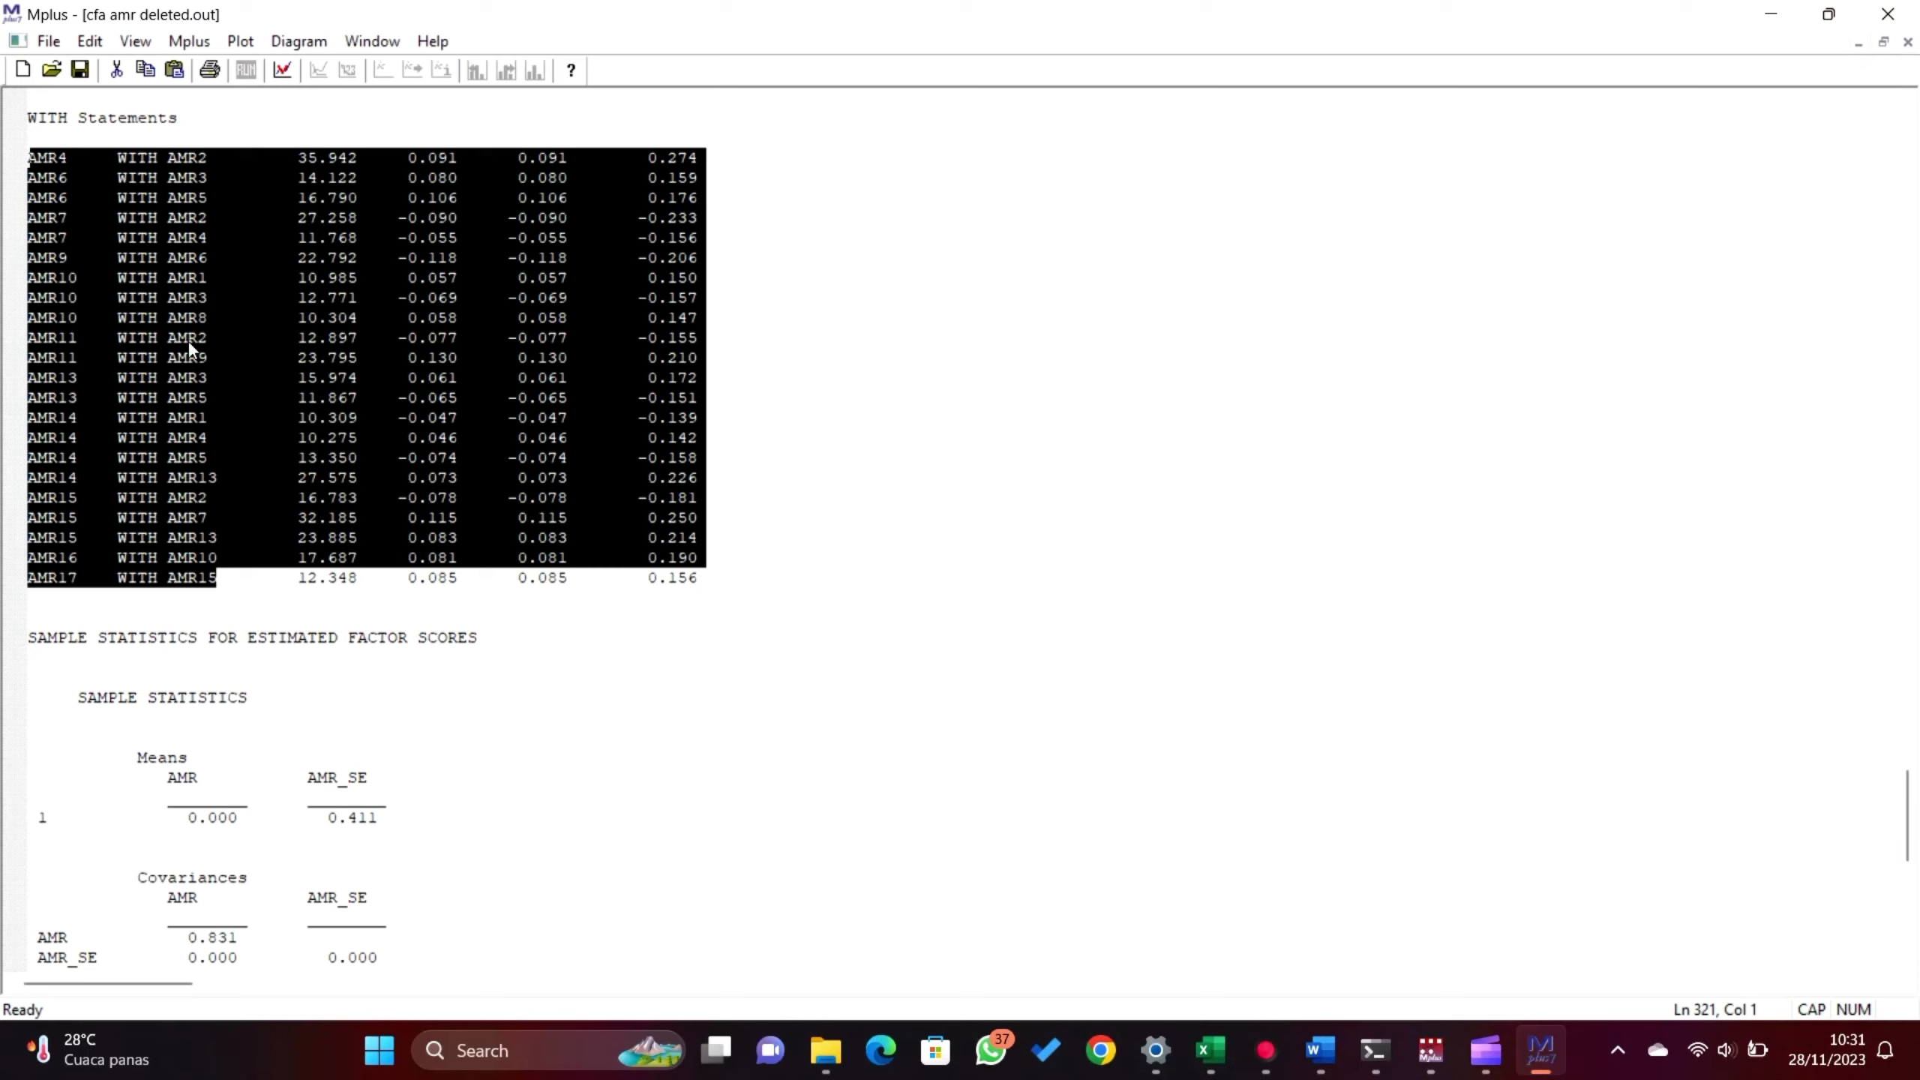
left_click(1908, 41)
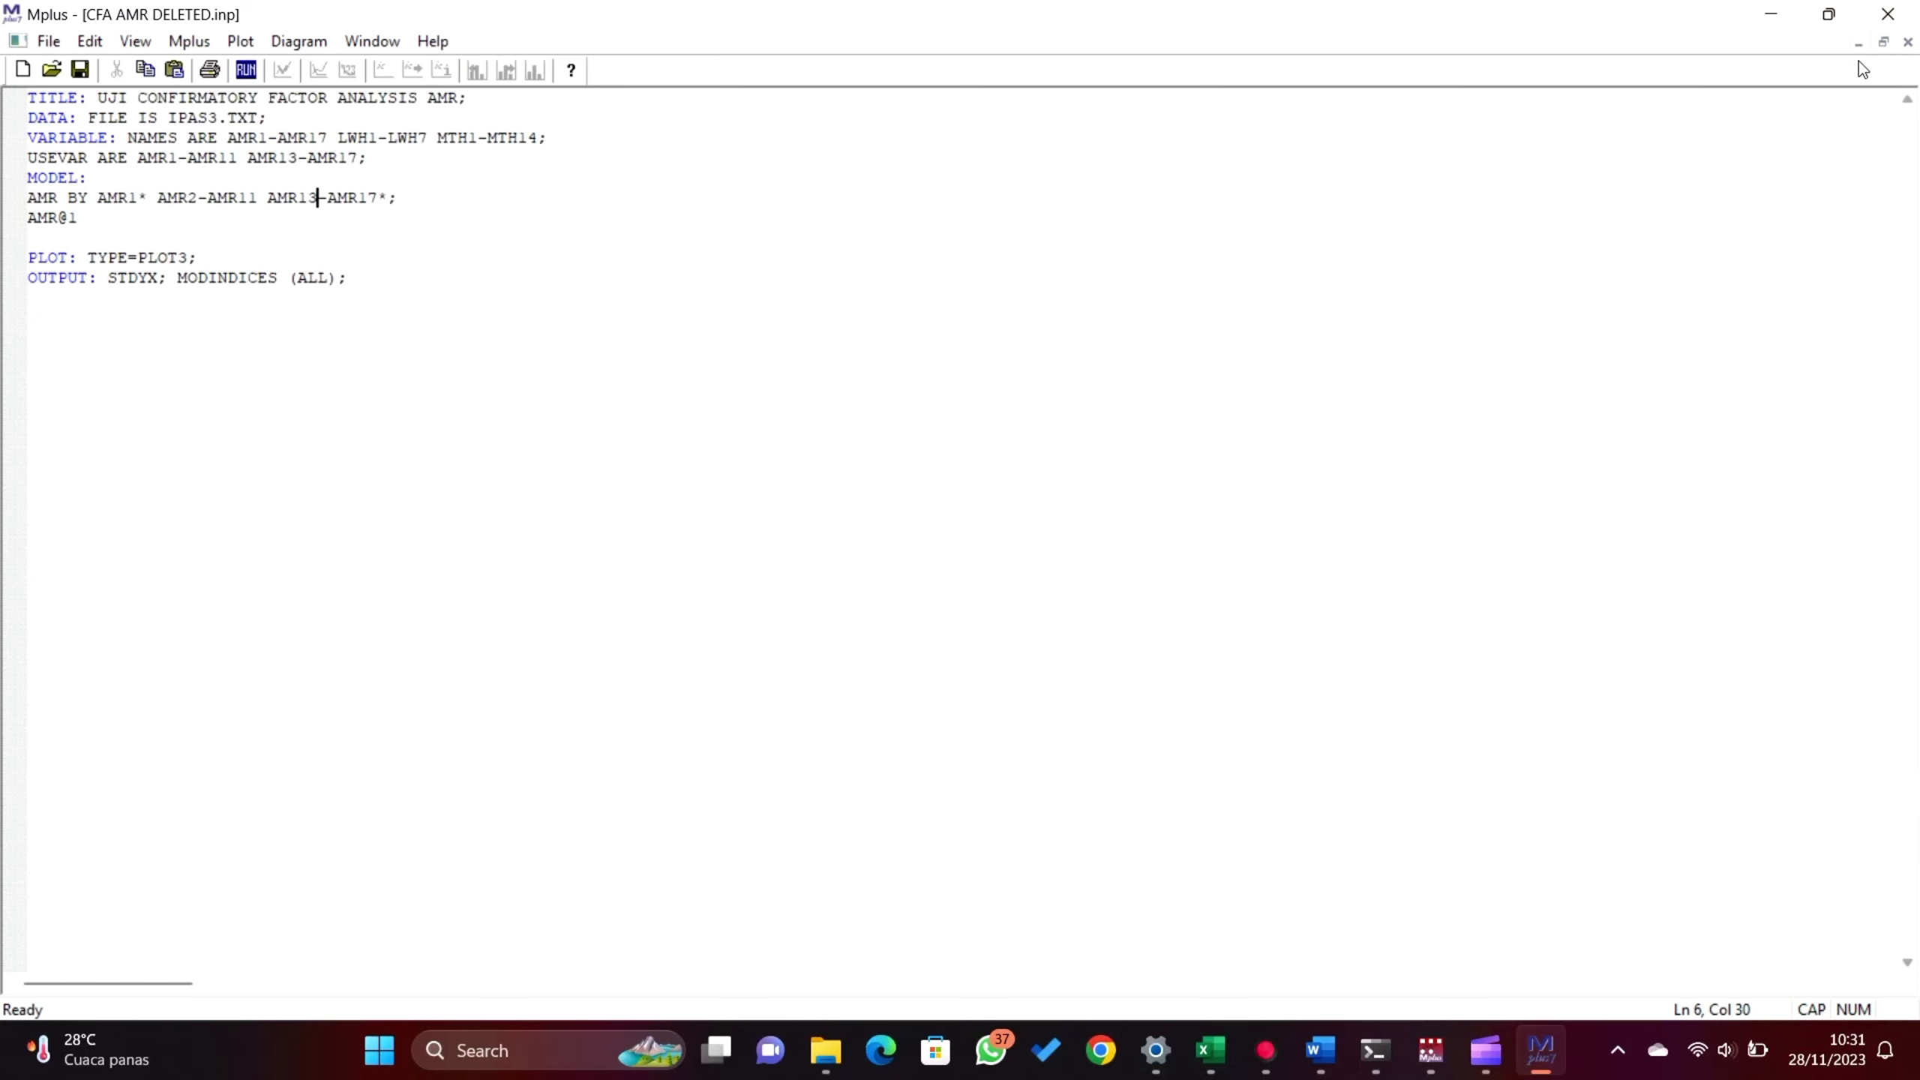
left_click(84, 219)
key("Return")
key("ctrl+v")
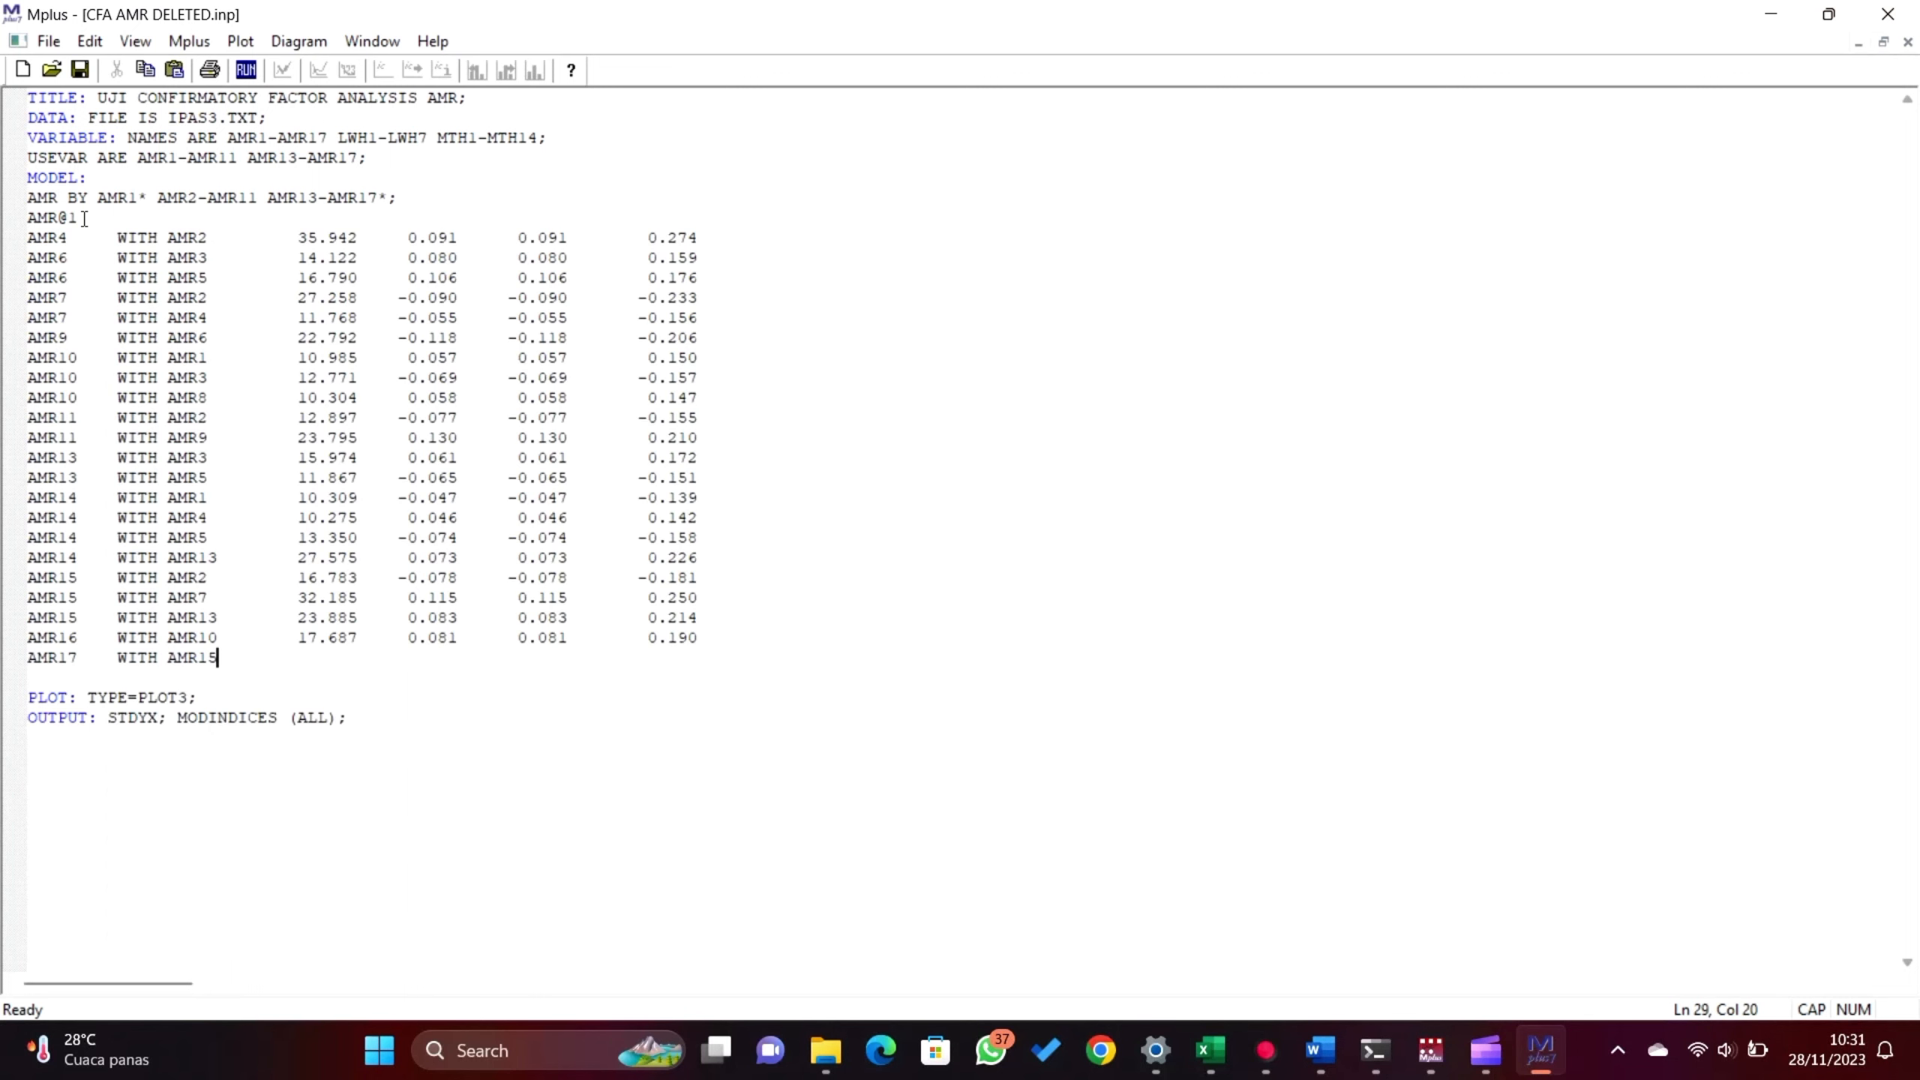
- Replace the numbers after AMR4 WITH AMR2 with a semicolon
left_click(214, 243)
left_click(704, 236, "shift")
type(";")
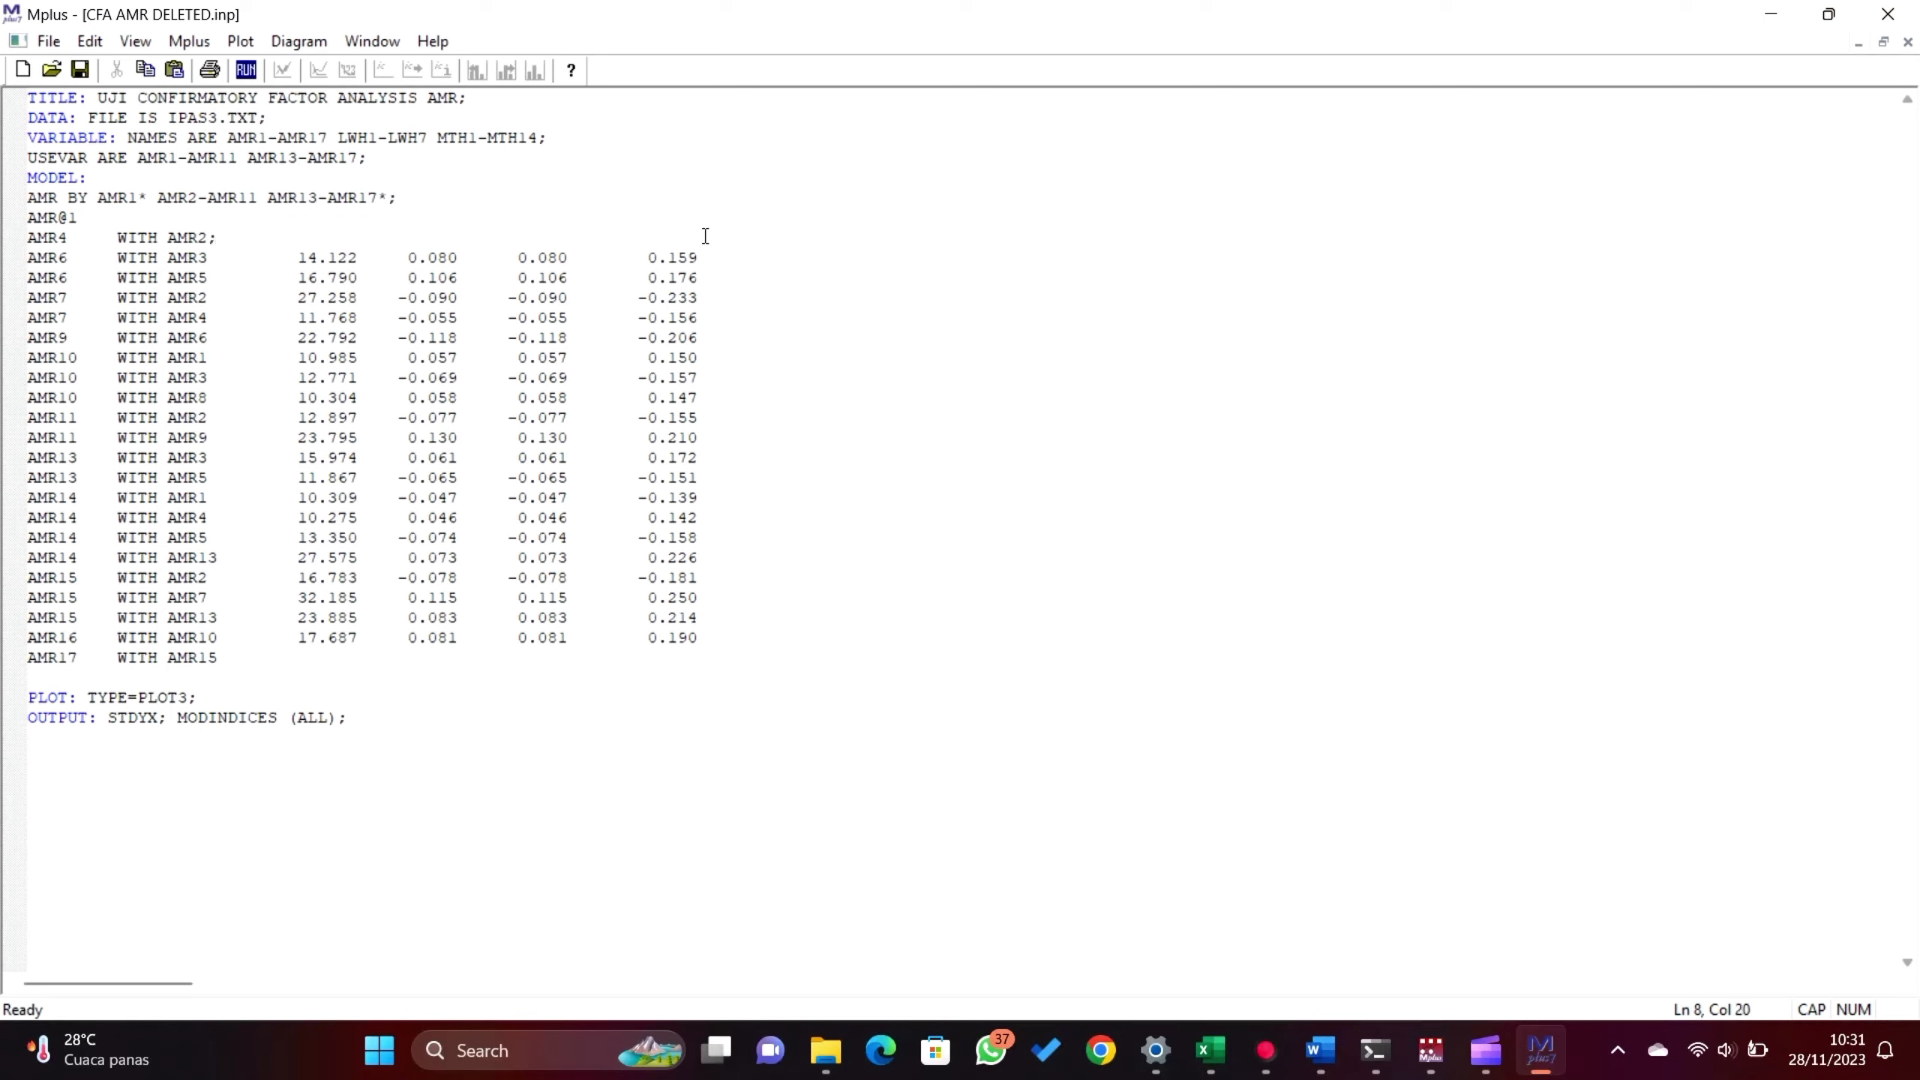
- Replace the numbers after AMR6 WITH AMR3 and AMR6 WITH AMR5 with semicolons
key("Down")
left_click(699, 258, "shift")
type(";")
key("Down")
left_click(701, 276, "shift")
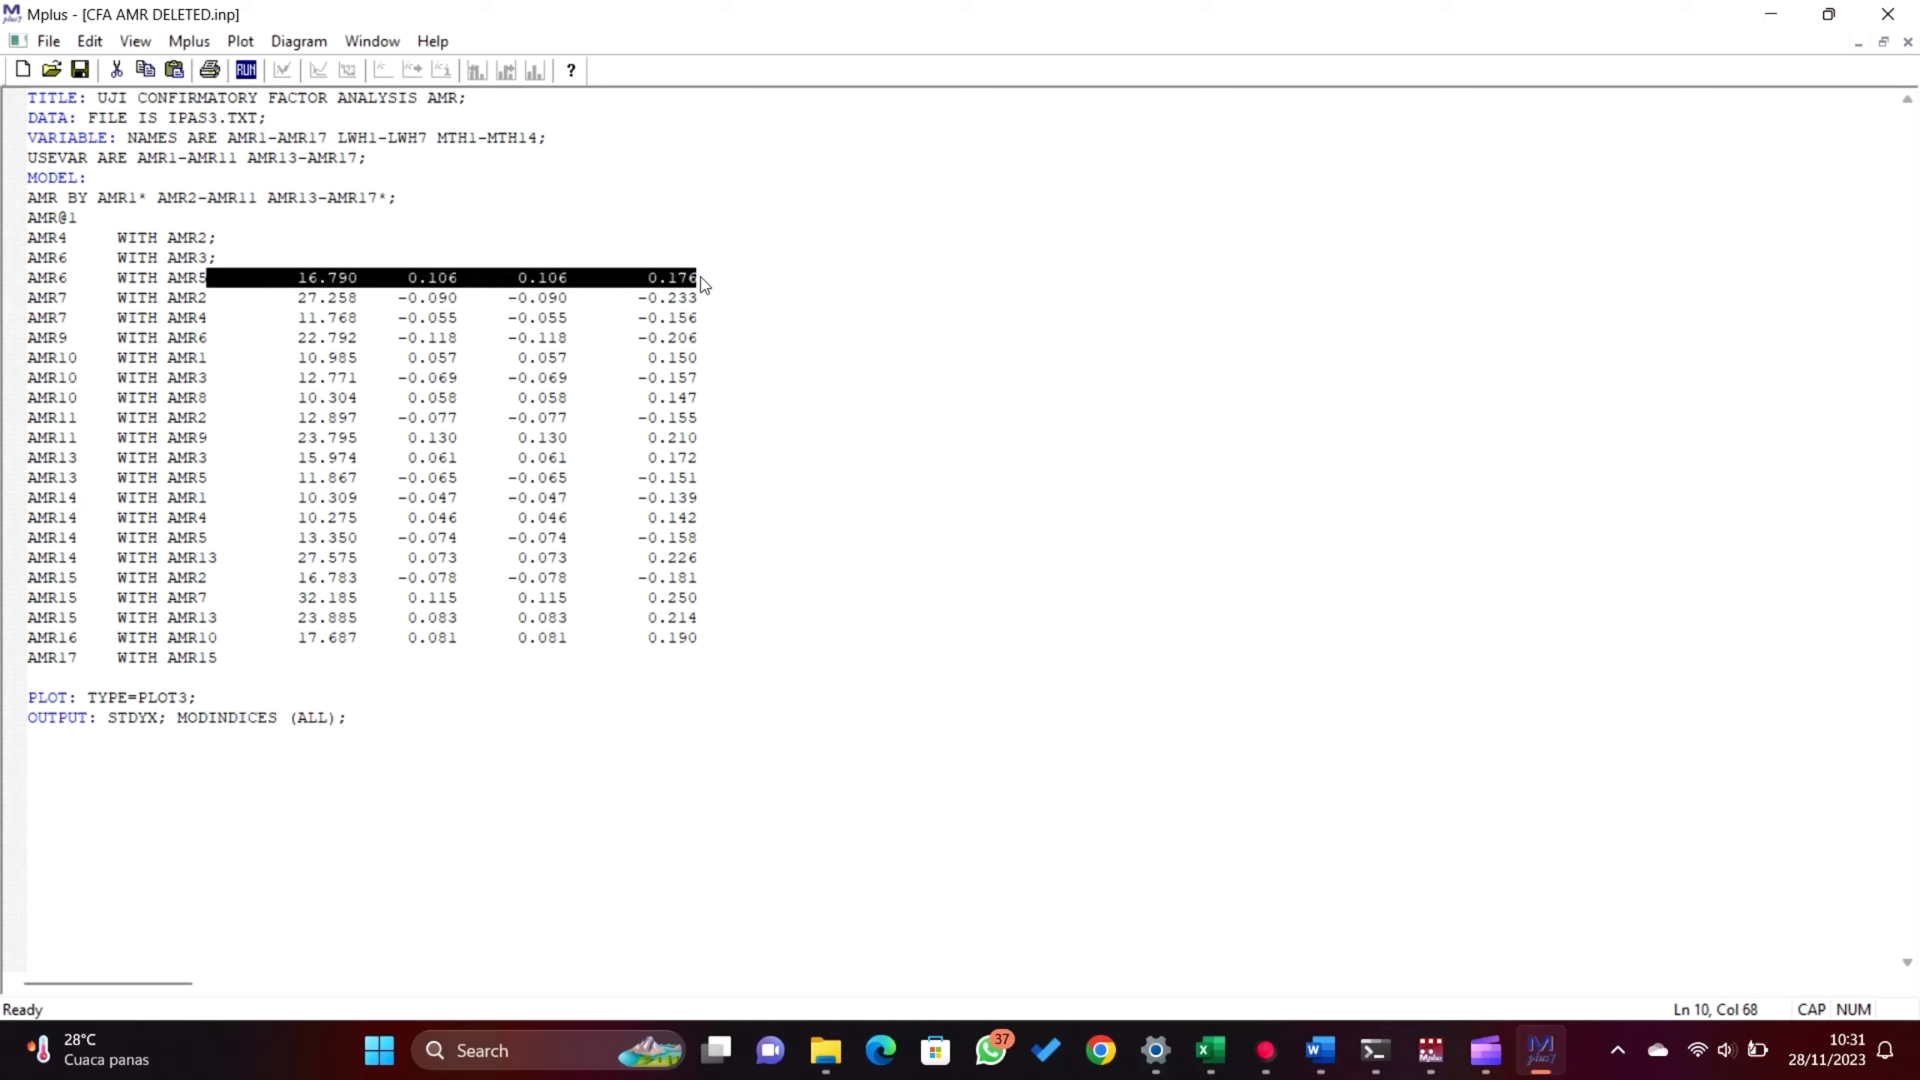
type(";")
- Replace the numbers after AMR7 WITH AMR2 and AMR7 WITH AMR4 with semicolons
key("Down")
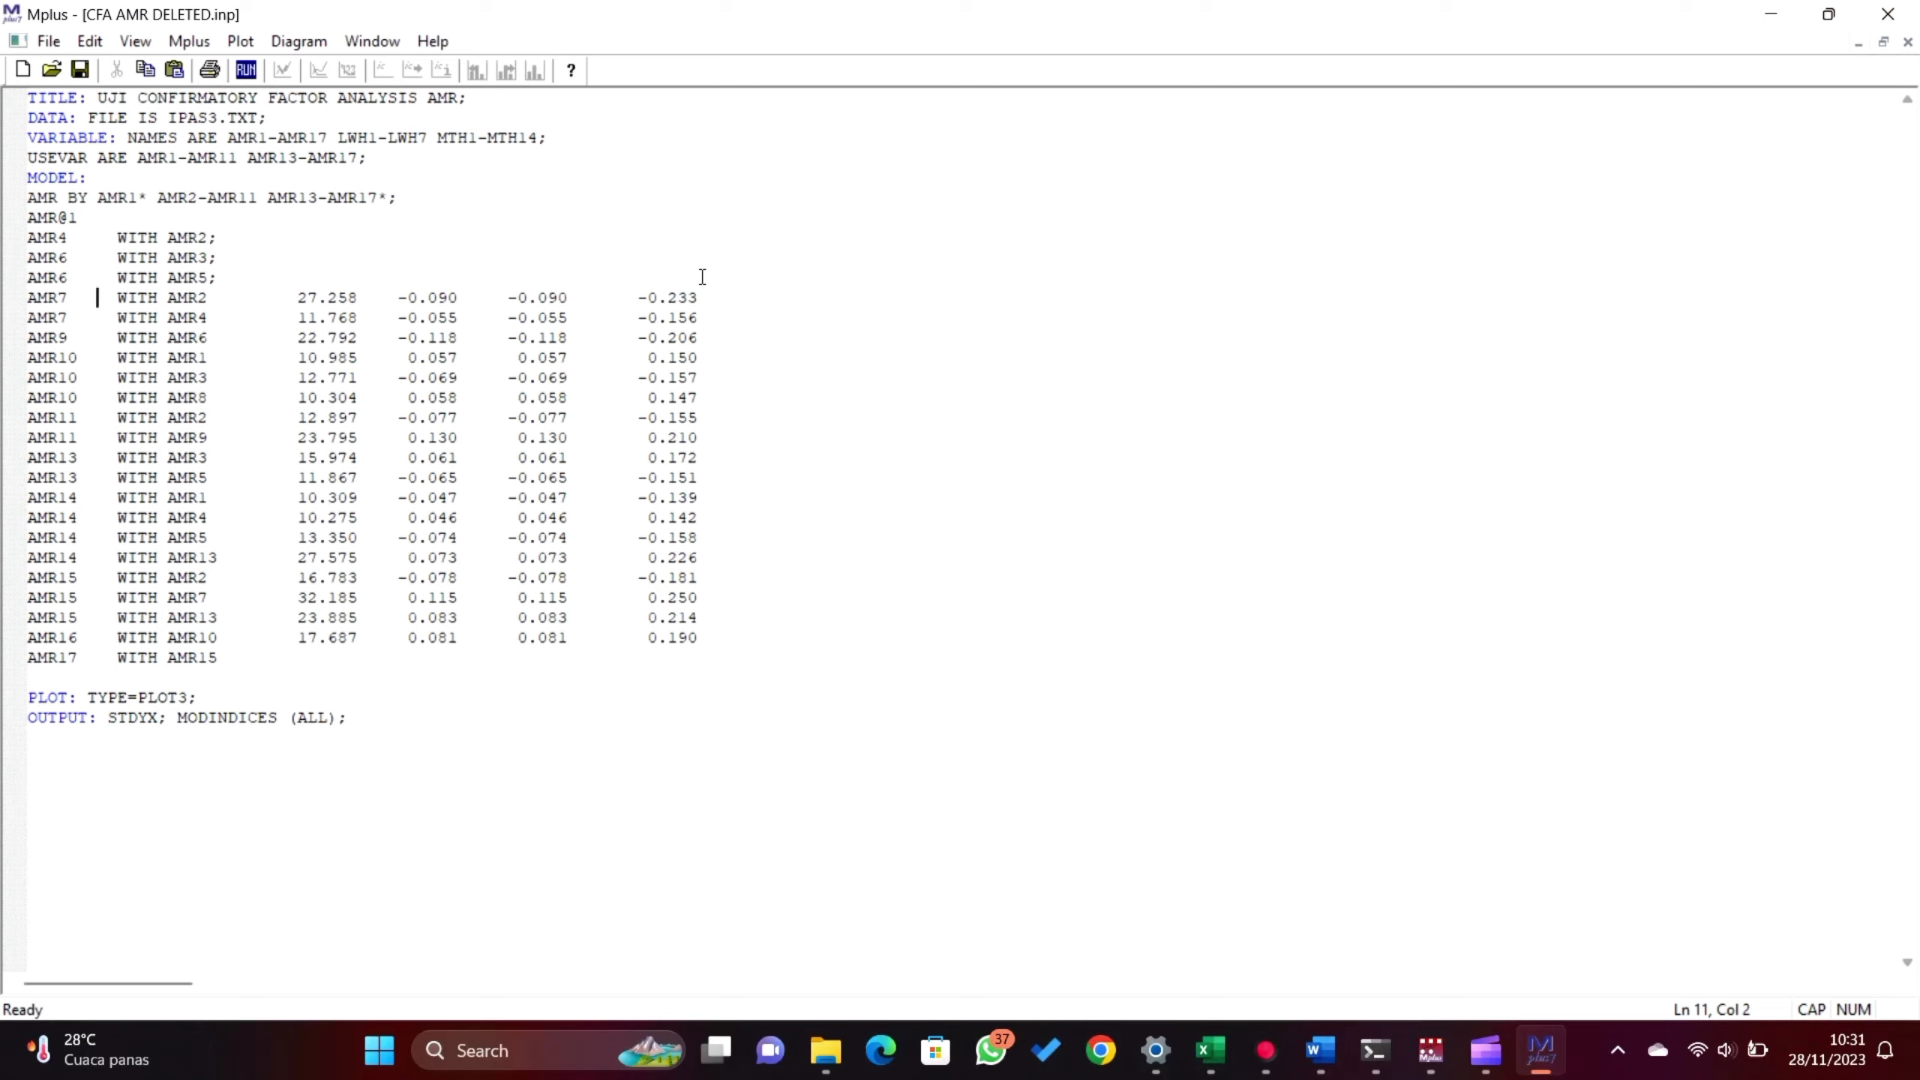
key("Right")
key("Right")
key("Right")
key("Right")
key("Right")
key("Right")
key("Right")
key("Right")
key("Right")
key("Right")
key("Right")
left_click(699, 300, "shift")
type(";")
left_click(701, 313, "shift")
type(";")
- Replace the numbers after AMR9 WITH AMR6 and AMR10 WITH AMR1 with semicolons
key("Left")
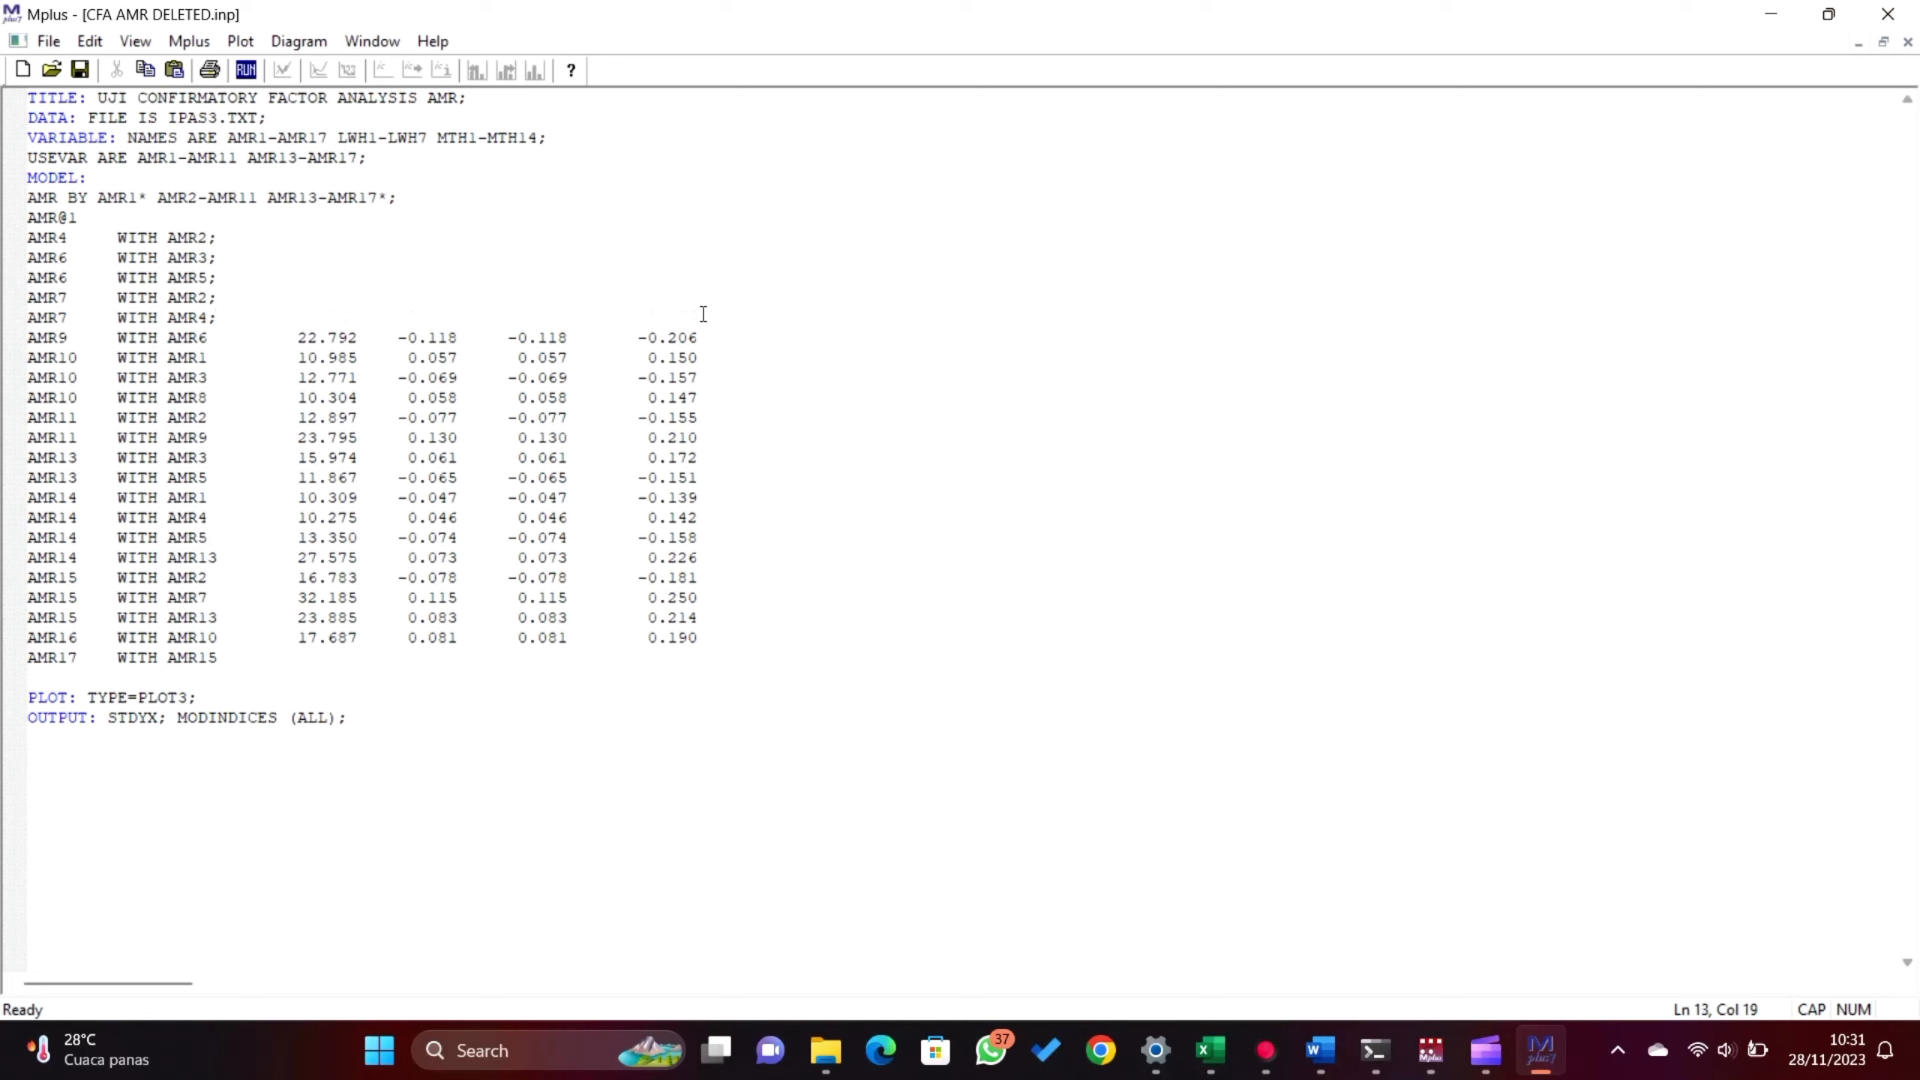
left_click(703, 337, "shift")
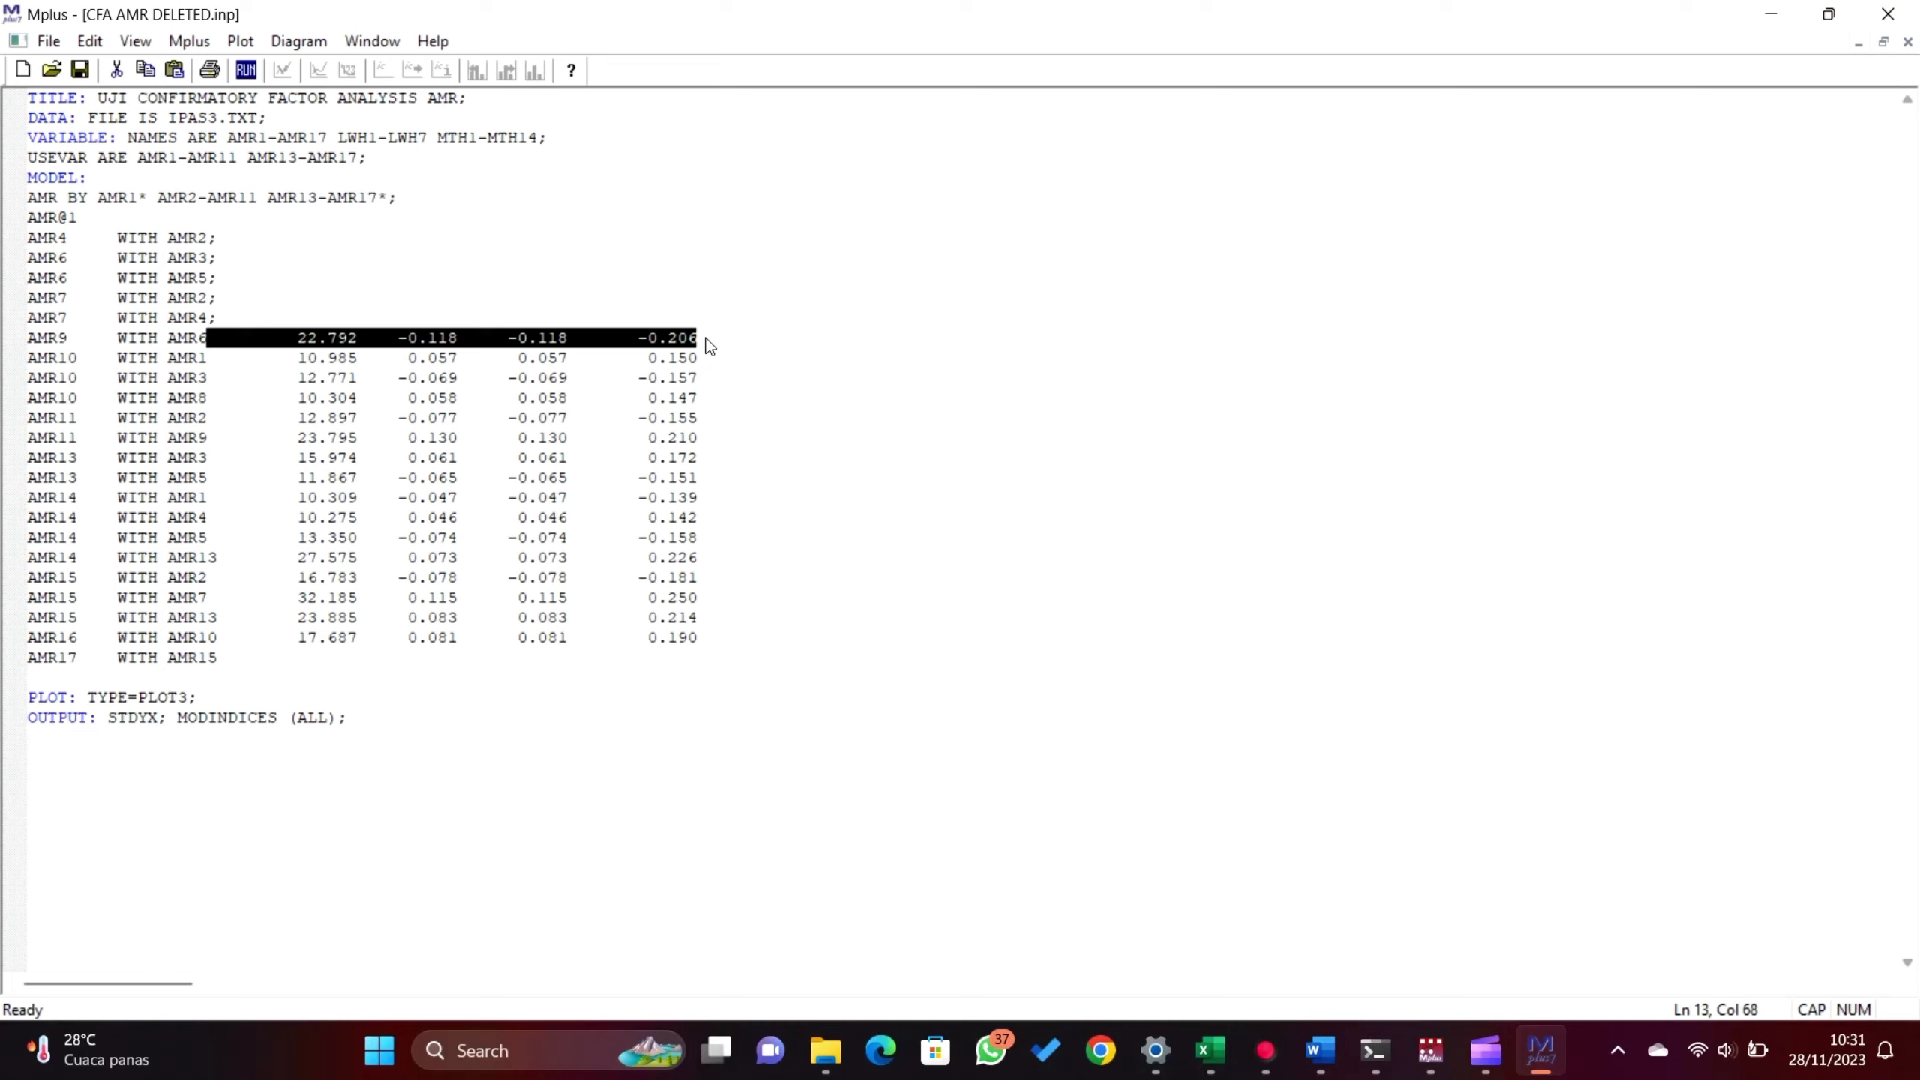
type(";")
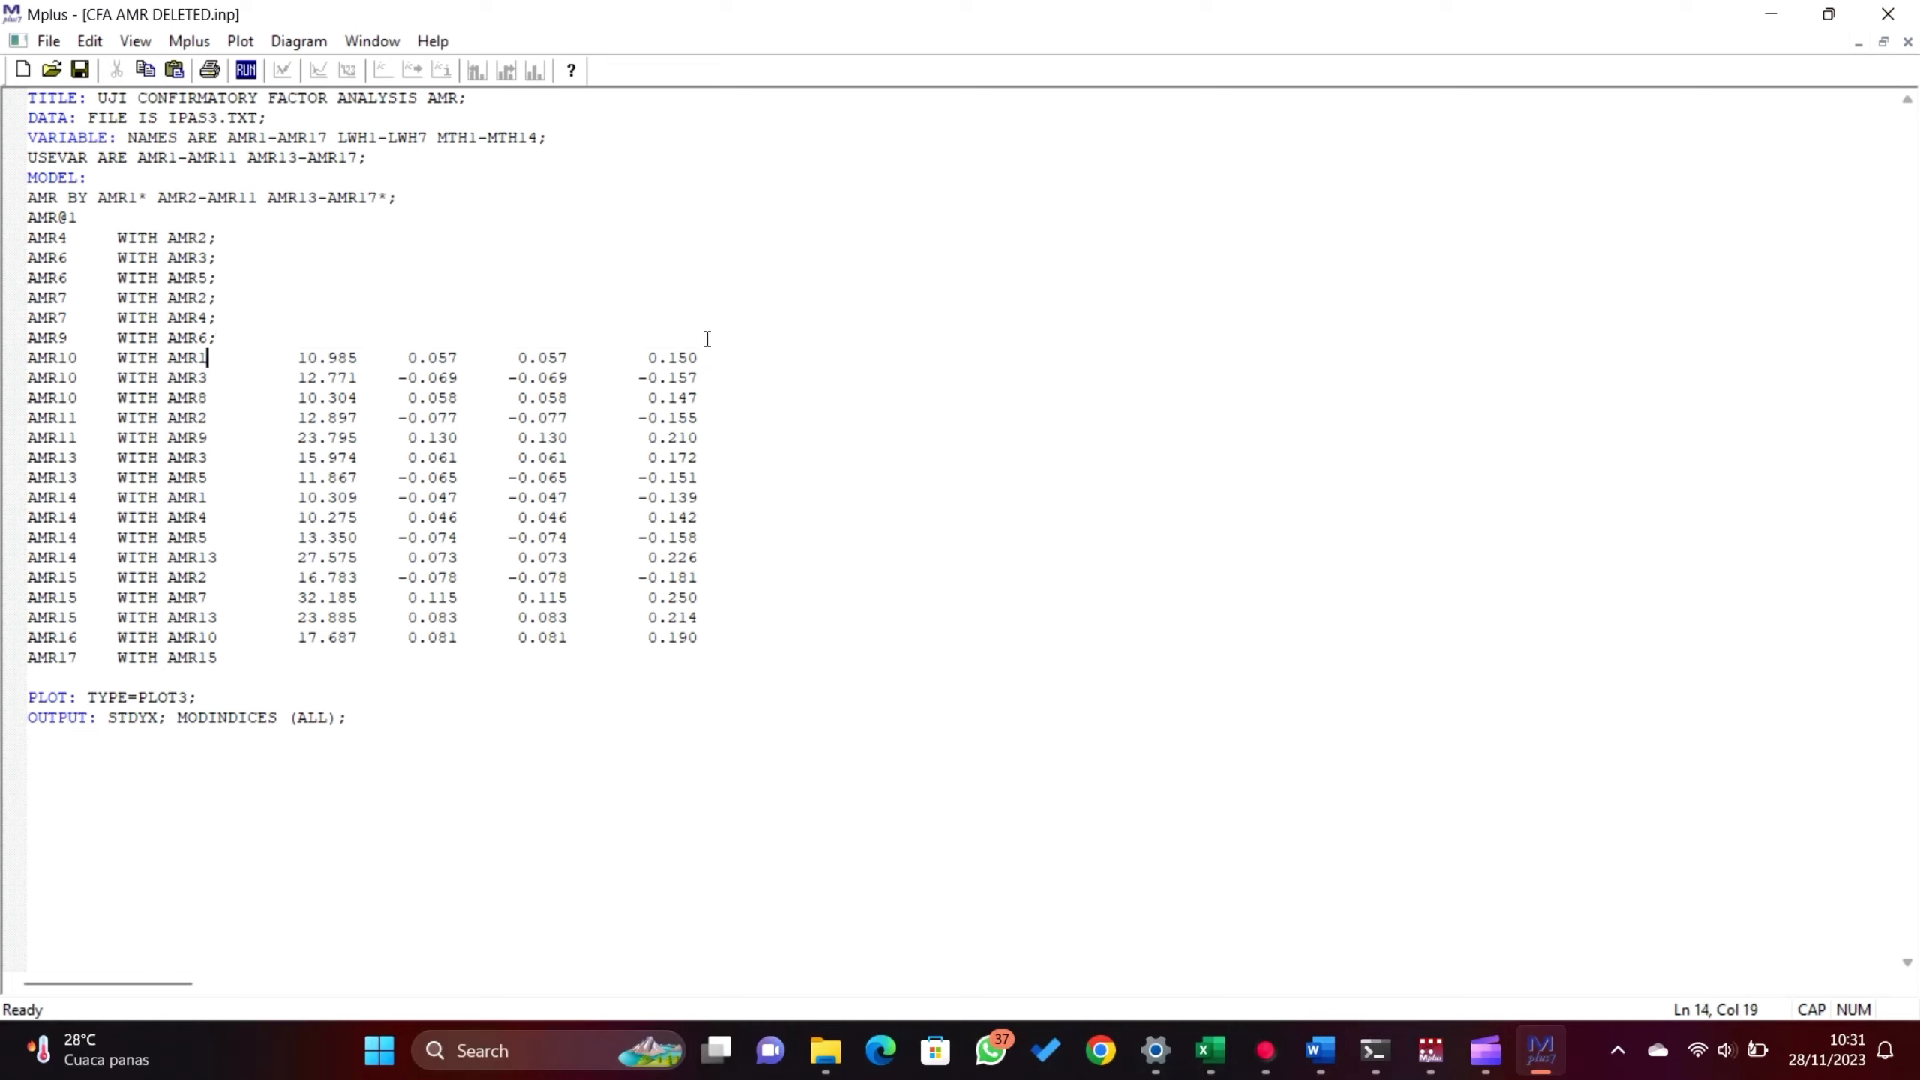
left_click(702, 360, "shift")
type(";")
- Replace the numbers after AMR10 WITH AMR3 and AMR10 WITH AMR8 with semicolons
key("Down")
key("Left")
left_click(701, 372, "shift")
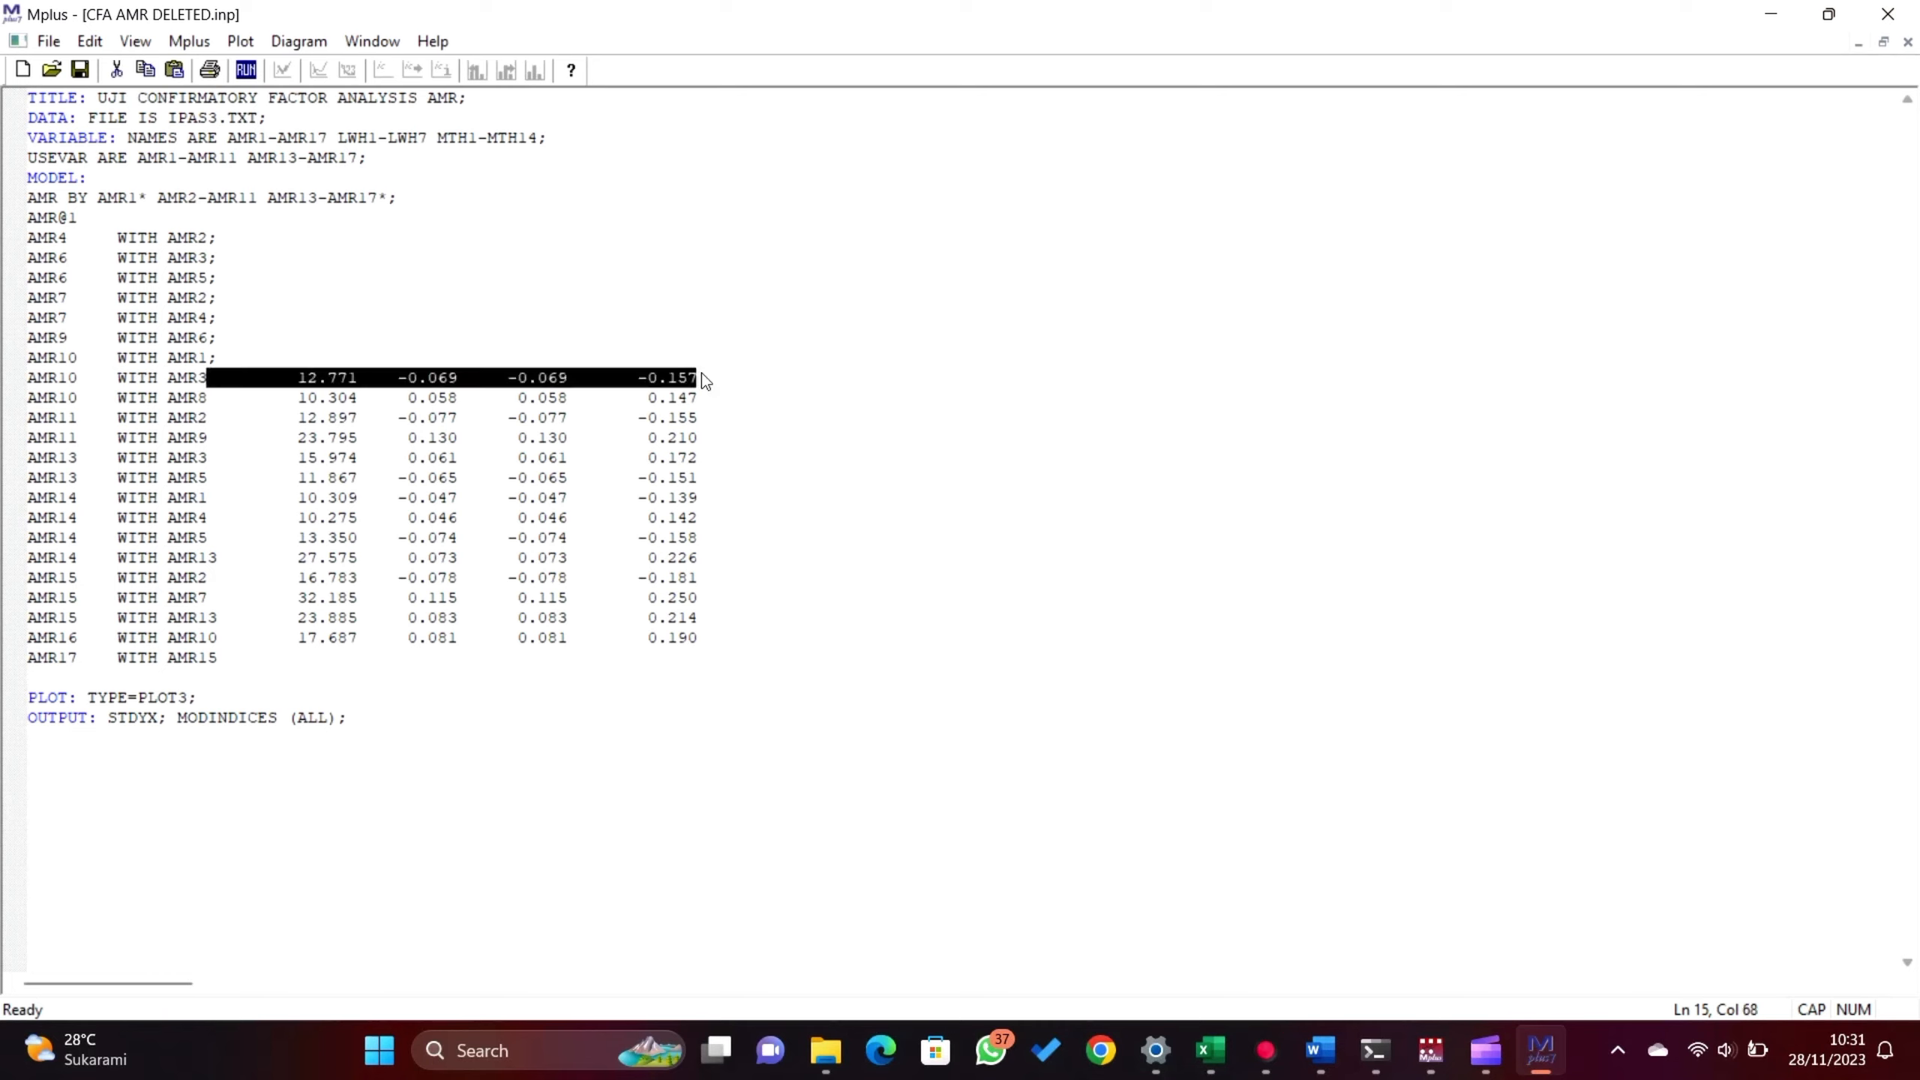
type(";")
key("Down")
key("Left")
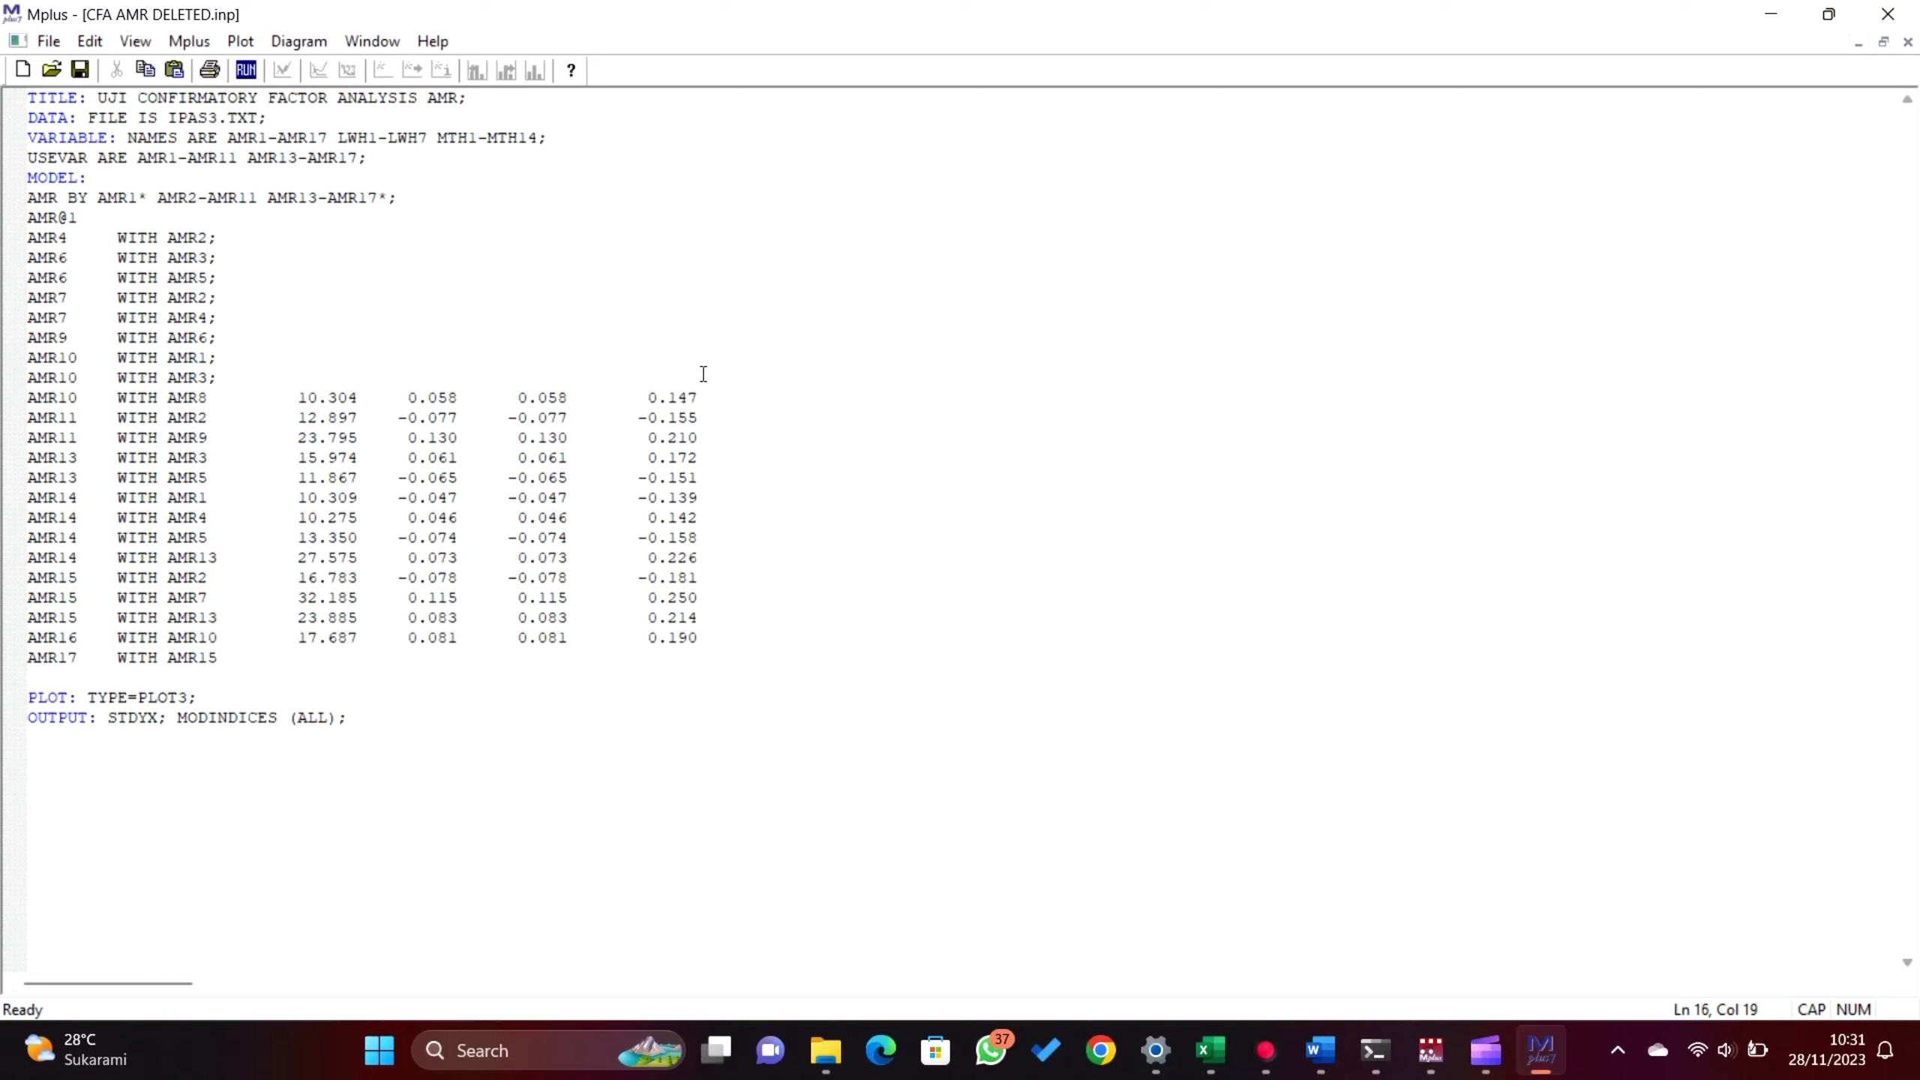
left_click(719, 399, "shift")
type(";")
- Replace the numbers after AMR11 WITH AMR2 and AMR11 WITH AMR9 with semicolons
key("Down")
key("Left")
left_click(696, 423, "shift")
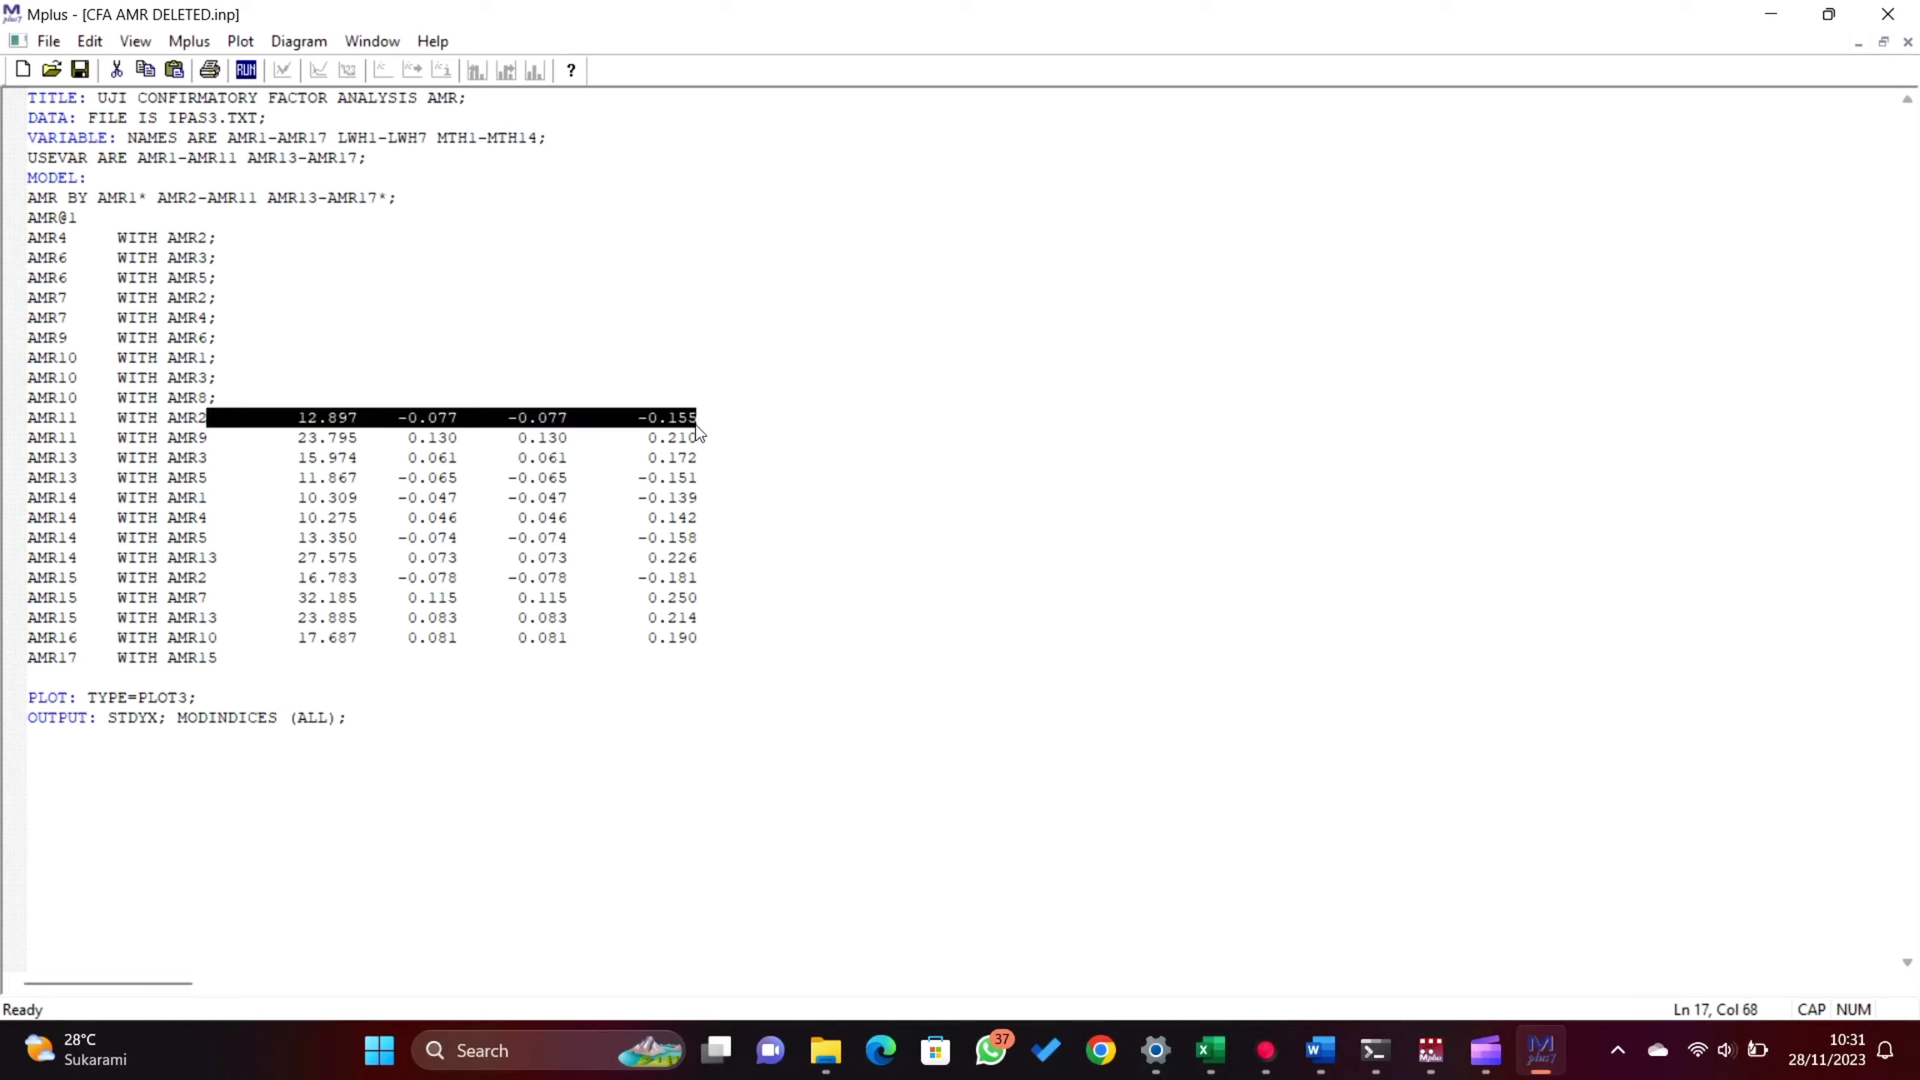
type(";")
key("Down")
key("Left")
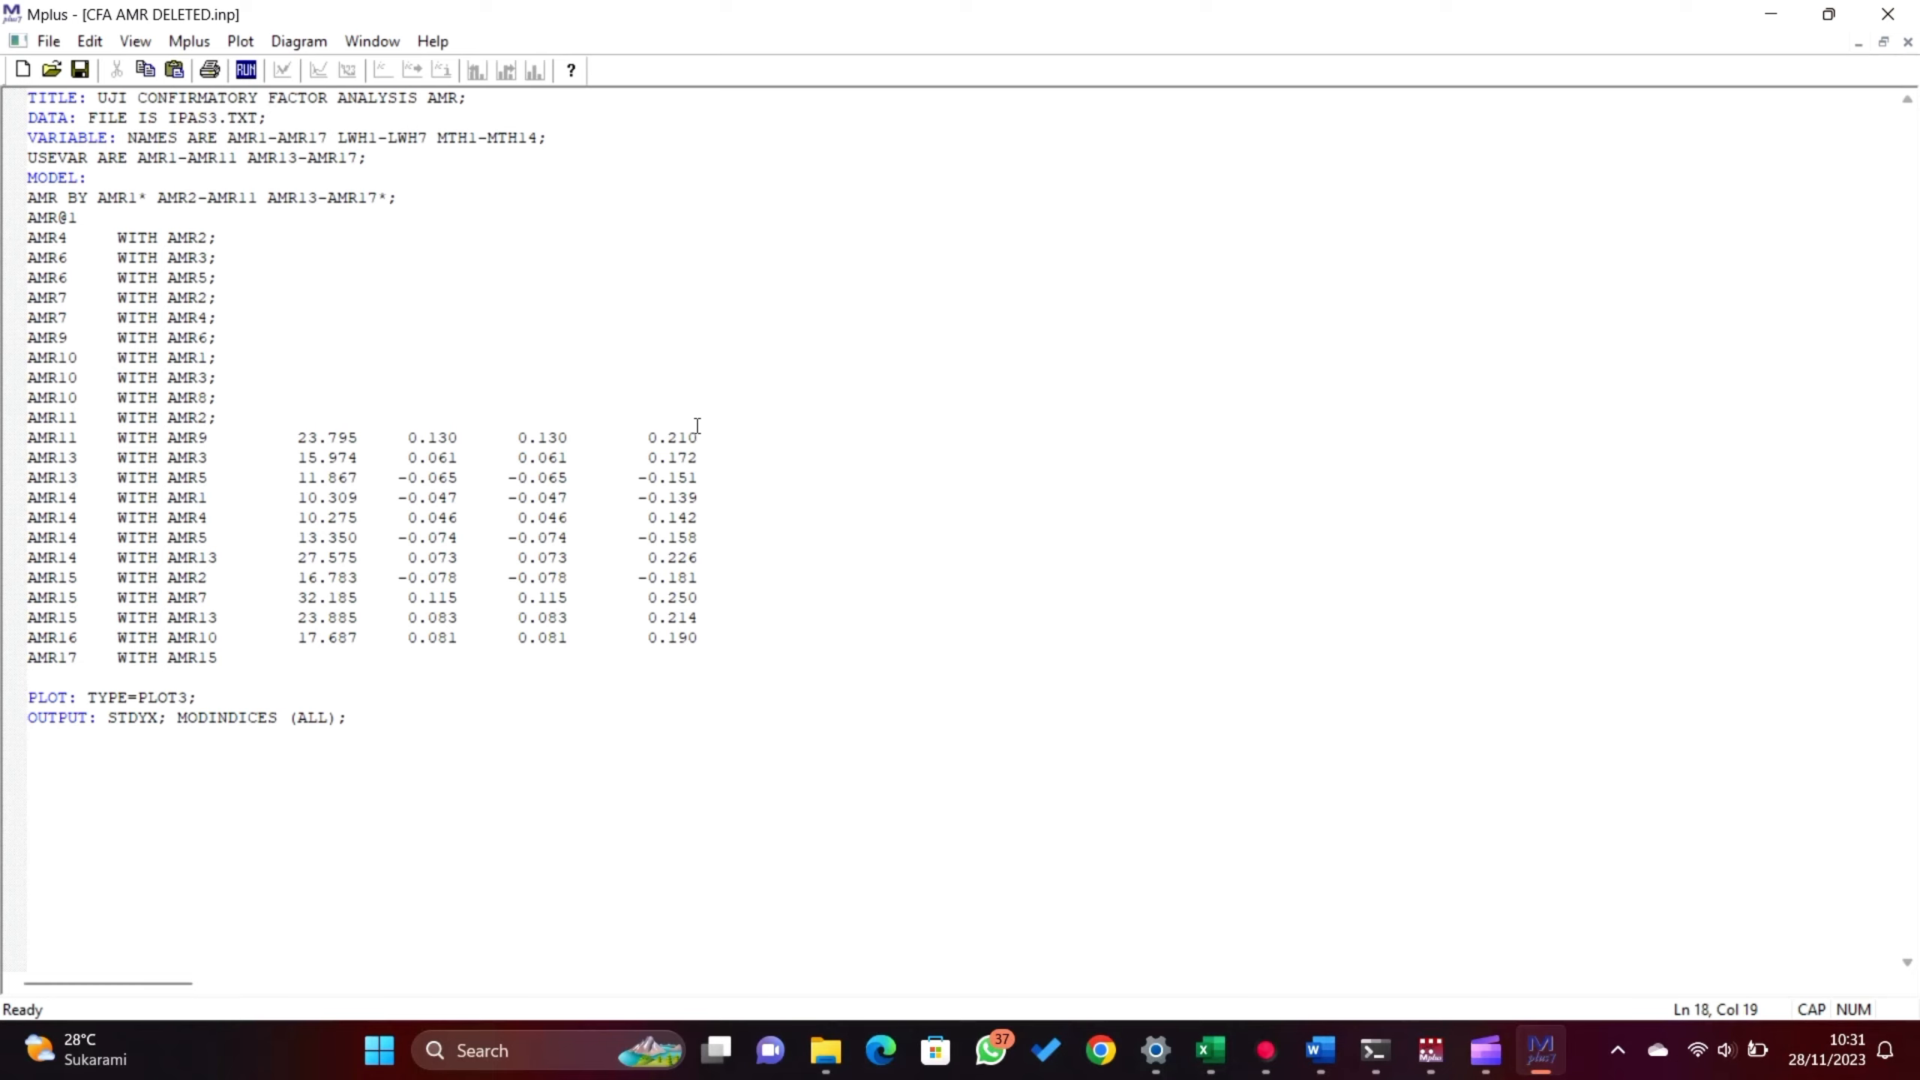
key("shift+Up")
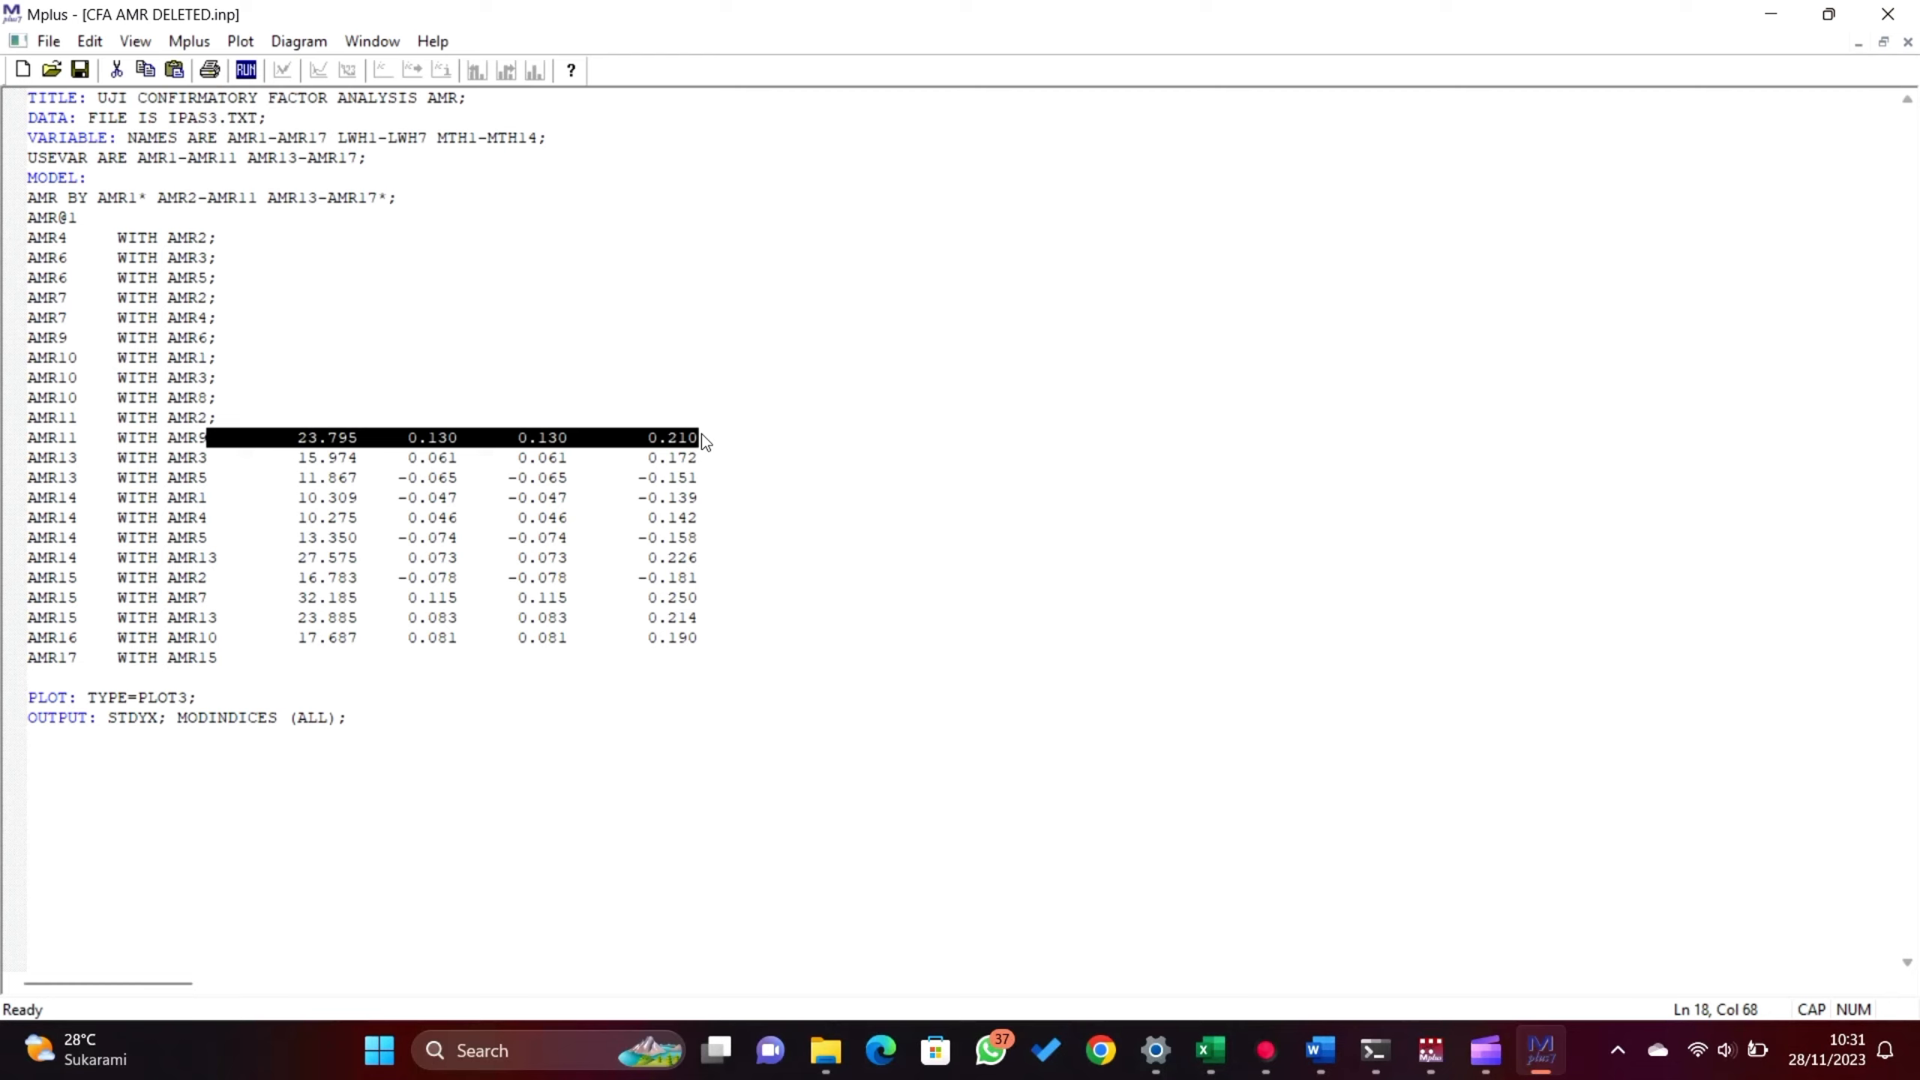
type(";")
- Replace the numbers after AMR13 WITH AMR3 and AMR13 WITH AMR5 with semicolons
key("Down")
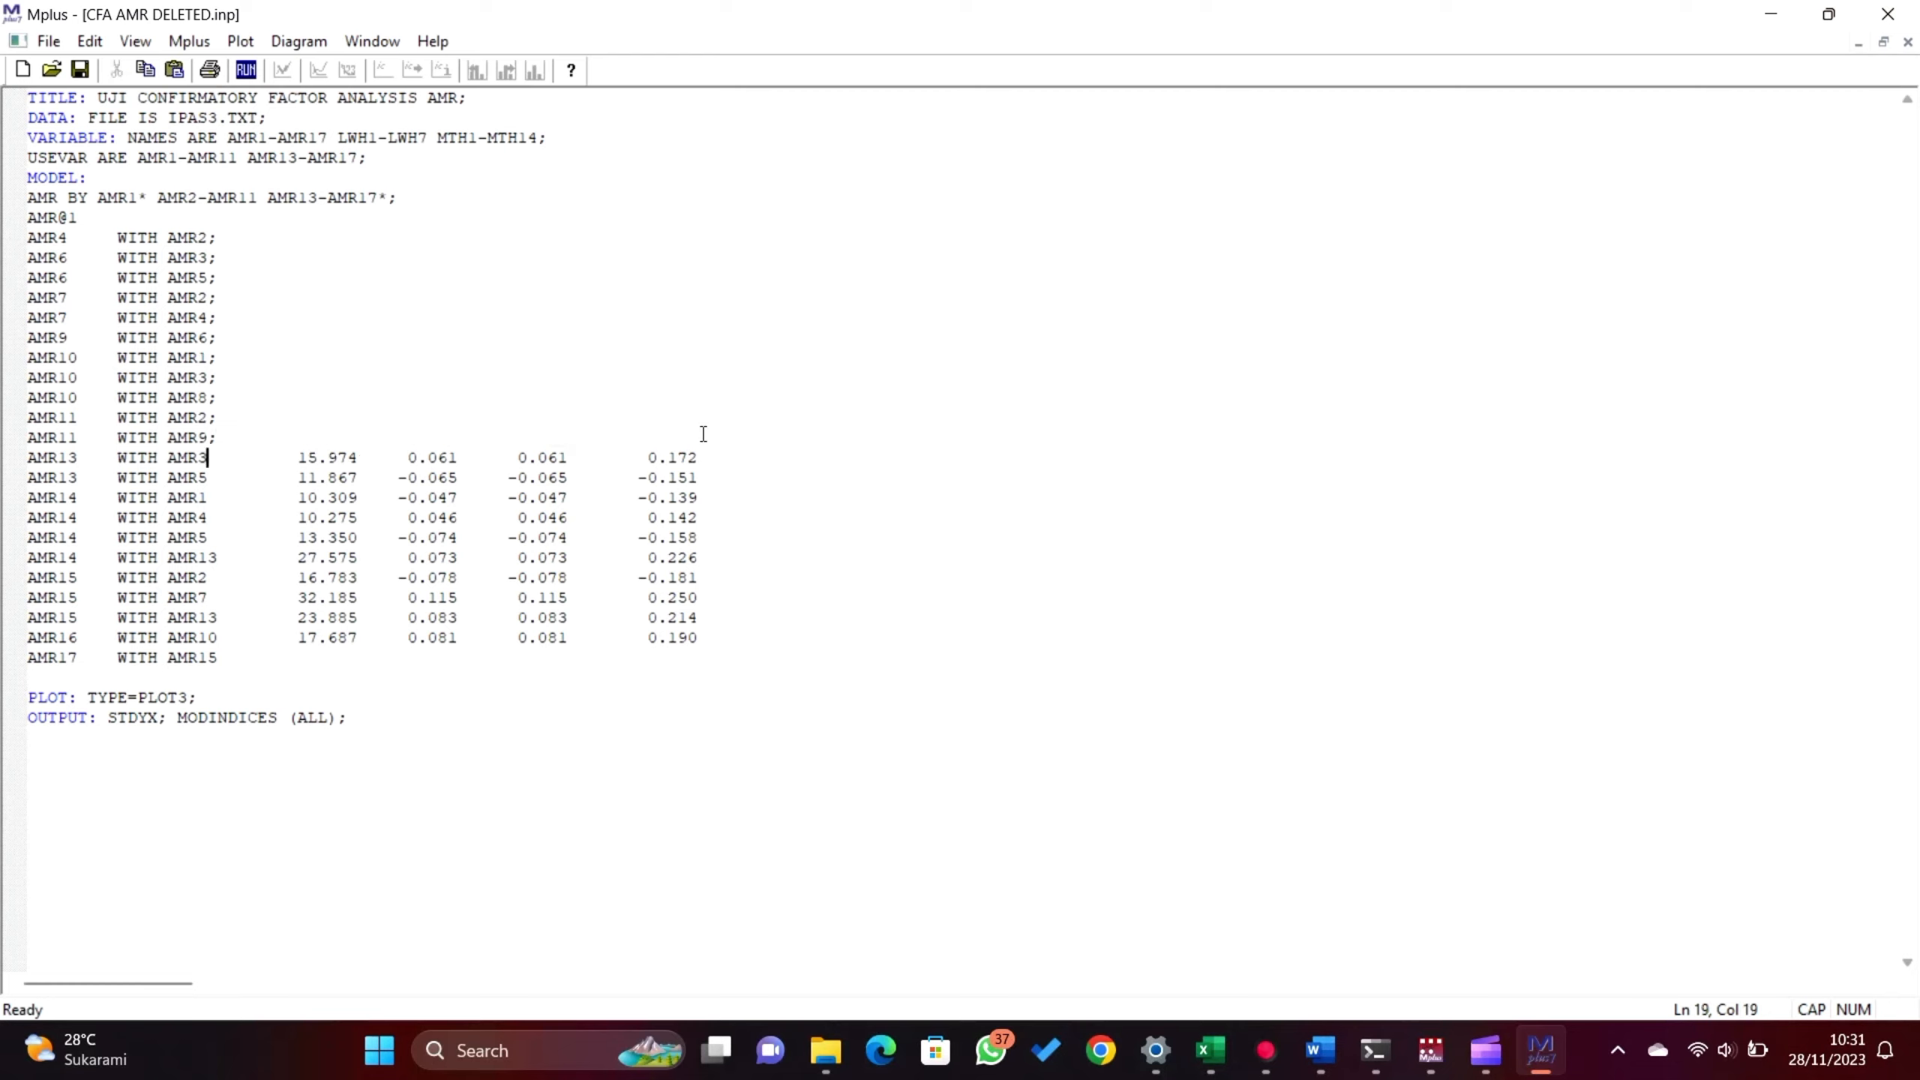
key("shift+End")
type(";")
key("Down")
key("Left")
key("shift+End")
type(";")
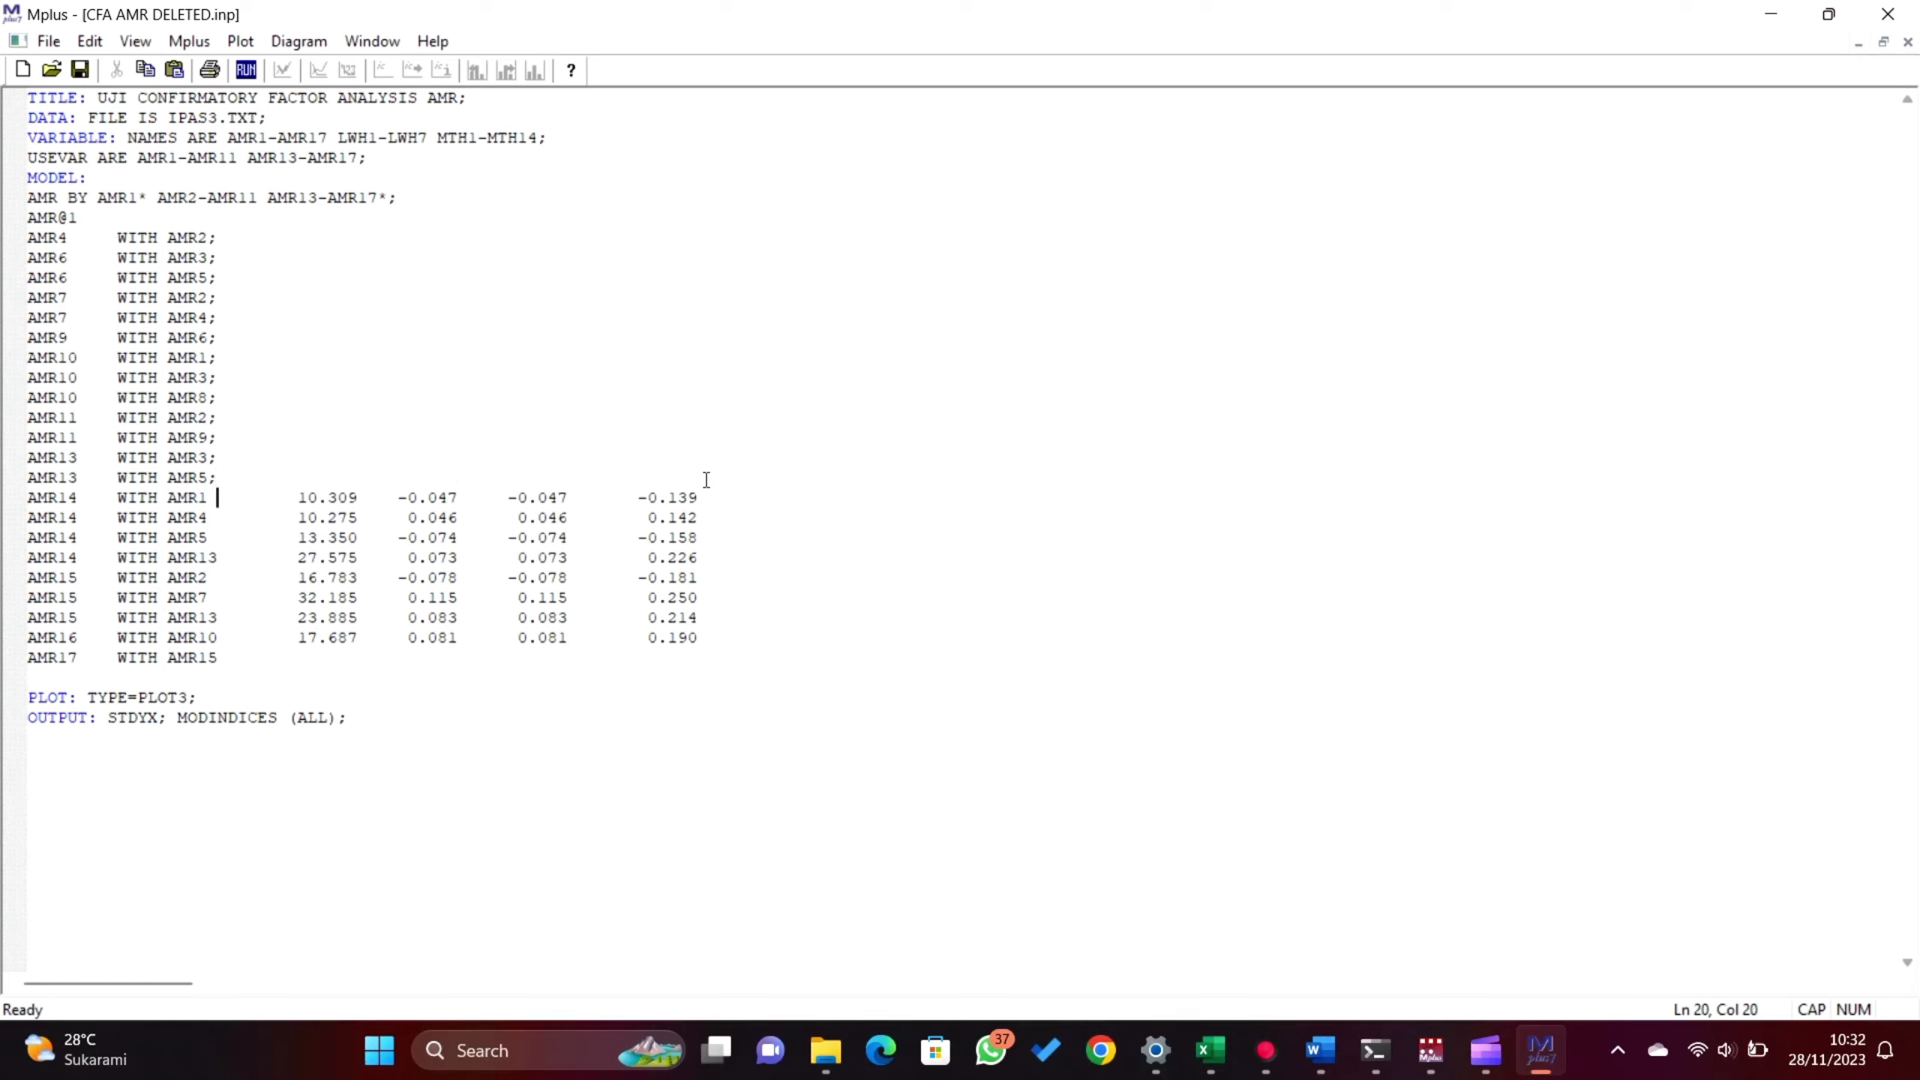
- Replace the numbers after AMR14 WITH AMR1 and AMR14 WITH AMR4 with semicolons
key("Down")
key("shift+End")
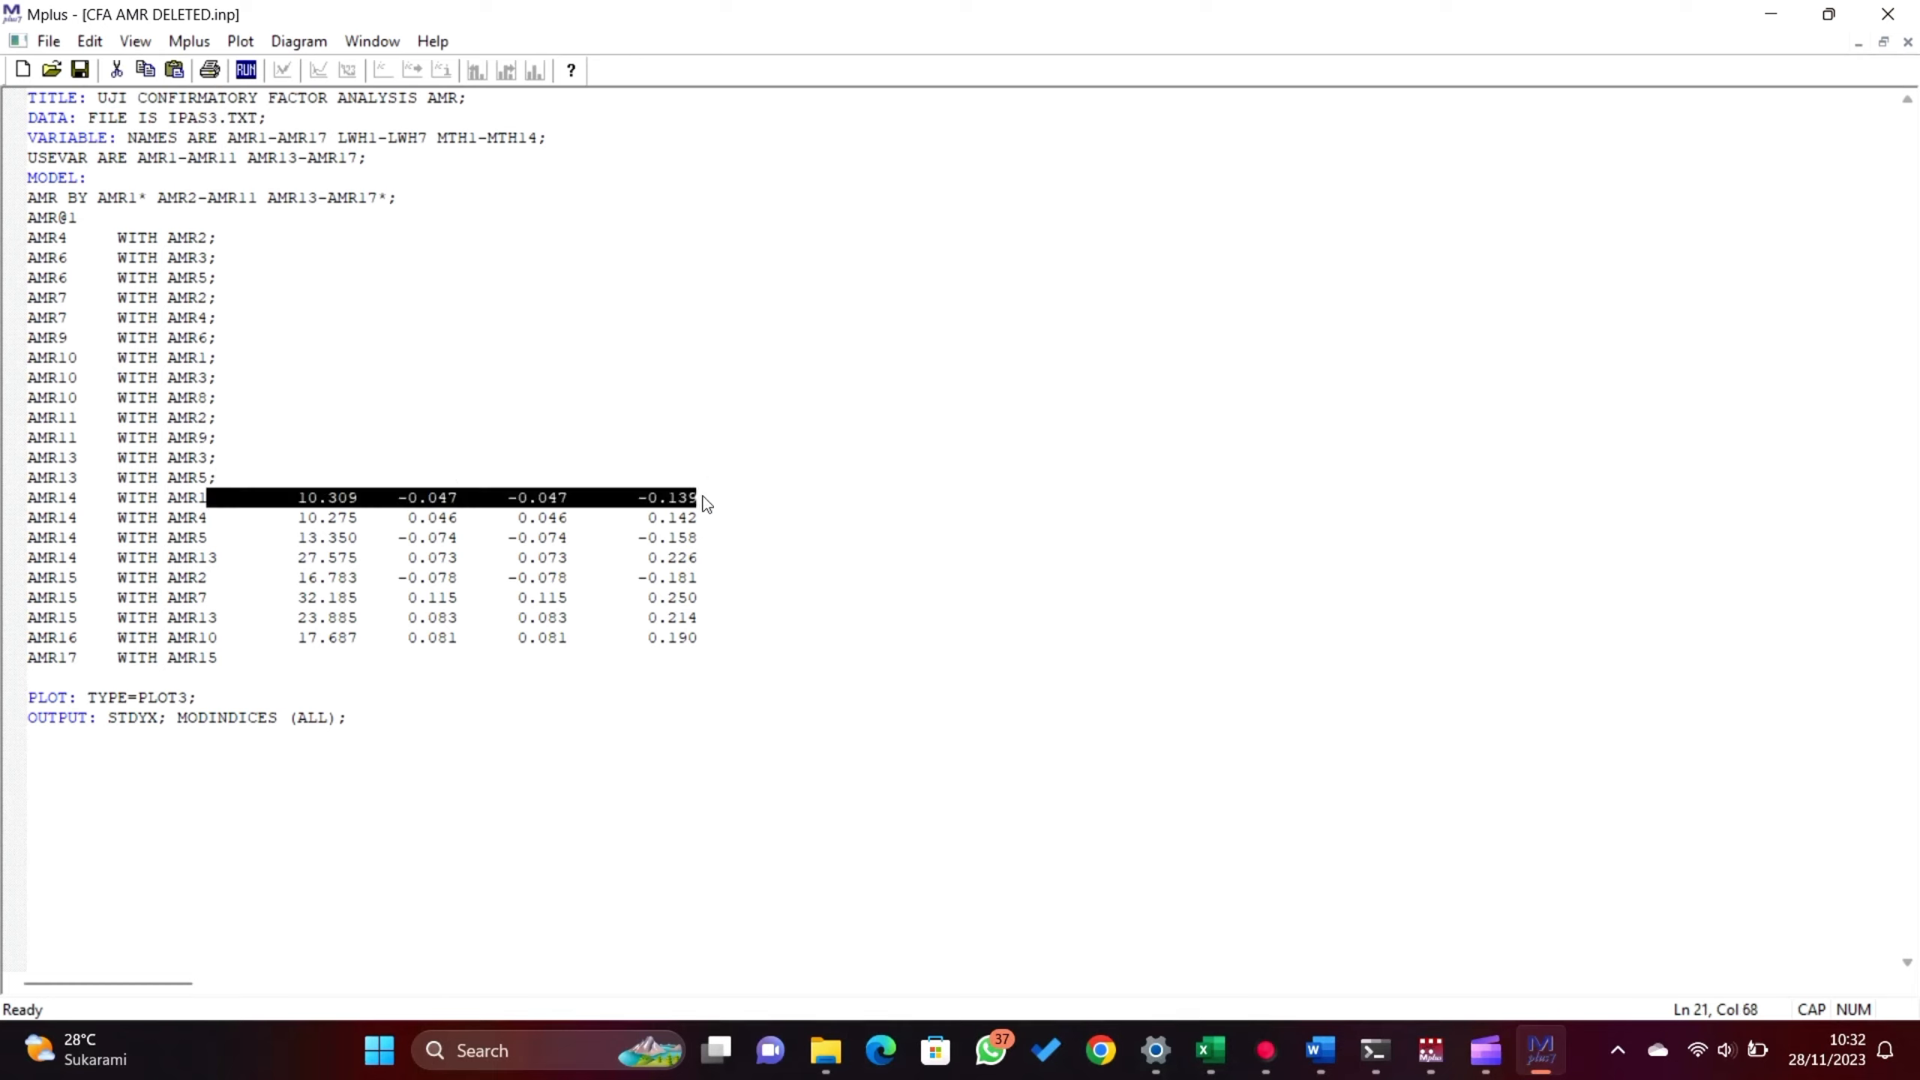
type(";")
key("Down")
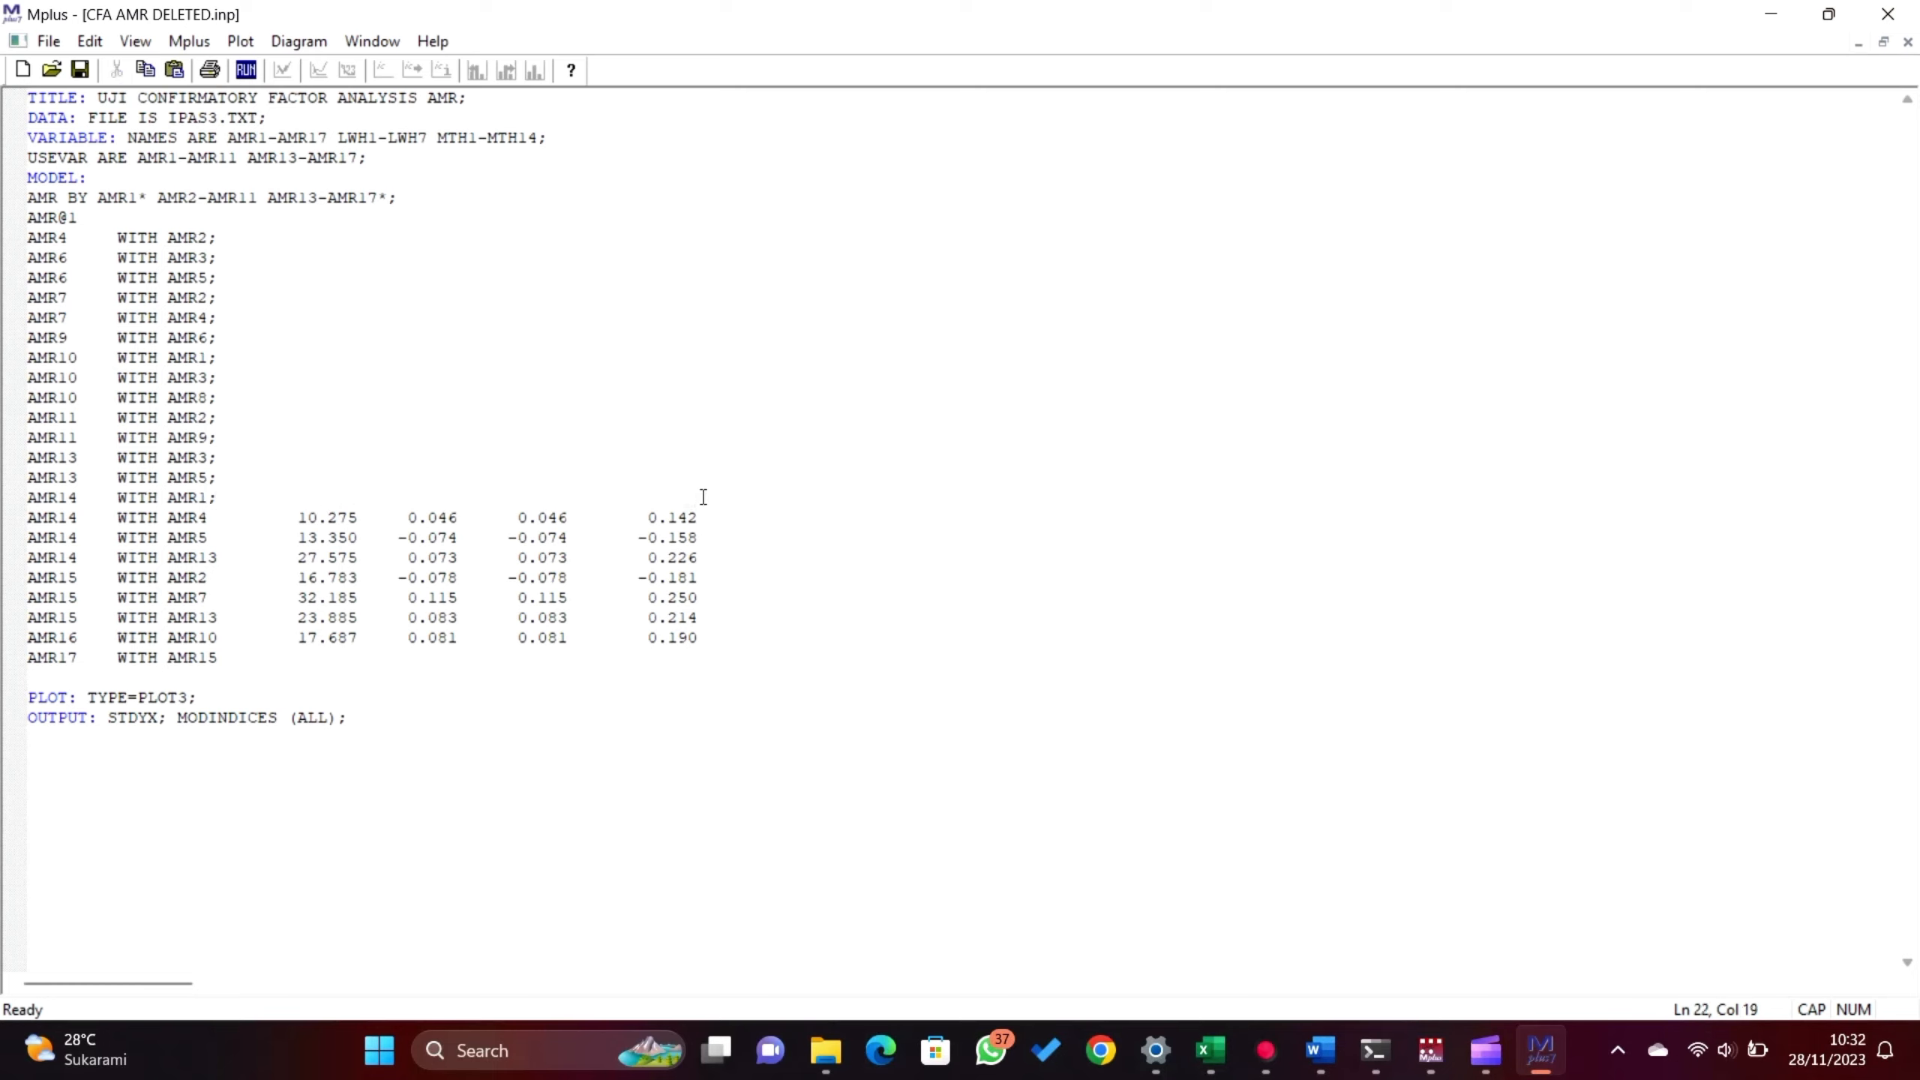
key("shift+End")
type(";")
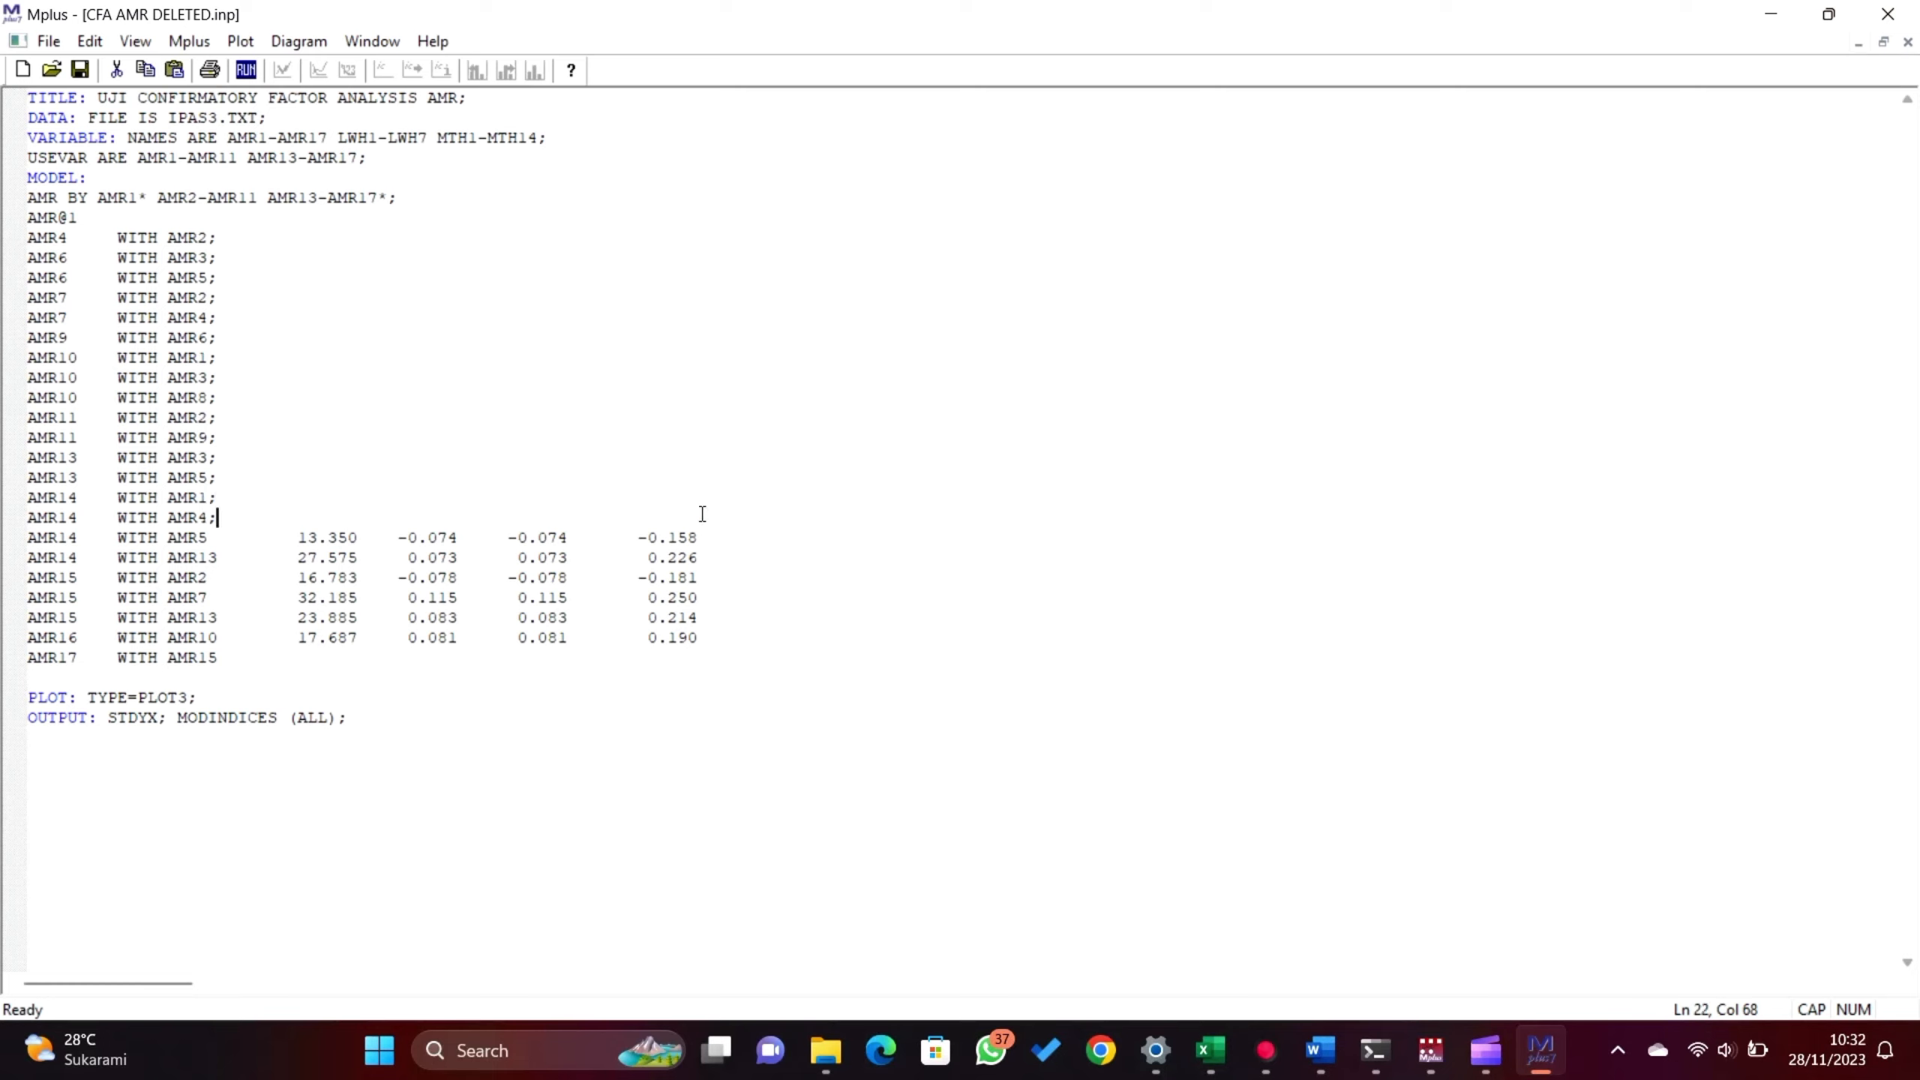
- Replace the numbers after AMR14 WITH AMR5 and AMR14 WITH AMR13 with semicolons
key("Down")
key("shift+Down")
left_click(711, 534)
left_click(216, 537, "shift")
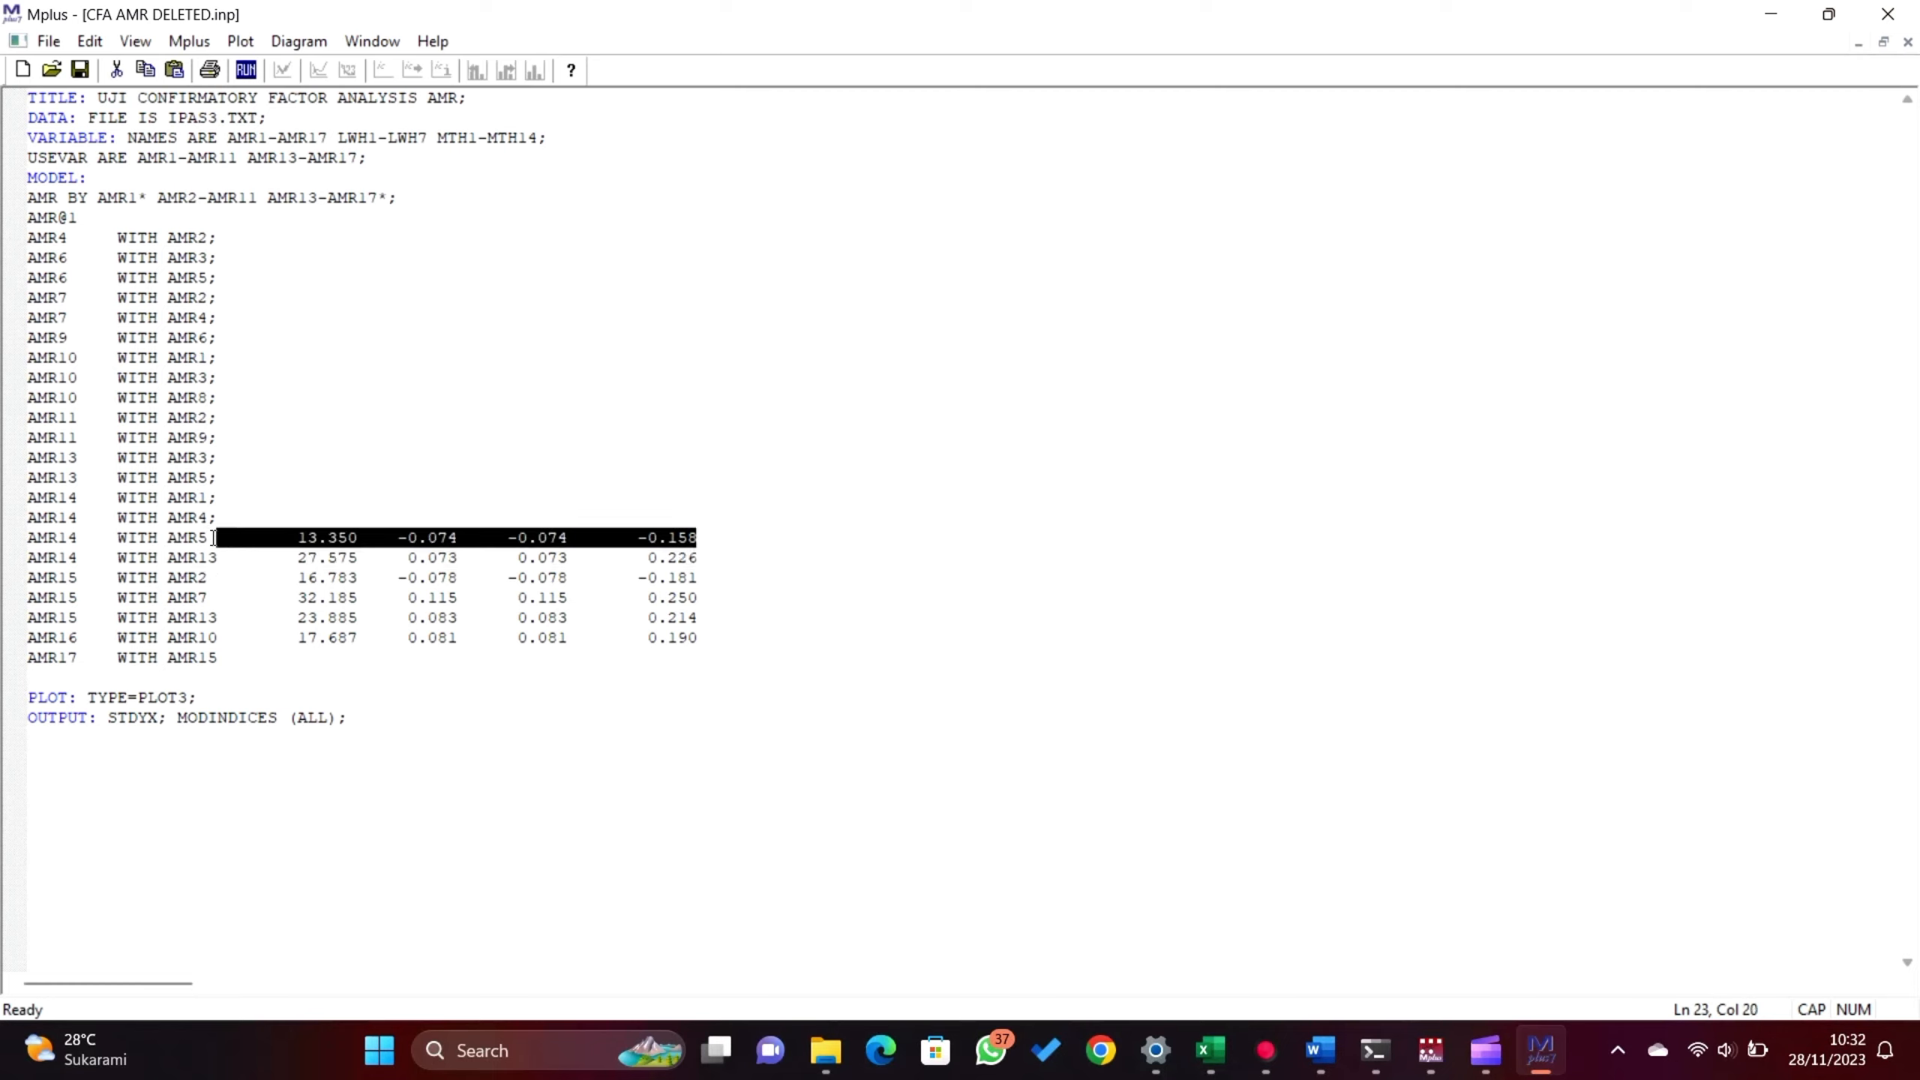
key("Delete")
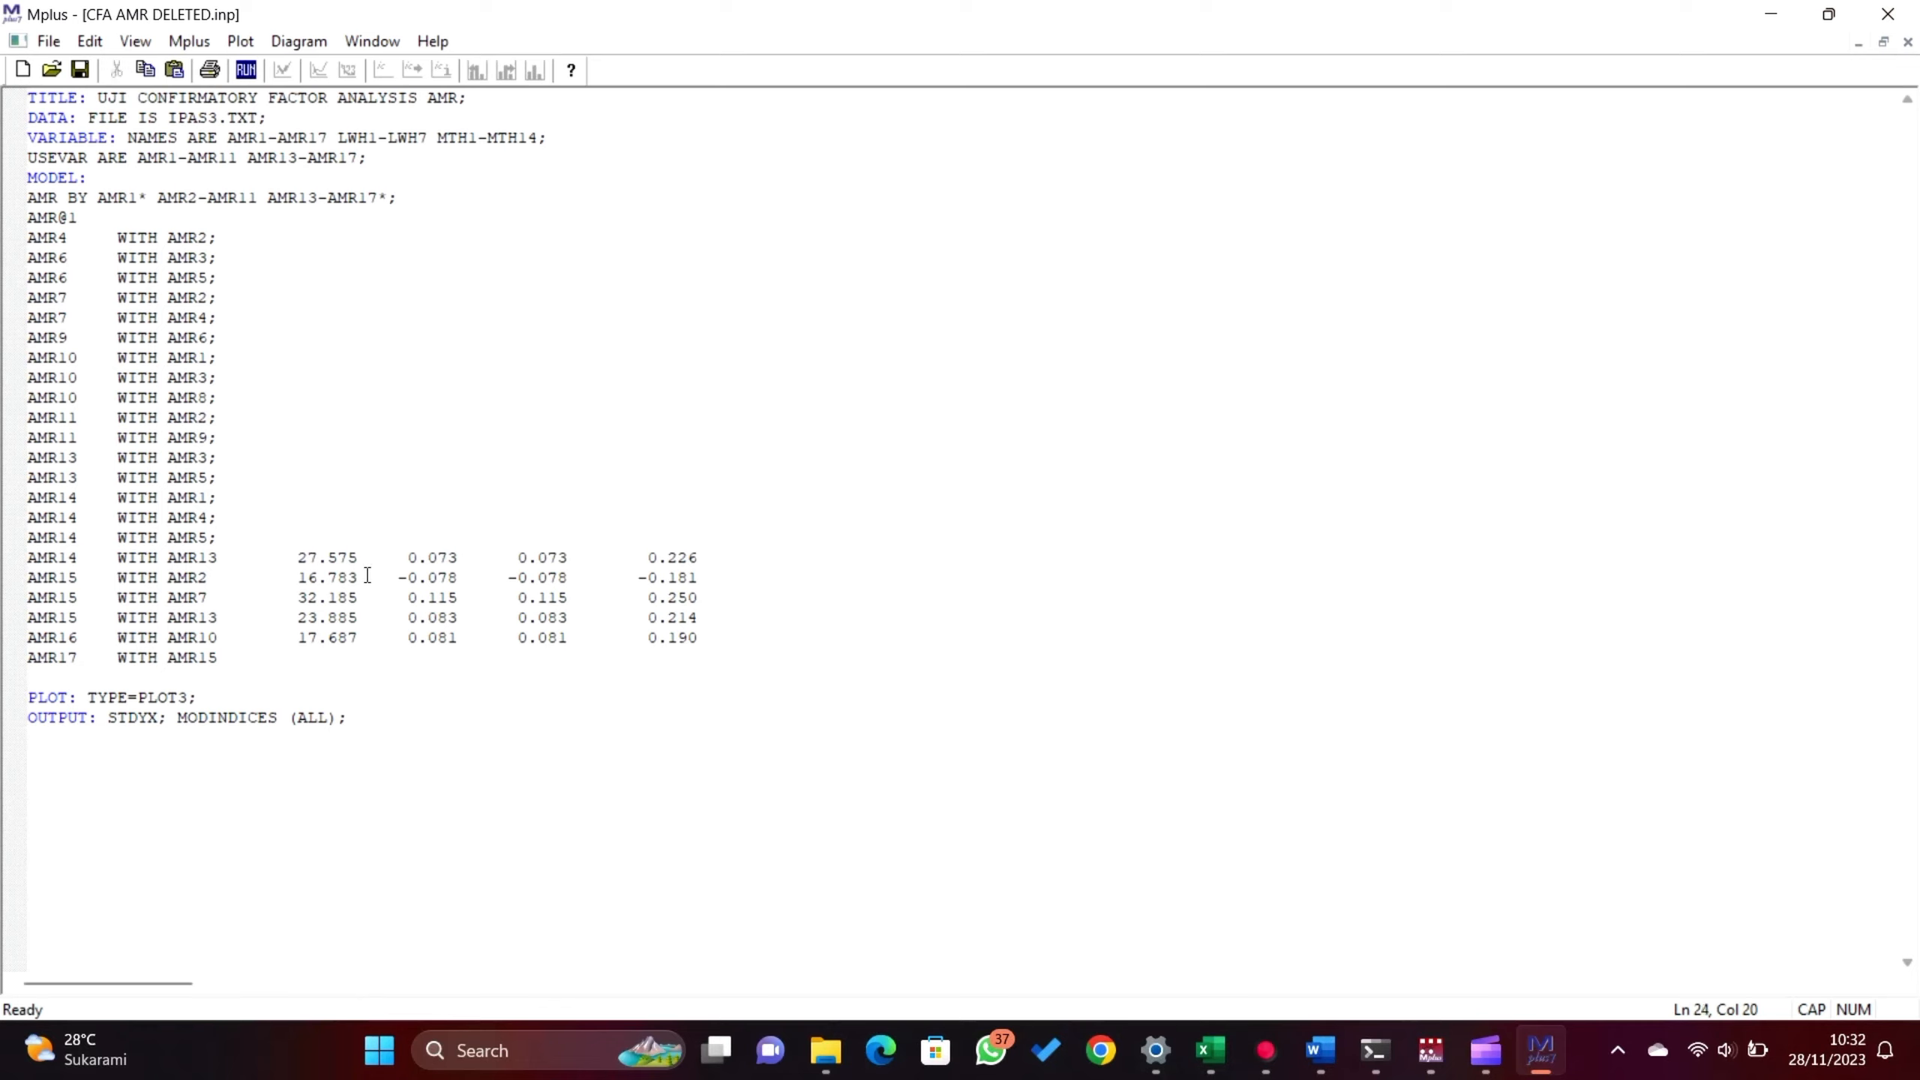
left_click(703, 558, "shift")
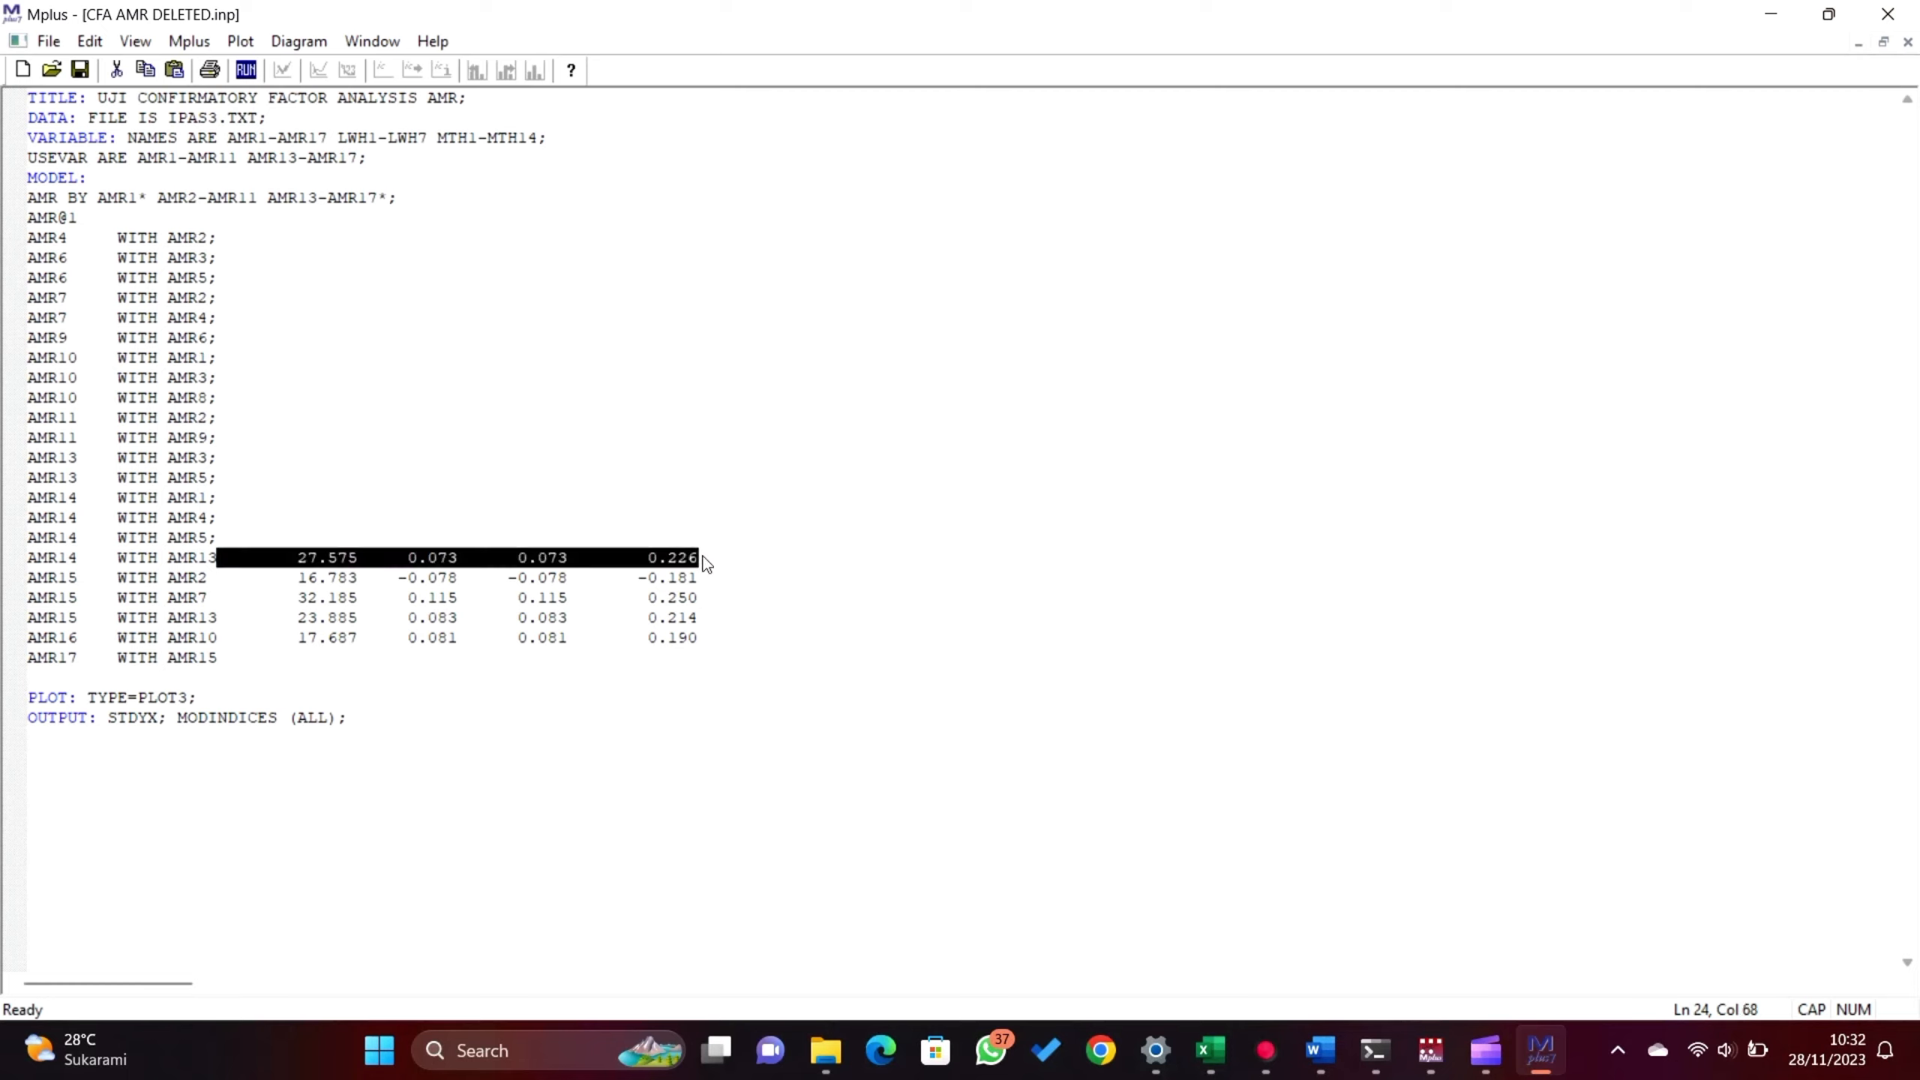
type(";")
- Replace the numbers after the AMR15 WITH AMR2, AMR7 and AMR13 statements with semicolons
key("Left")
key("Left")
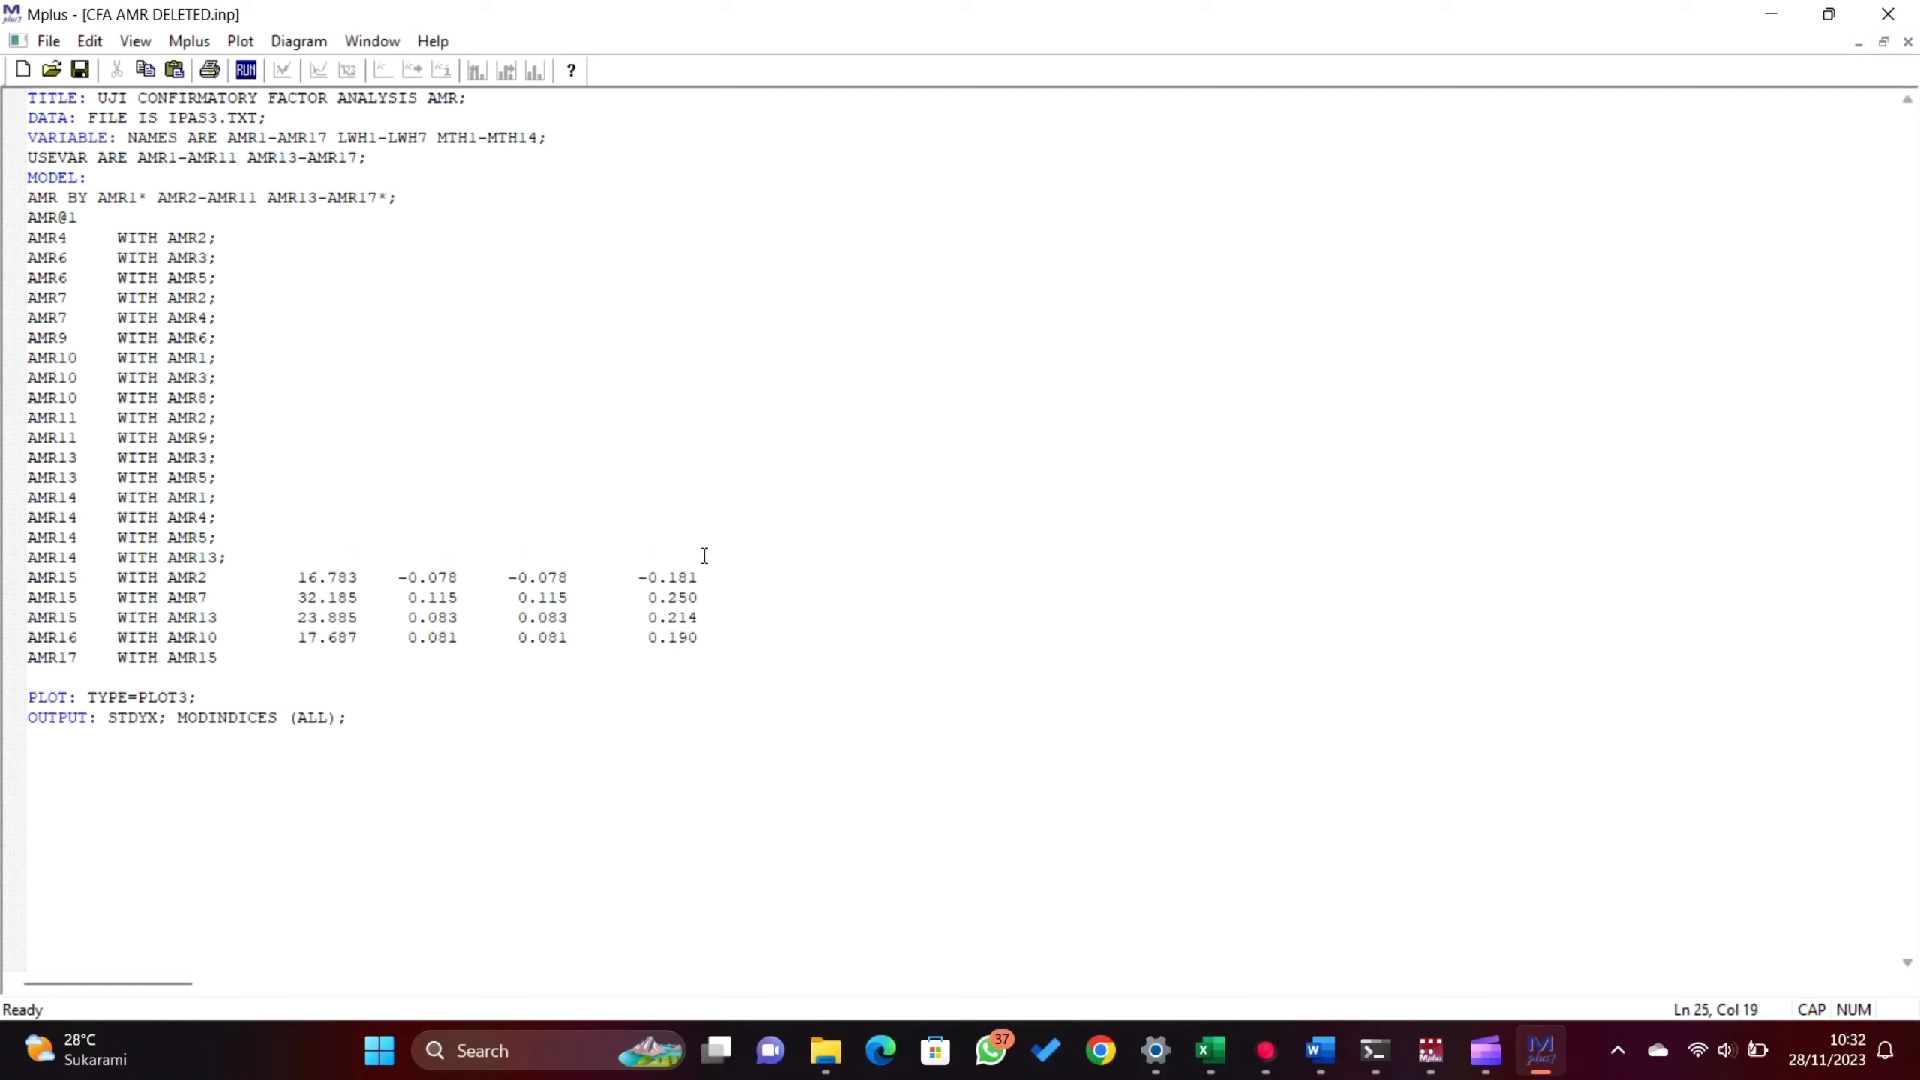
left_click(710, 583, "shift")
type(";")
key("Down")
left_click(702, 605, "shift")
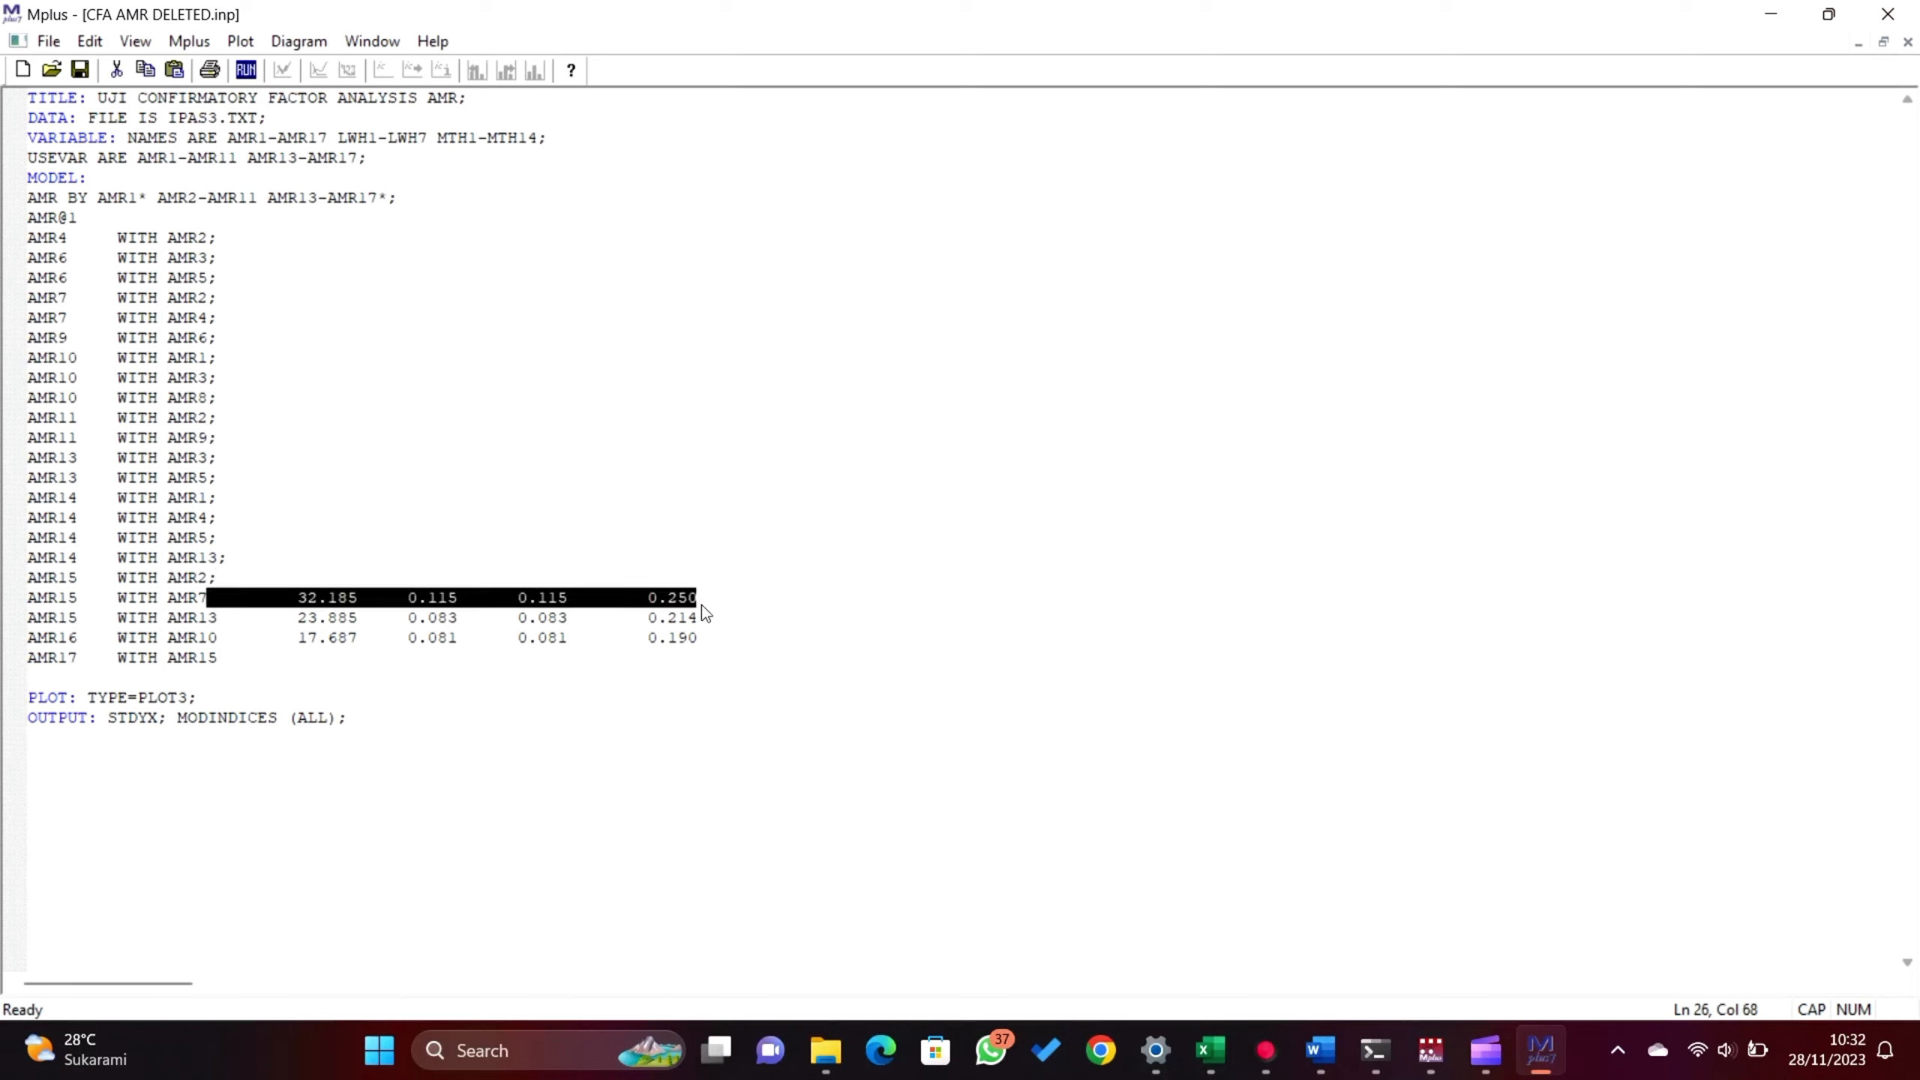
type(";")
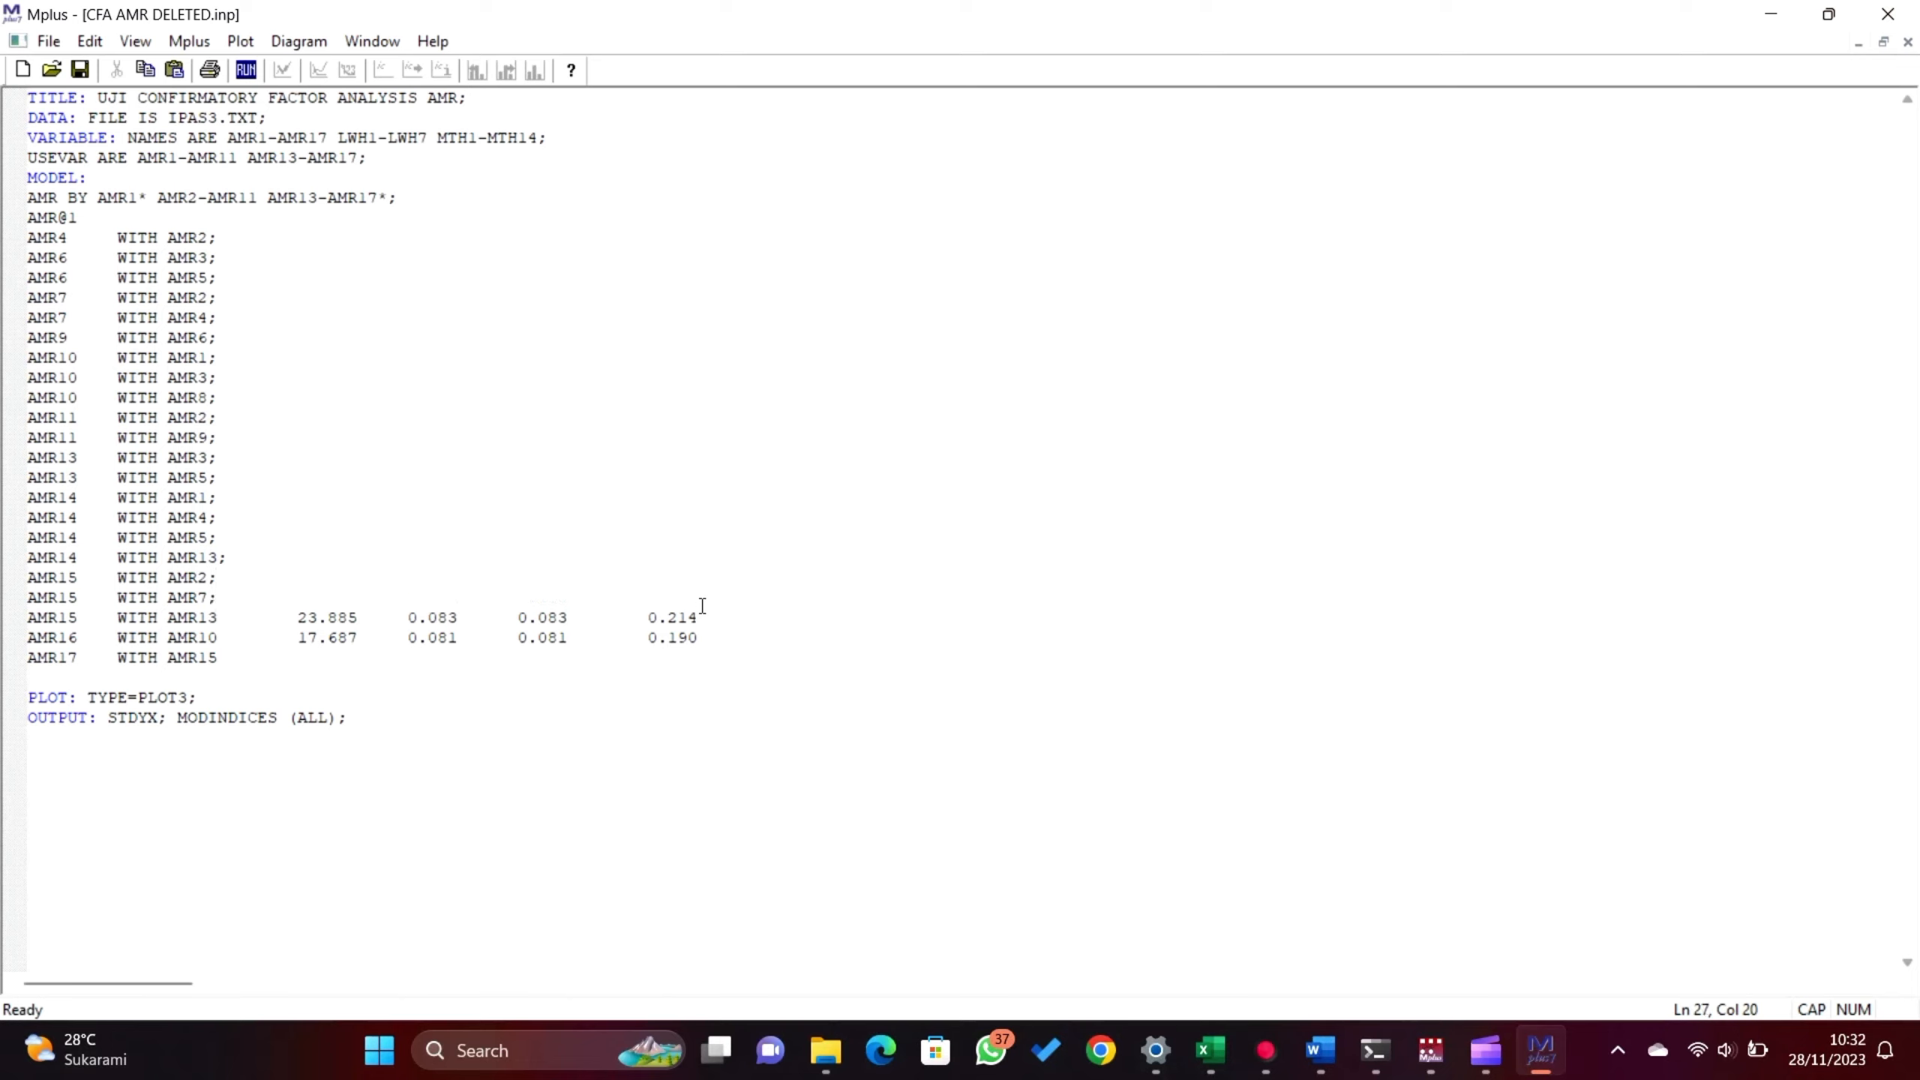
left_click(700, 616, "shift")
type(";")
- Replace the numbers after AMR16 WITH AMR10 with a semicolon and end AMR17 WITH AMR15 with a semicolon
key("Down")
left_click(710, 638, "shift")
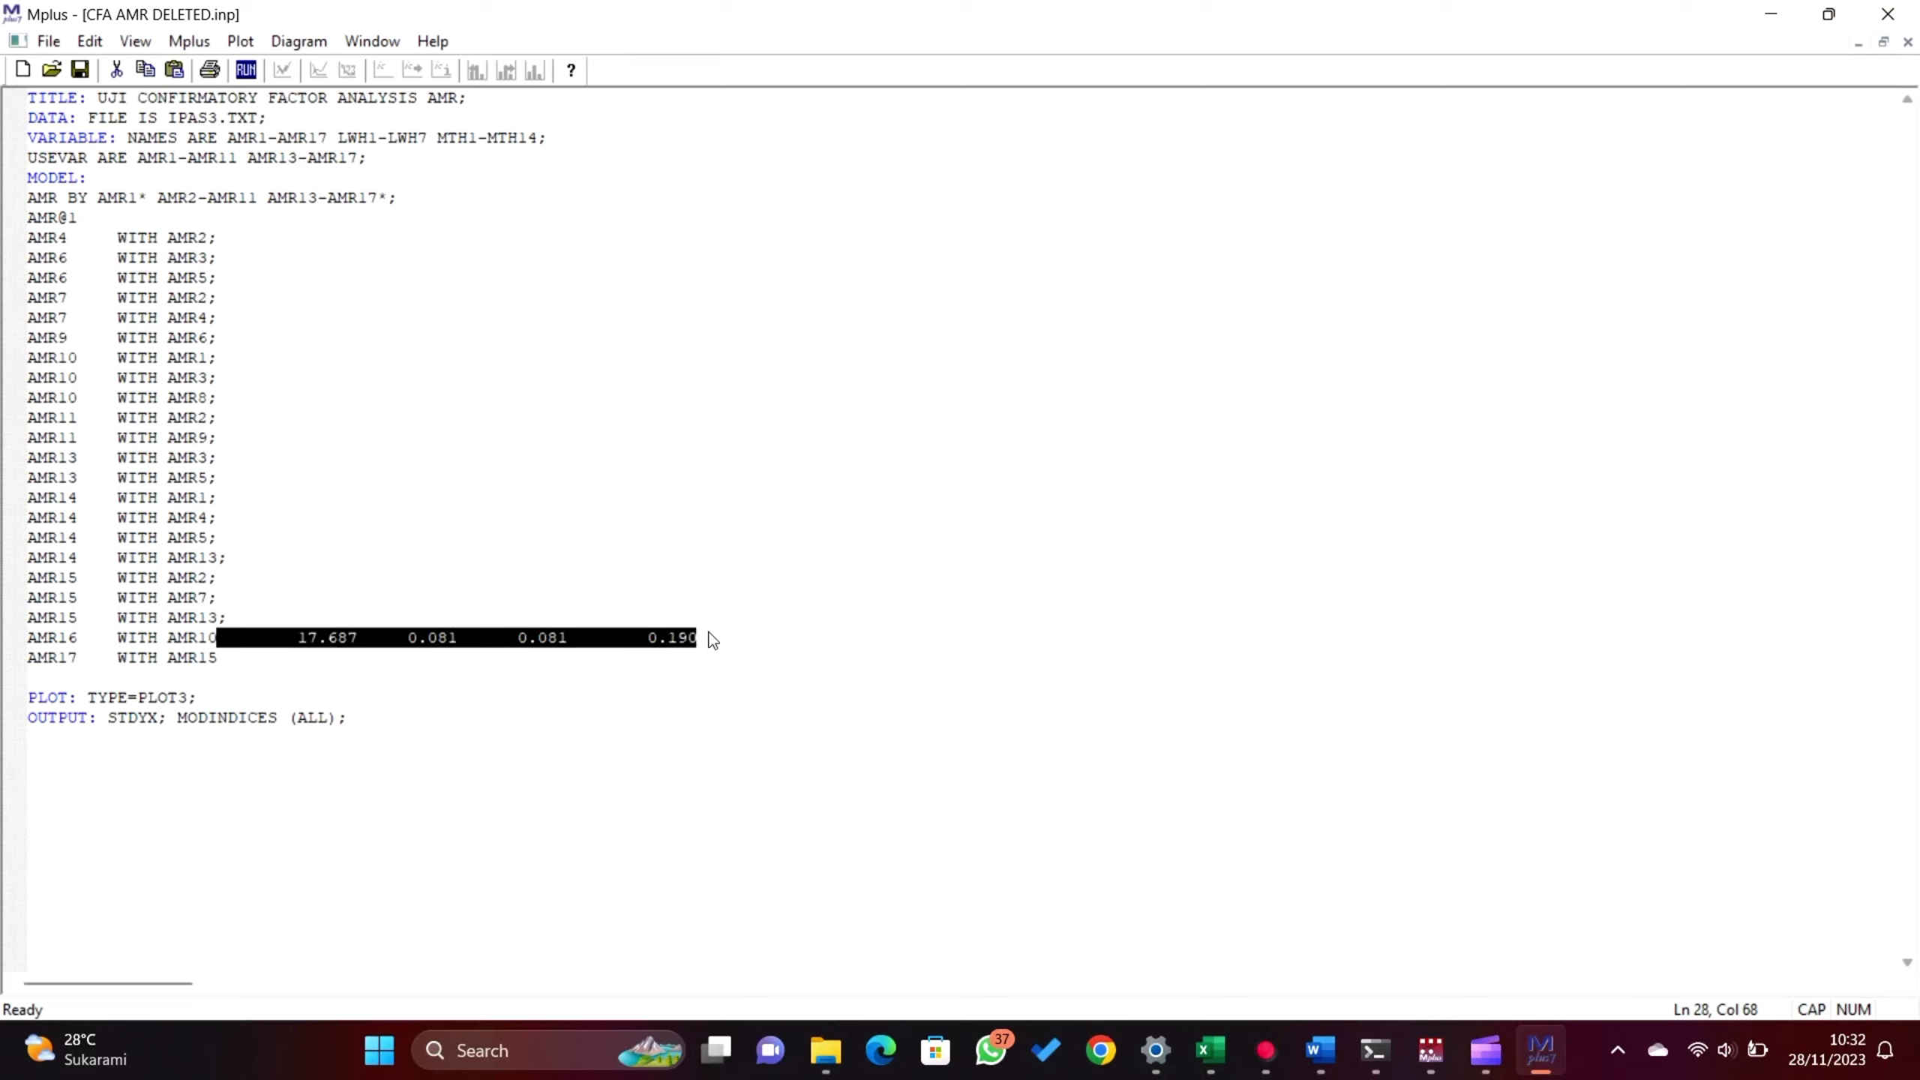
type(";")
key("Down")
type(";")
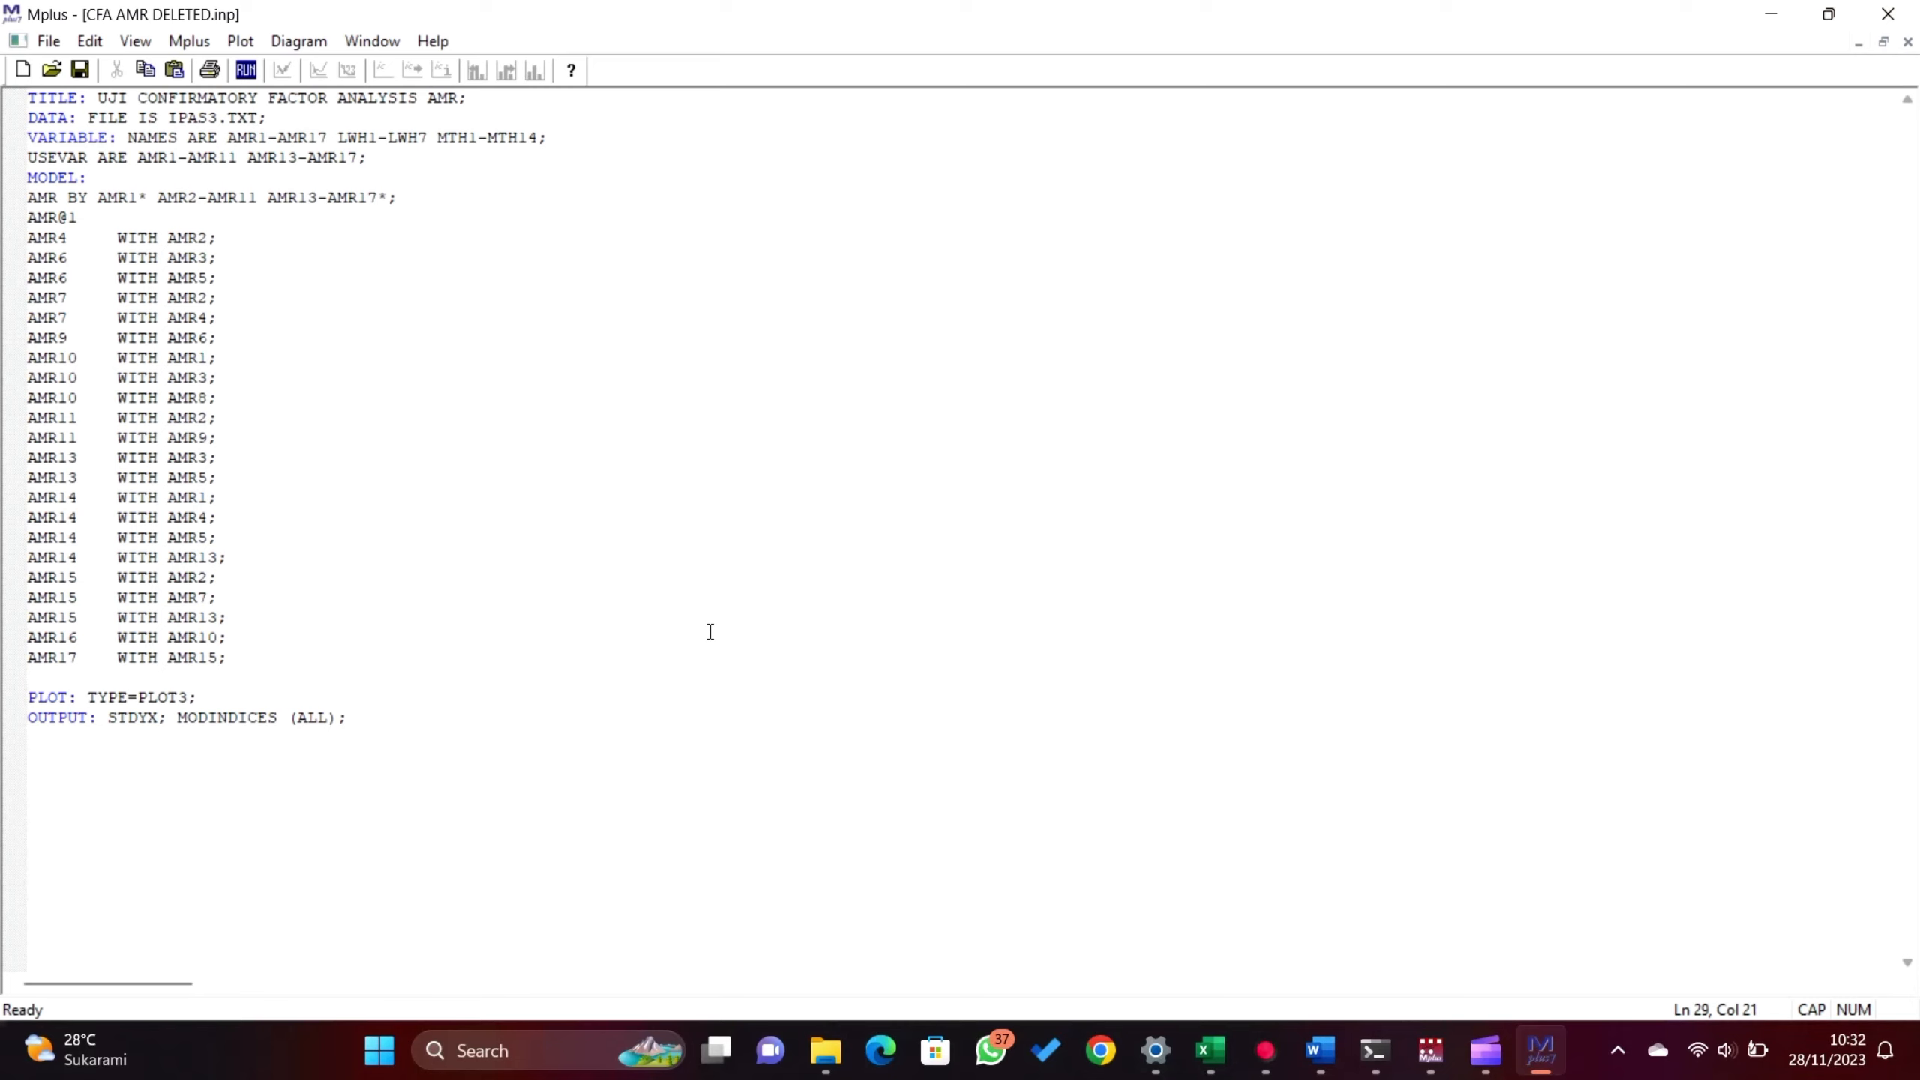
- Save the edited input as a new file named CFA AMR DELETED MOD
left_click(89, 40)
left_click(51, 44)
left_click(50, 44)
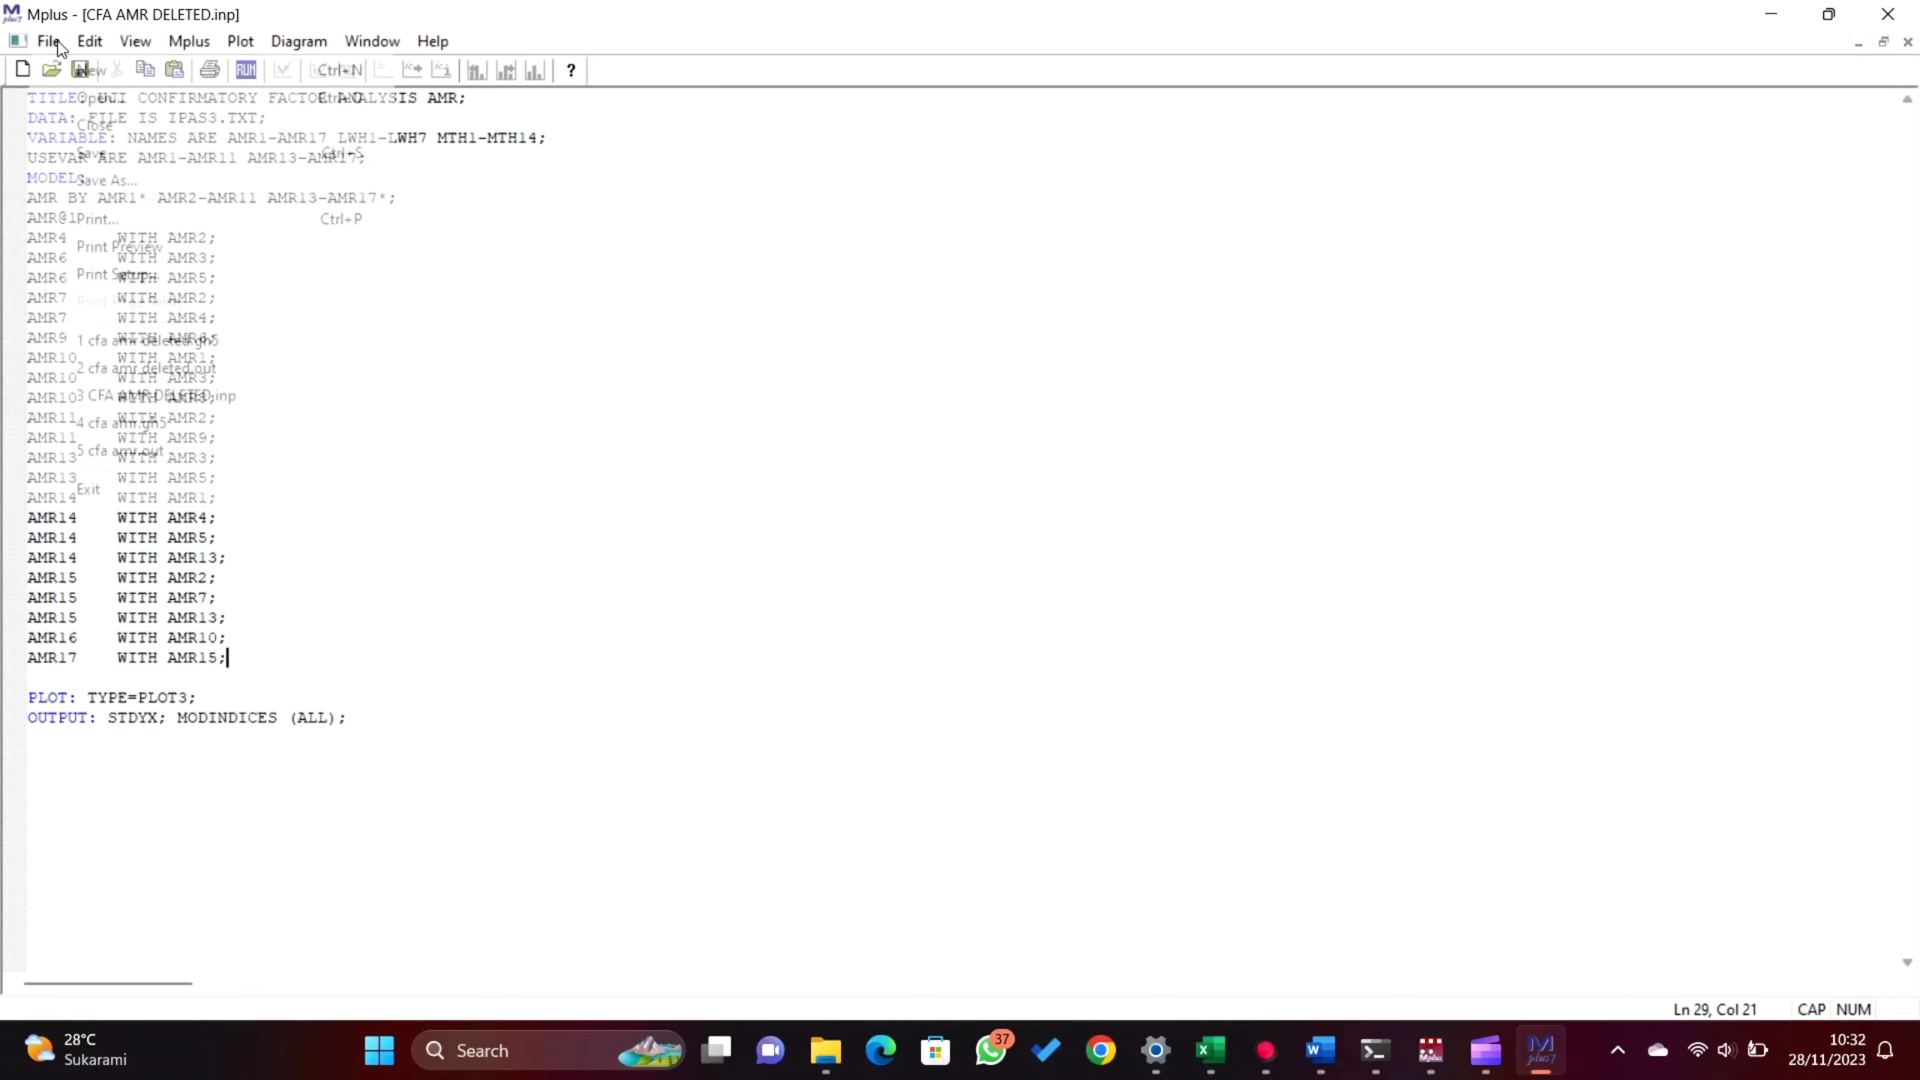
left_click(114, 179)
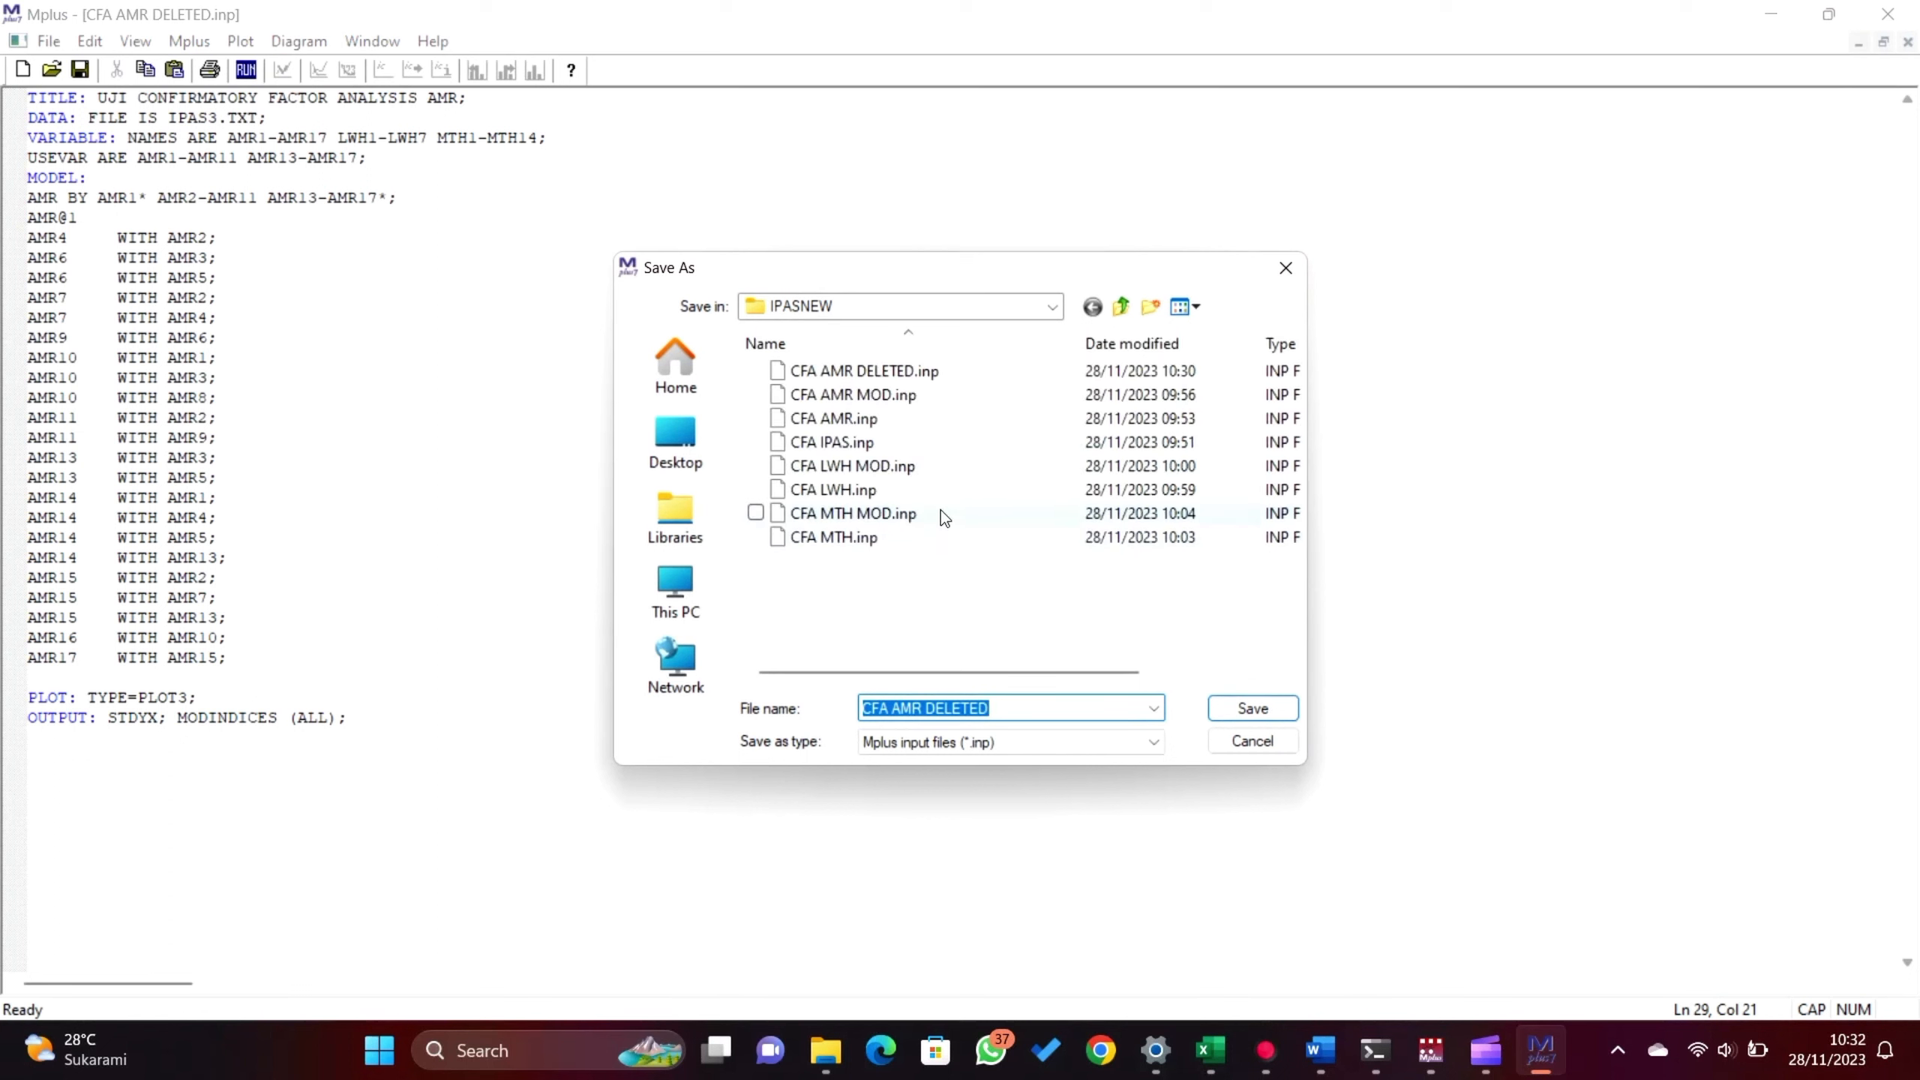
left_click(1043, 707)
type("MOD")
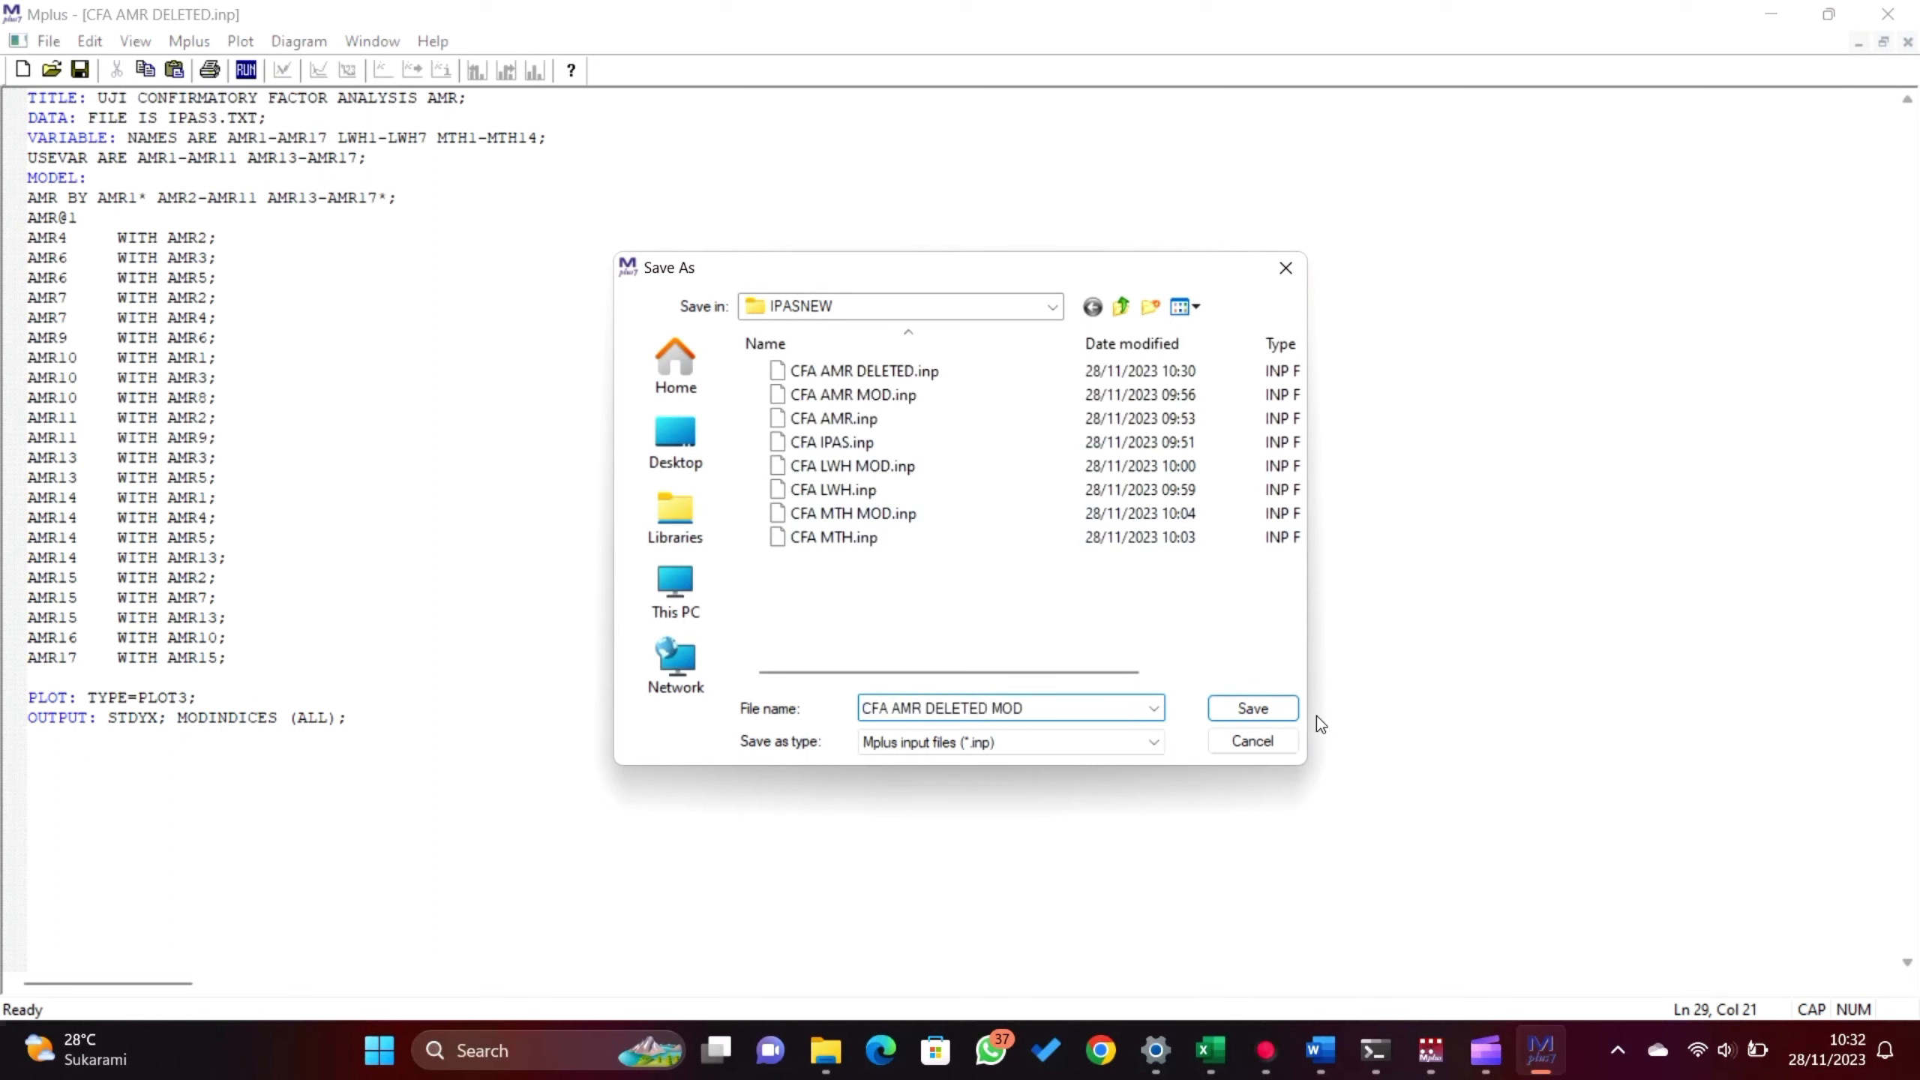
left_click(1271, 710)
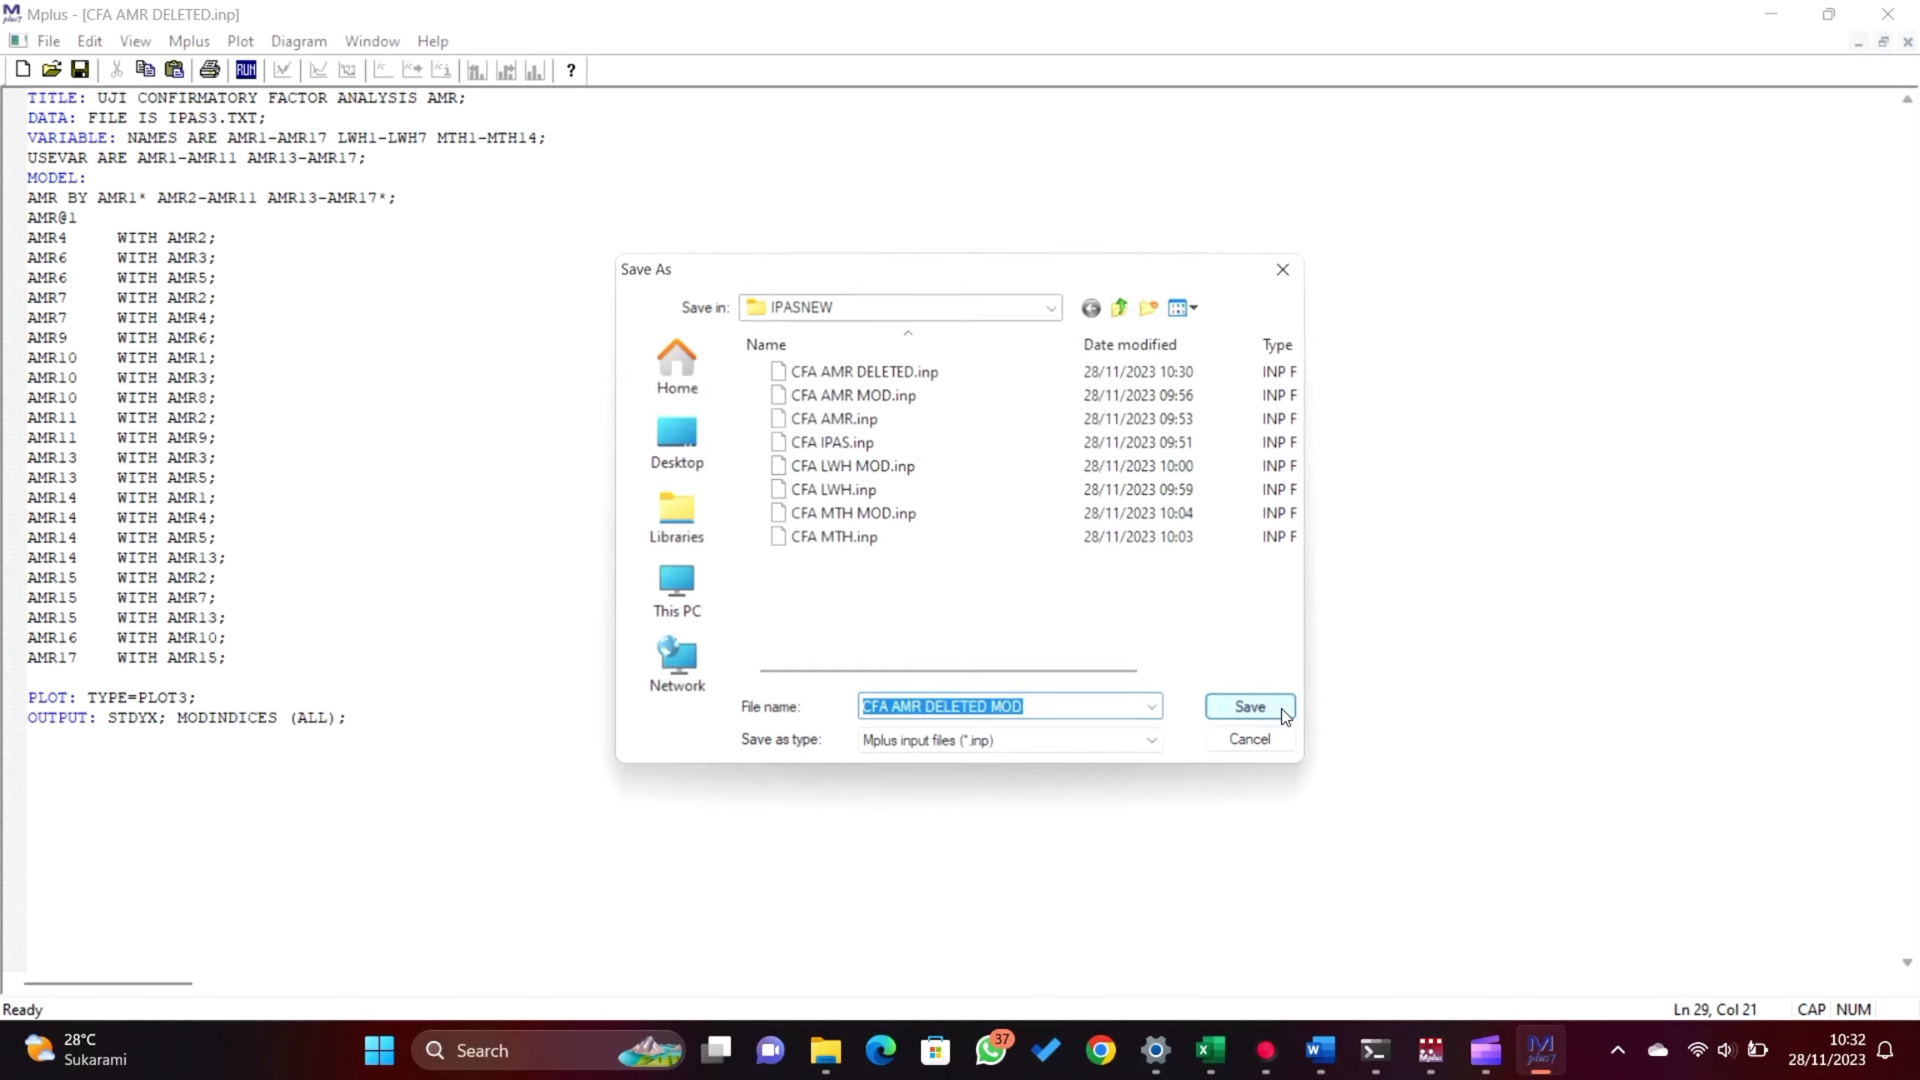
- Run the CFA AMR DELETED MOD model and examine its RMSEA, CFI/TLI, SRMR and factor loadings in the output
left_click(246, 69)
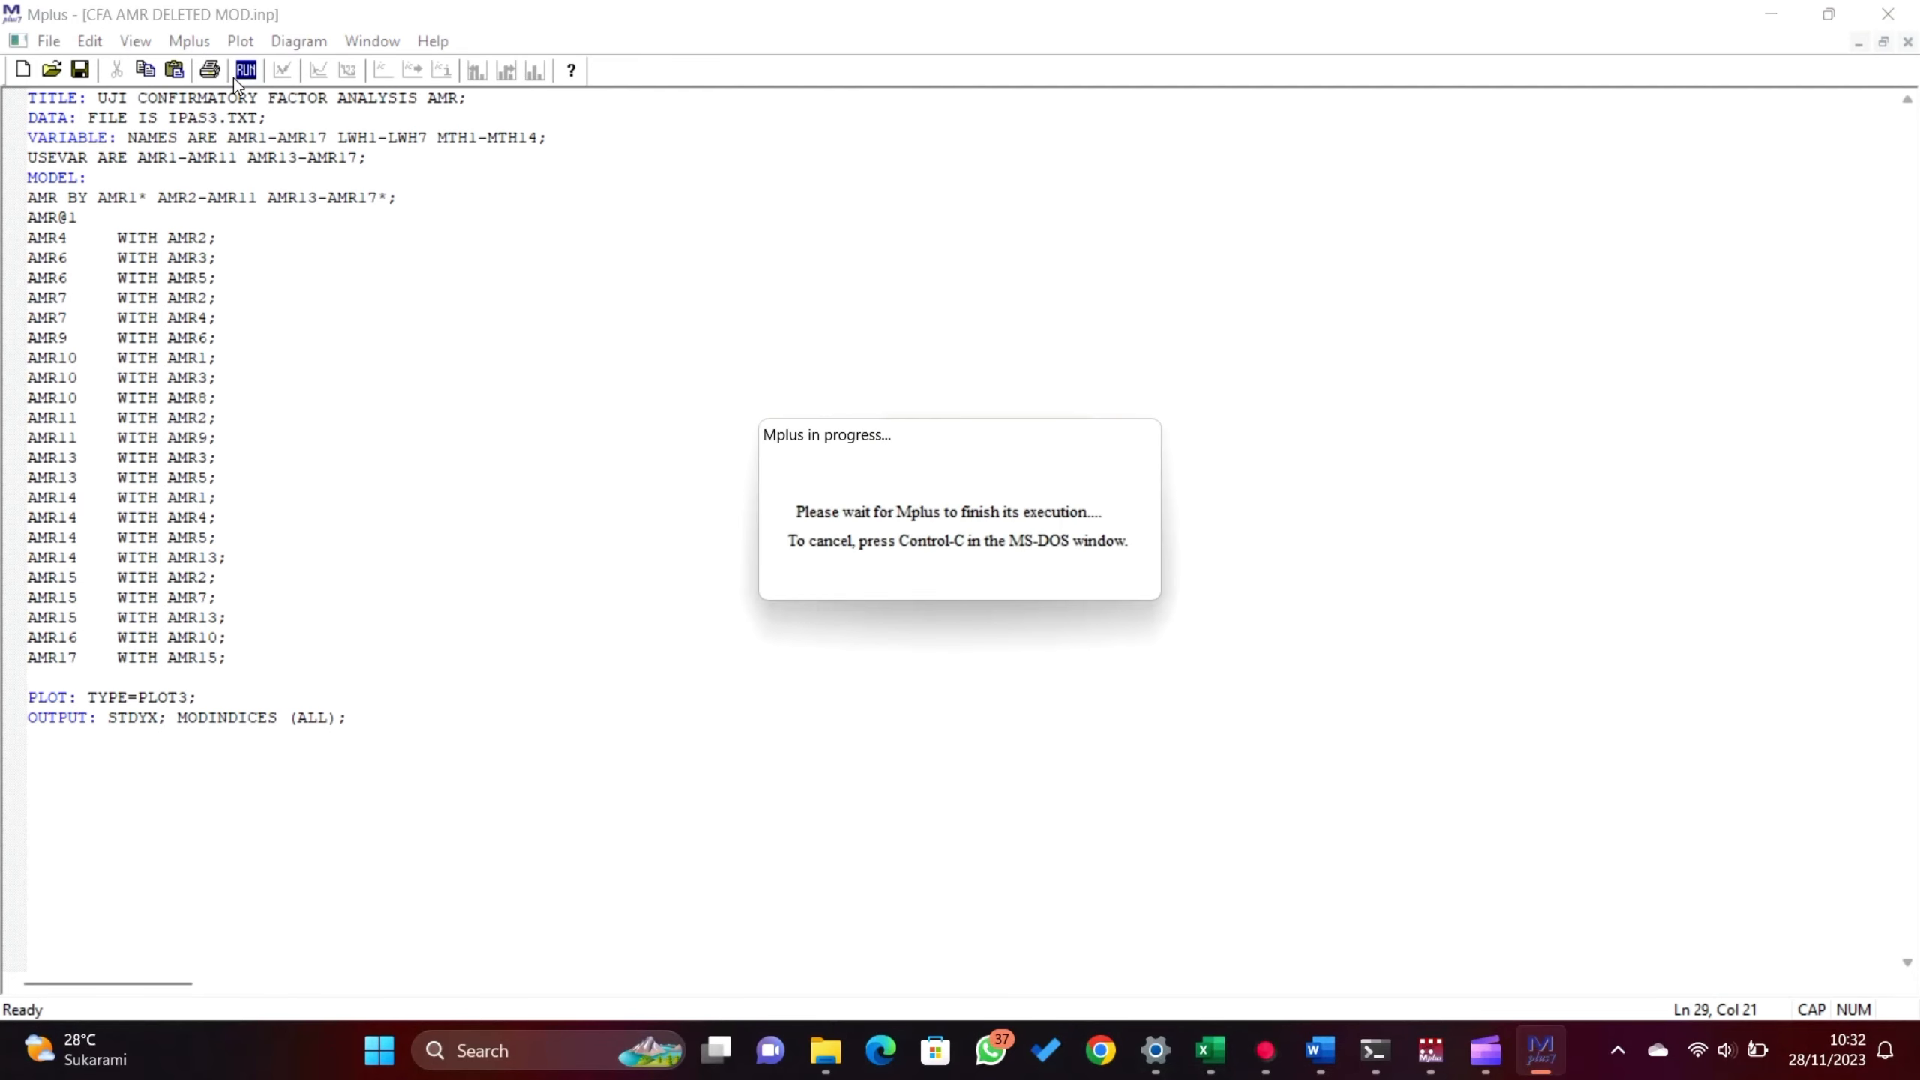
scroll(1330, 530, "down", 20)
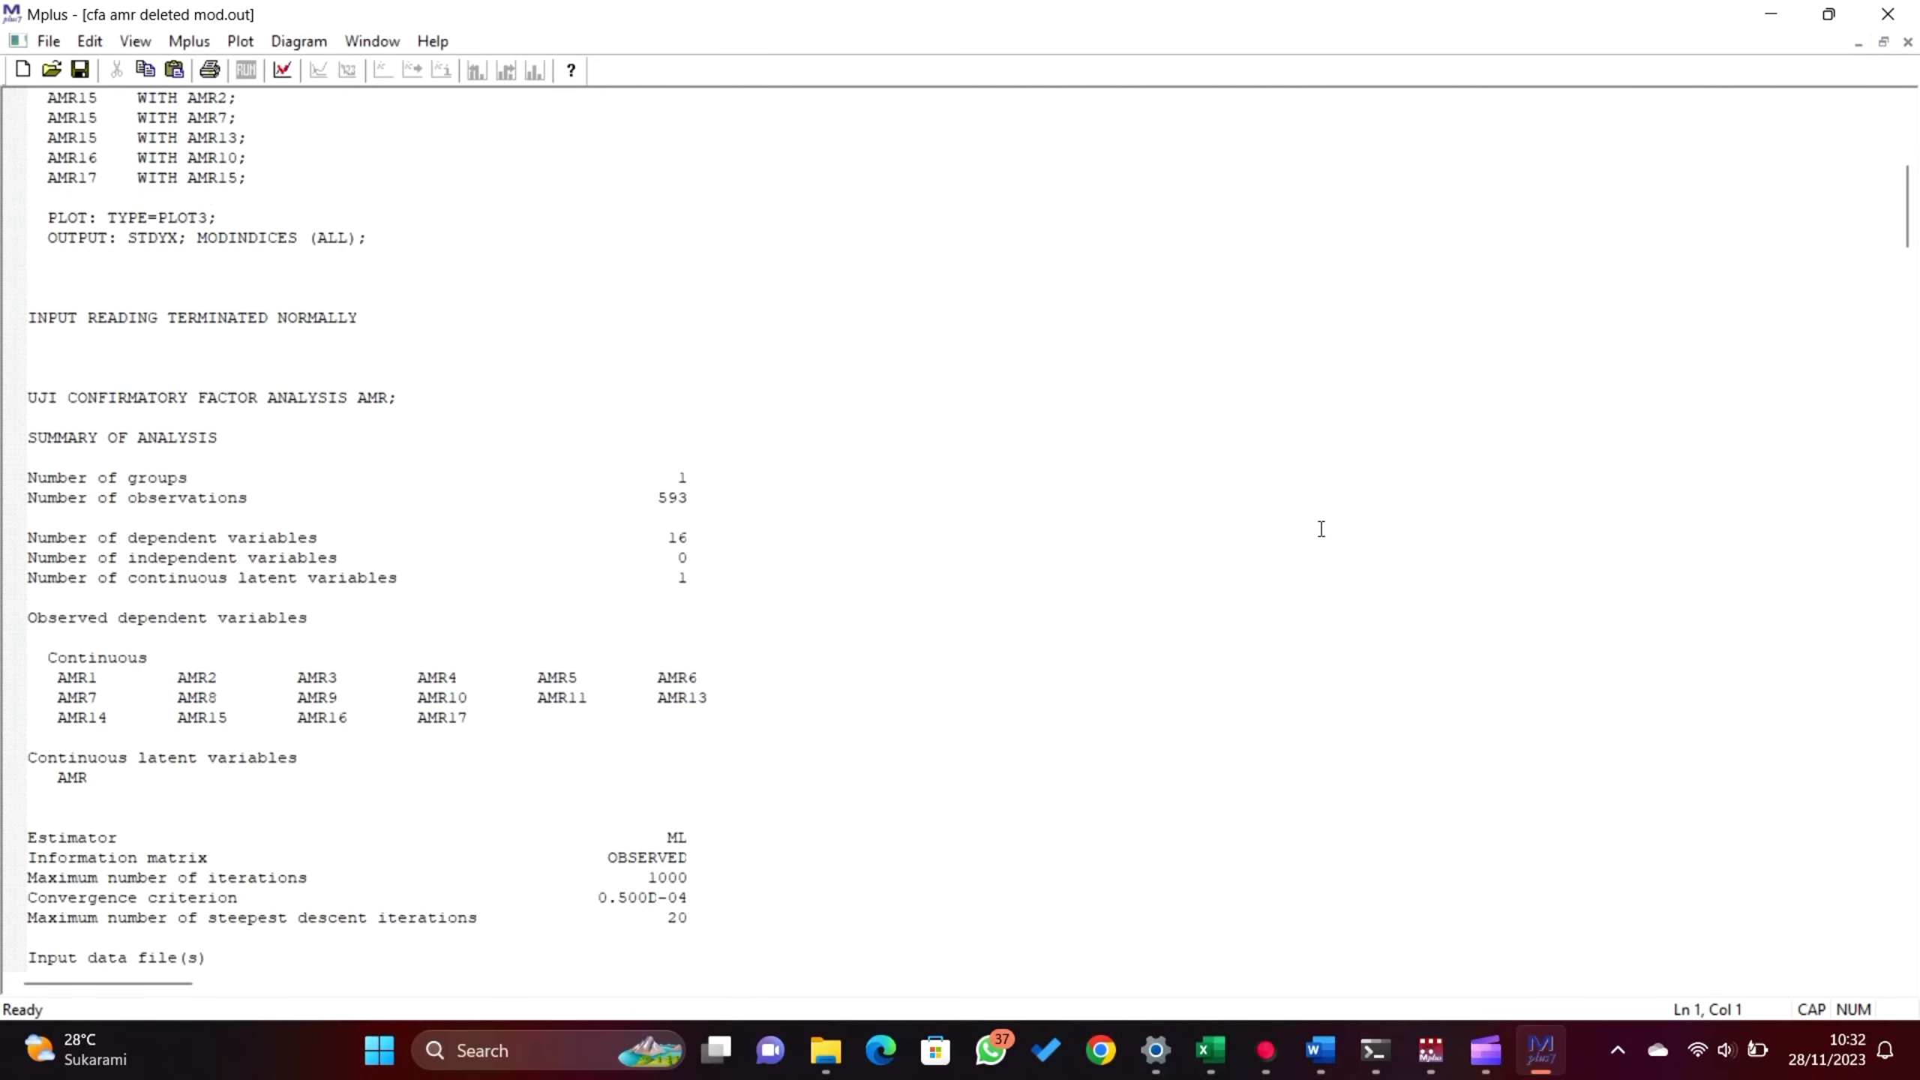
scroll(1302, 535, "down", 6)
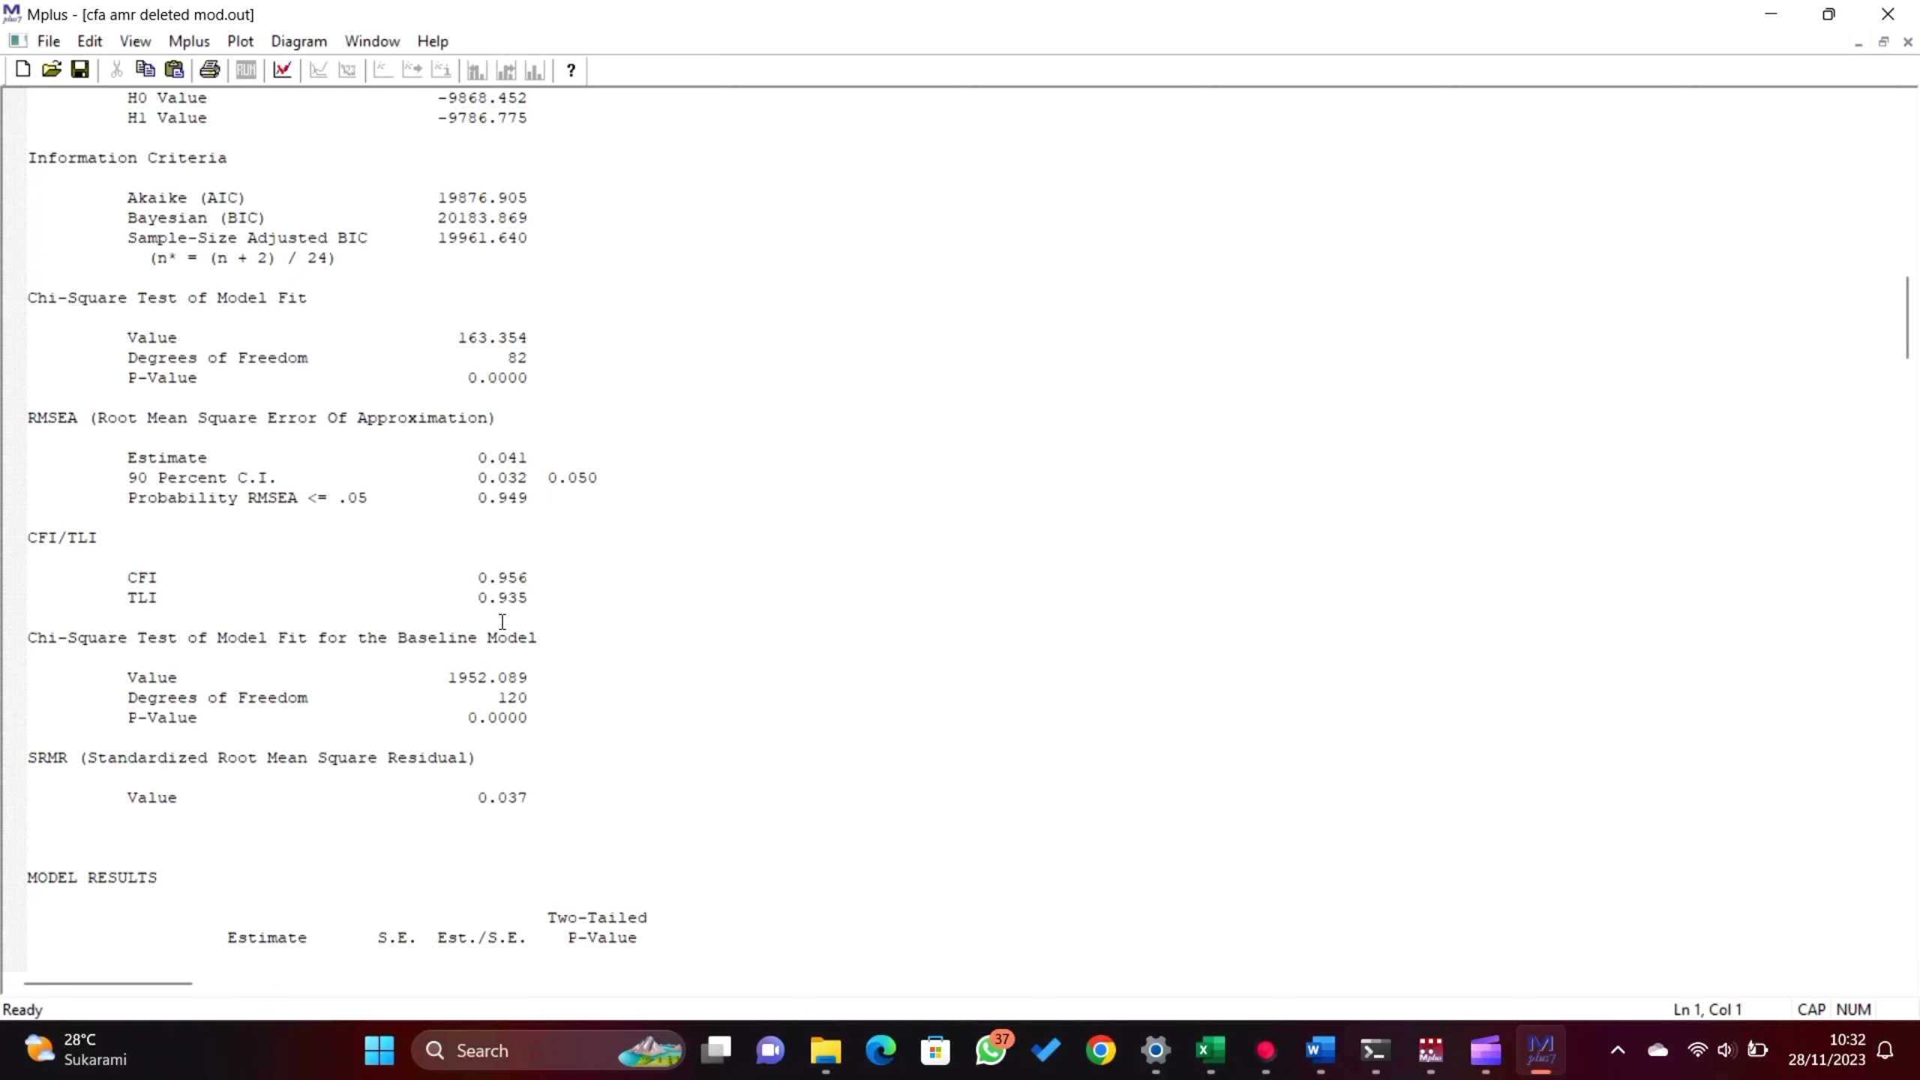
scroll(504, 569, "down", 10)
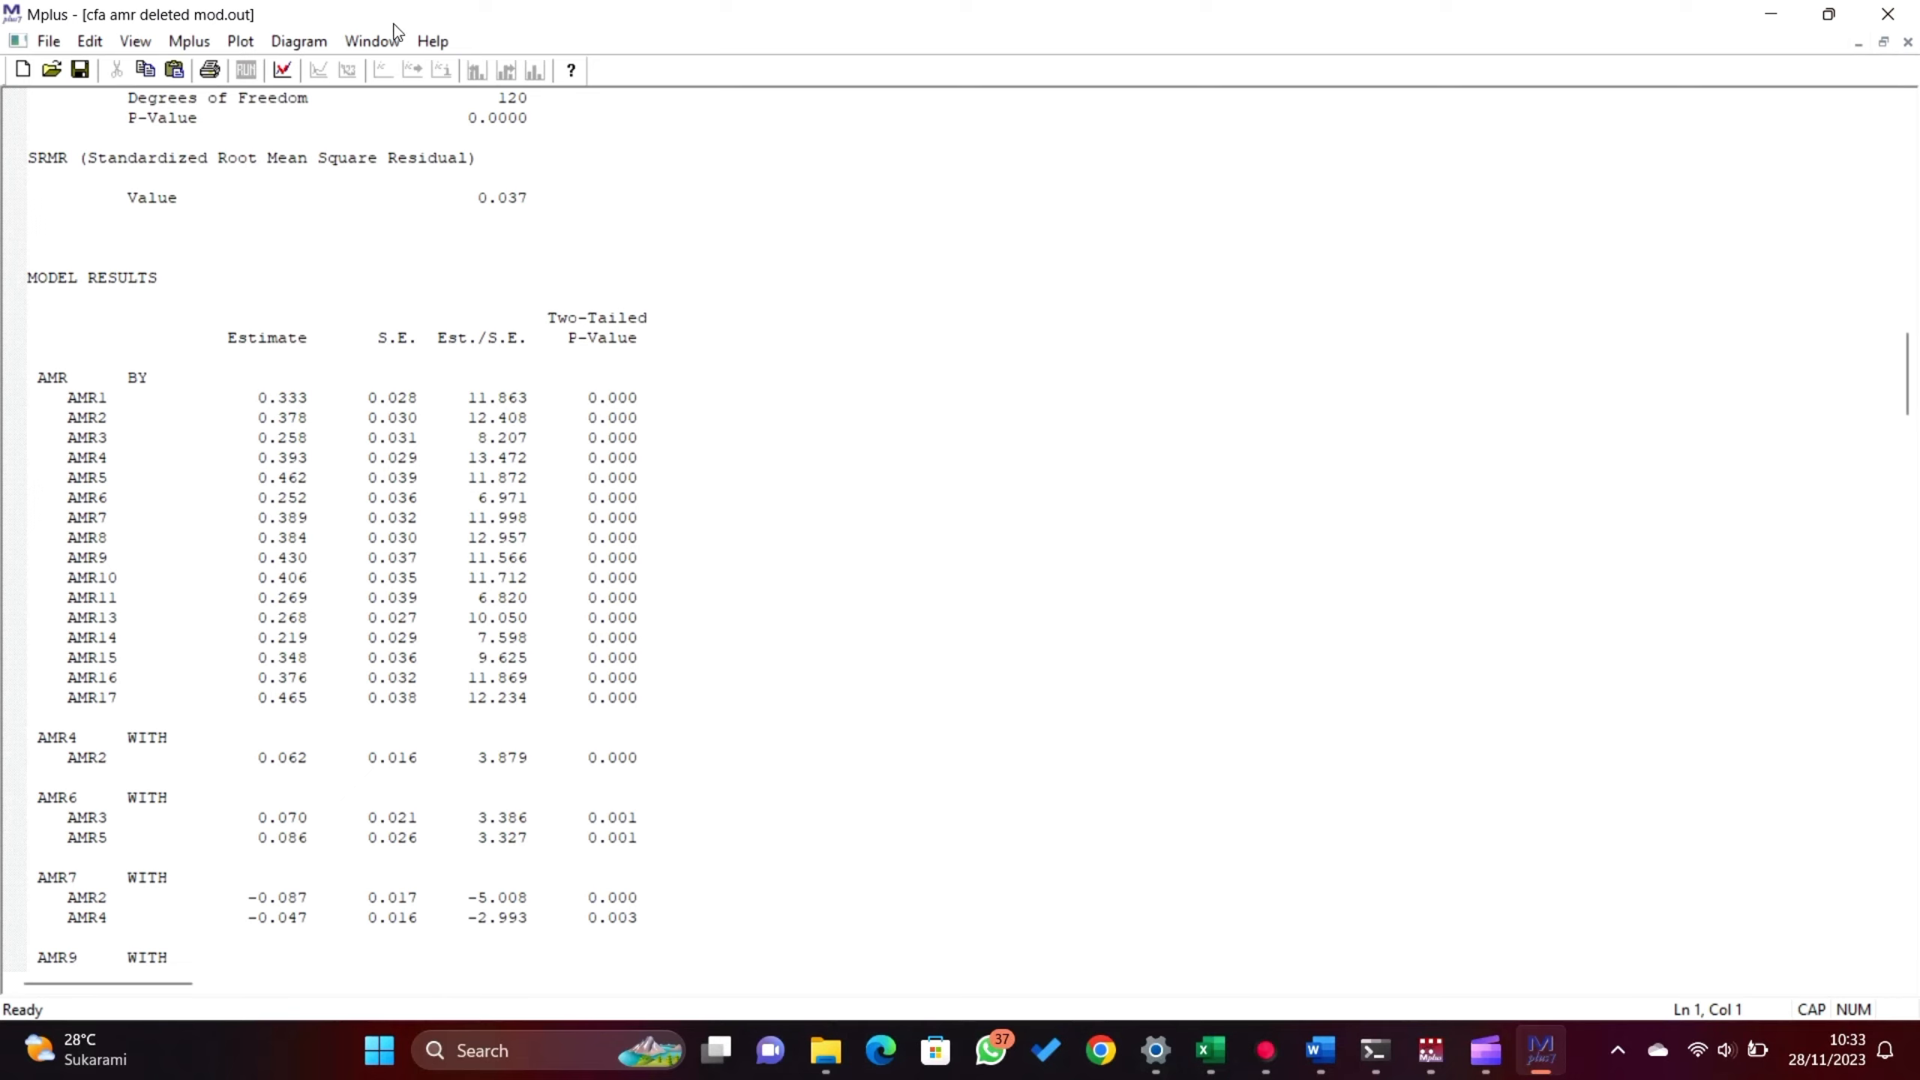
- Open the diagram of the modified model and display its standardized estimates
left_click(283, 70)
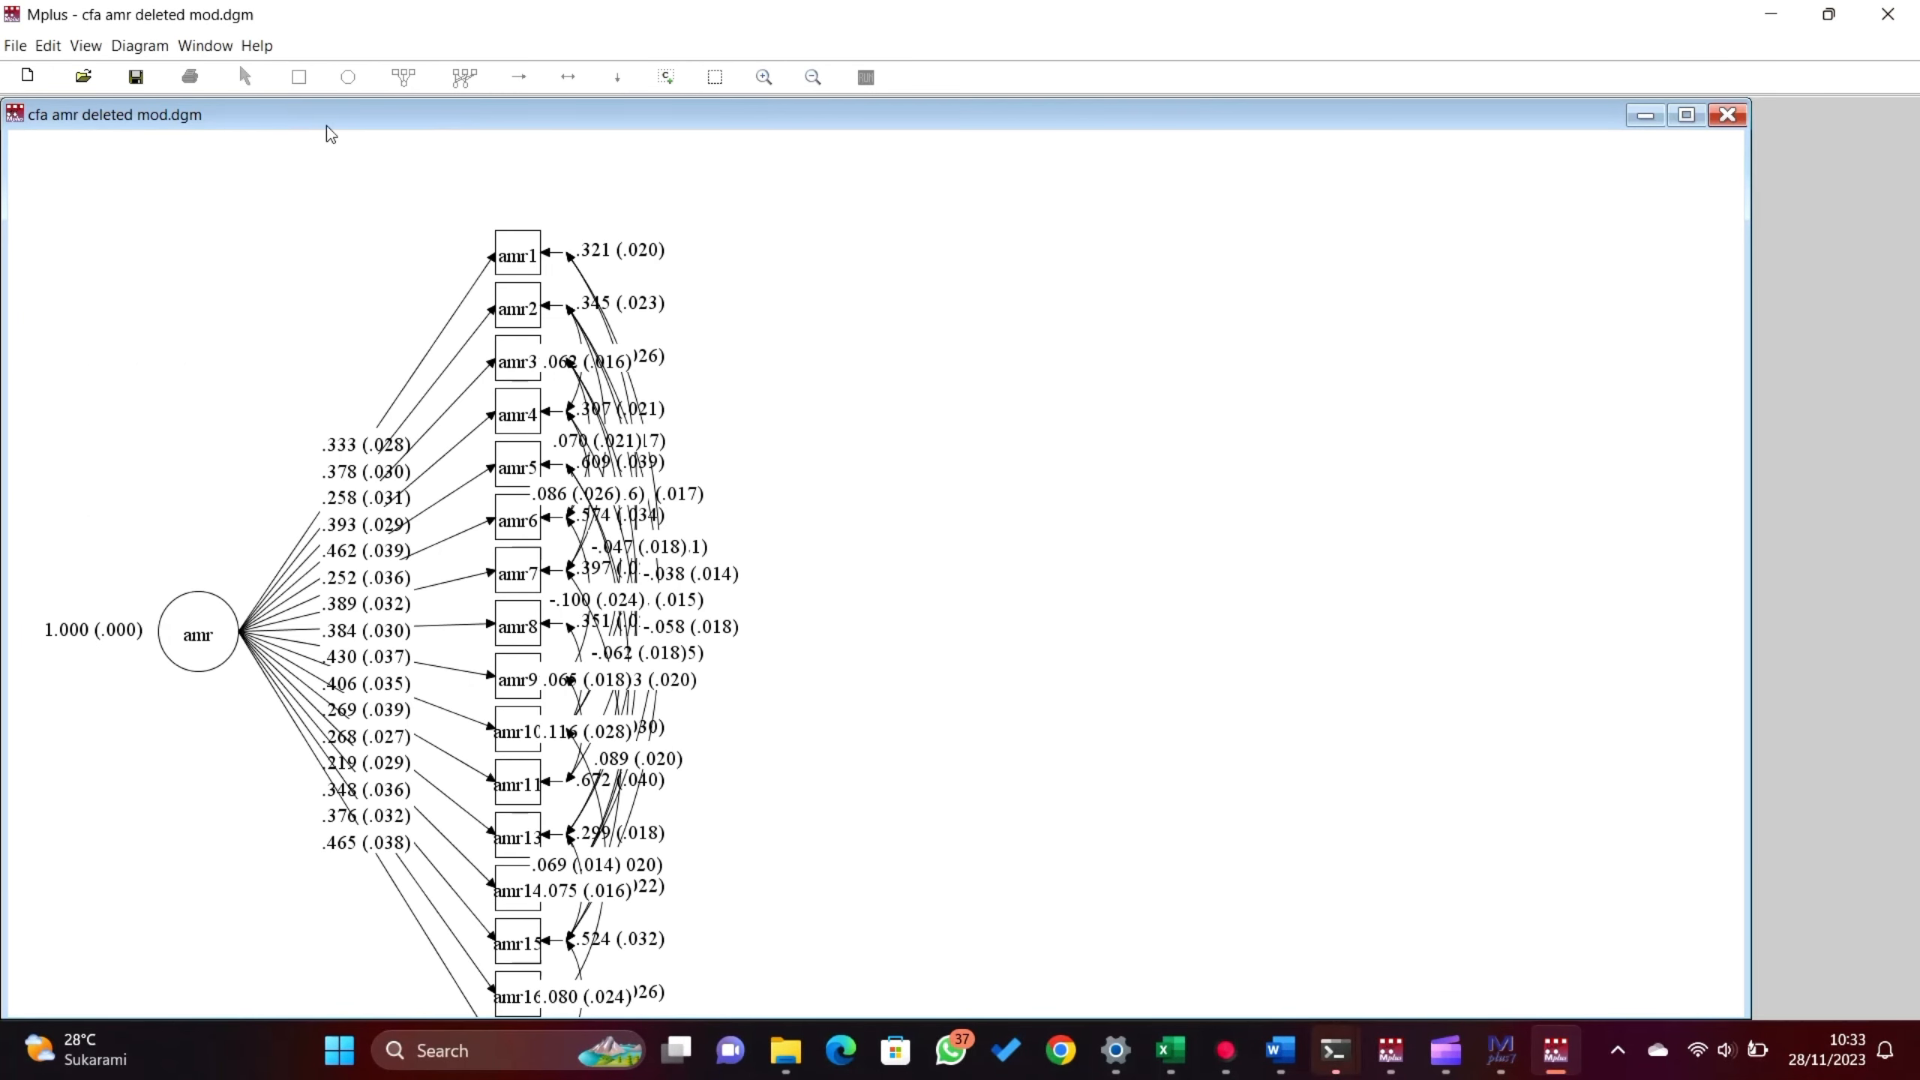
left_click(86, 46)
left_click(132, 157)
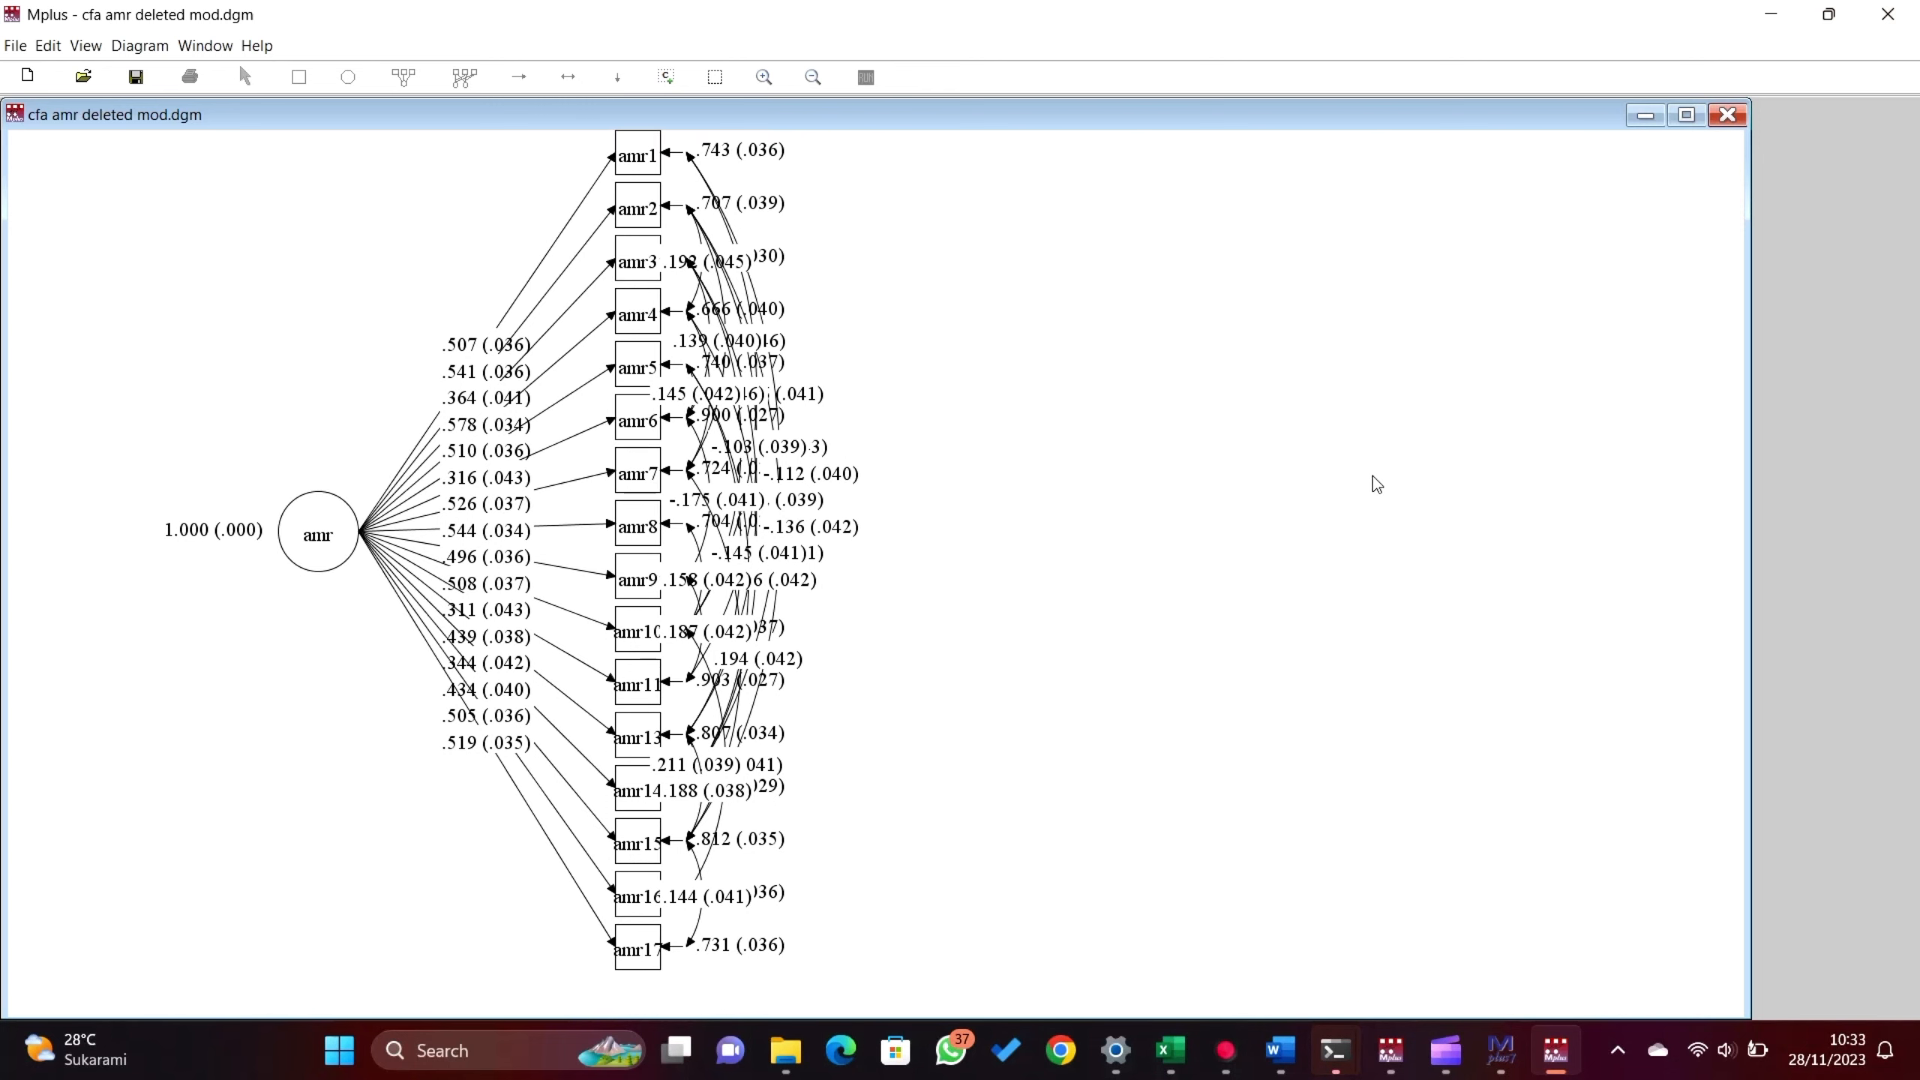
left_click(812, 77)
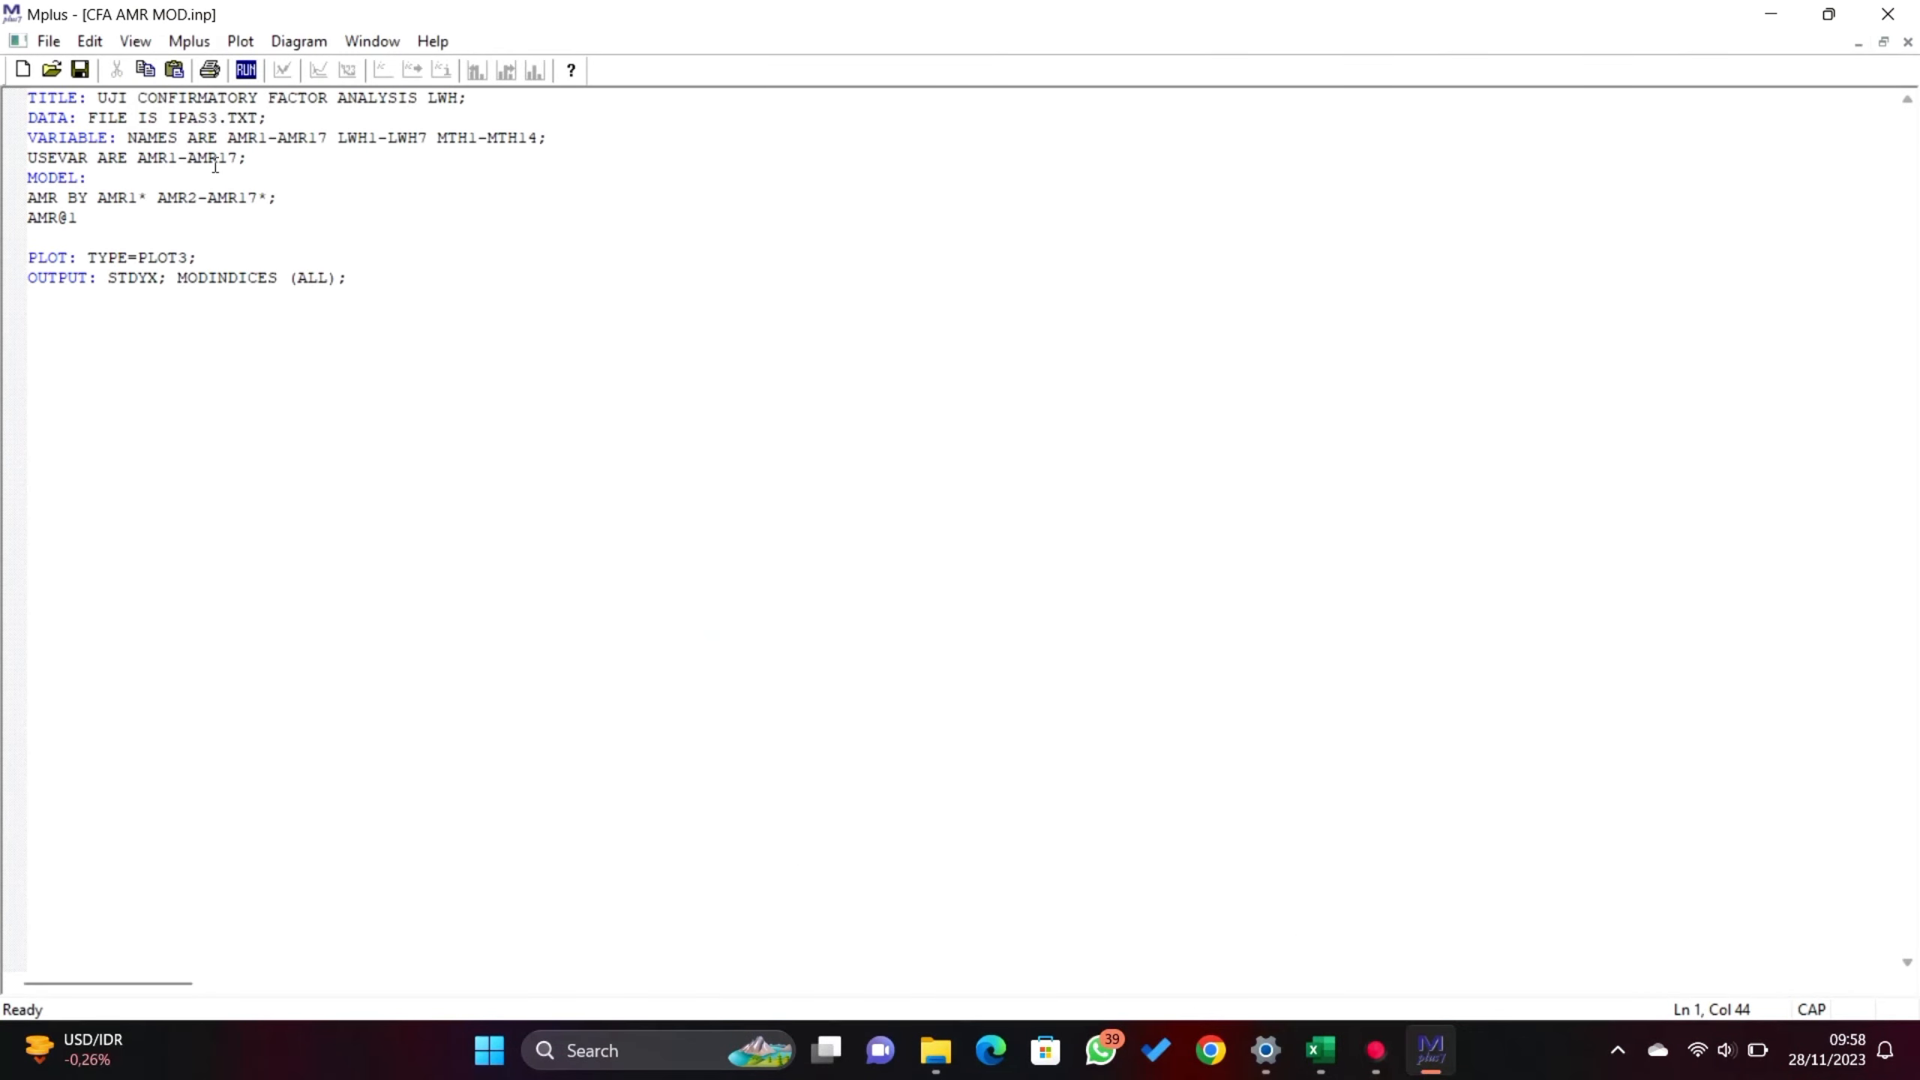
- Change the USEVAR variables in the CFA AMR MOD input to LWH1-LWH7
left_click(168, 159)
key("BackSpace")
key("BackSpace")
key("BackSpace")
type("LWH")
left_click(225, 164)
key("Right")
key("BackSpace")
key("BackSpace")
key("BackSpace")
key("BackSpace")
type("LWH")
- Rename the factor in the BY statement from AMR to LWH
left_click(59, 198)
key("BackSpace")
key("BackSpace")
key("BackSpace")
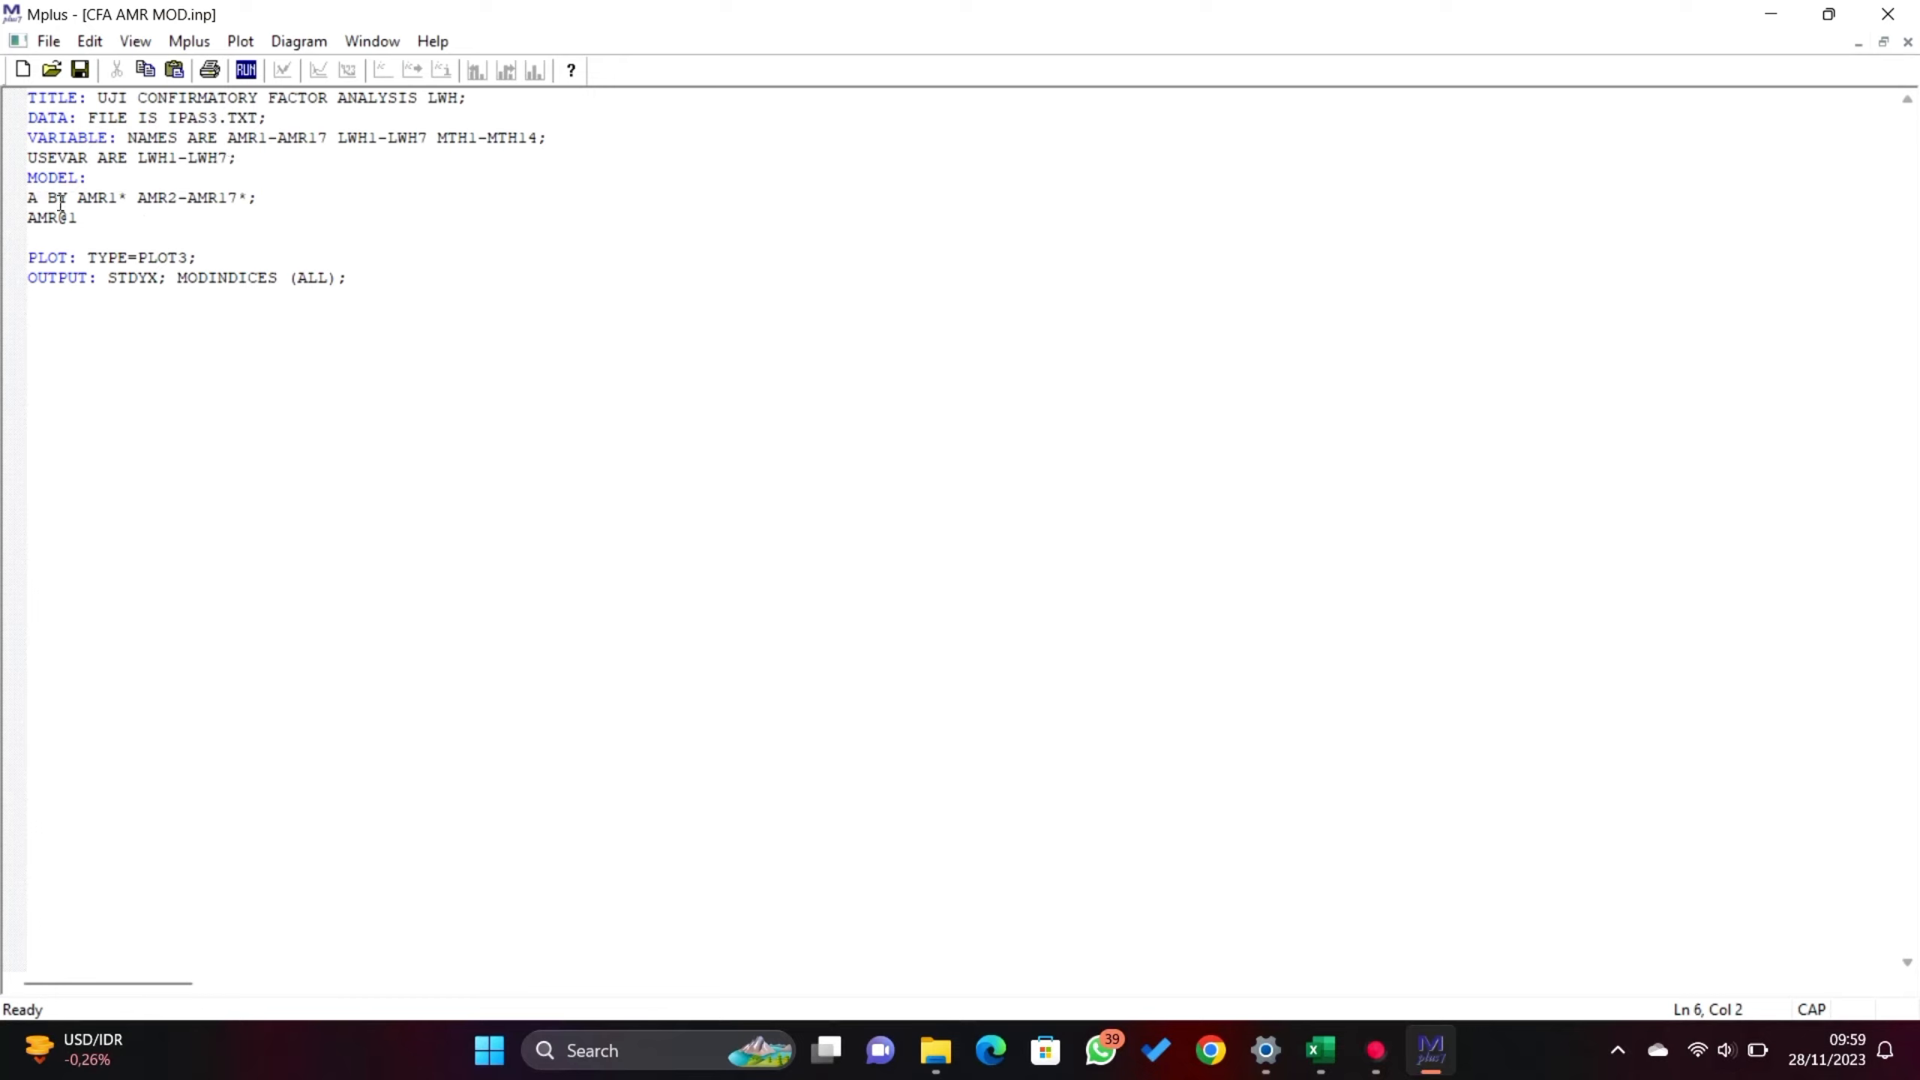
type("LWH")
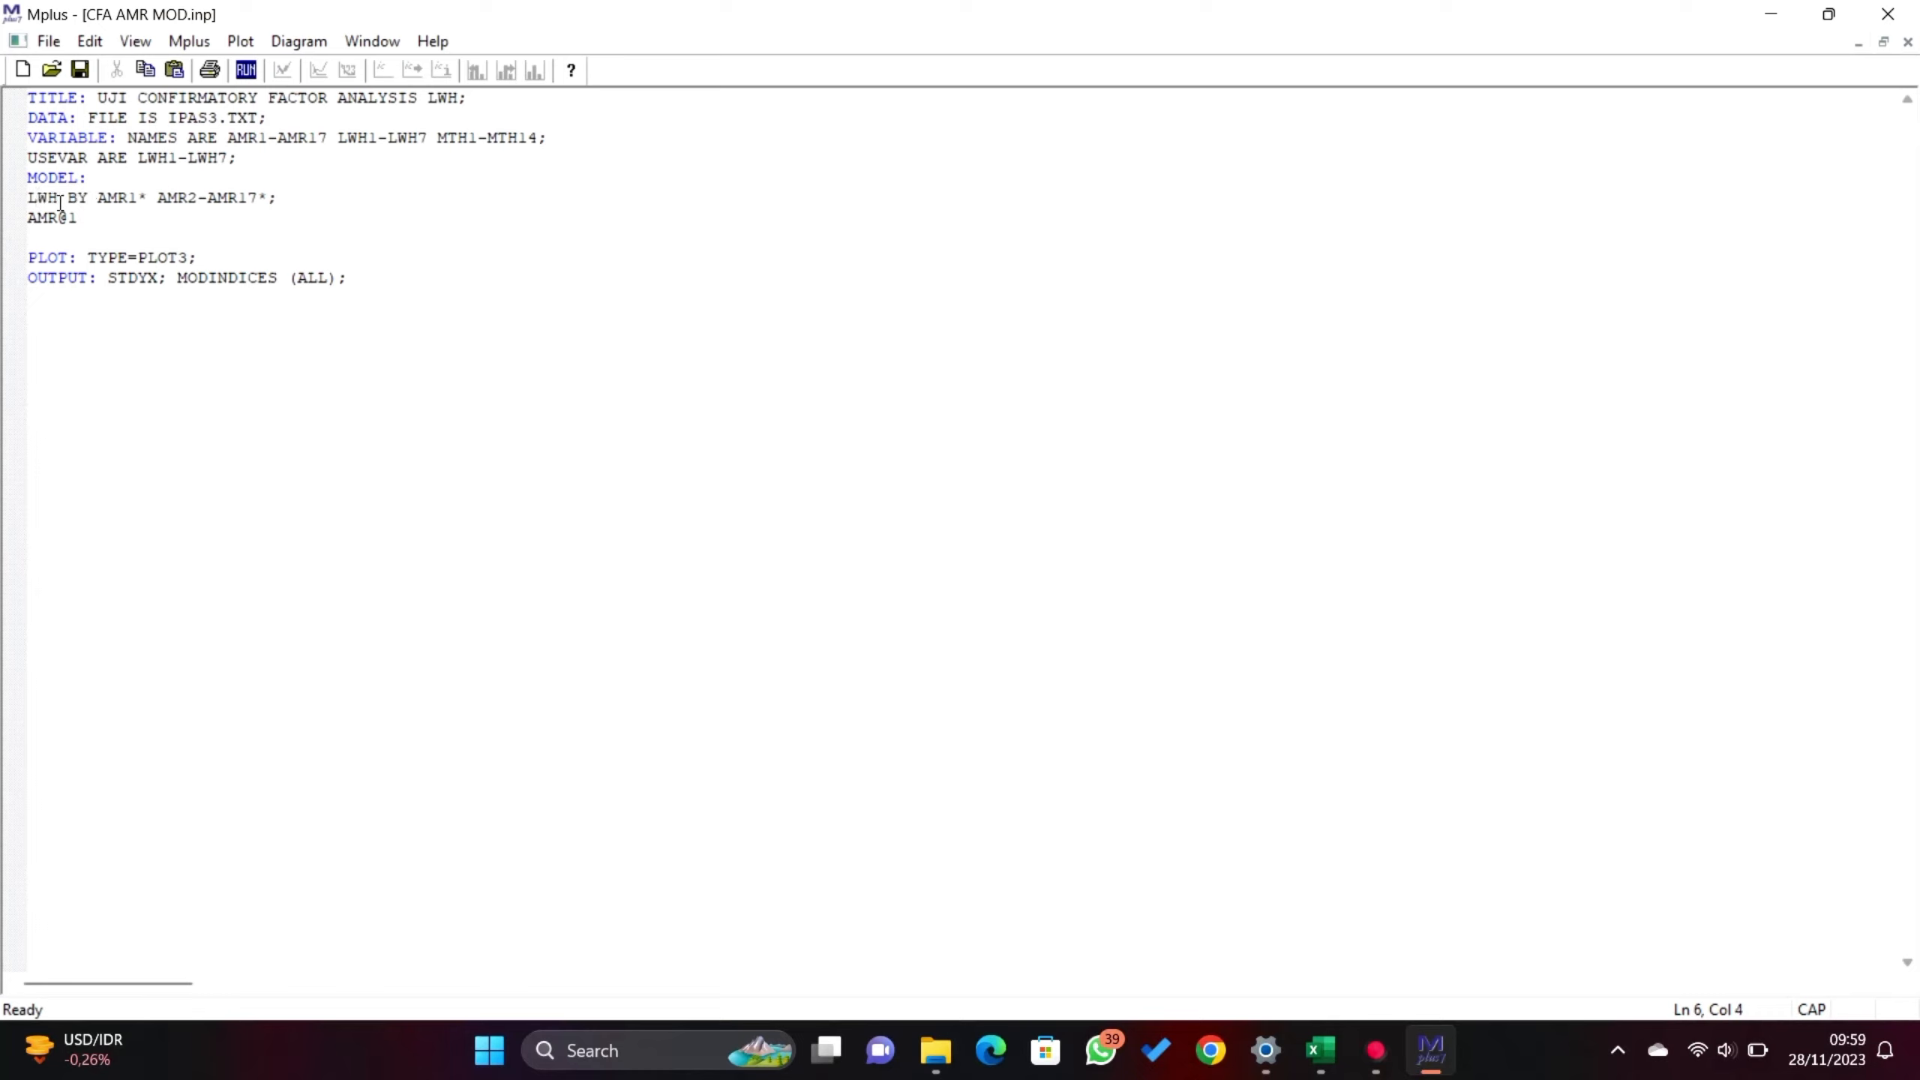
- Change the factor's indicators in the BY statement to LWH1* LWH2-LWH7*
key("BackSpace")
key("BackSpace")
key("BackSpace")
type("LWH")
key("BackSpace")
key("BackSpace")
key("BackSpace")
type("LWH")
left_click(248, 197)
key("BackSpace")
key("BackSpace")
key("BackSpace")
key("BackSpace")
type("LWH")
- Change the fixed factor variance line to LWH@1
left_click(60, 219)
key("BackSpace")
key("BackSpace")
key("BackSpace")
type("LWH")
- Save the edited input as a new file named CFA LWH
left_click(49, 41)
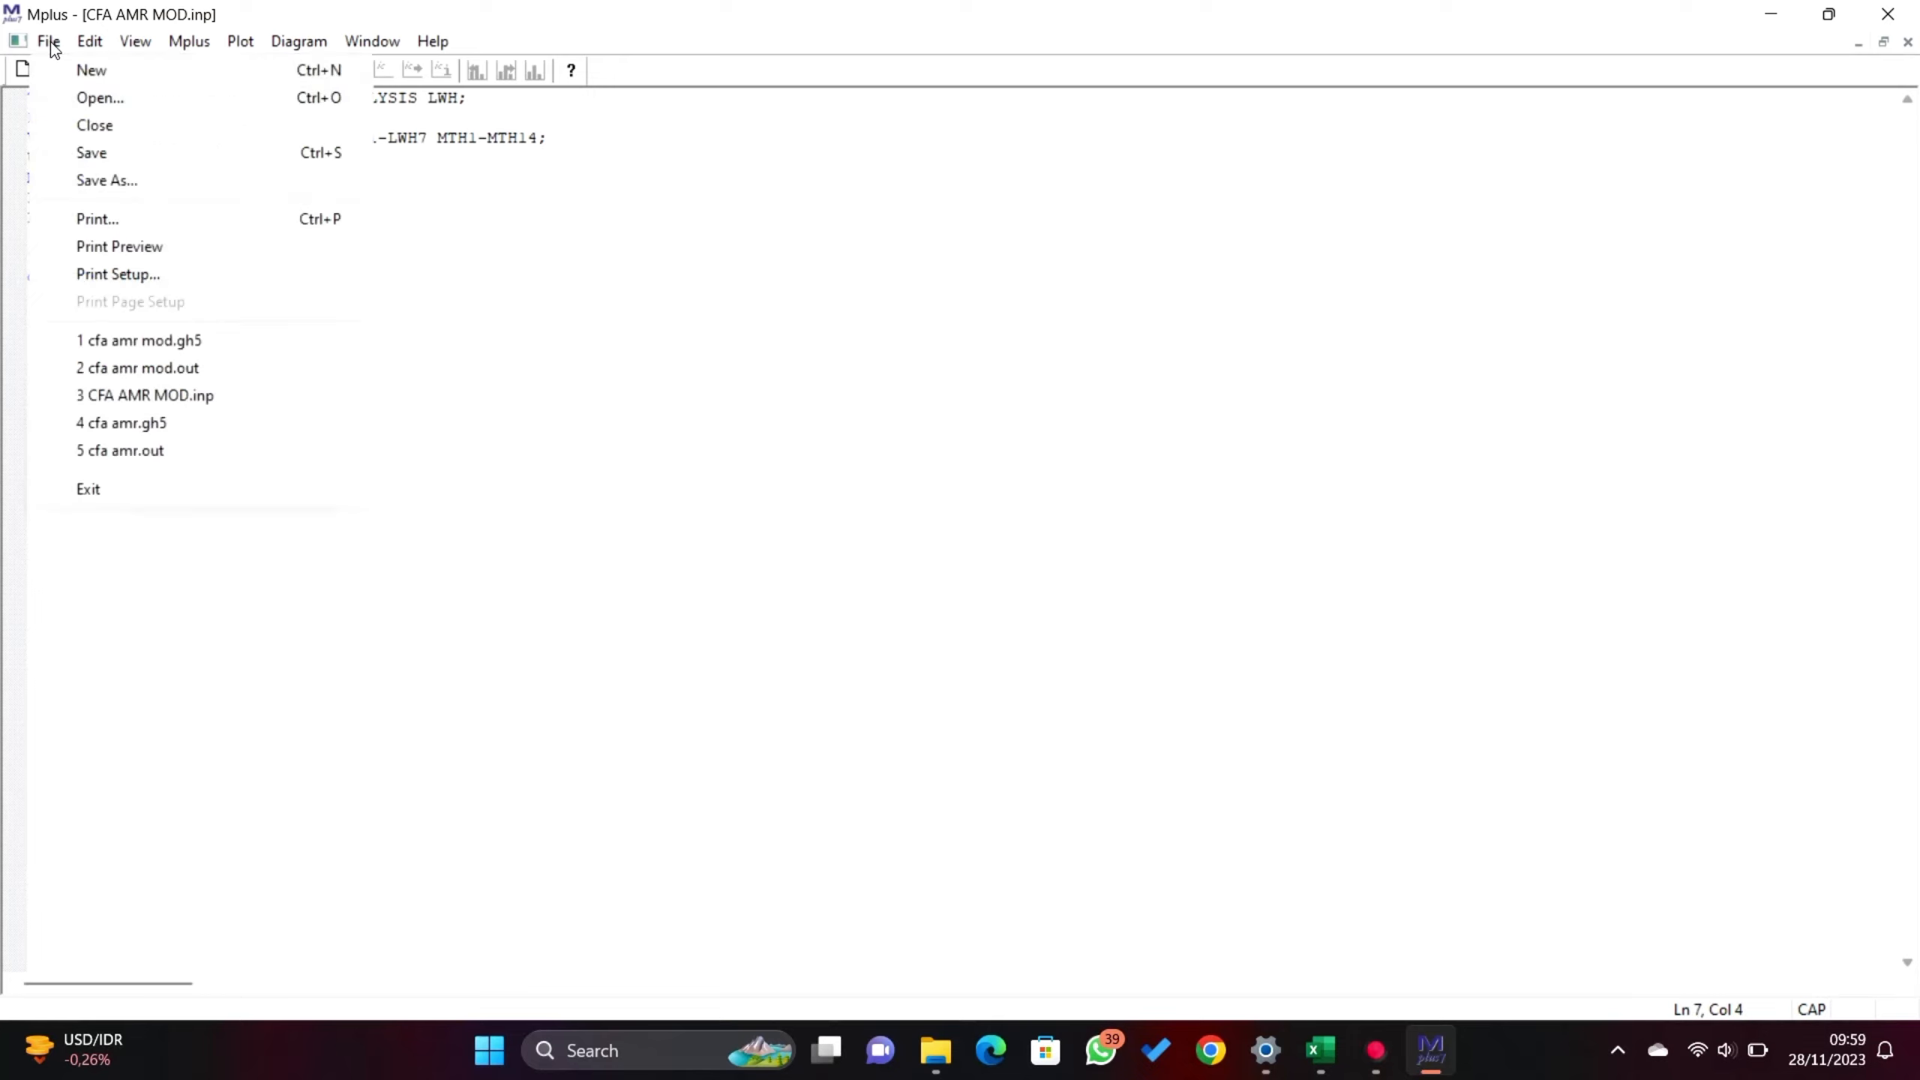
left_click(106, 181)
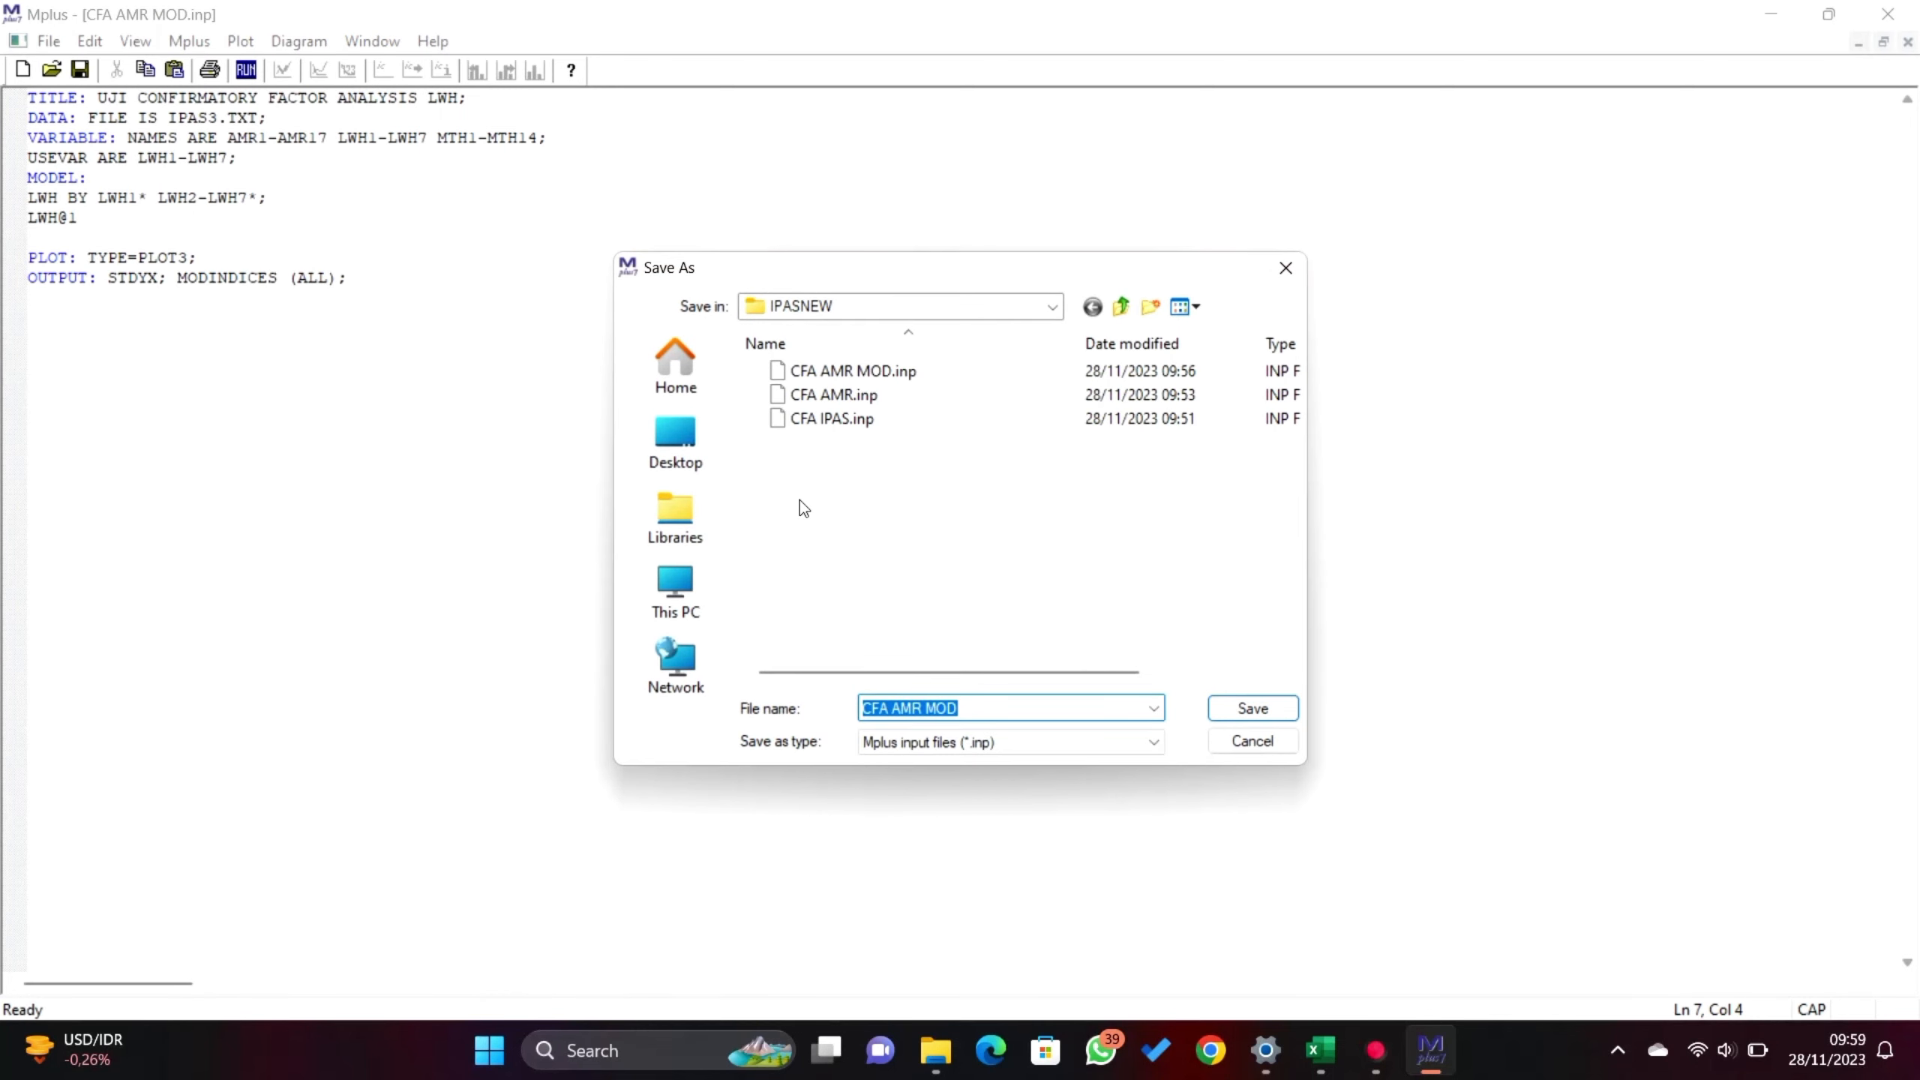
double_click(977, 709)
key("BackSpace")
key("BackSpace")
key("BackSpace")
key("BackSpace")
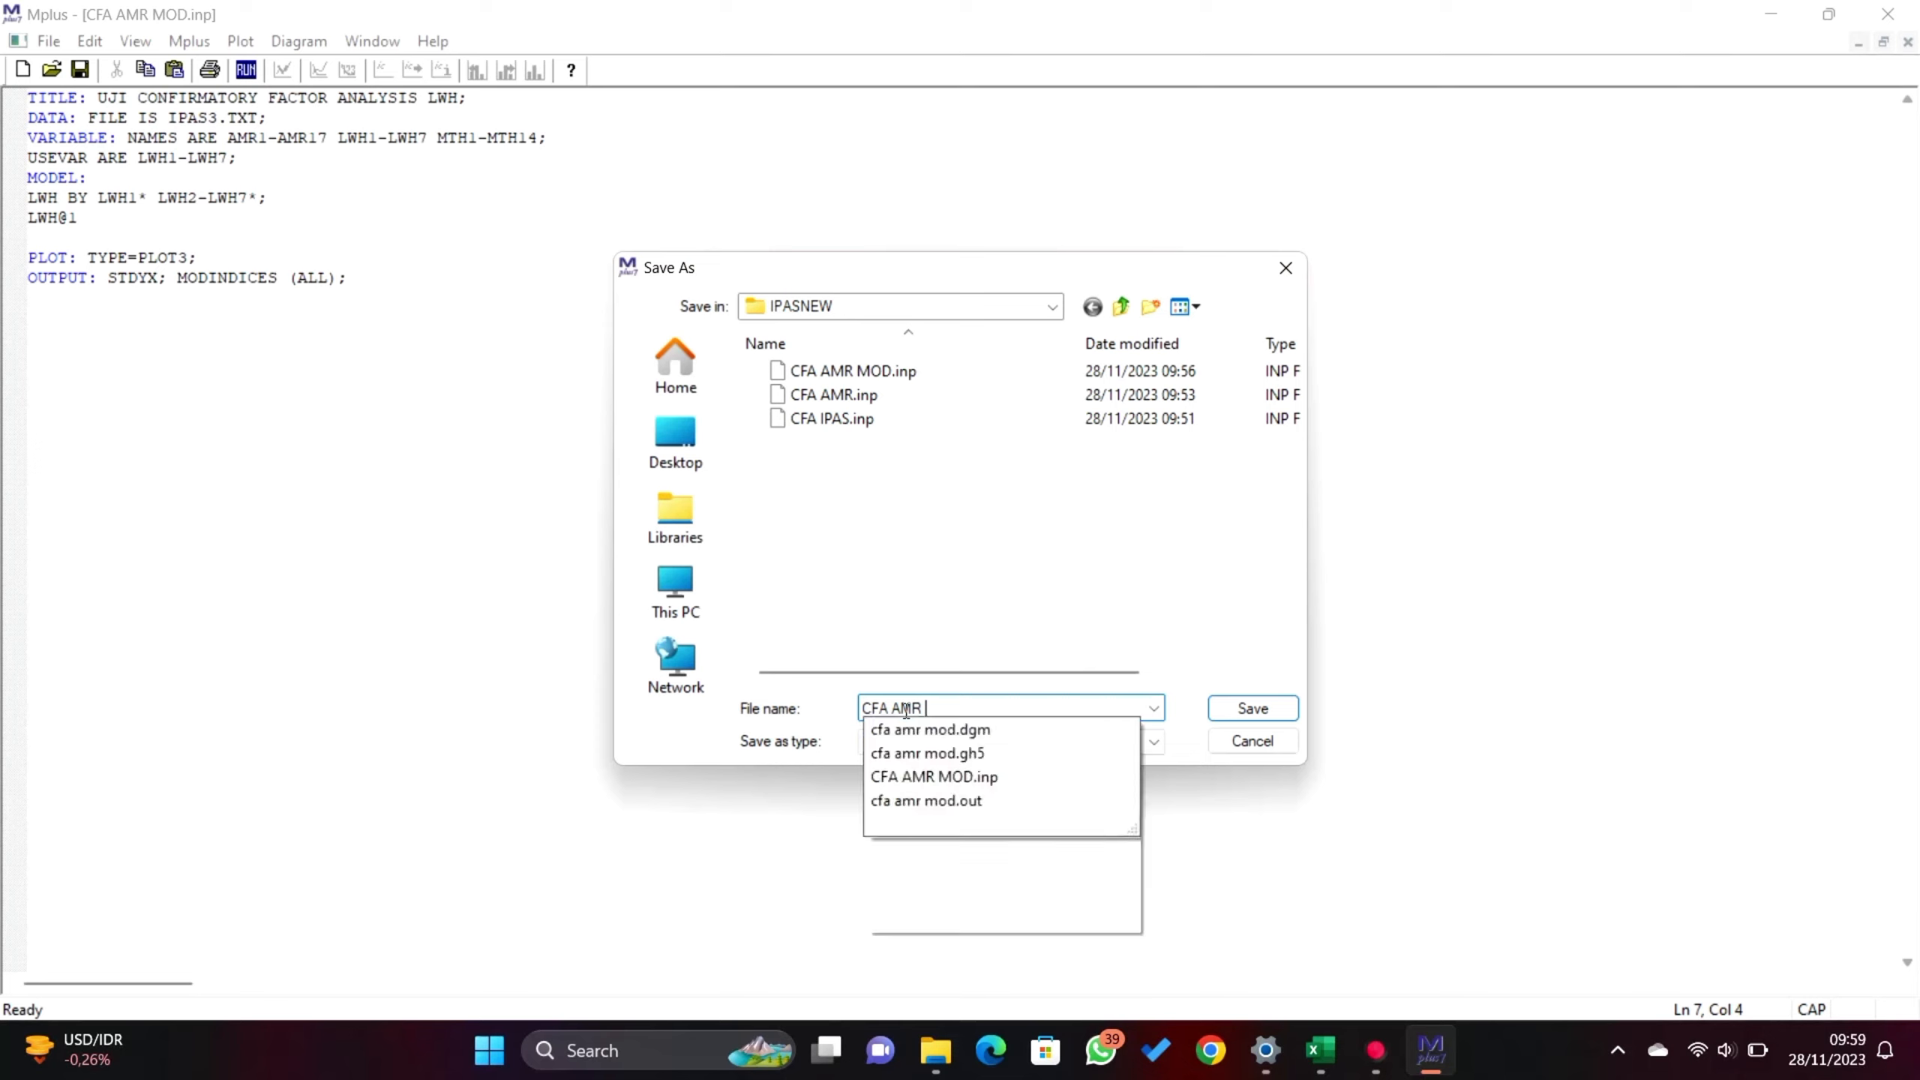
key("BackSpace")
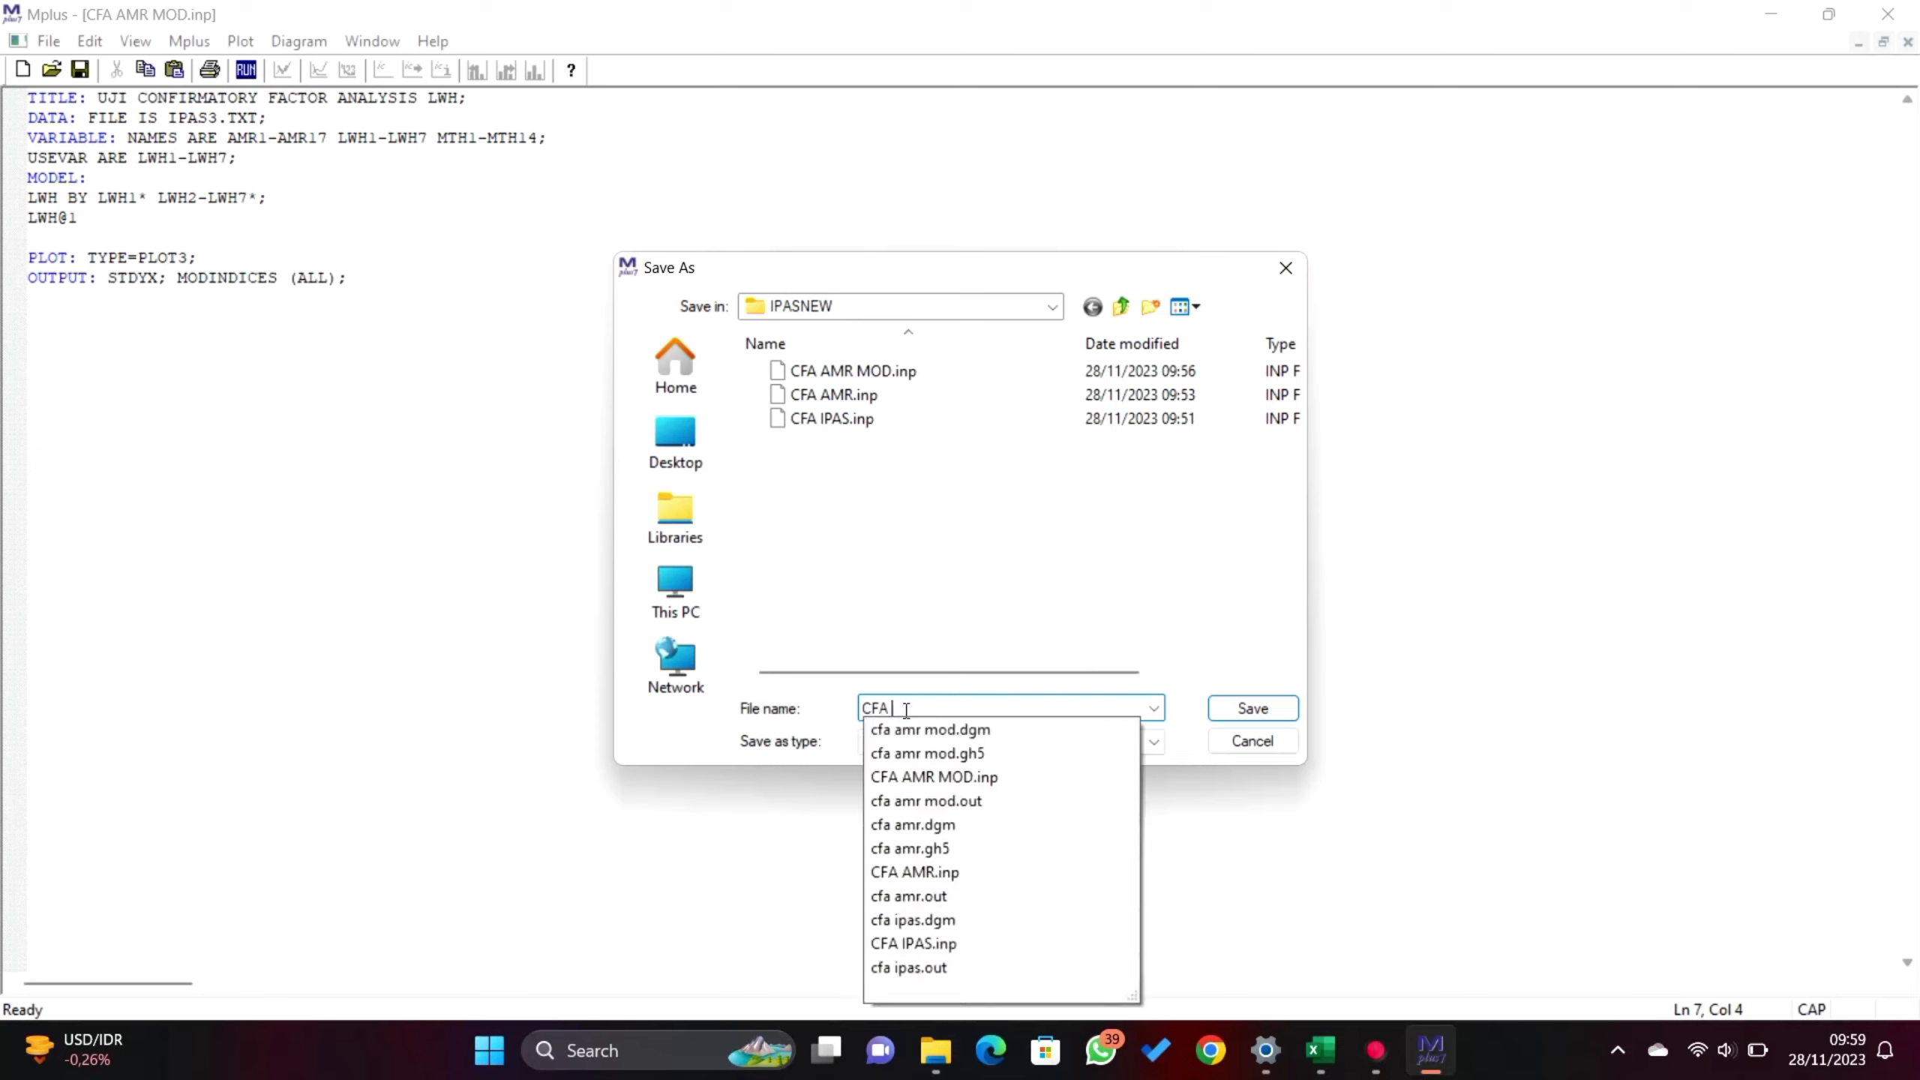
type("LWH")
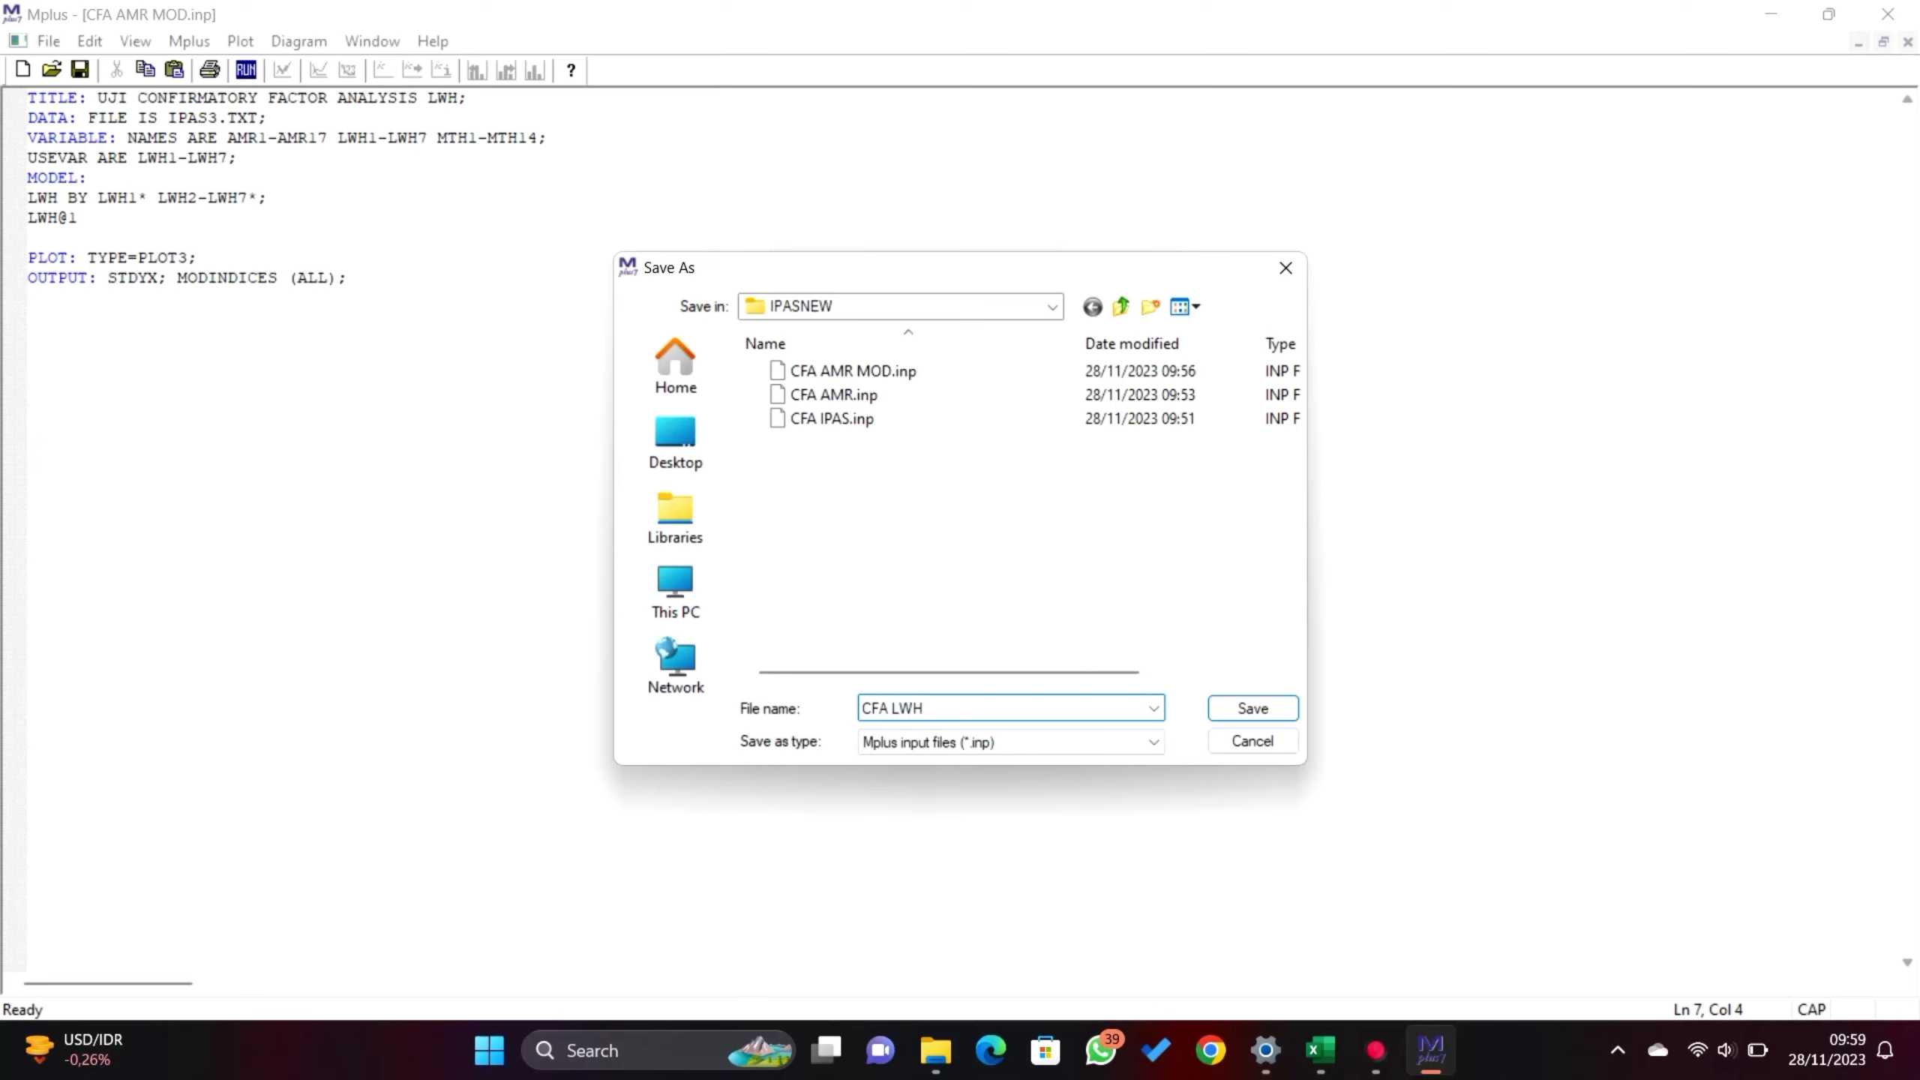
left_click(1258, 711)
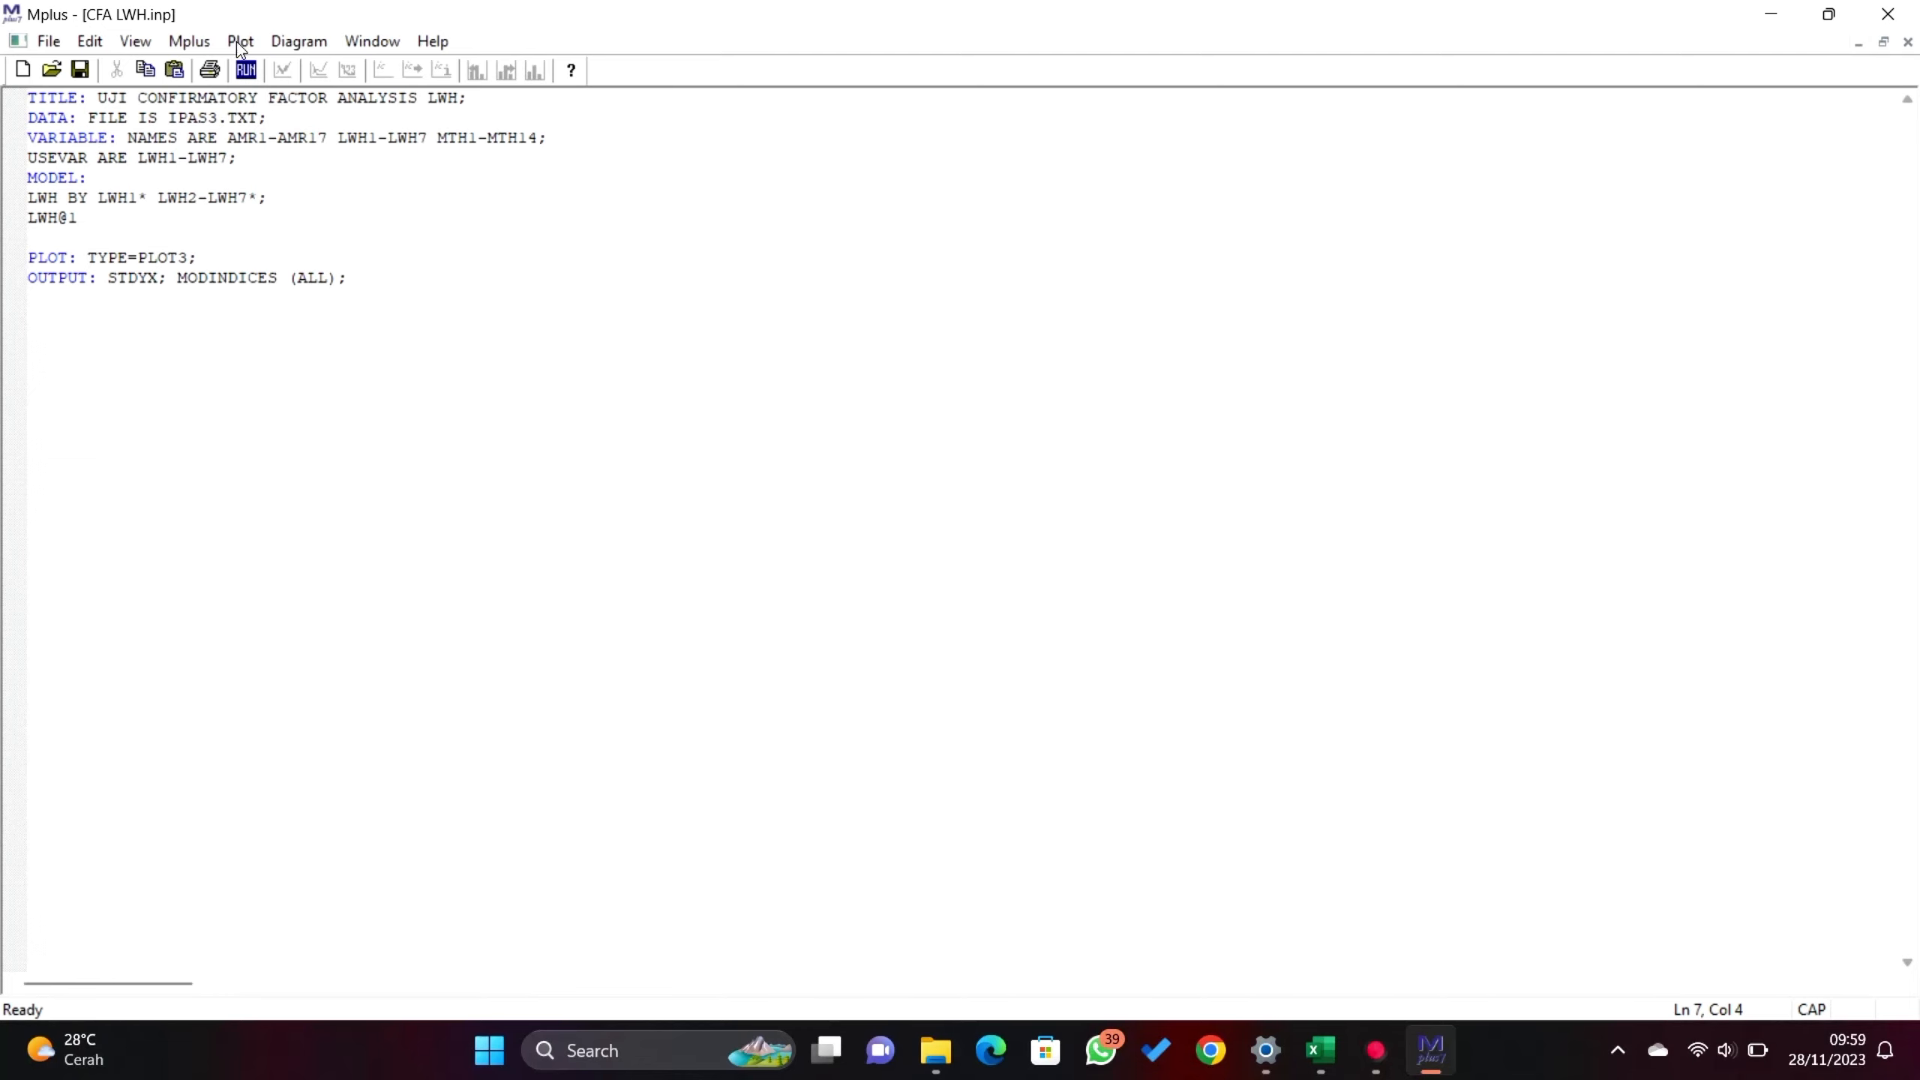
- Run the CFA LWH model and examine its fit indices and model modification indices in the output
left_click(253, 72)
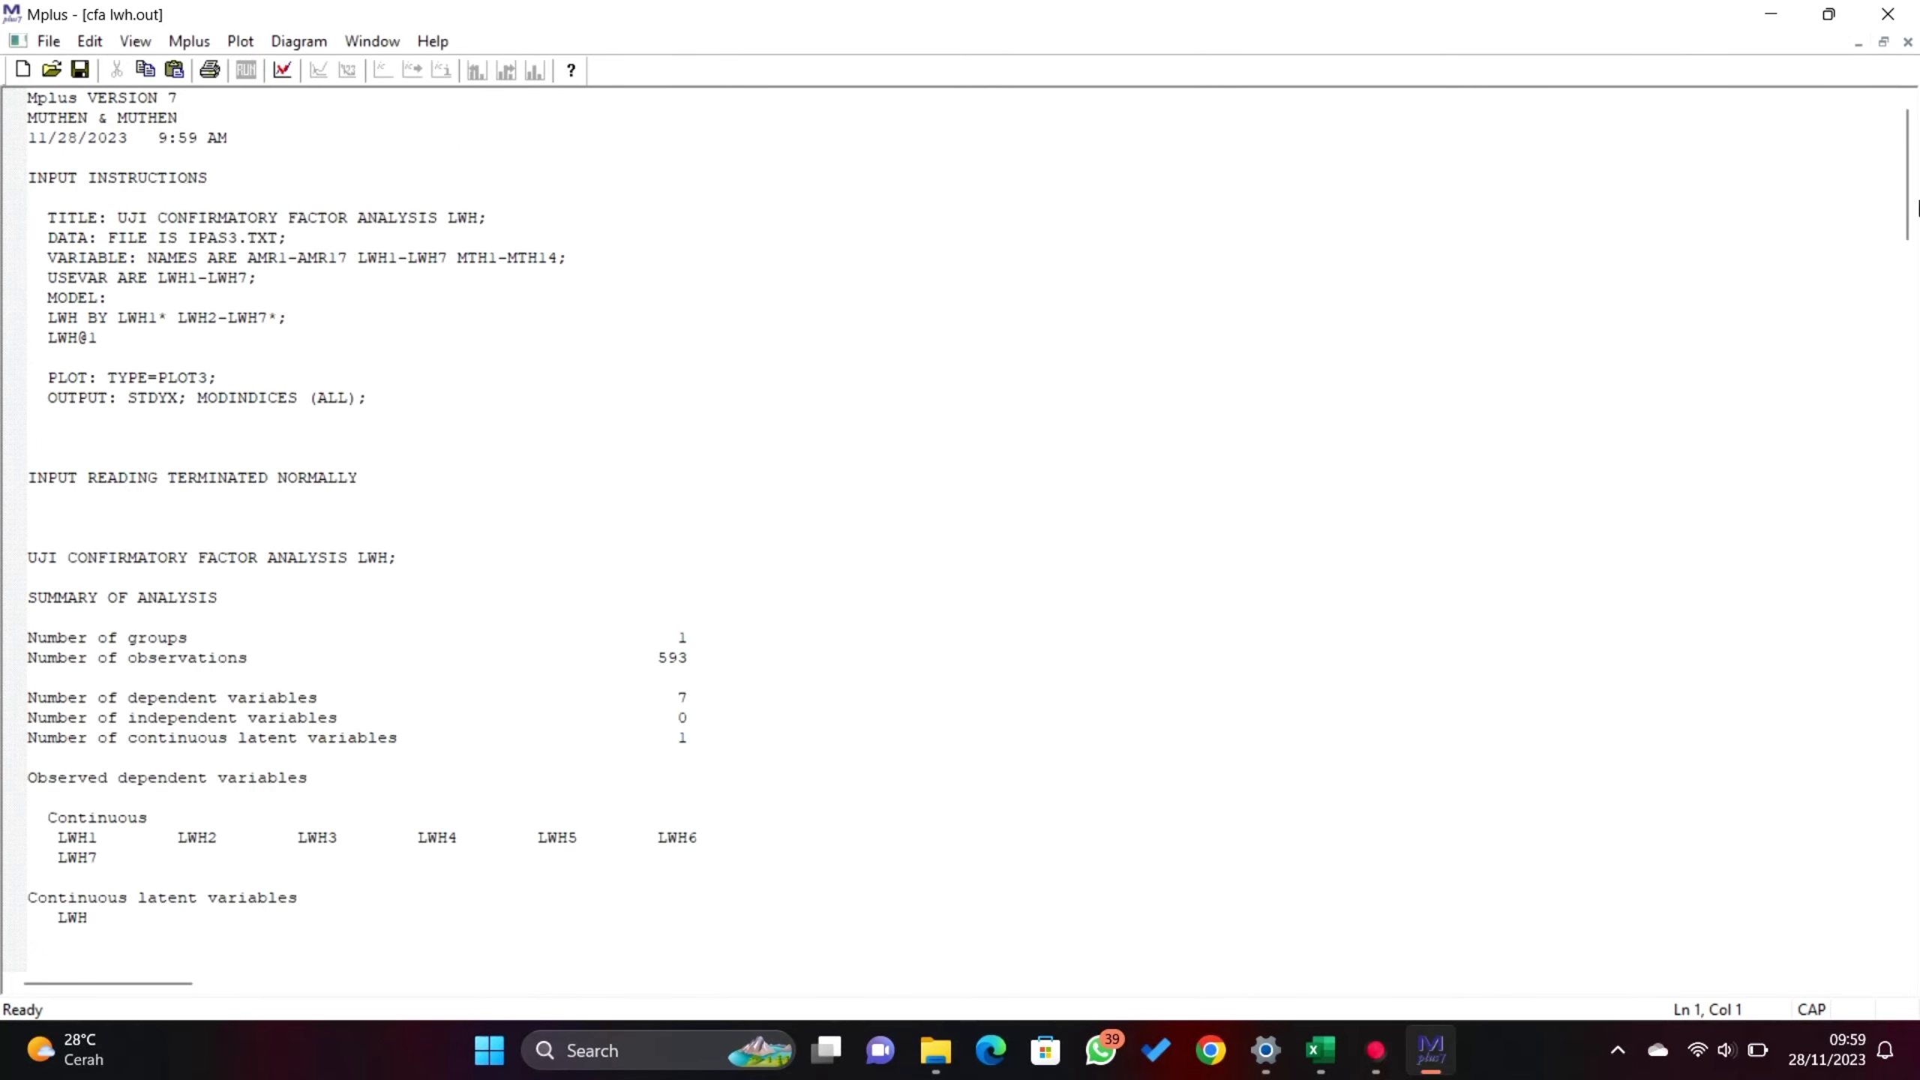
left_click_drag(1910, 210, 1910, 392)
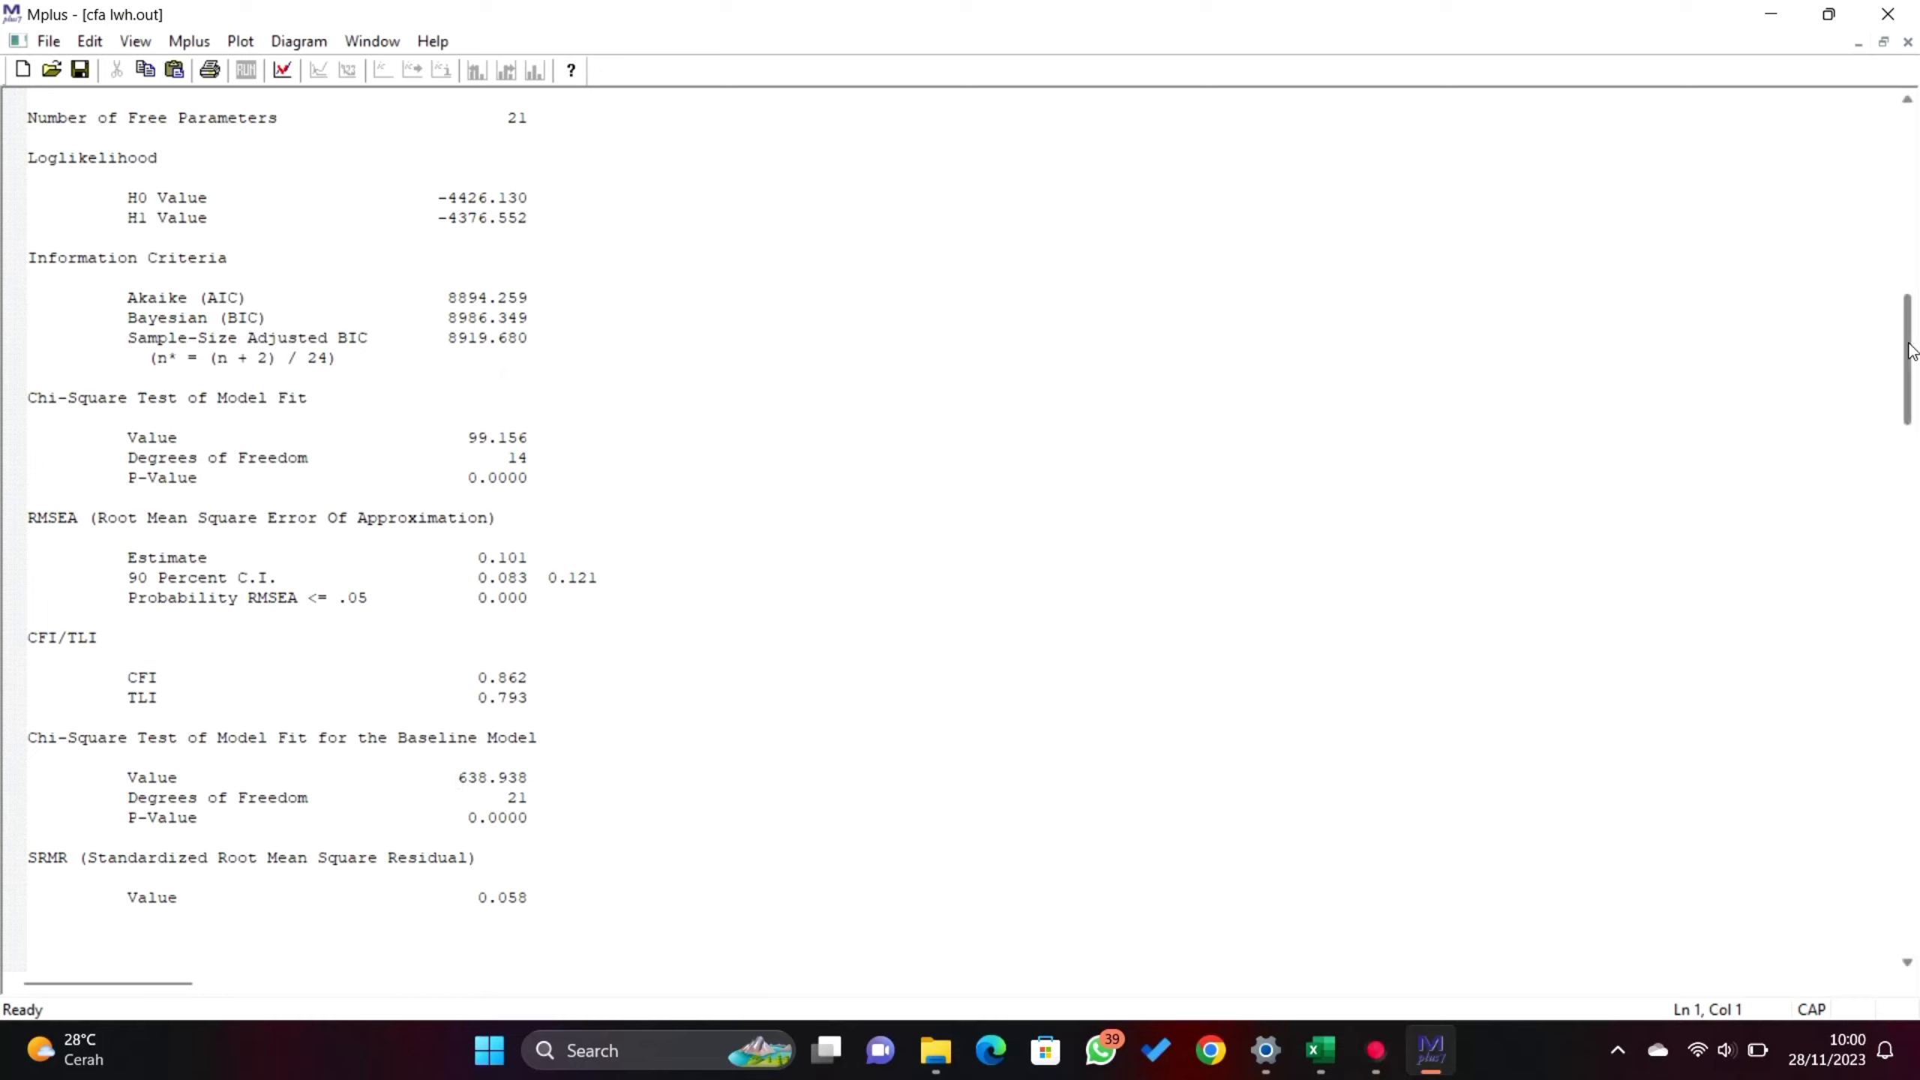
left_click_drag(1909, 354, 1882, 701)
scroll(1871, 694, "down", 4)
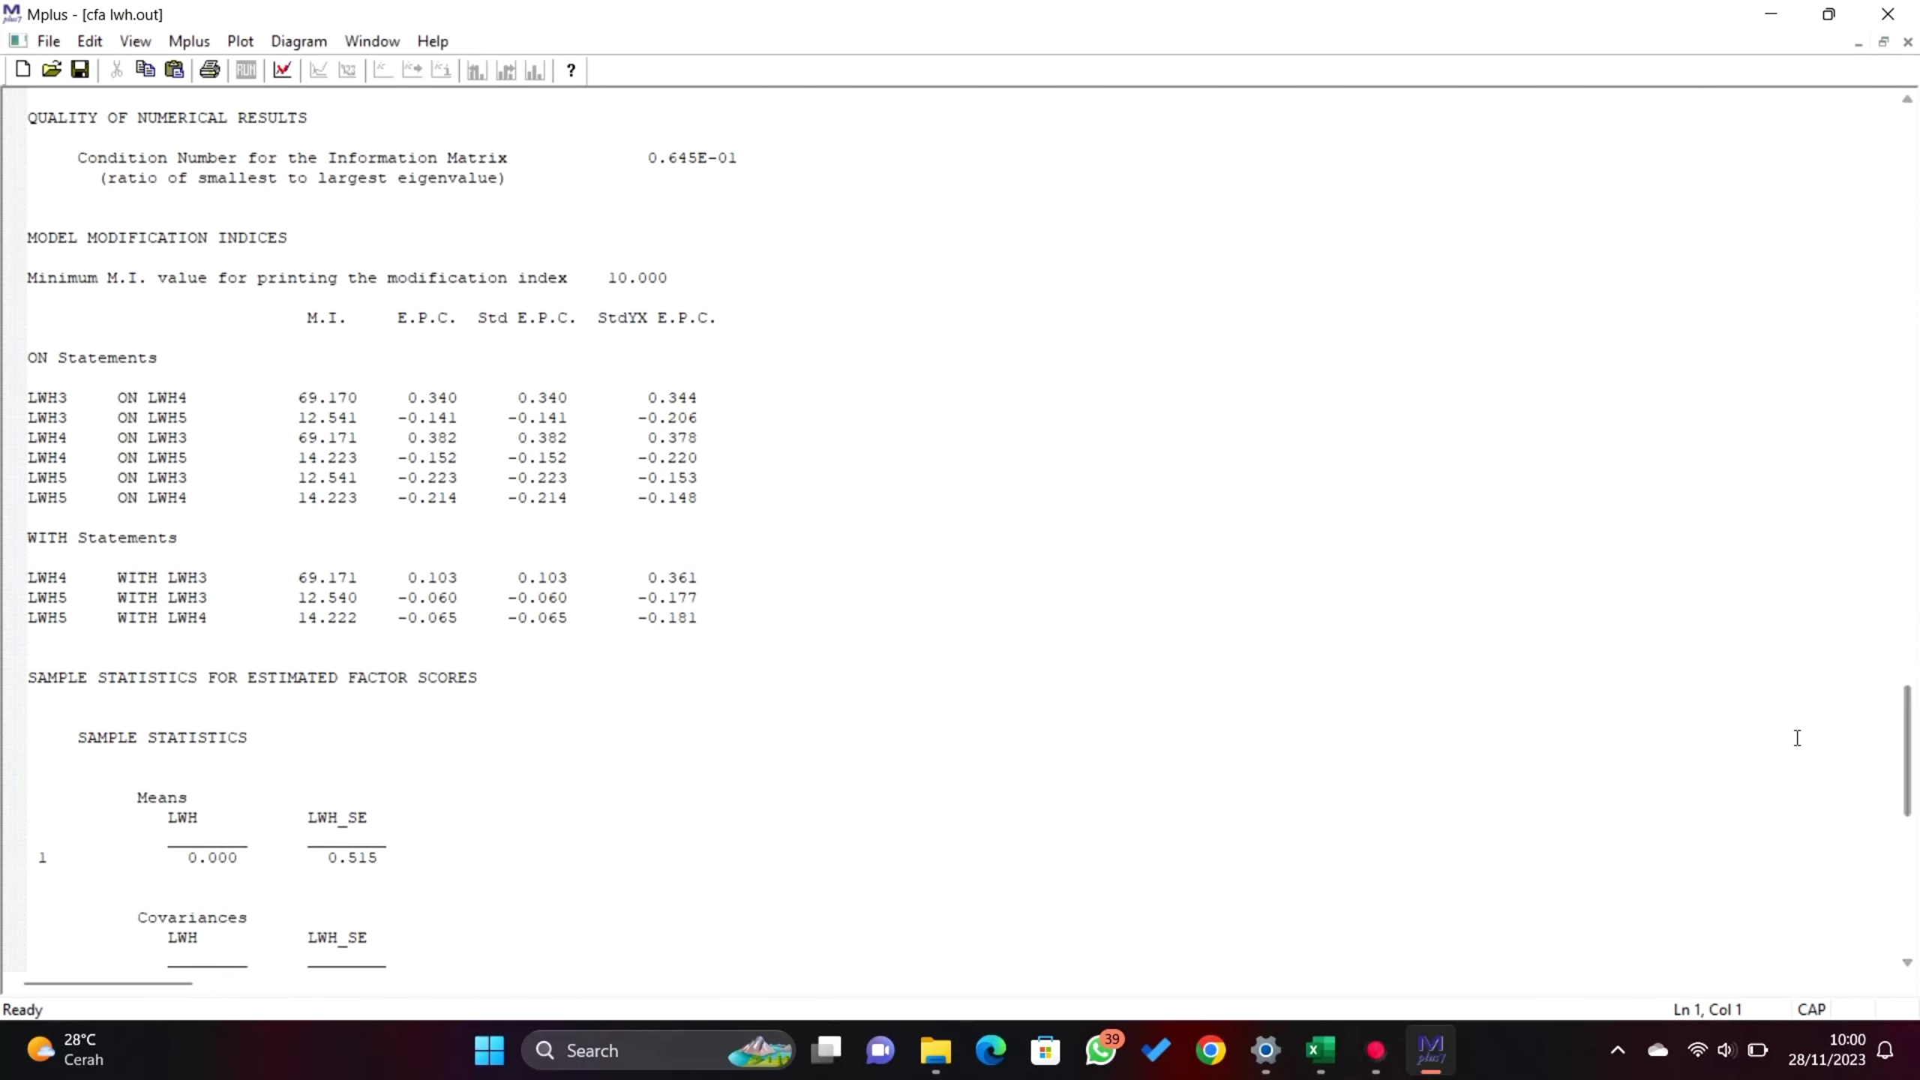
- Copy the three WITH statements from the modification indices and paste them below LWH@1 in the CFA LWH input
left_click(28, 577)
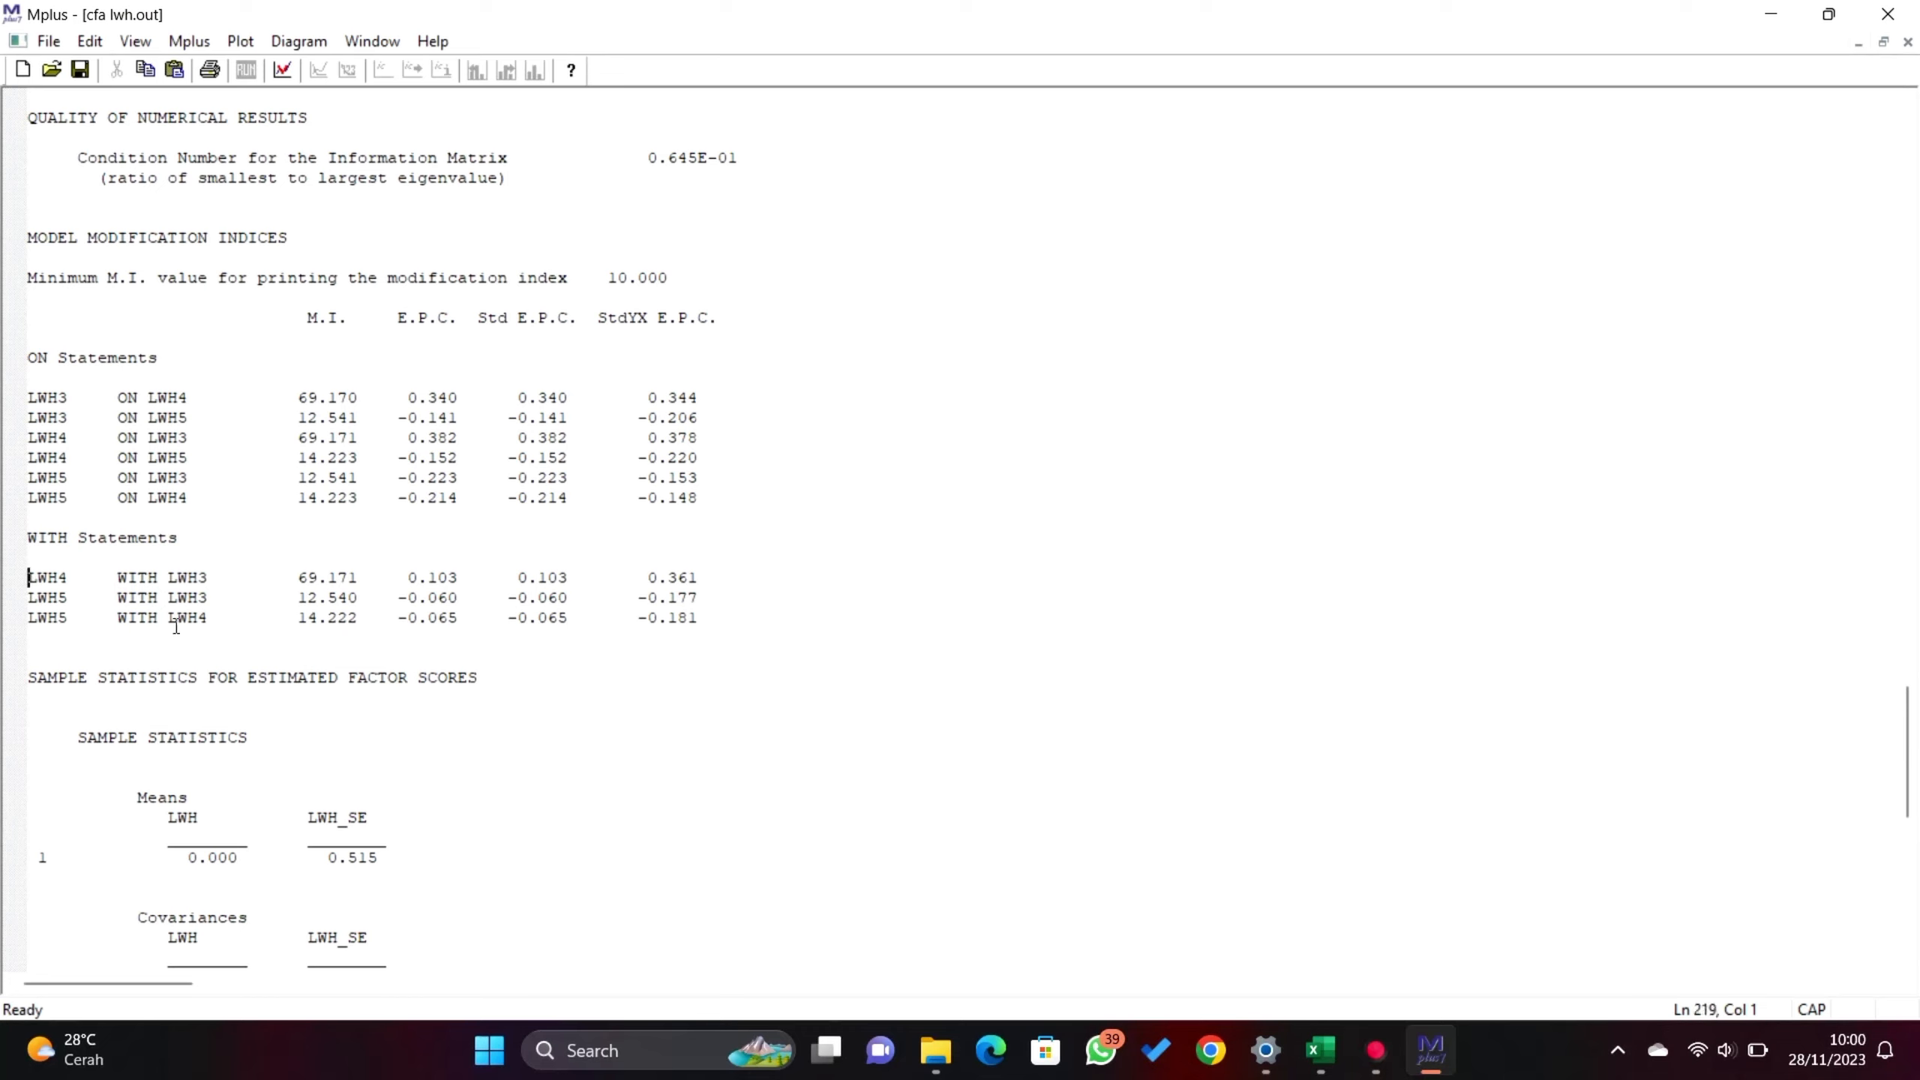
left_click(220, 626, "shift")
key("ctrl+c")
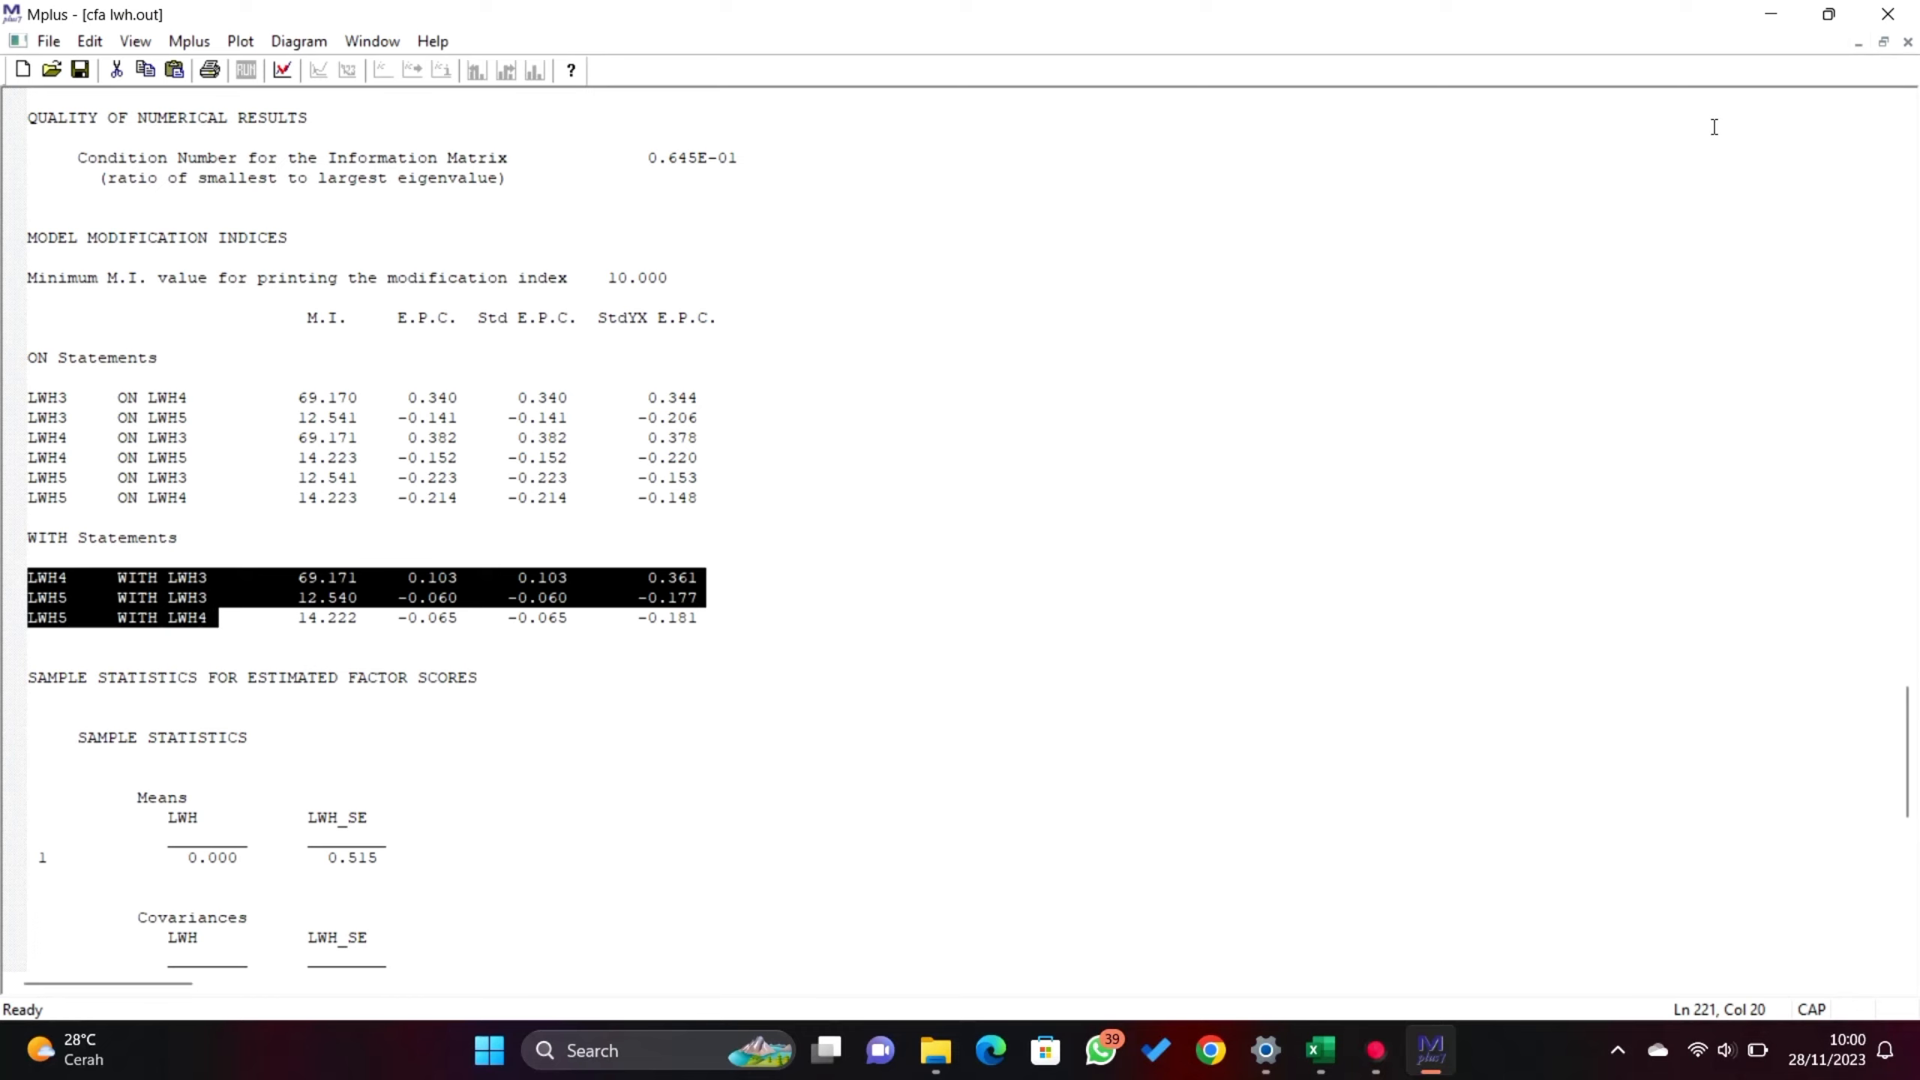
left_click(1908, 41)
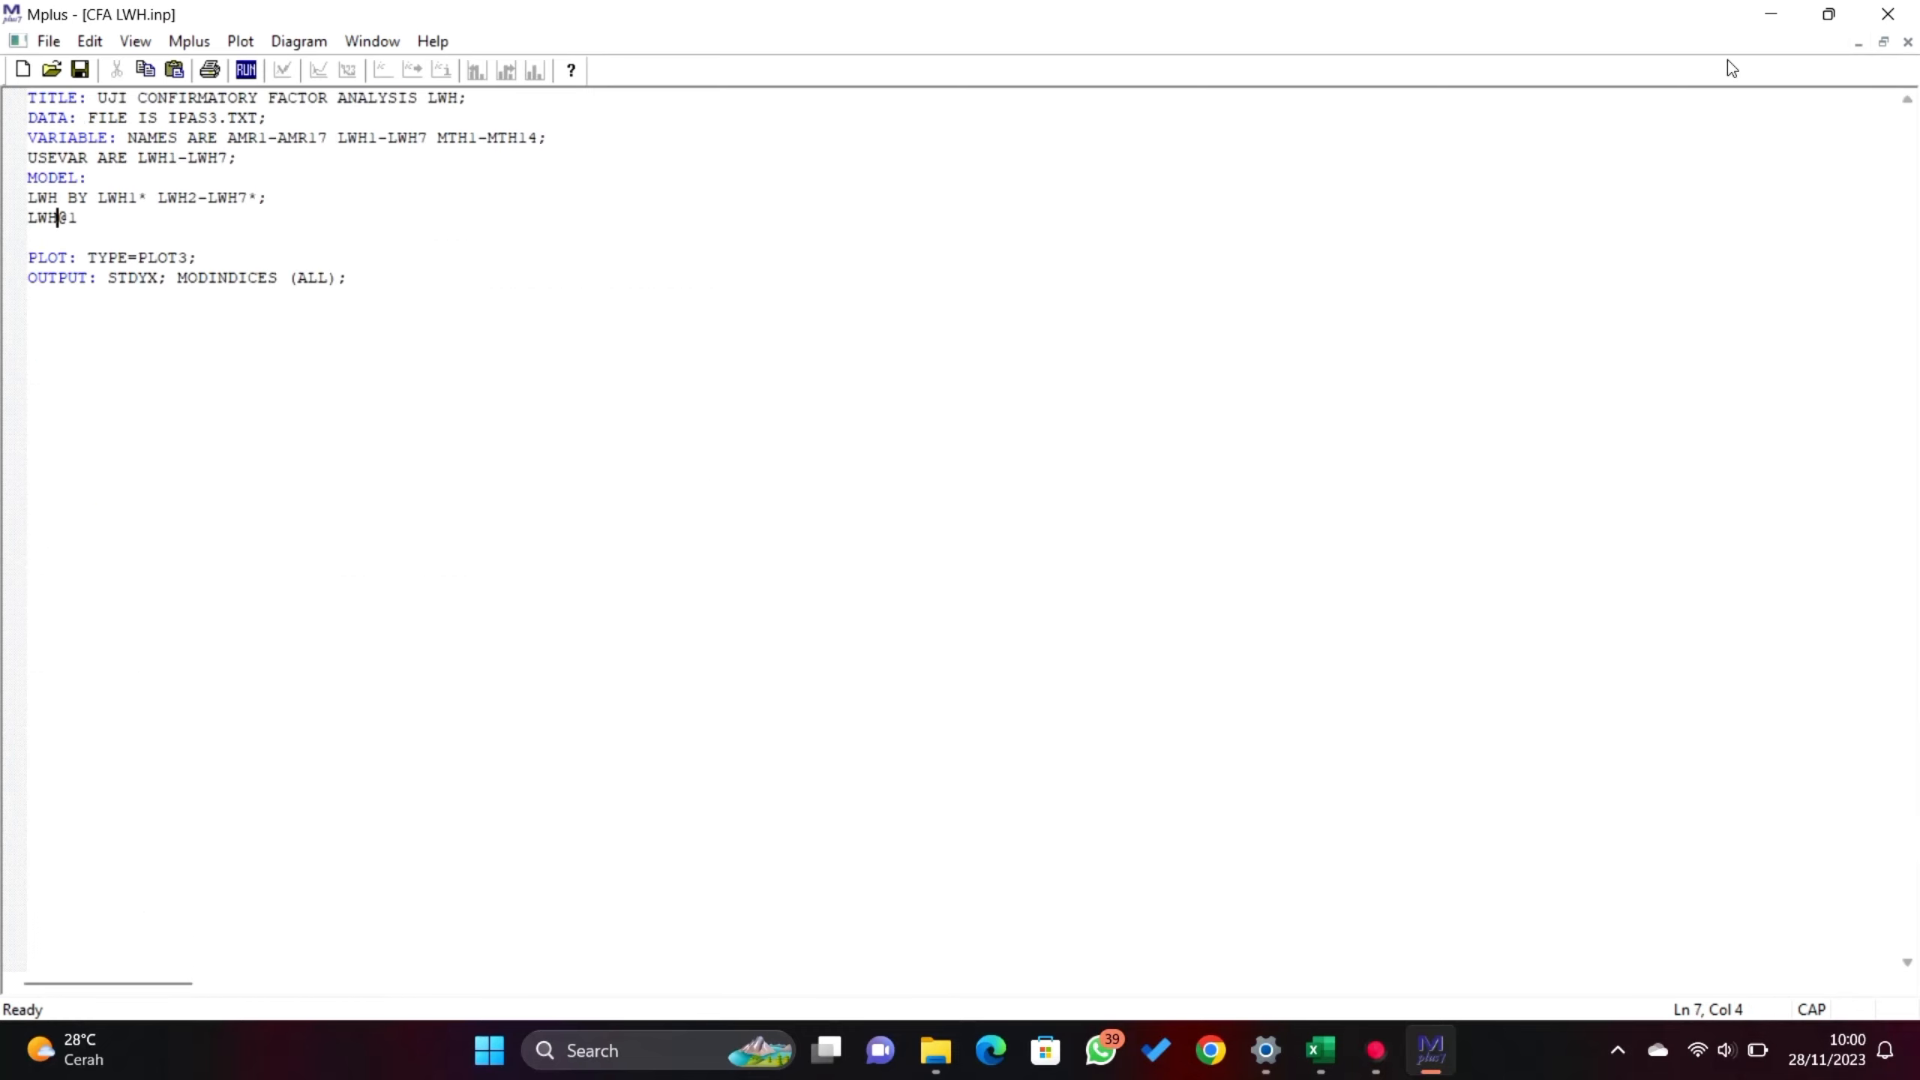
key("End")
key("Return")
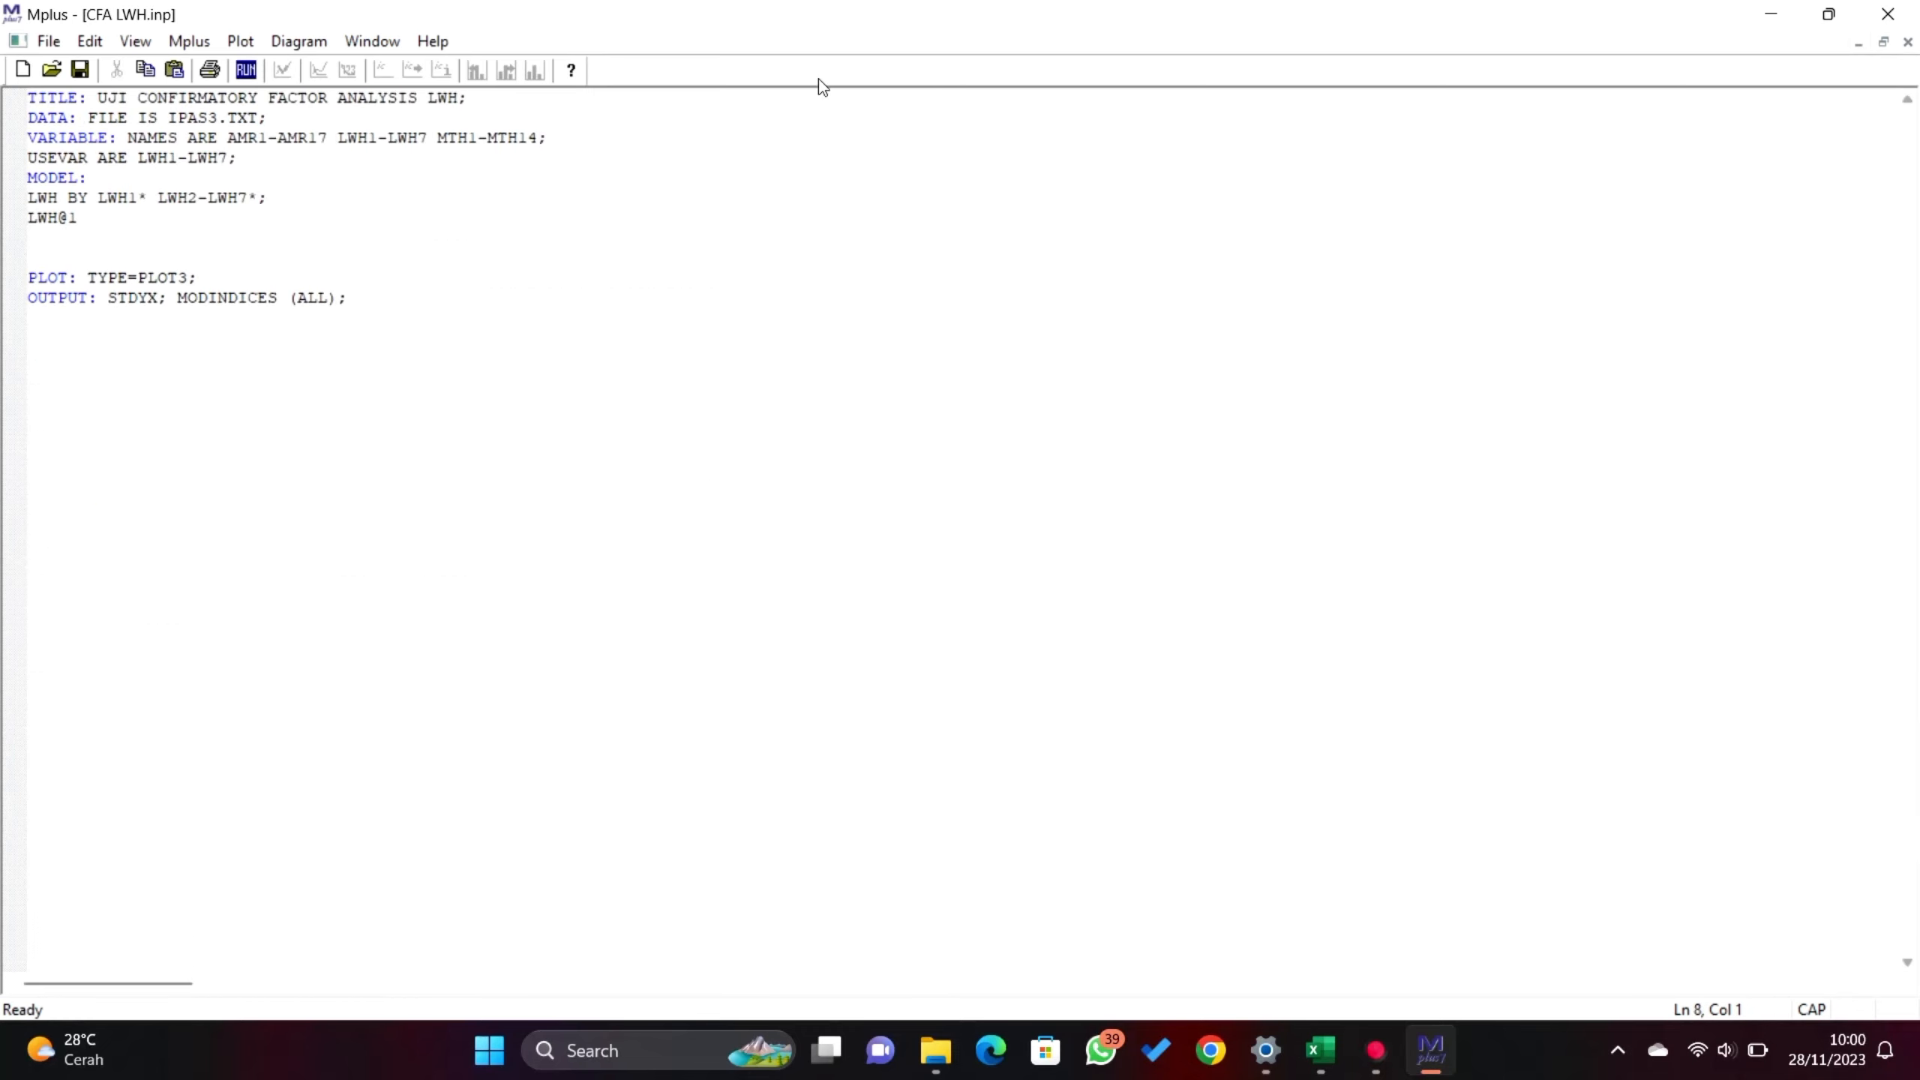
key("ctrl+v")
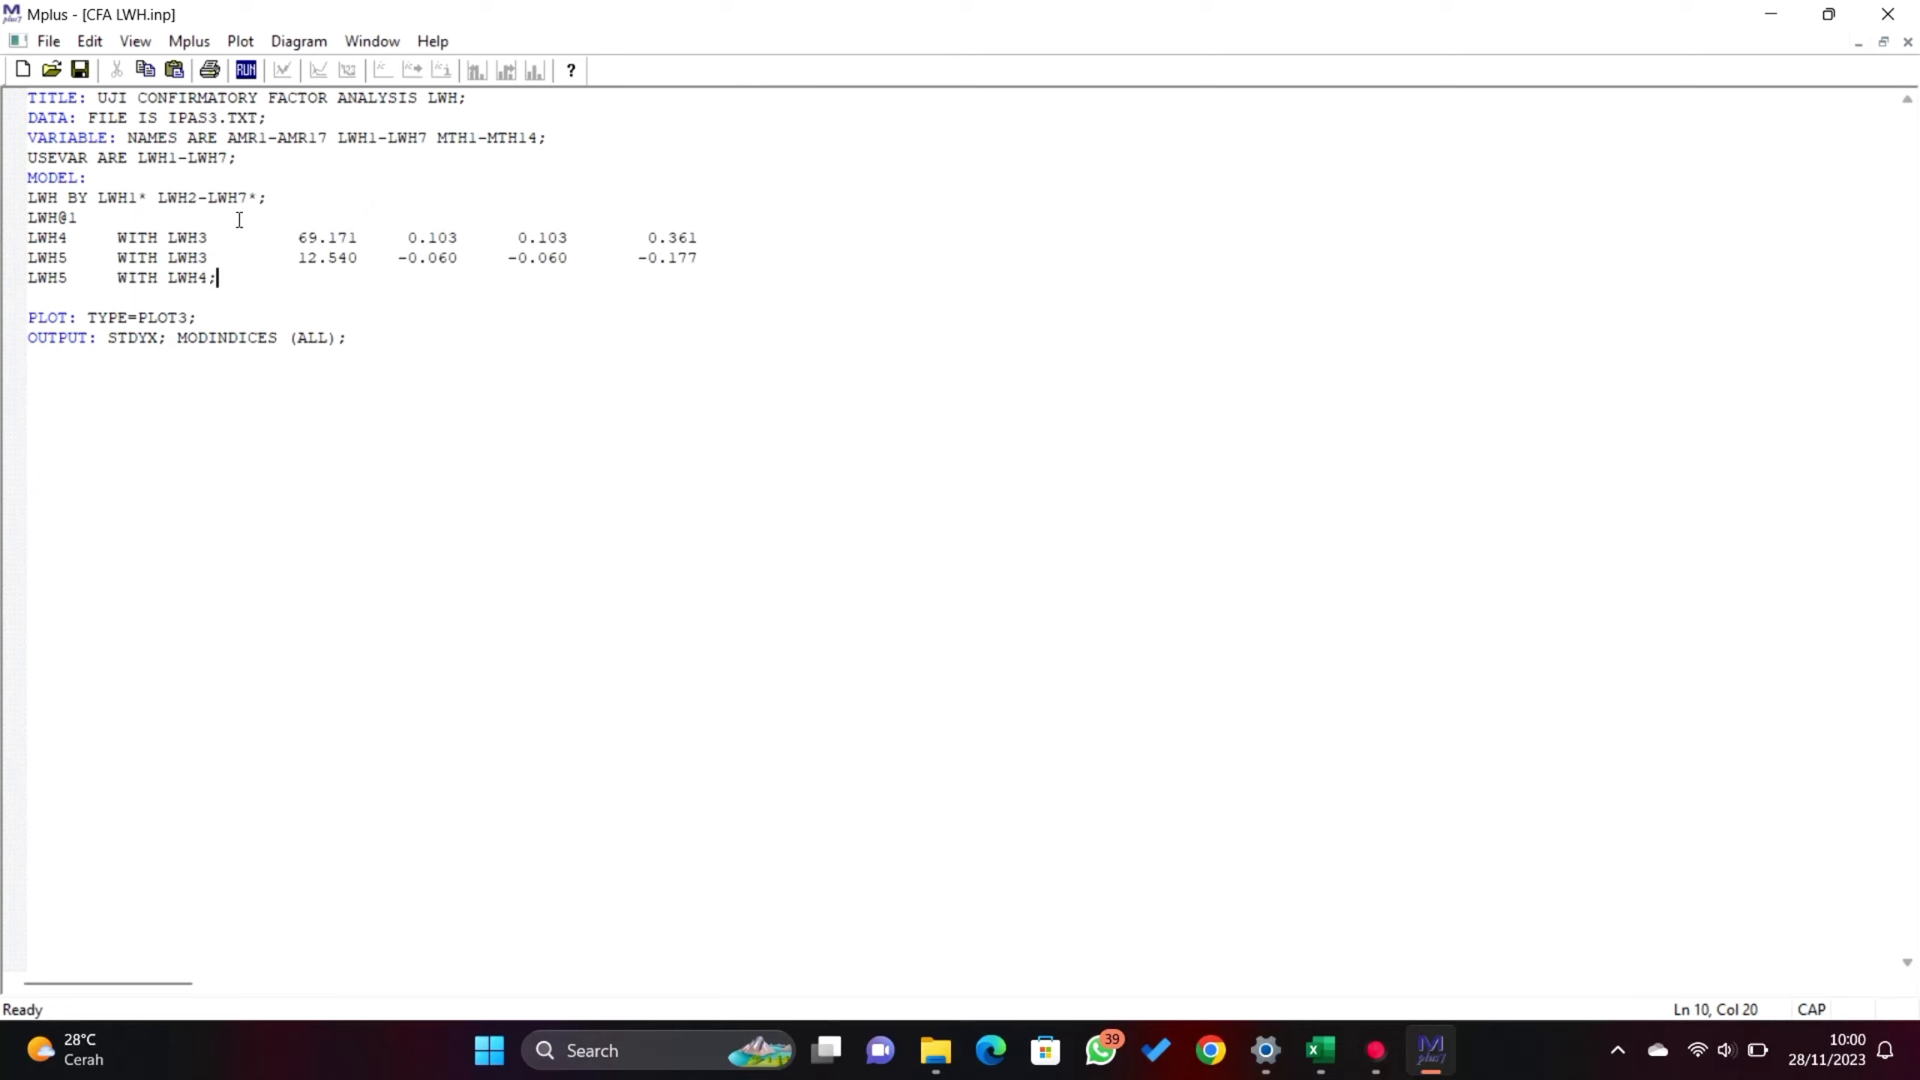
- Strip the pasted statistics from the LWH4 WITH LWH3 and LWH5 WITH LWH3 lines, ending each with a semicolon
left_click(215, 237)
key("shift+End")
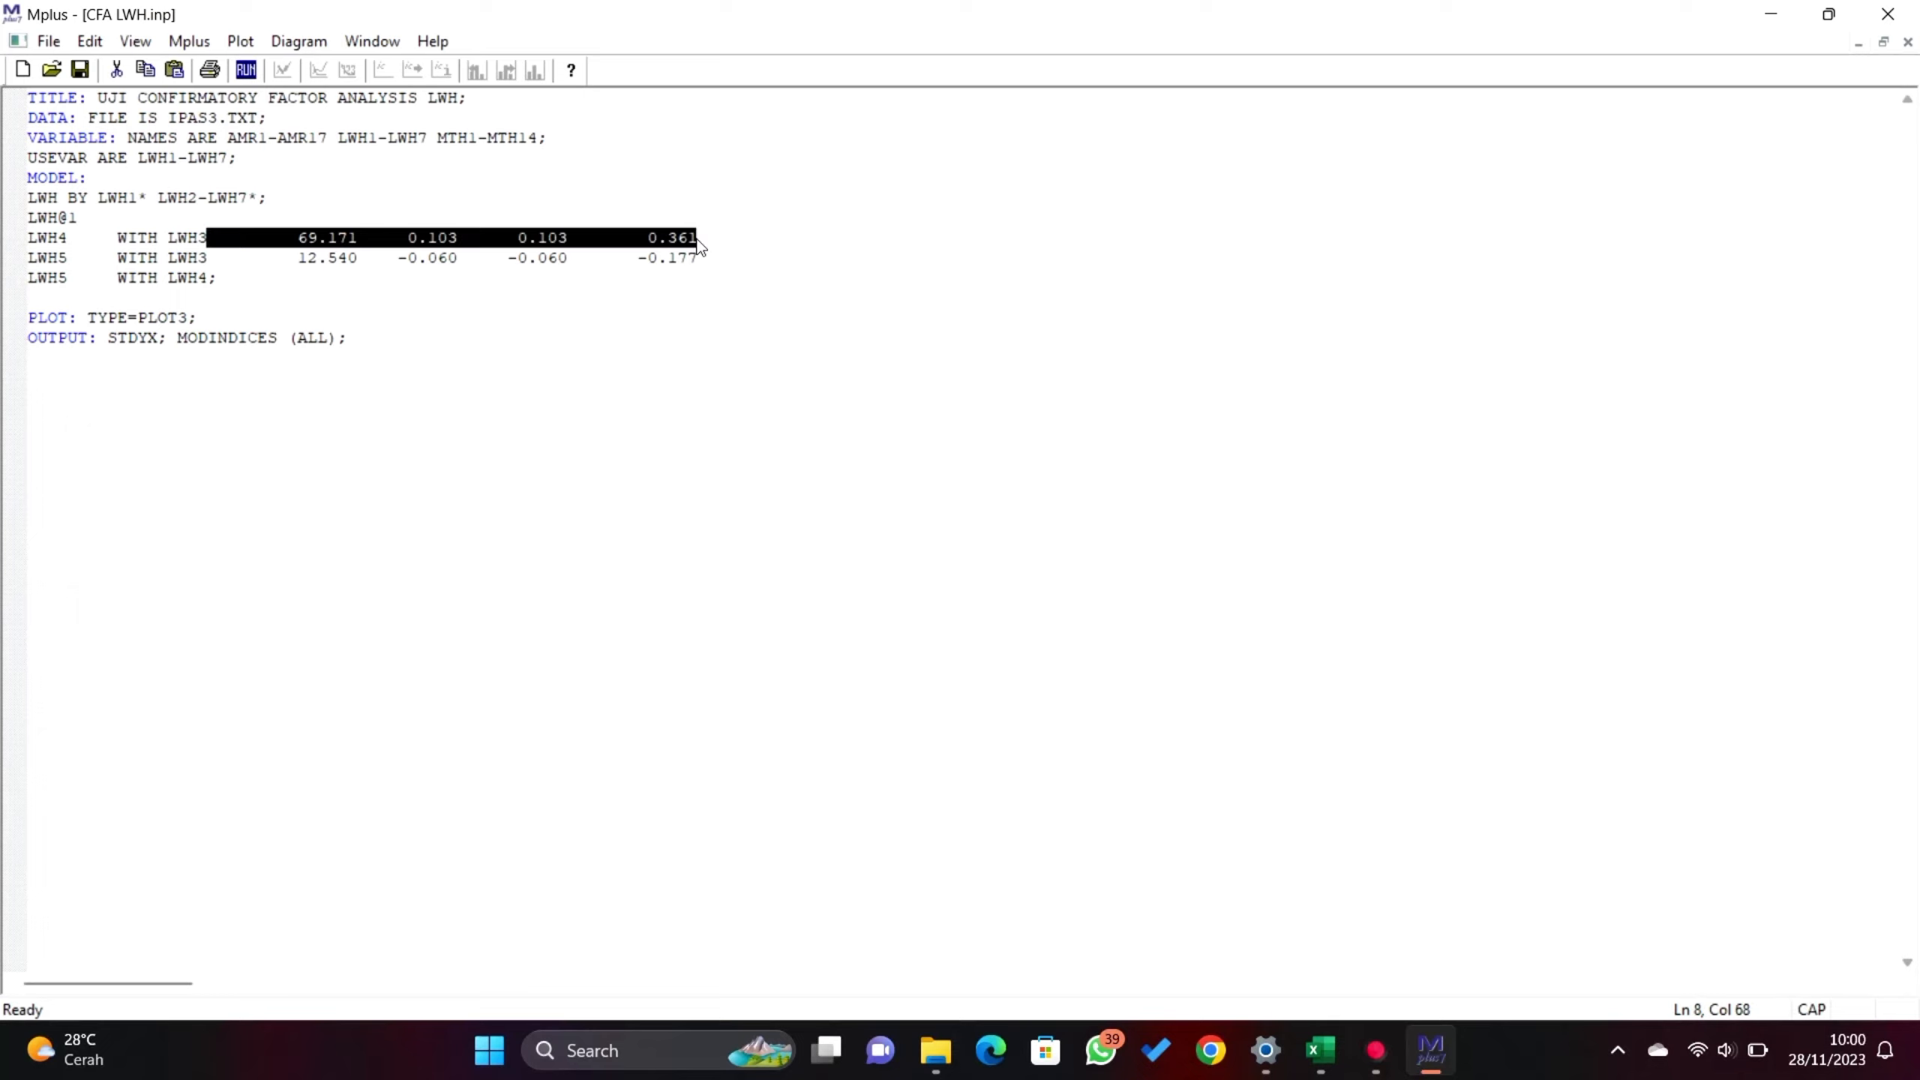
type(";")
left_click(214, 257)
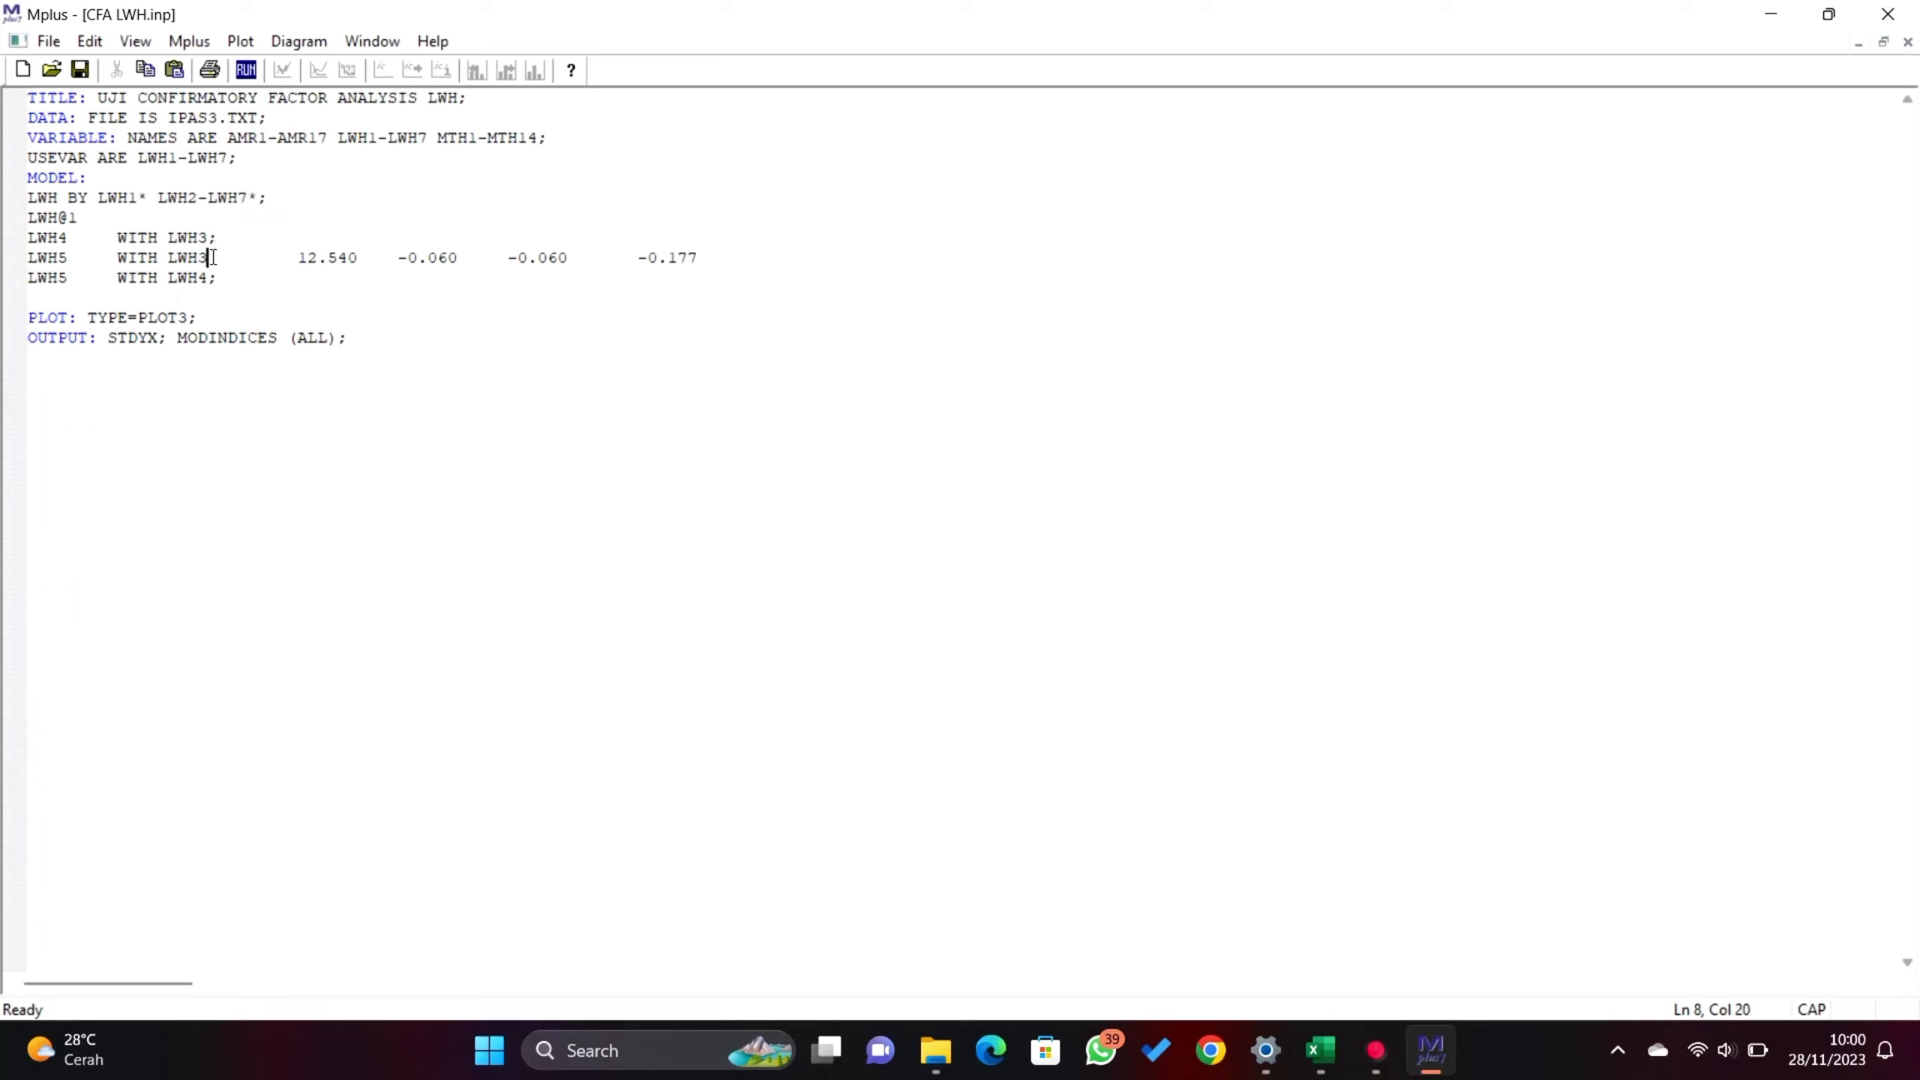
key("shift+End")
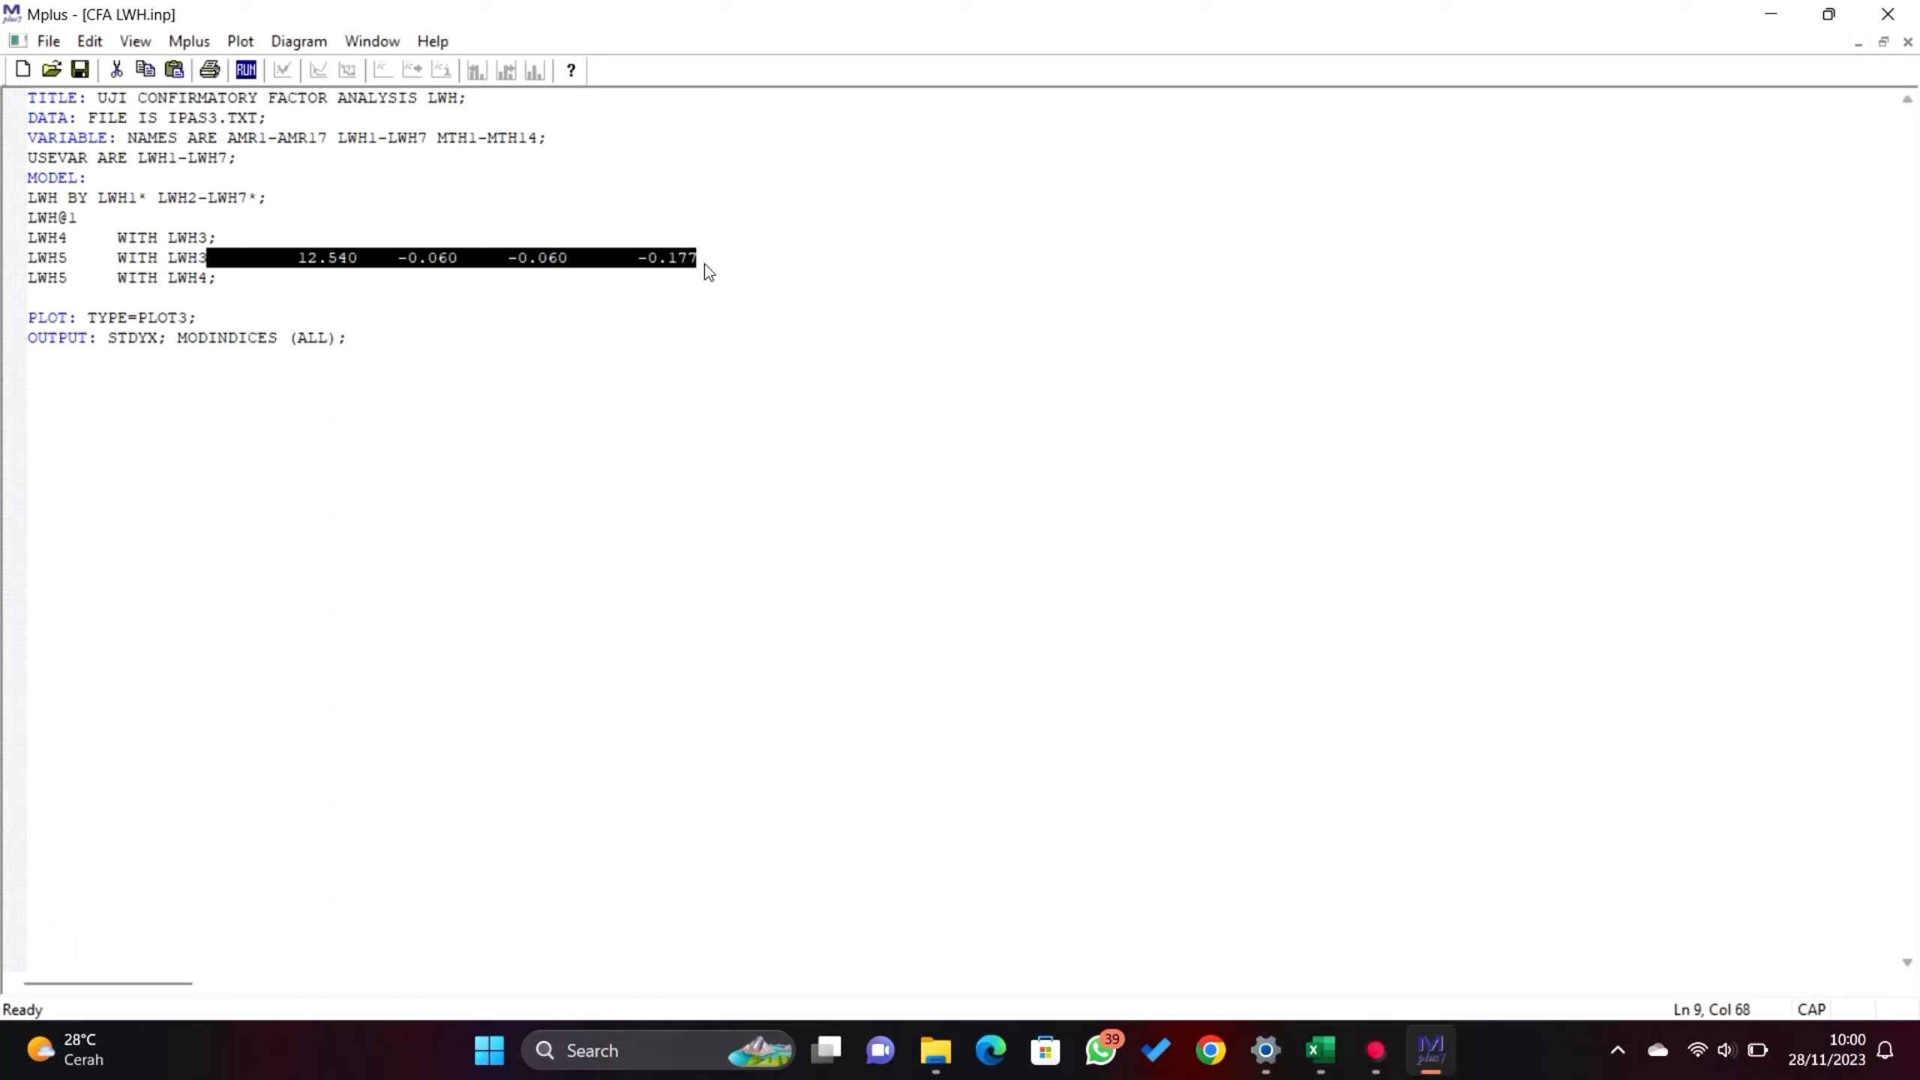
type(";")
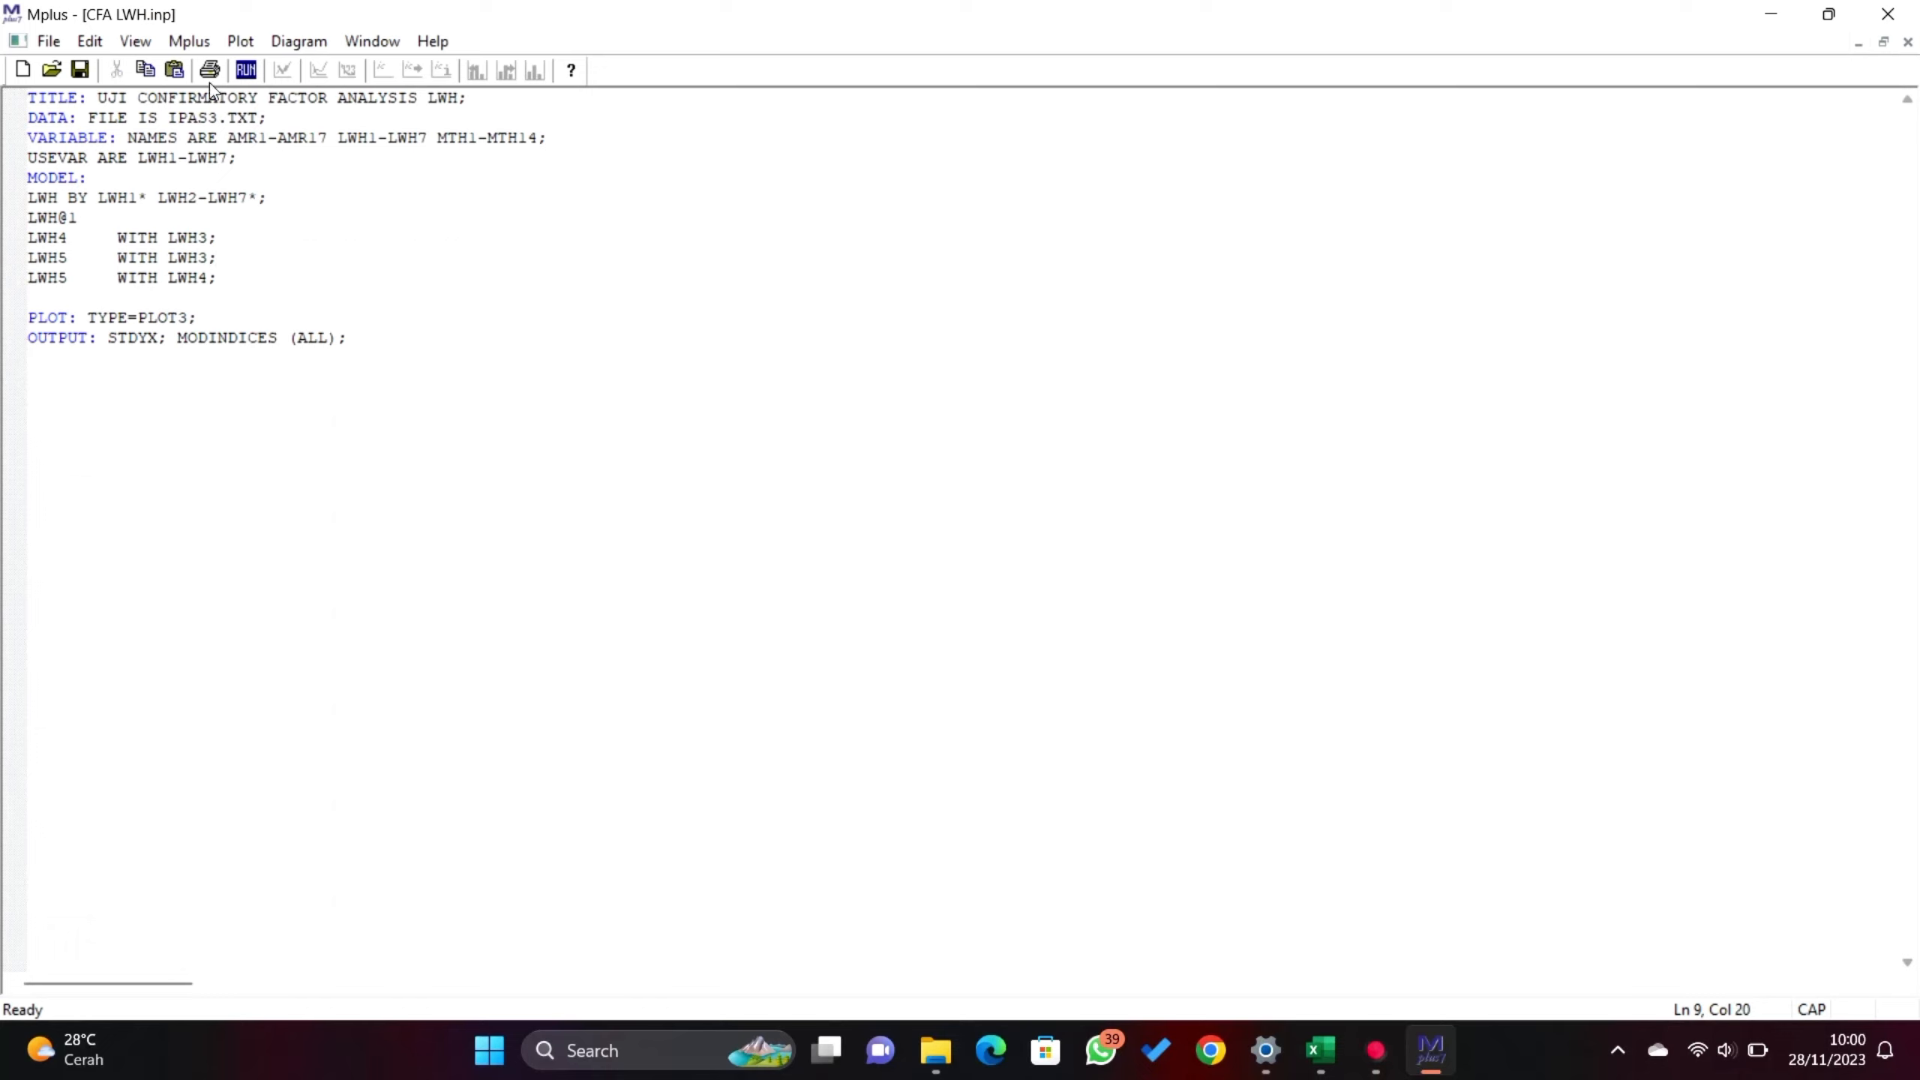
- Save the input with the correlated residuals as a new file named CFA LWH MOD
left_click(49, 41)
left_click(94, 179)
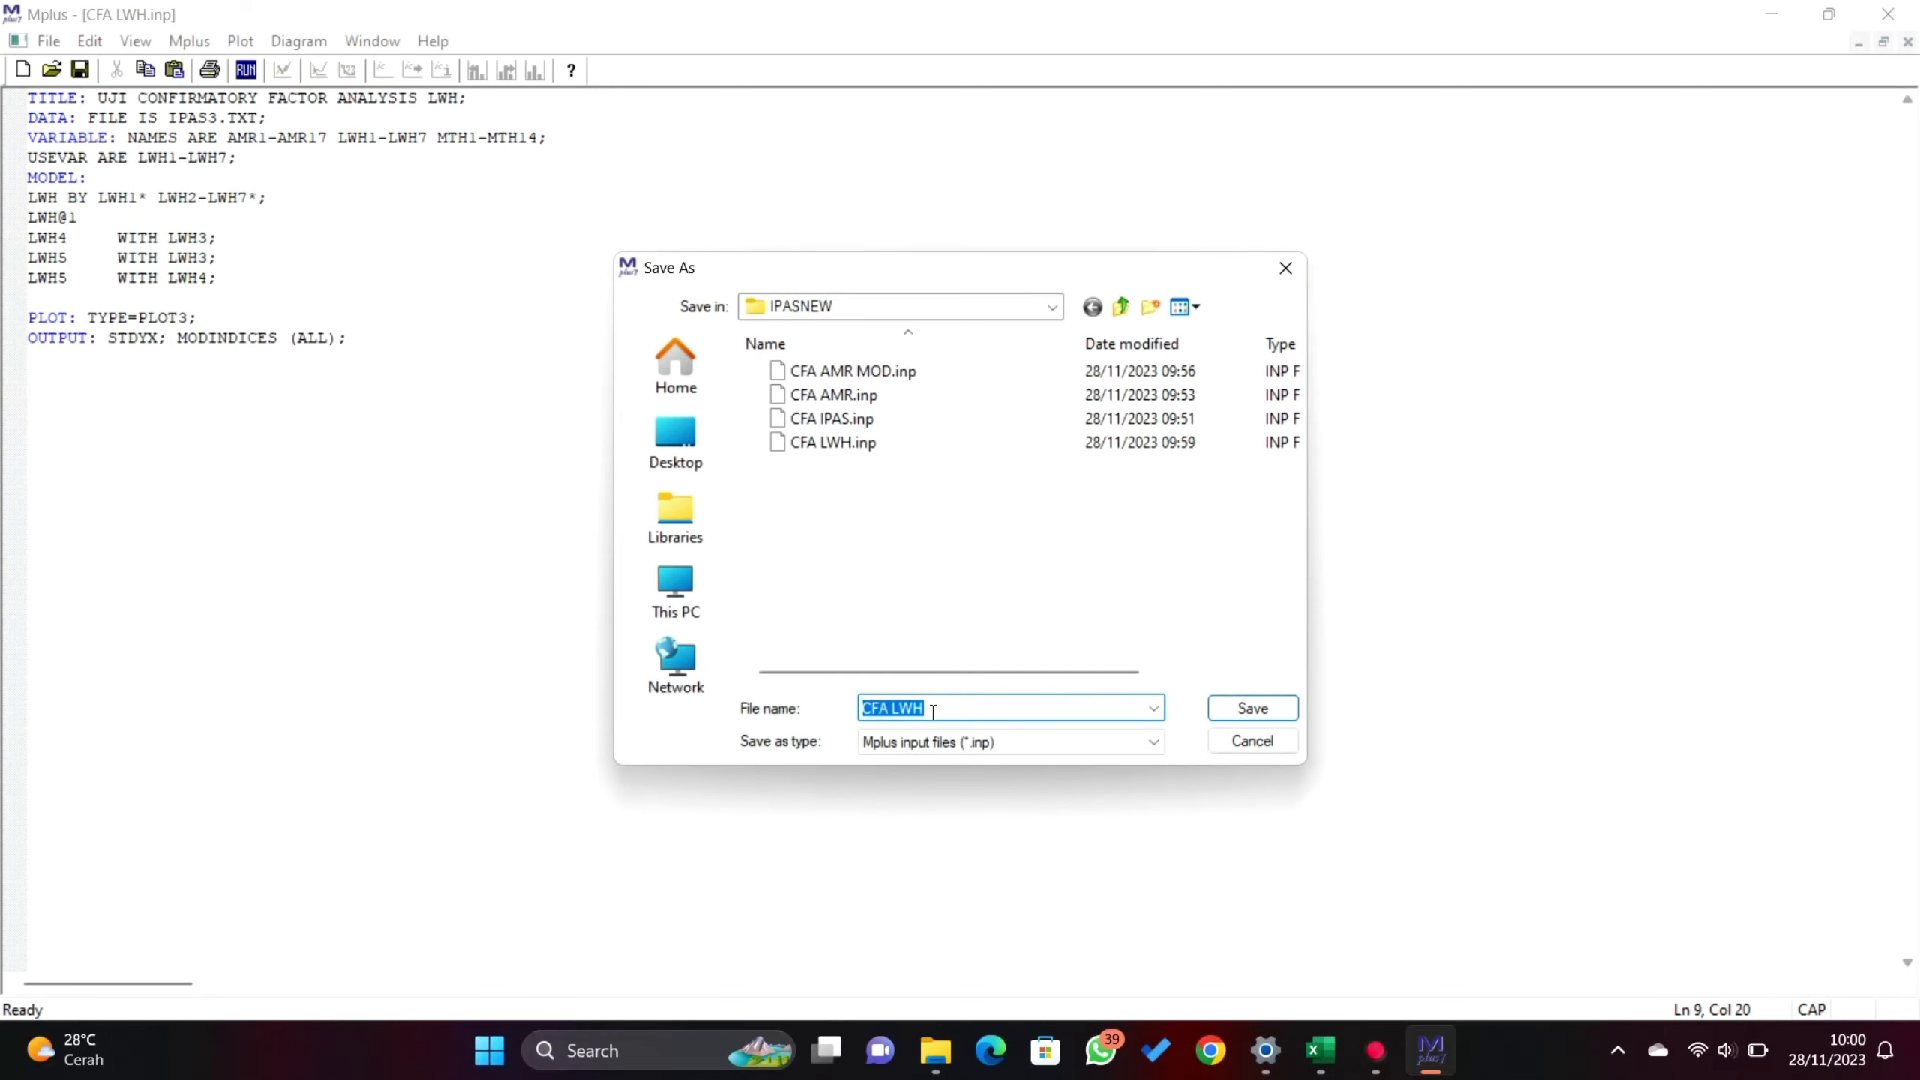
left_click(932, 712)
type("MOD")
left_click(1249, 711)
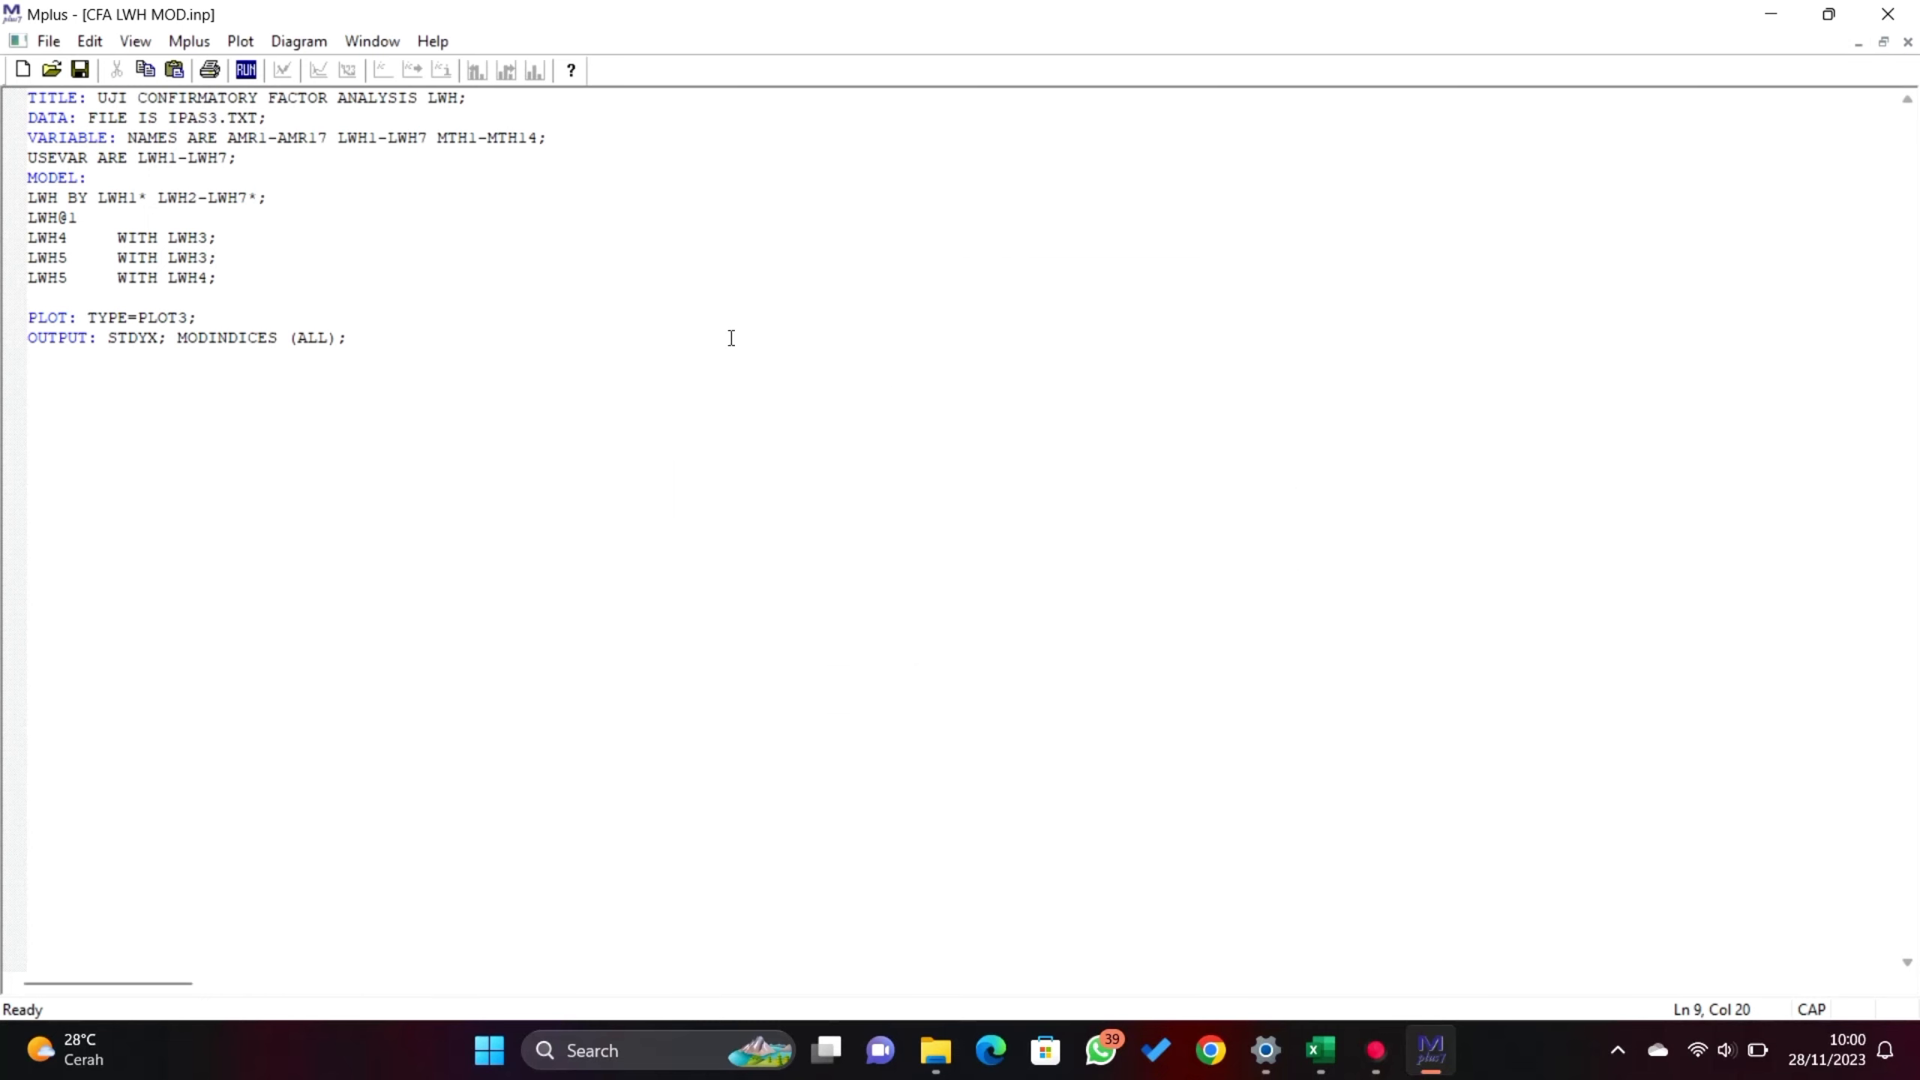
- Run the CFA LWH MOD model and examine its RMSEA, CFI/TLI, SRMR and model results
left_click(245, 72)
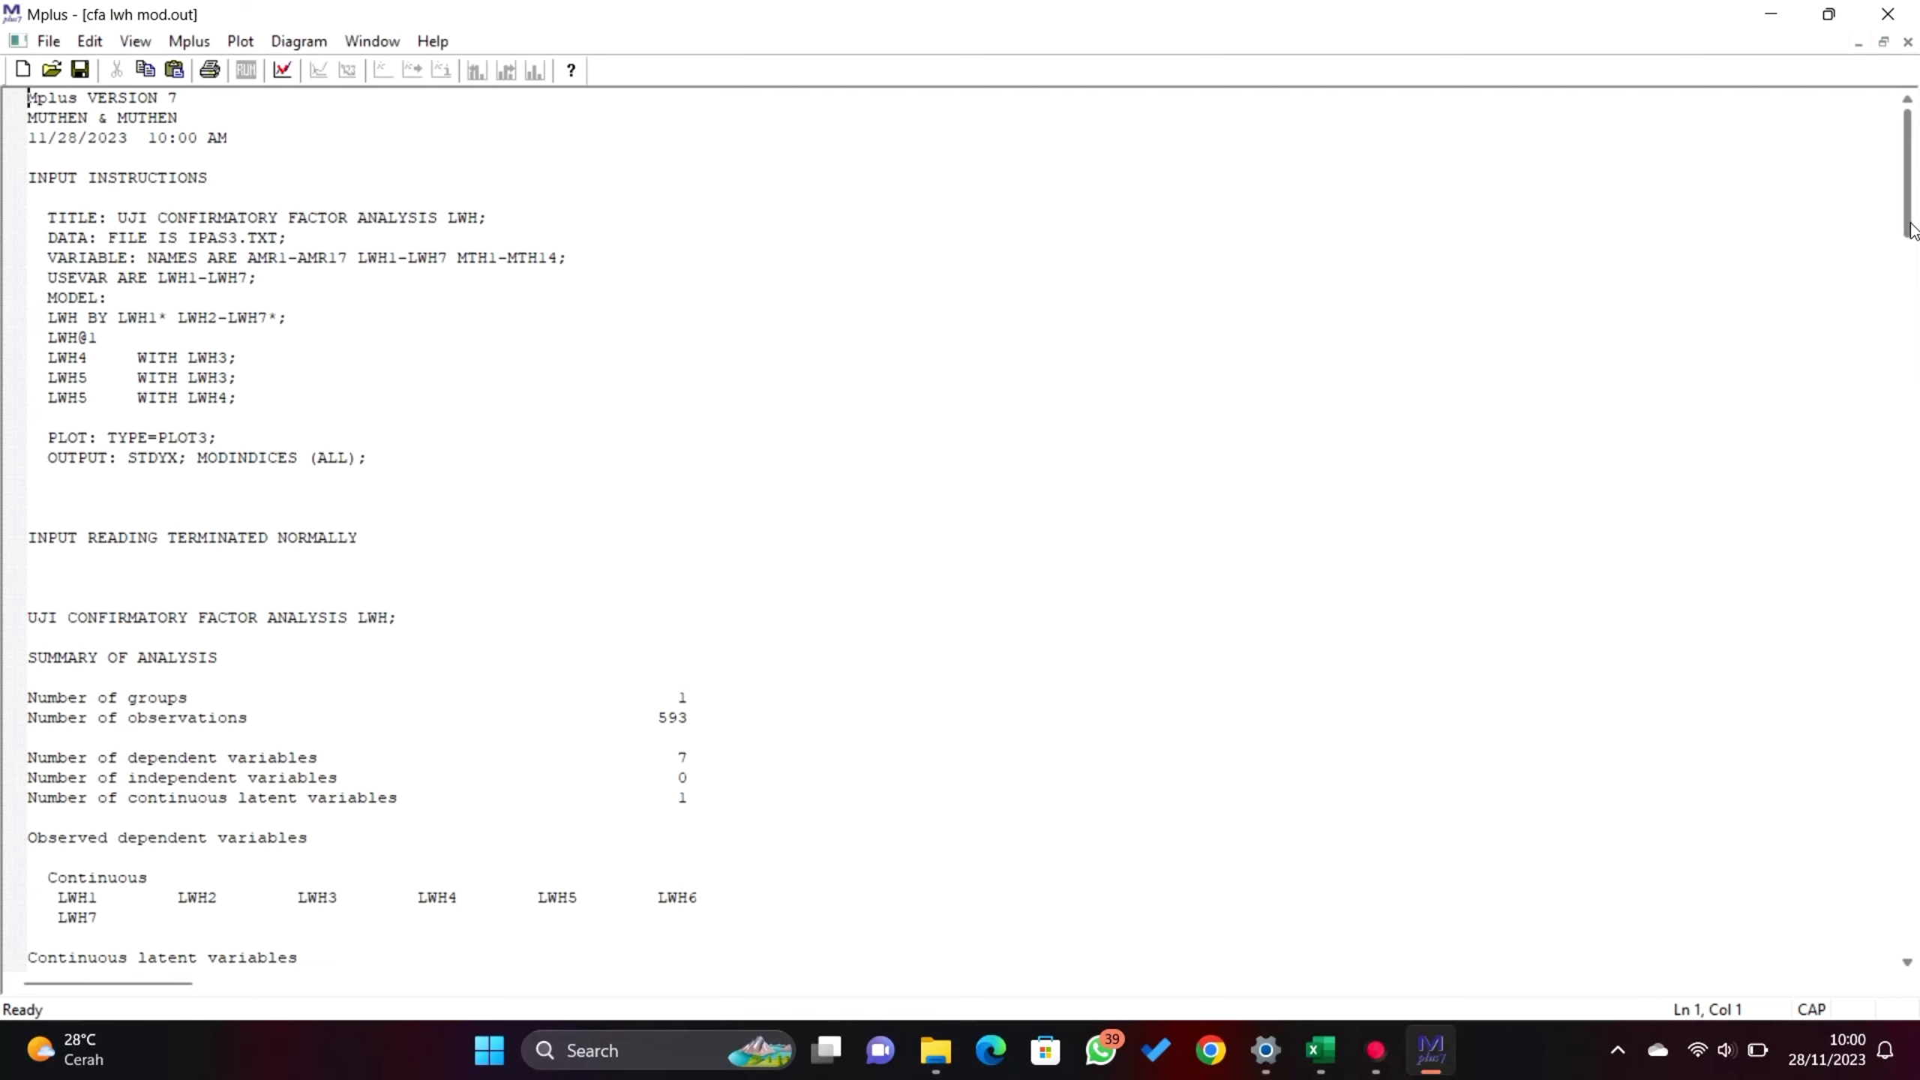
left_click_drag(1912, 232, 1912, 327)
left_click_drag(1910, 349, 1910, 423)
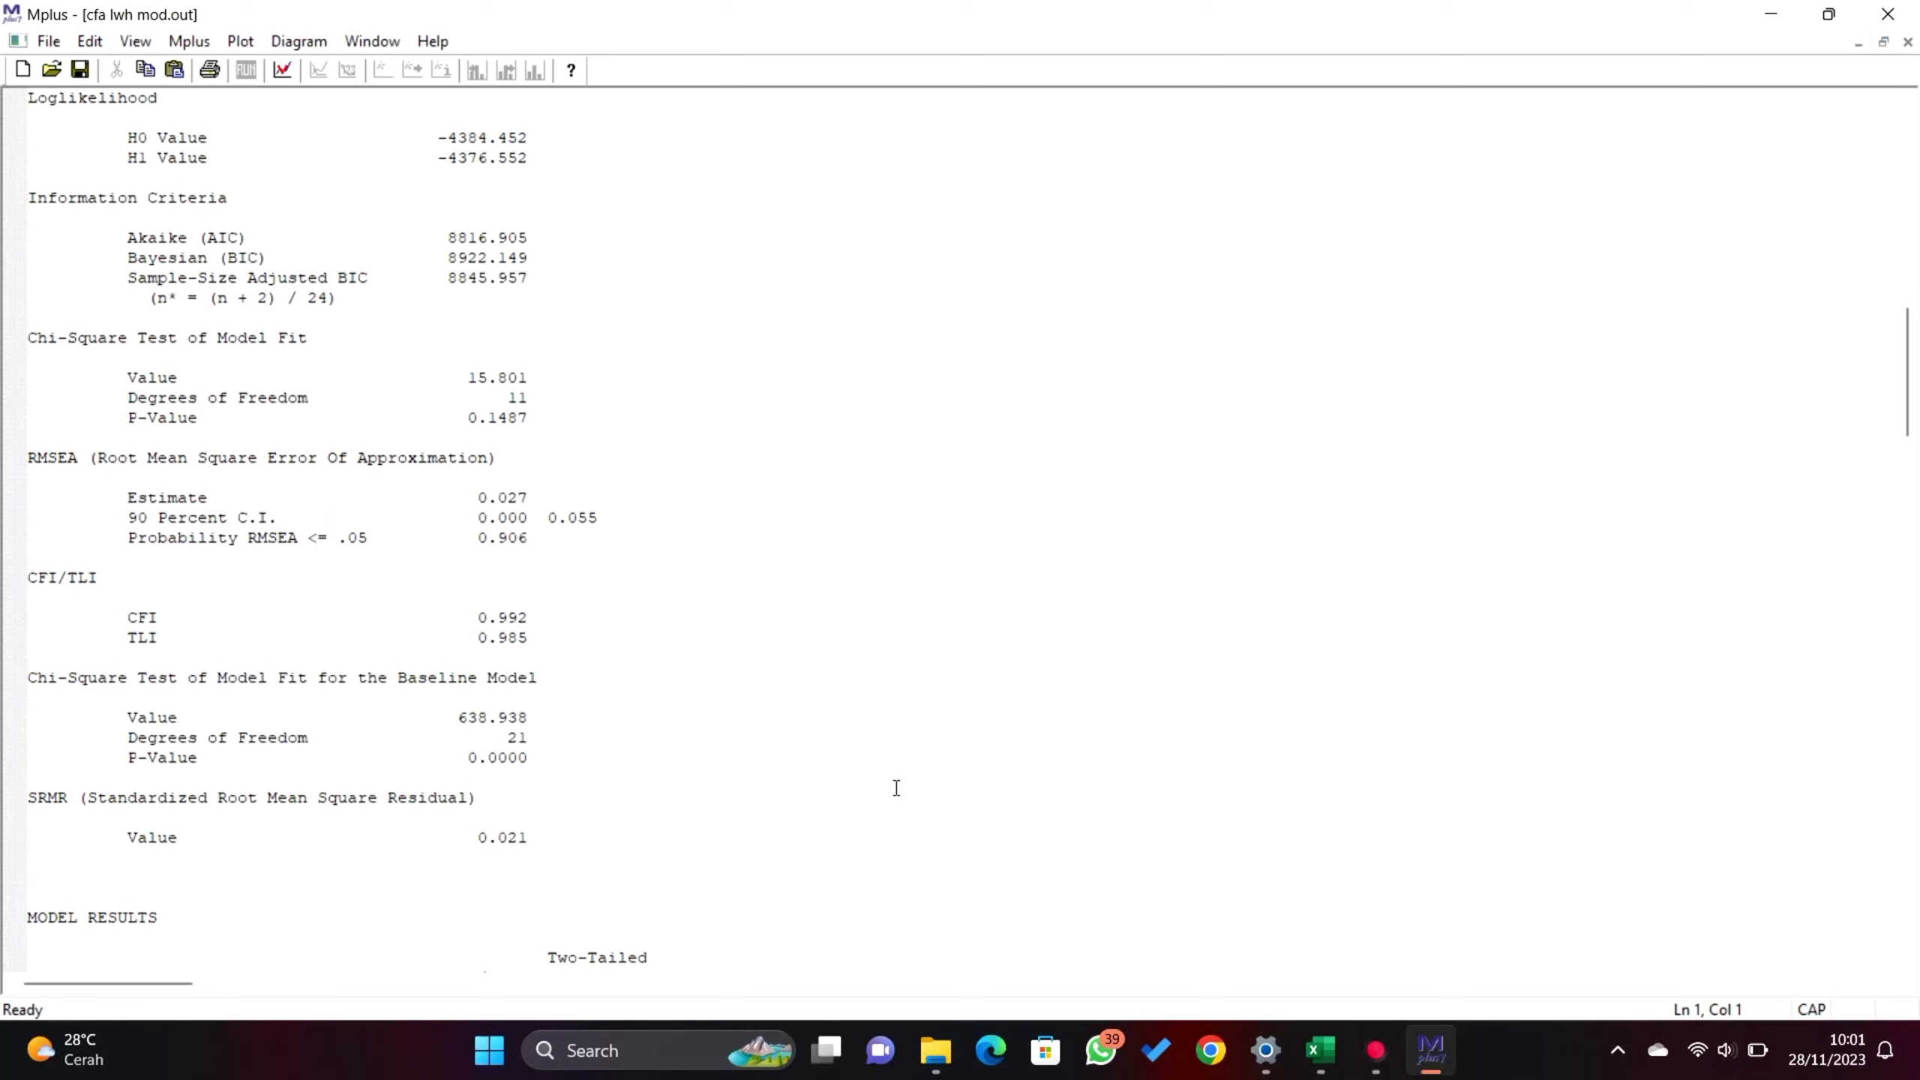
left_click_drag(1910, 318, 1910, 426)
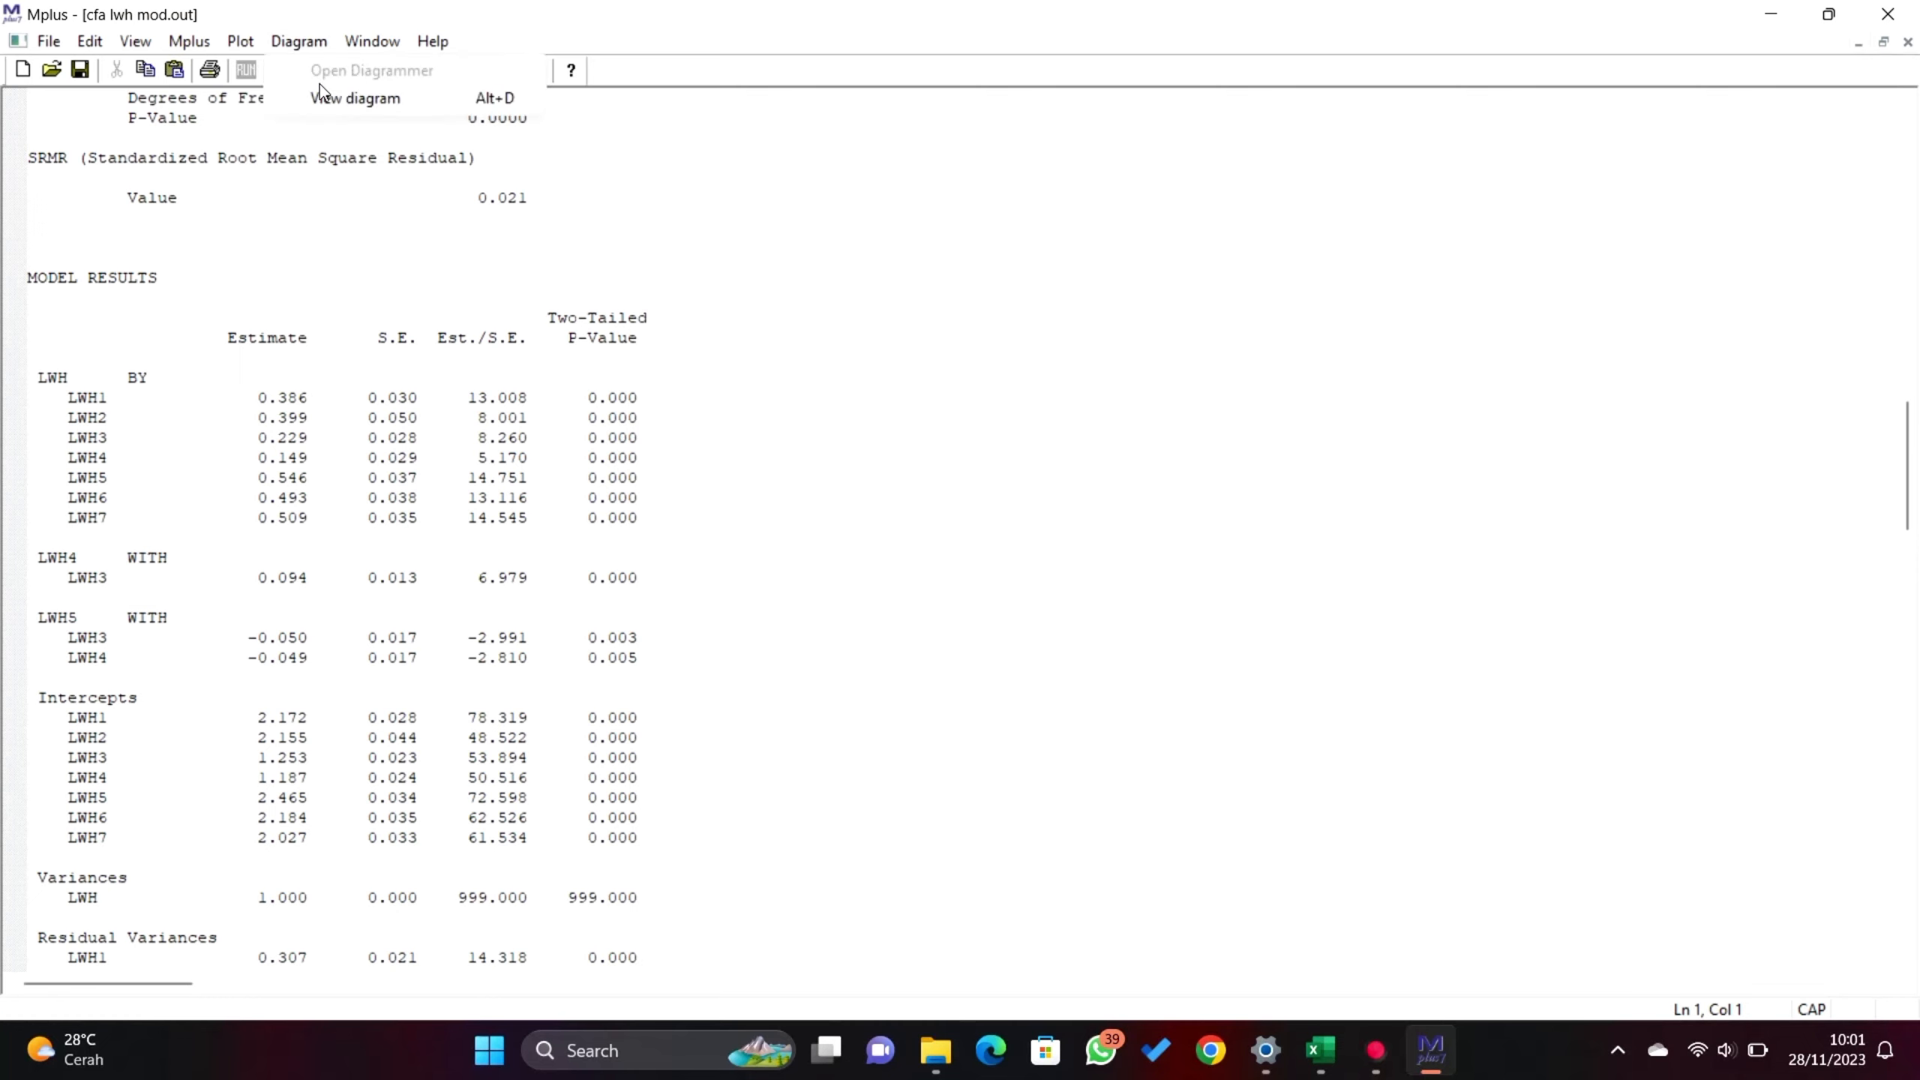
- View the CFA LWH MOD diagram with standardized estimates, then close the diagram and the output
key("alt+d")
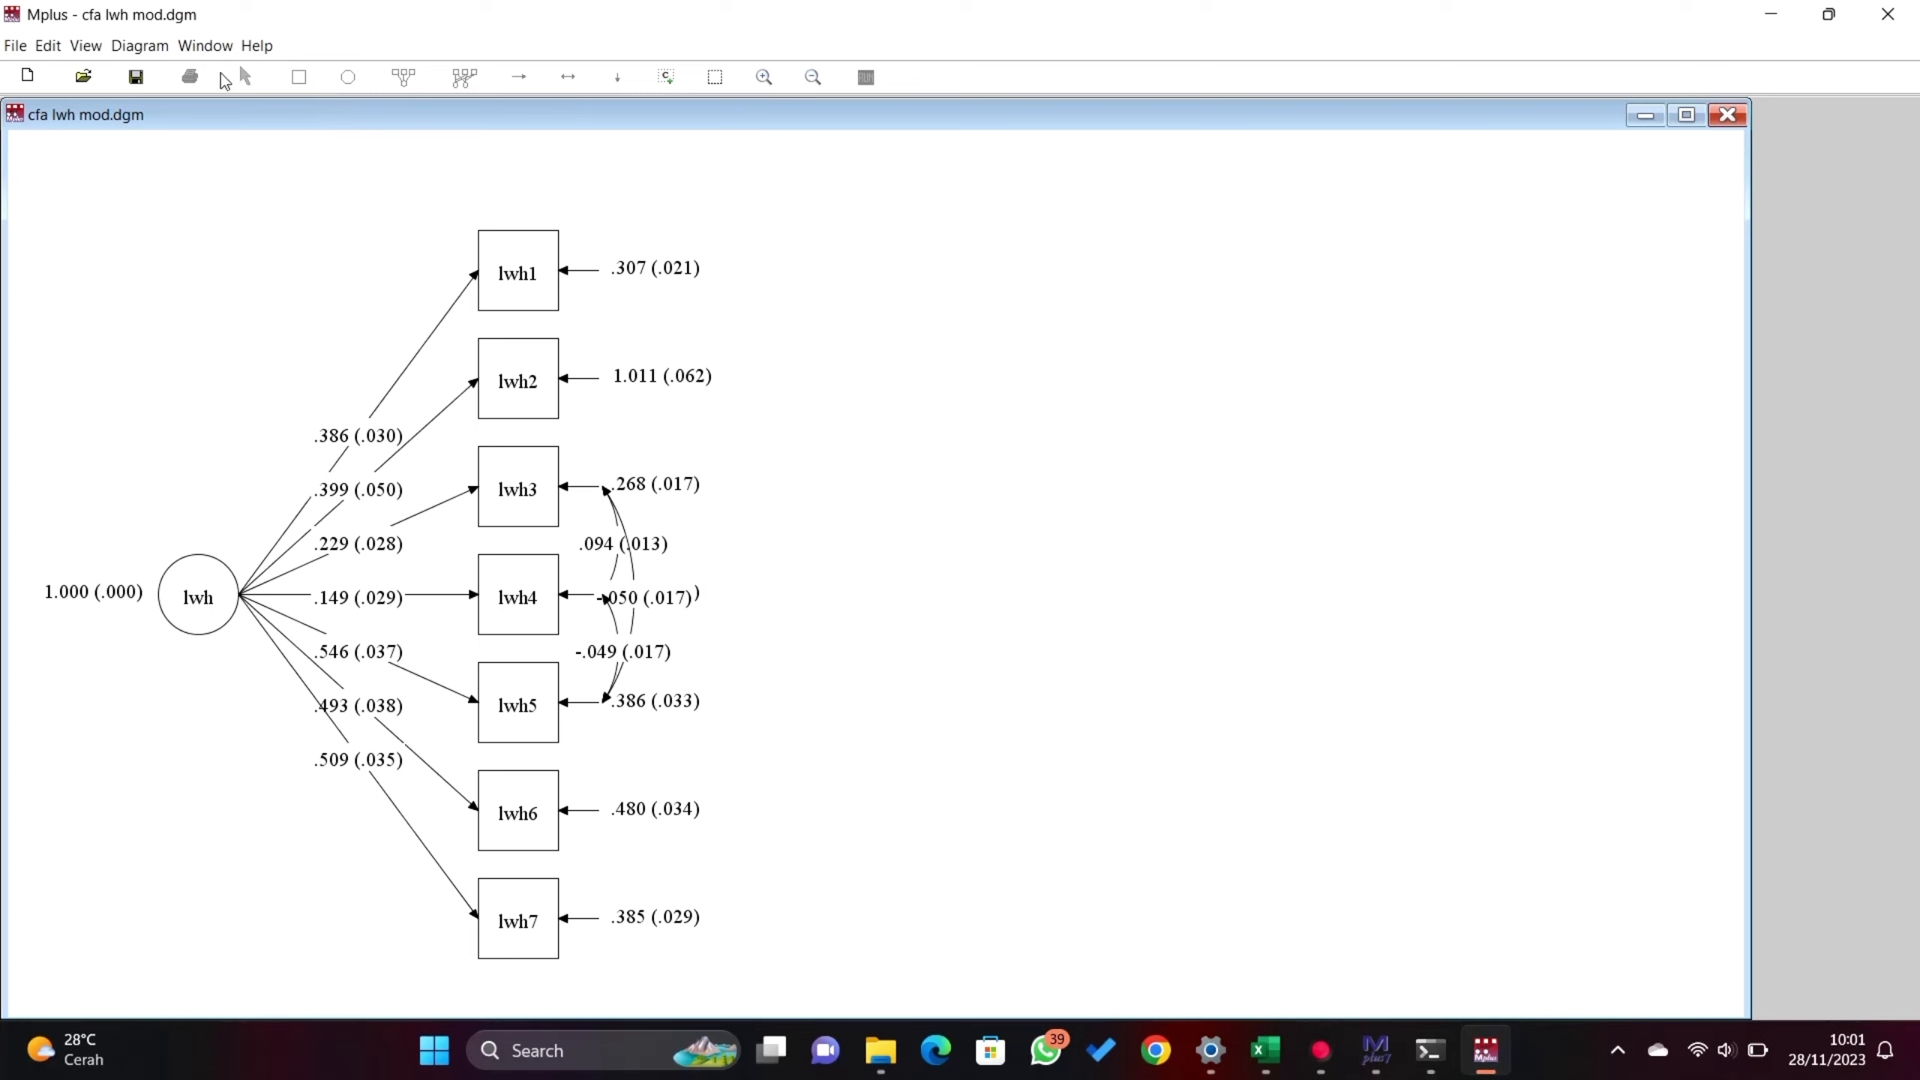
left_click(103, 47)
left_click(113, 158)
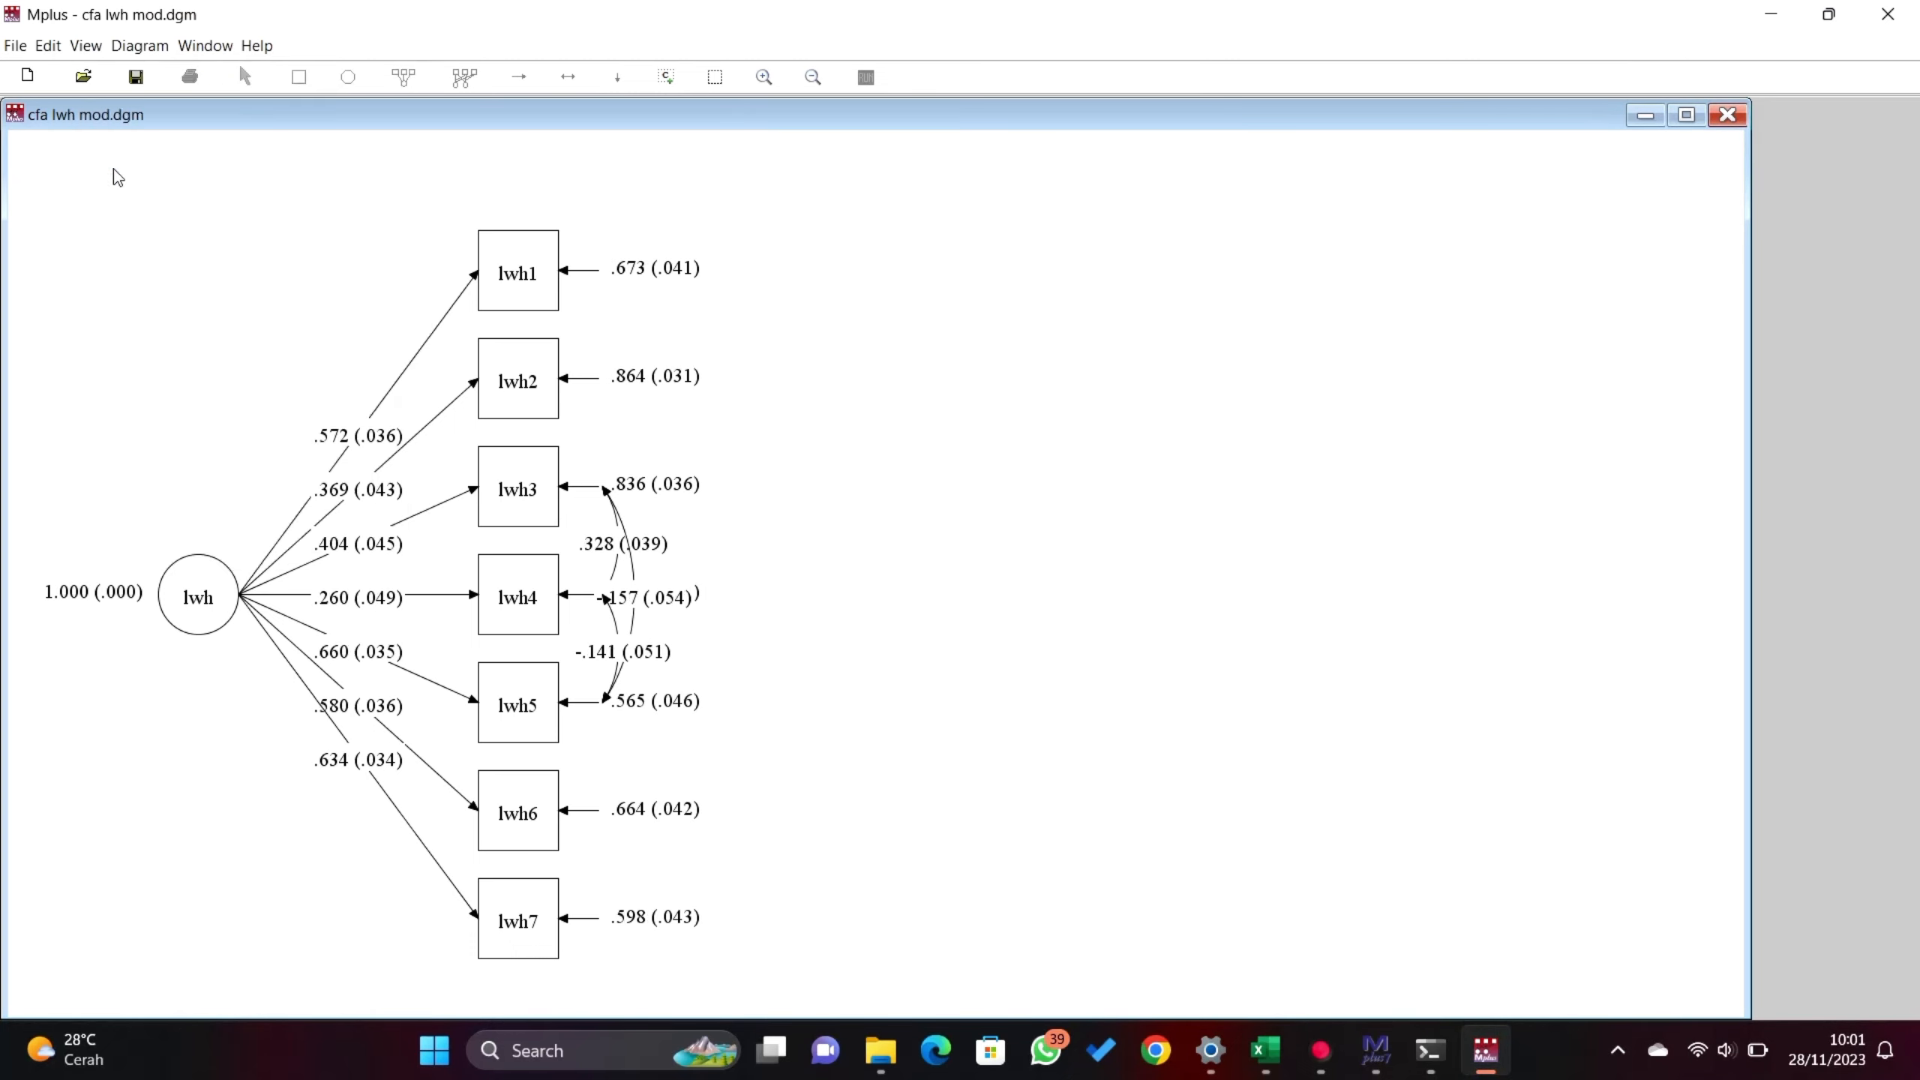
left_click(813, 77)
left_click_drag(763, 249, 1076, 197)
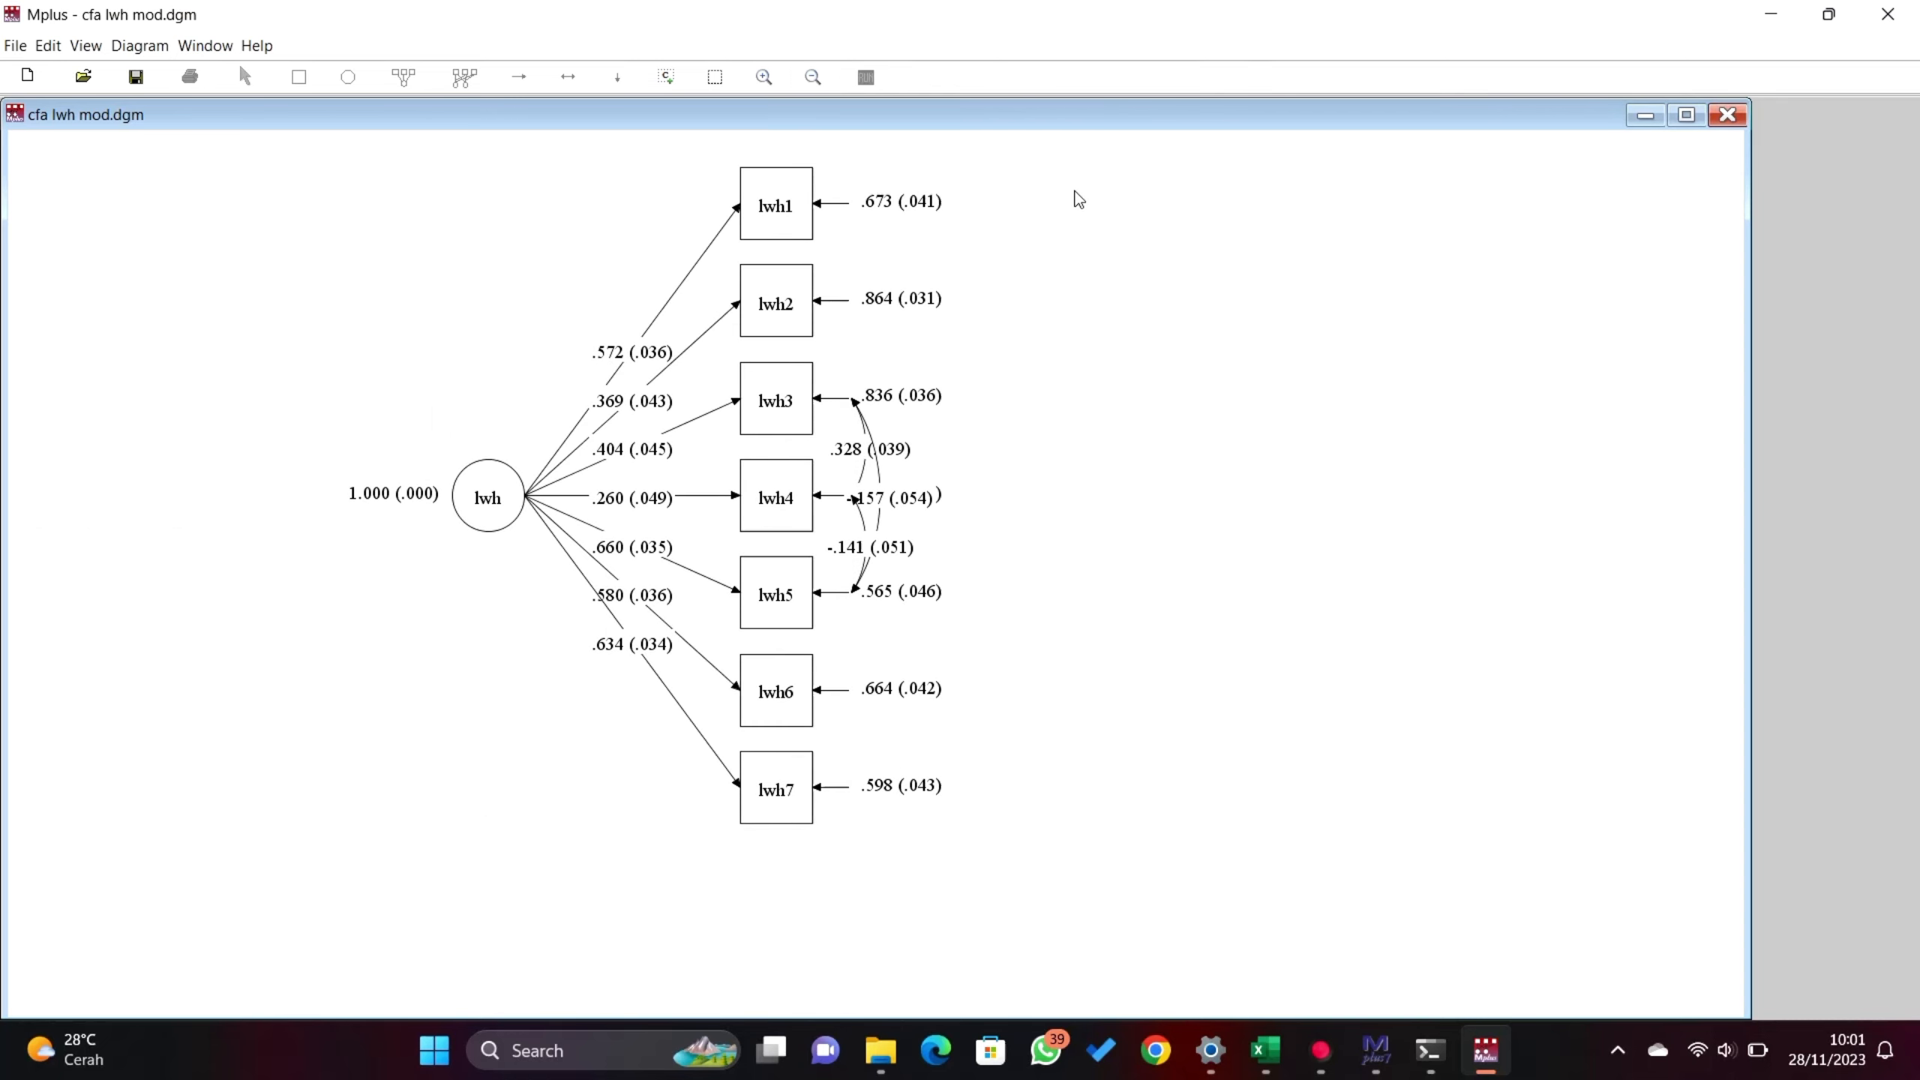
left_click(1898, 12)
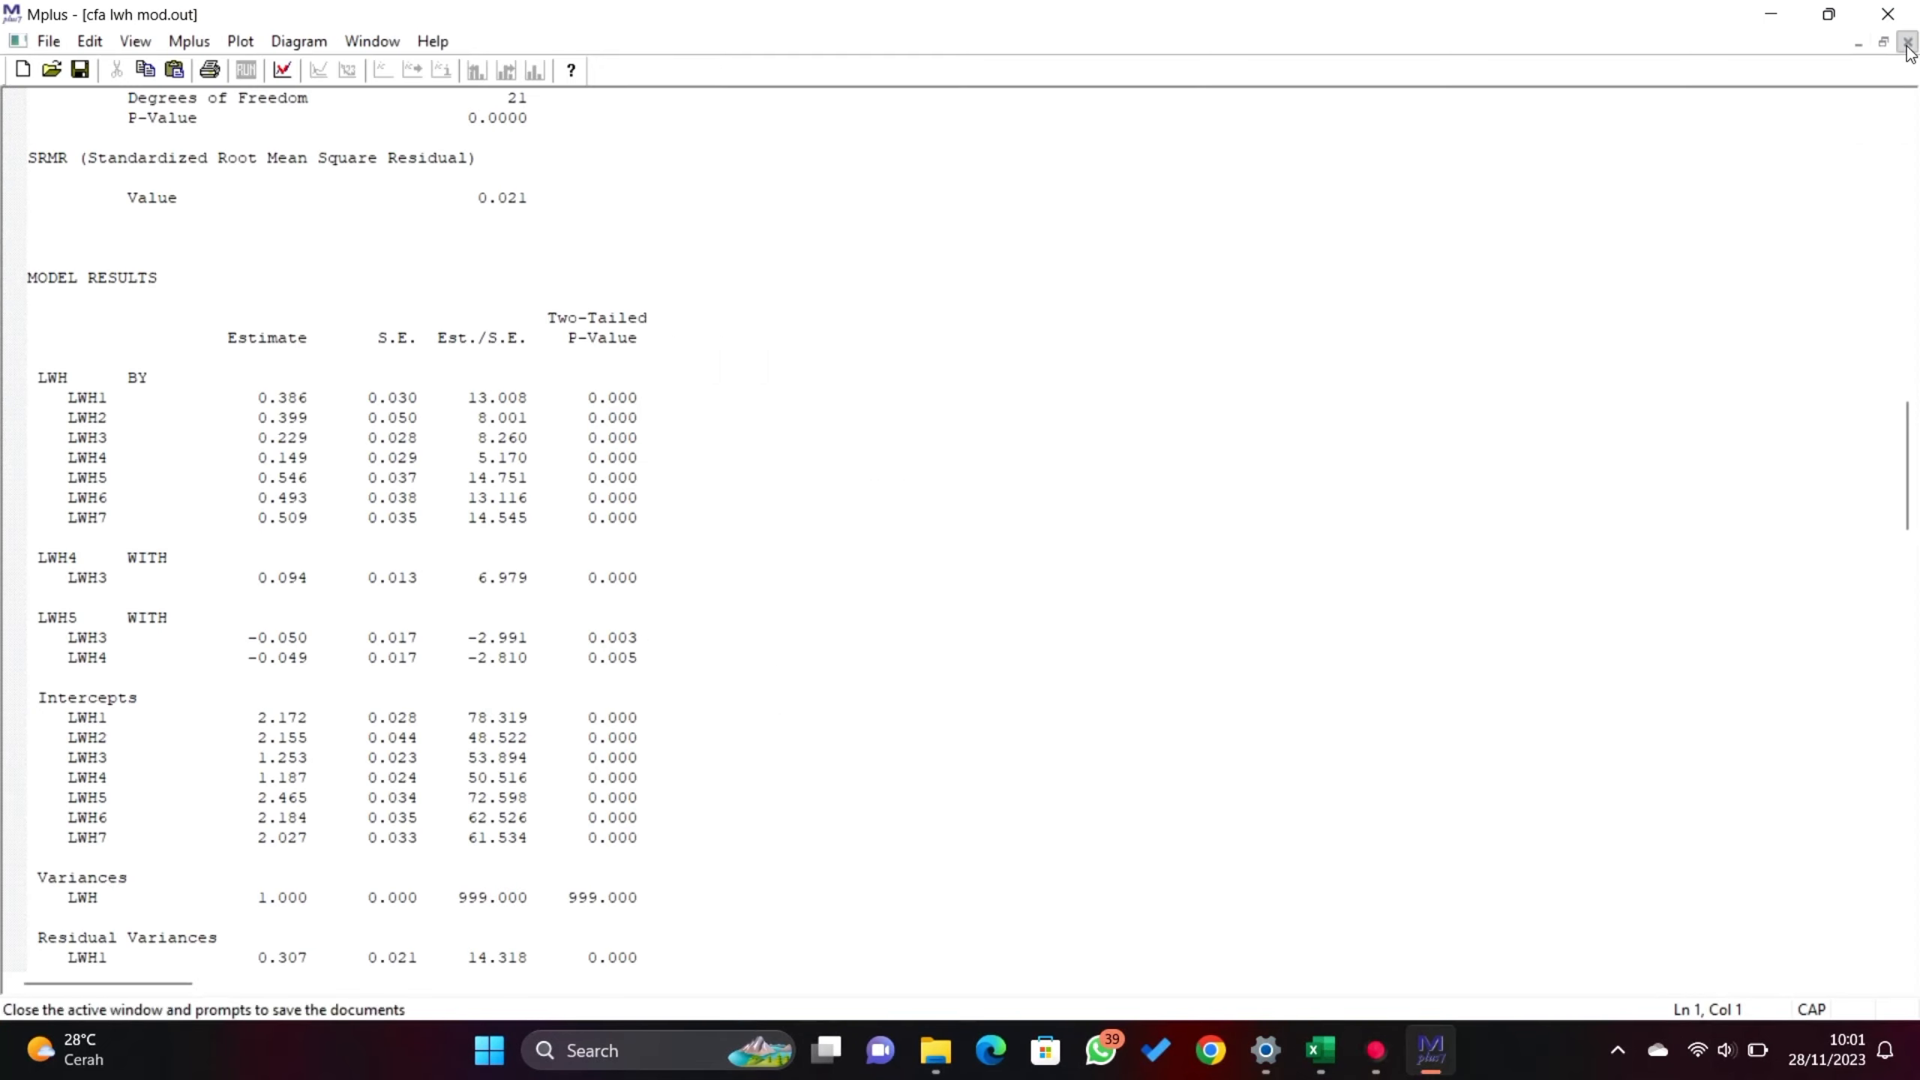
left_click(1908, 42)
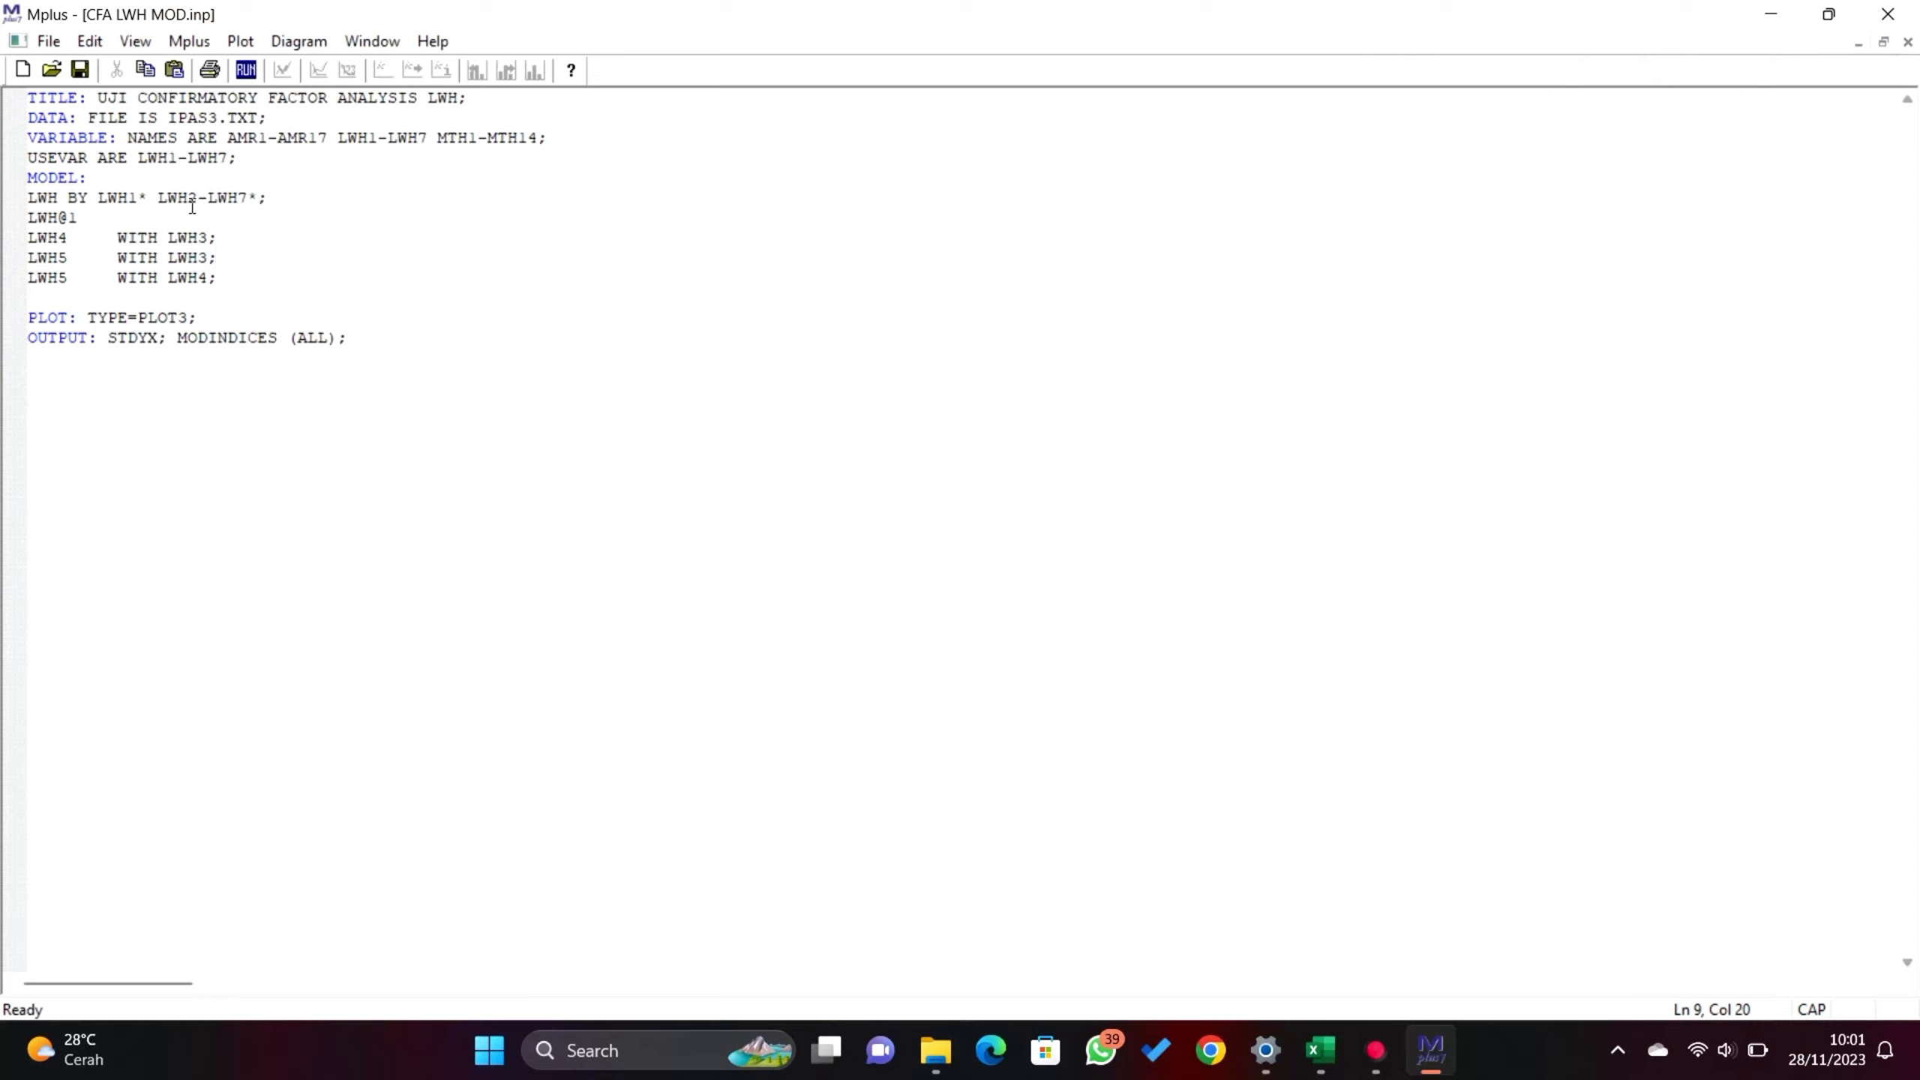
- Change the scale name in the input's title from LWH to MTH
left_click(448, 98)
key("BackSpace")
key("BackSpace")
type("MT")
- Change the USEVAR variables to MTH1-MTH14
left_click(159, 158)
key("BackSpace")
key("BackSpace")
type("MT")
left_click(211, 161)
key("BackSpace")
key("BackSpace")
type("MT")
key("Right")
key("Right")
type("1")
- Rename the factor in the BY statement from LWH to MTH
left_click(49, 199)
key("BackSpace")
key("BackSpace")
type("MT")
key("Right")
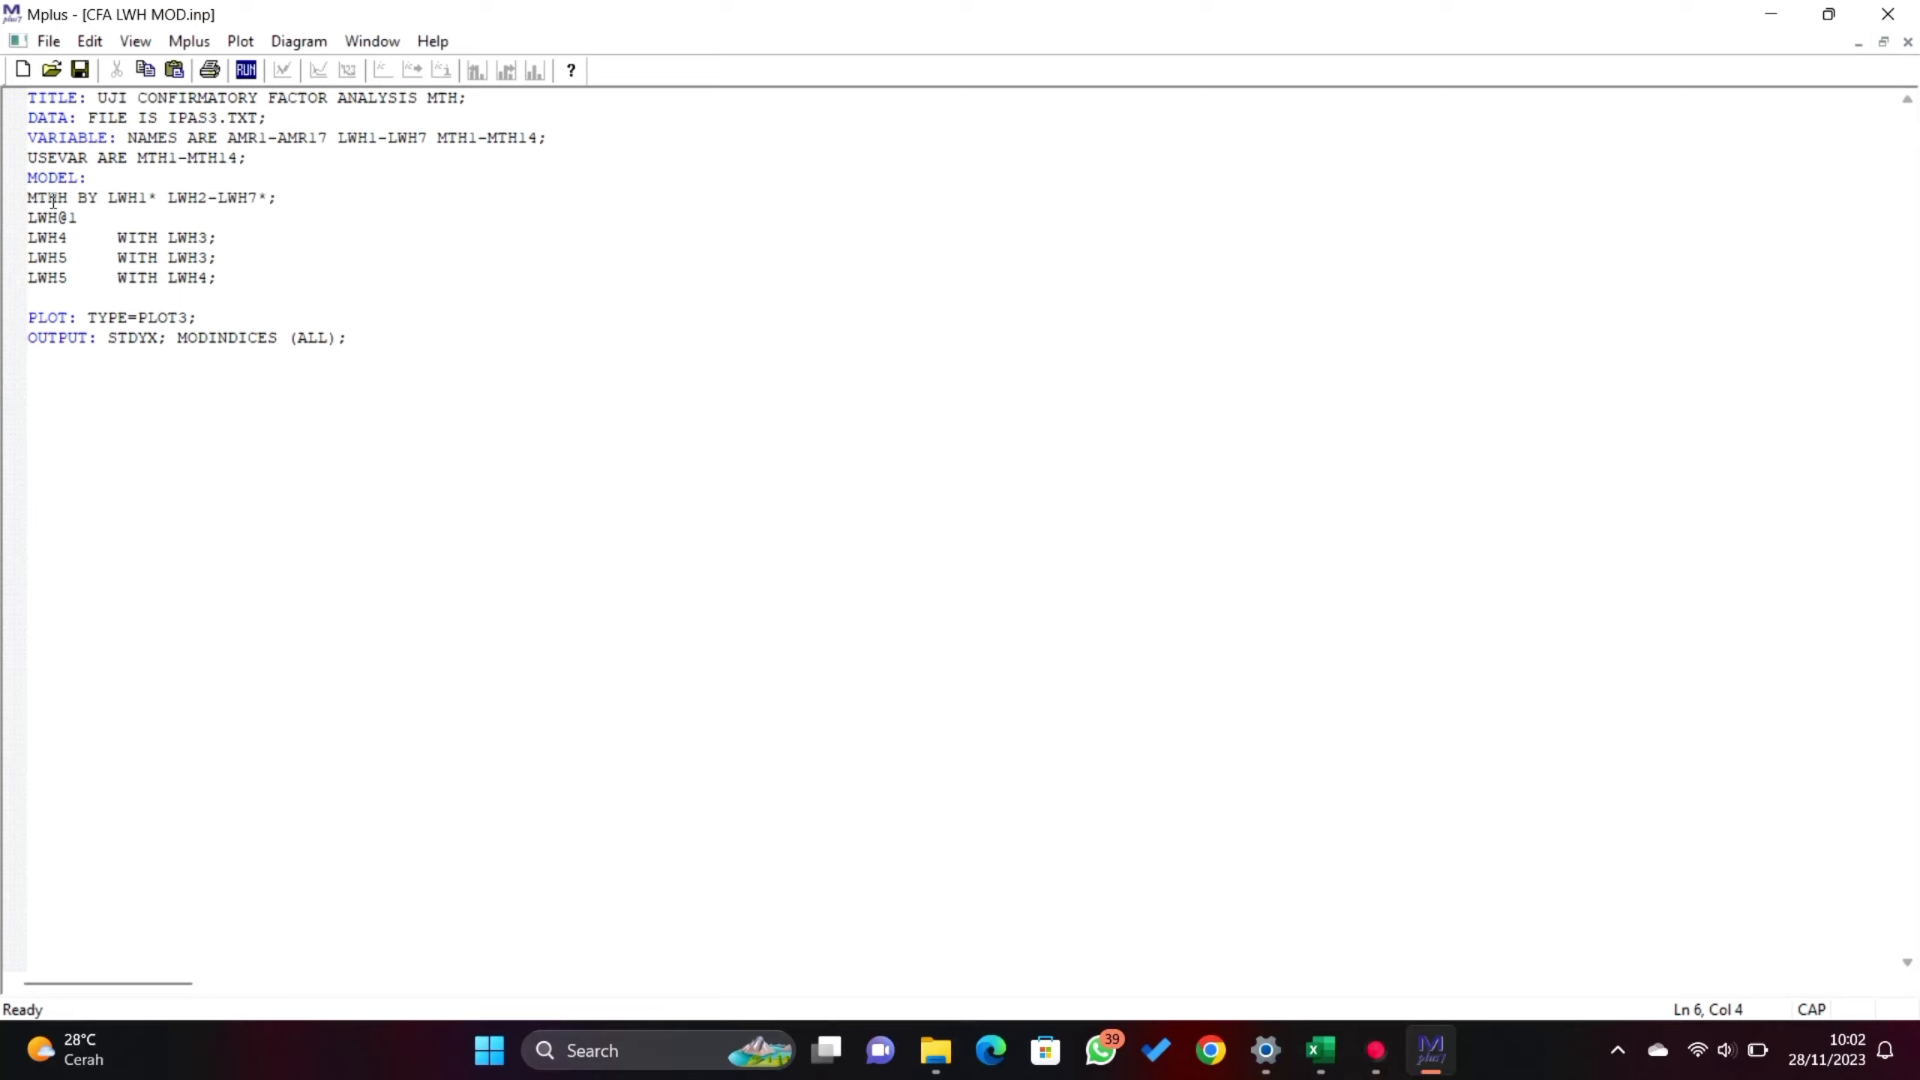
- Change the factor's indicators in the BY statement to MTH1* MTH2-MTH14*
left_click(132, 206)
key("BackSpace")
key("BackSpace")
type("MT")
left_click(187, 196)
key("BackSpace")
key("BackSpace")
type("MT")
left_click(242, 201)
key("BackSpace")
key("BackSpace")
type("MT")
key("shift+Left")
type("1")
- Change the factor variance line to MTH@1 and remove the three LWH WITH statements
left_click(54, 219)
key("BackSpace")
key("BackSpace")
type("MT")
left_click(33, 239)
left_click(217, 279, "shift")
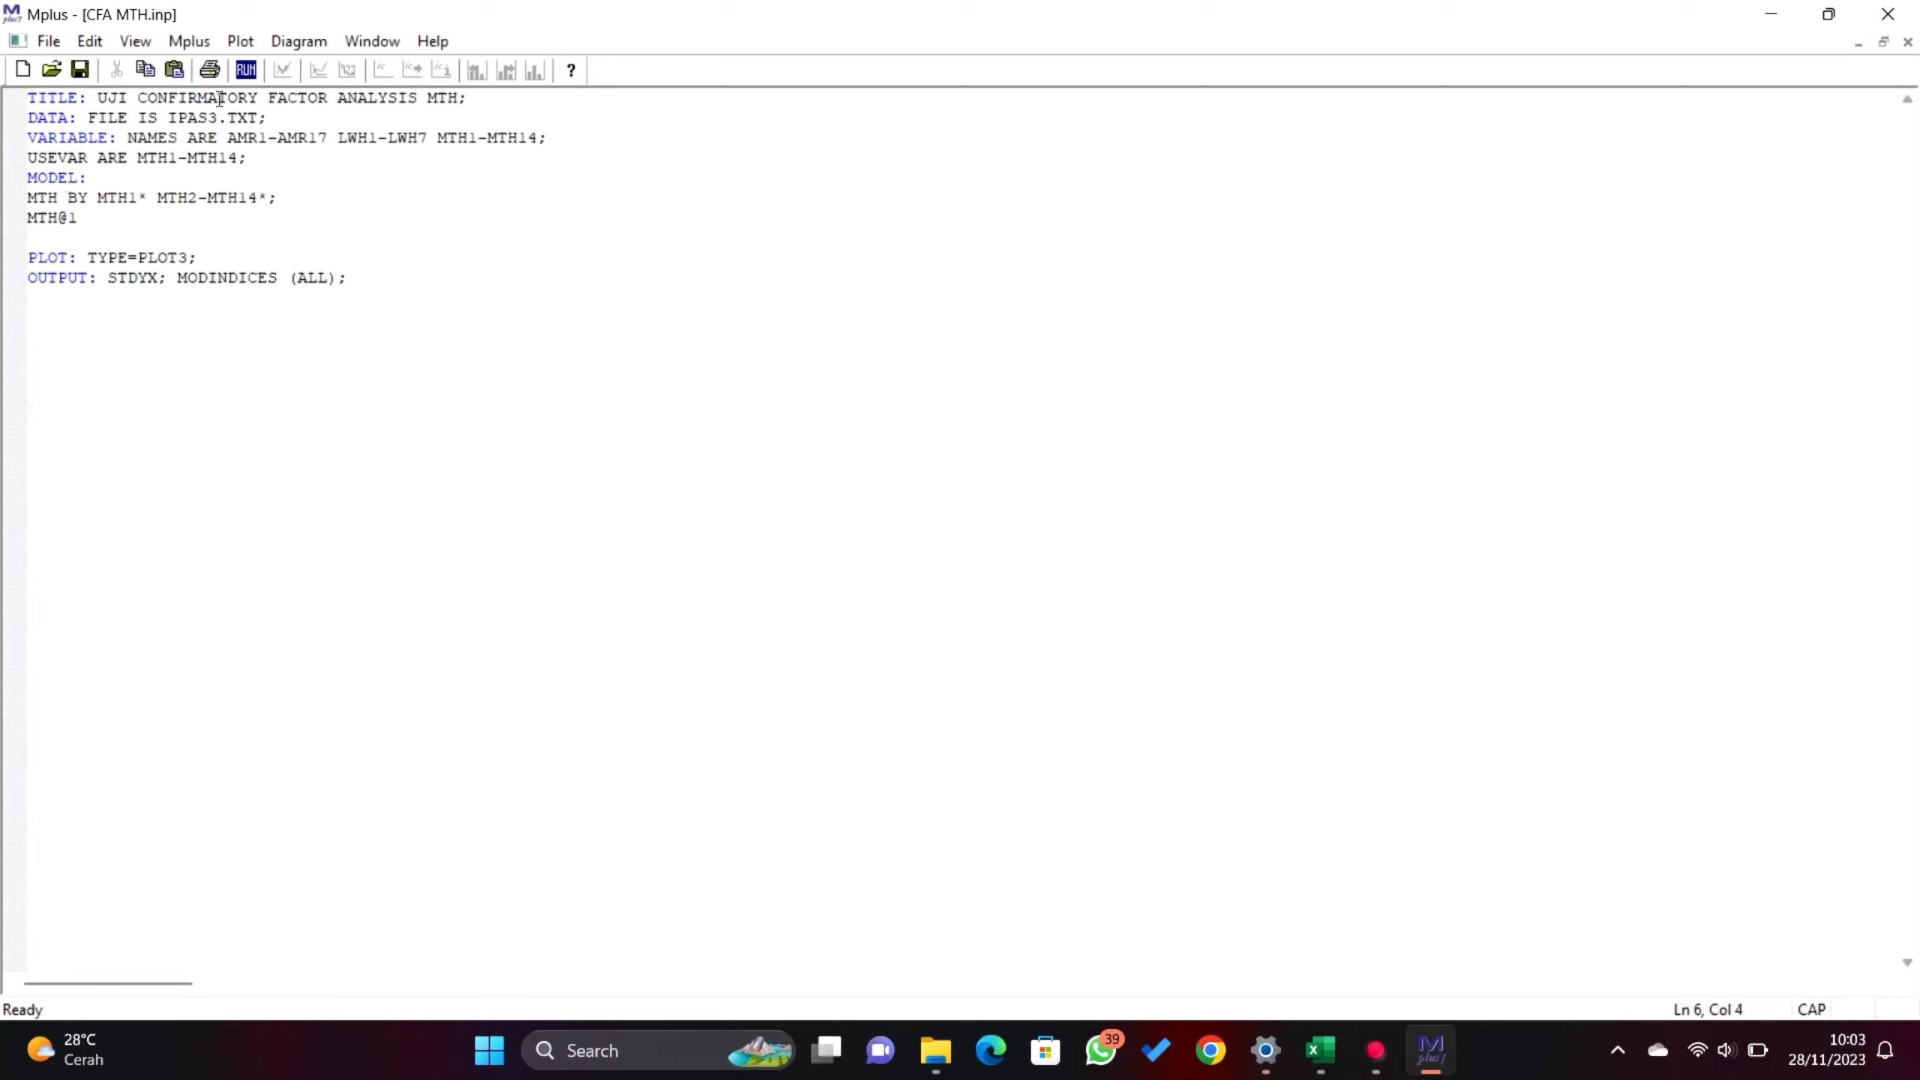
- Save the MTH input as CFA MTH, replacing the existing file
left_click(49, 41)
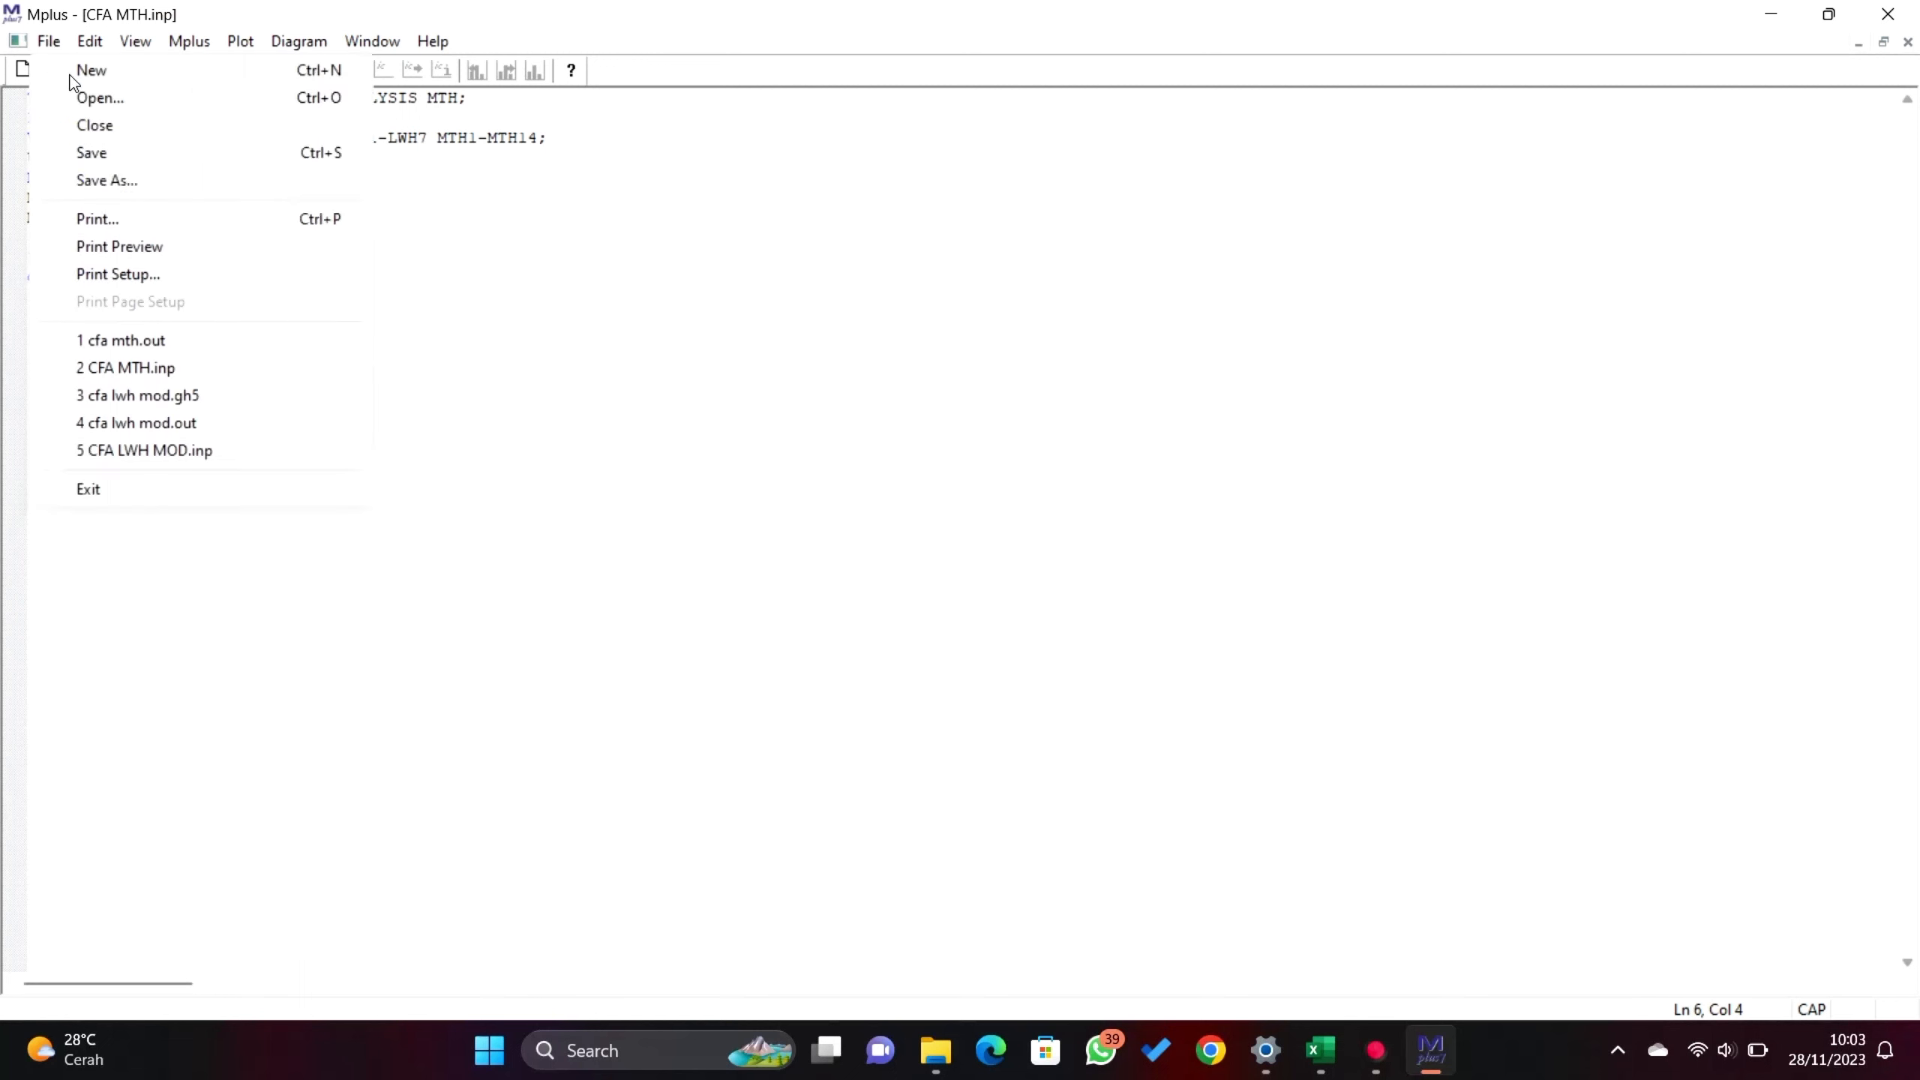
left_click(98, 179)
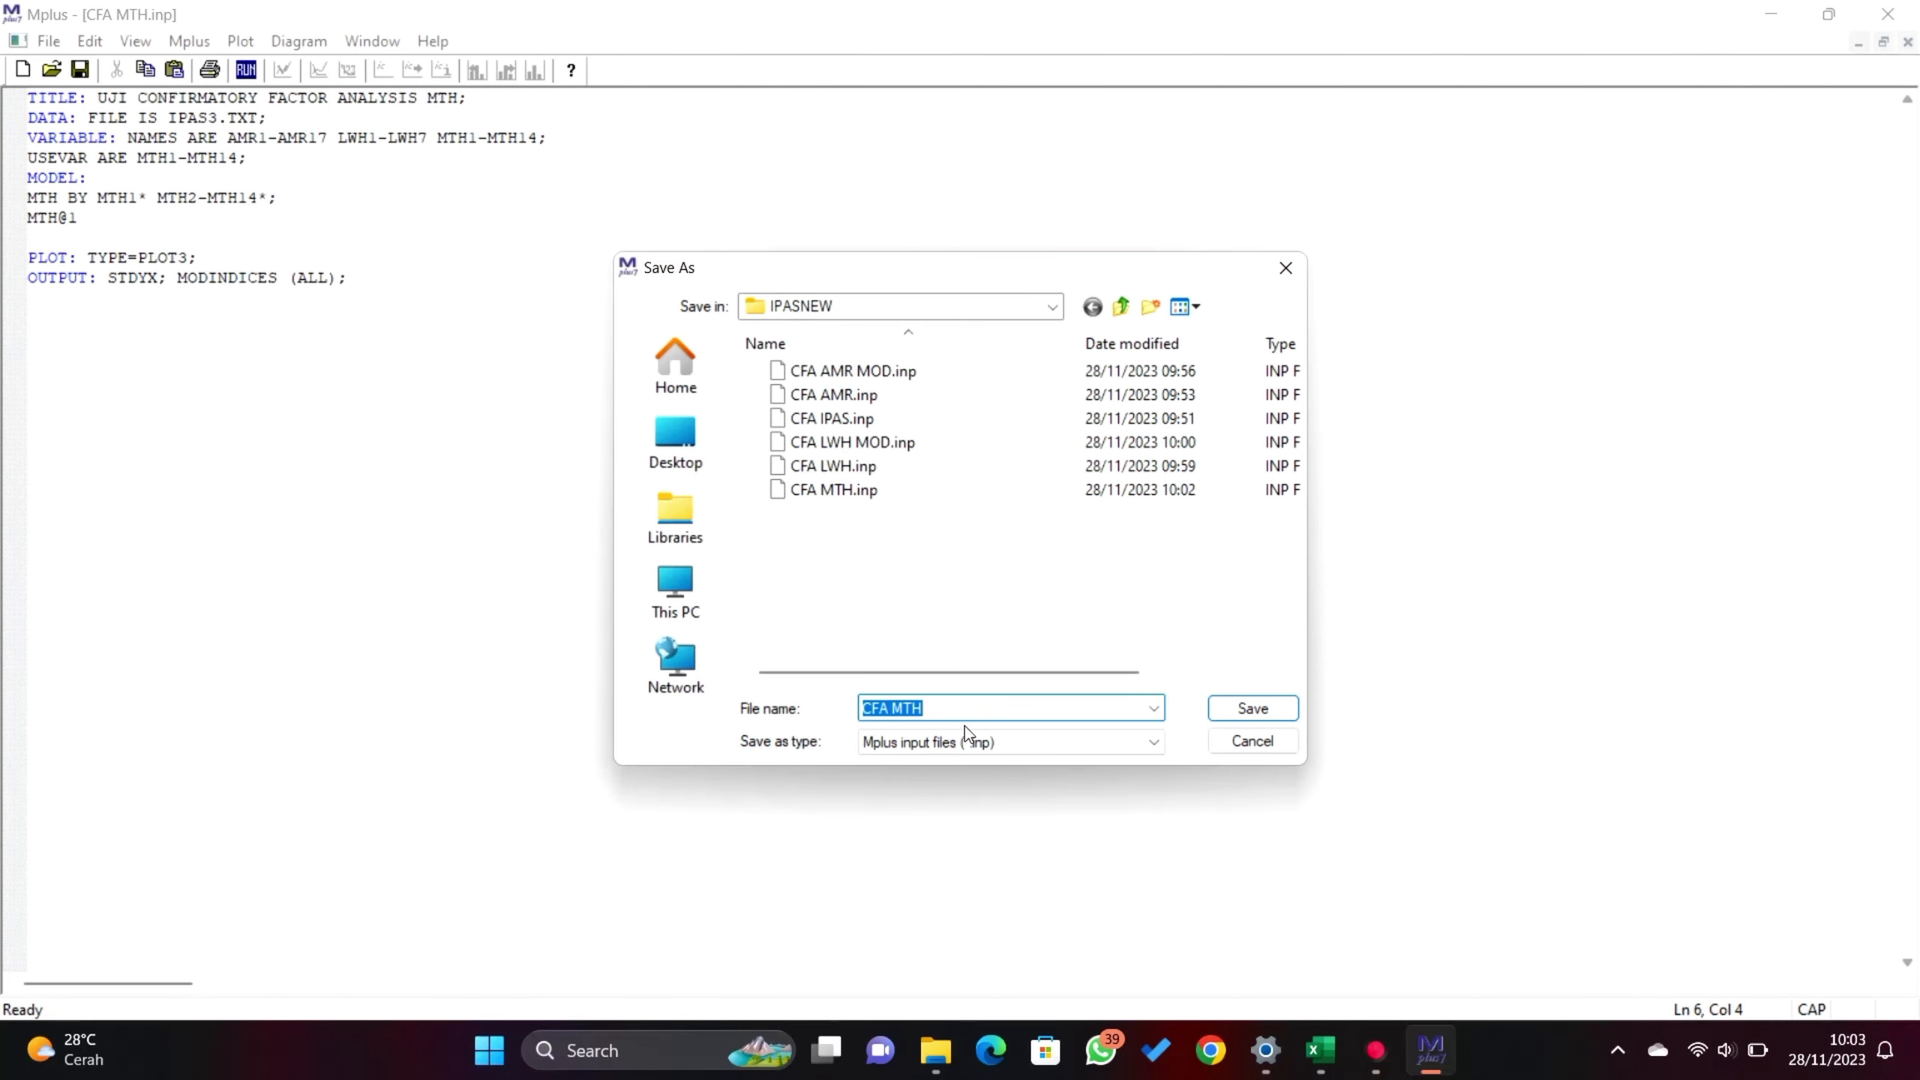
left_click(1254, 709)
left_click(1048, 531)
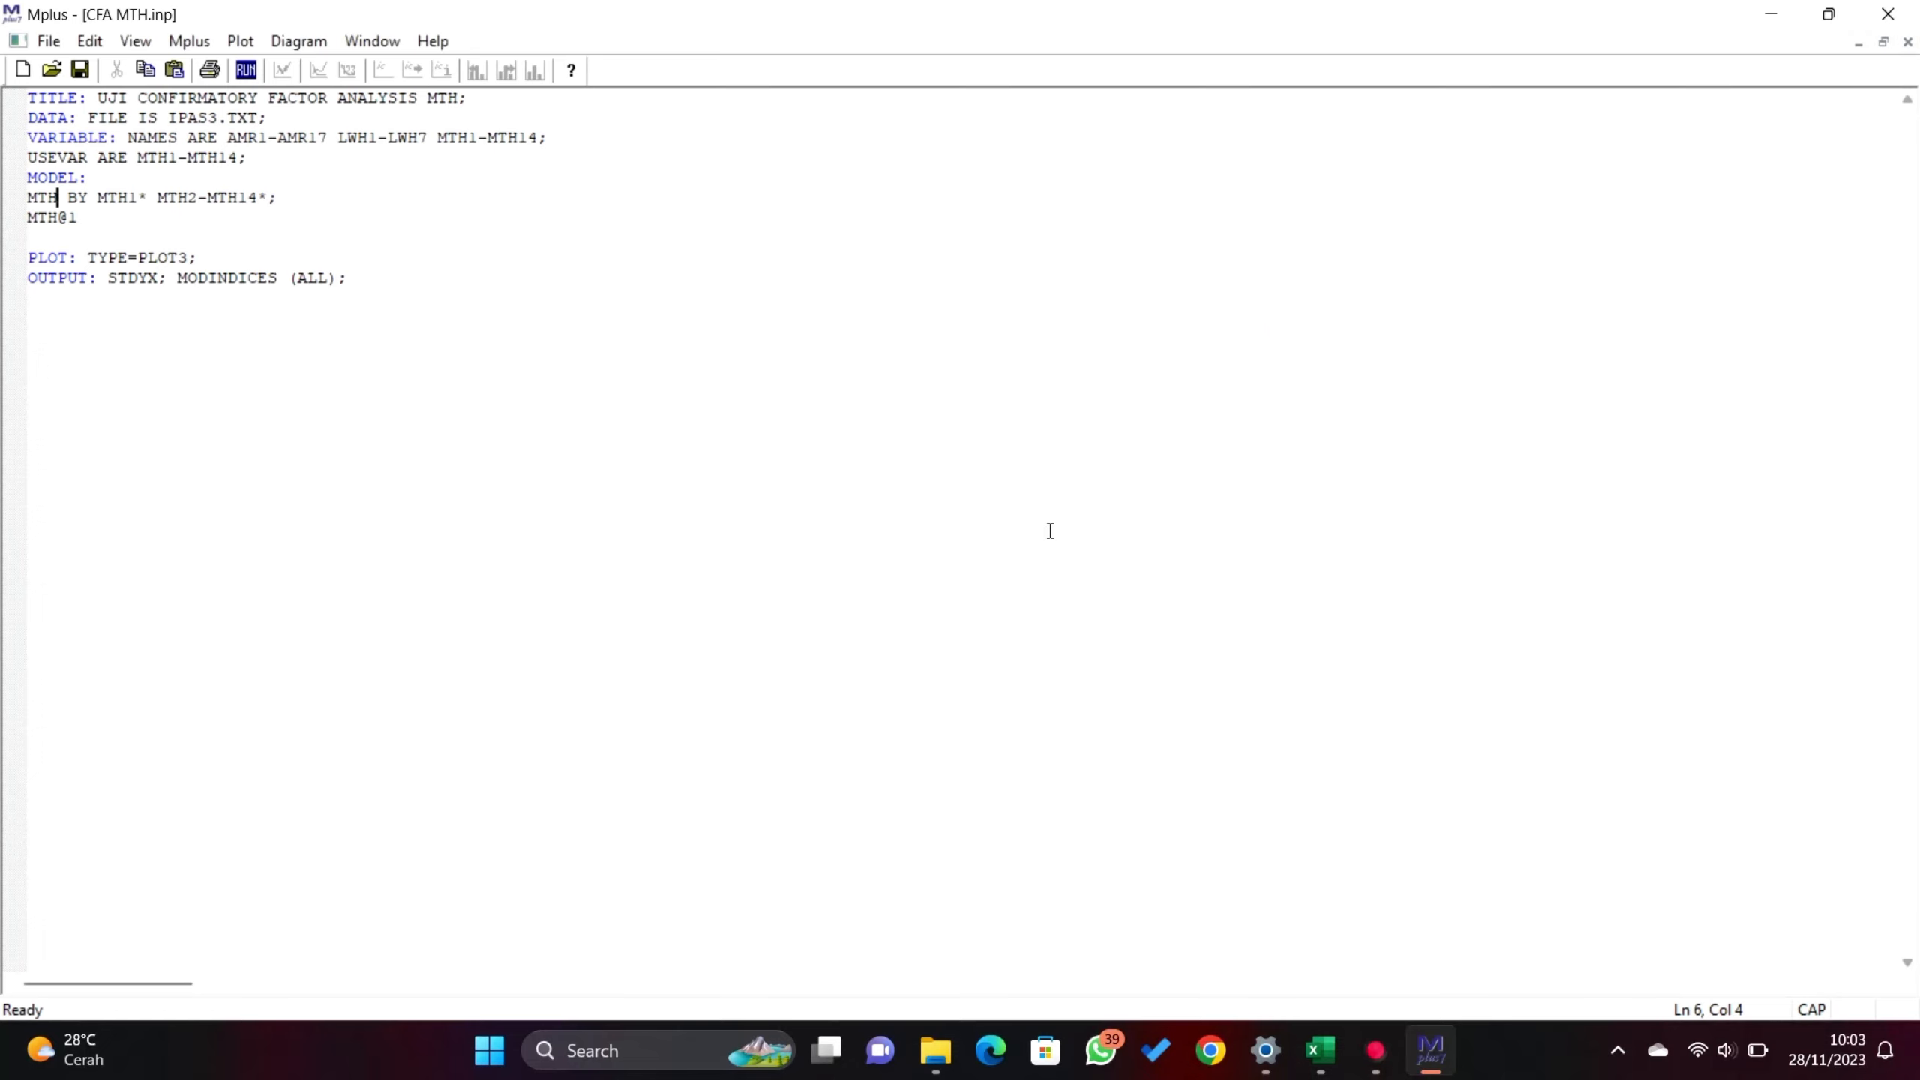
- Run the CFA MTH input and review the output's model fit information, R-square values and modification indices
left_click(247, 70)
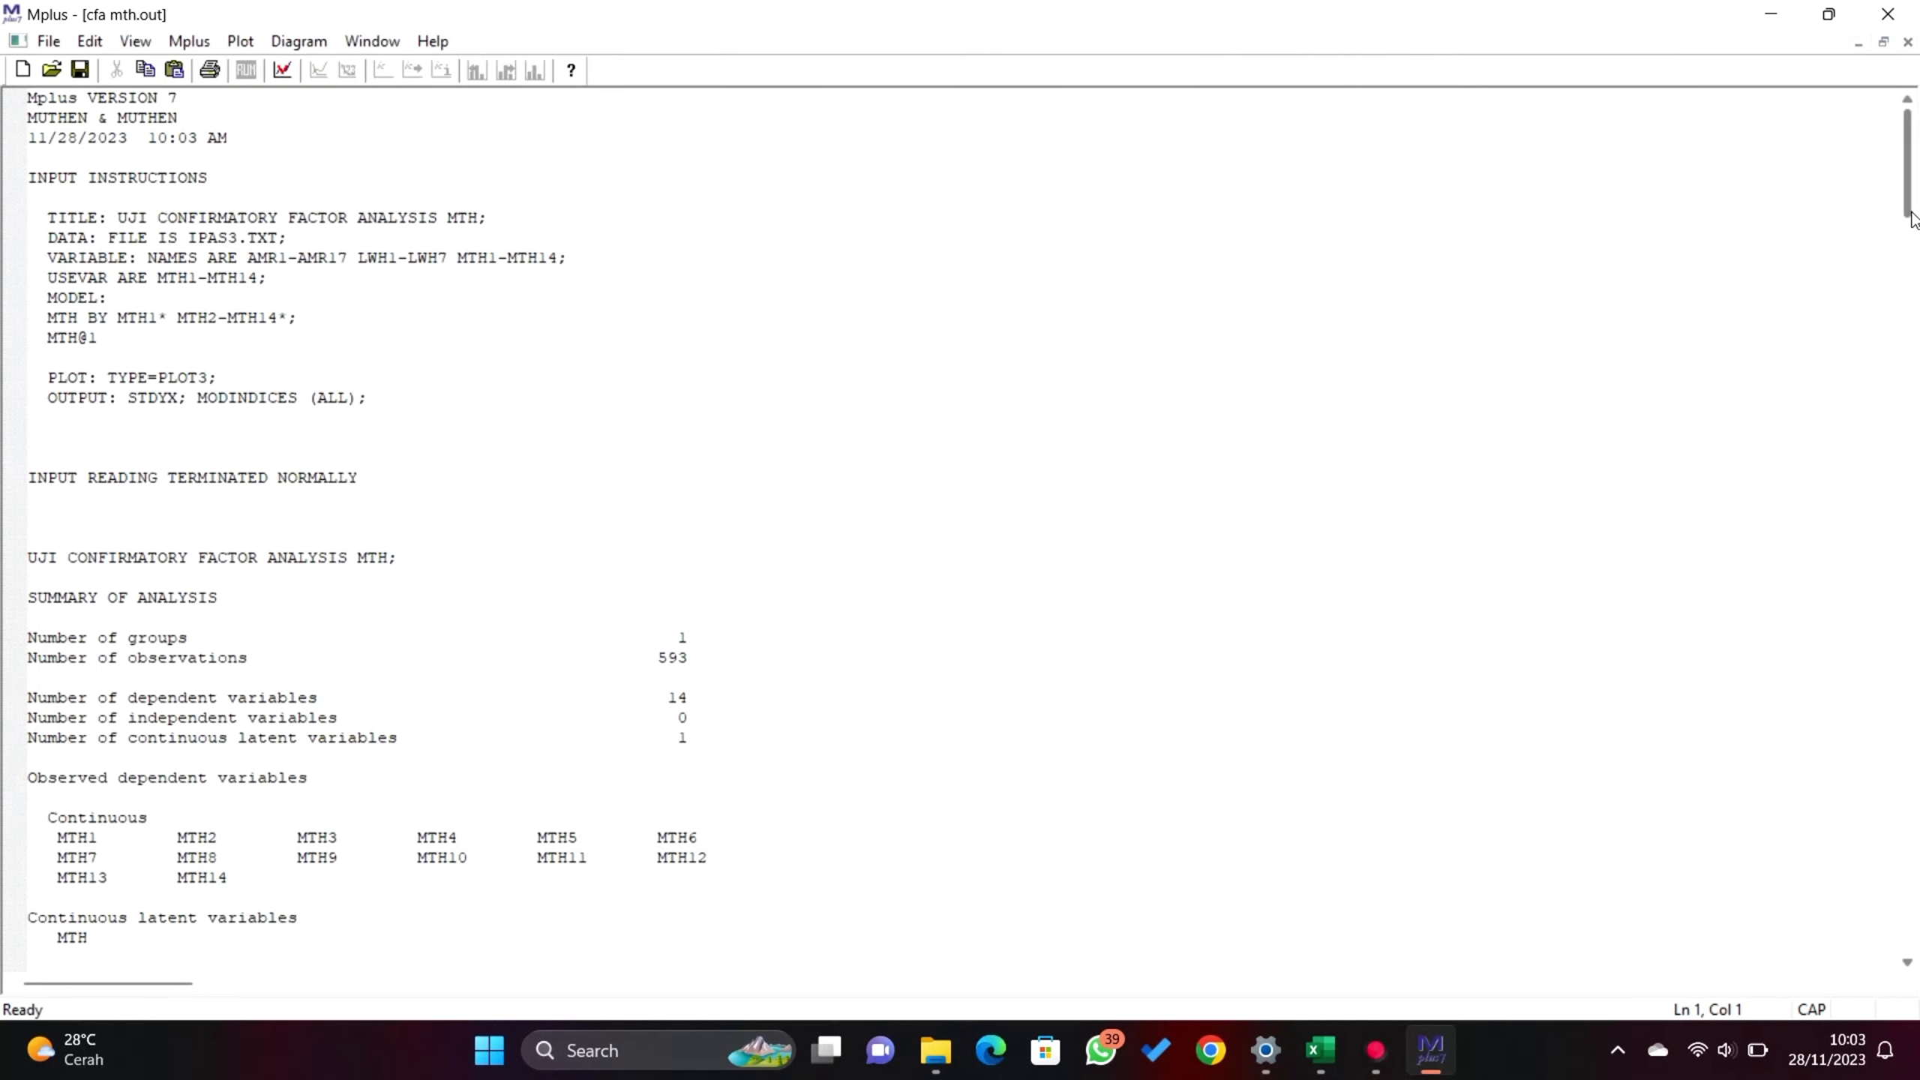
left_click_drag(1912, 221, 1917, 368)
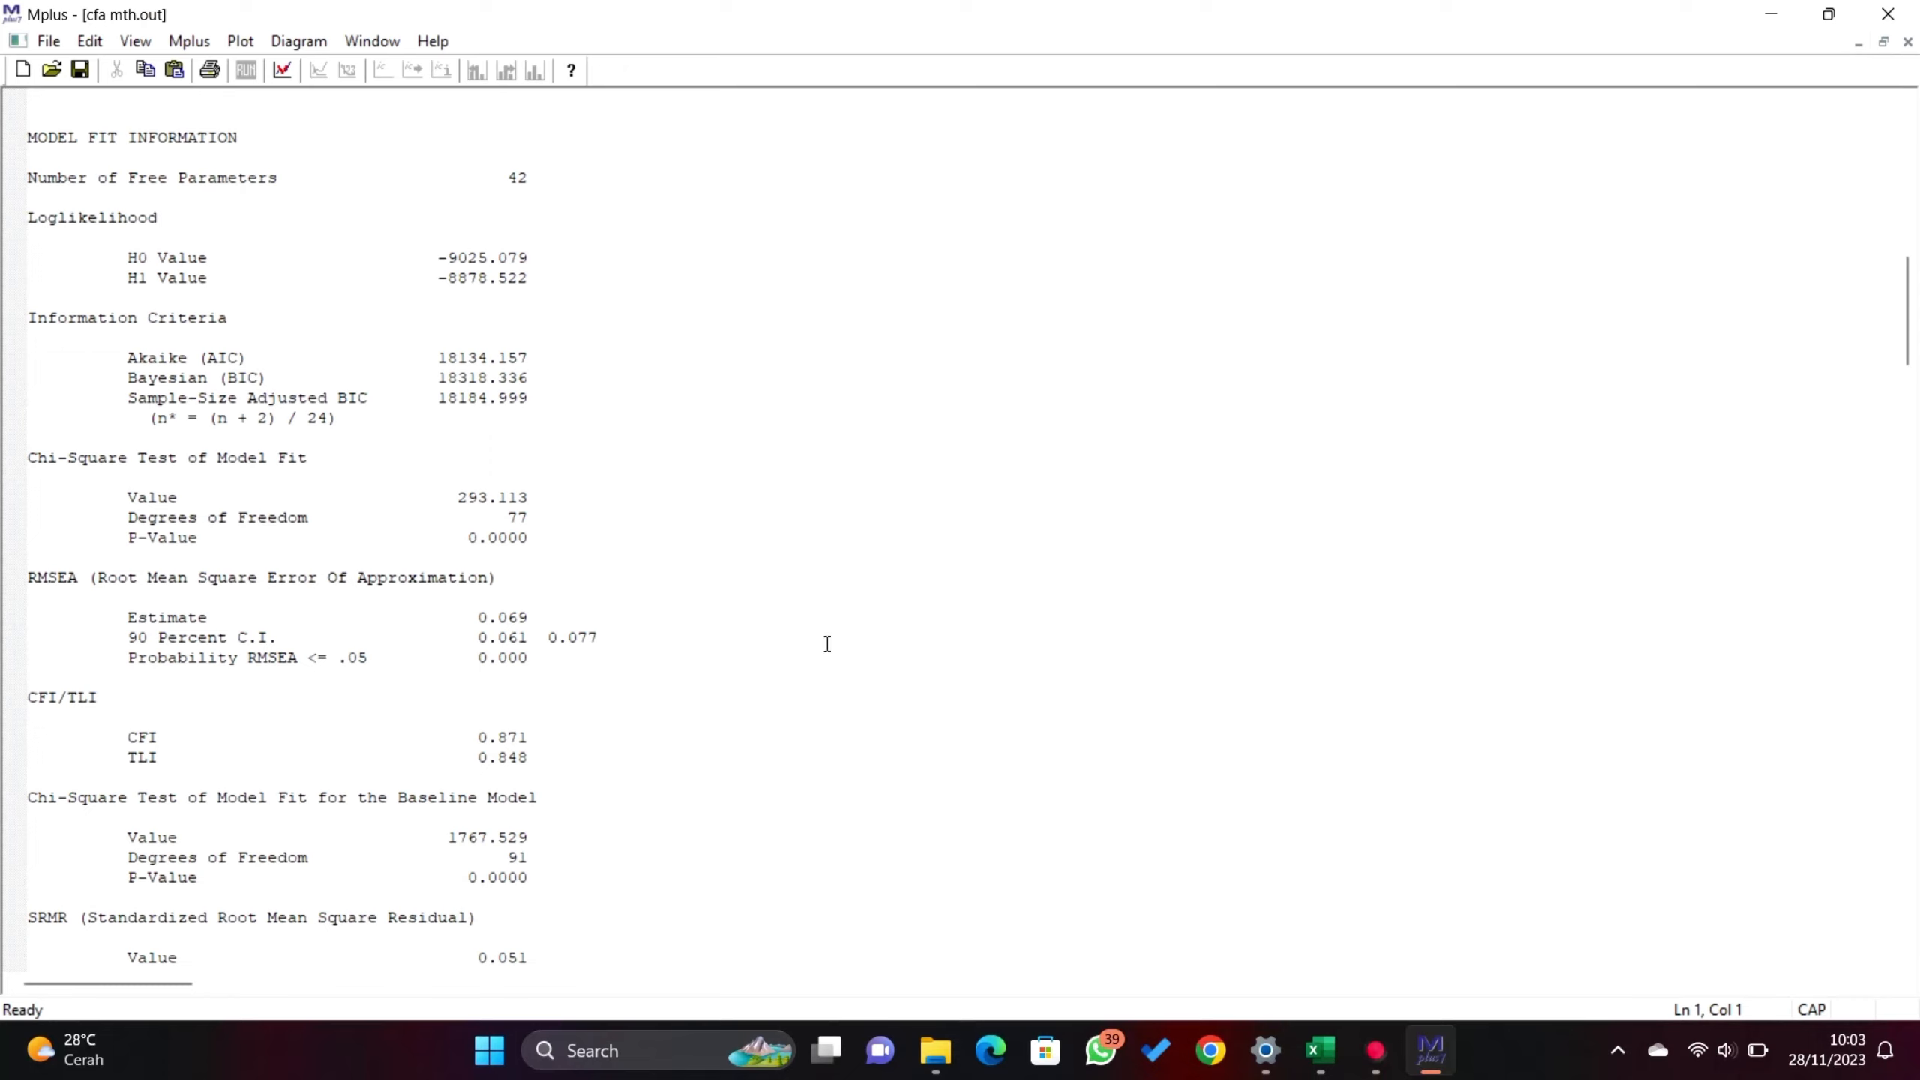
left_click_drag(1916, 346, 1900, 706)
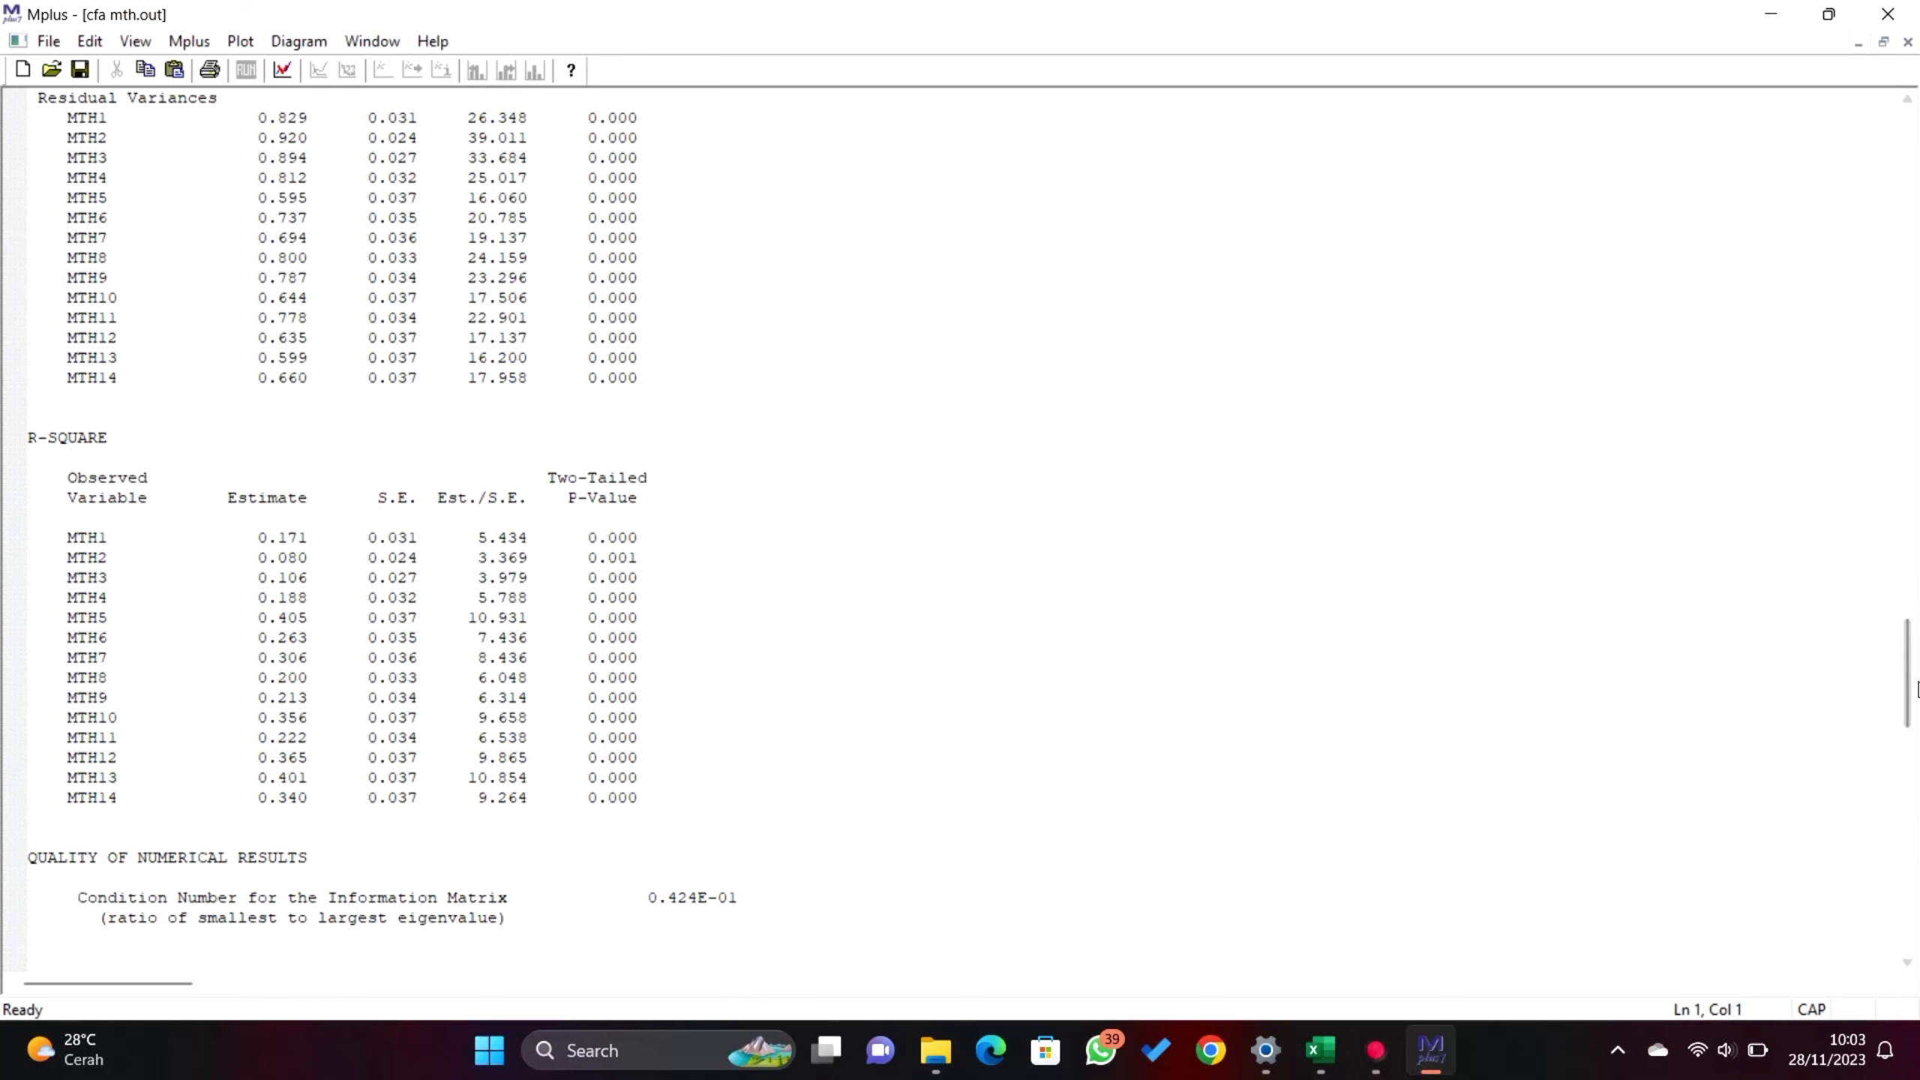
left_click_drag(1916, 690, 1913, 793)
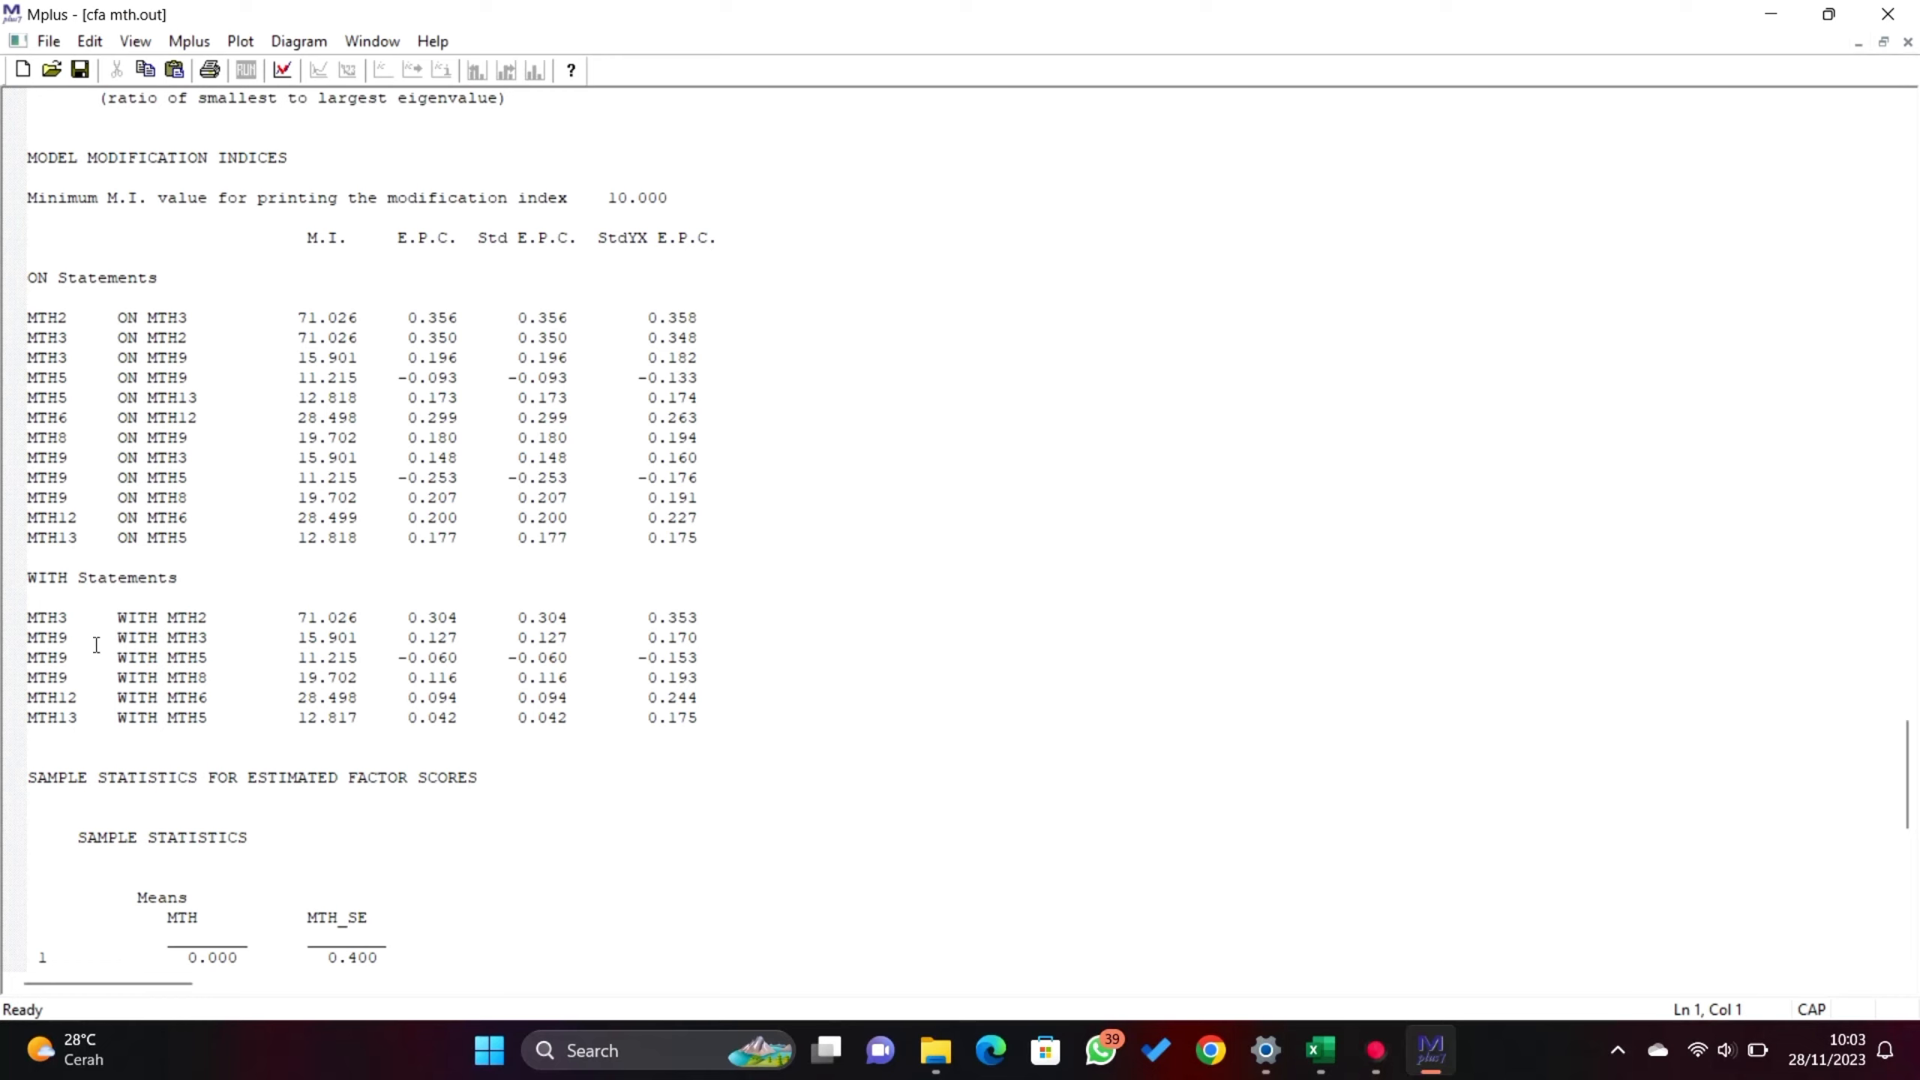
- Copy the suggested WITH statements from MTH3 WITH MTH2 through MTH13 WITH MTH5 into the CFA MTH input below MTH@1
left_click(18, 622)
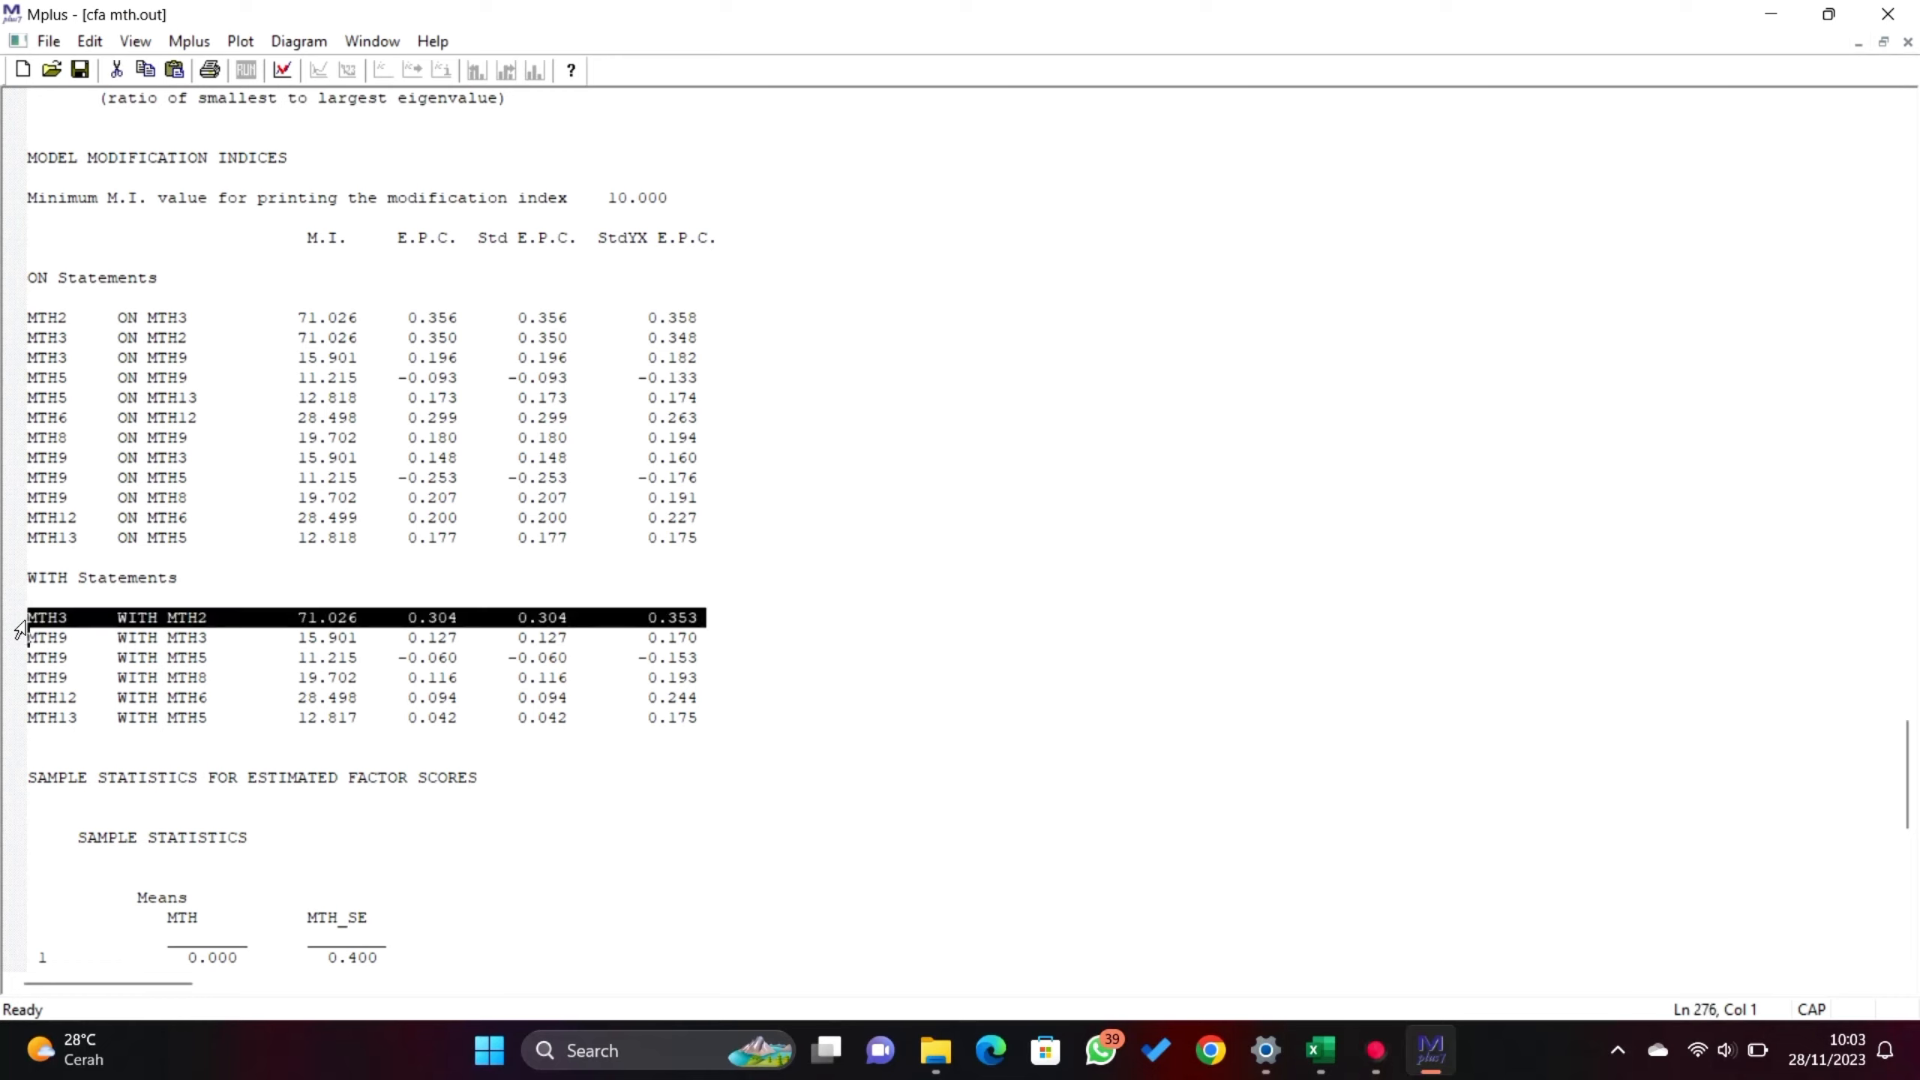
left_click(77, 623)
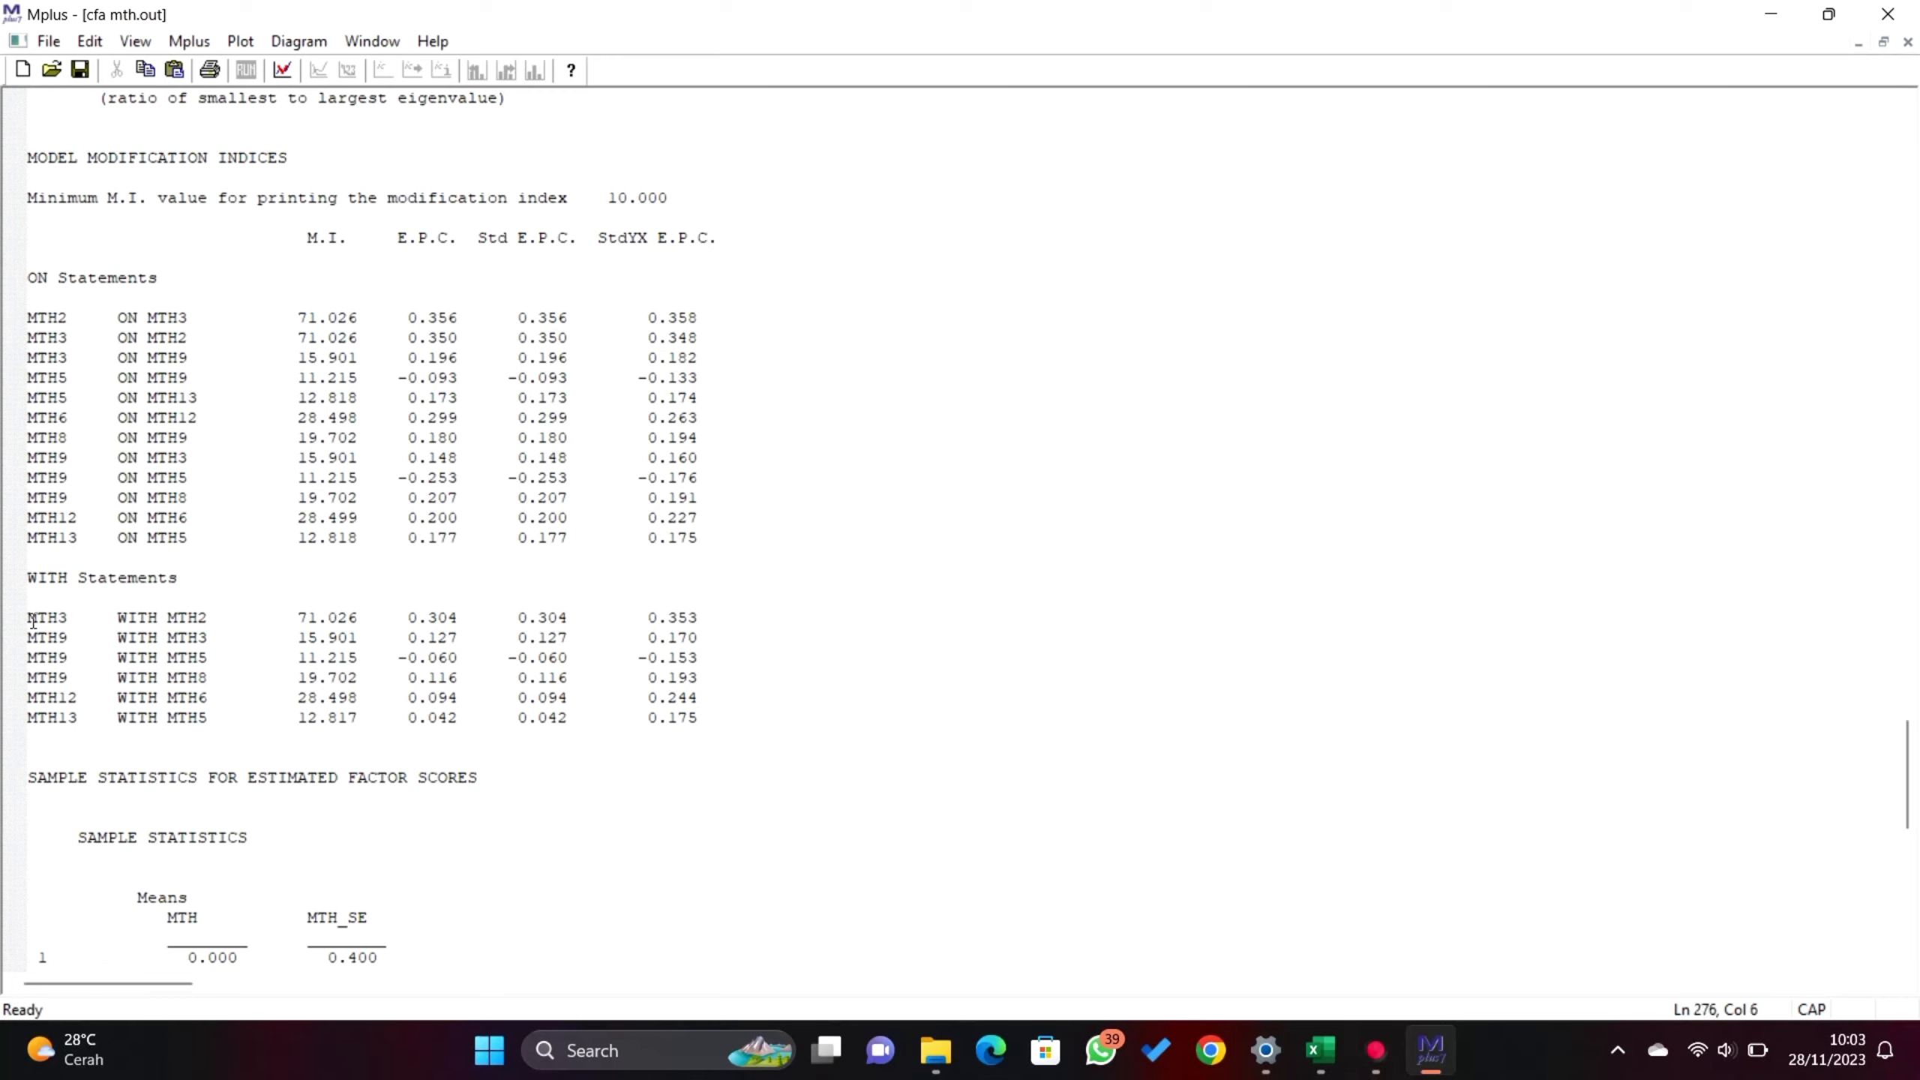
left_click(206, 721, "shift")
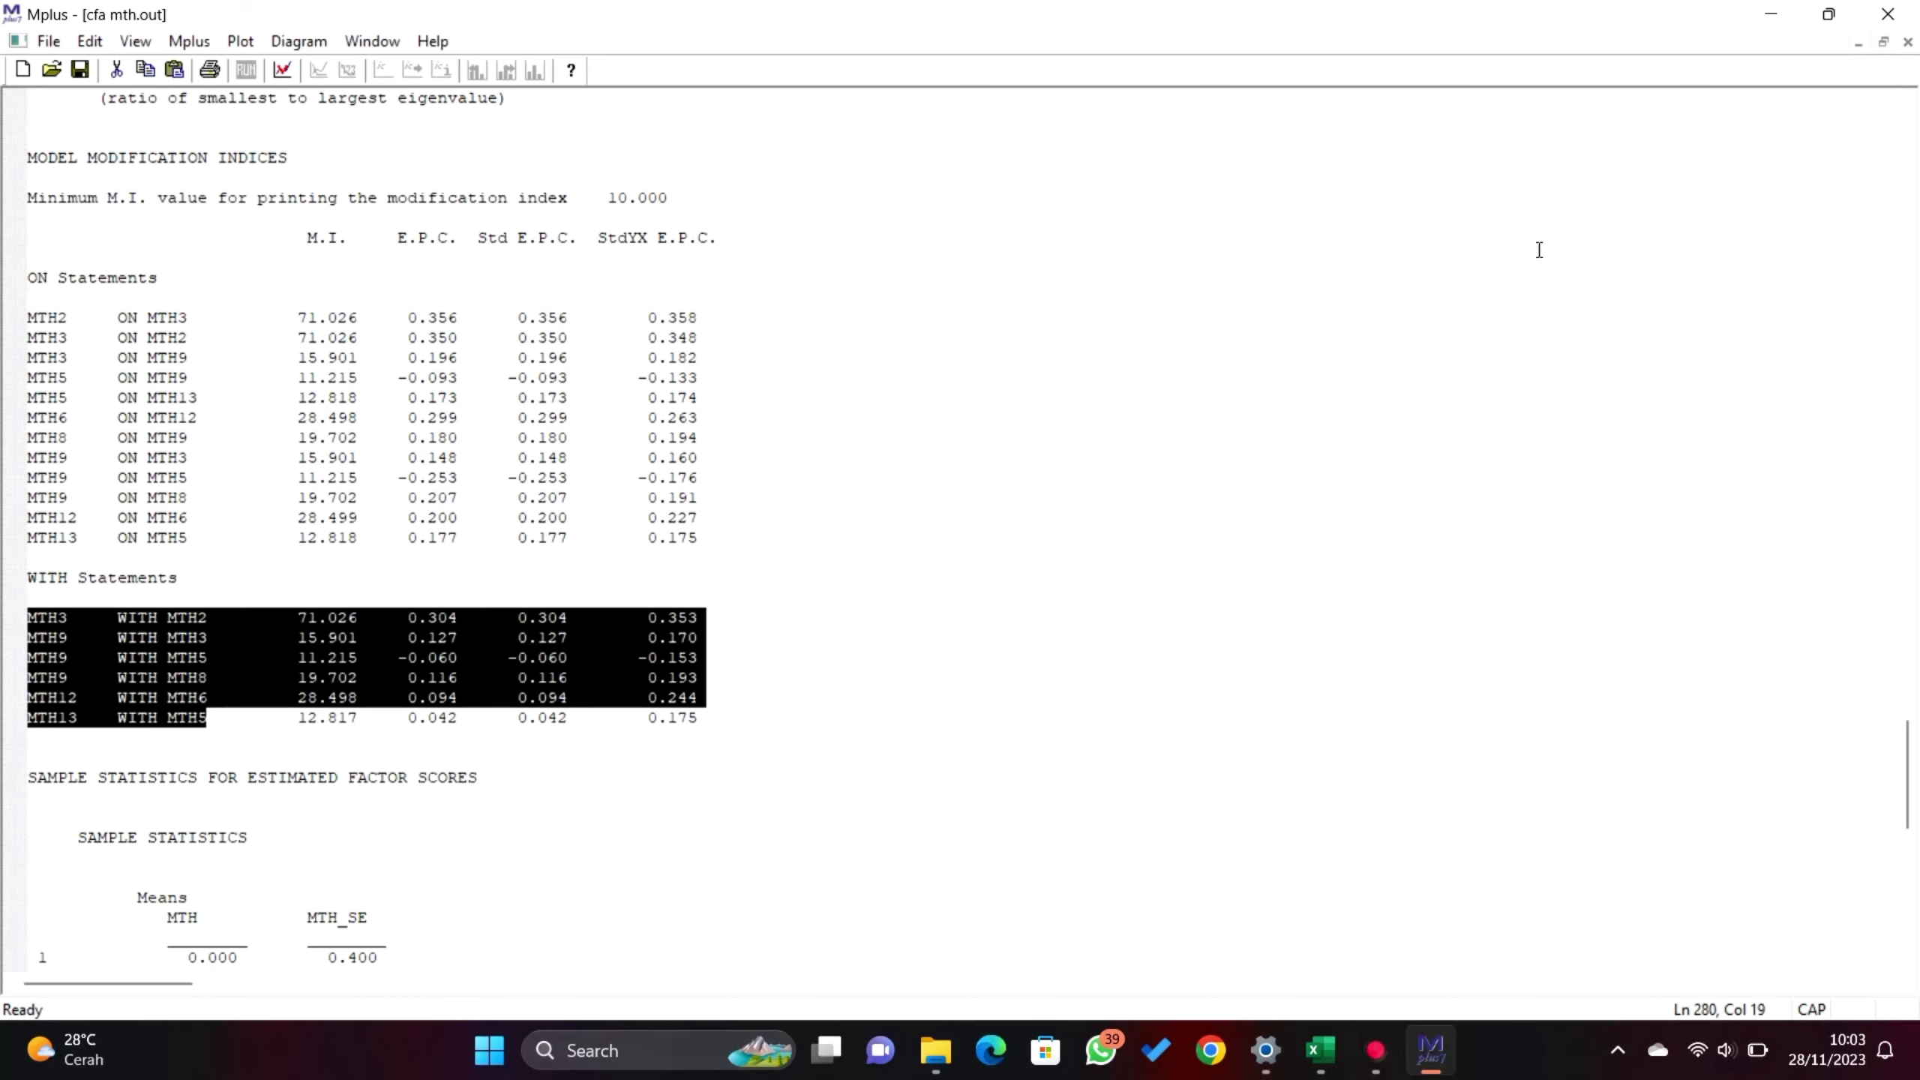
left_click(1907, 42)
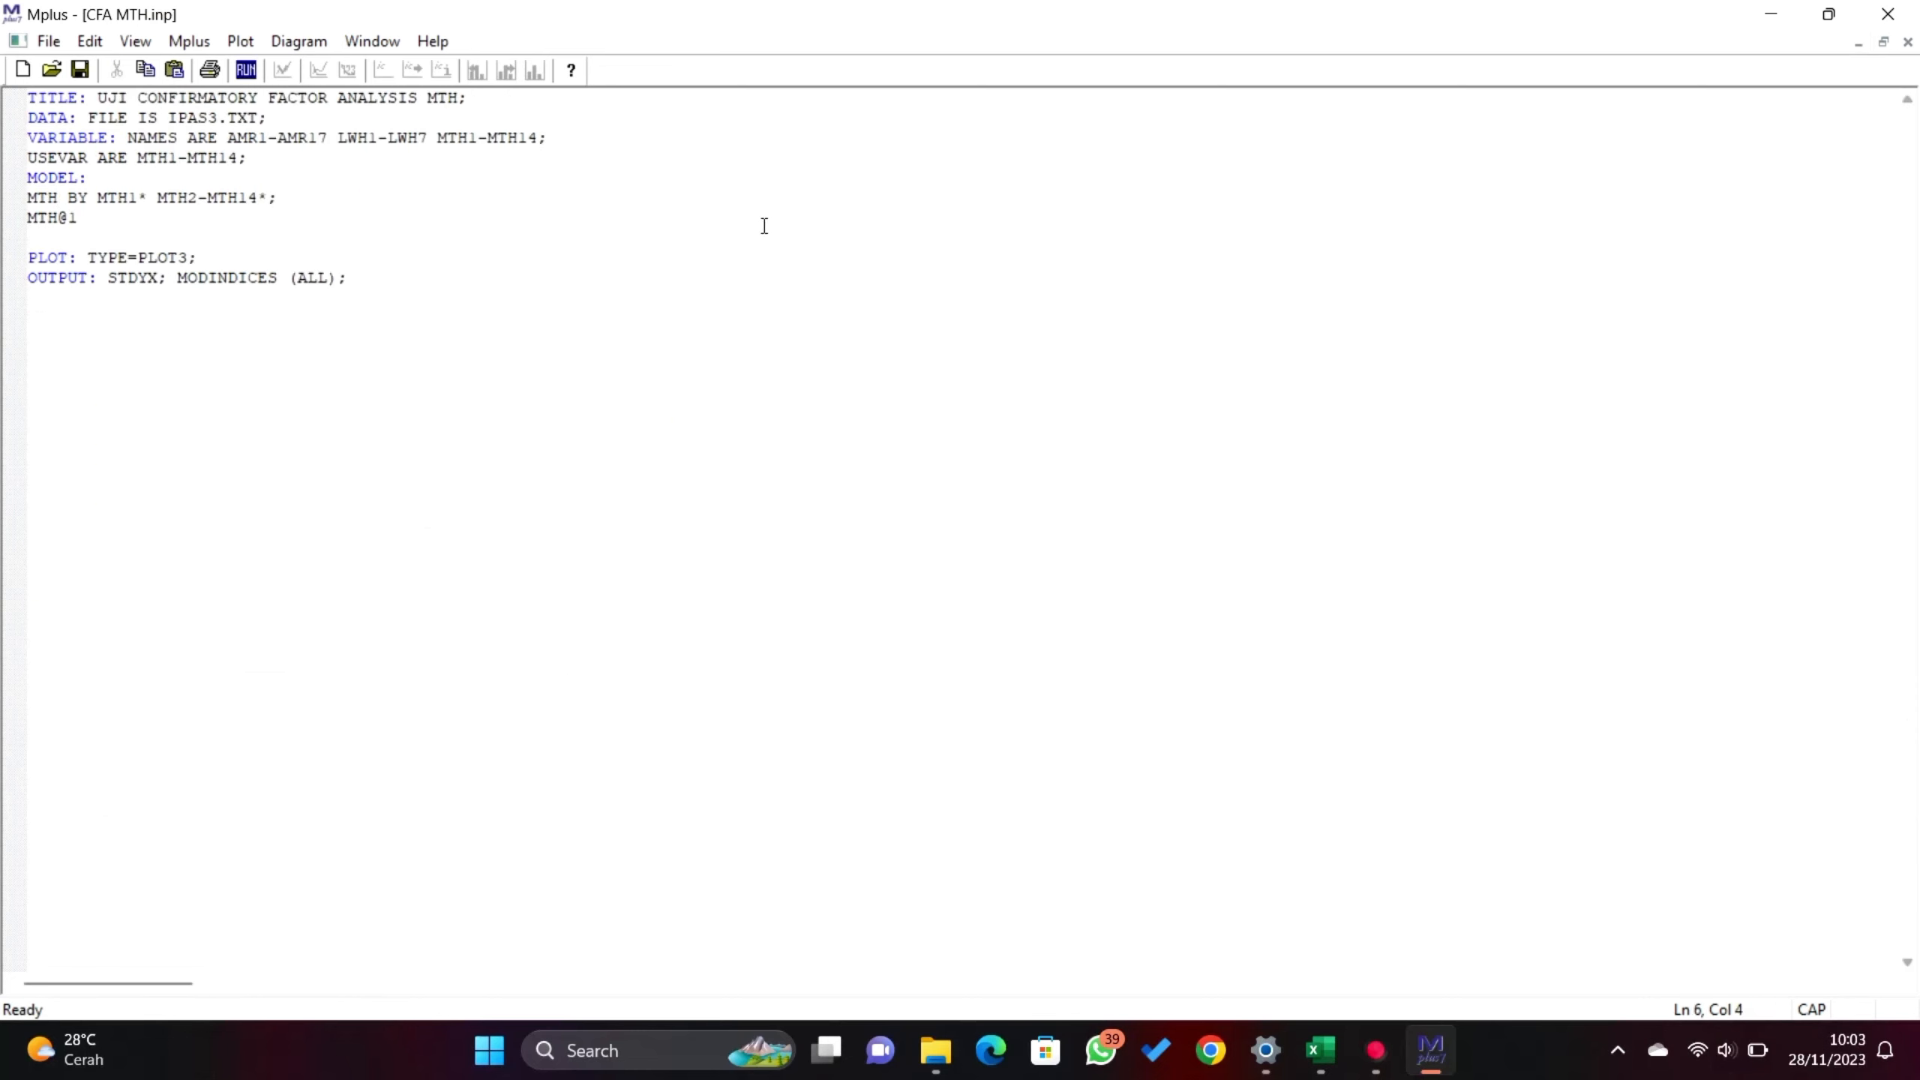
key("Down")
key("Return")
type("MTH3     WITH MTH2         71.026     0.304      0.304        0.353 MTH9     WITH MTH3         15.901     0.127      0.127        0.170 MTH9     WITH MTH5         11.215    -0.060     -0.060       -0.153 MTH9     WITH MTH8         19.702     0.116      0.116        0.193 MTH12    WITH MTH6         28.498     0.094      0.094        0.244 MTH13    WITH MTH5")
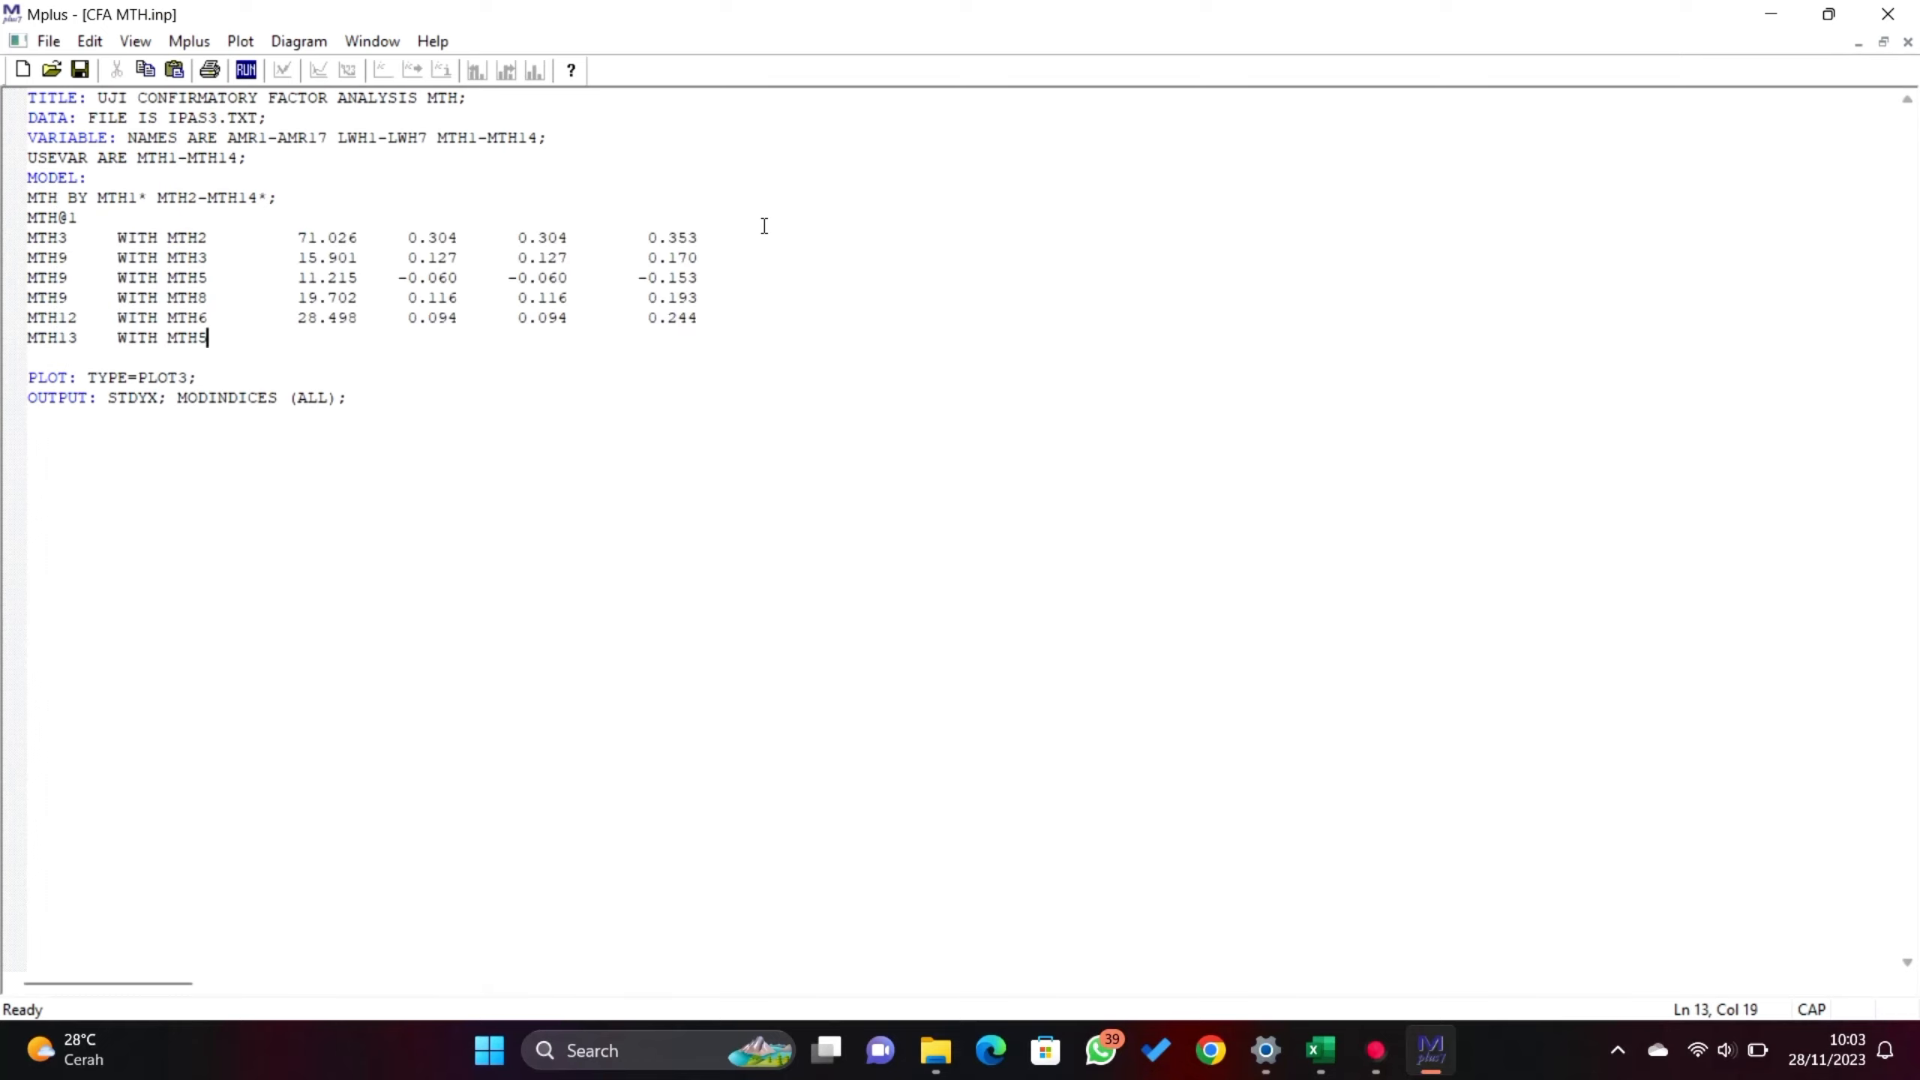
- End MTH13 WITH MTH5 with a semicolon and replace the index values after MTH3 WITH MTH2 with a semicolon
type(";")
key("Up")
key("Up")
key("Up")
key("Up")
key("Up")
left_click(705, 237, "shift")
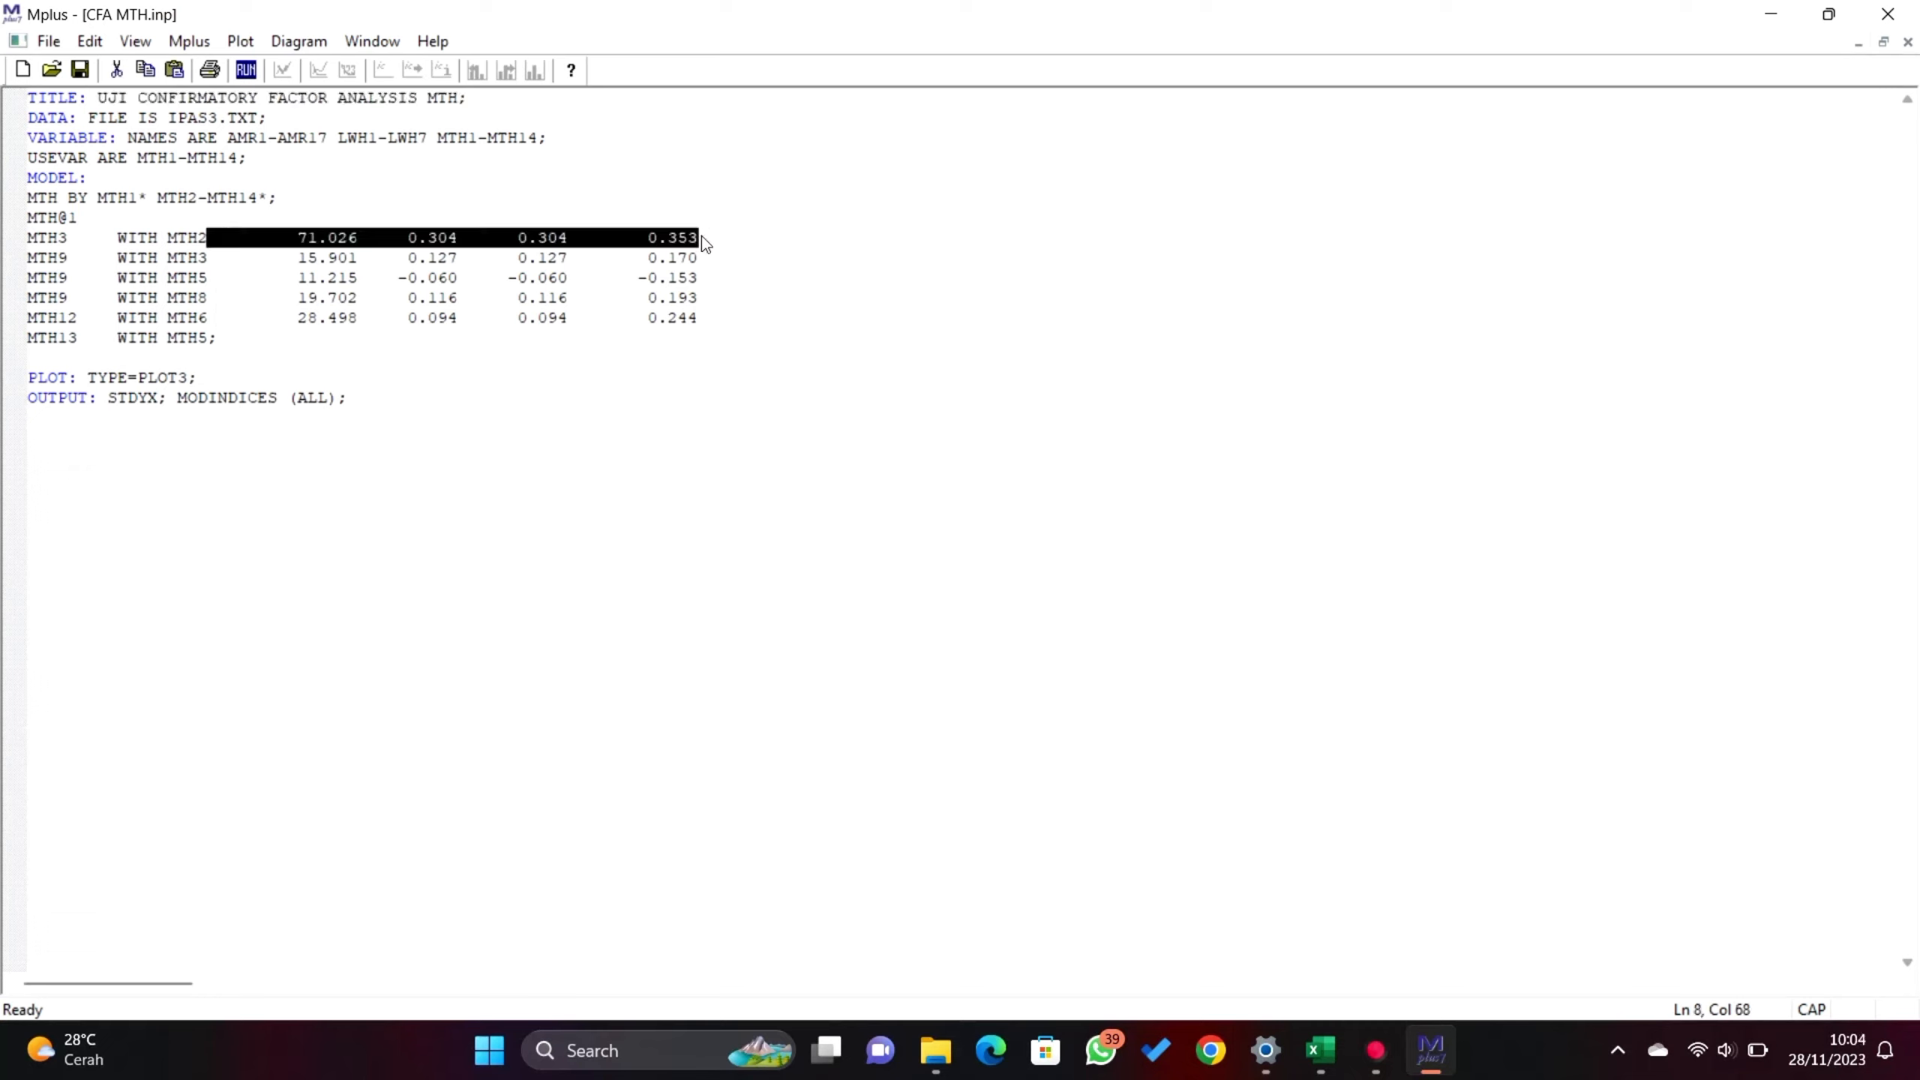
type(";")
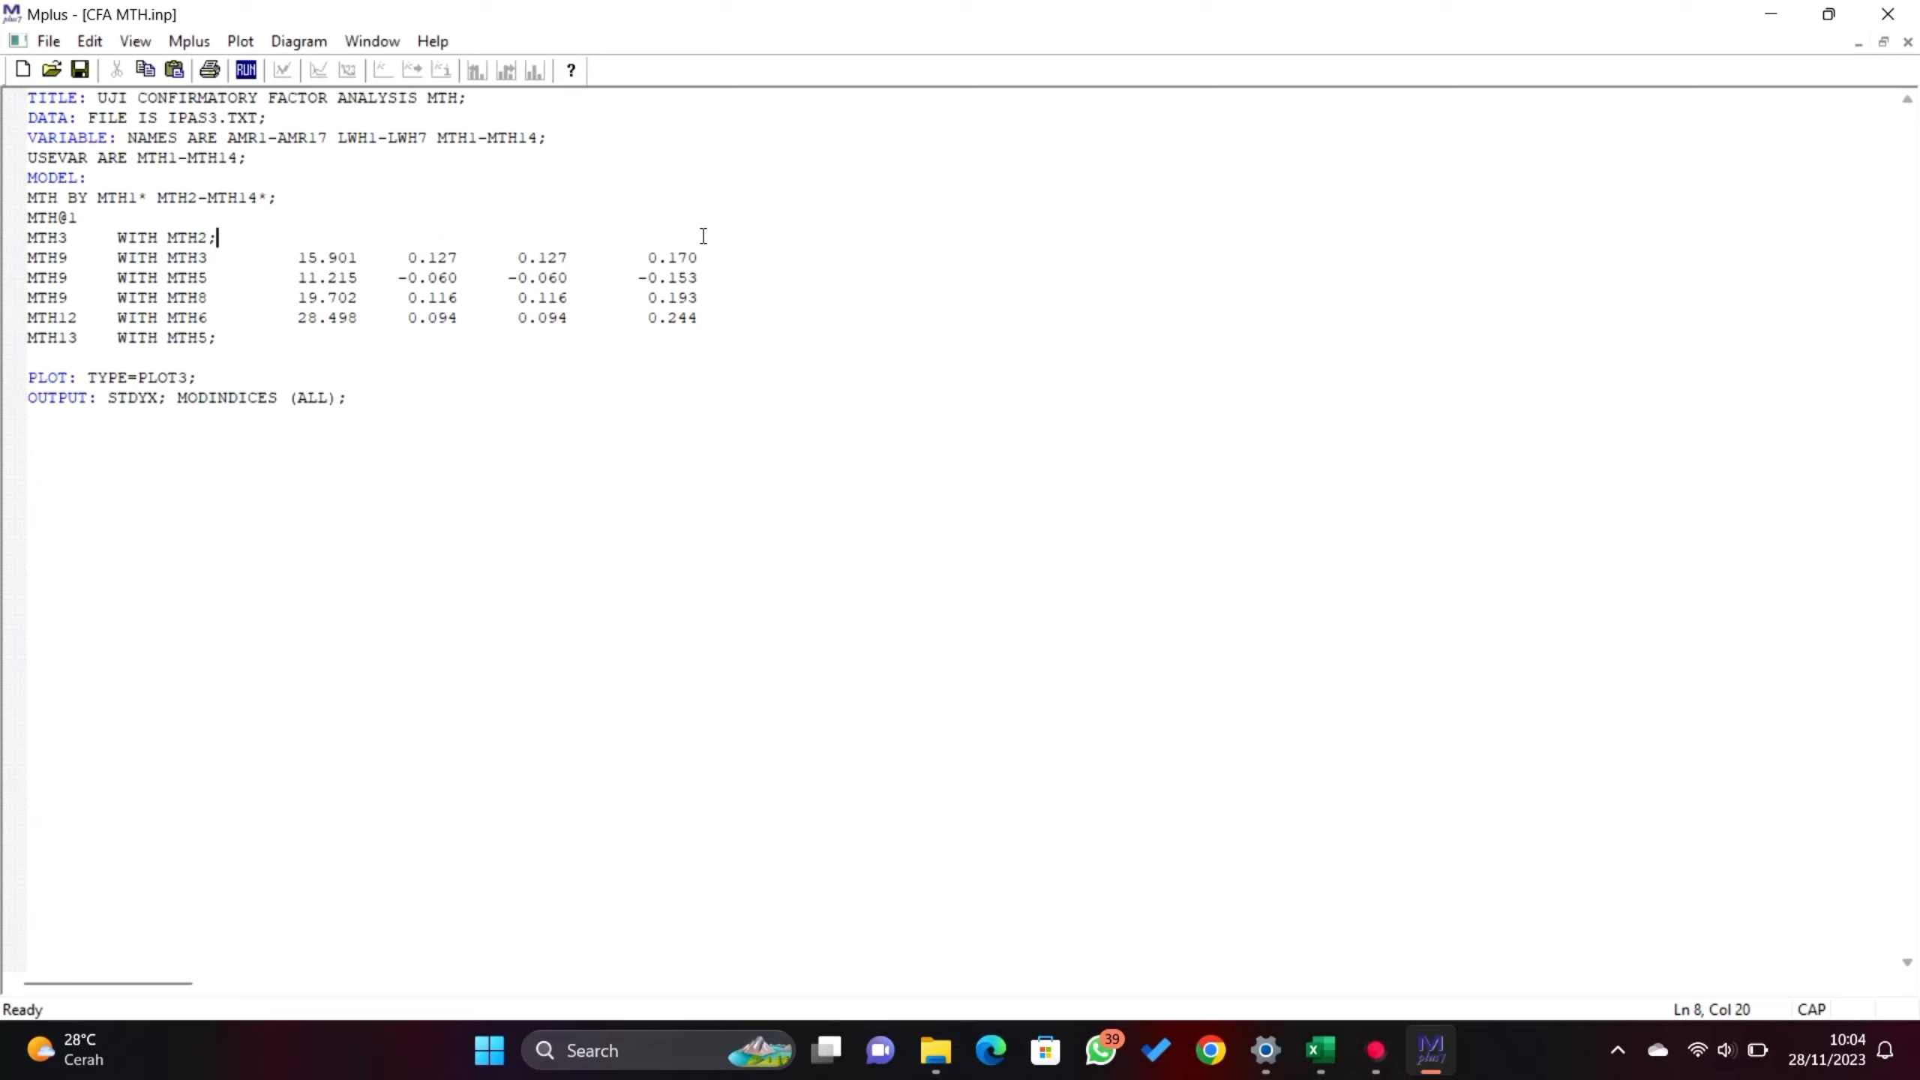
- Replace the index values after MTH9 WITH MTH3 and MTH9 WITH MTH5 with semicolons
key("Left")
left_click(700, 259, "shift")
type(";")
key("Left")
key("shift+Home")
left_click(700, 278, "shift")
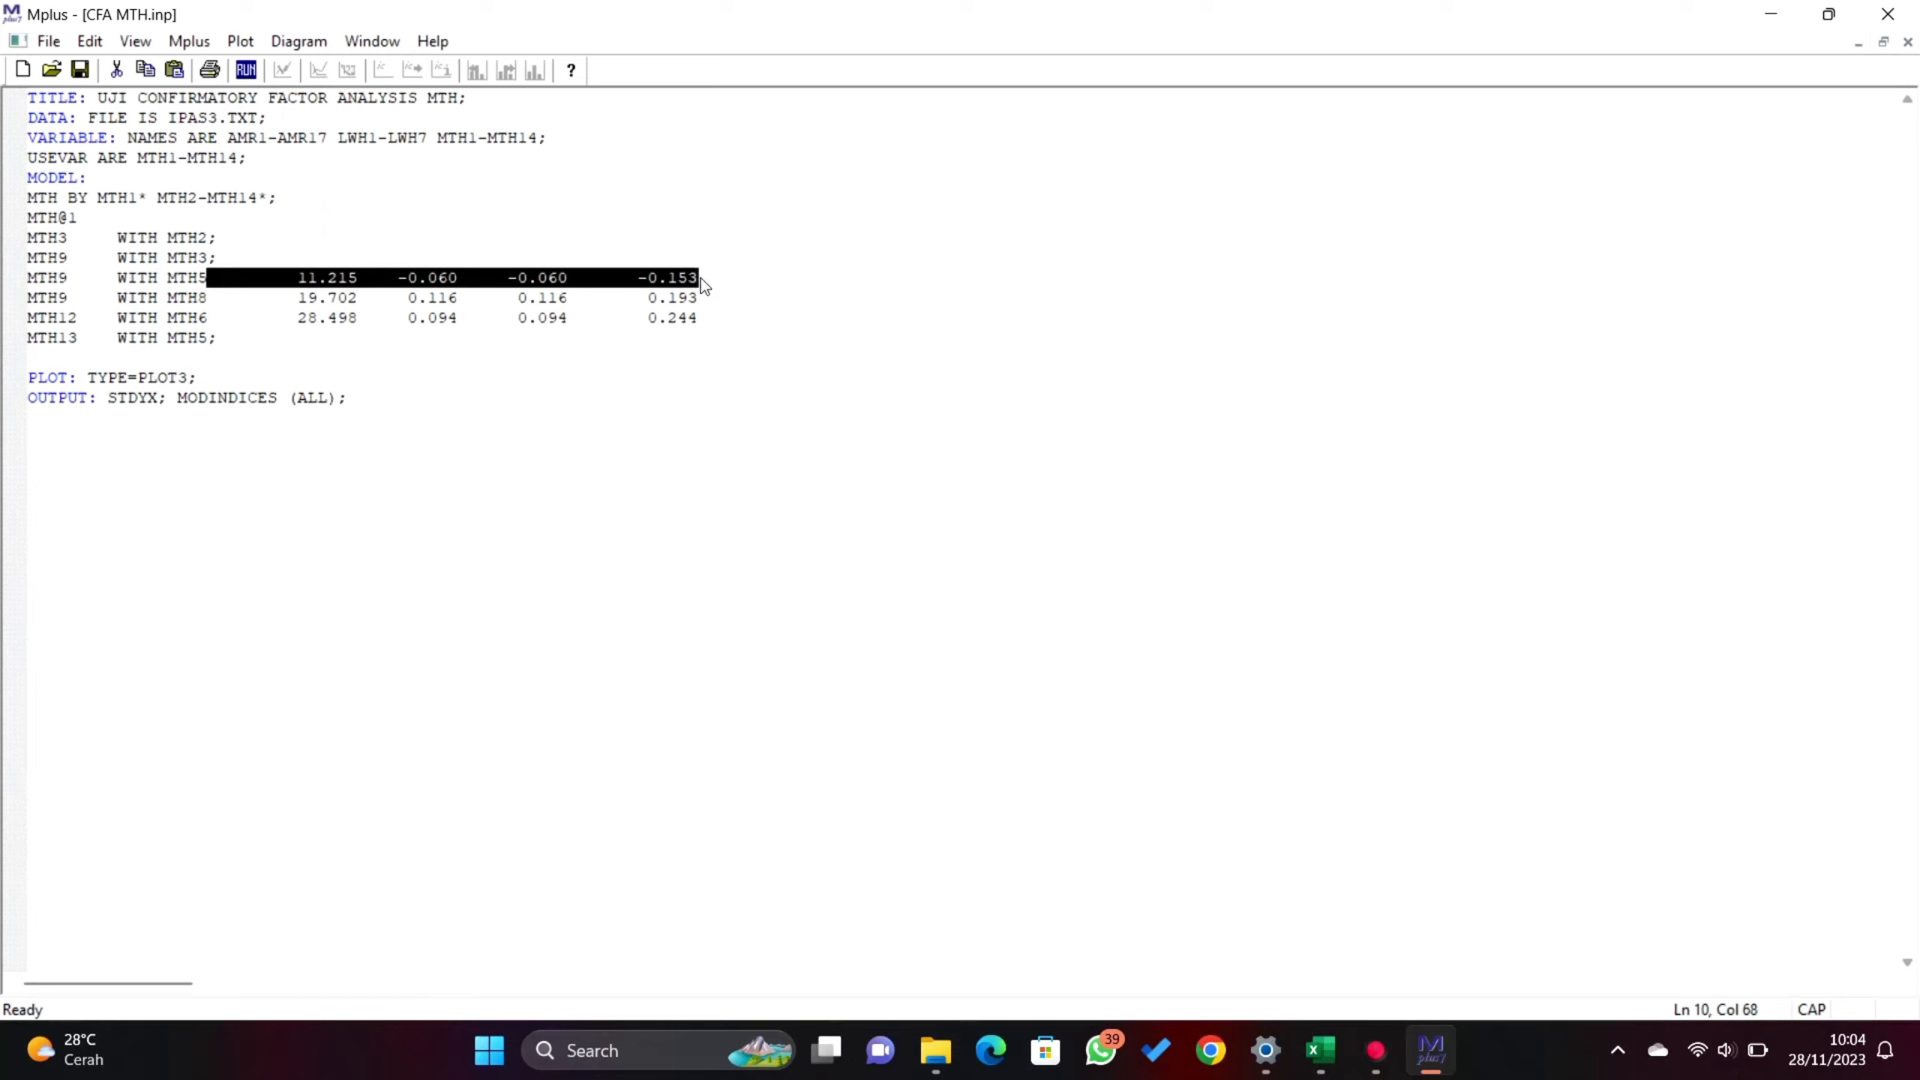
type(";")
- Replace the index values after MTH9 WITH MTH8 and MTH12 WITH MTH6 with semicolons
key("Down")
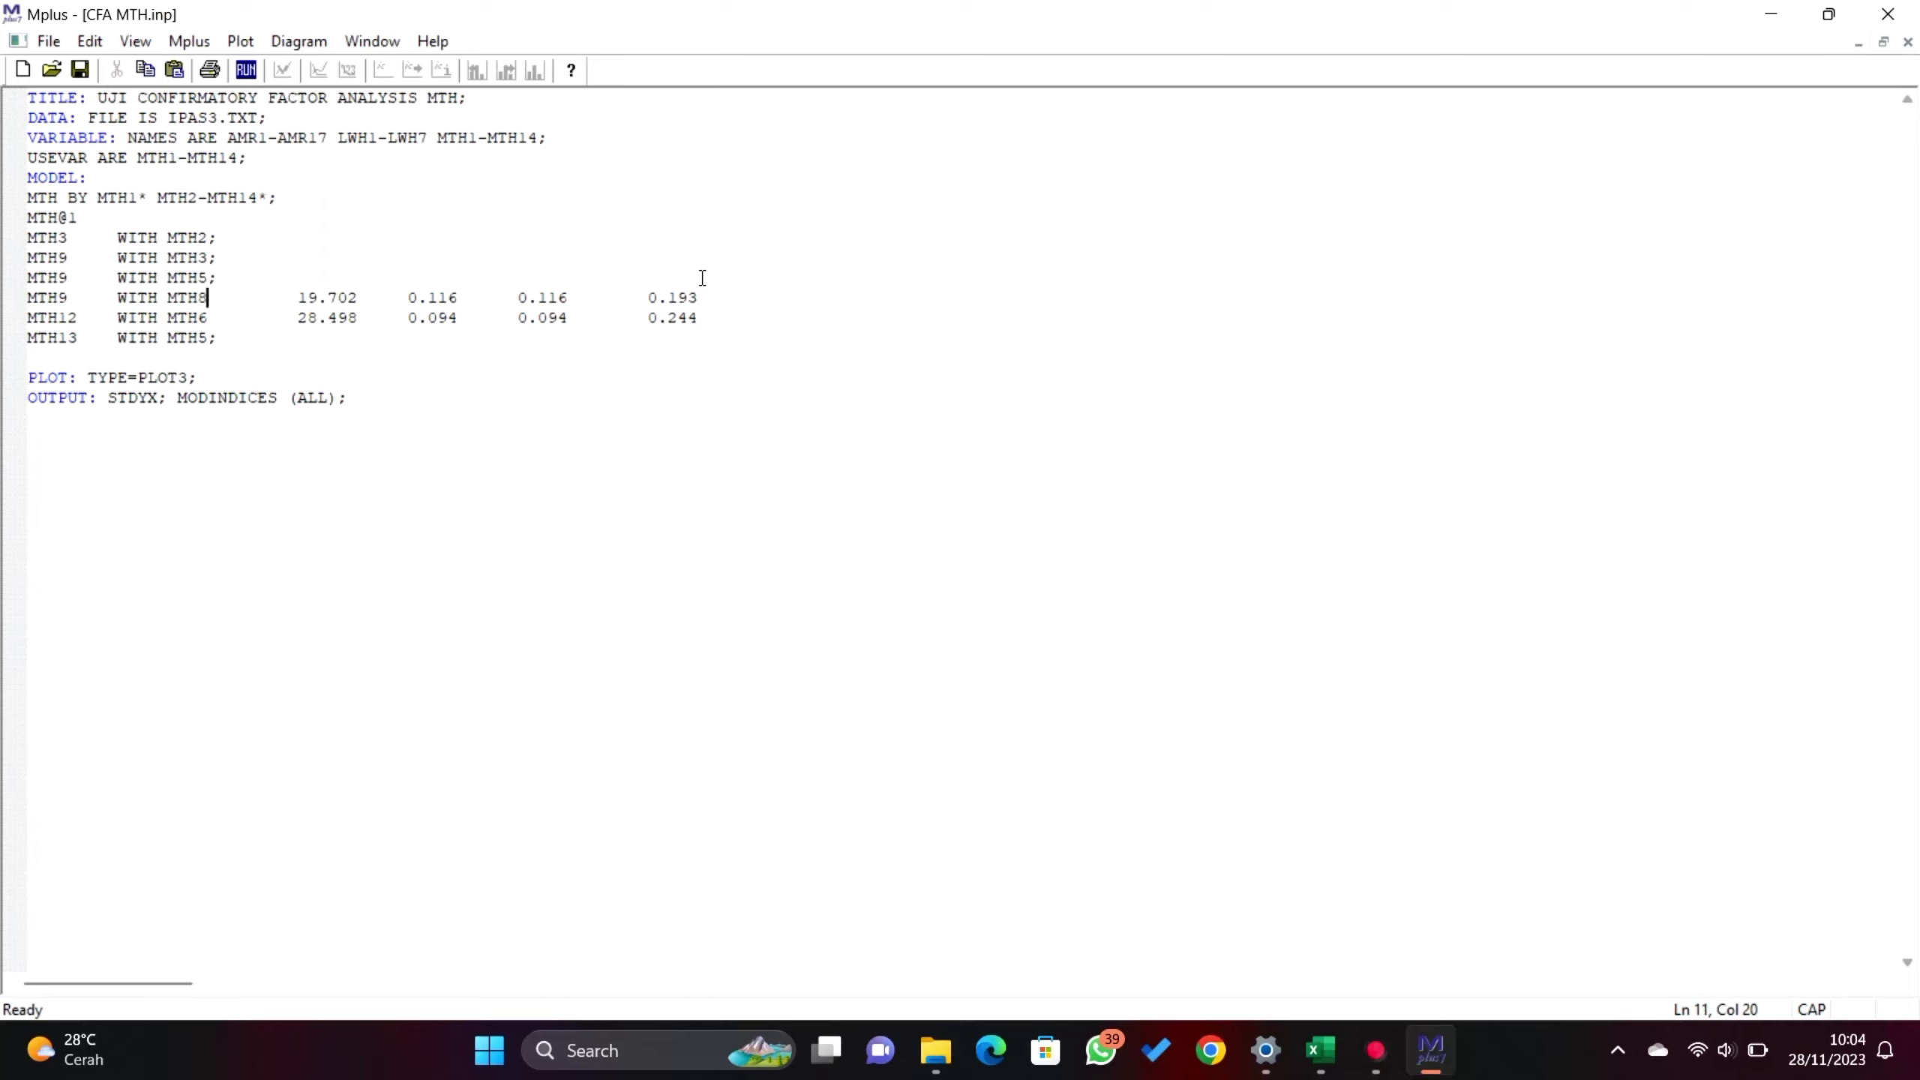
key("Left")
left_click(705, 297, "shift")
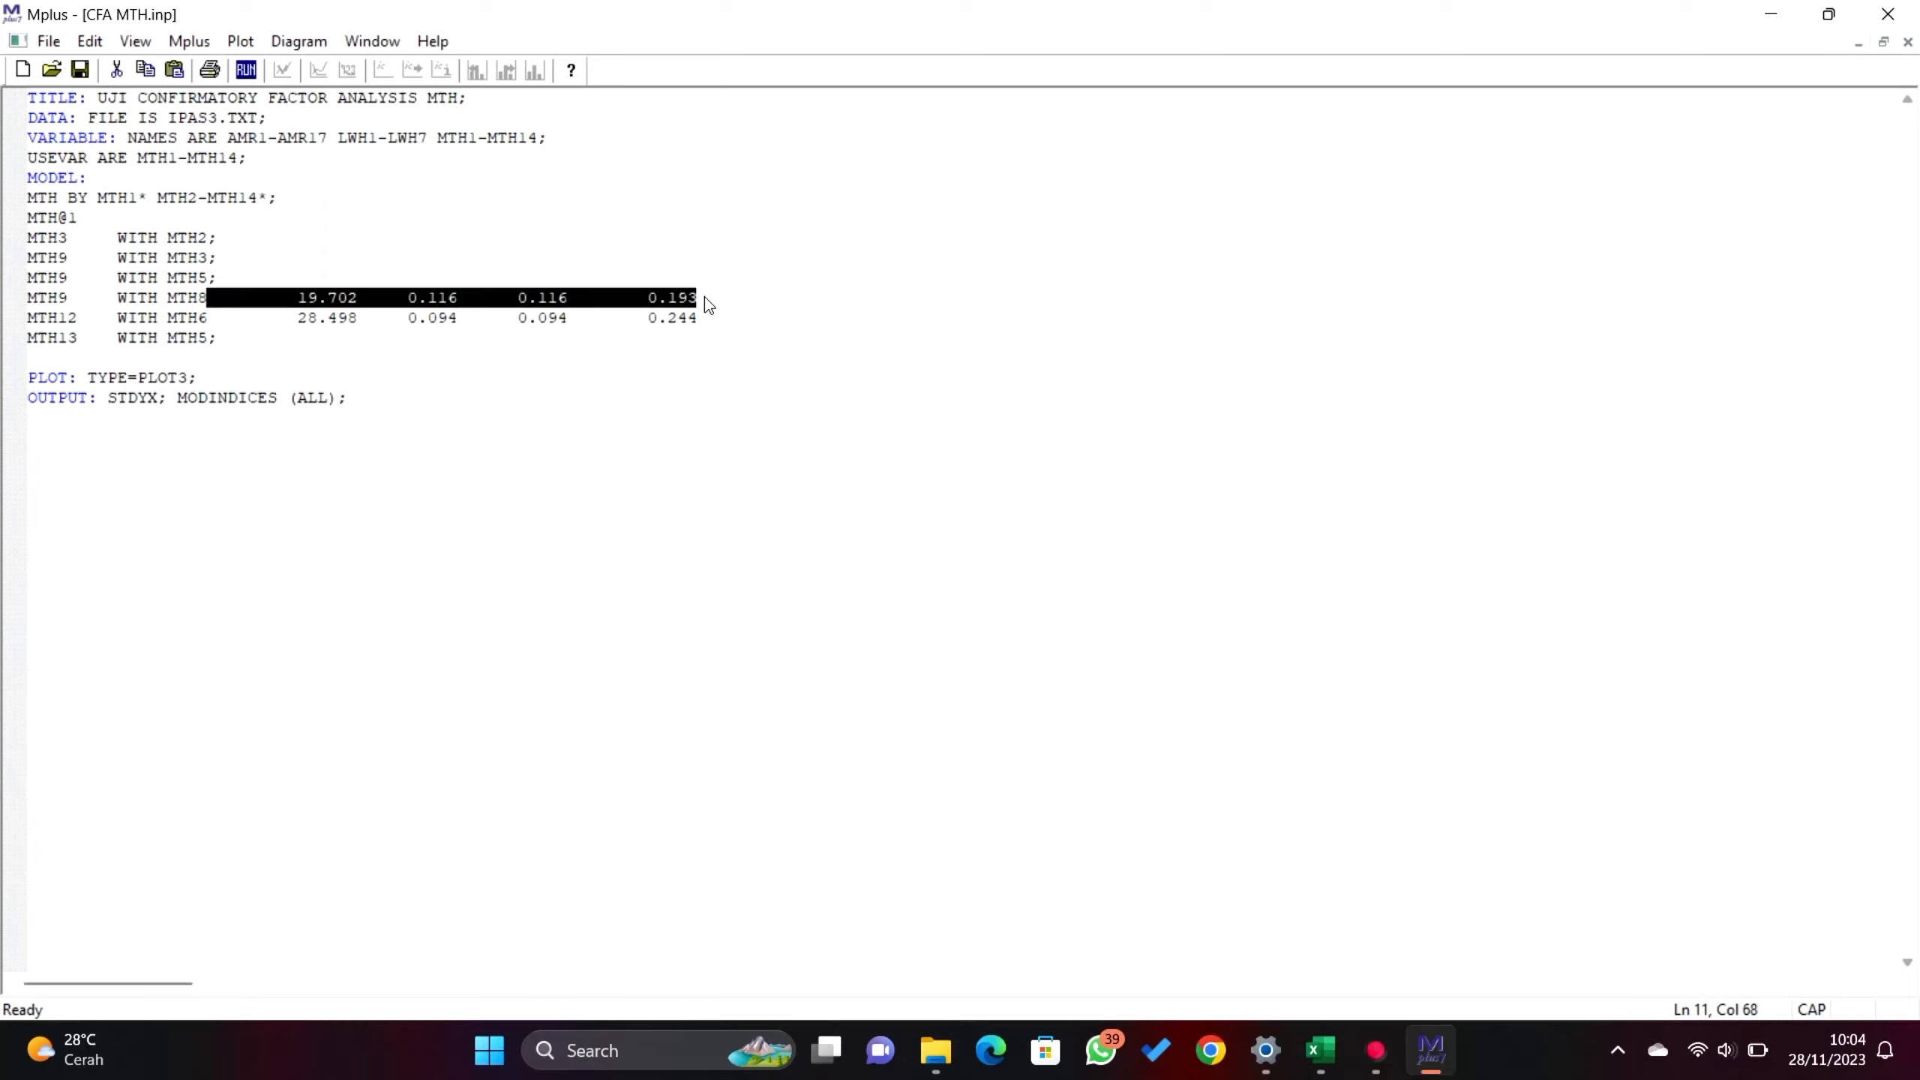
type(";")
key("Down")
key("Left")
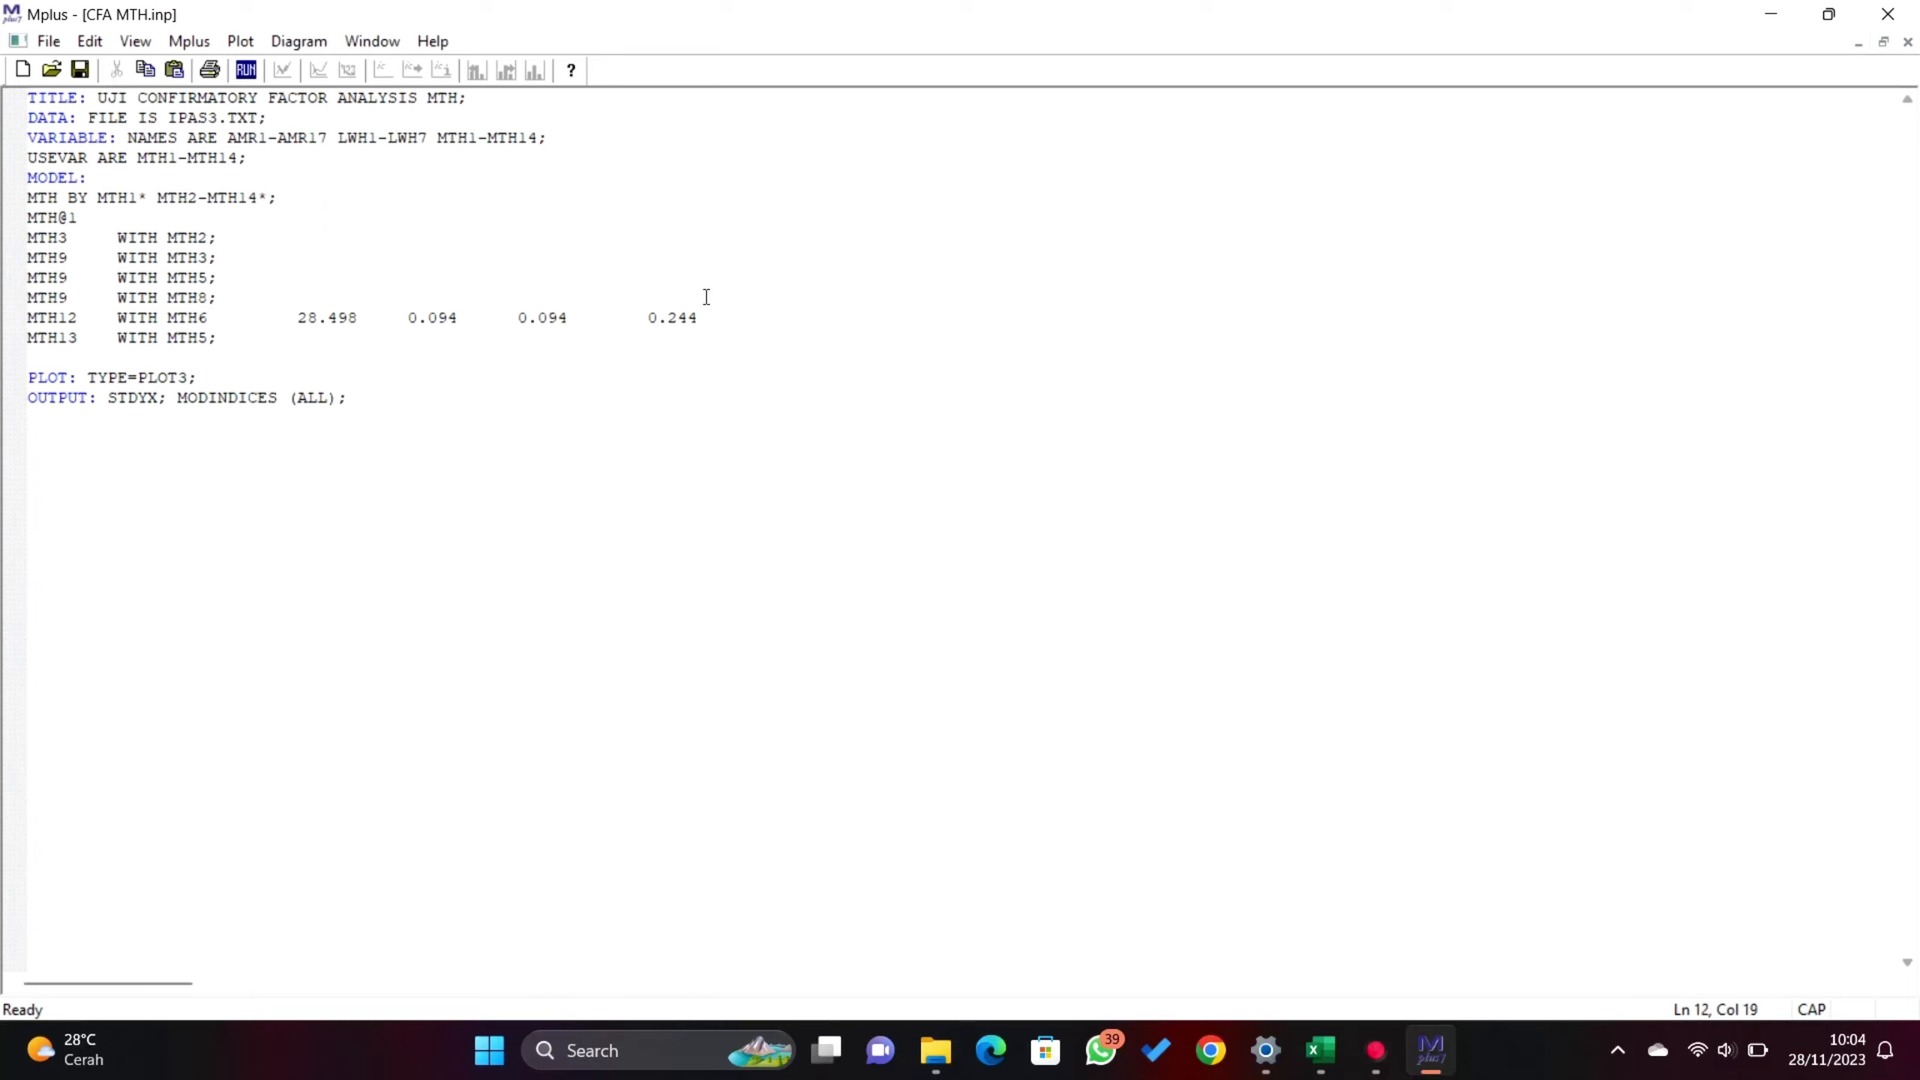
left_click(703, 319, "shift")
type(";")
- Save the modified input under the new name CFA MTH MOD in the IPASNEW folder
left_click(49, 40)
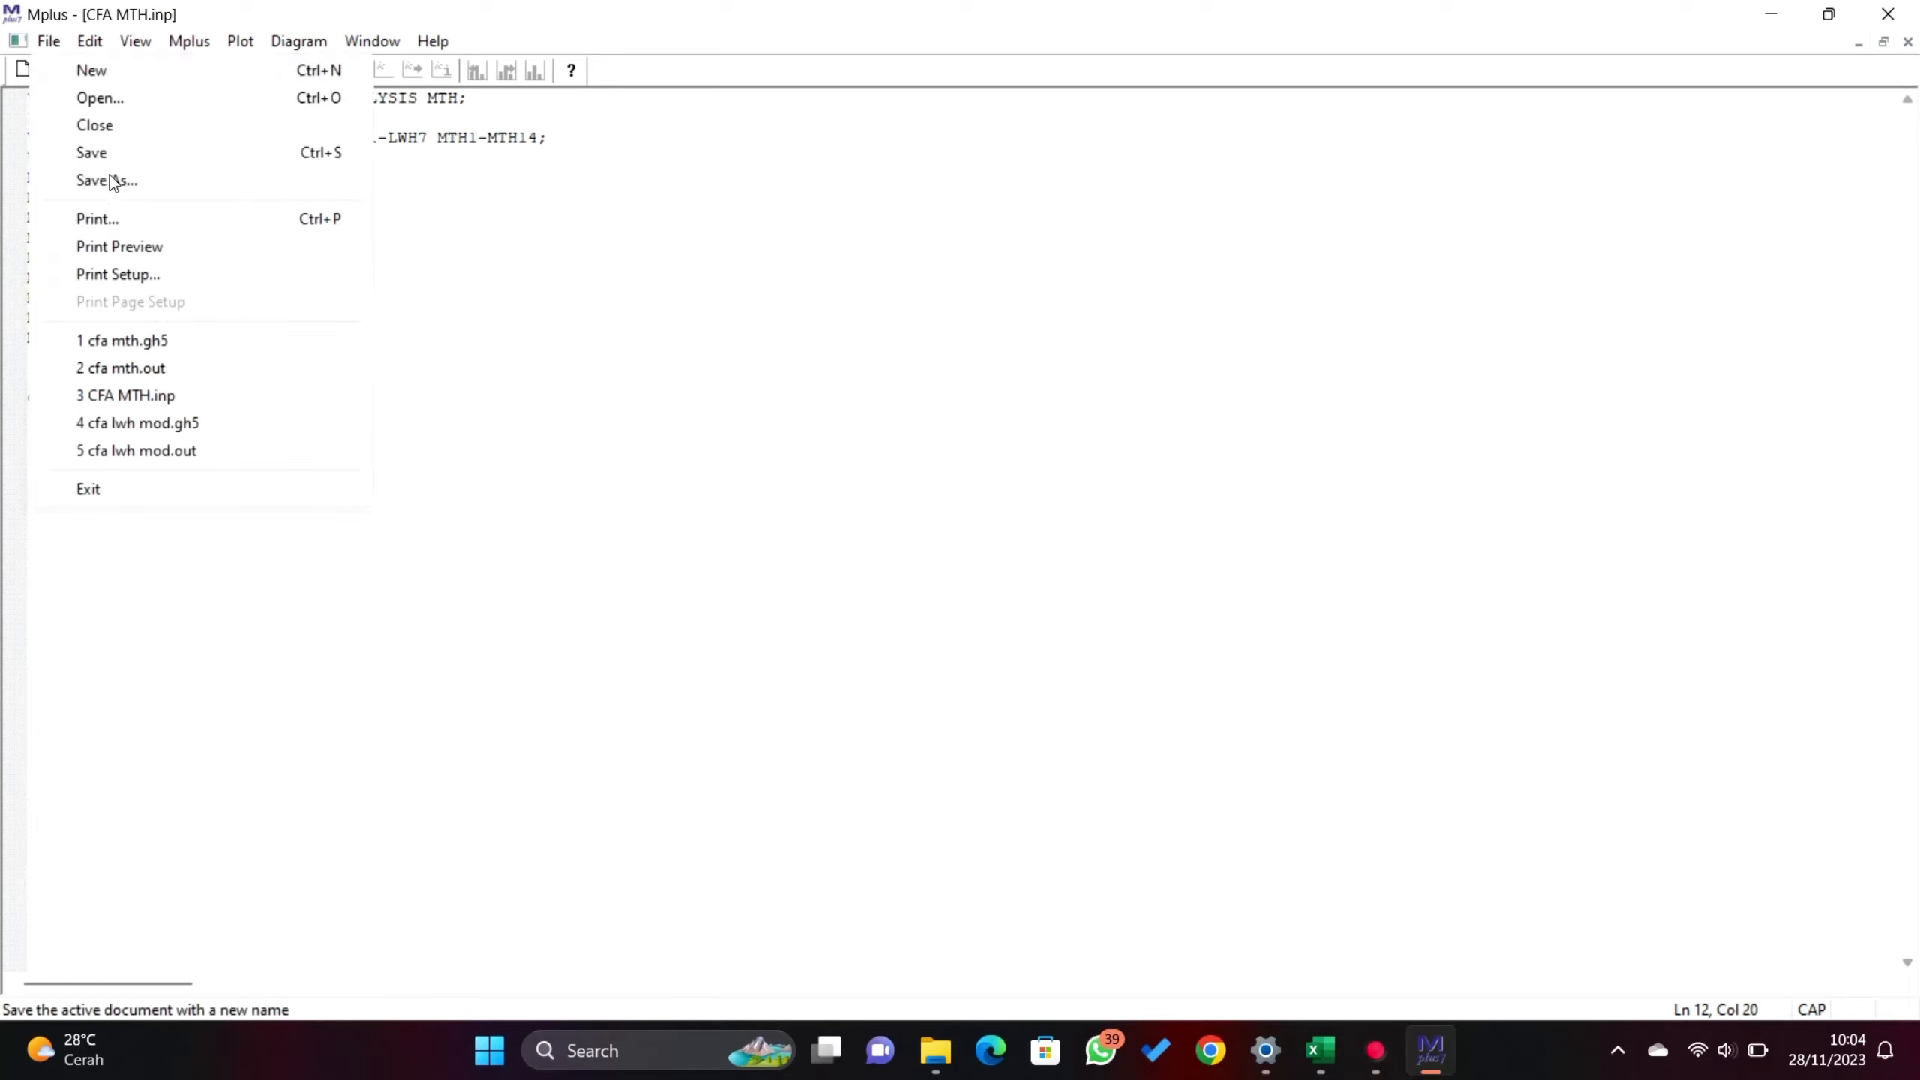
left_click(106, 179)
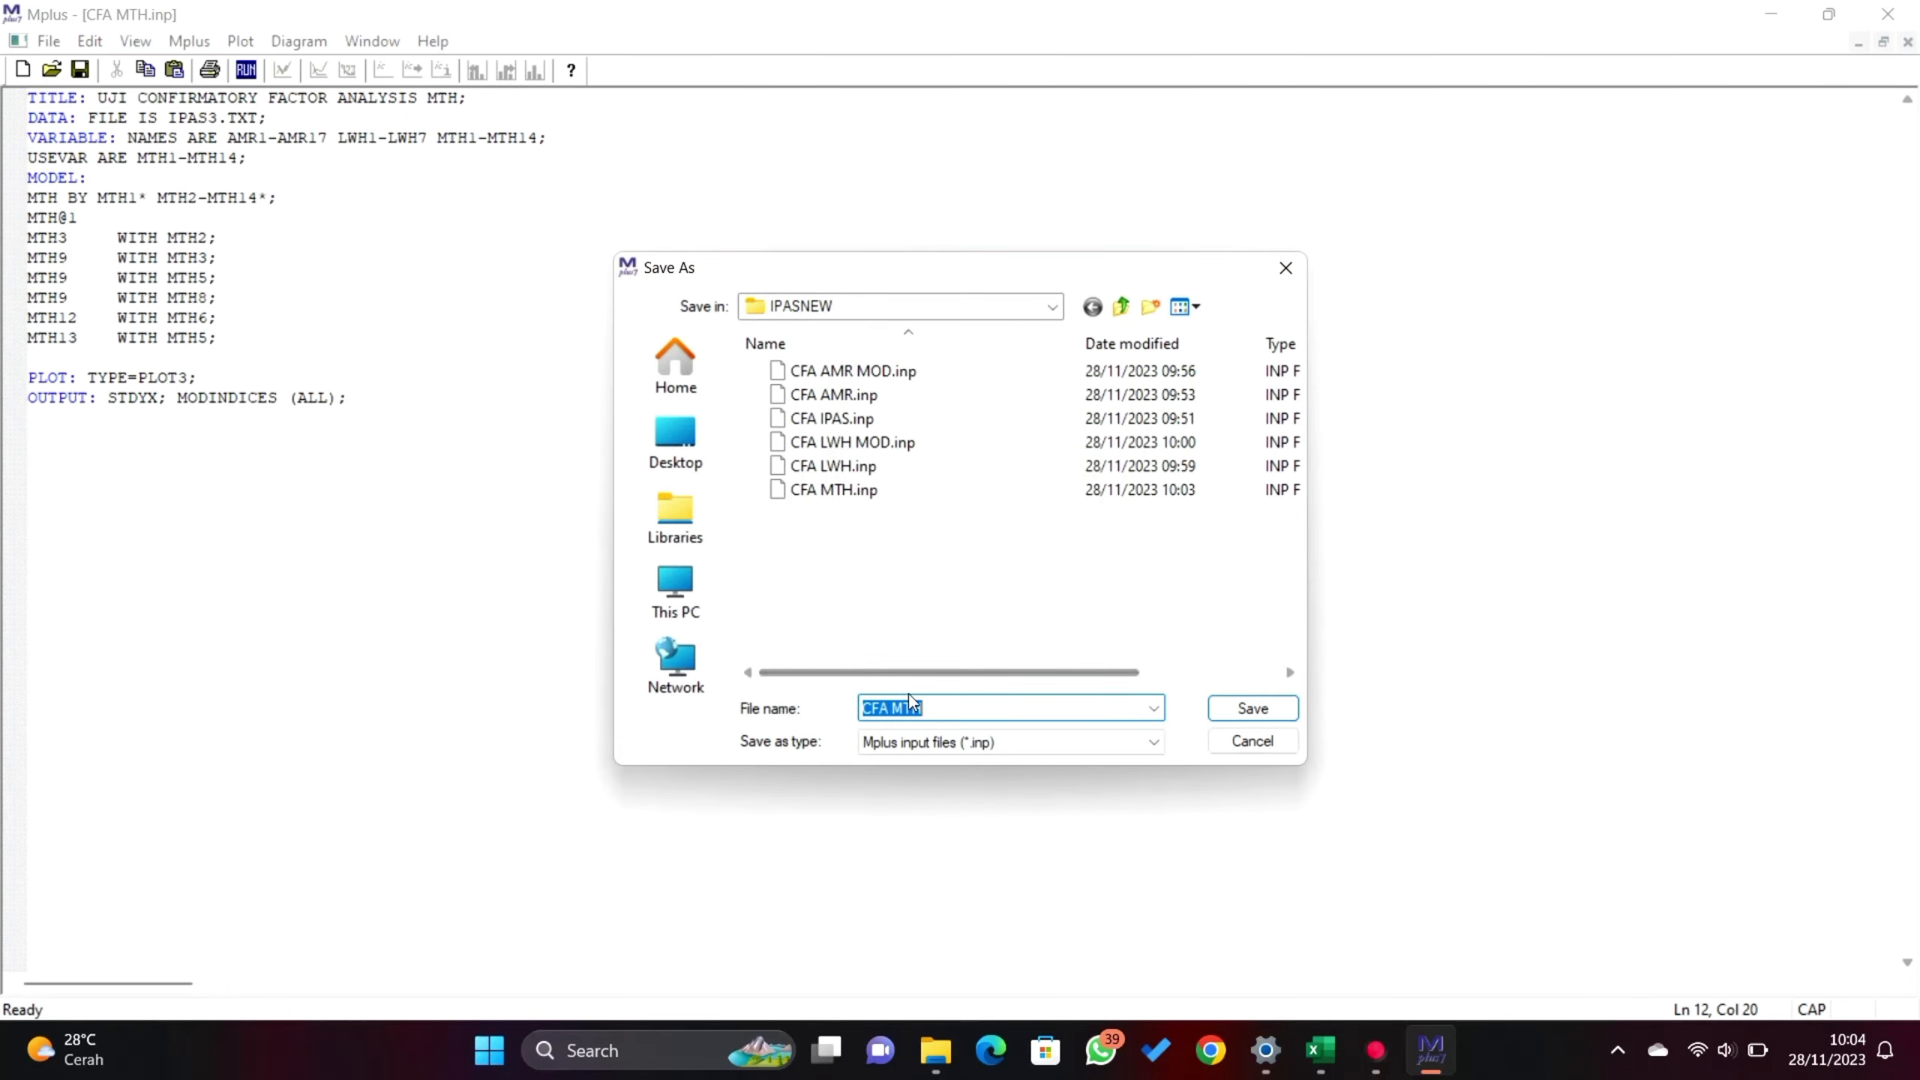
left_click(937, 706)
type("MOD")
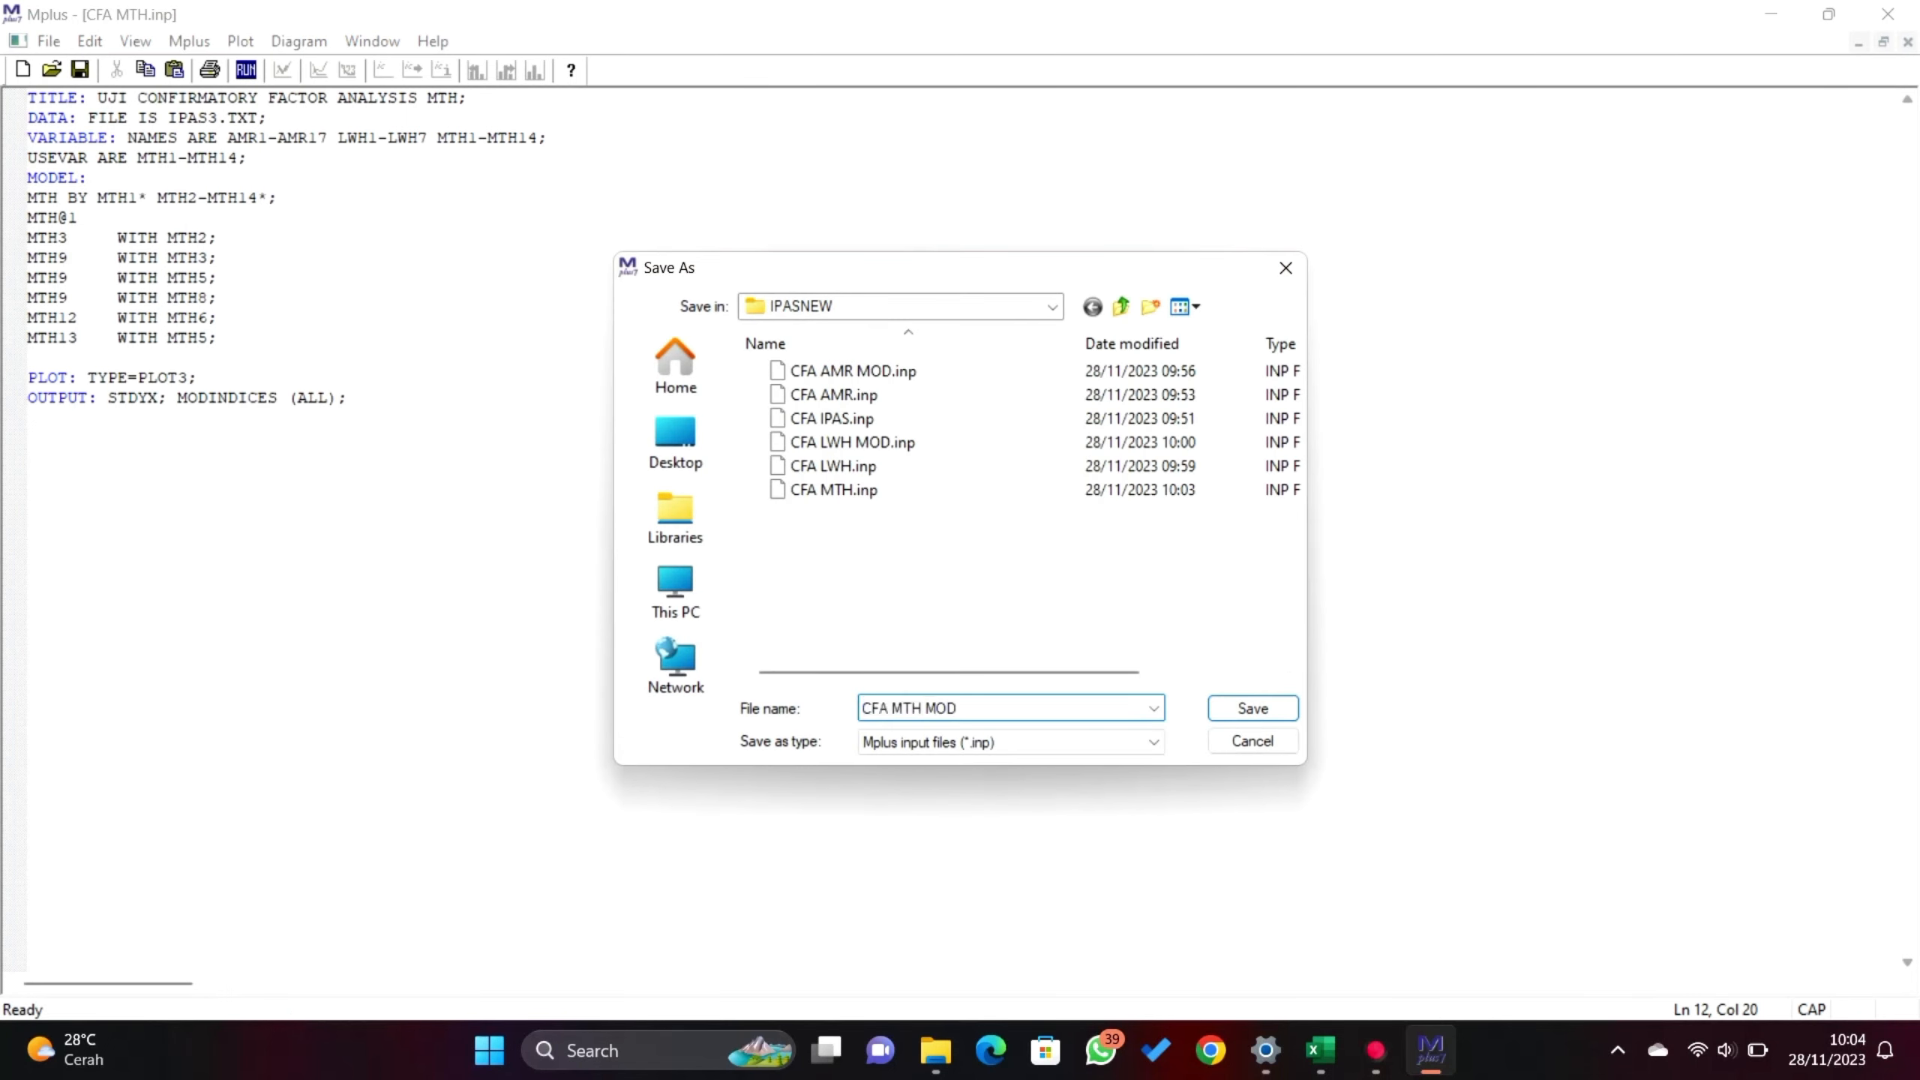
left_click(1227, 707)
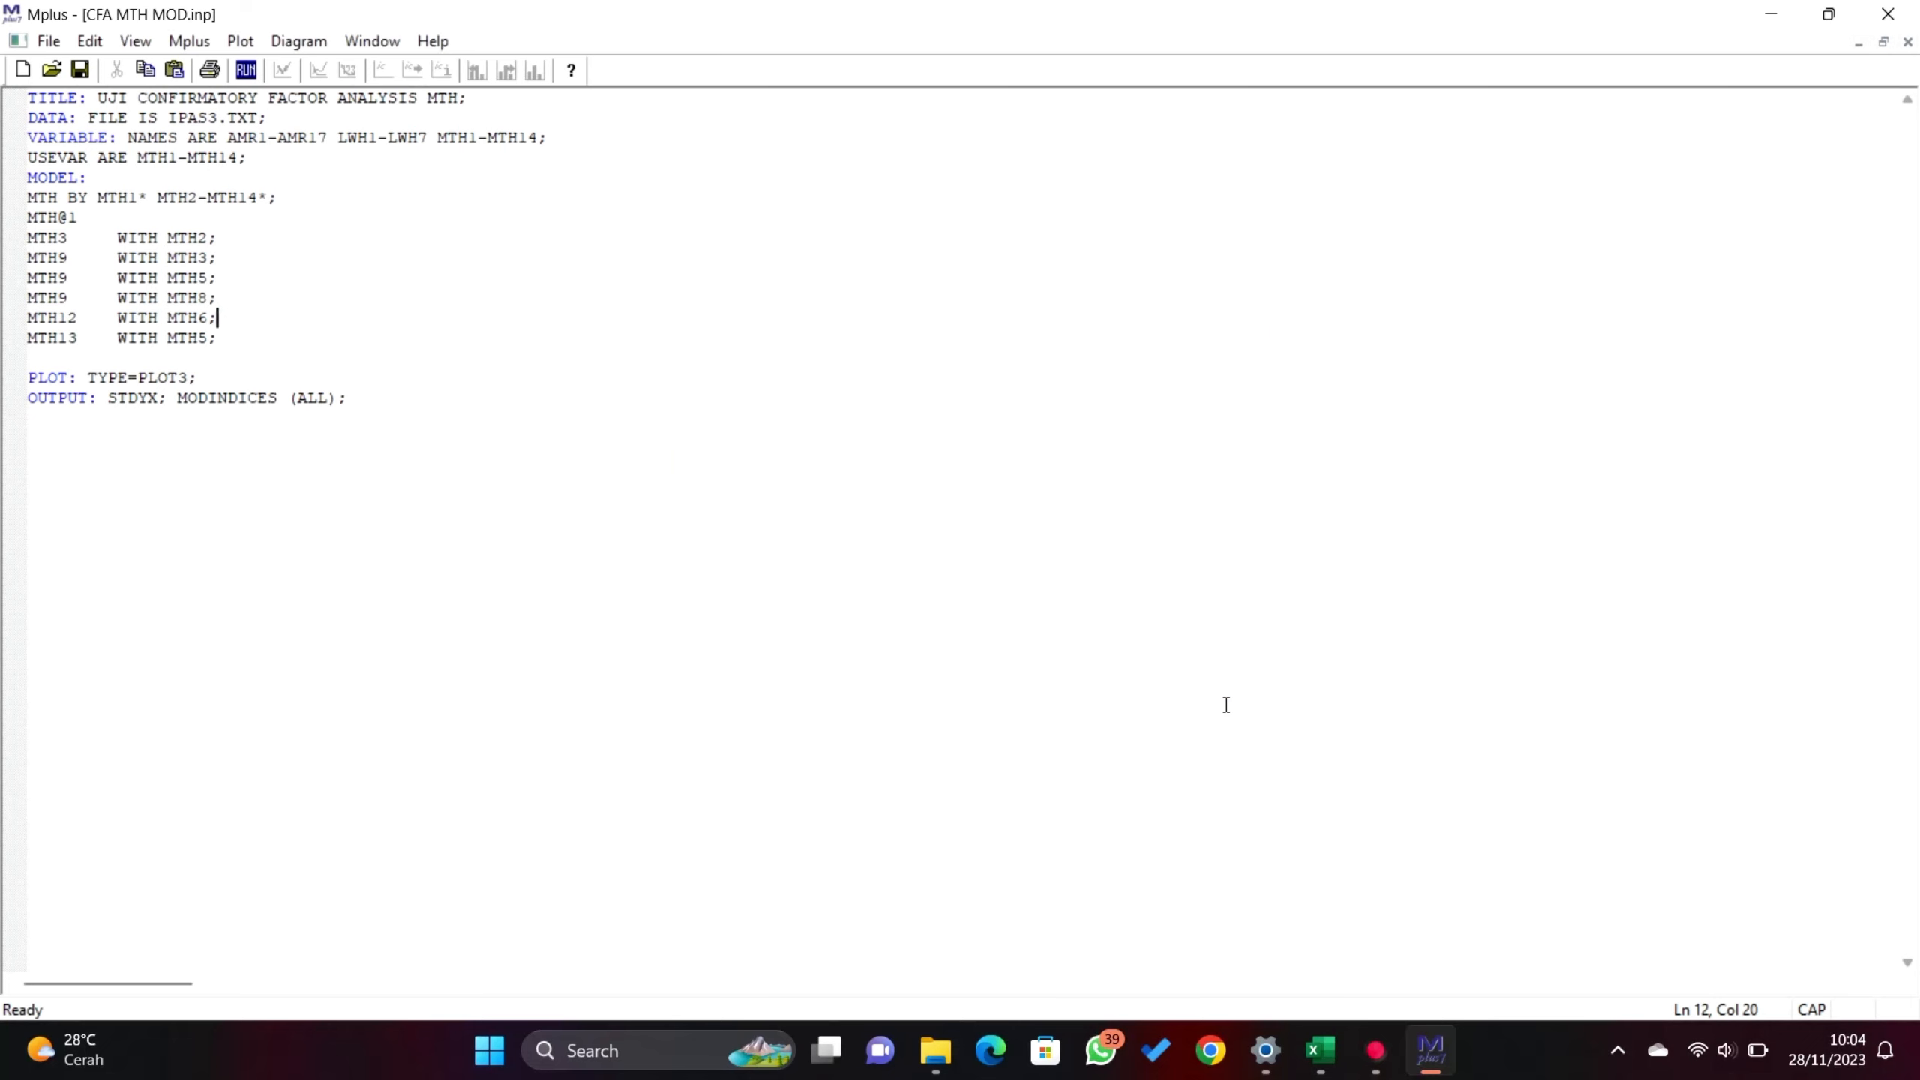
- Run the CFA MTH MOD input and review its model fit information and the MTH model results
left_click(255, 68)
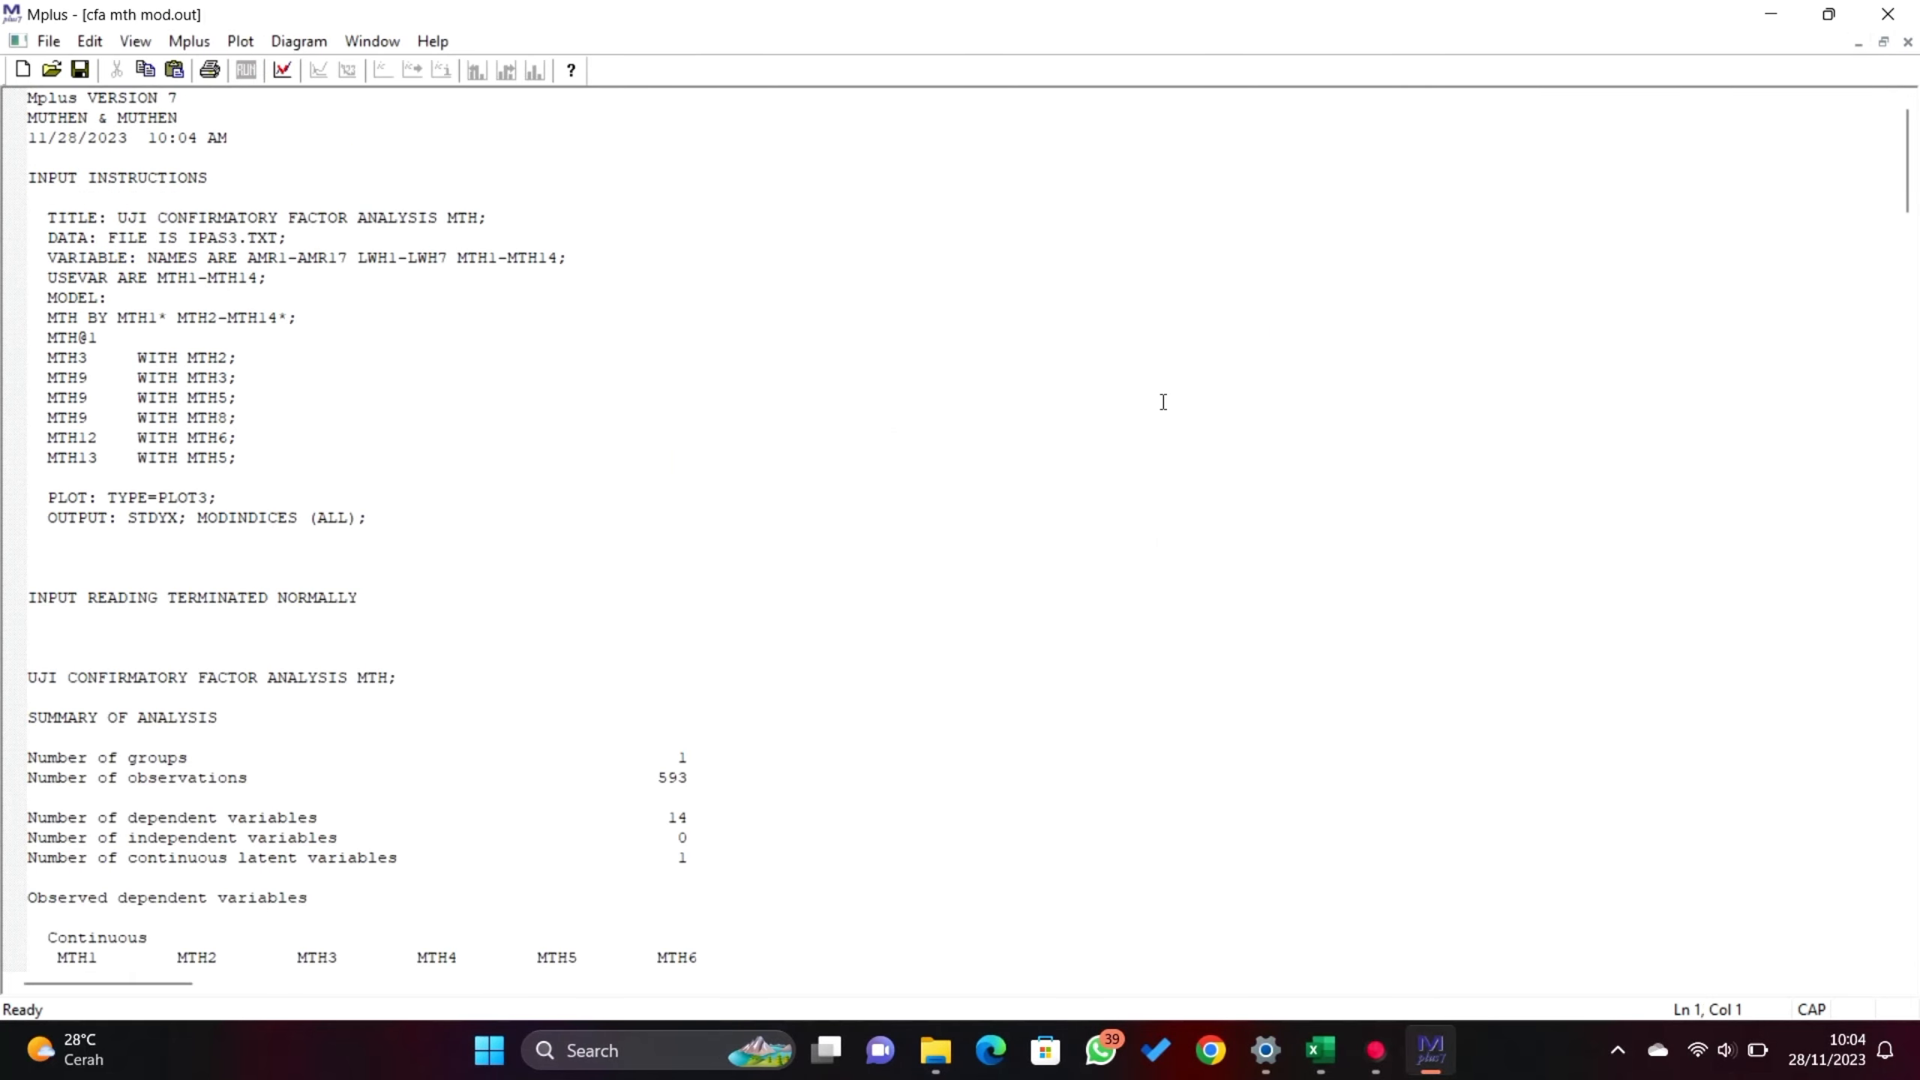
left_click_drag(1914, 159, 1916, 329)
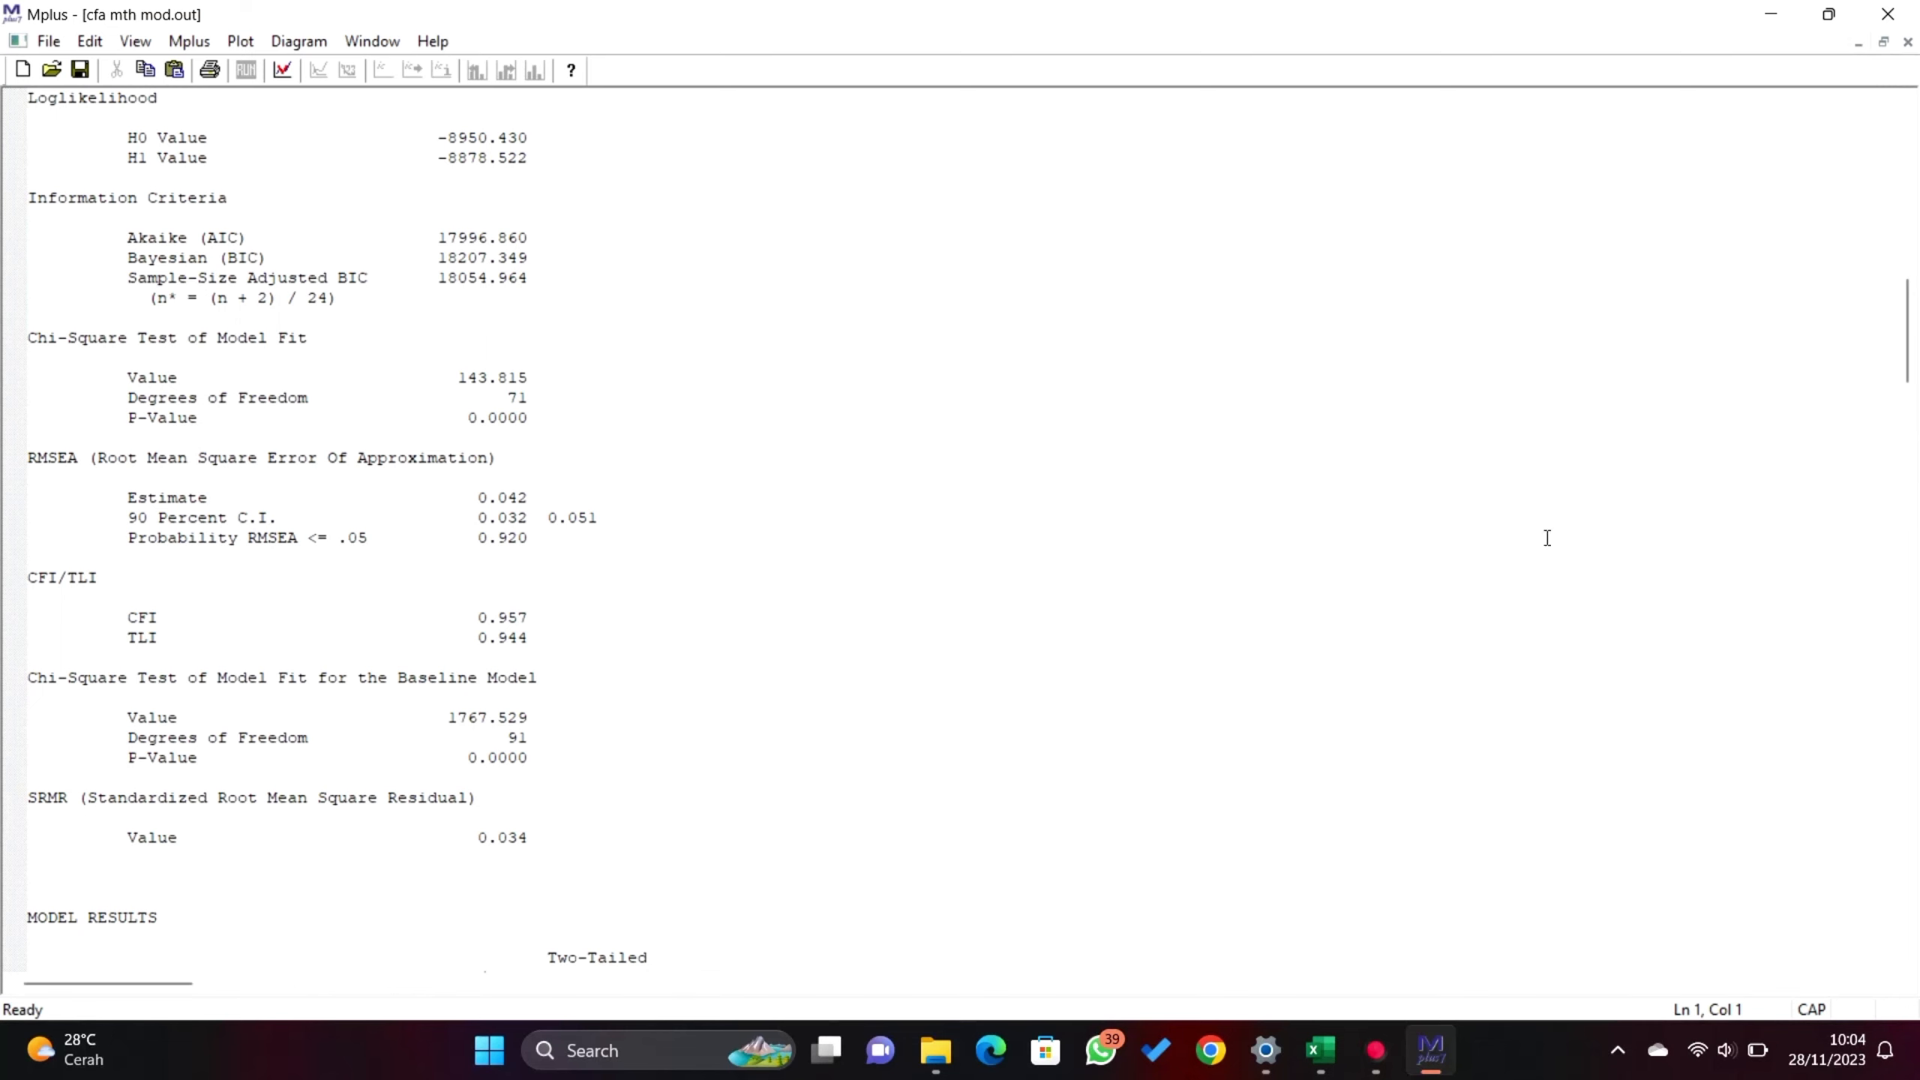
left_click_drag(1907, 321, 1908, 396)
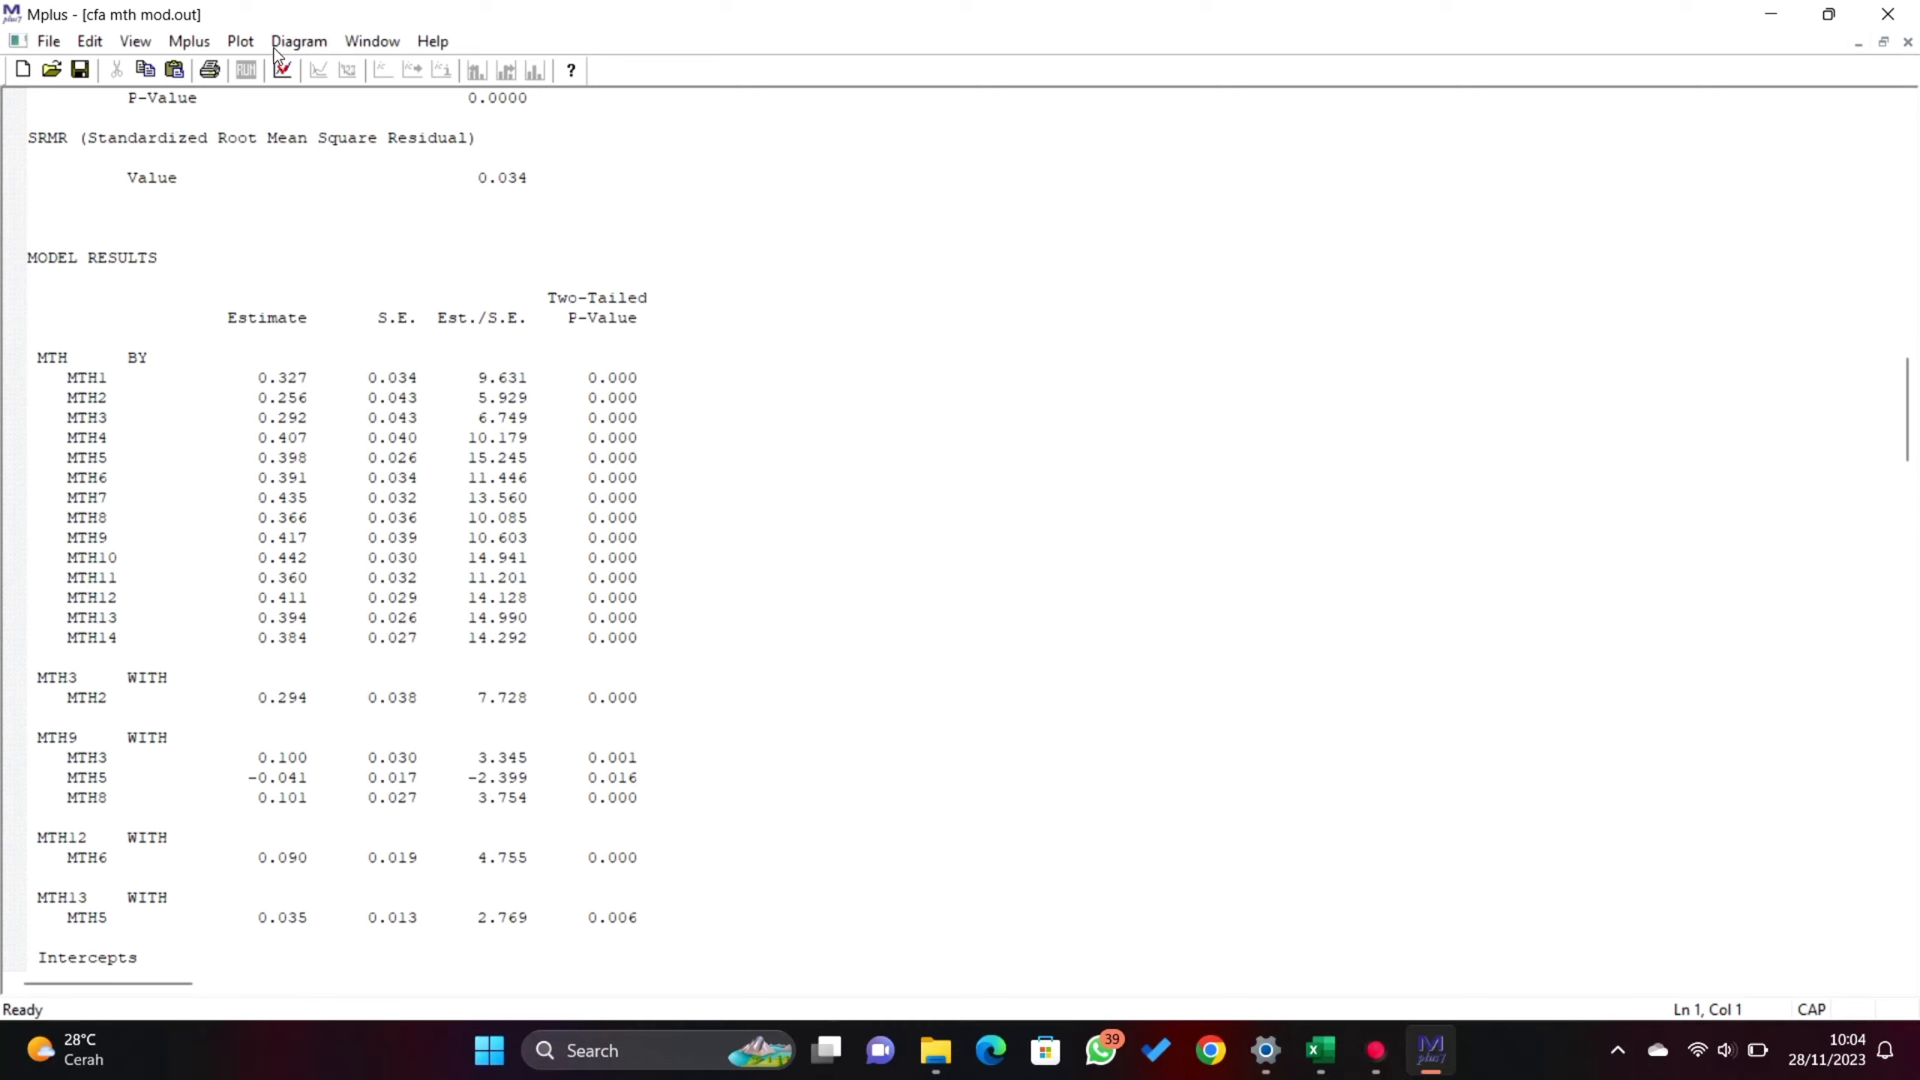
- Open the path diagram of the modified MTH model and show its STDYX estimates with the whole diagram in view
left_click(282, 70)
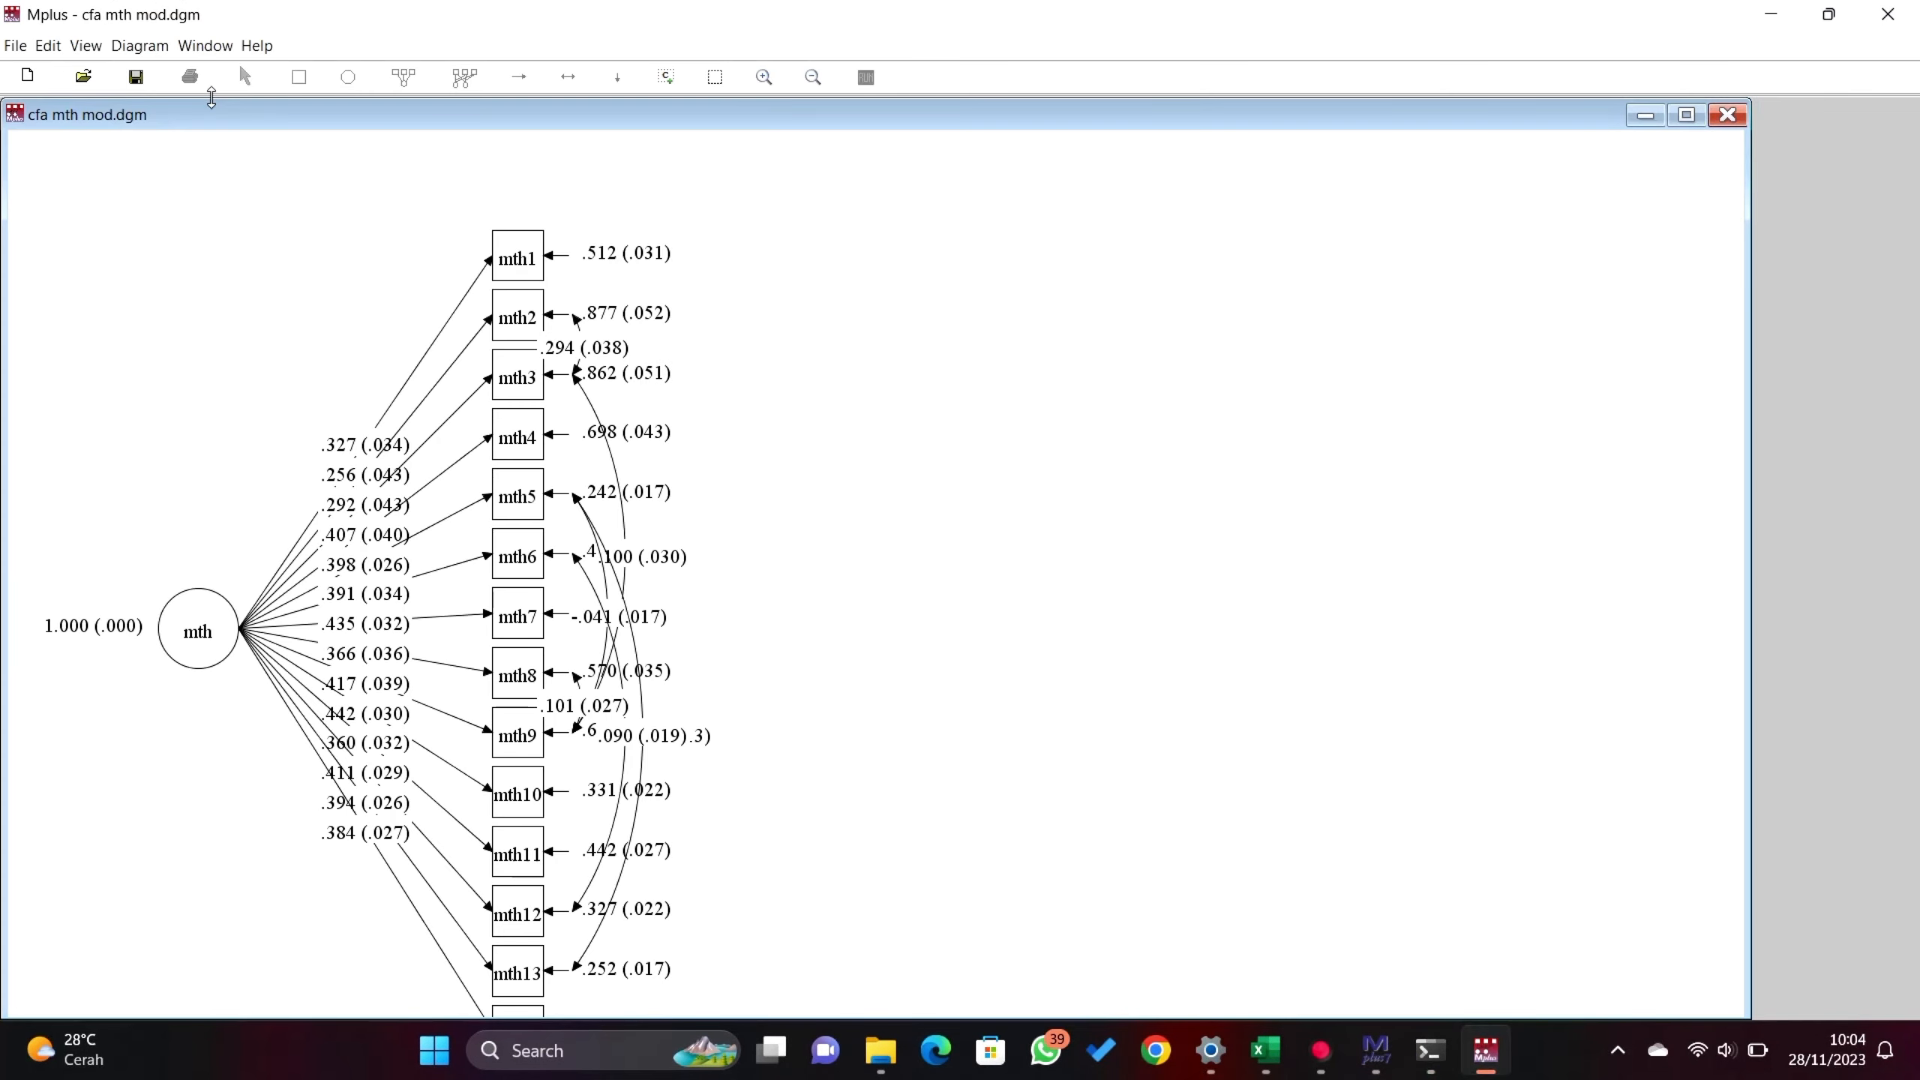
left_click(85, 46)
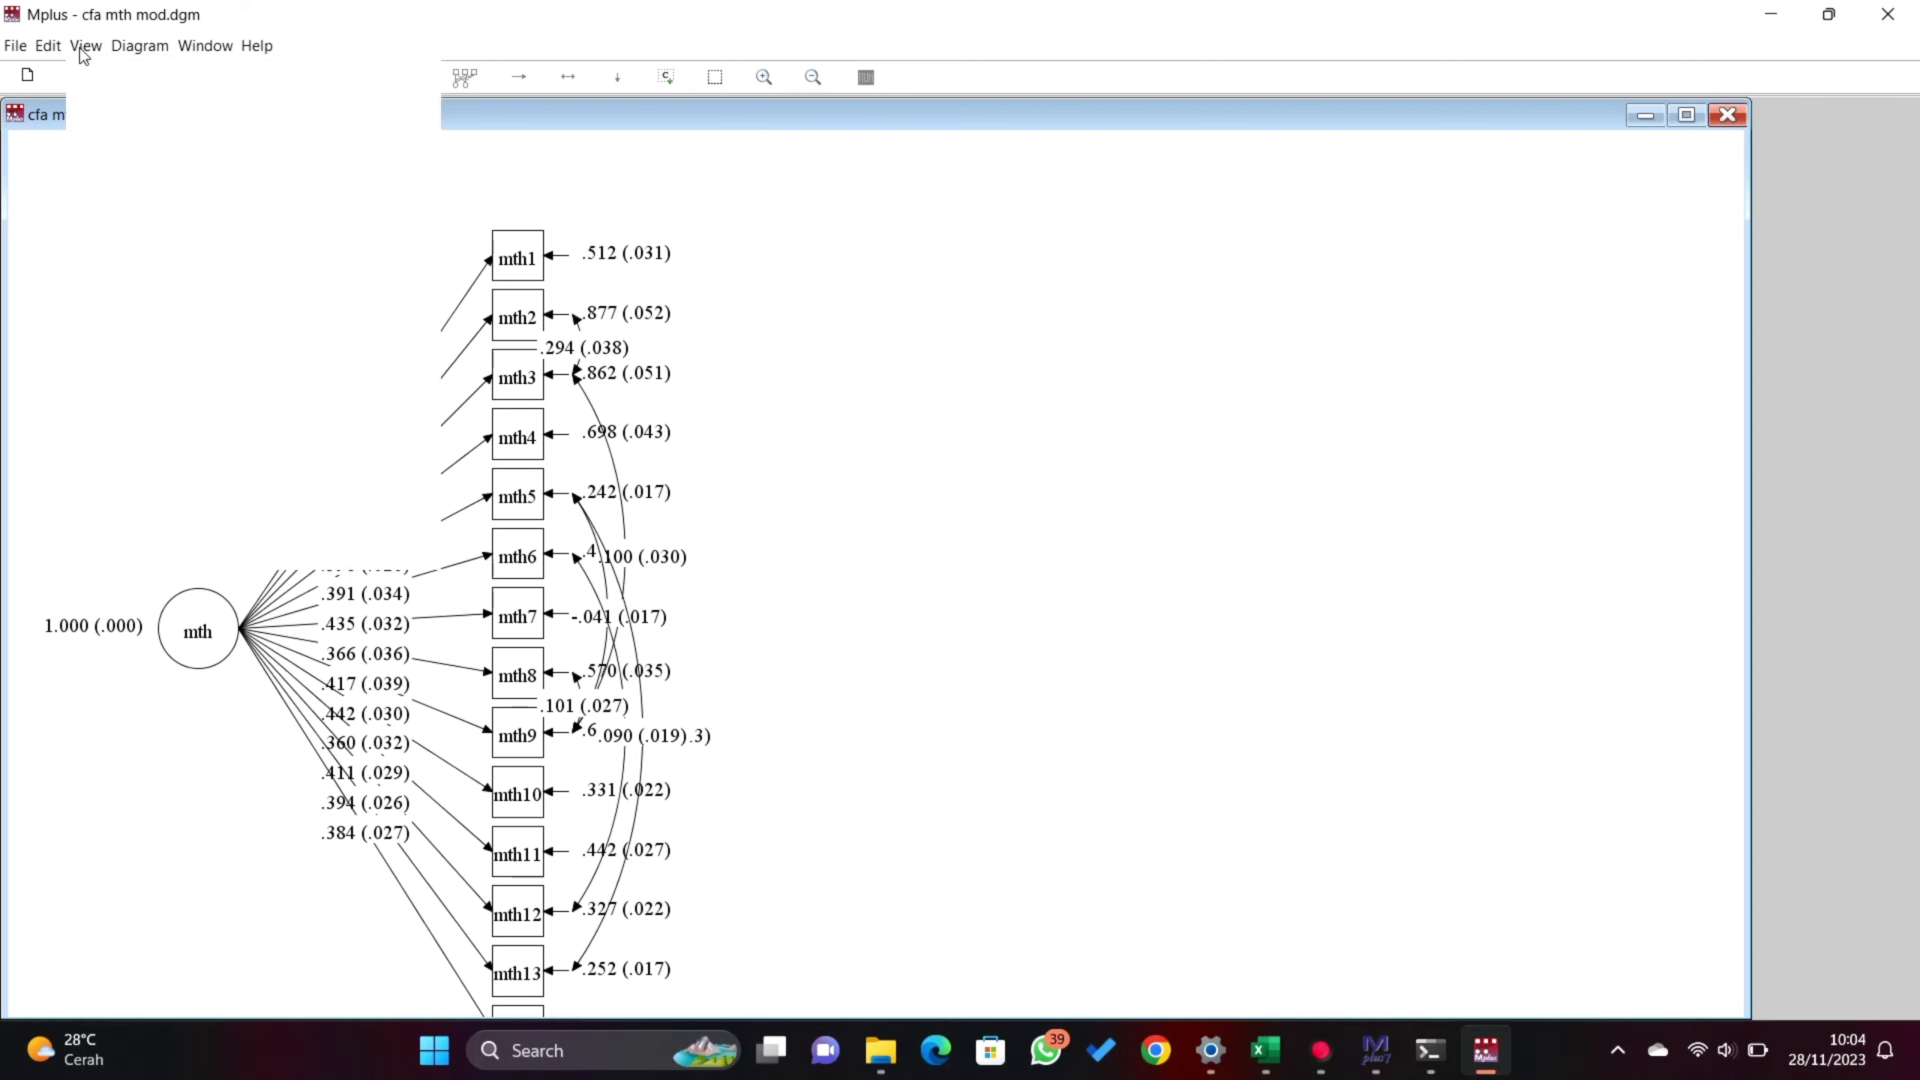
left_click(153, 162)
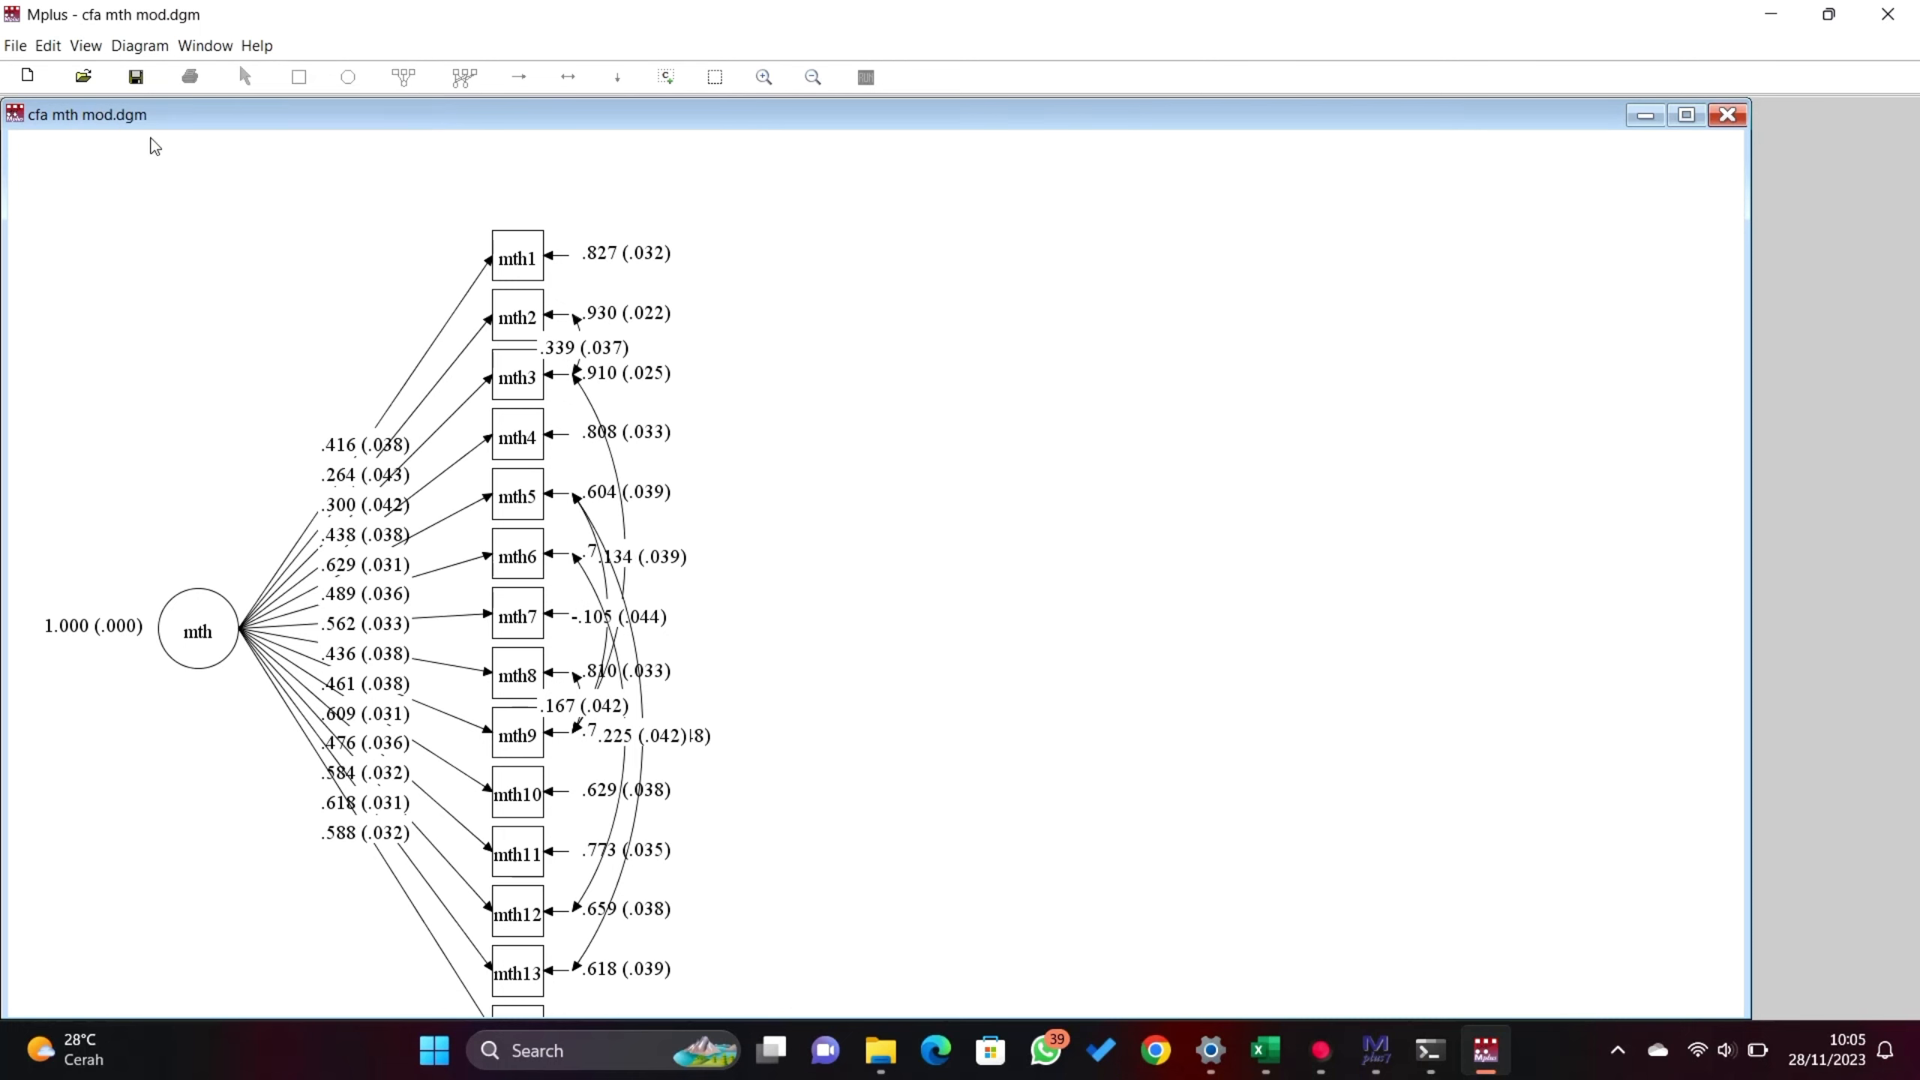
left_click(98, 55)
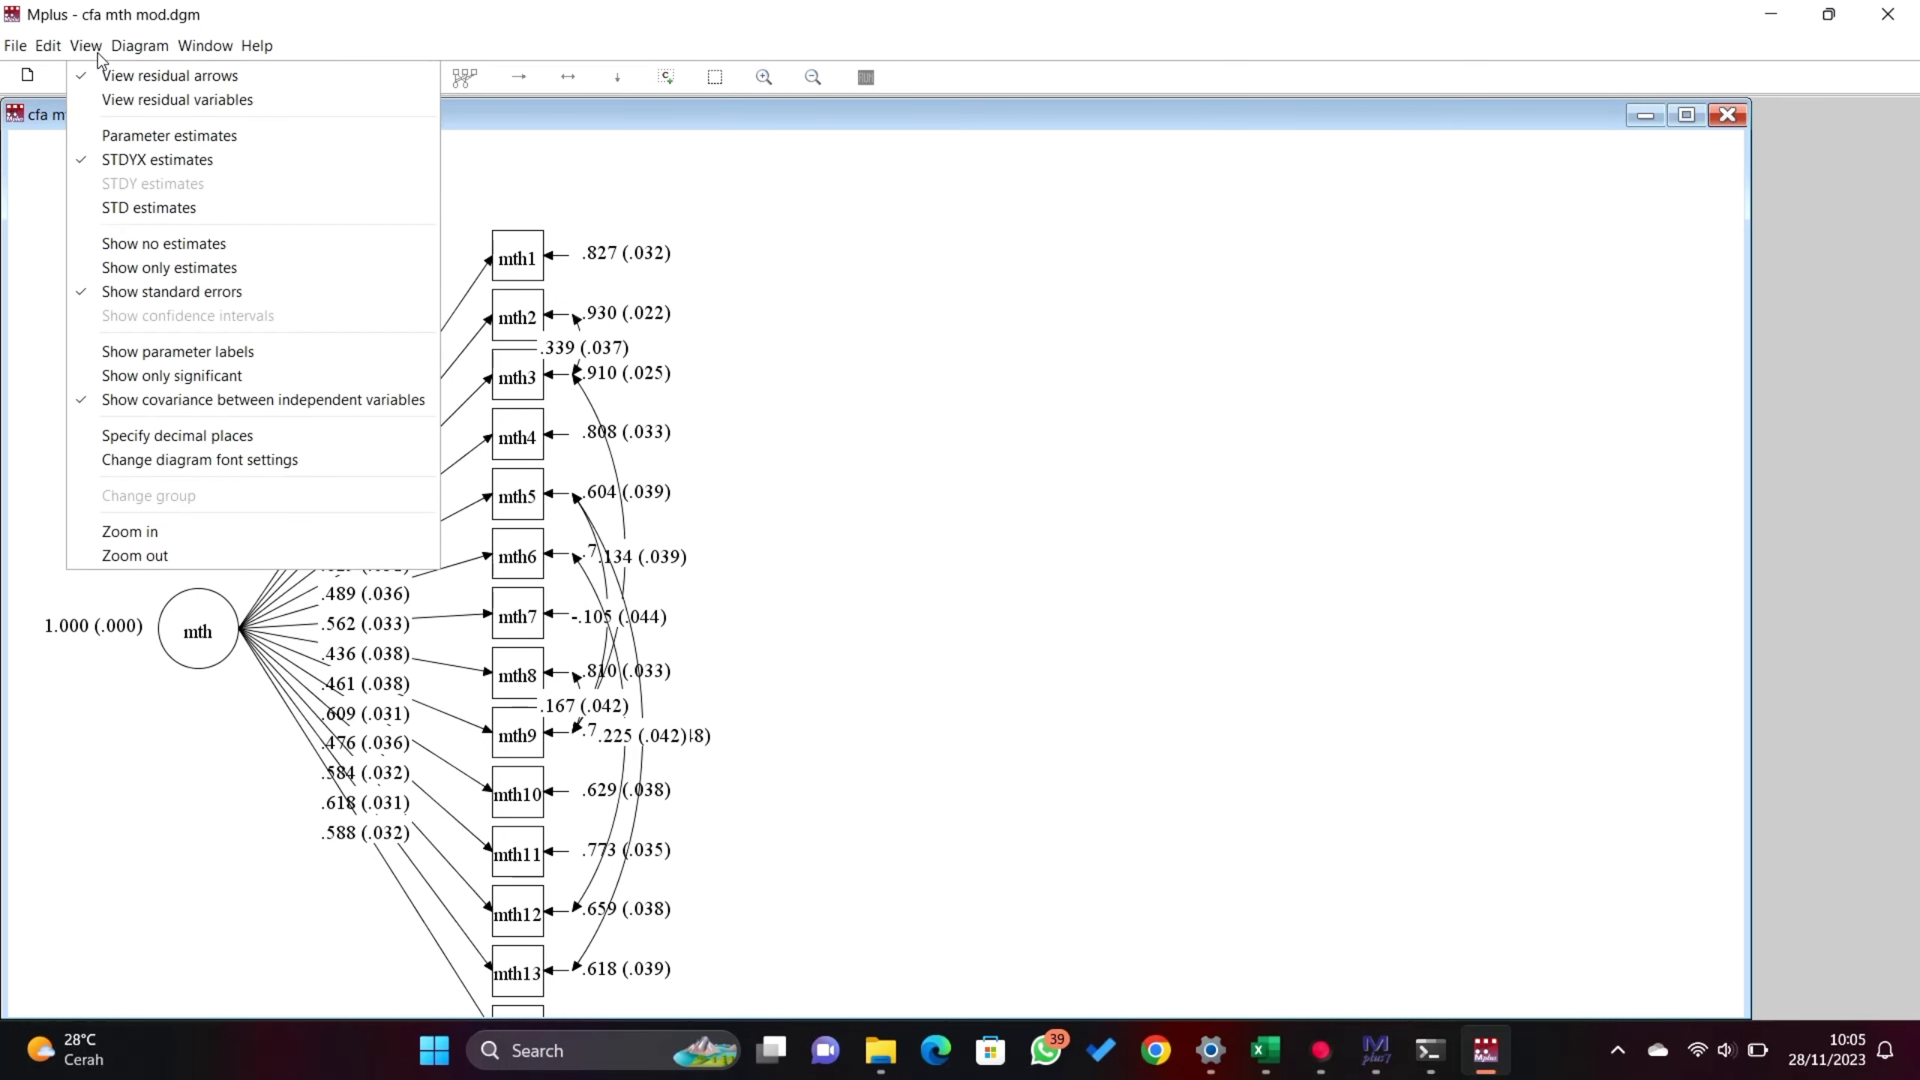
left_click(141, 160)
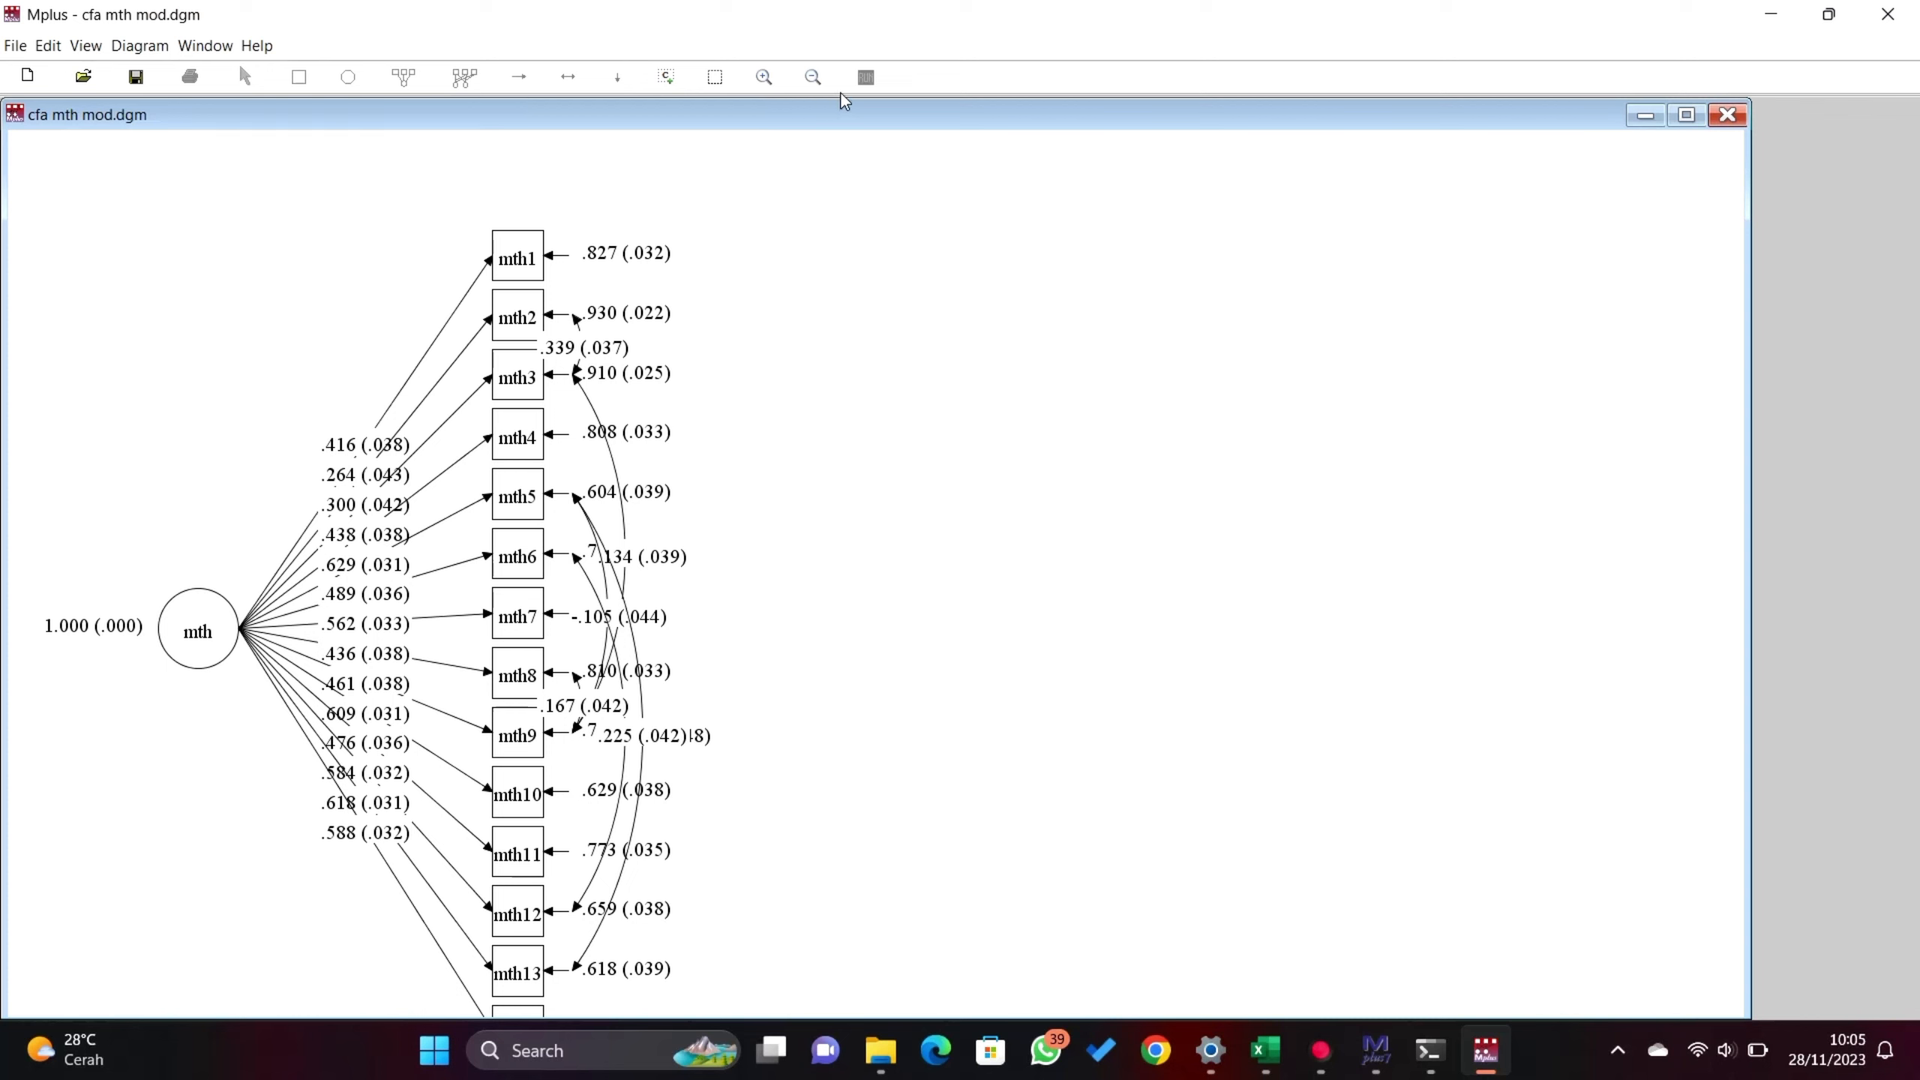
left_click(813, 78)
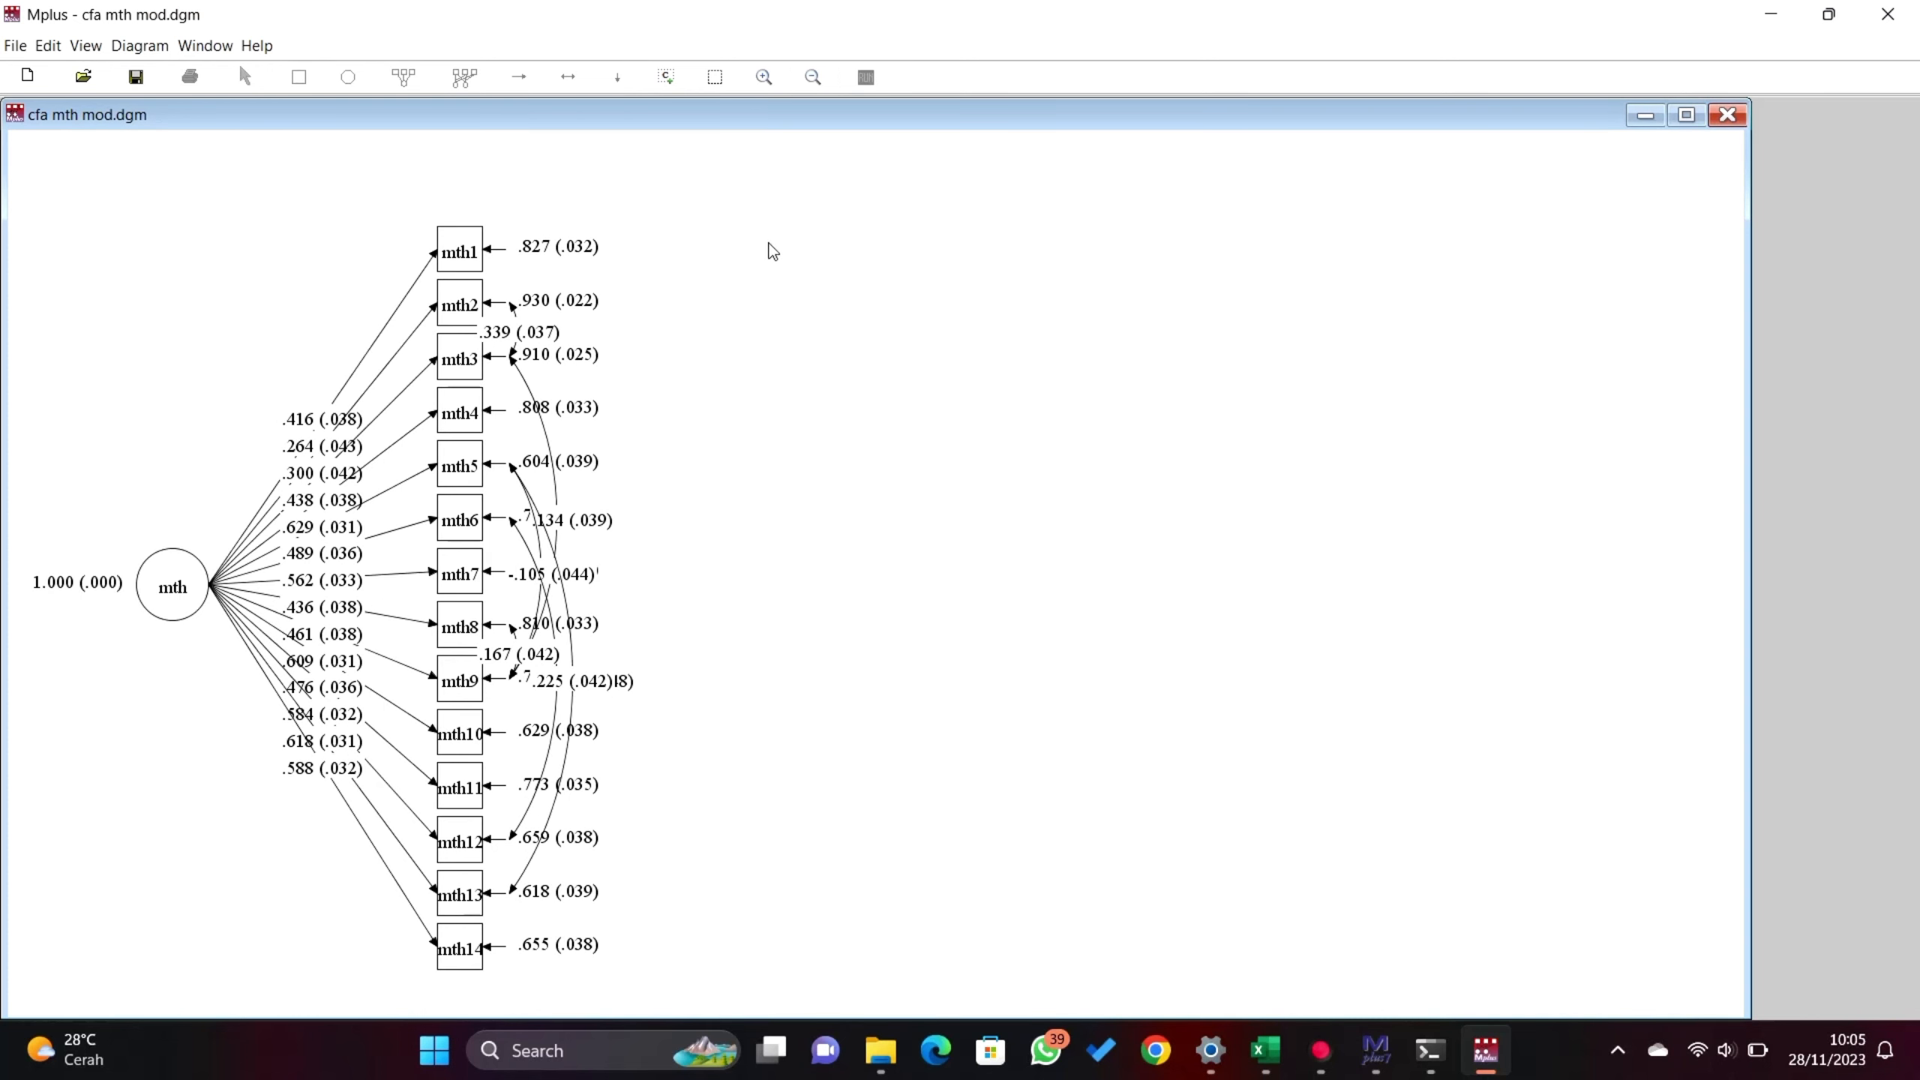
left_click_drag(771, 249, 952, 180)
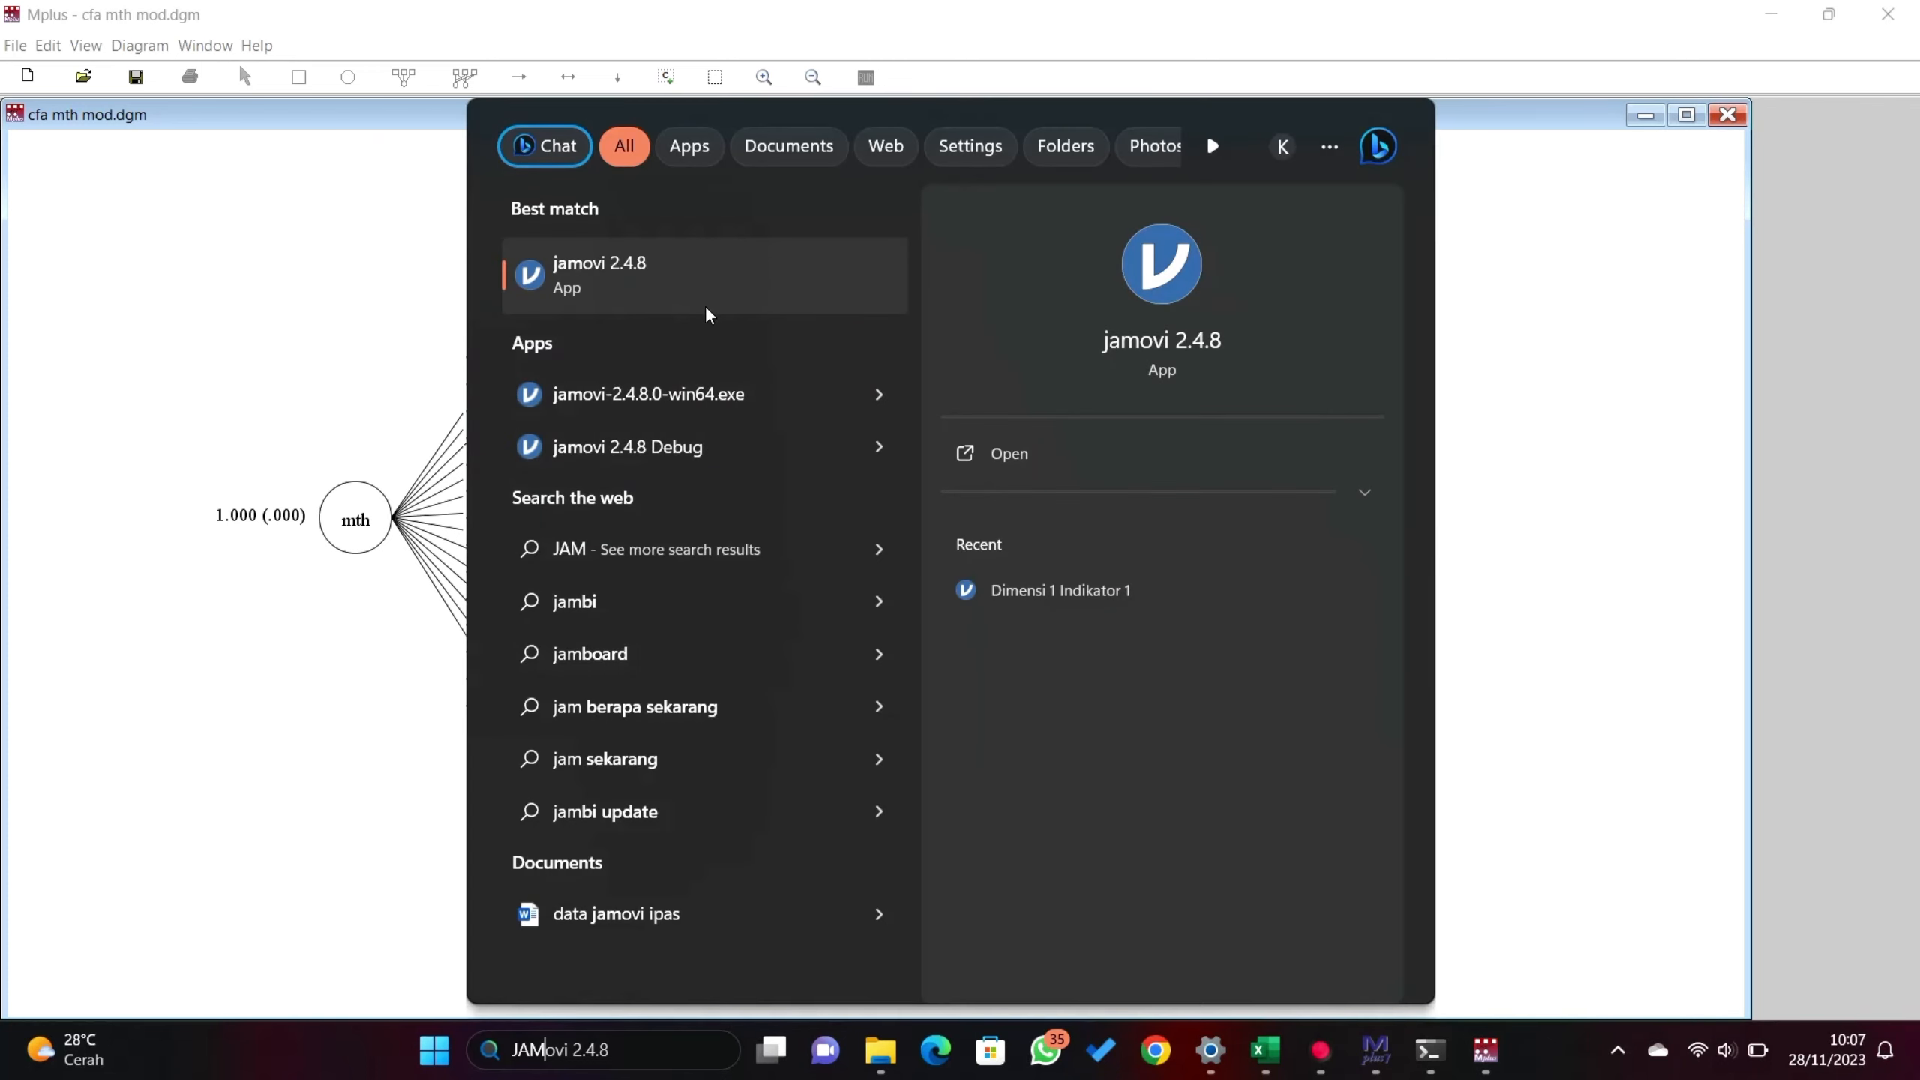
- Launch jamovi in a maximized window and open the IPAS2 Excel workbook from the IPASNEW folder in Documents
left_click(707, 306)
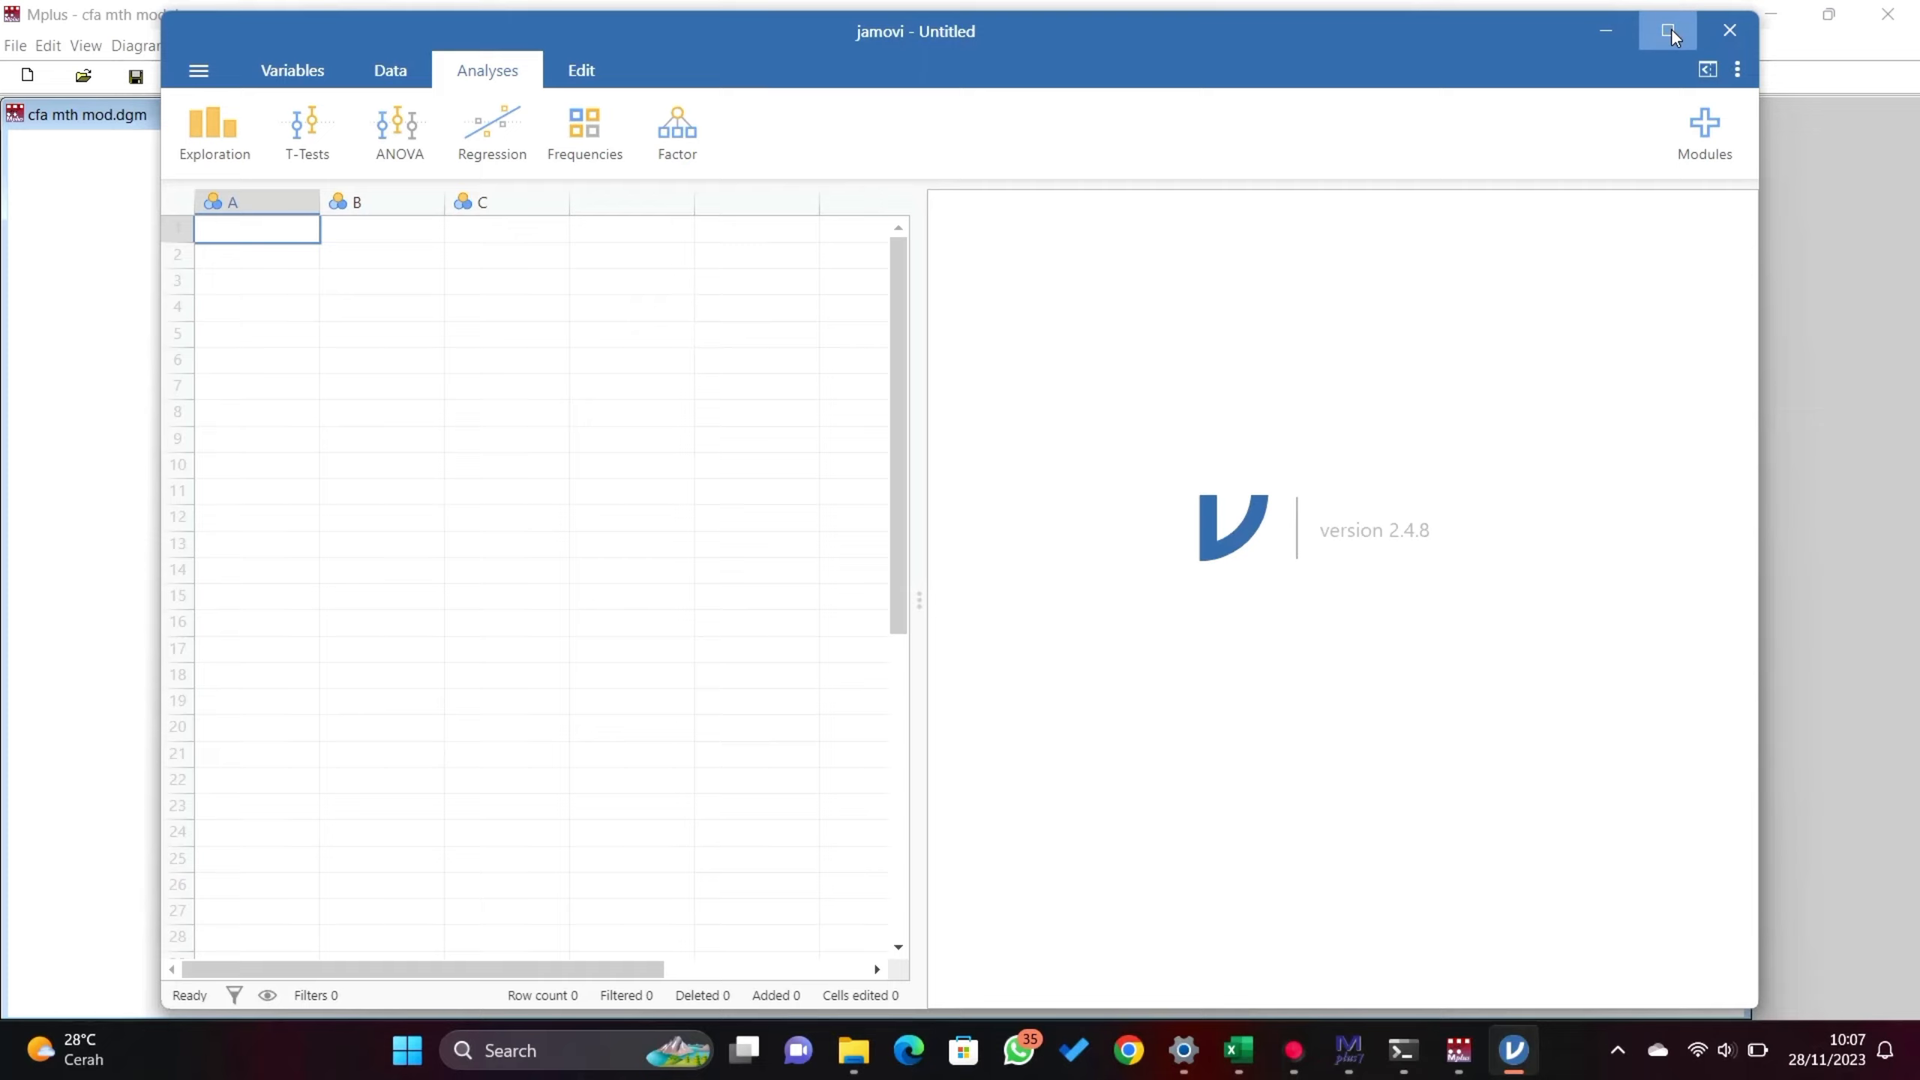
left_click(1671, 27)
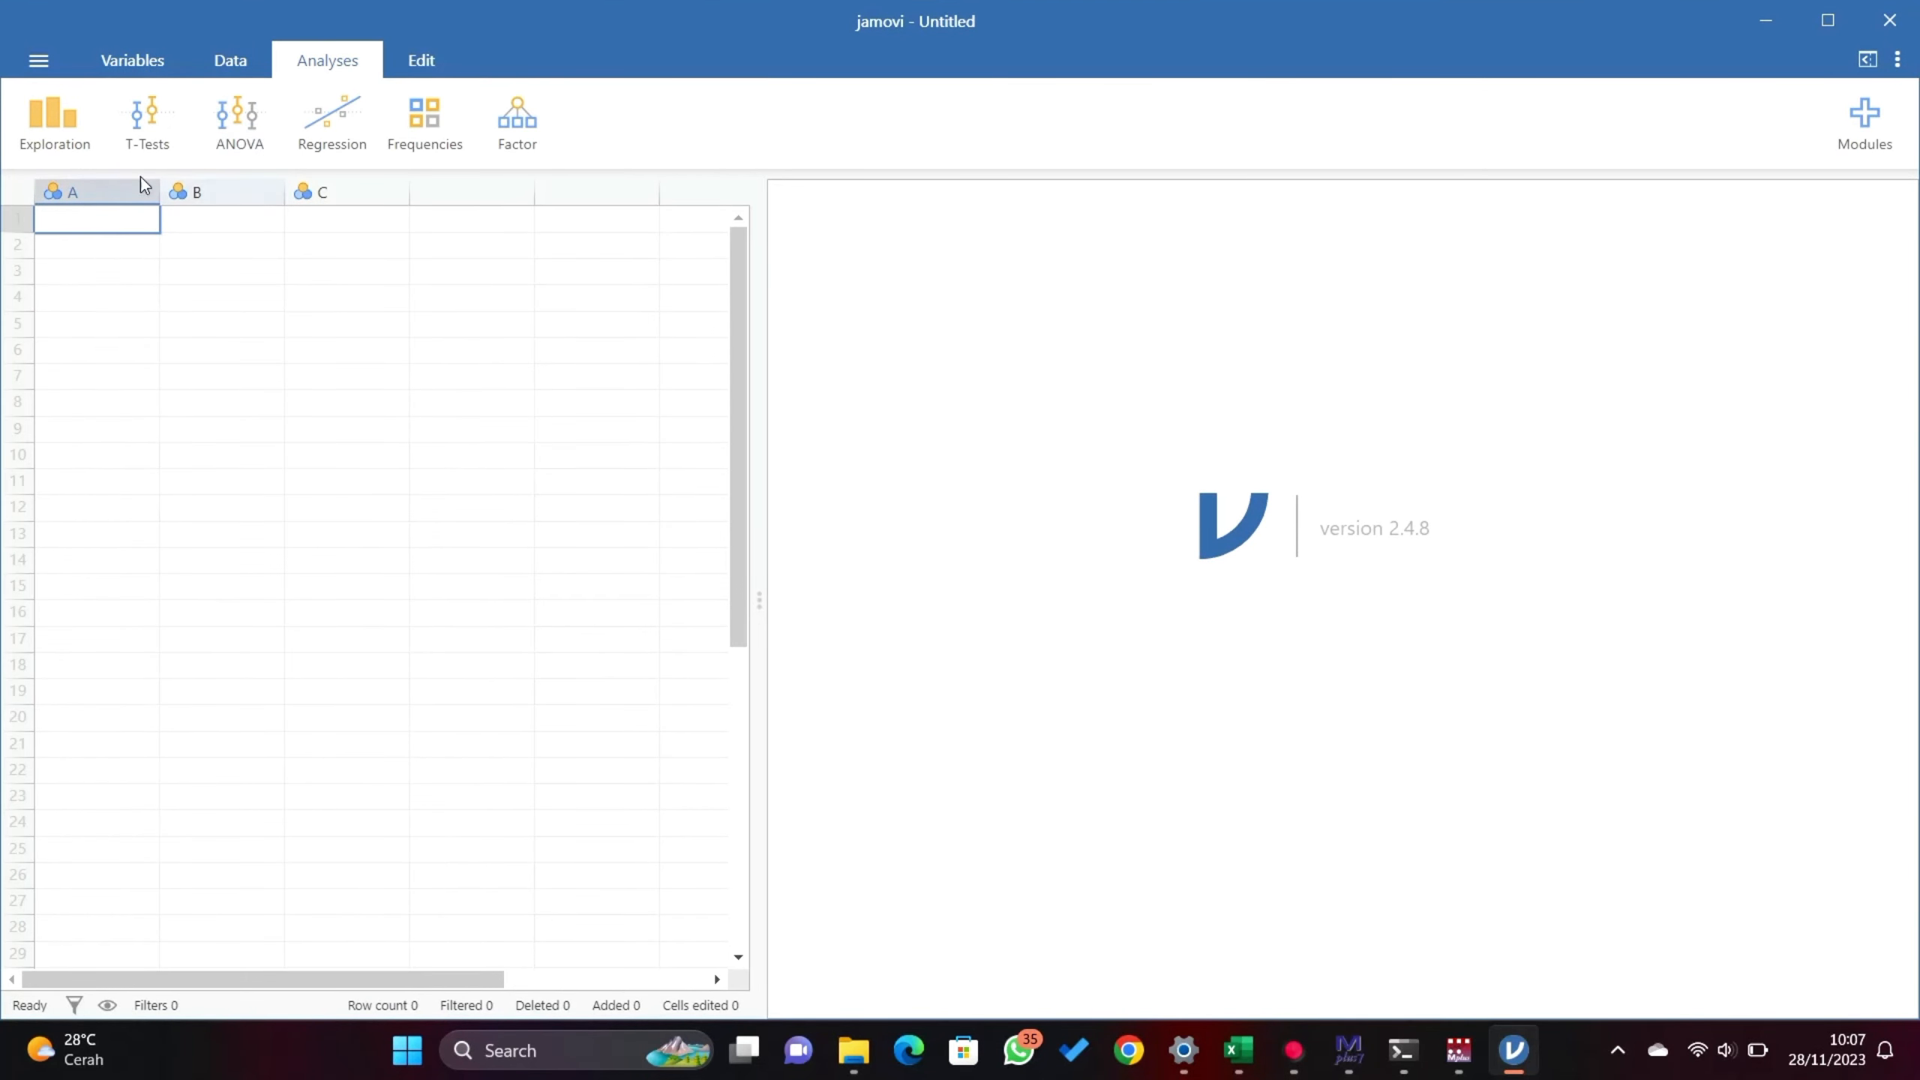
left_click(50, 60)
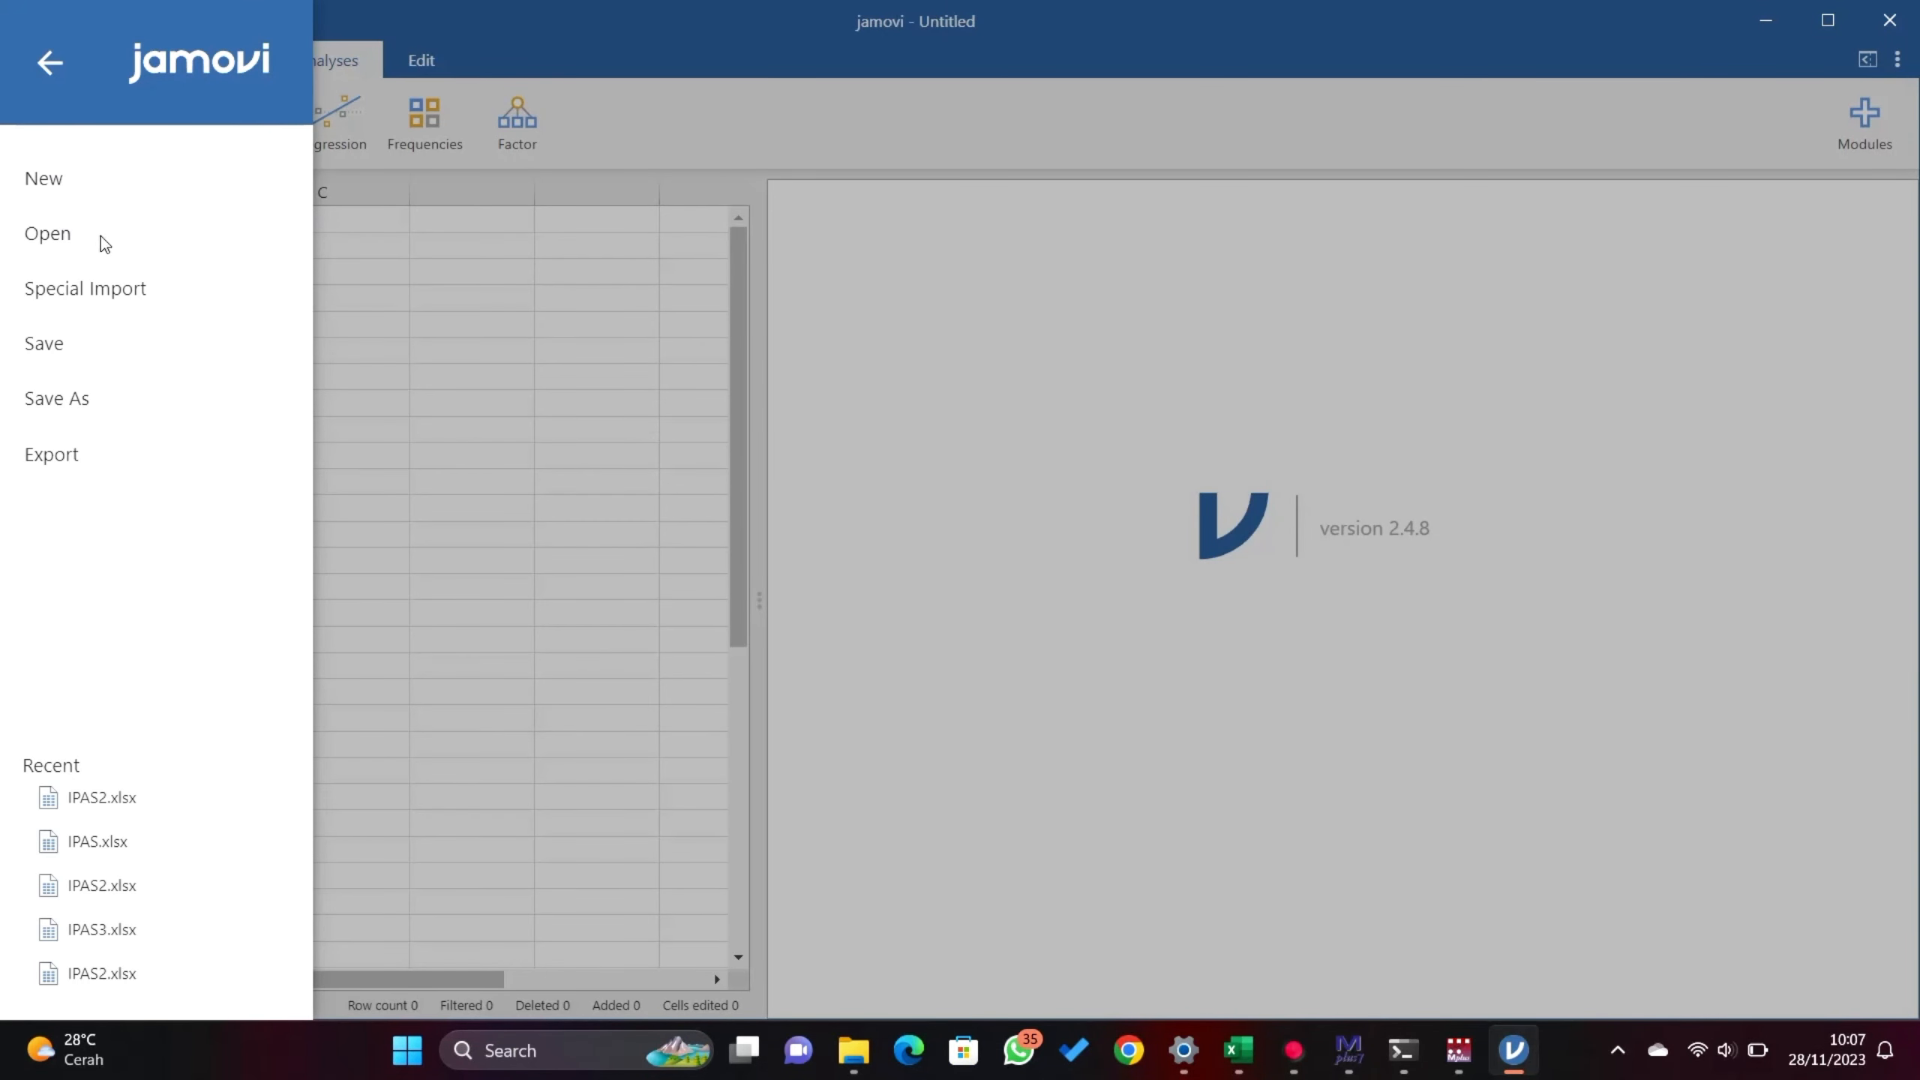
left_click(99, 255)
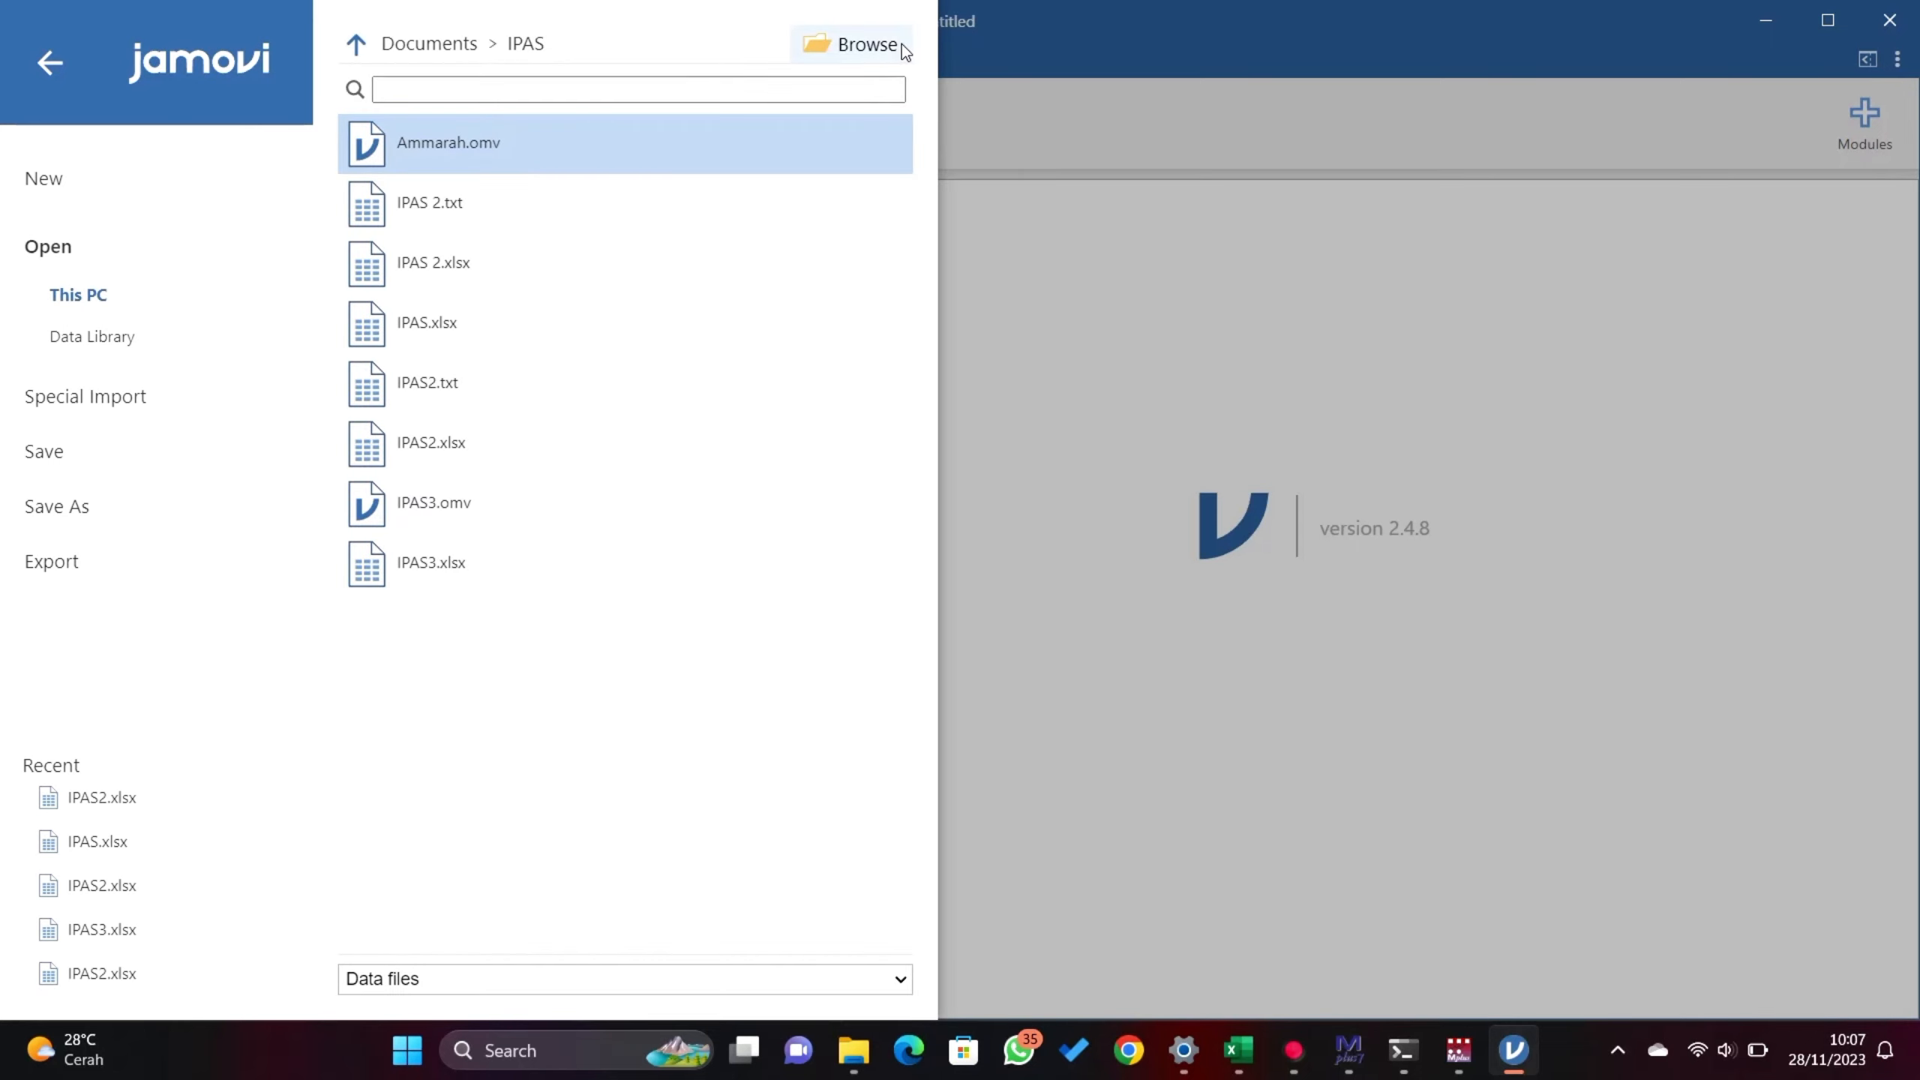
left_click(878, 47)
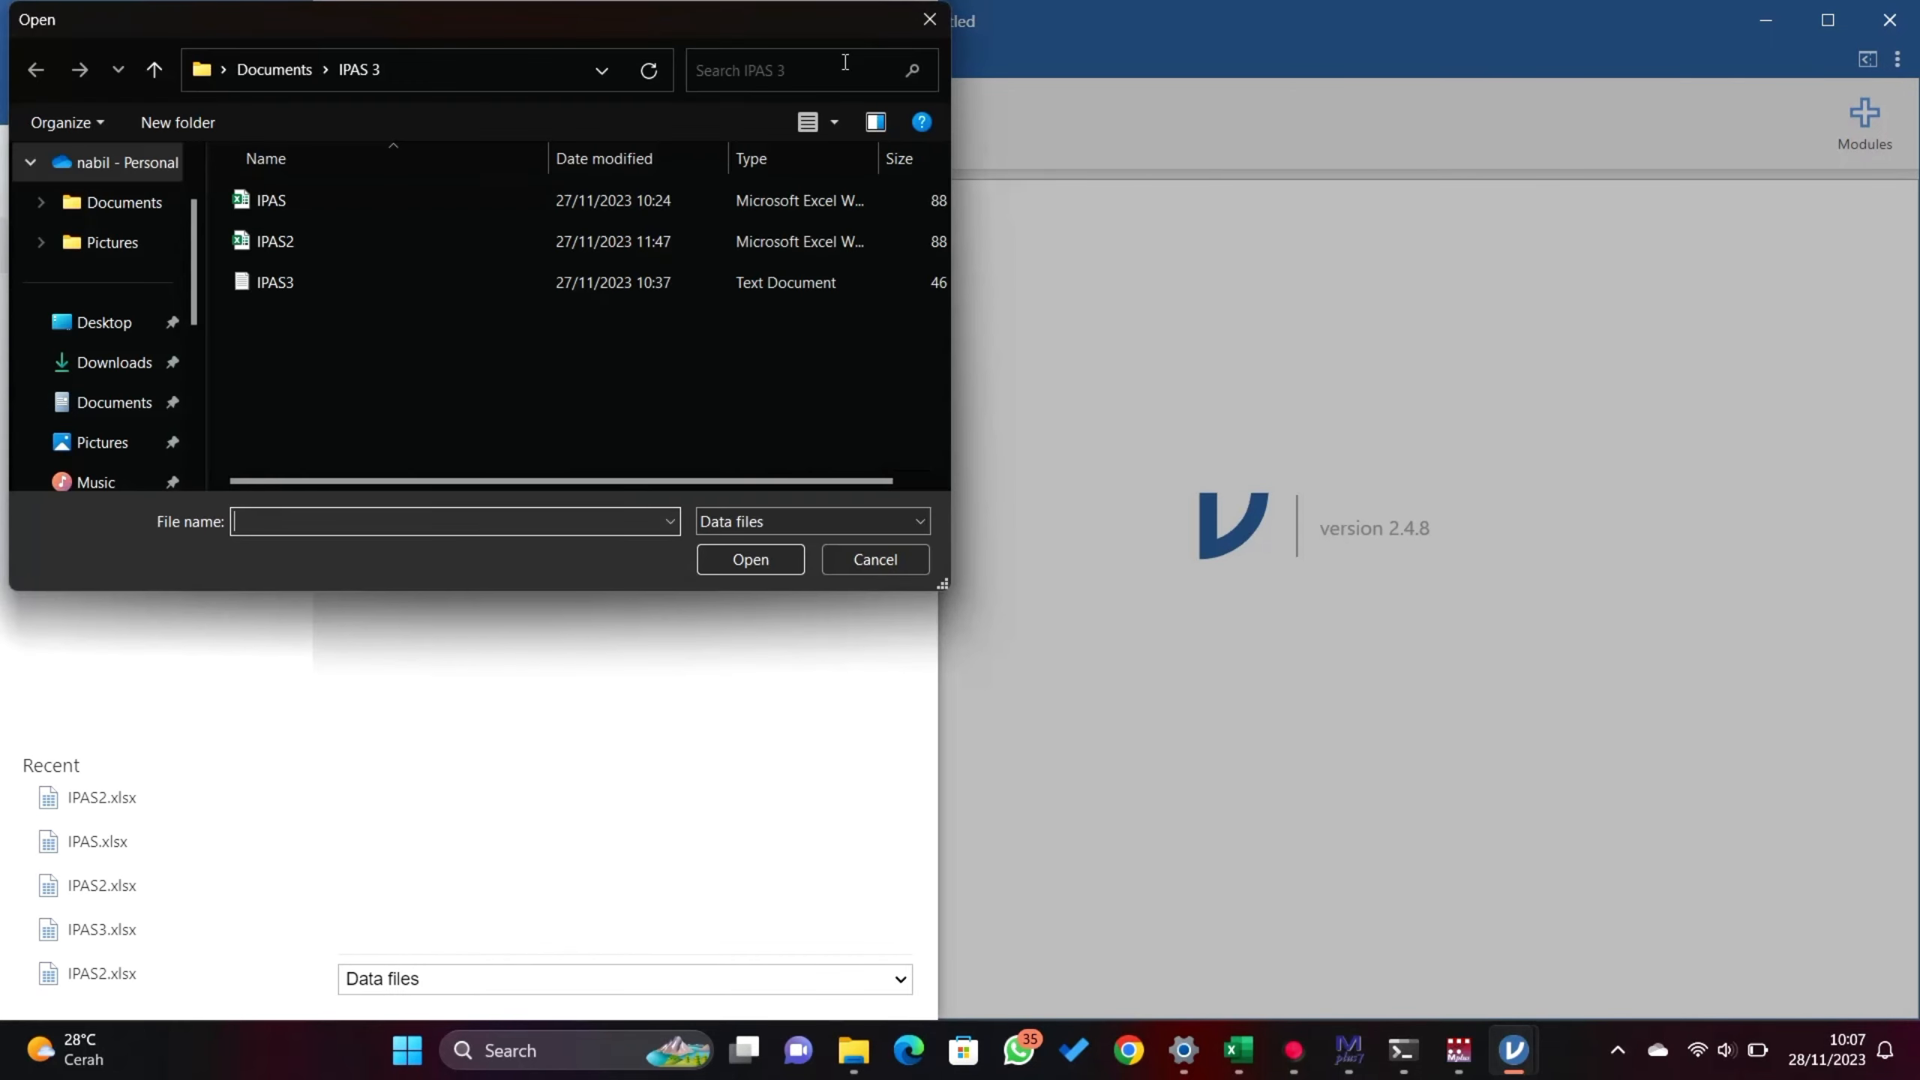
left_click(329, 70)
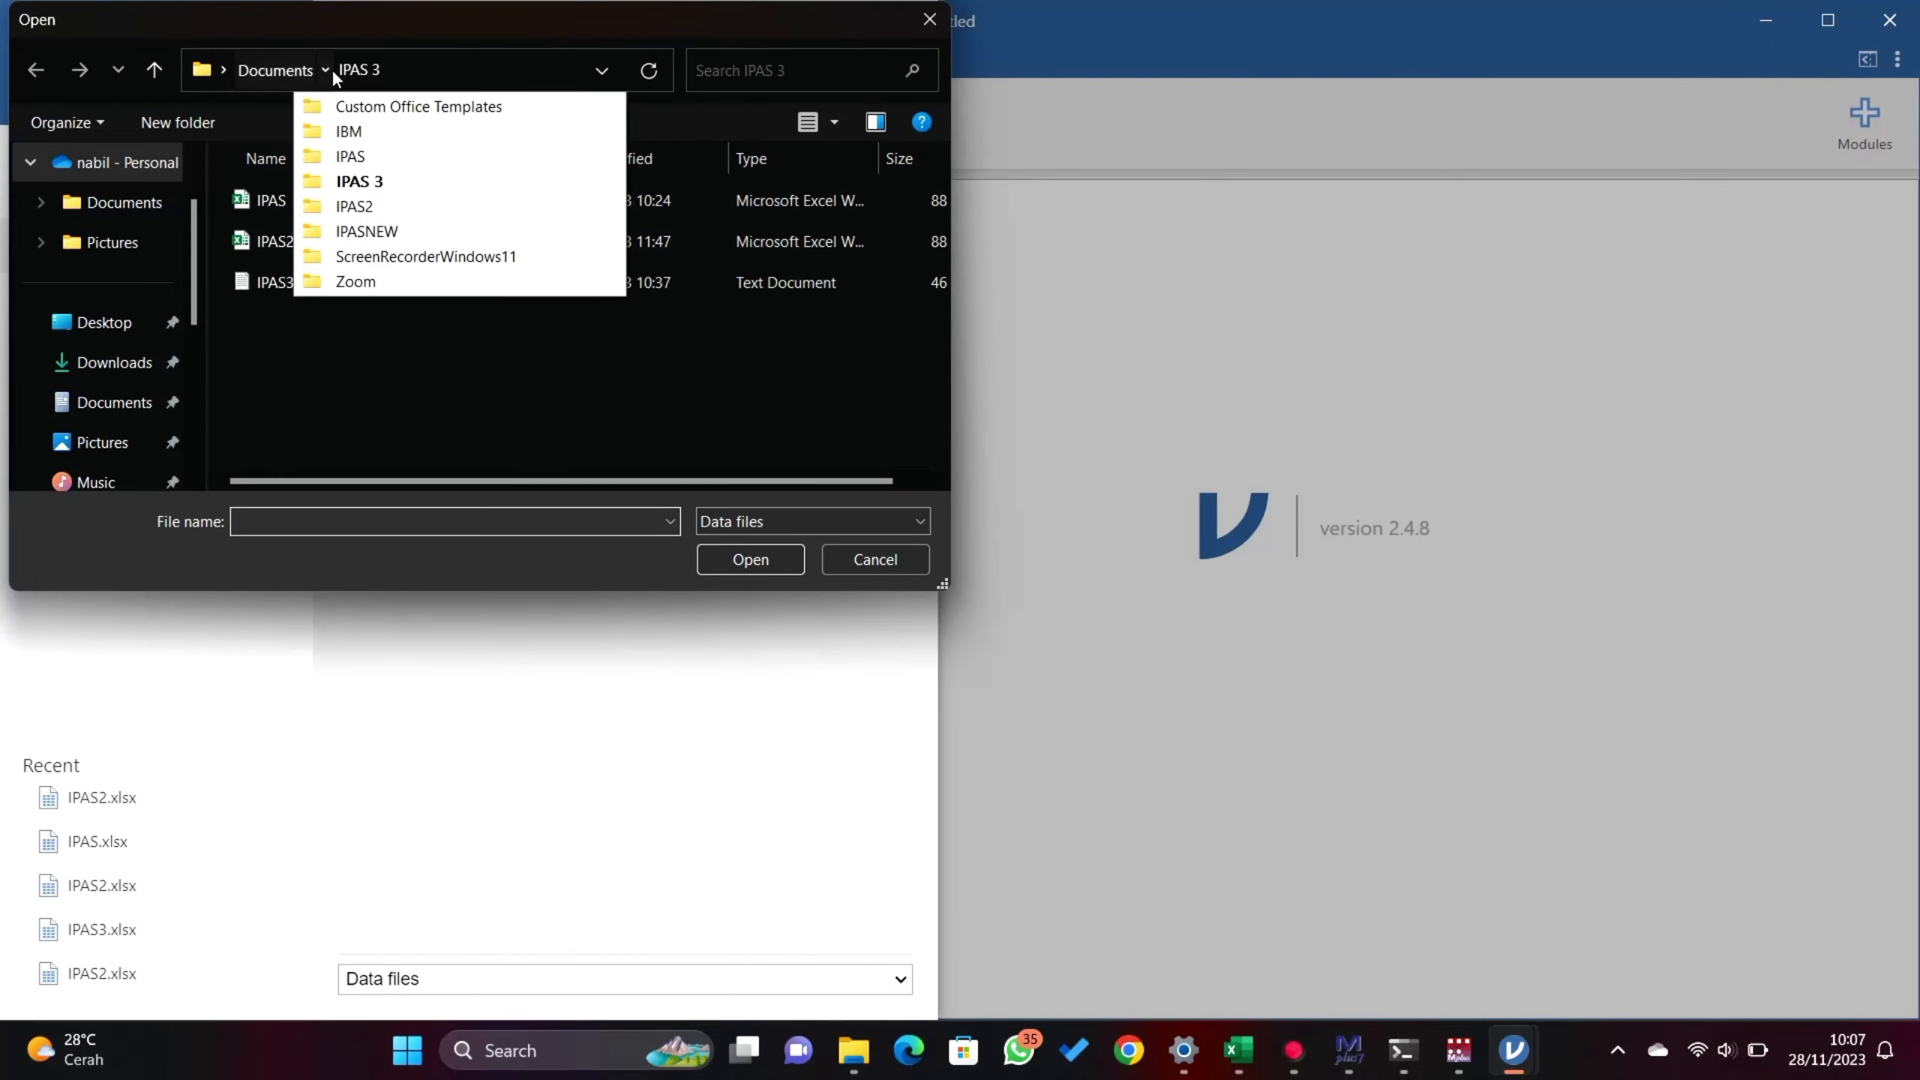
left_click(357, 231)
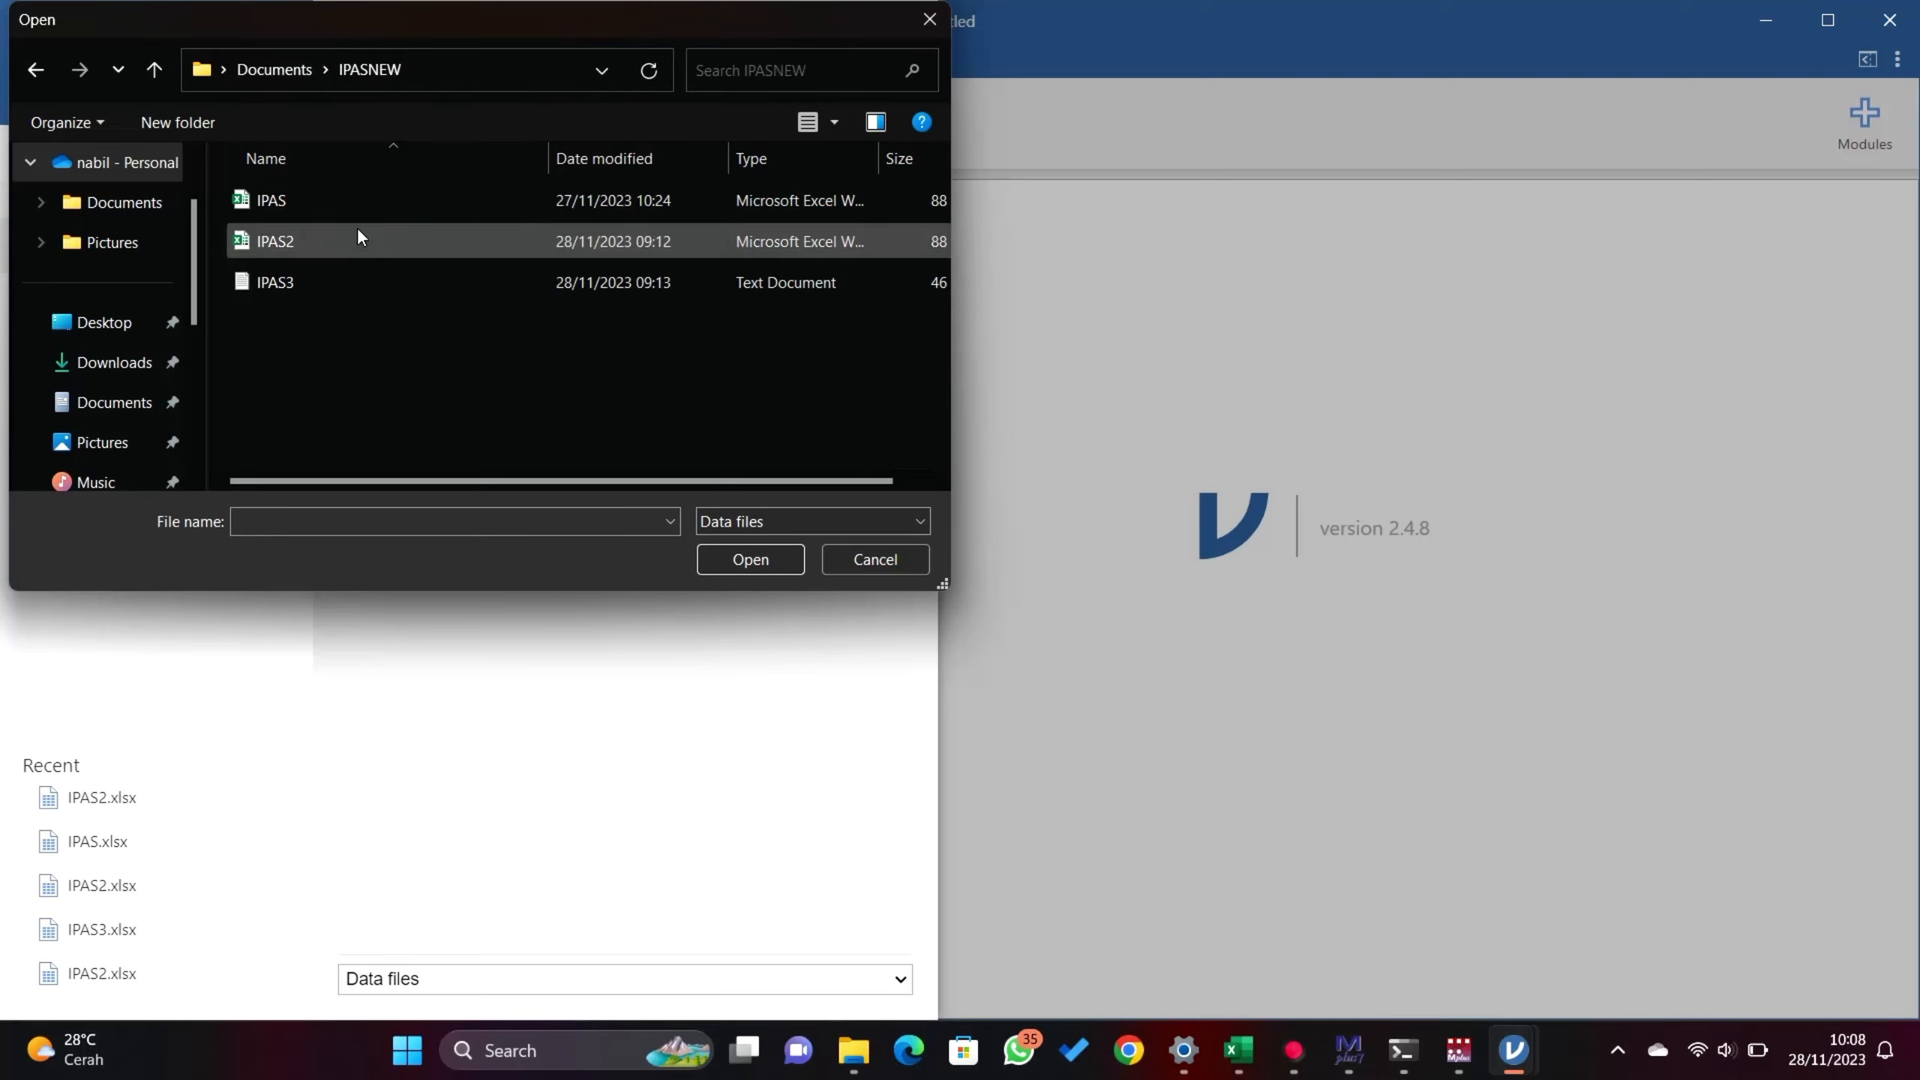
left_click(378, 241)
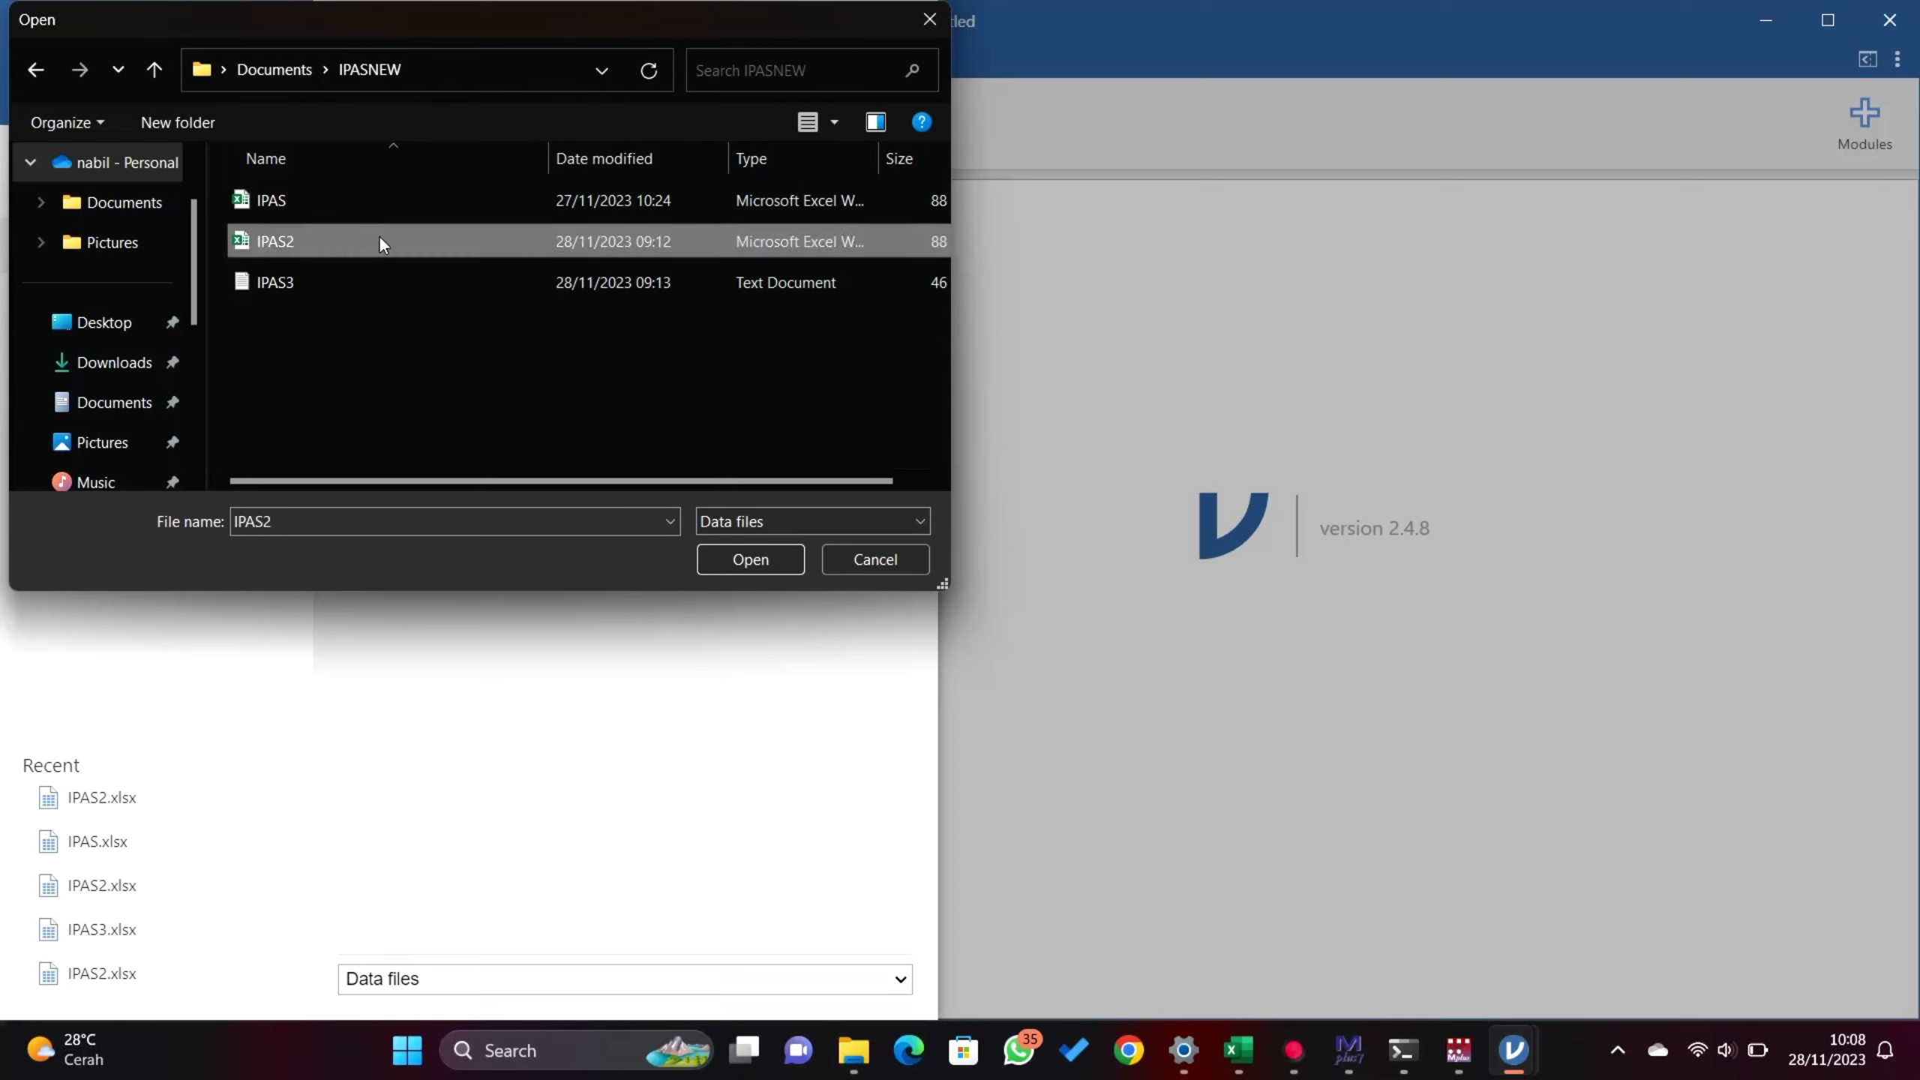
left_click(746, 560)
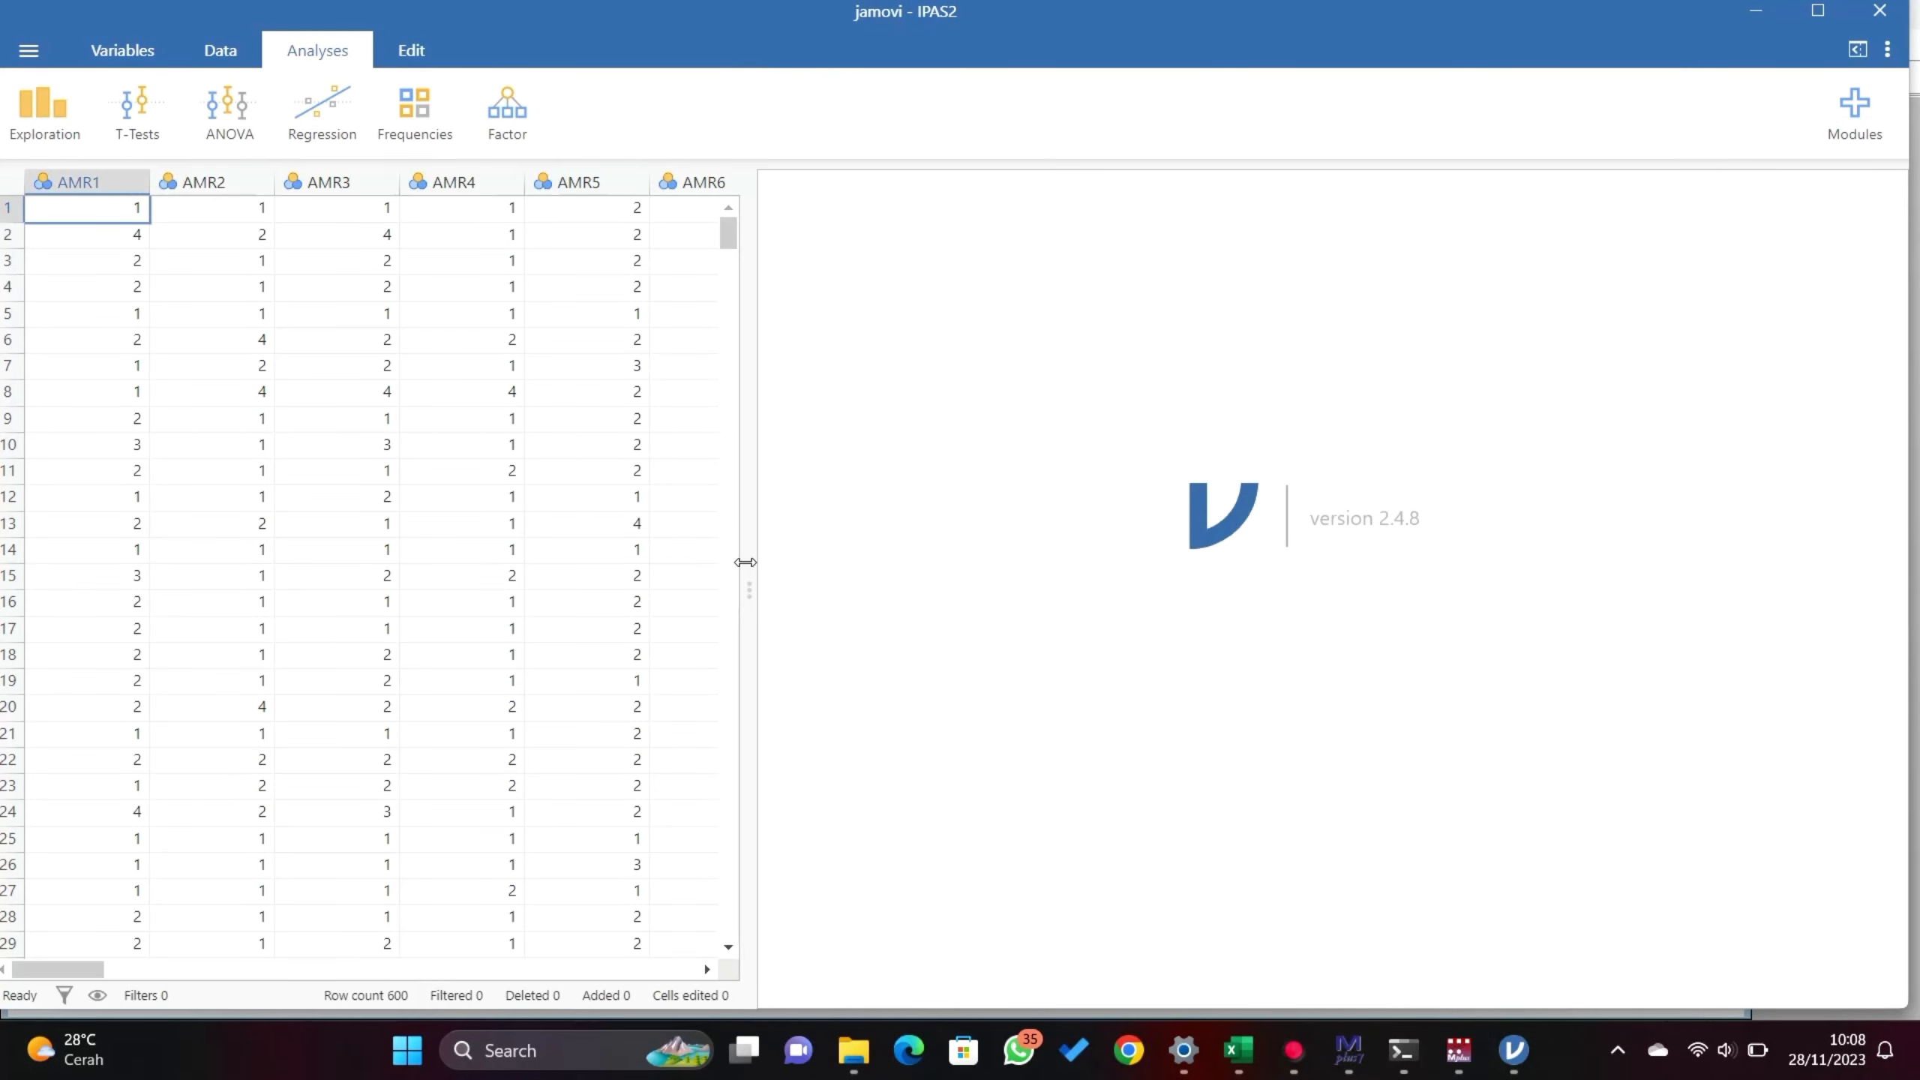
- Set the measure type of all variables from AMR1 through MTH14 to Continuous
left_click(135, 184)
double_click(135, 185)
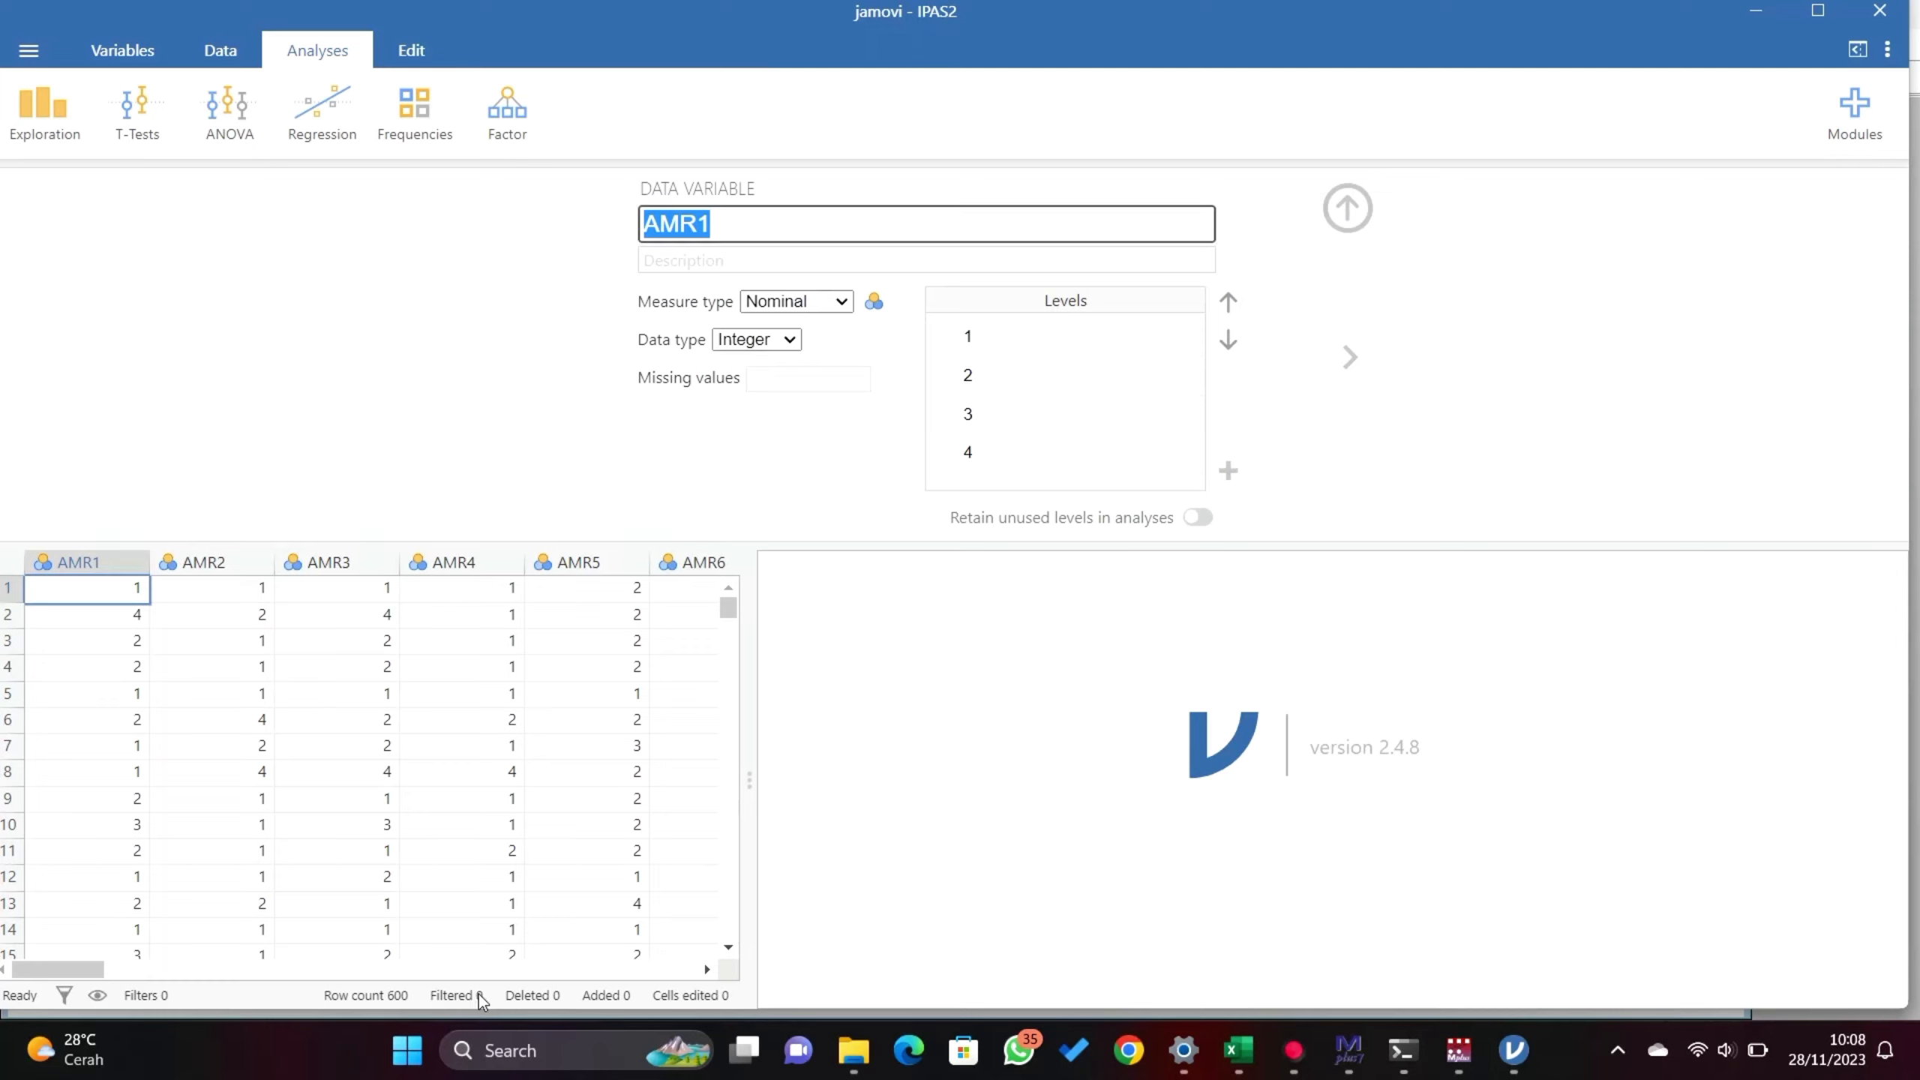
left_click(573, 971)
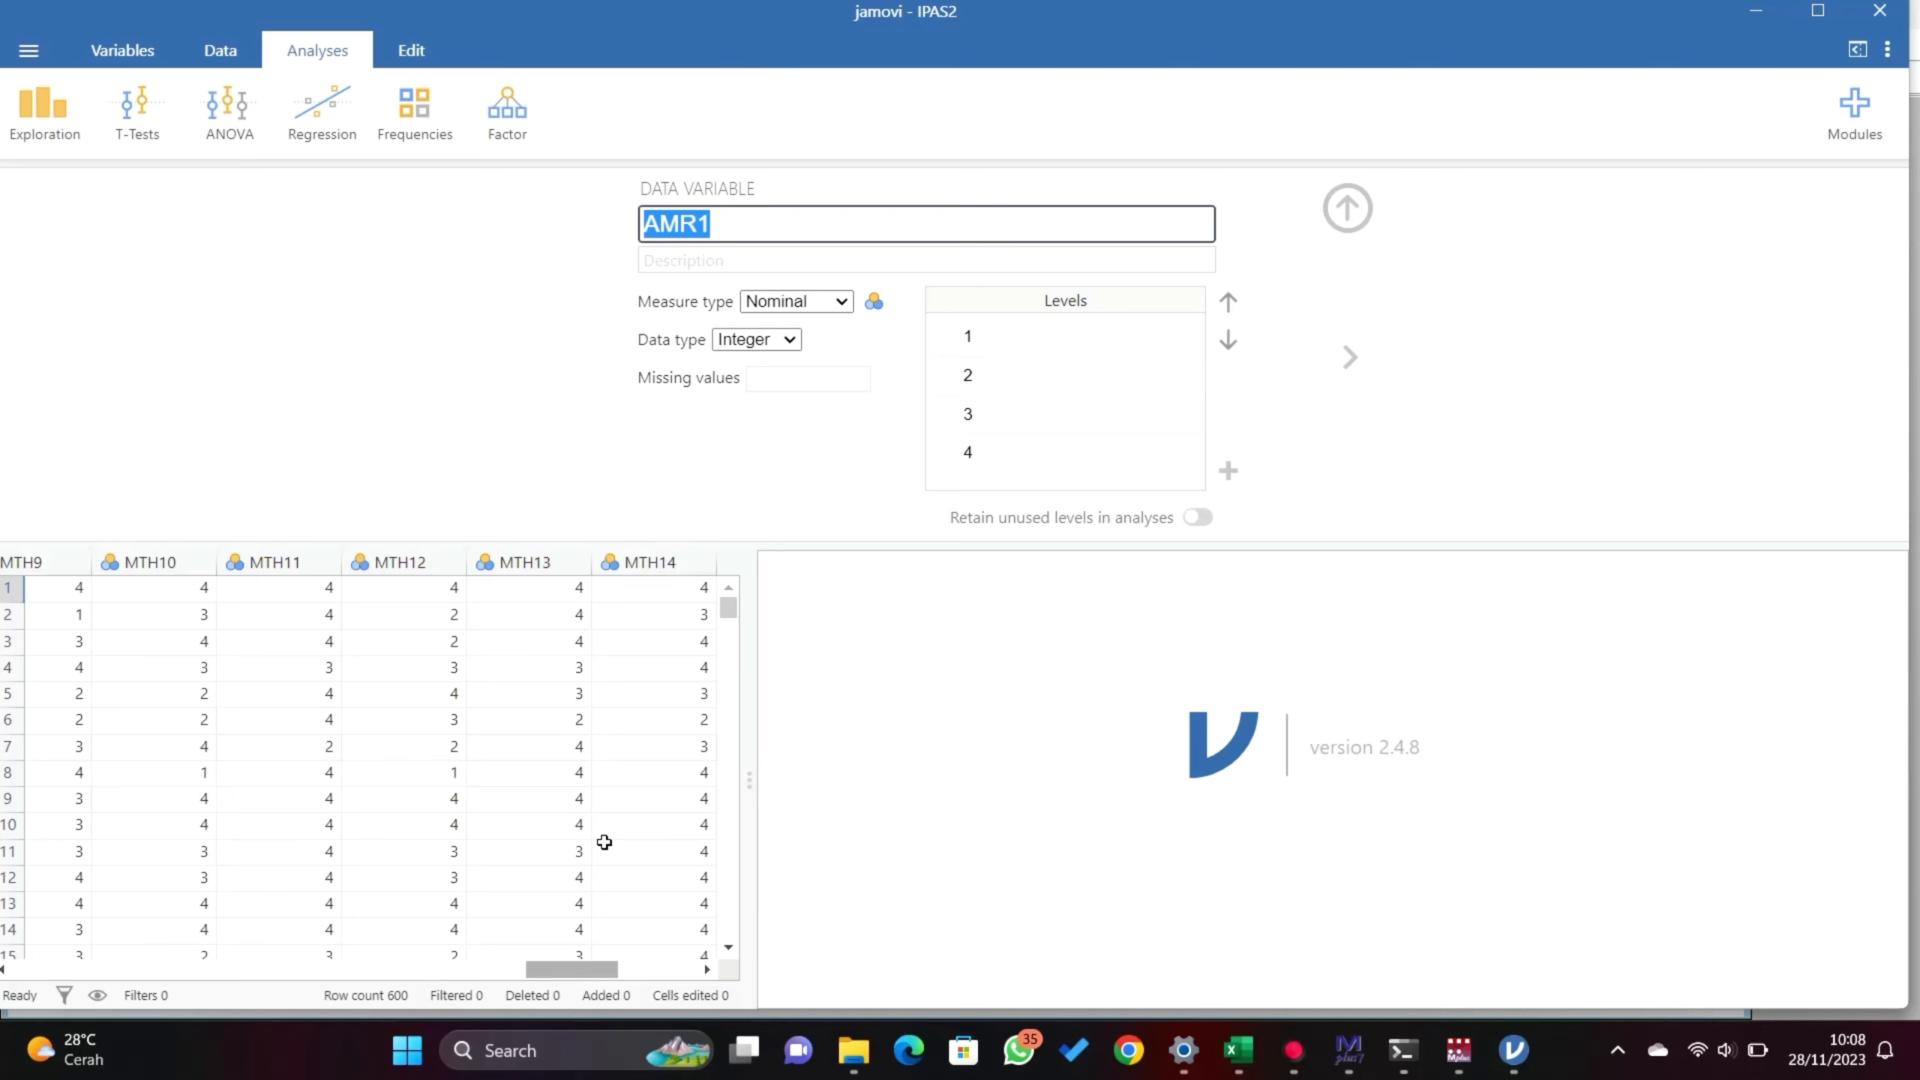
left_click(673, 561, "shift")
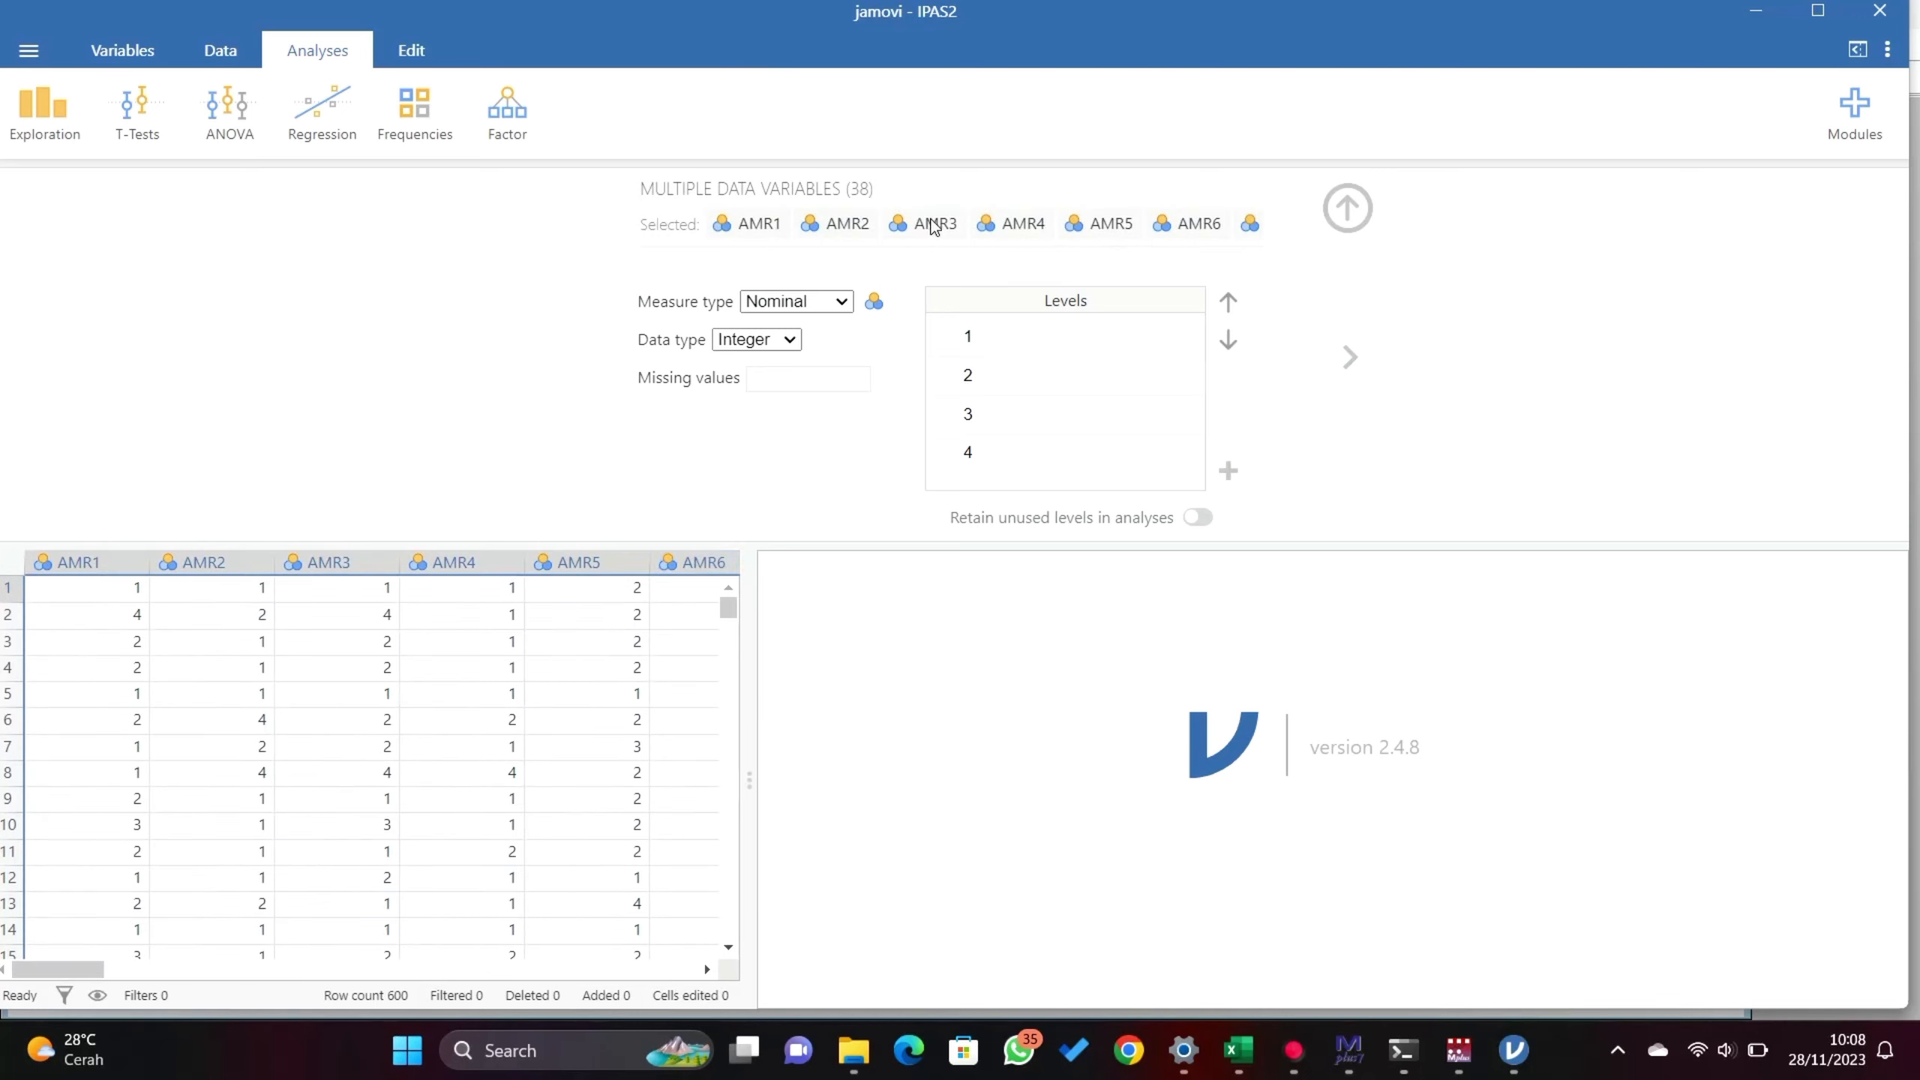
left_click(845, 306)
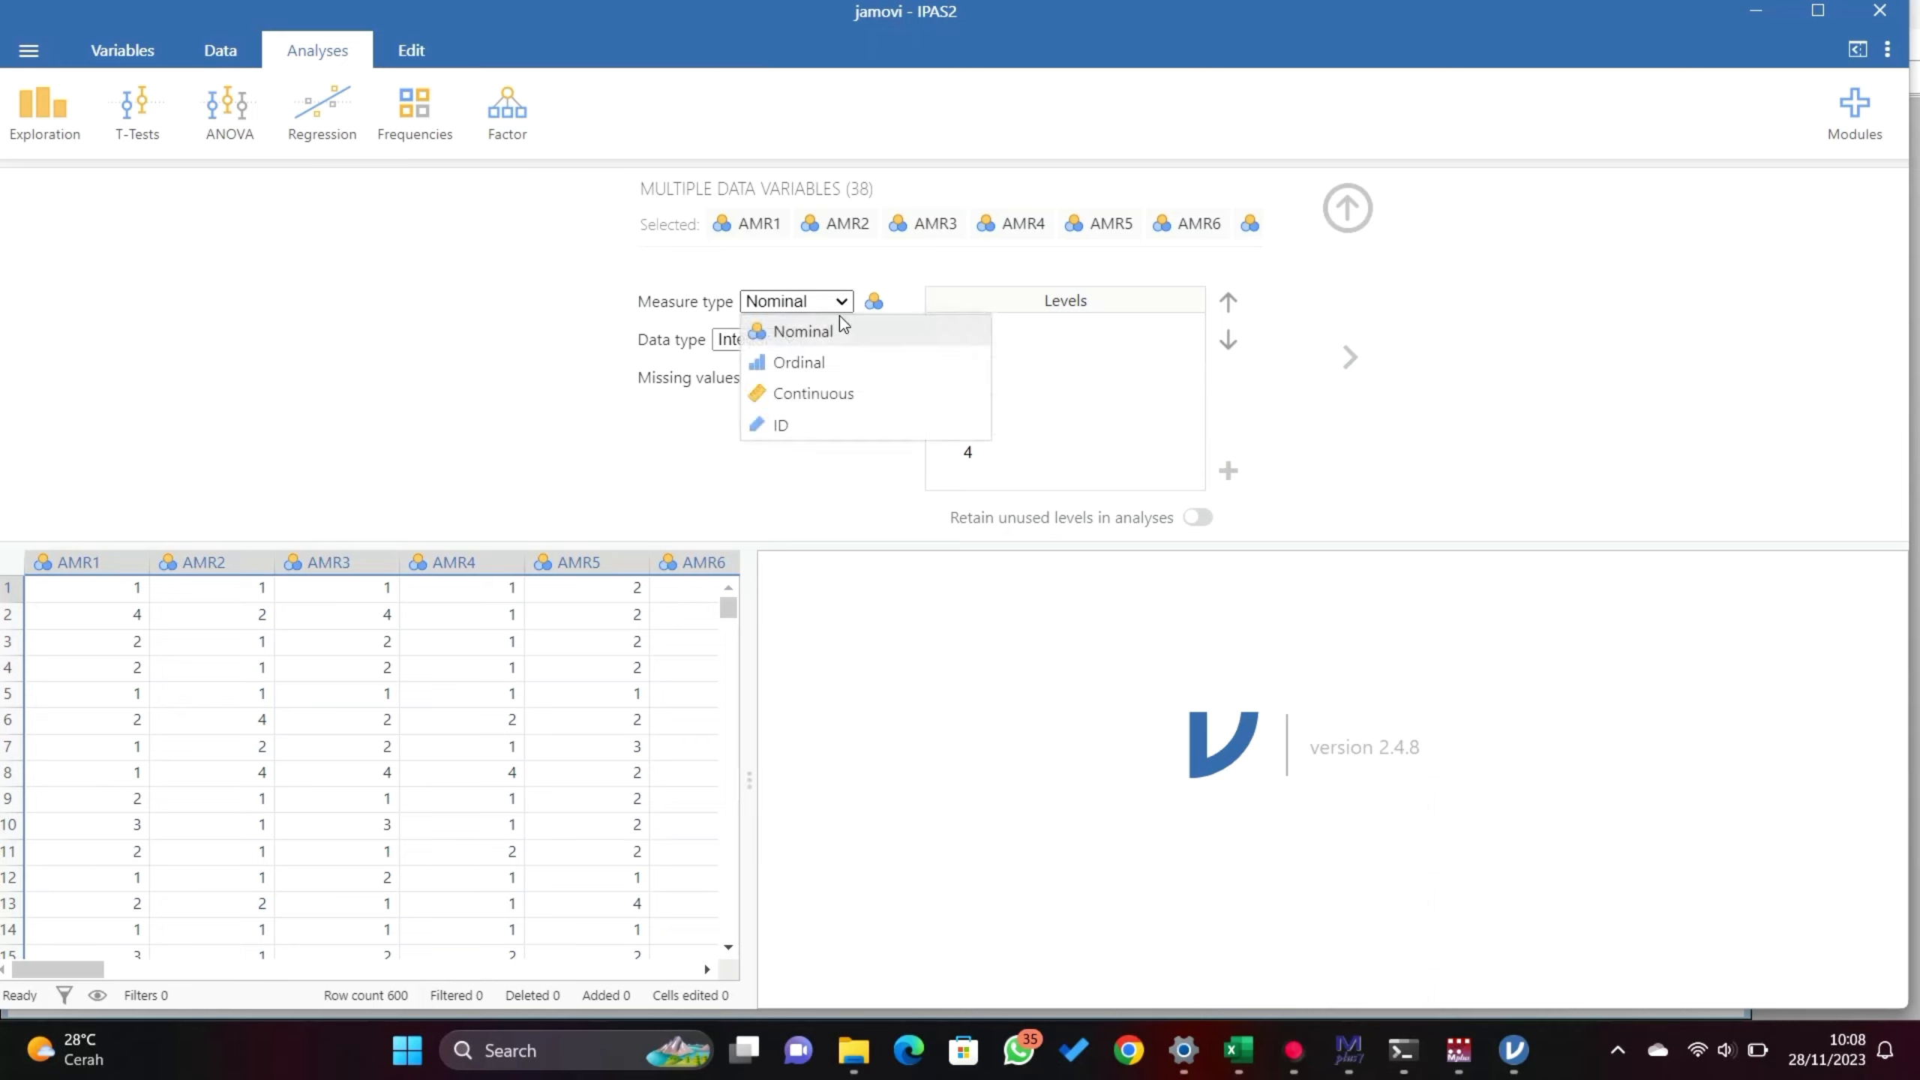
left_click(817, 392)
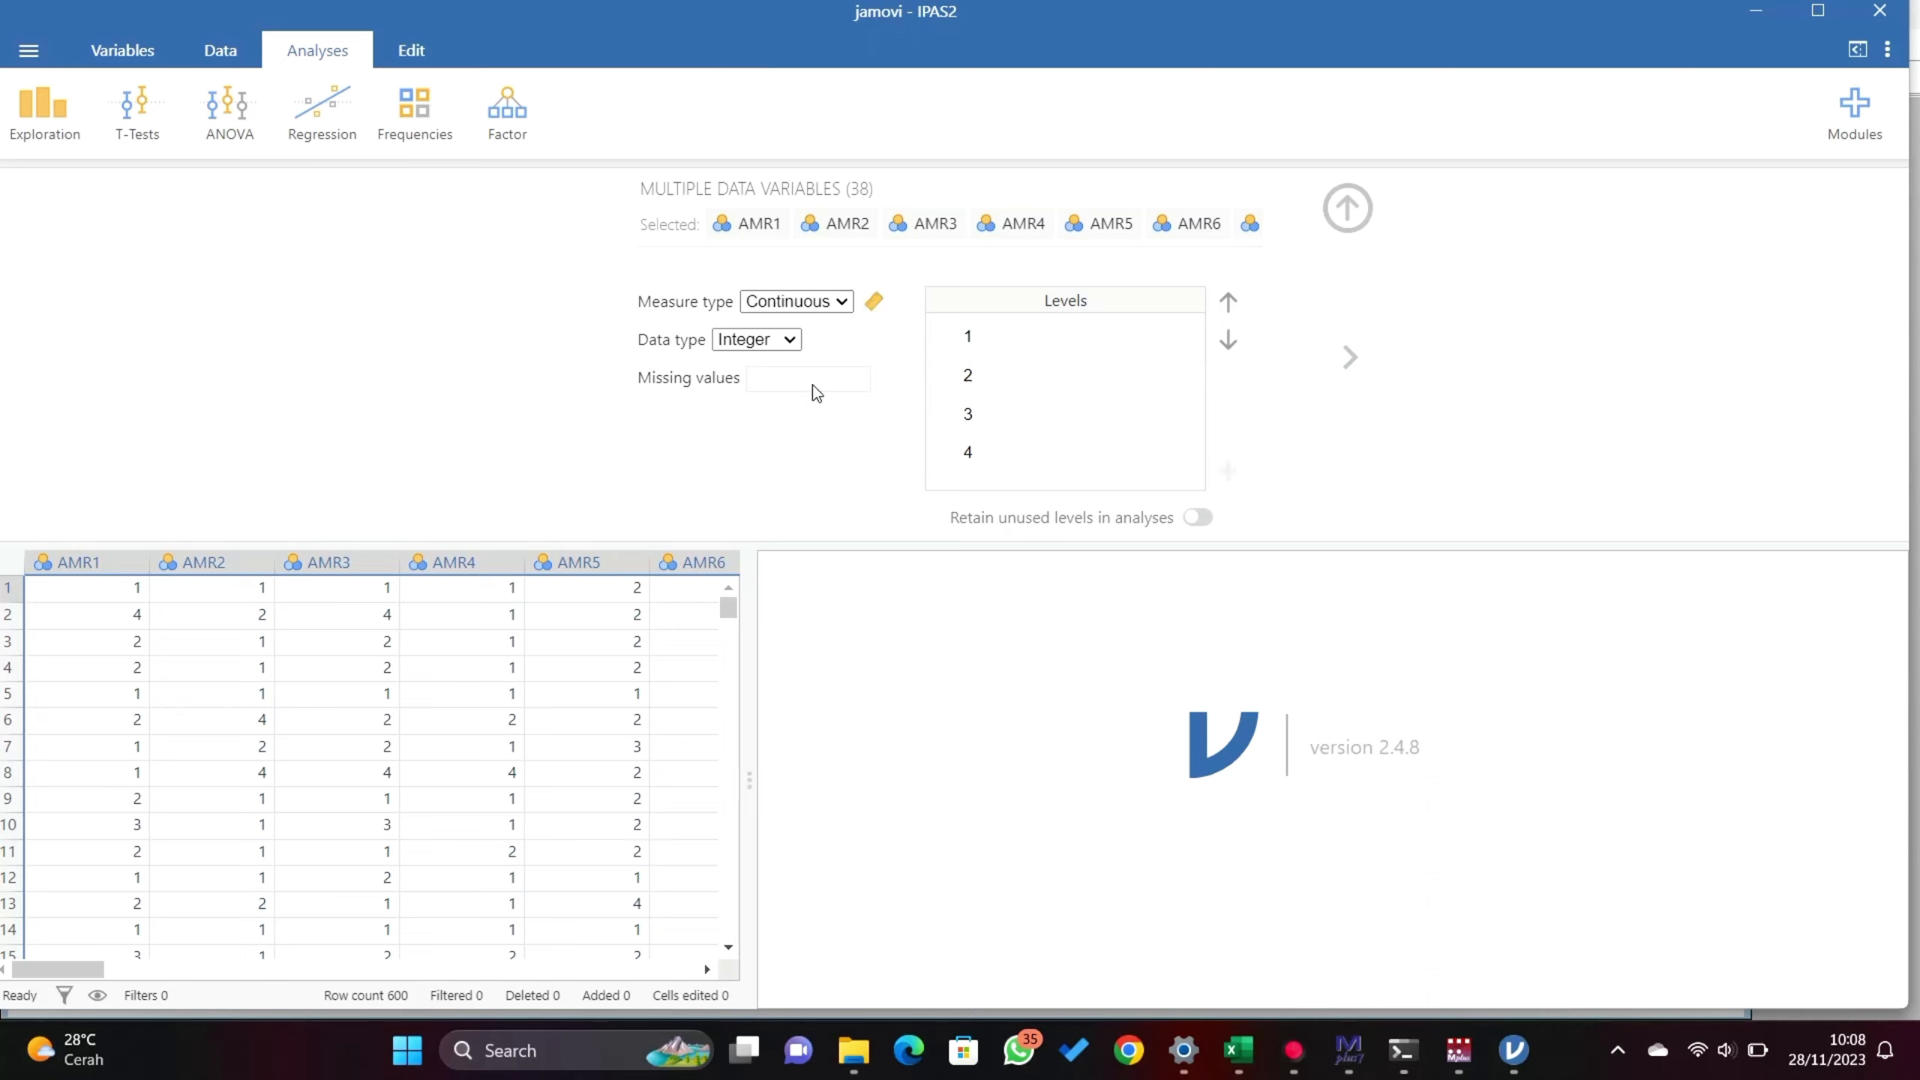
left_click(1360, 208)
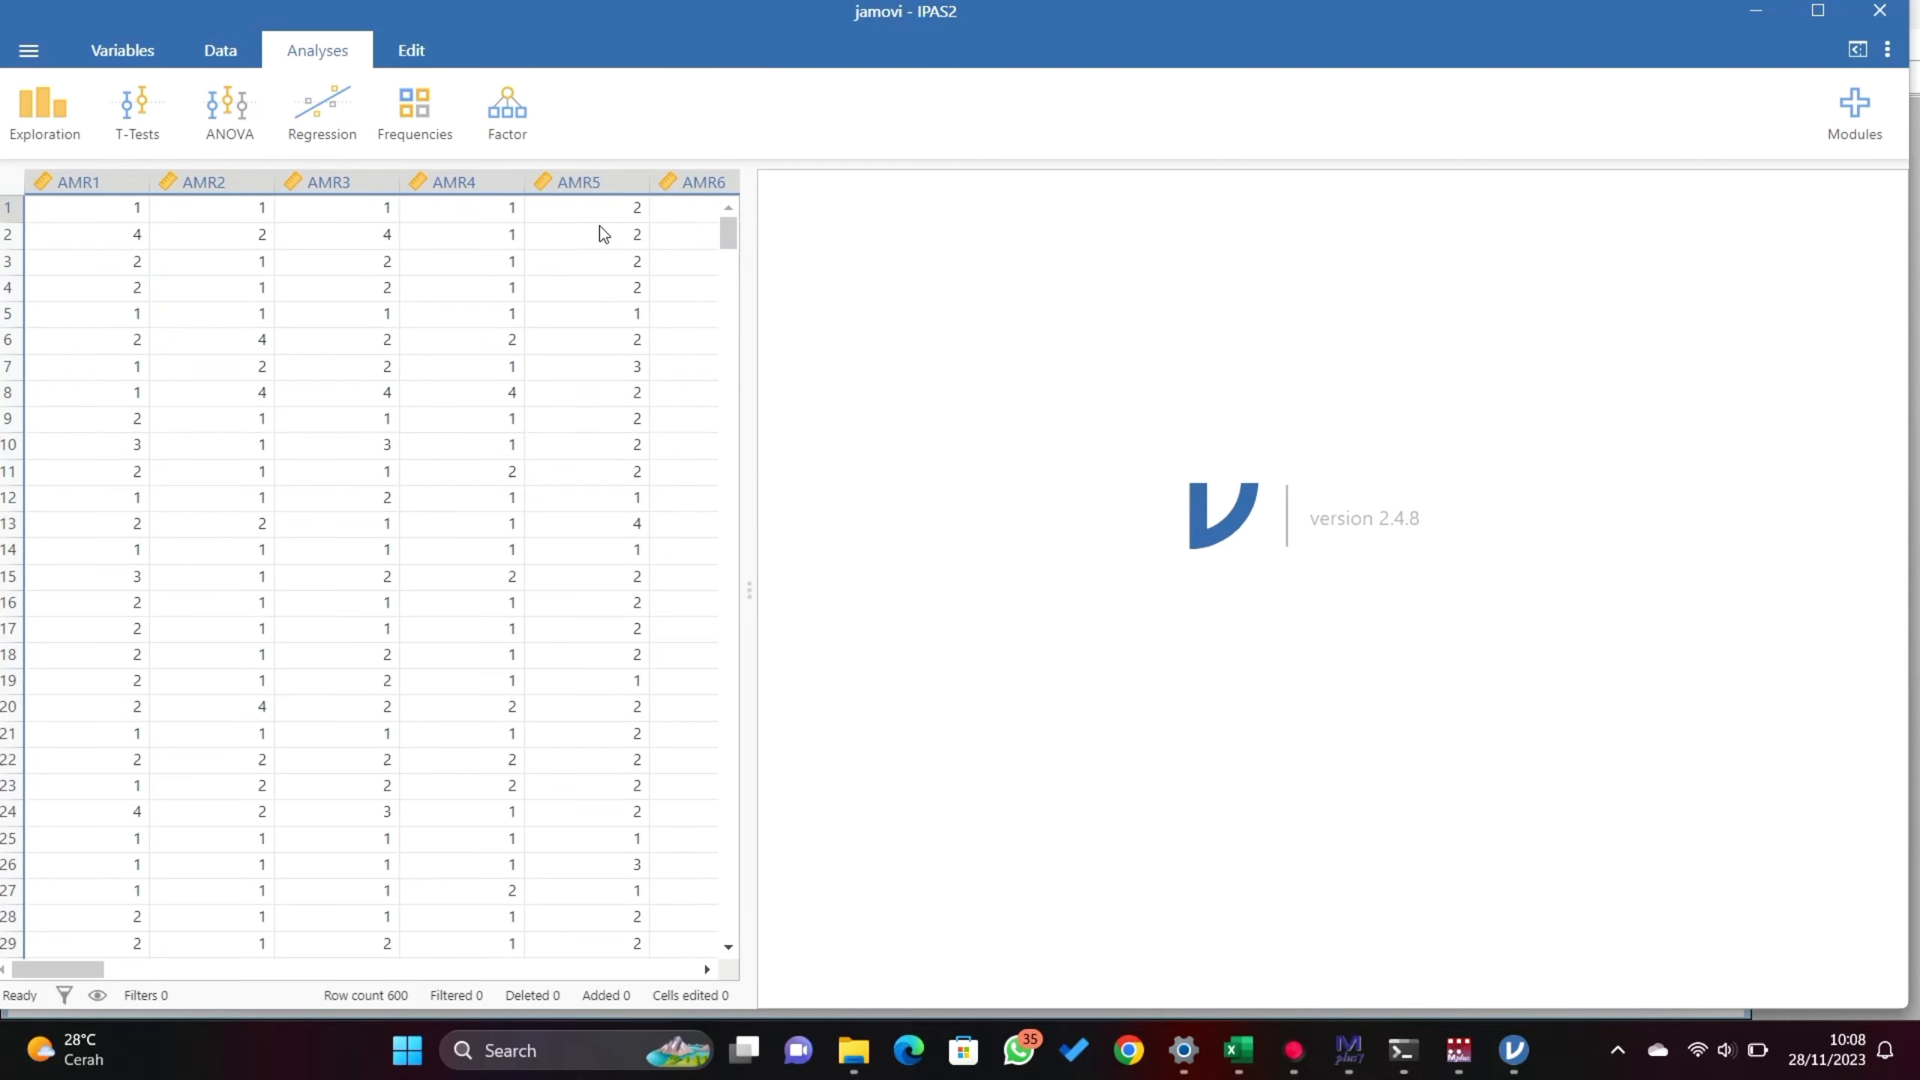
- Create a Reliability Analysis with AMR1 through AMR17 as its items
left_click(539, 133)
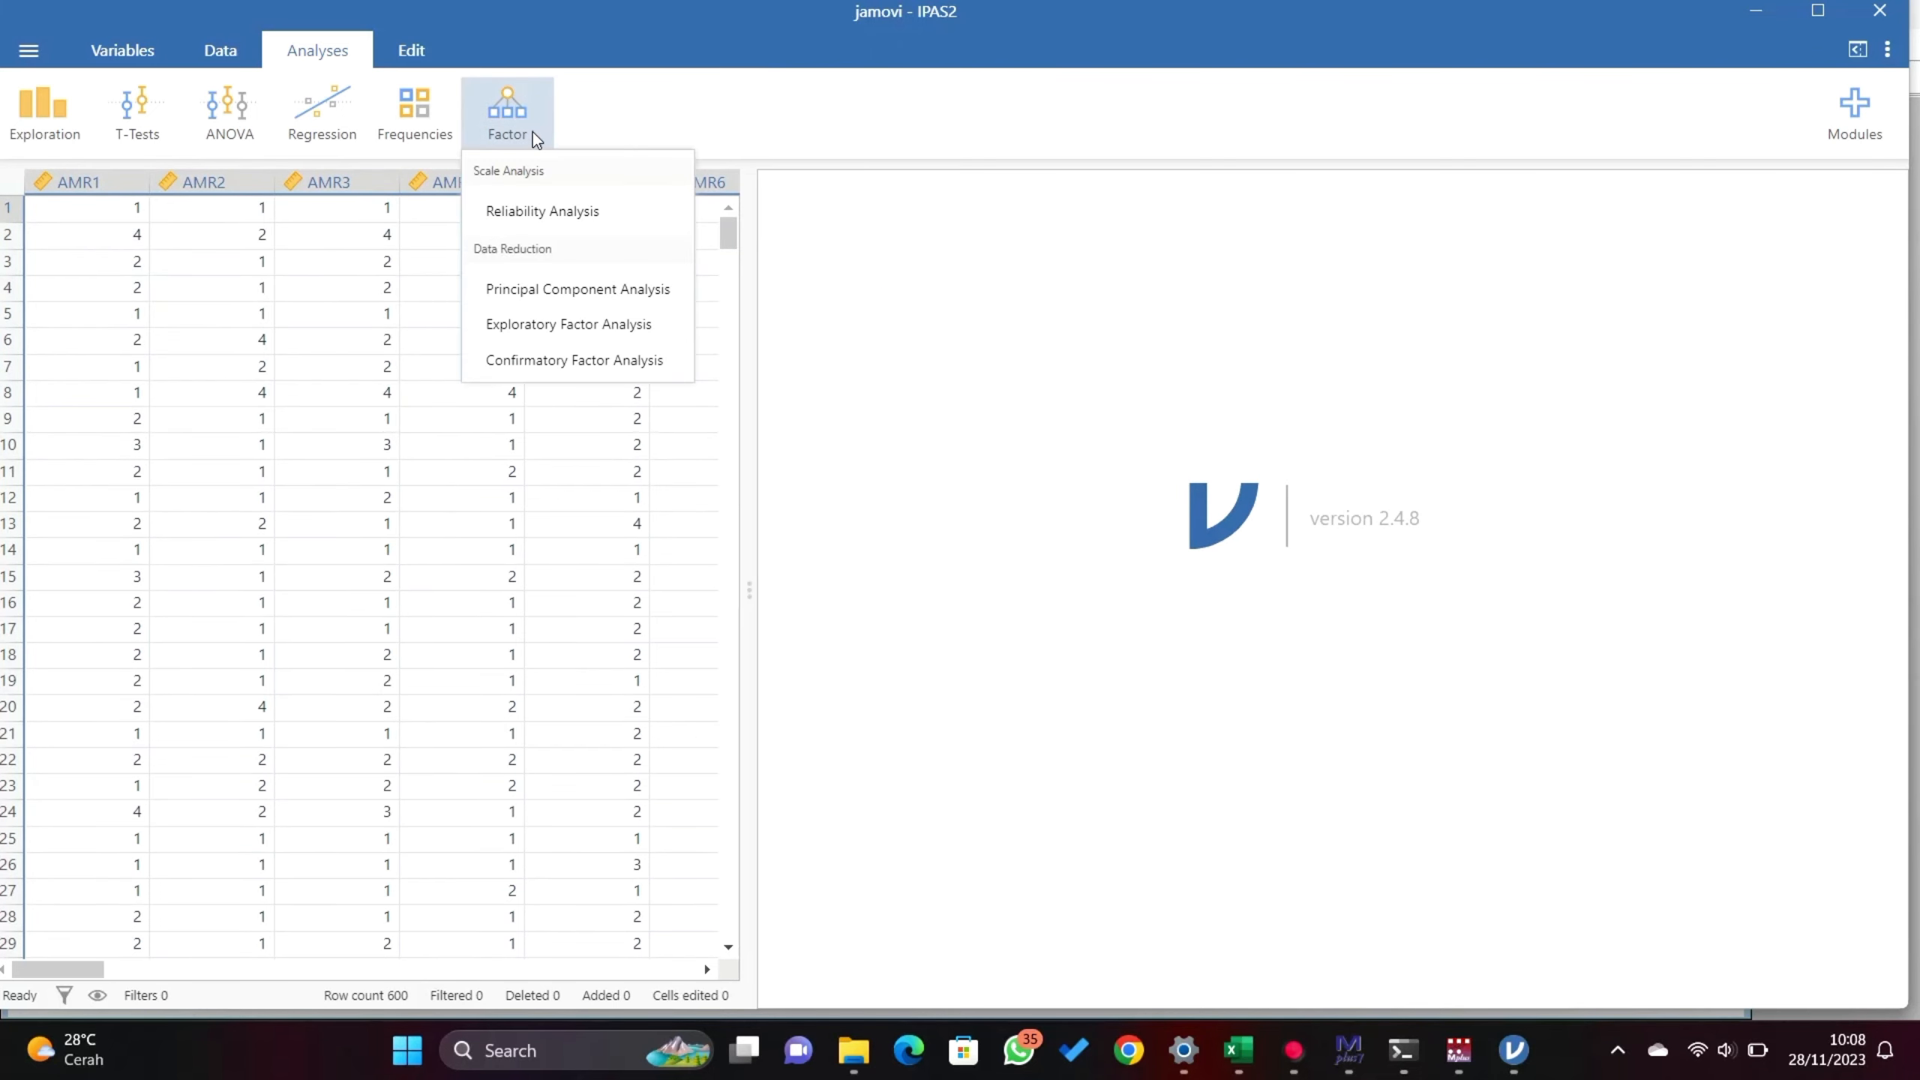
left_click(550, 210)
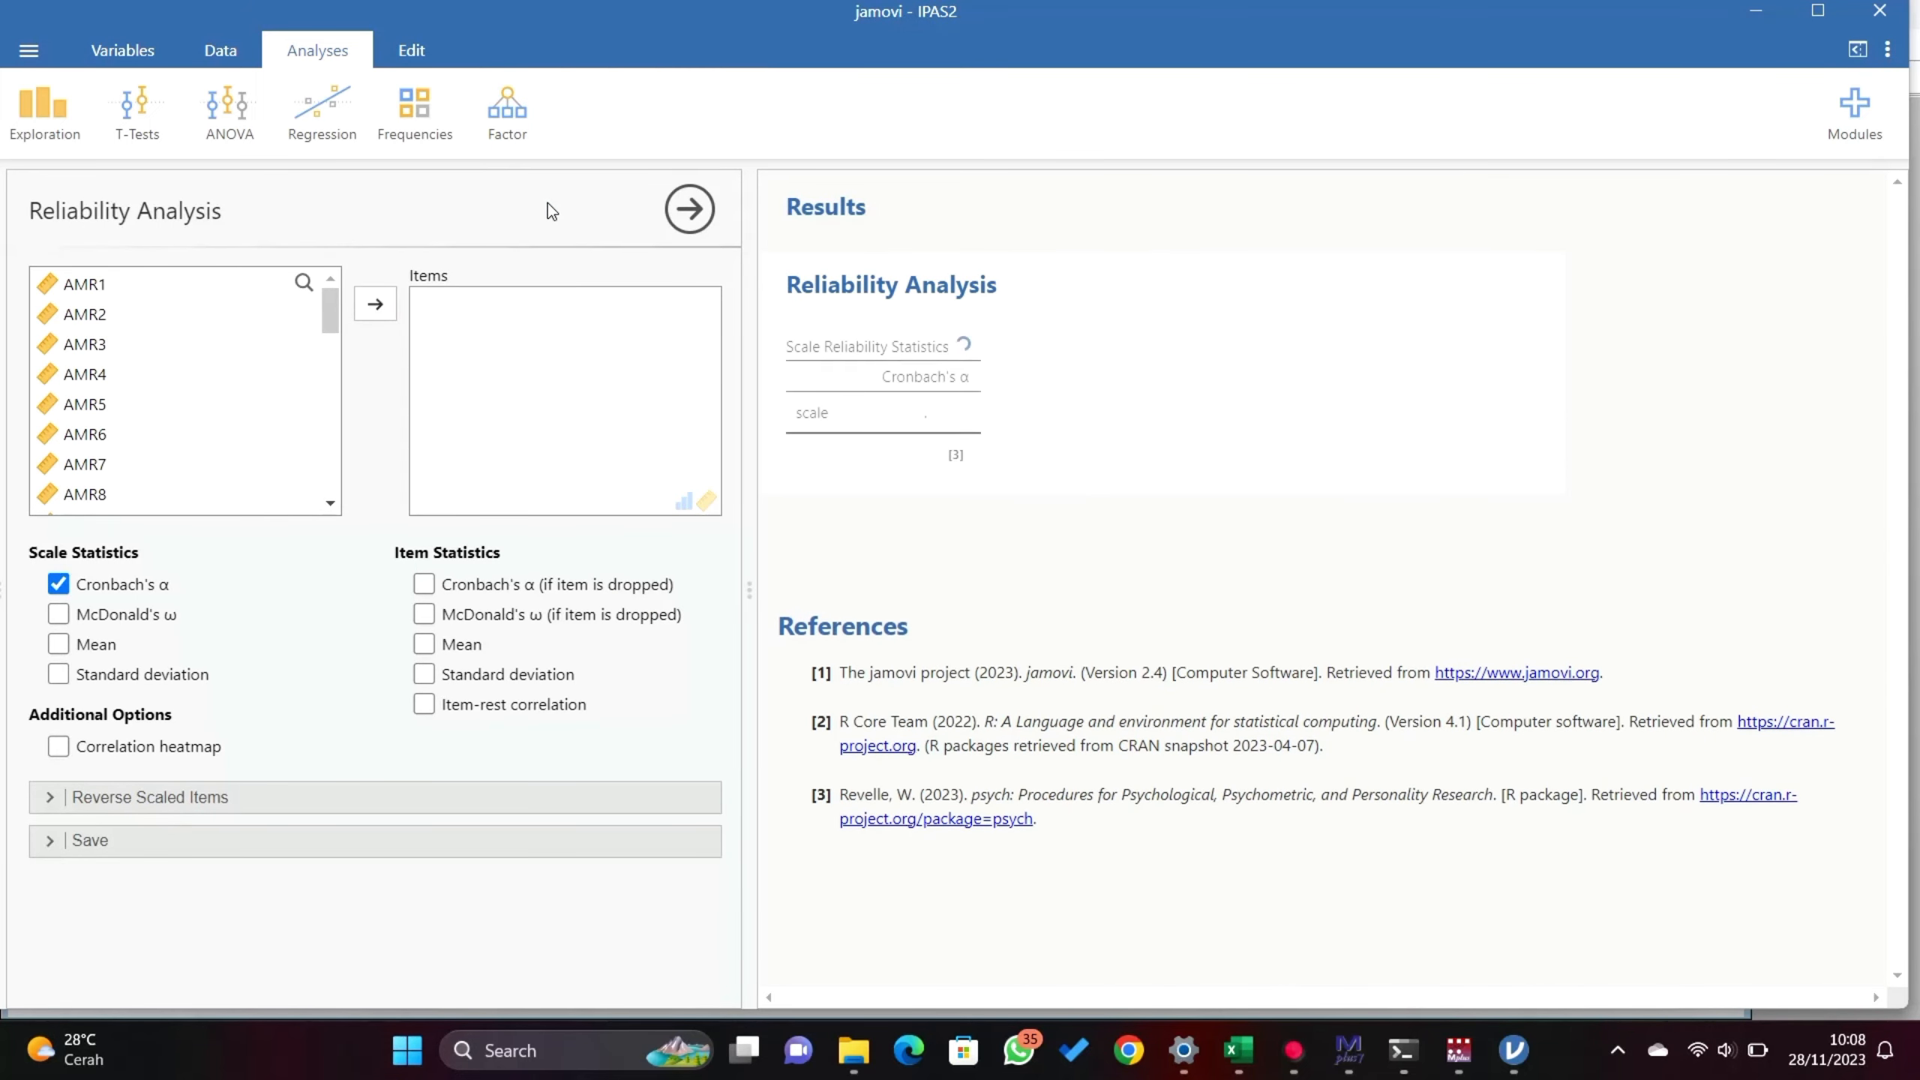
left_click(202, 291)
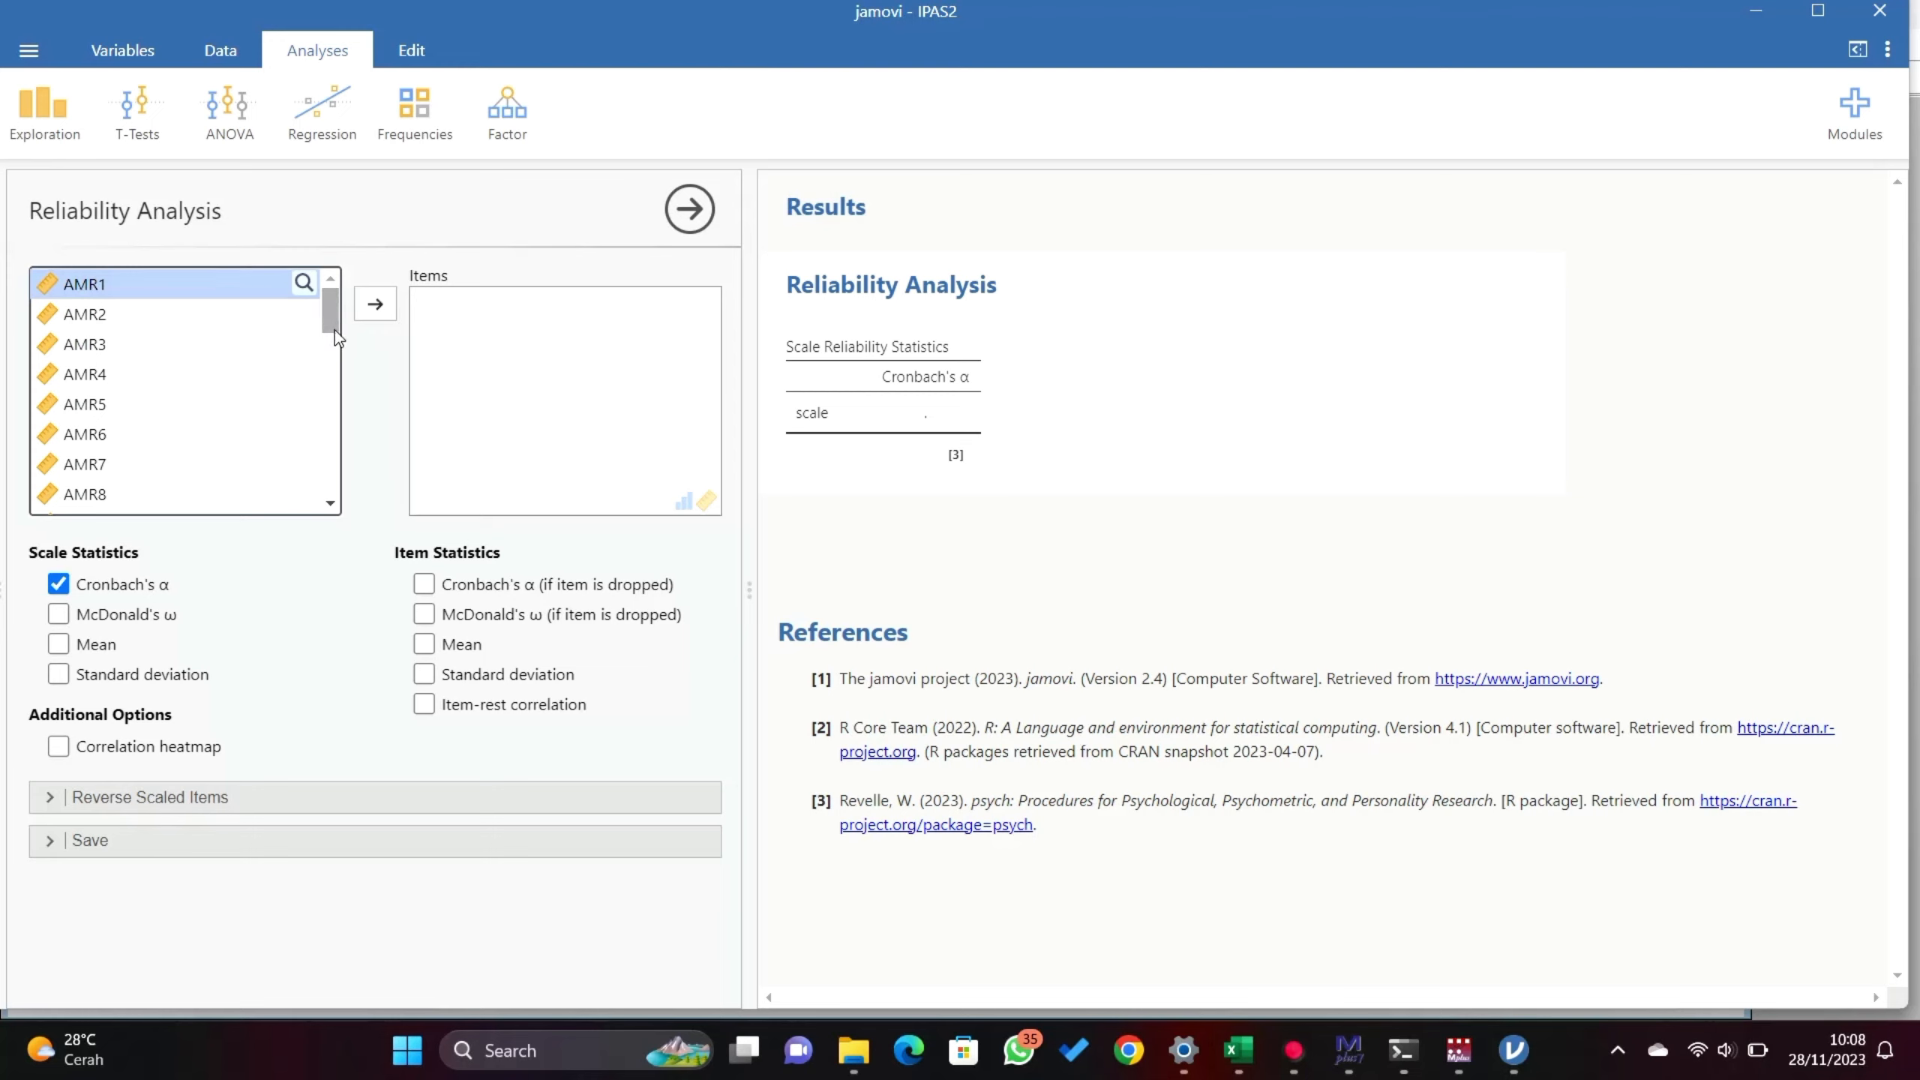
left_click_drag(332, 310, 321, 370)
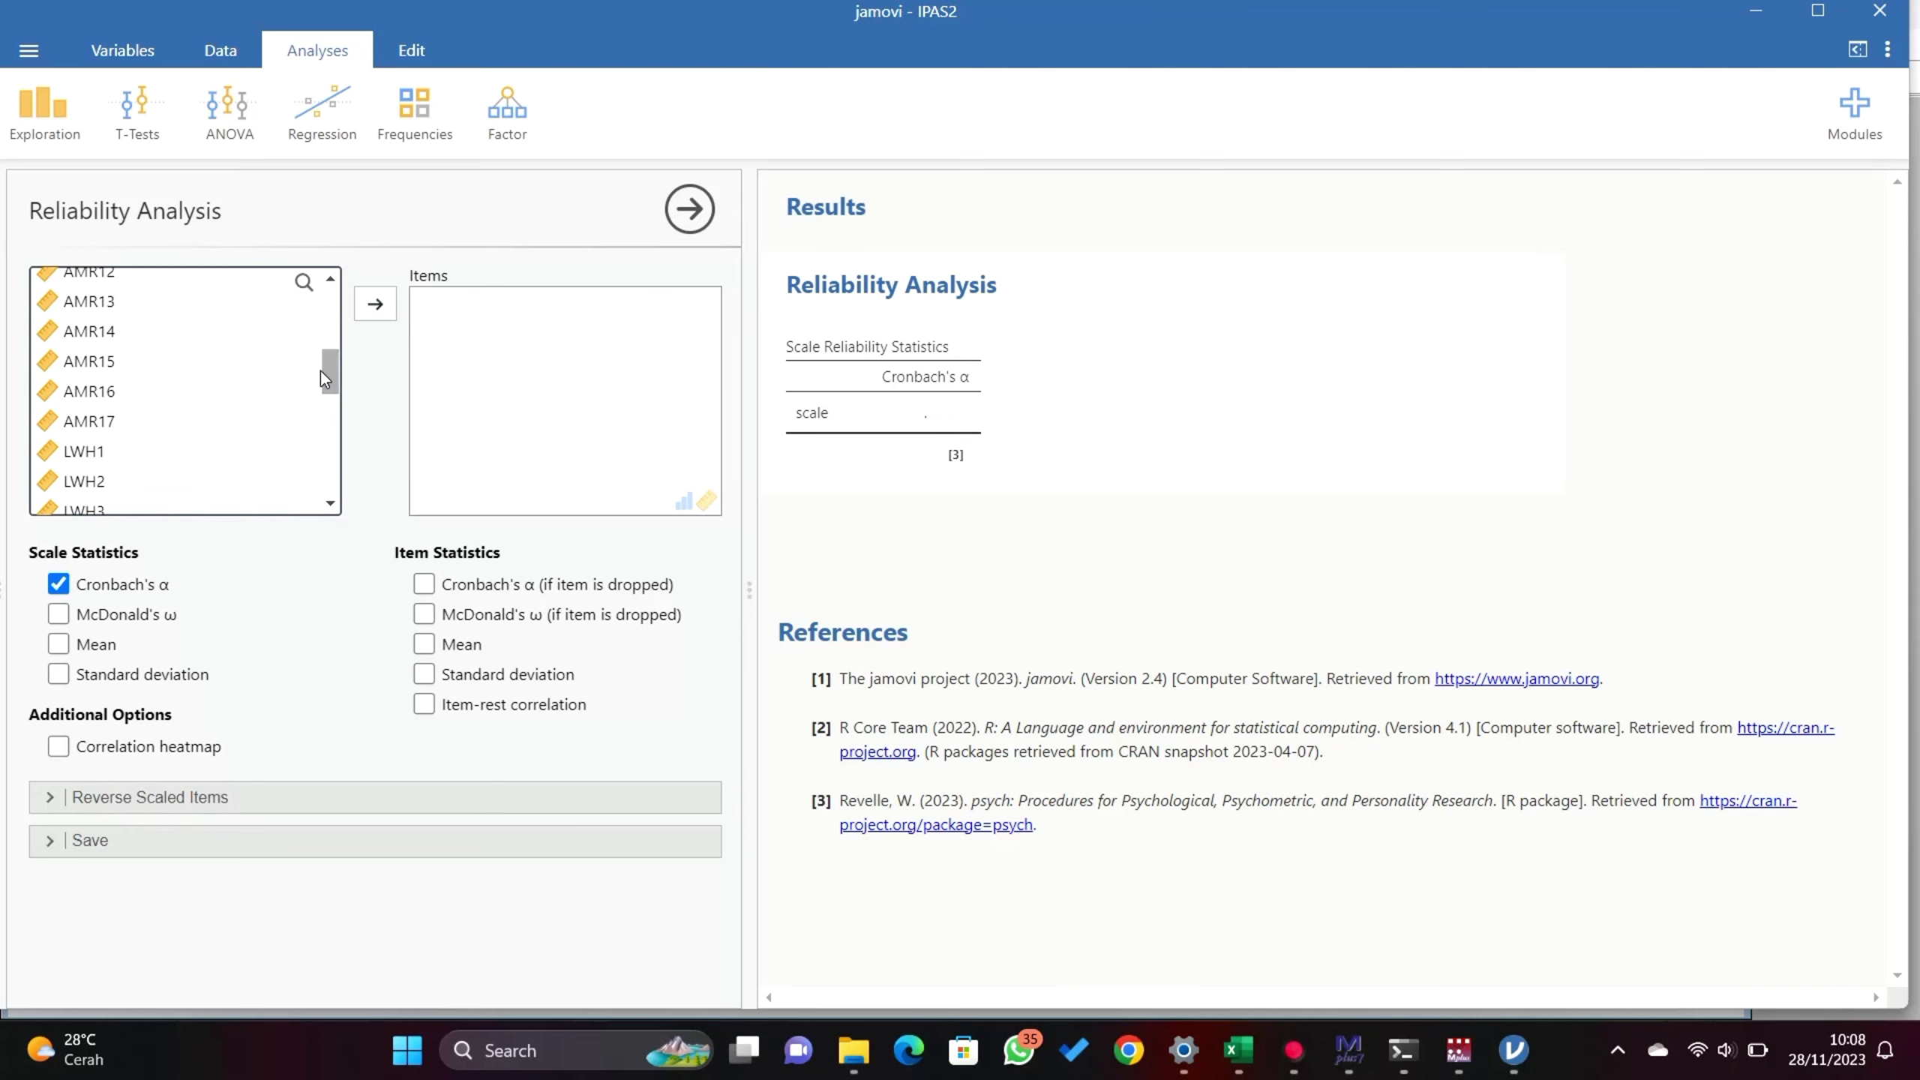
left_click(228, 422, "shift")
left_click(381, 306)
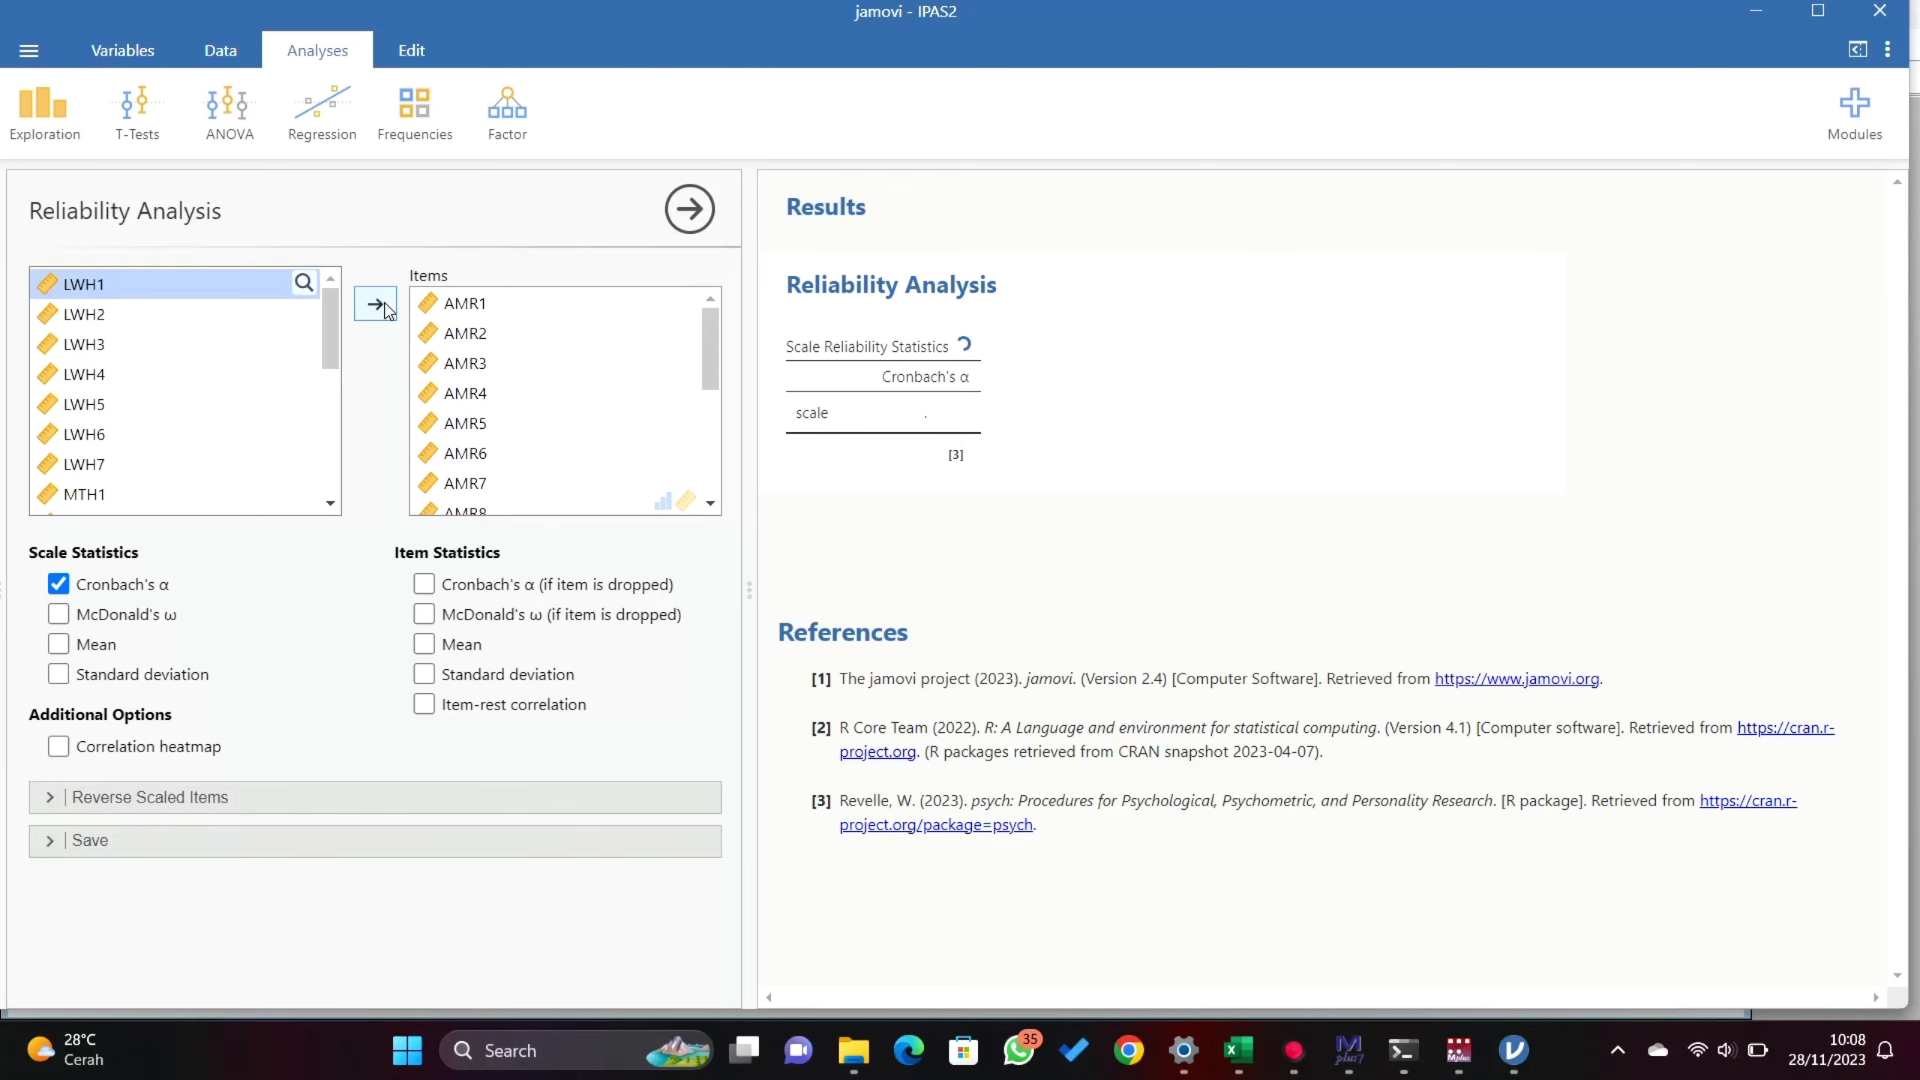
- Add the item statistics Cronbach's α if item is dropped, mean, standard deviation and item-rest correlation to the AMR reliability analysis
left_click(425, 586)
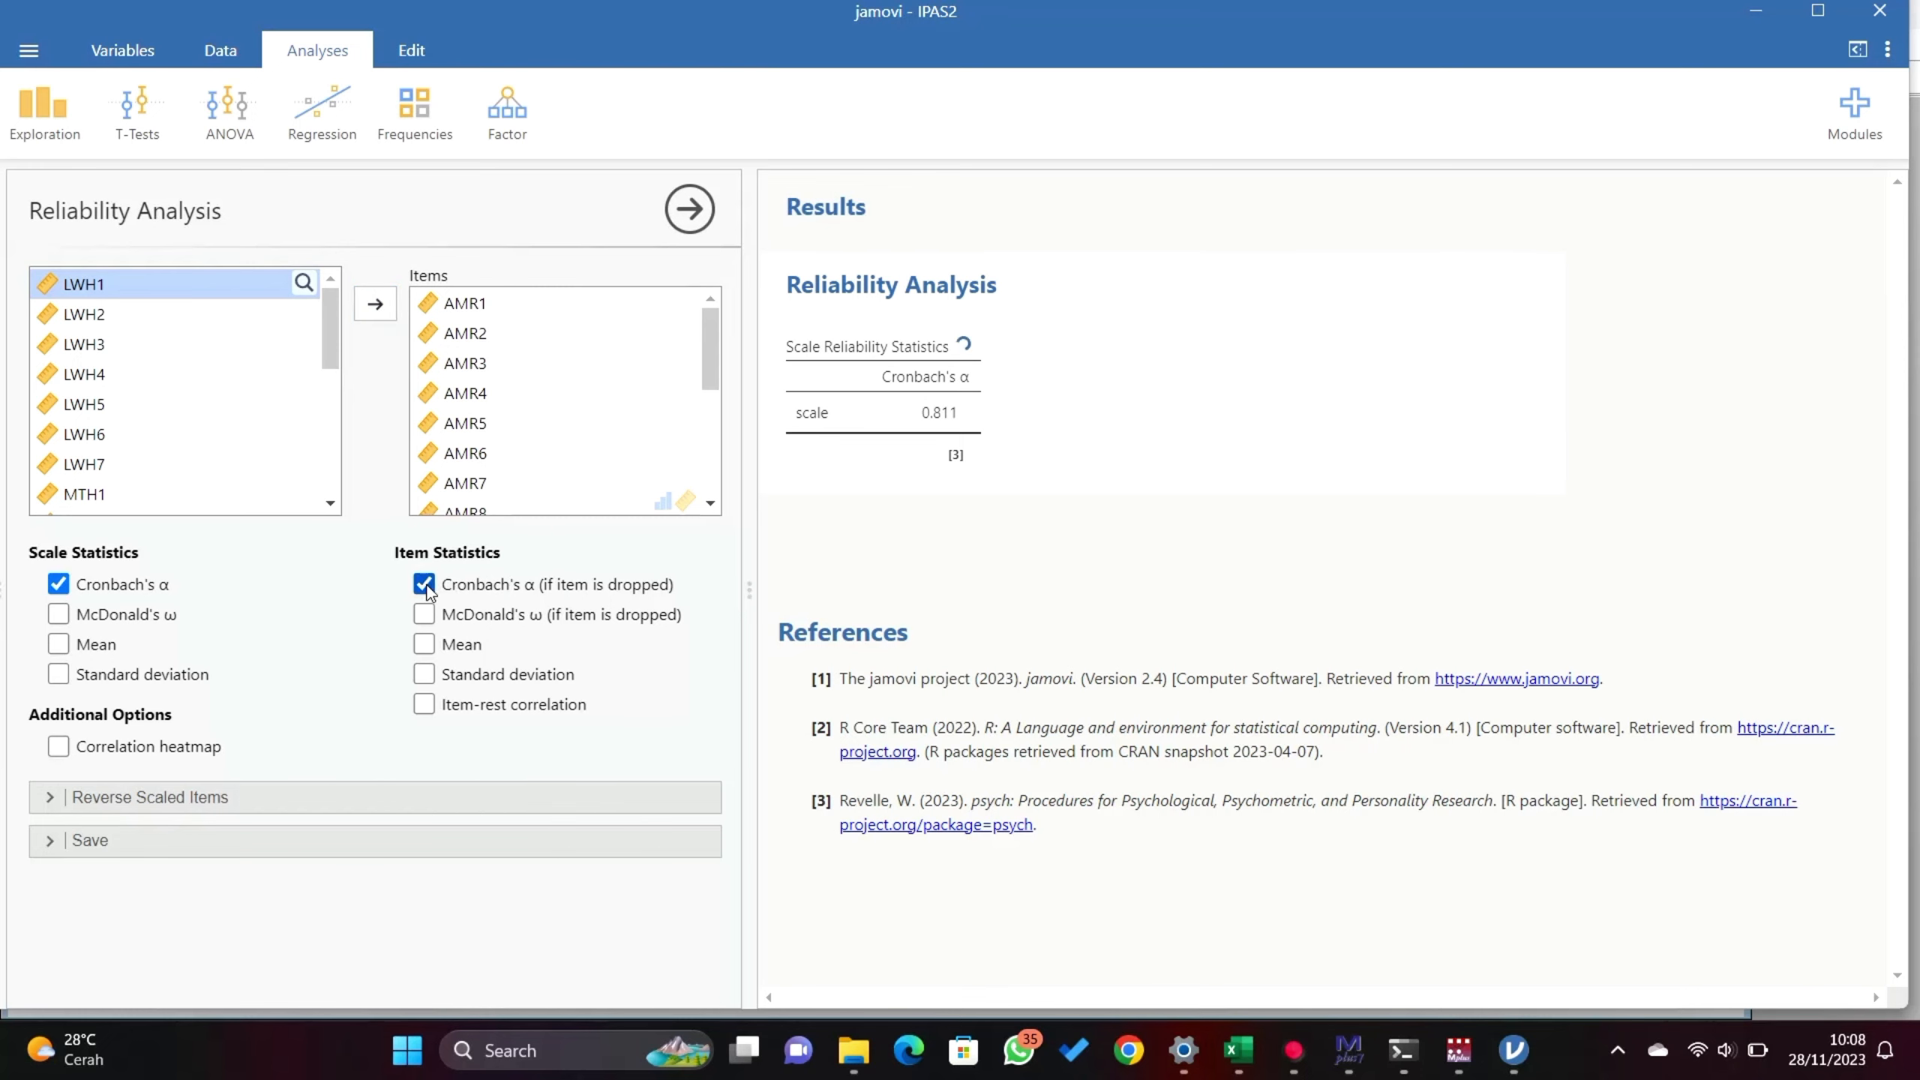
left_click(428, 643)
left_click(426, 673)
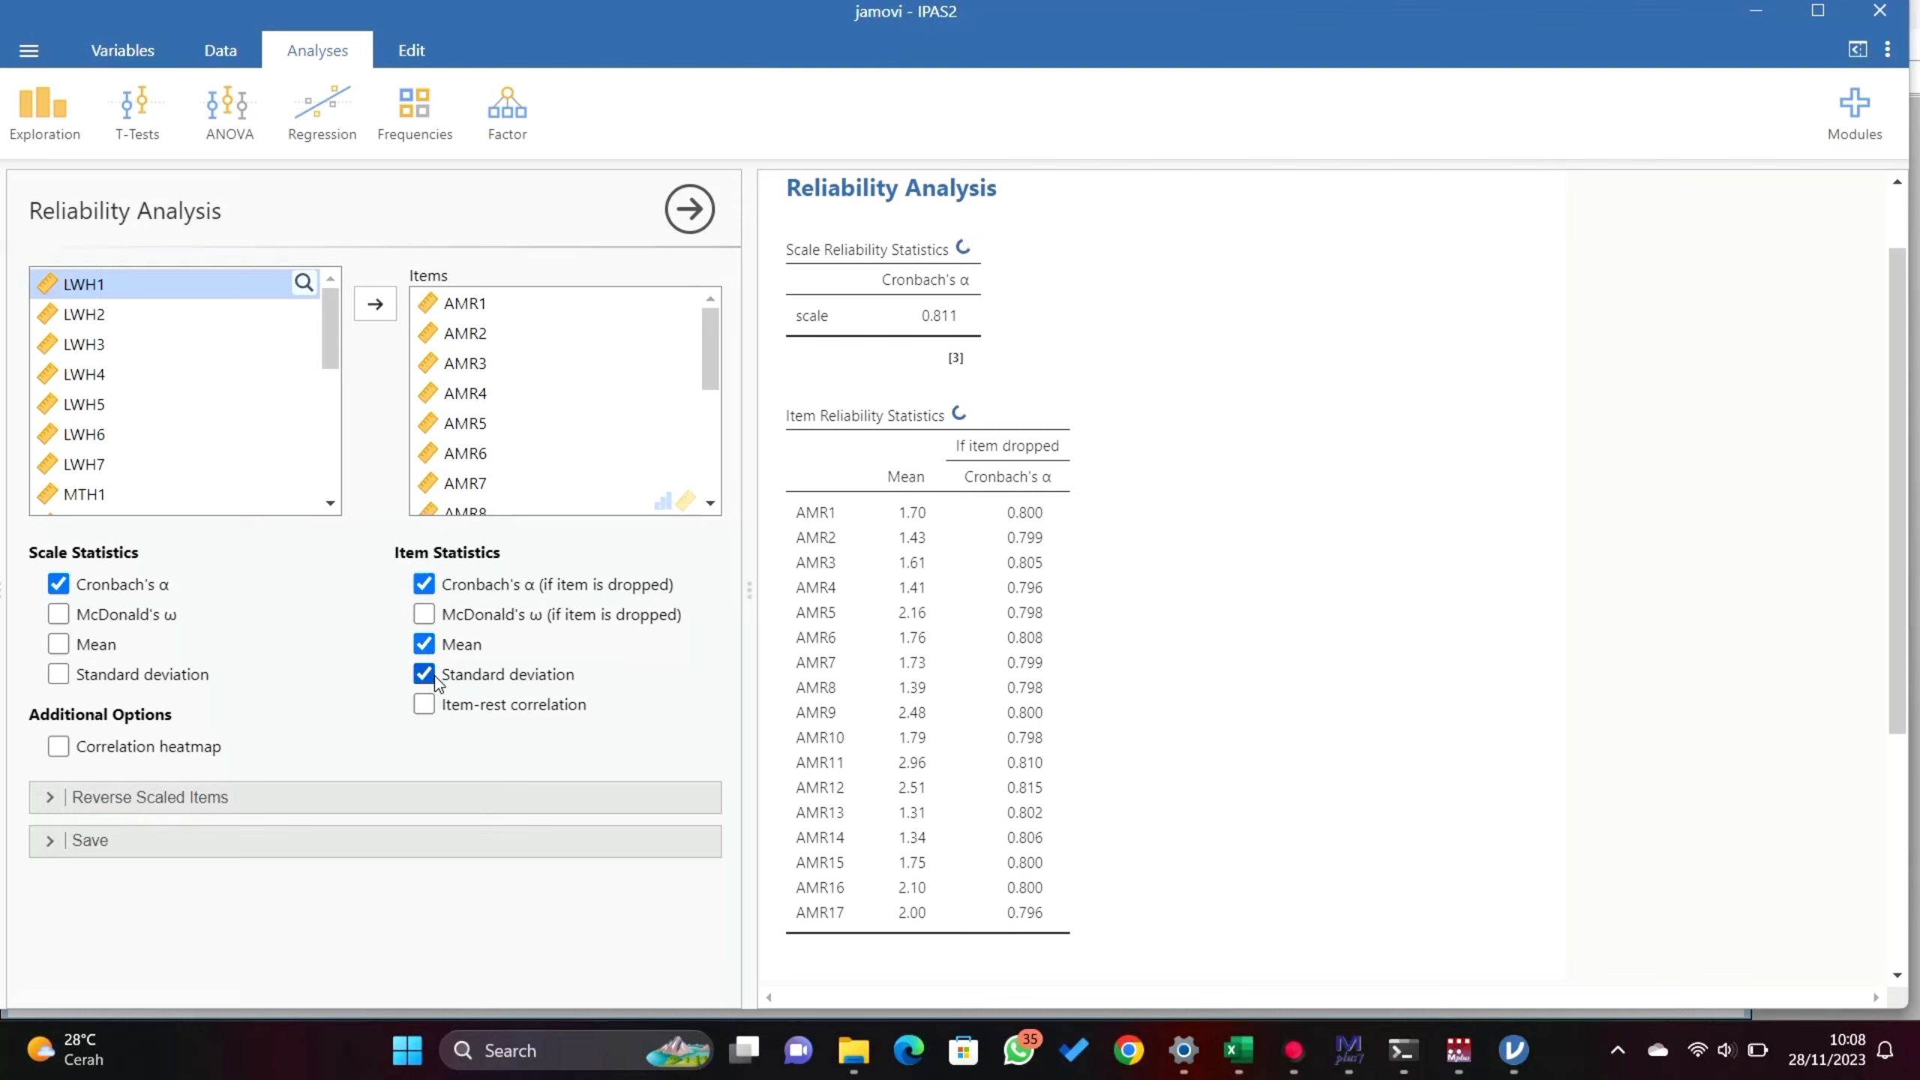
left_click(434, 714)
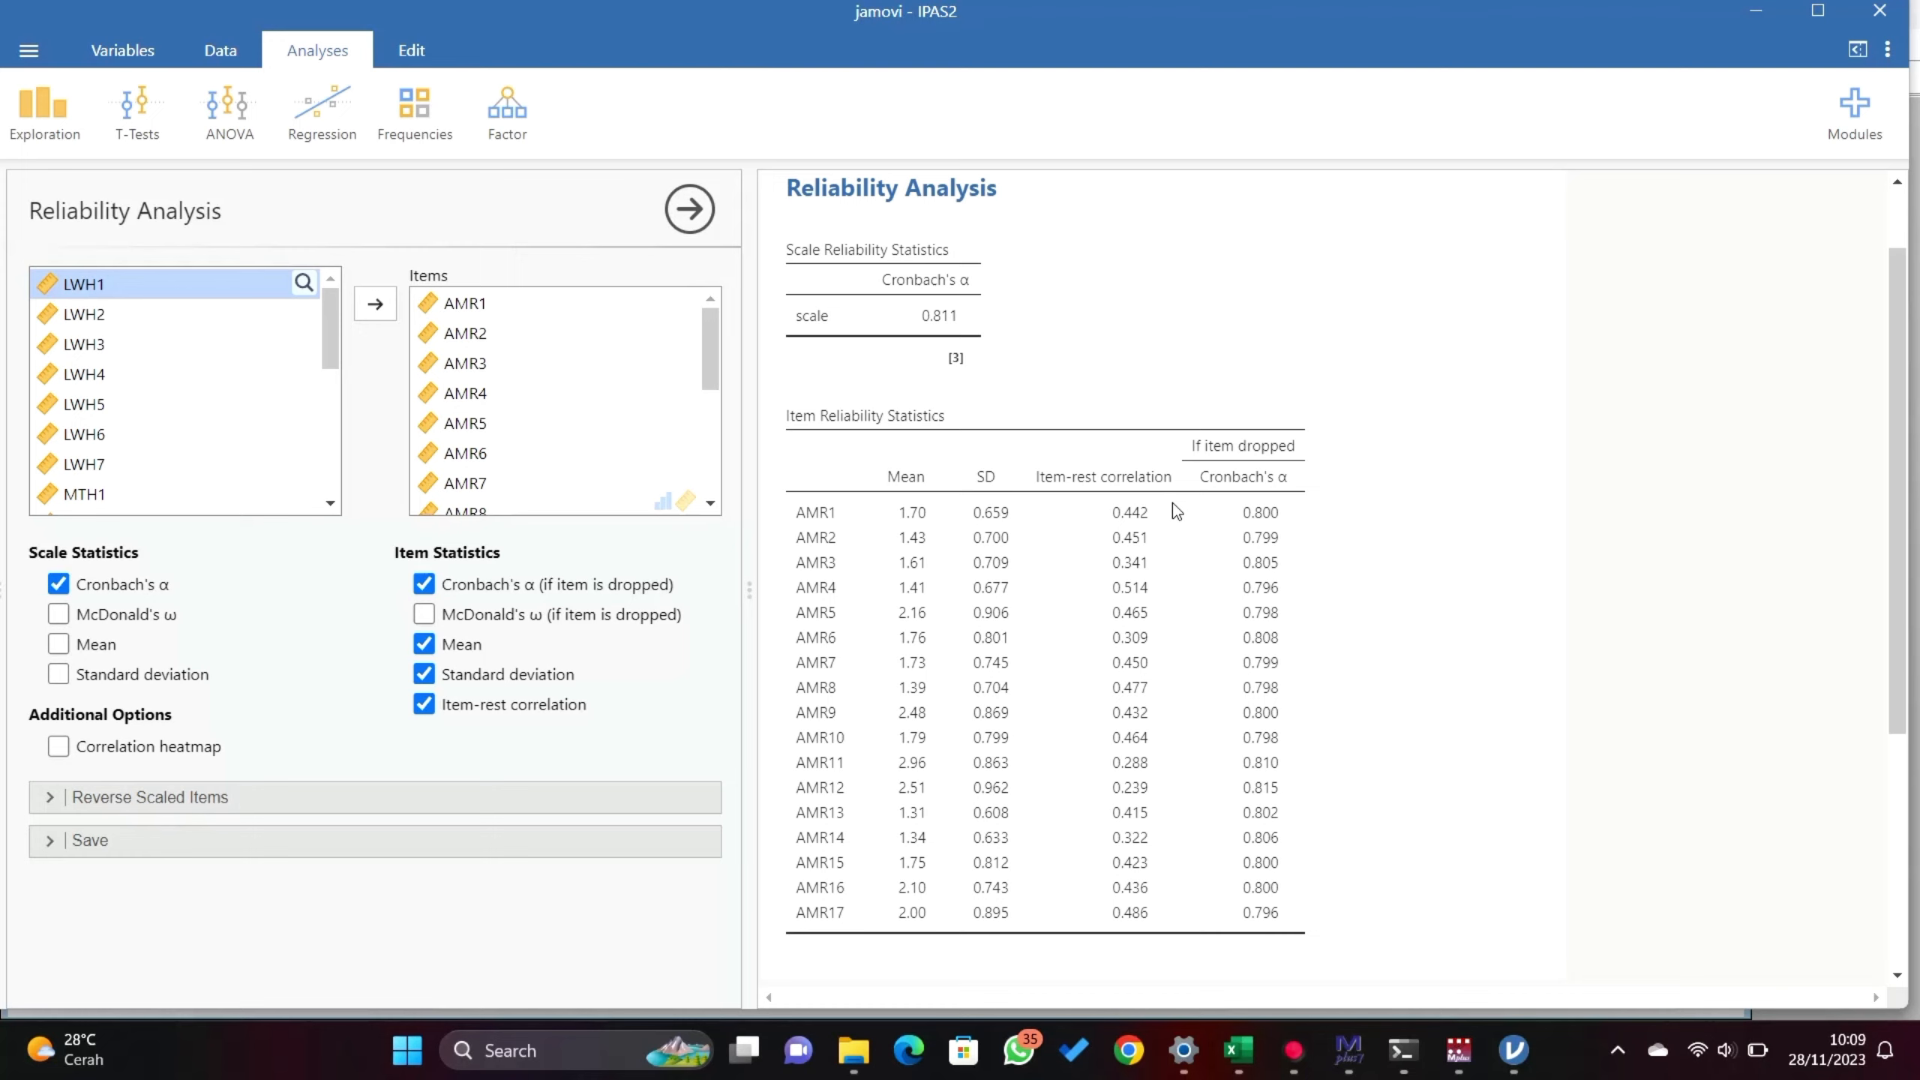
- Copy the Scale Reliability Statistics table and paste it into a new blank Word document
left_click(498, 316)
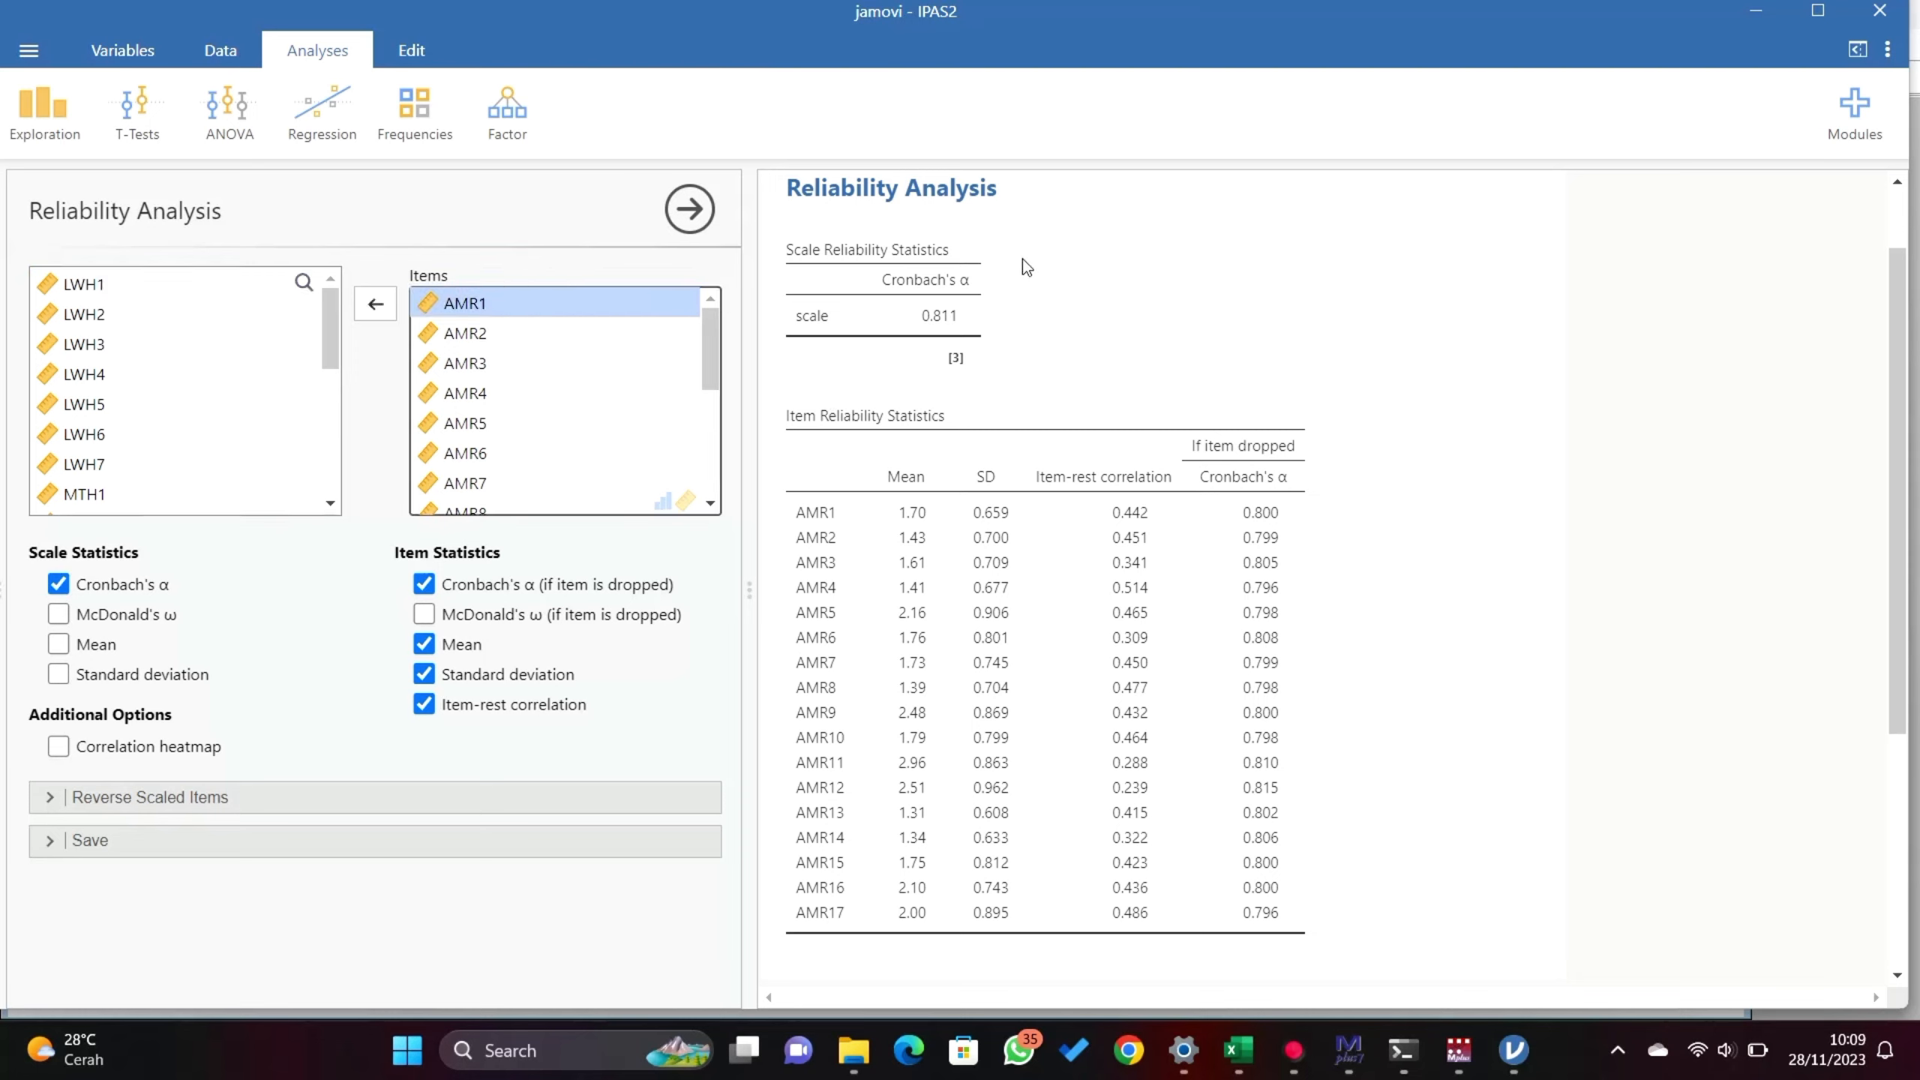
right_click(927, 275)
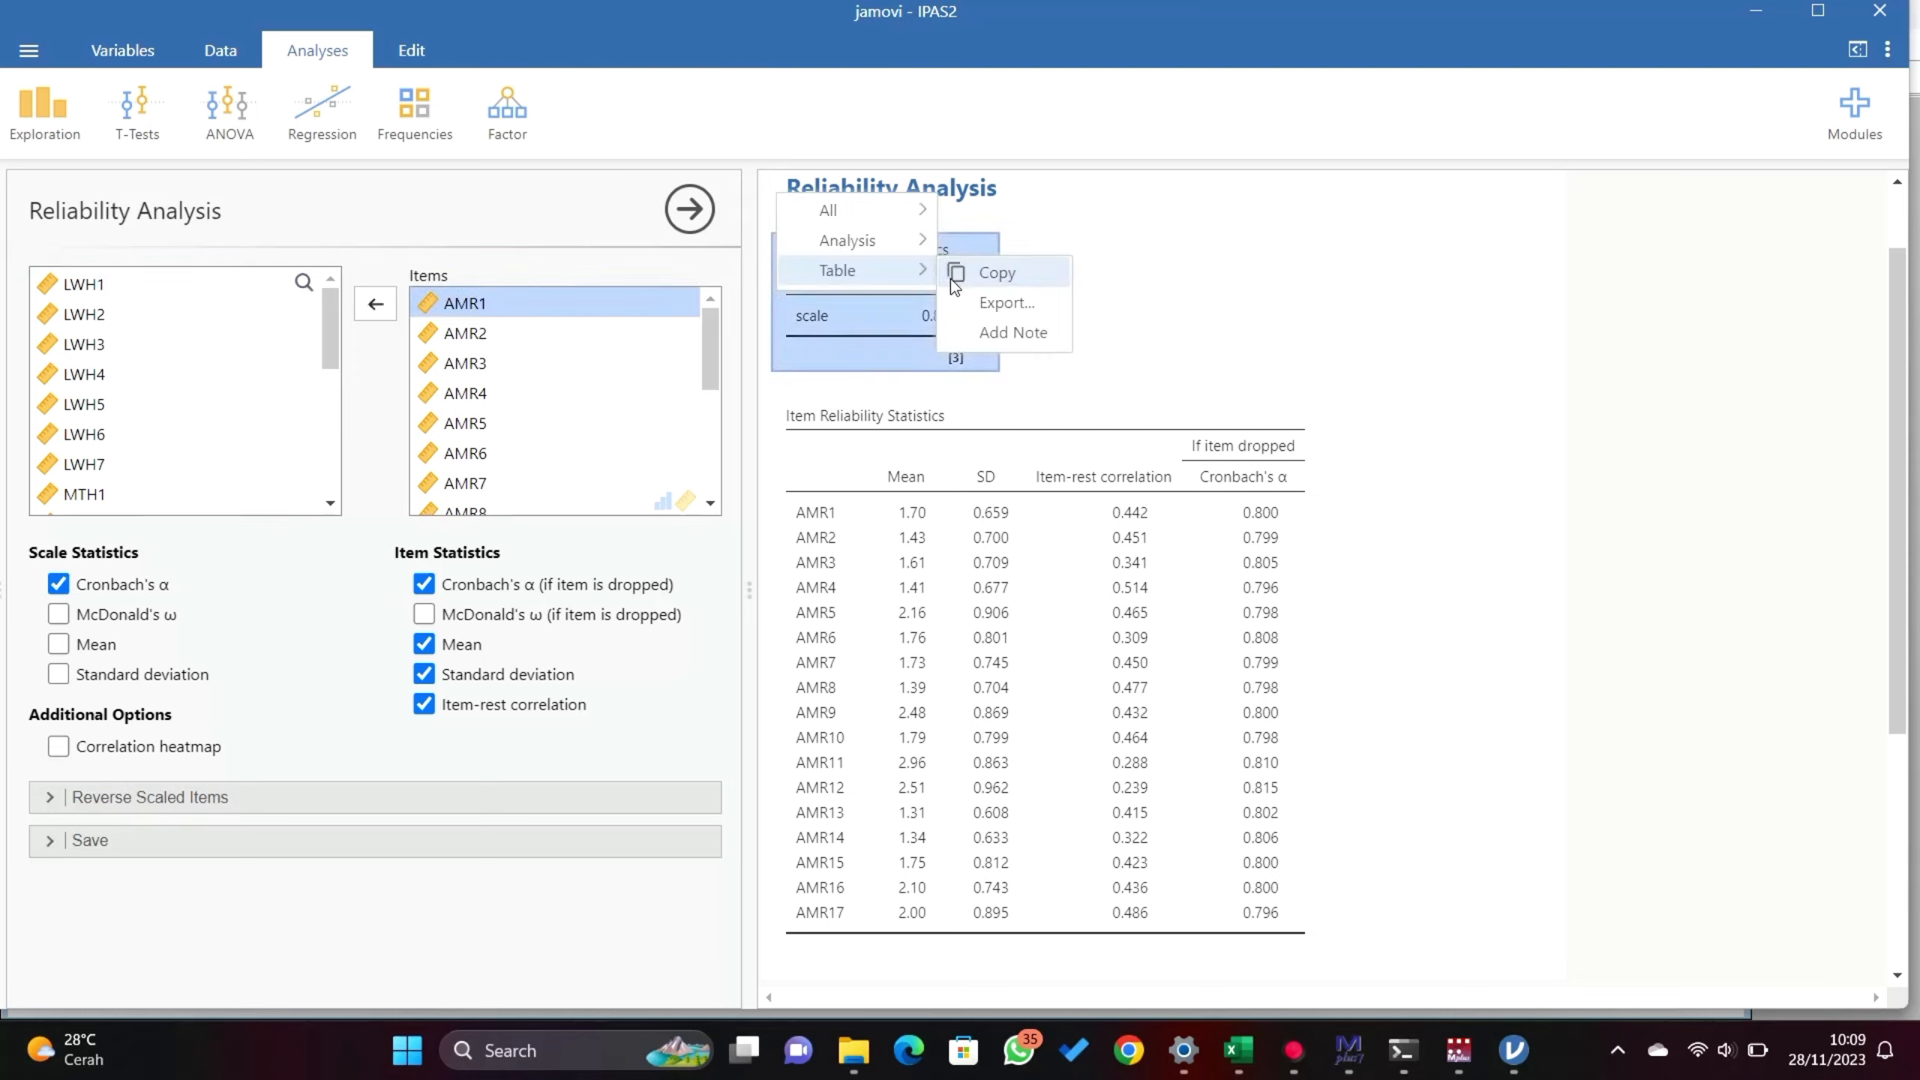
left_click(986, 271)
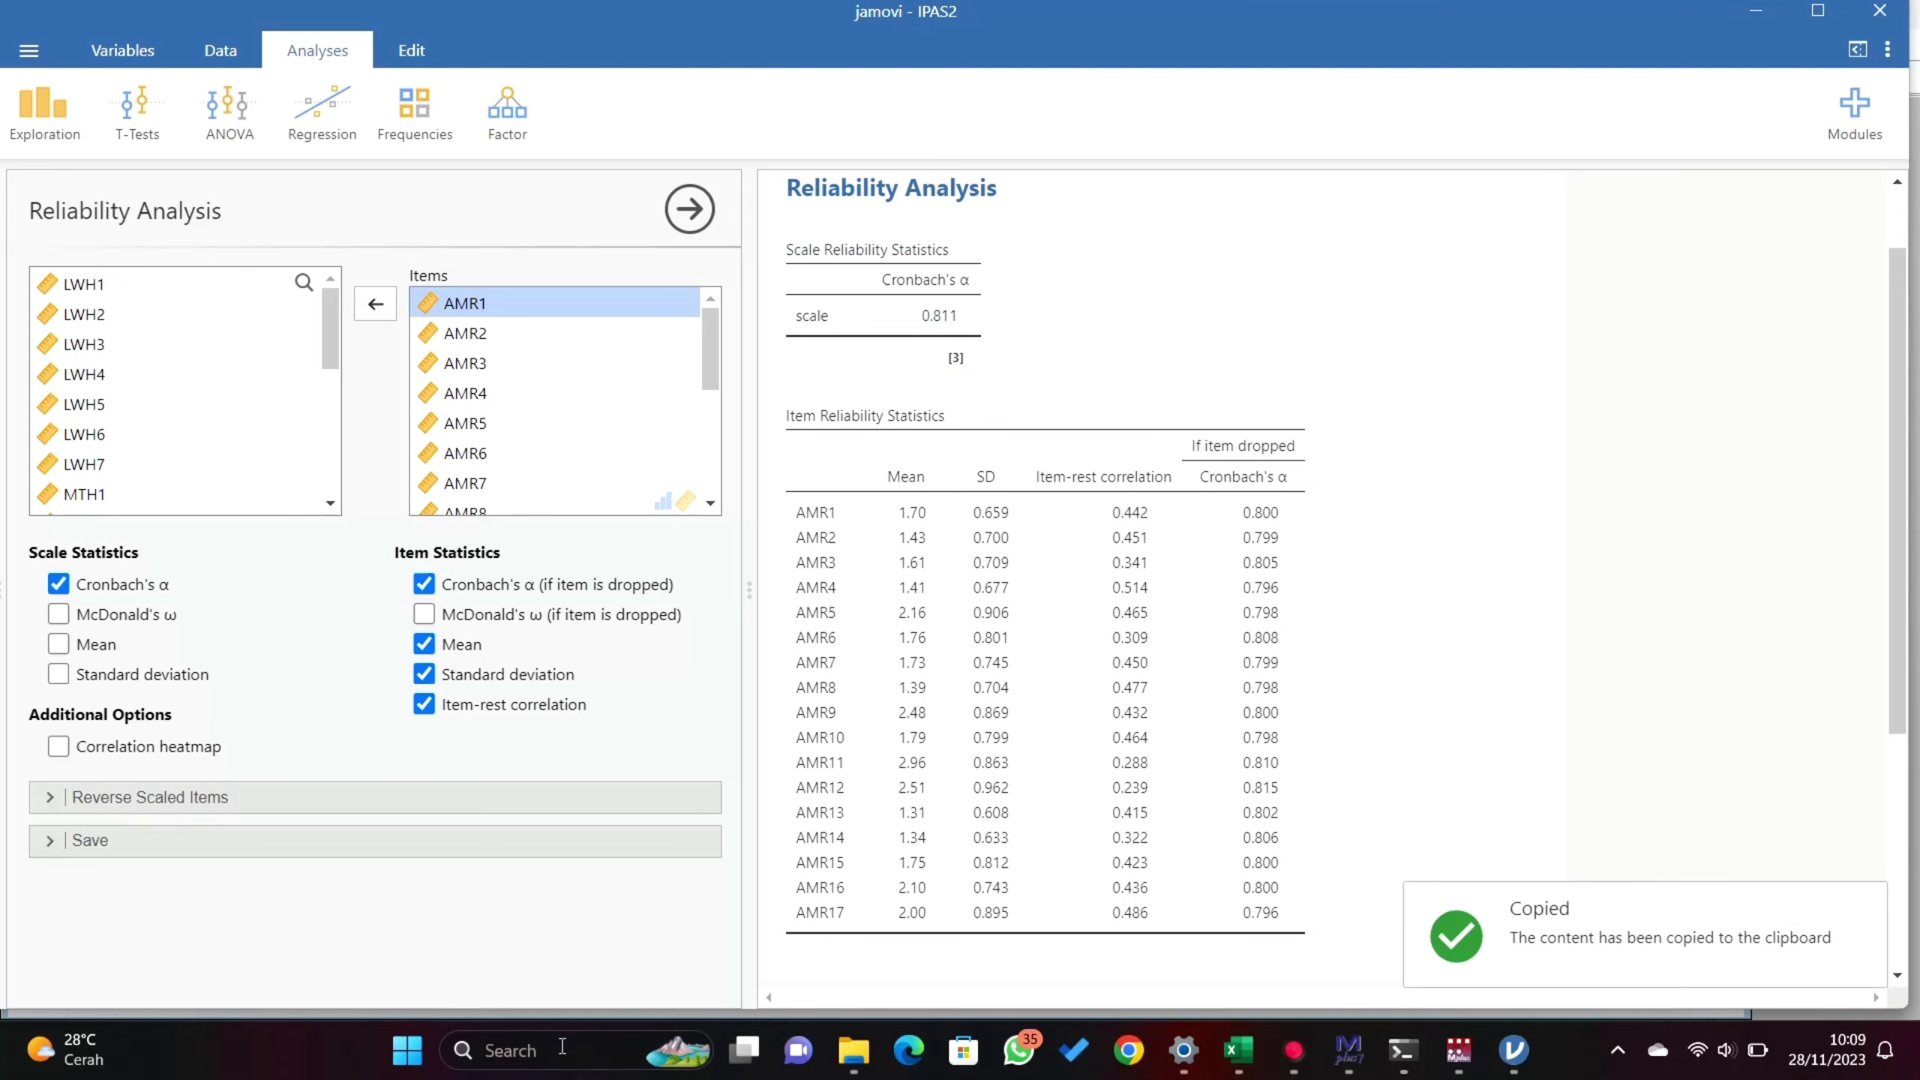
left_click(514, 1050)
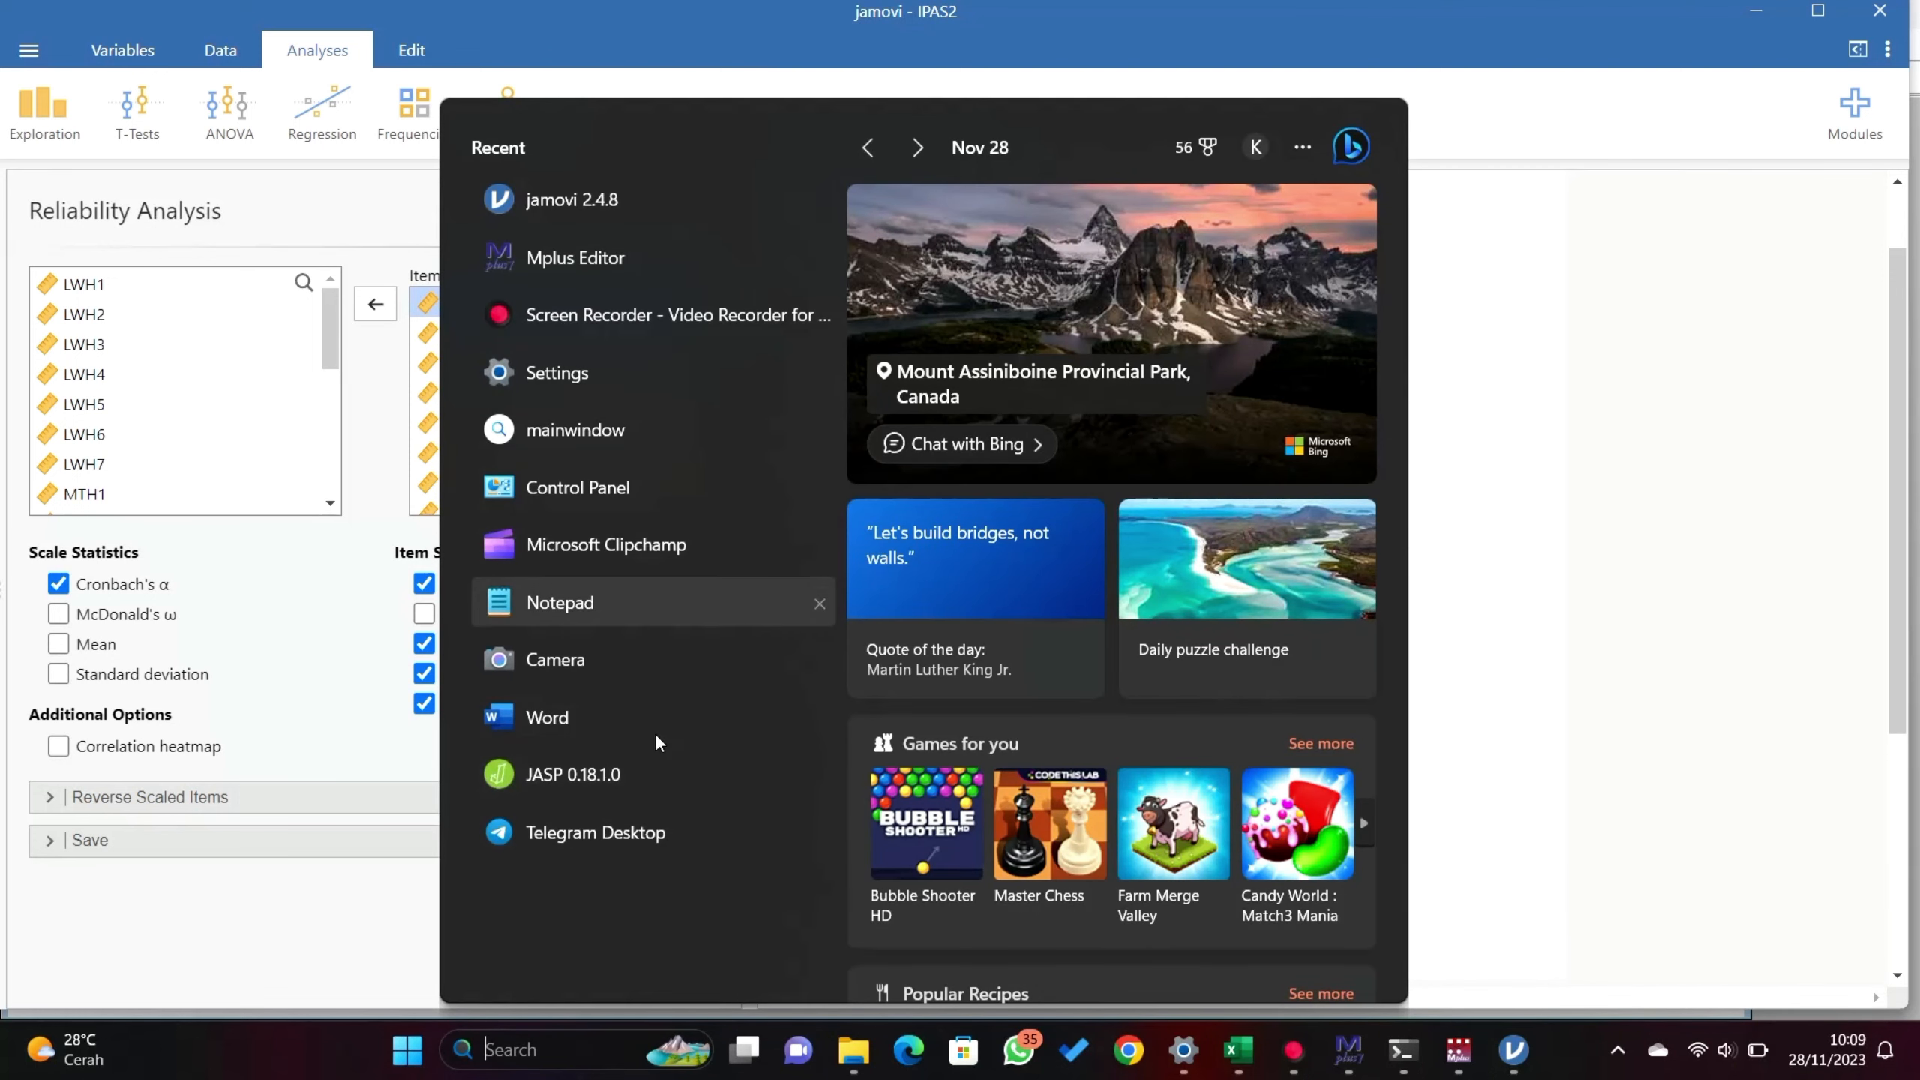
left_click(655, 734)
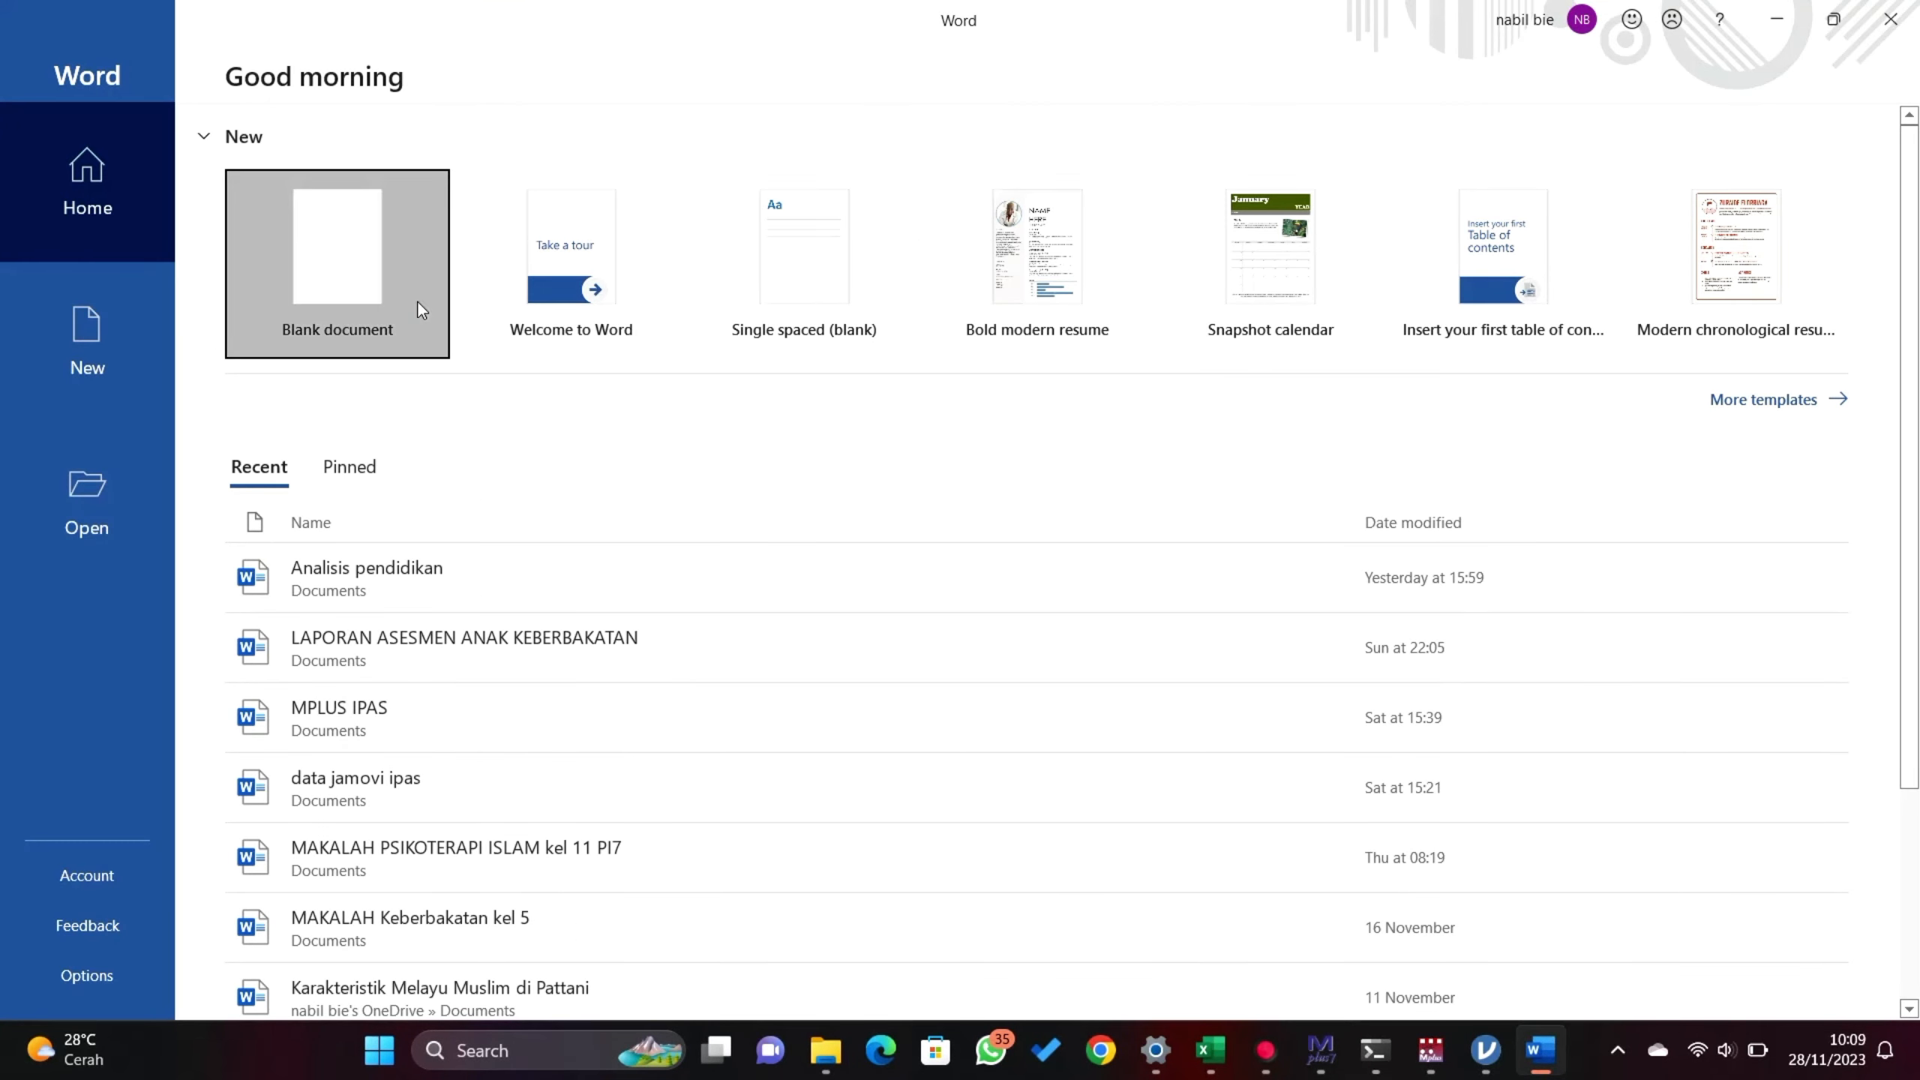
left_click(420, 310)
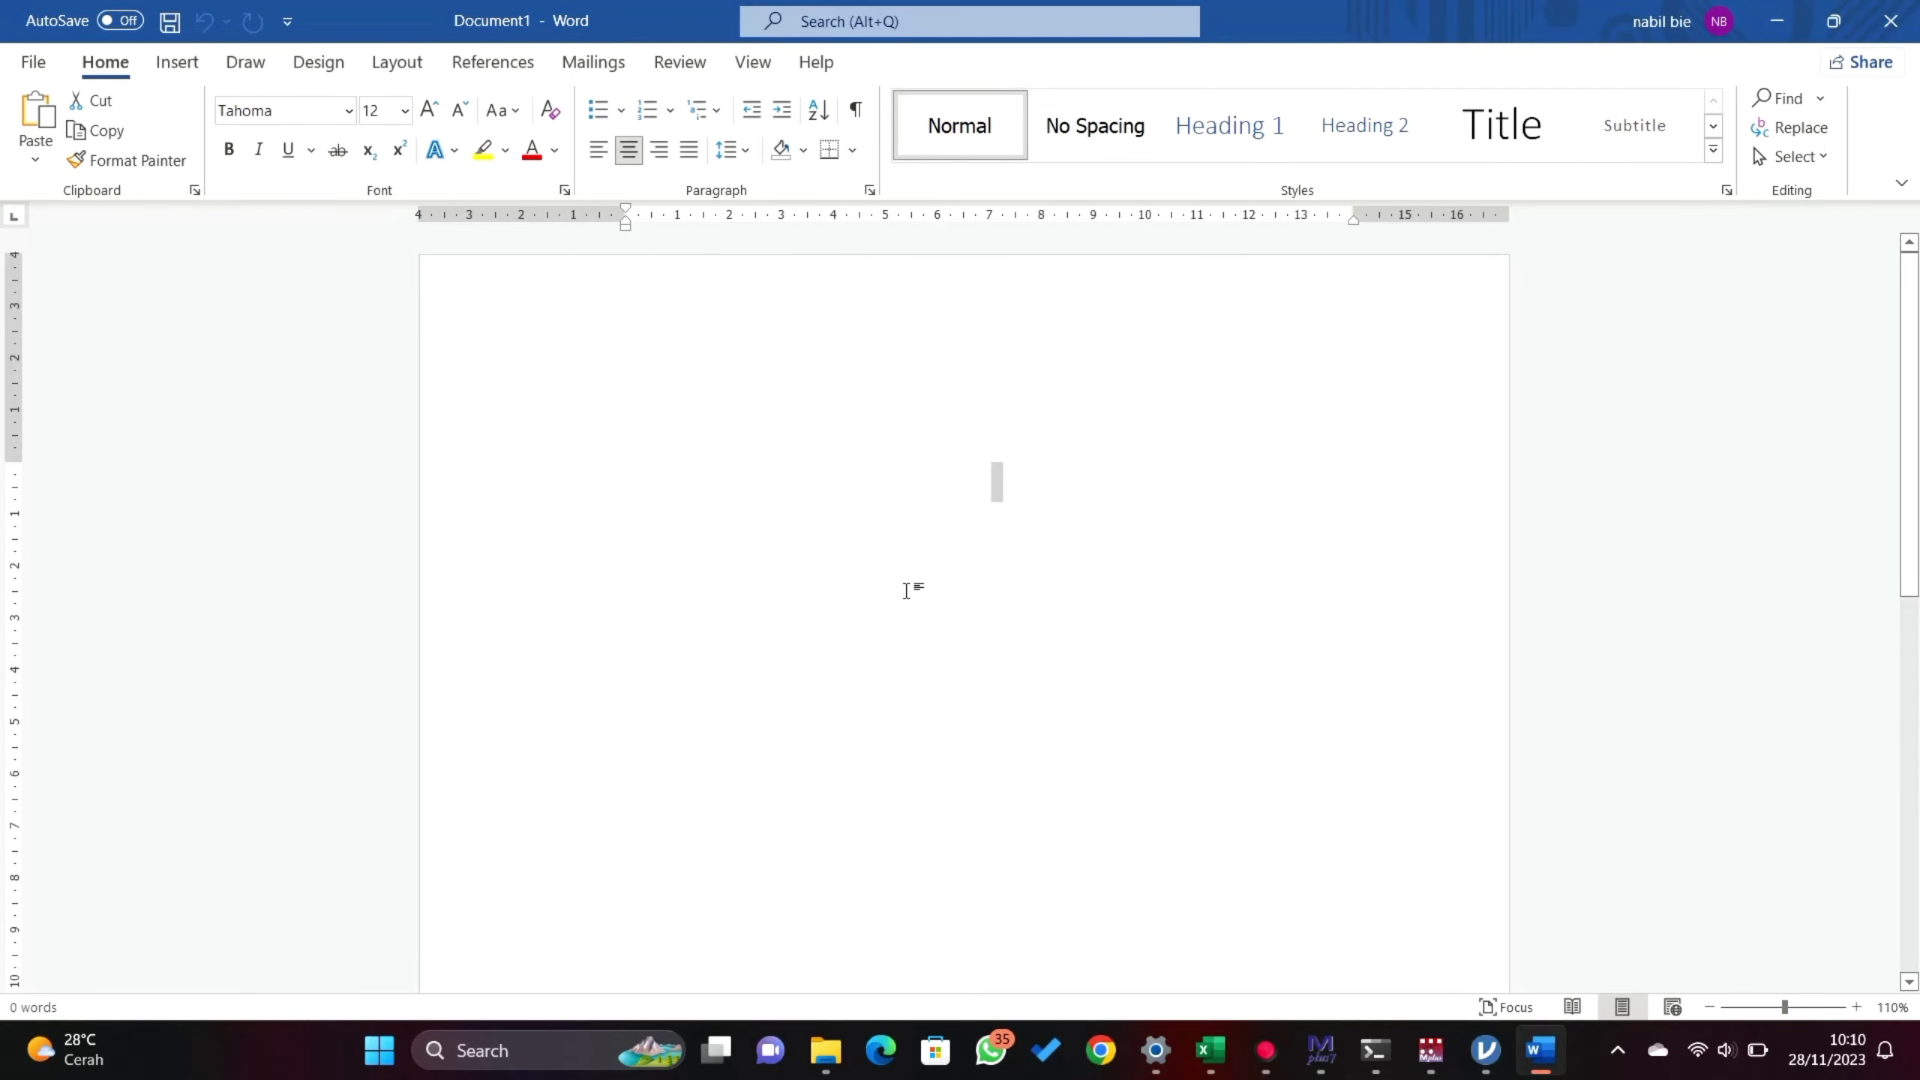
key("ctrl+v")
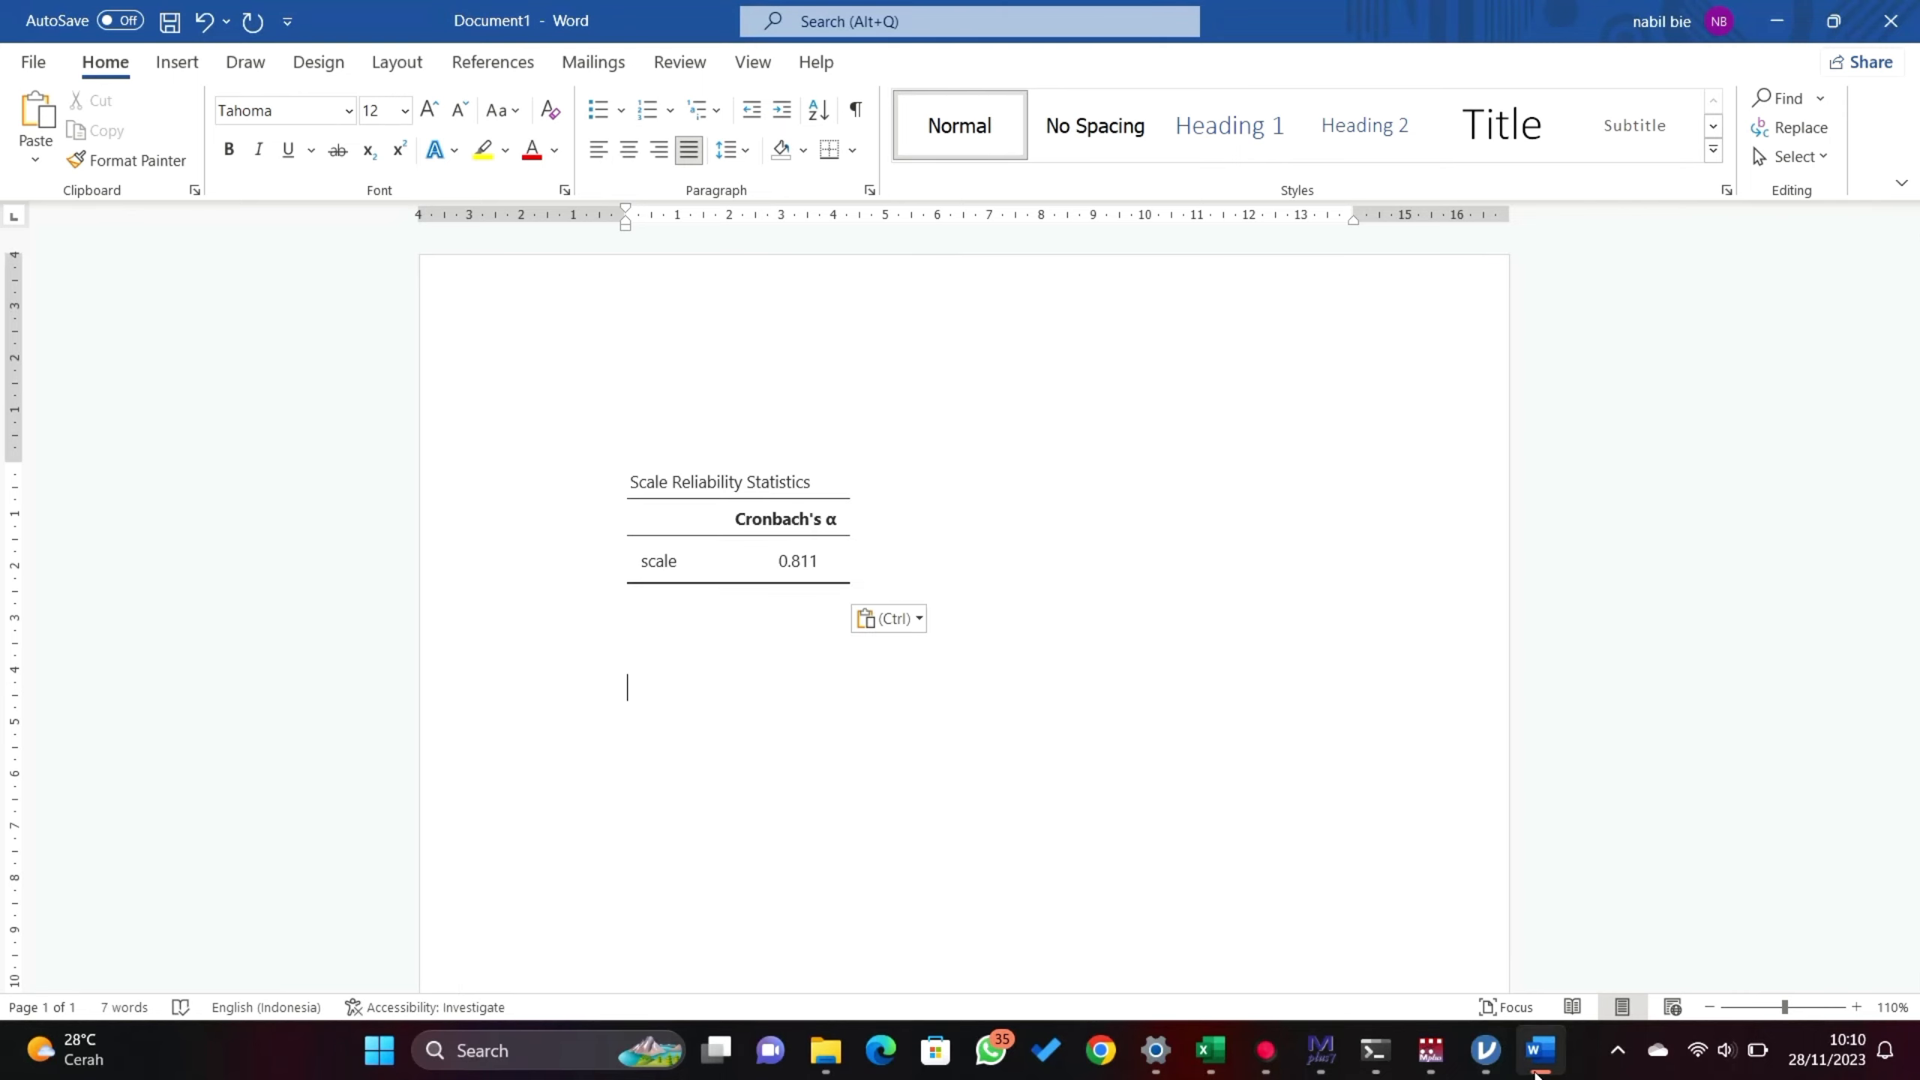
- Copy the AMR Item Reliability Statistics table from jamovi and paste it below the scale table in the Word document
mouse_move(1500, 1066)
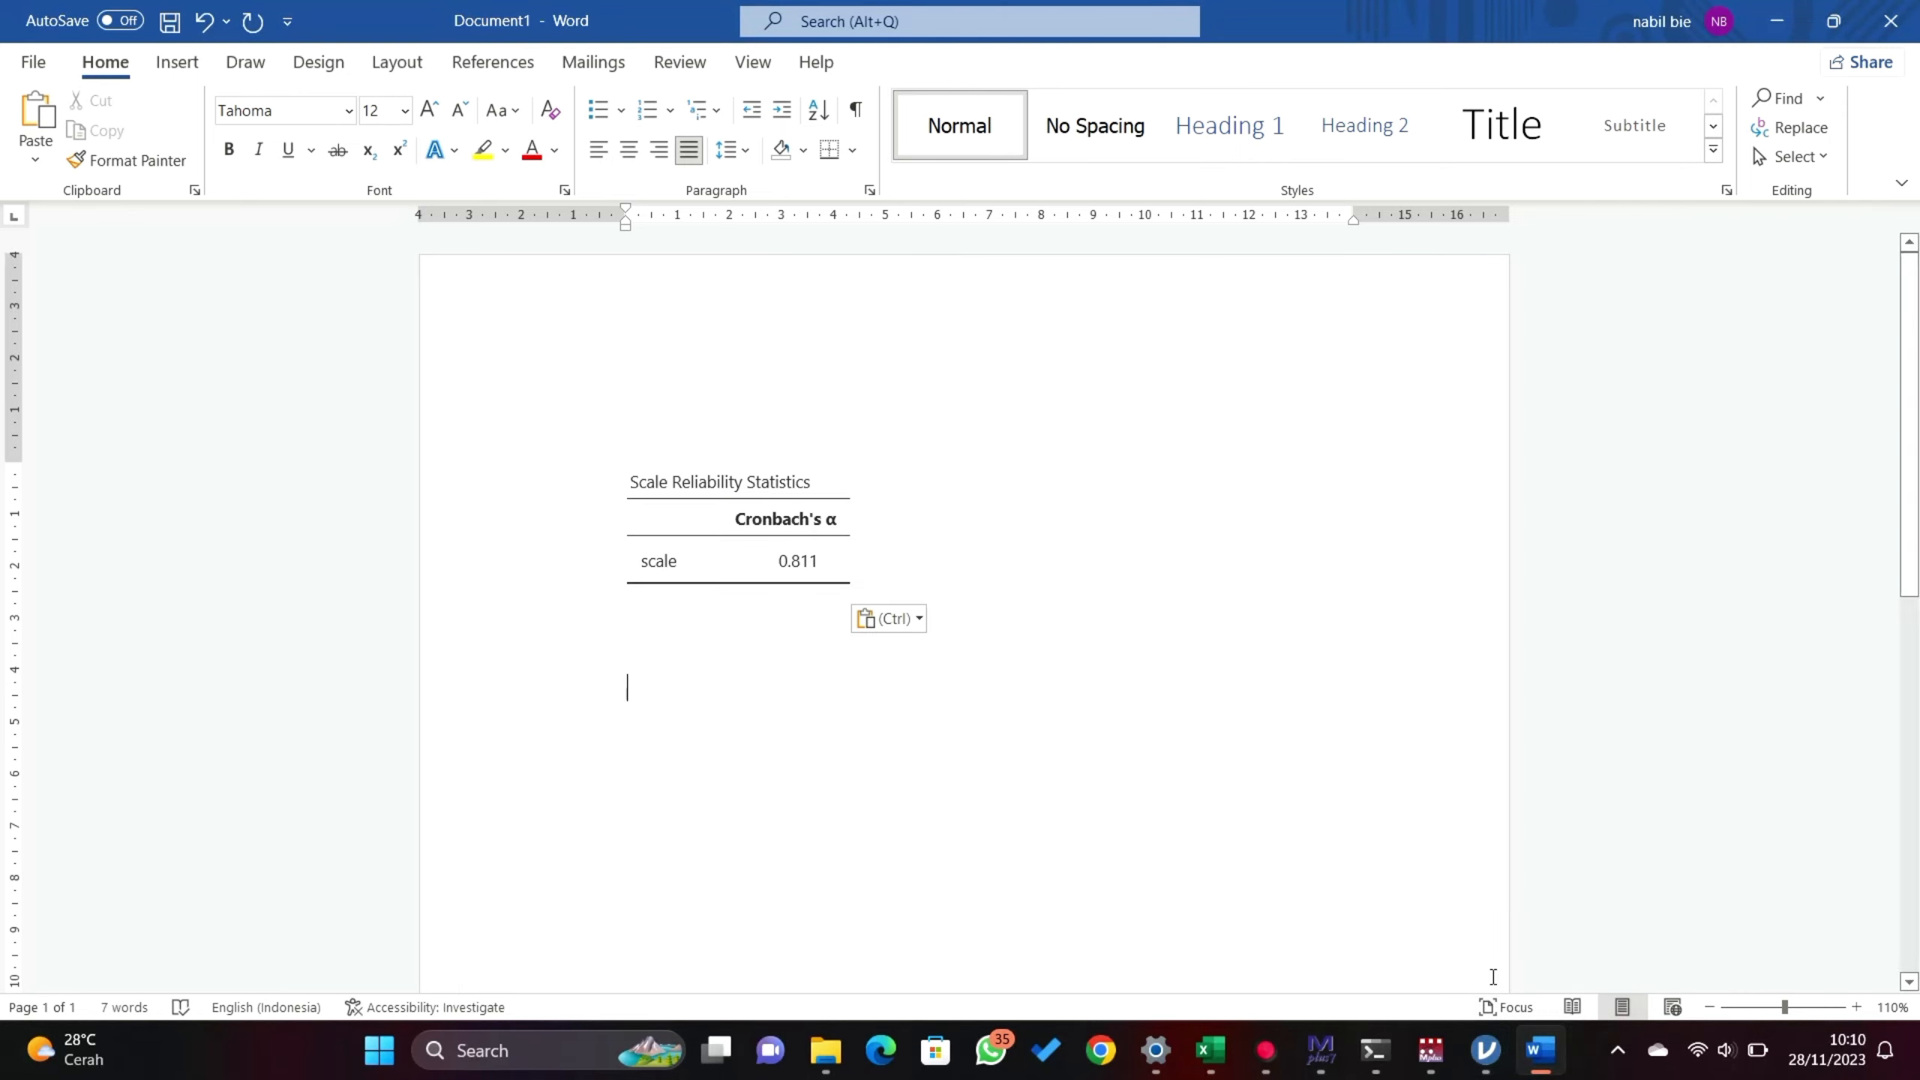
left_click(1483, 955)
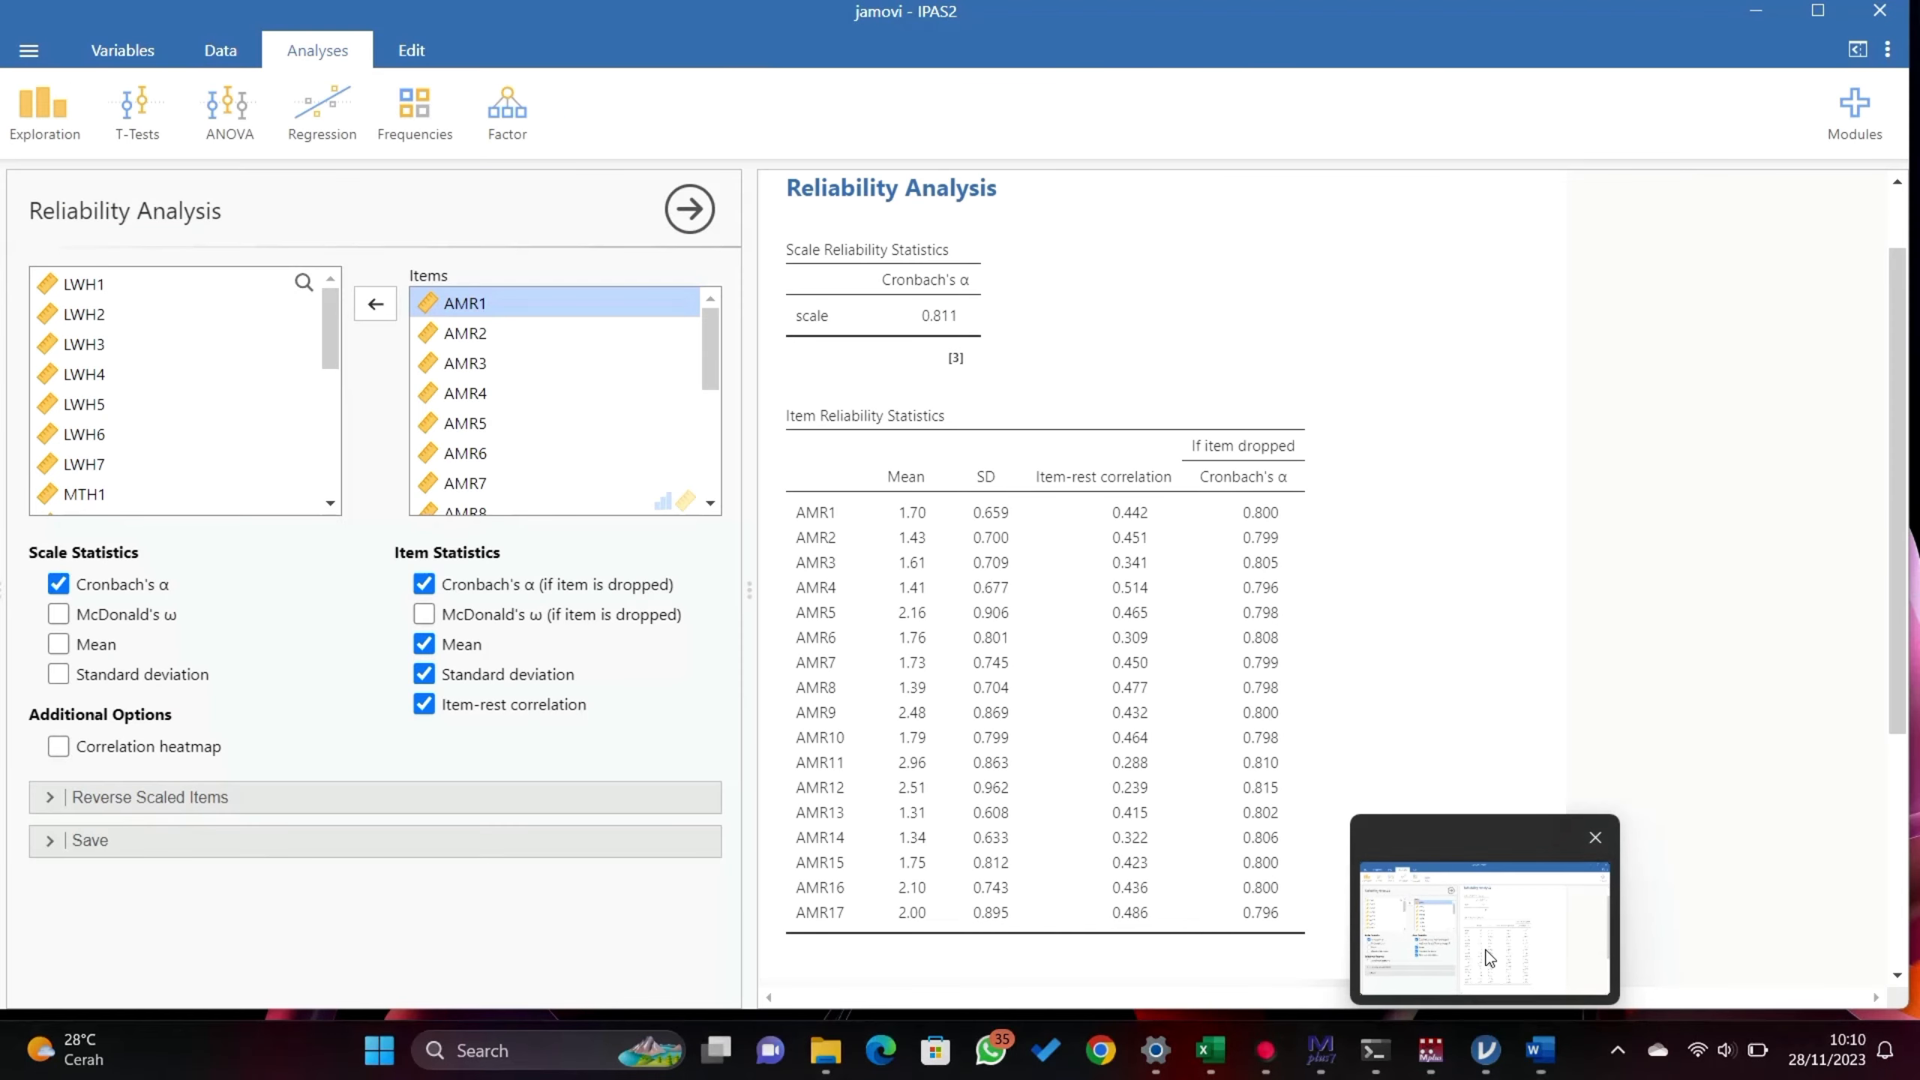
right_click(1172, 714)
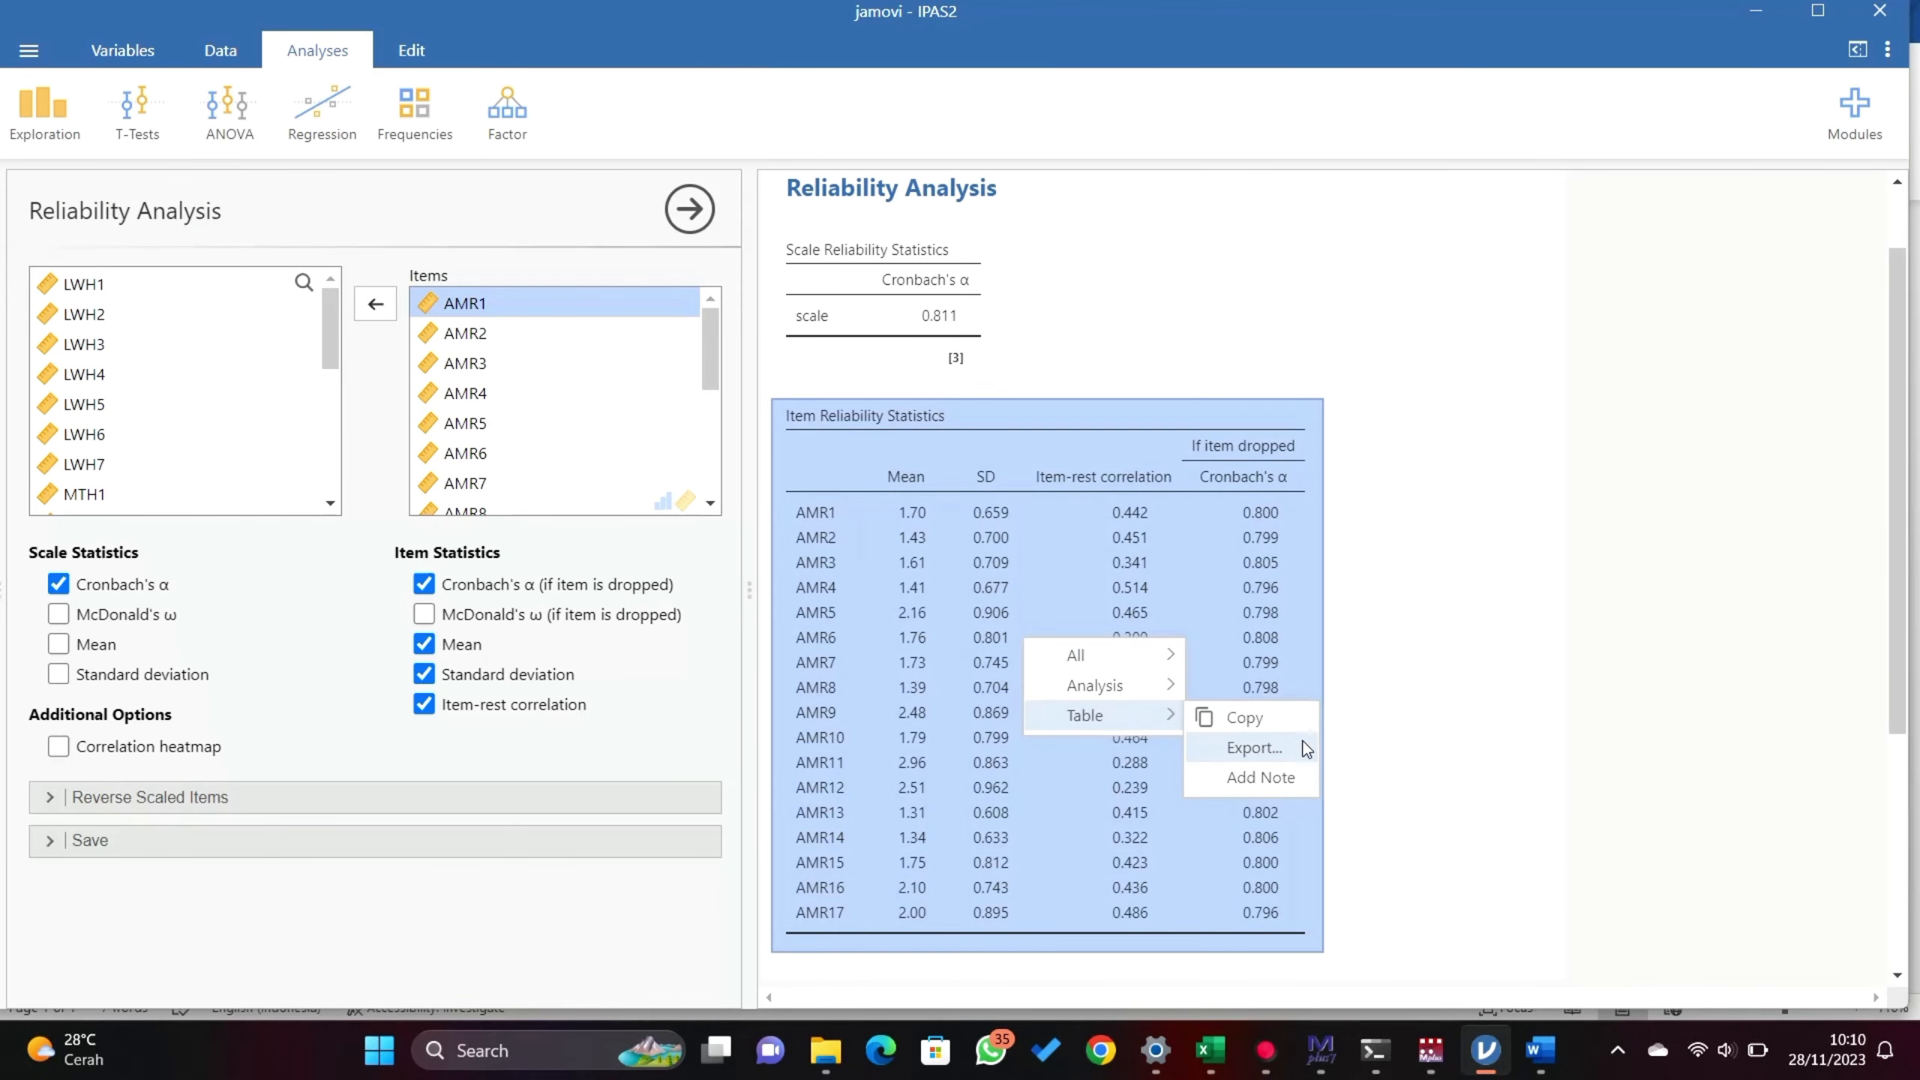
left_click(1294, 722)
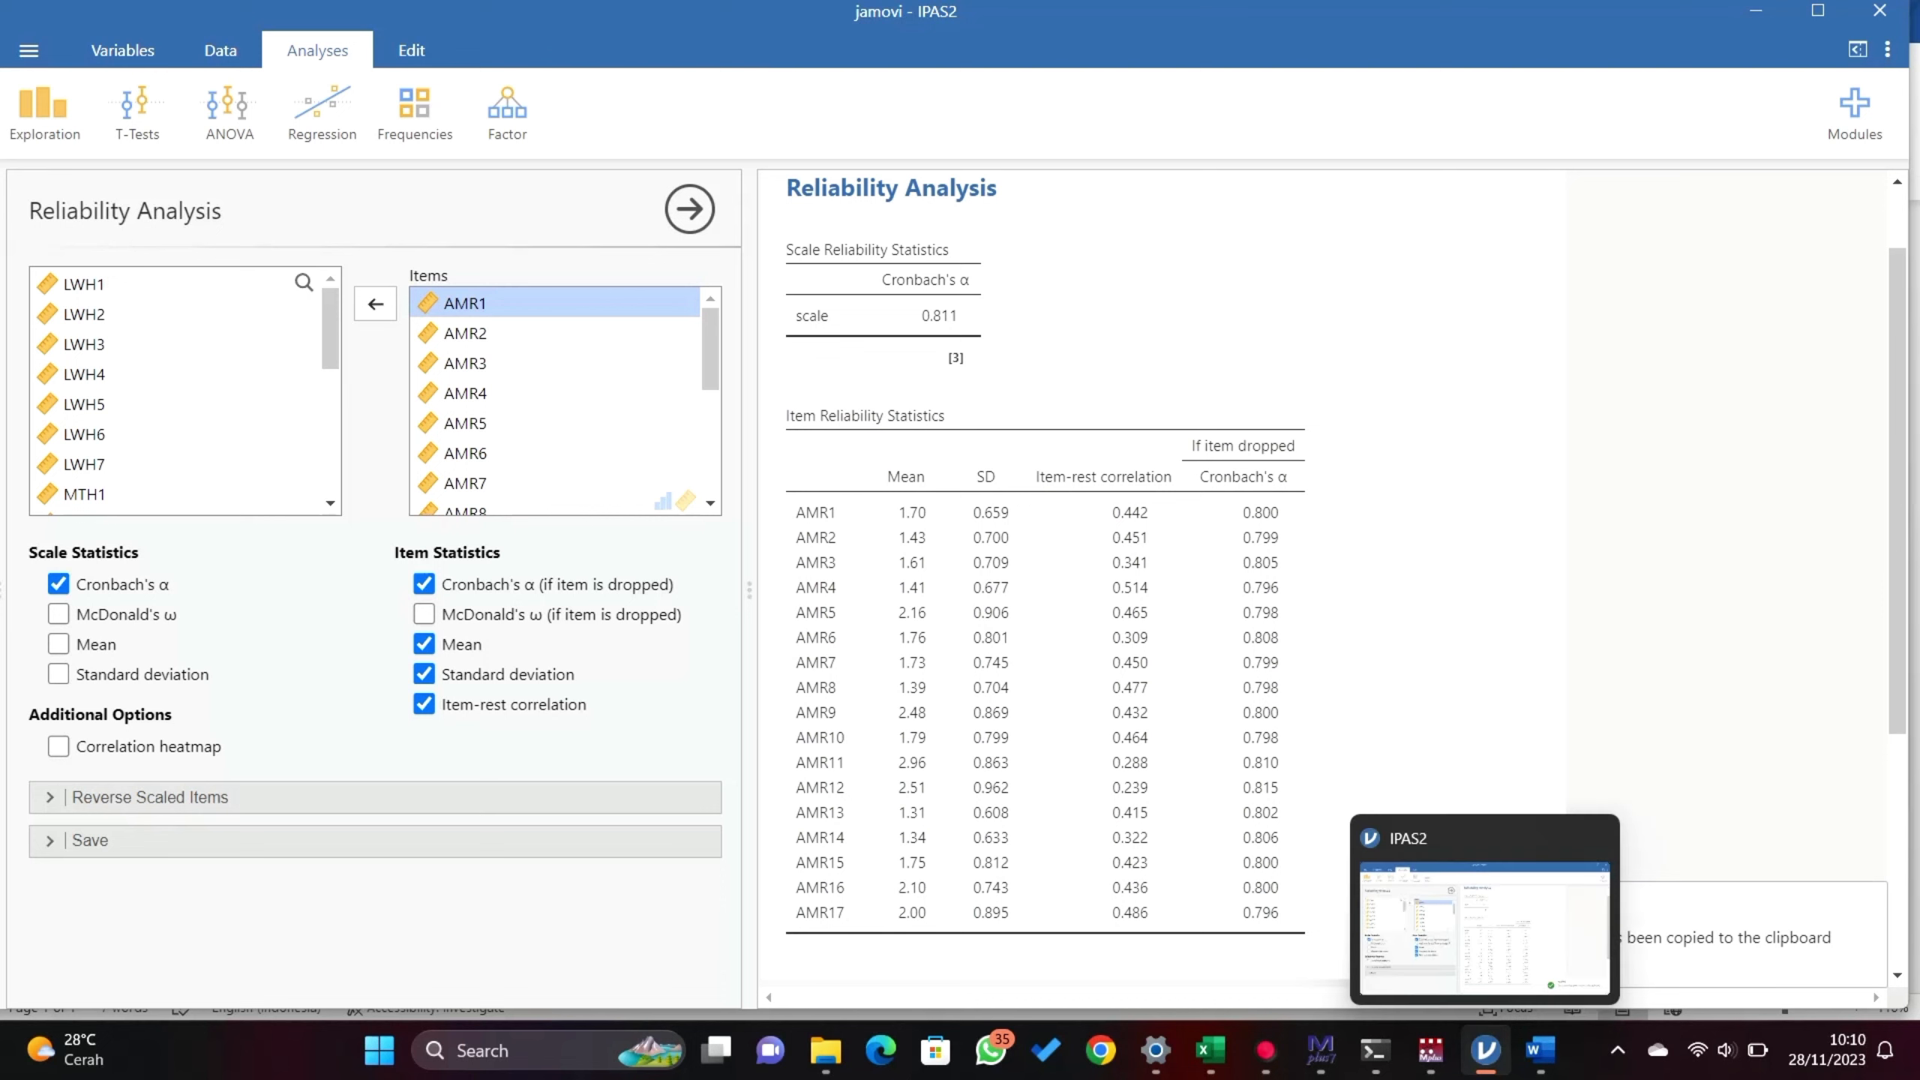
mouse_move(1540, 1050)
left_click(1521, 970)
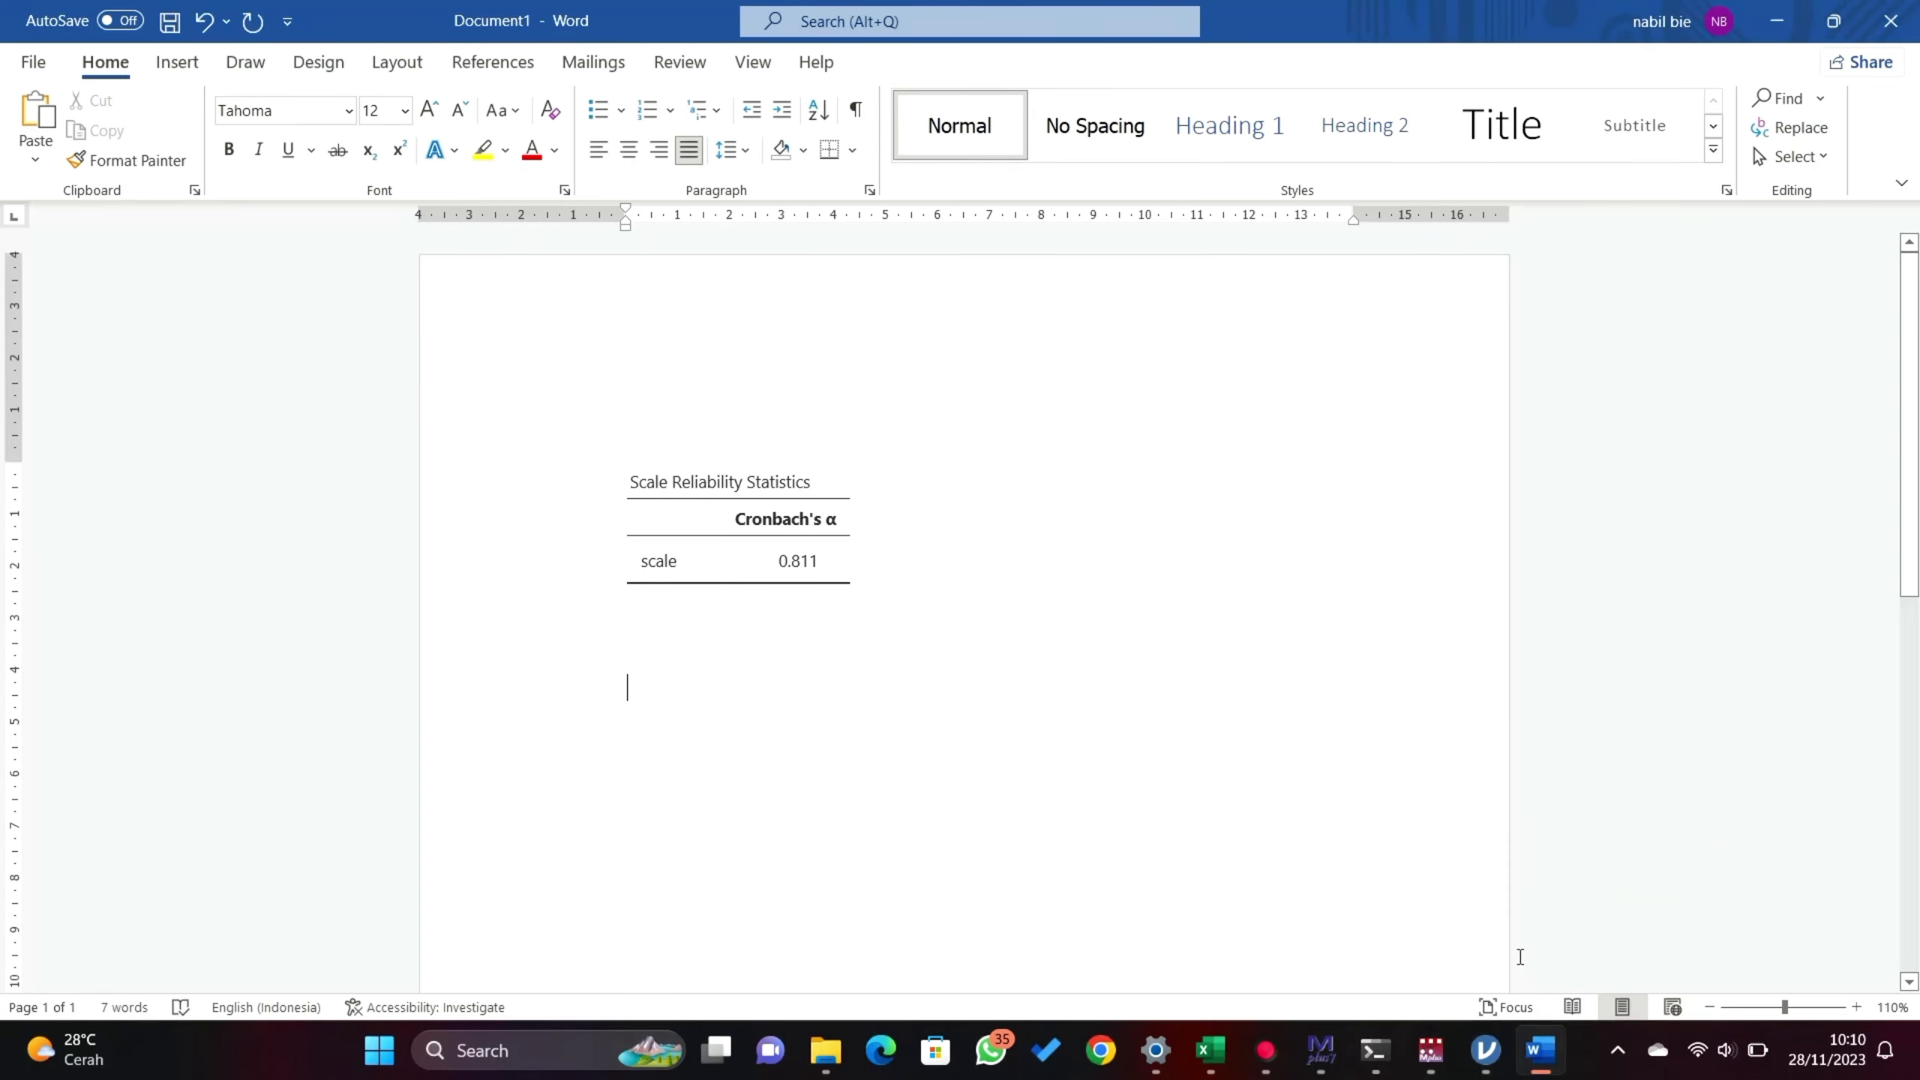
key("ctrl+v")
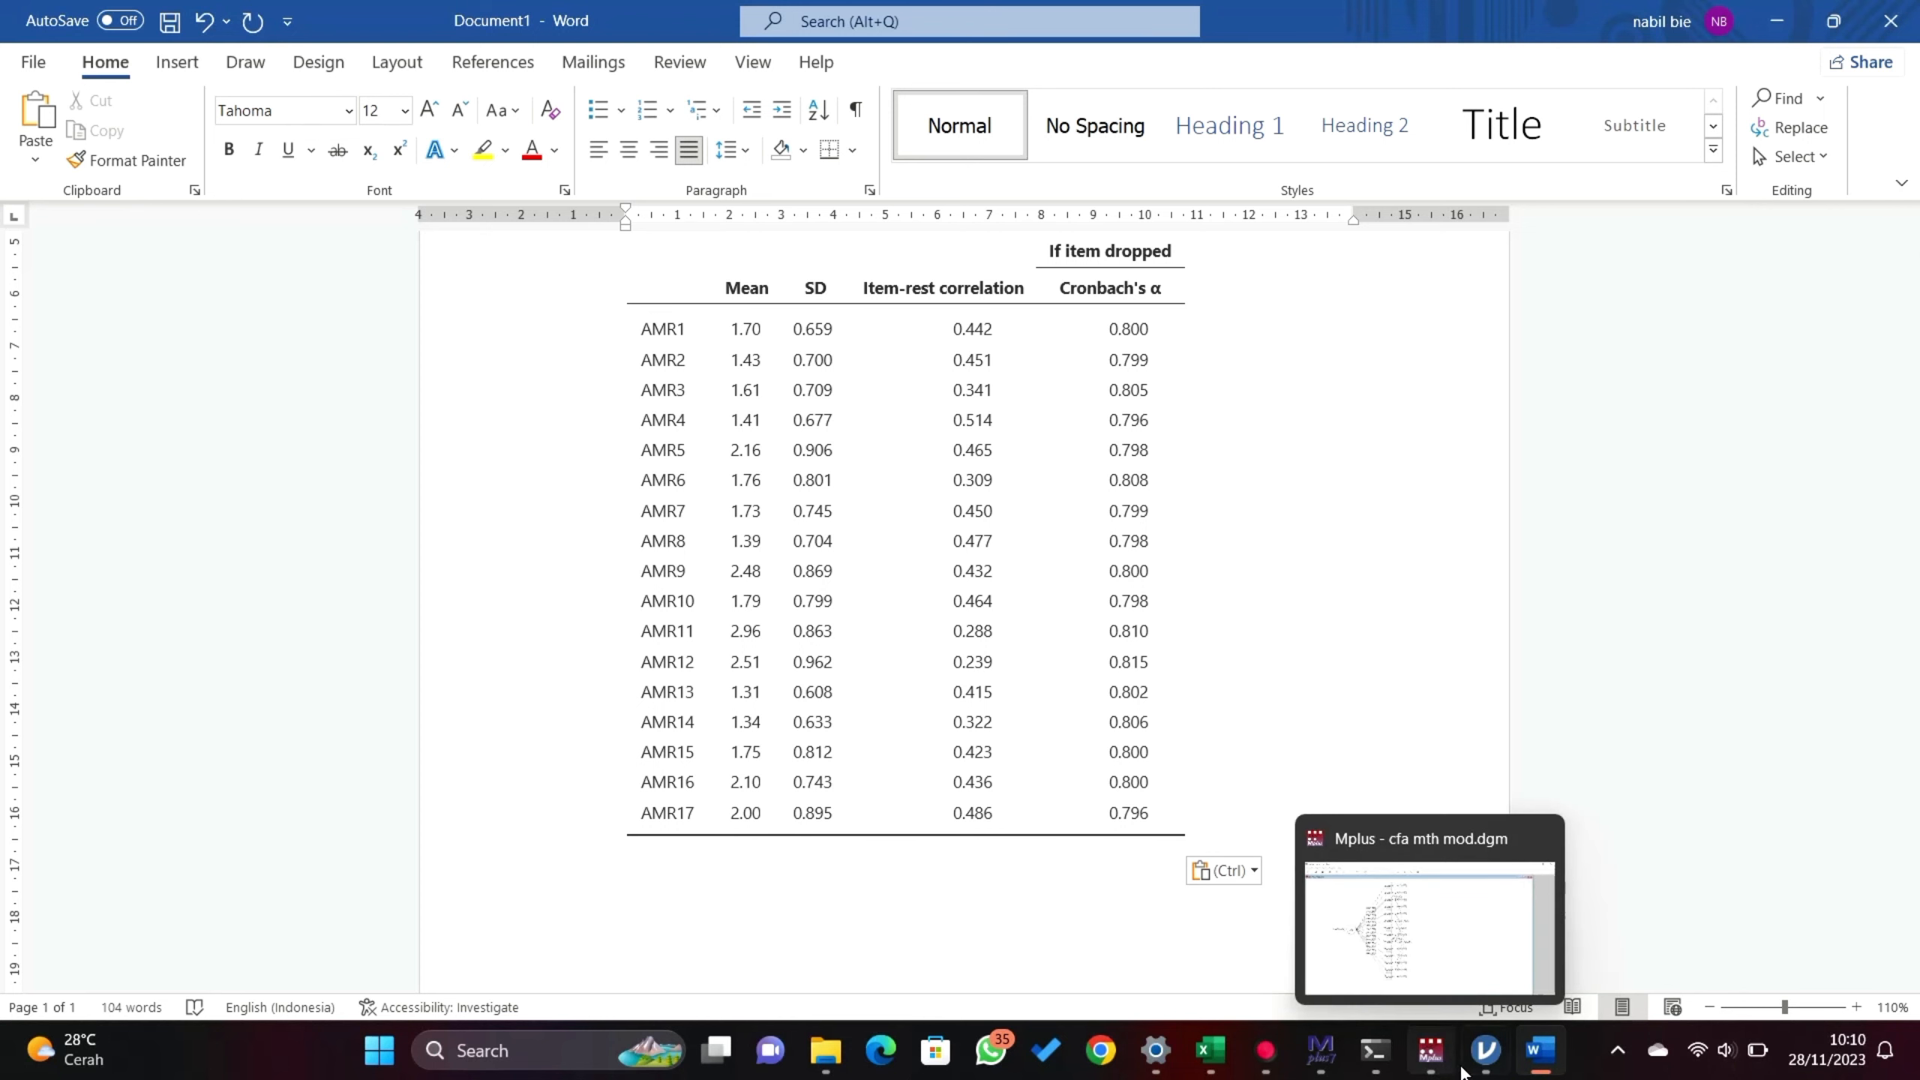
- Switch to jamovi and remove AMR1 through AMR17 from the Reliability Analysis items
left_click(1485, 1050)
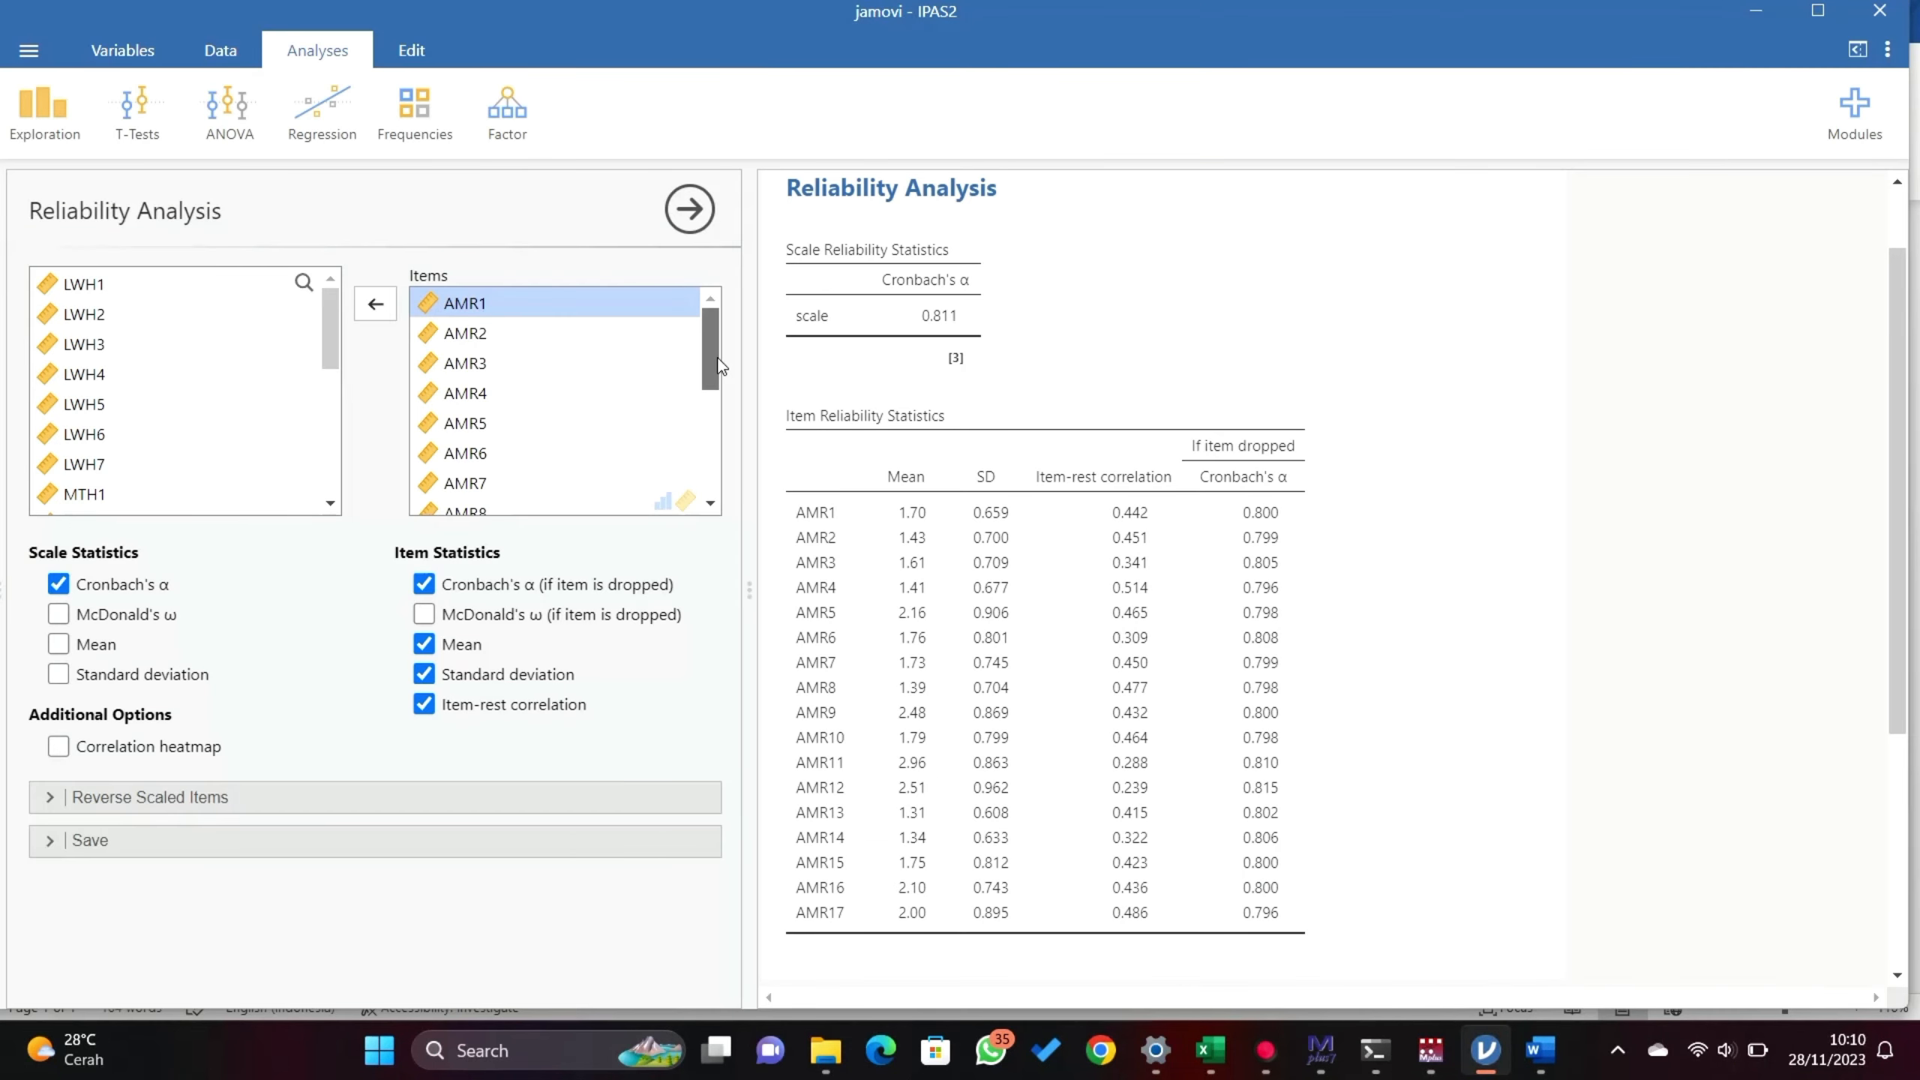
left_click_drag(710, 351, 715, 441)
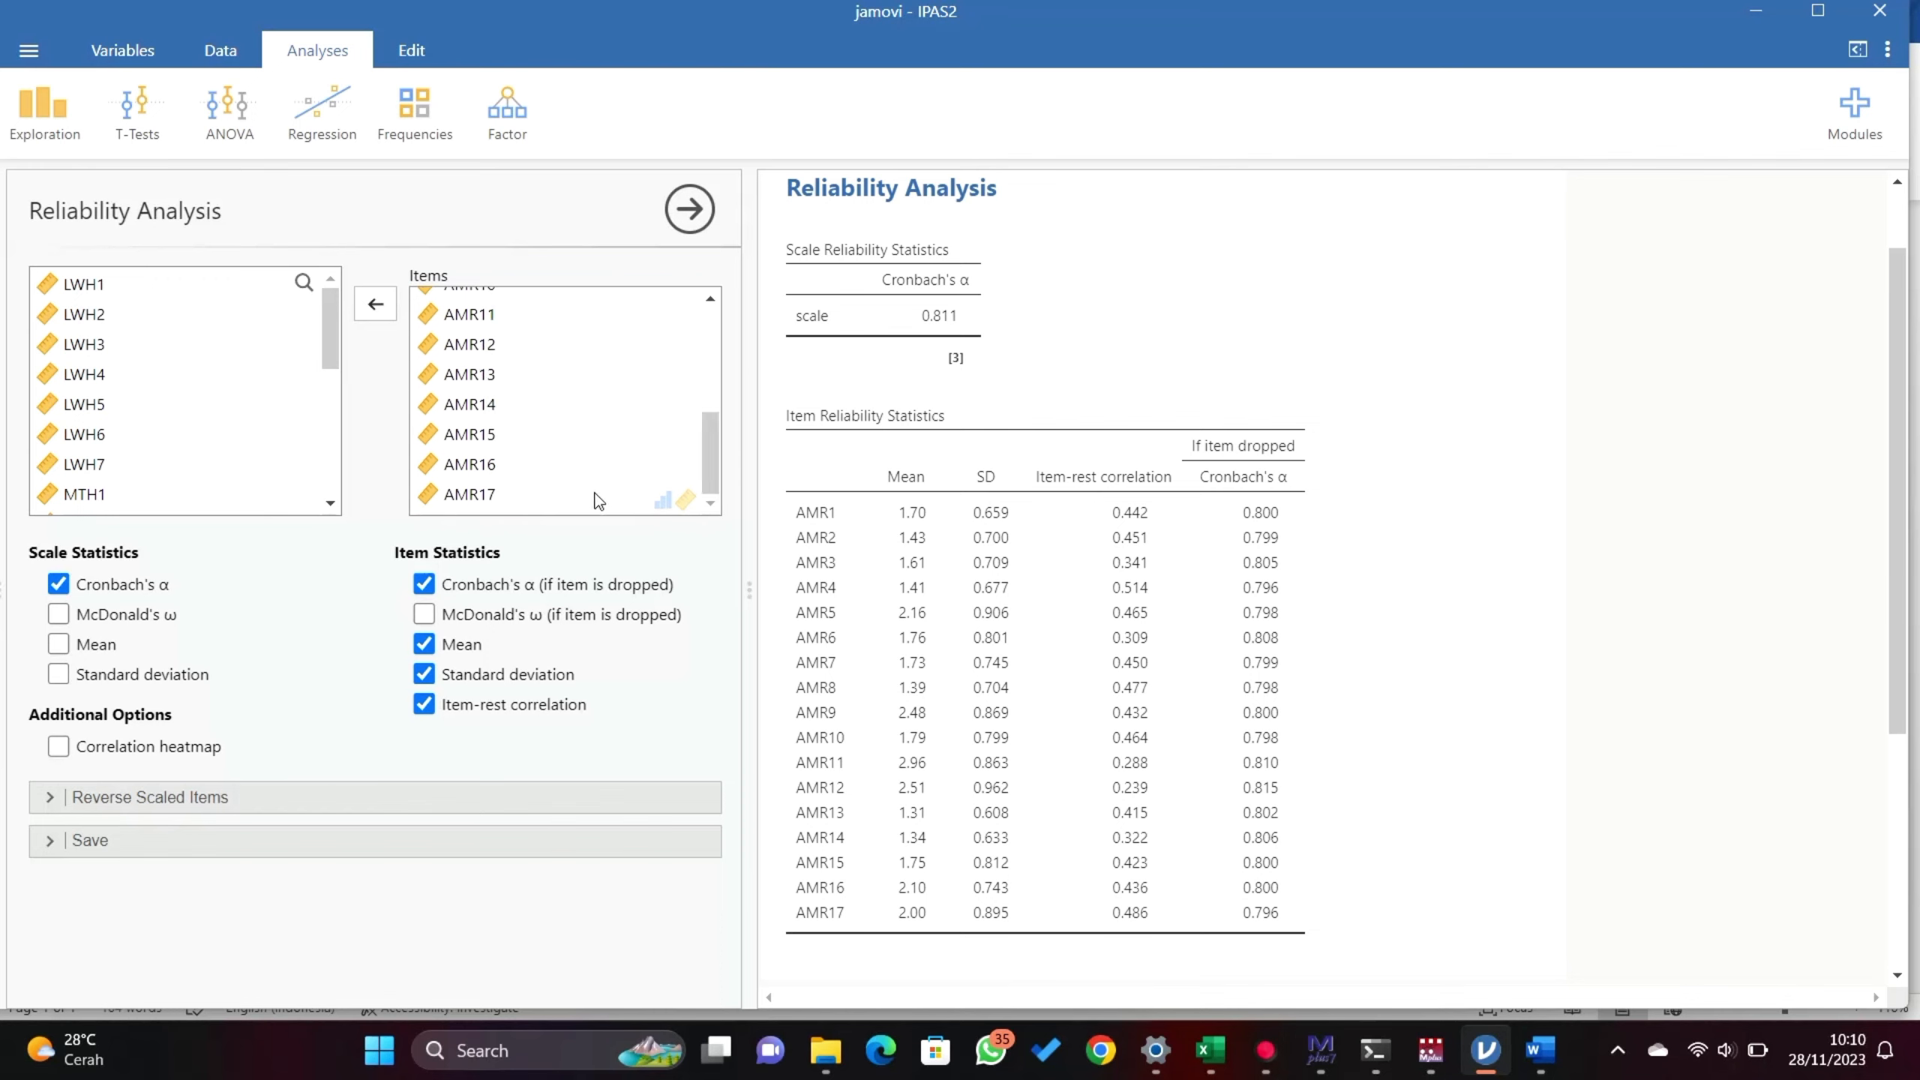
left_click(564, 492)
key("ctrl+a")
left_click(378, 304)
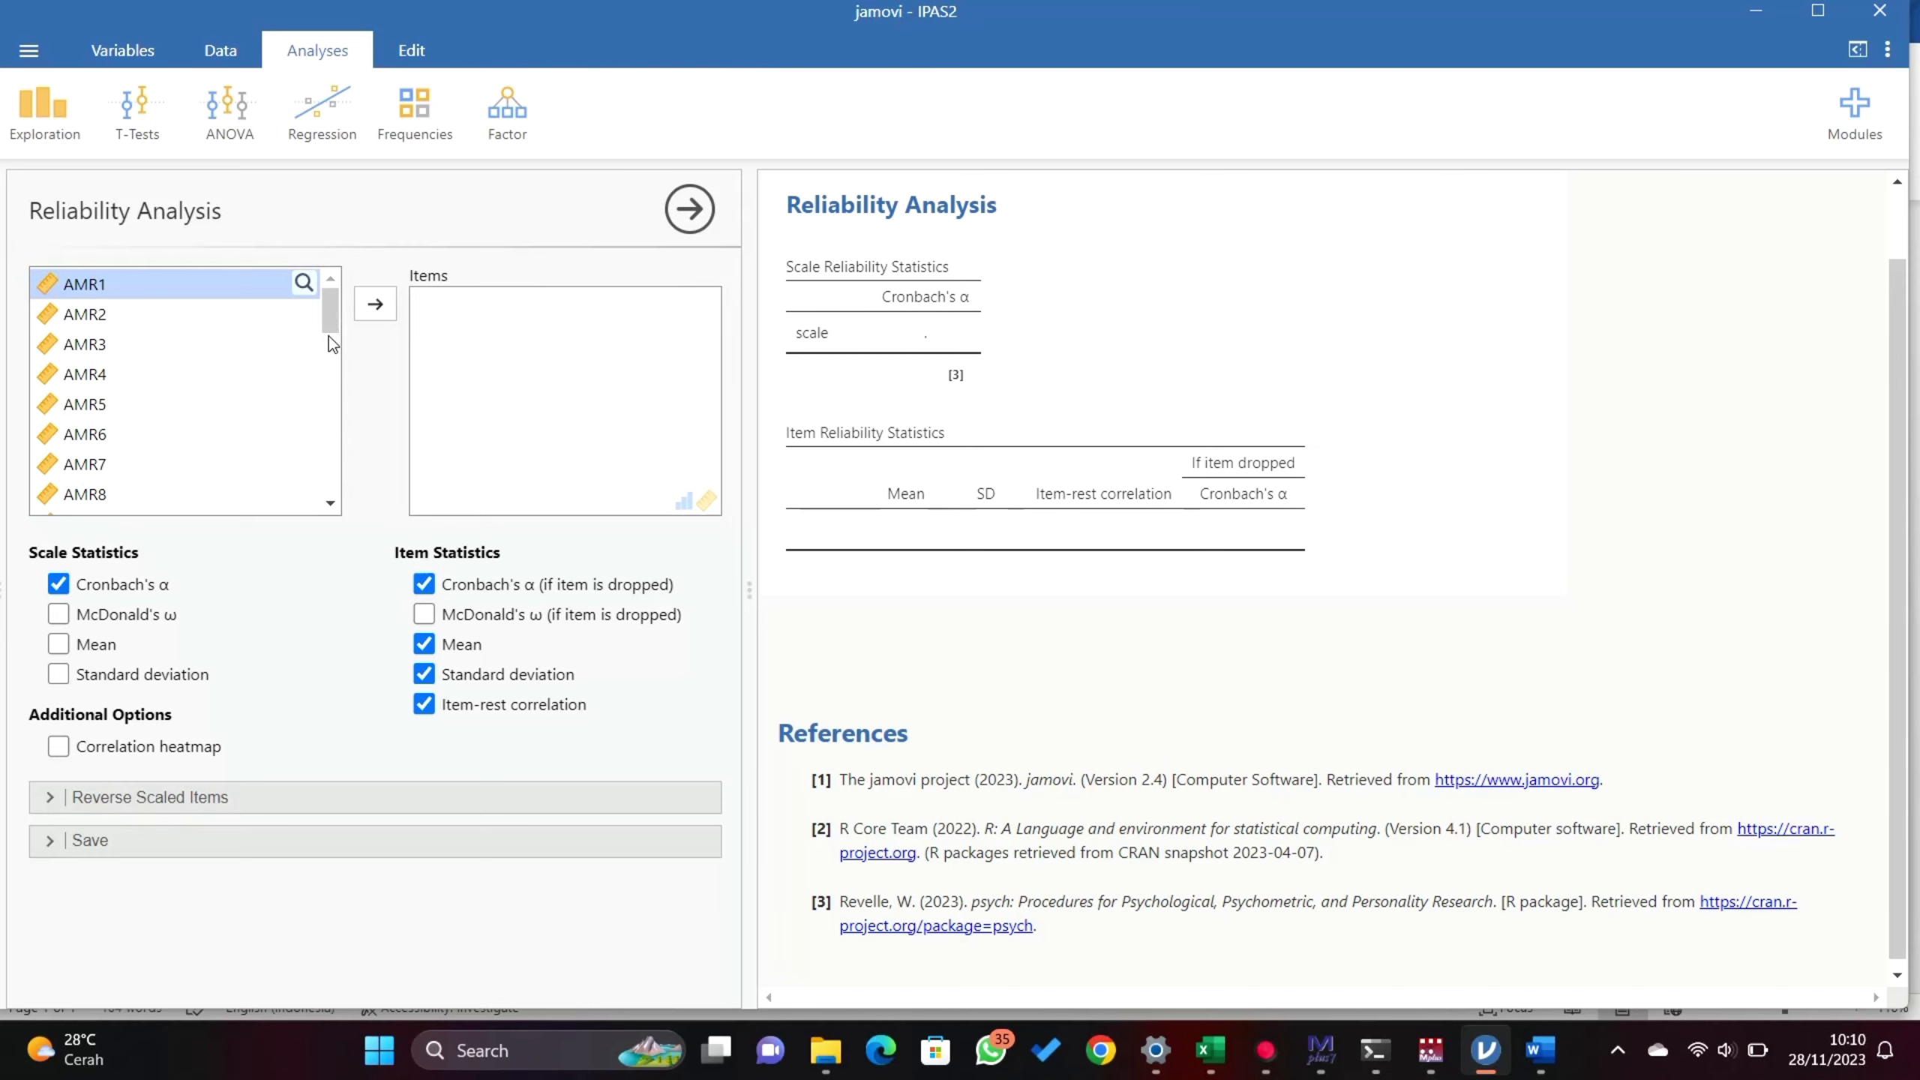
- Add LWH1 through LWH7 as the items of the Reliability Analysis
left_click_drag(329, 331, 321, 401)
left_click(217, 342)
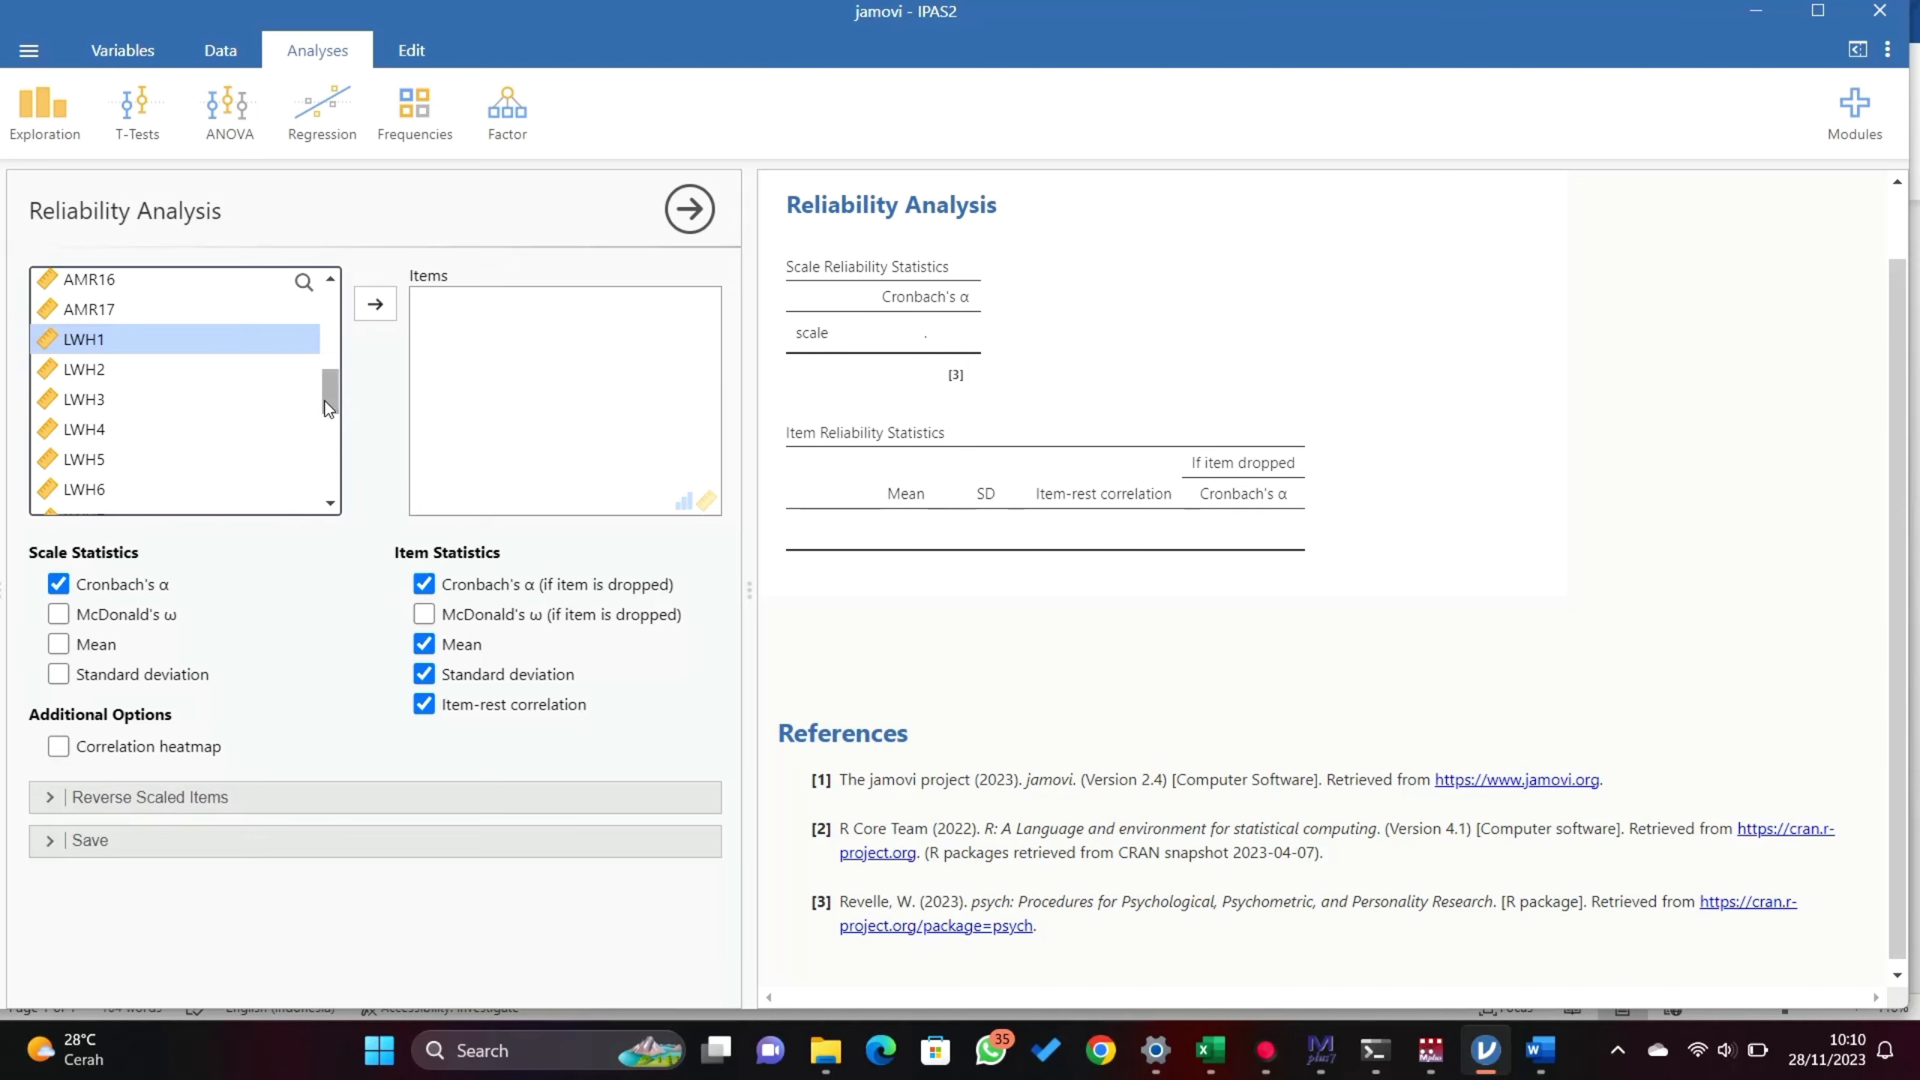
left_click_drag(325, 402, 327, 419)
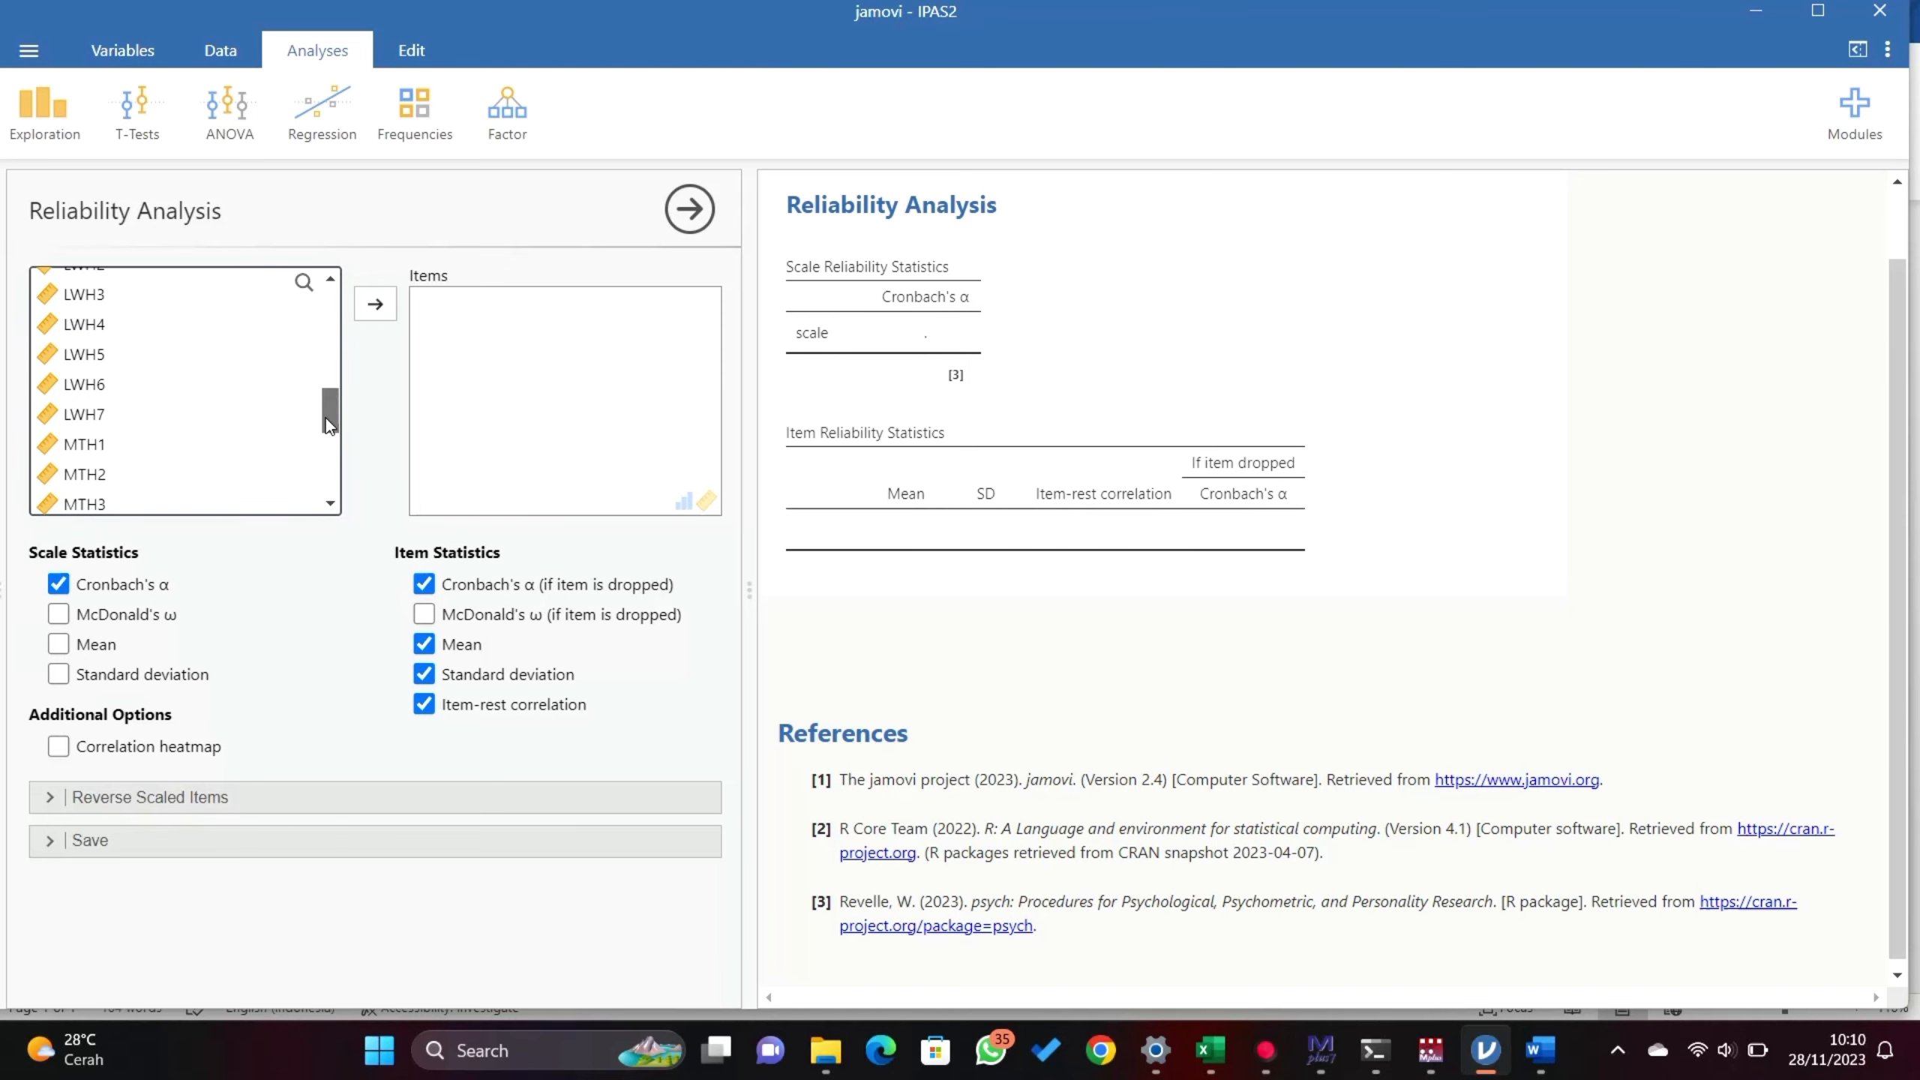
left_click(223, 423, "shift")
left_click(375, 303)
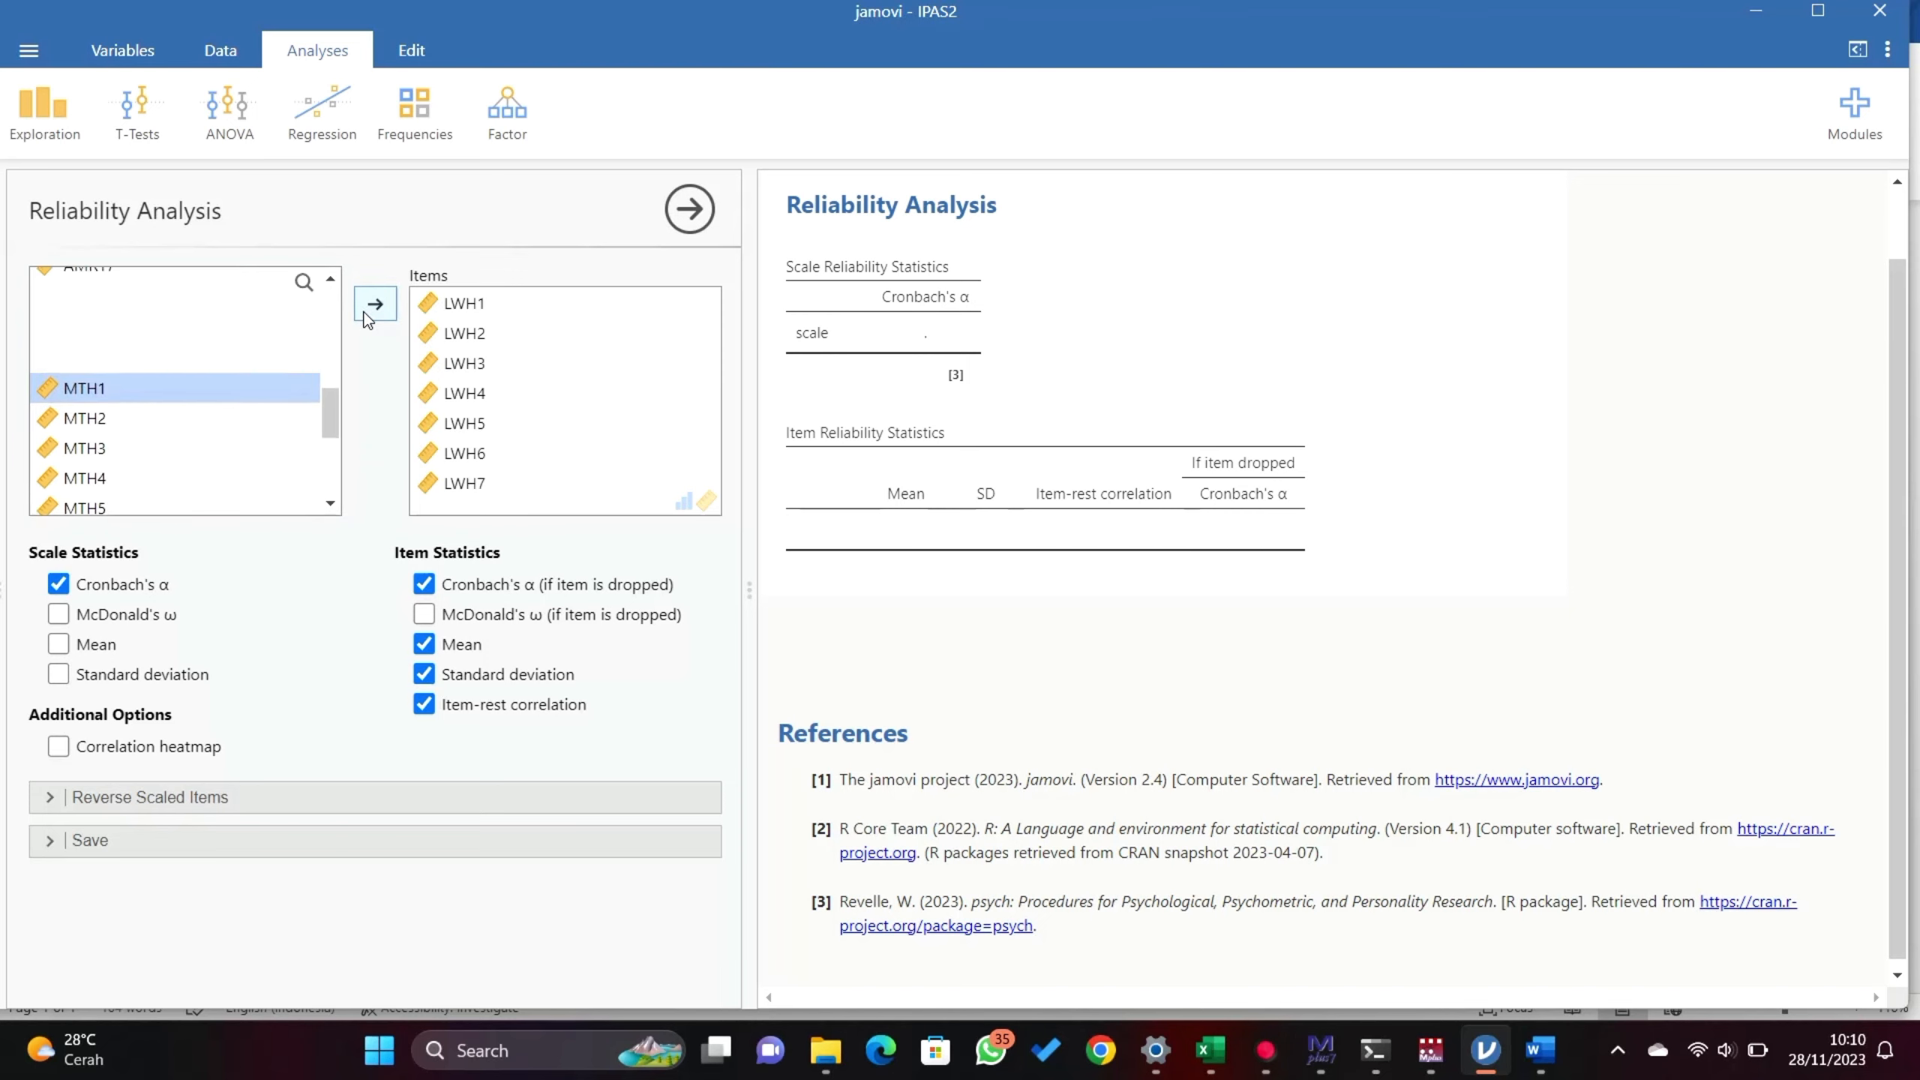
- Copy the LWH Scale Reliability Statistics table and paste it below the AMR item table in the Word document
right_click(857, 343)
left_click(907, 357)
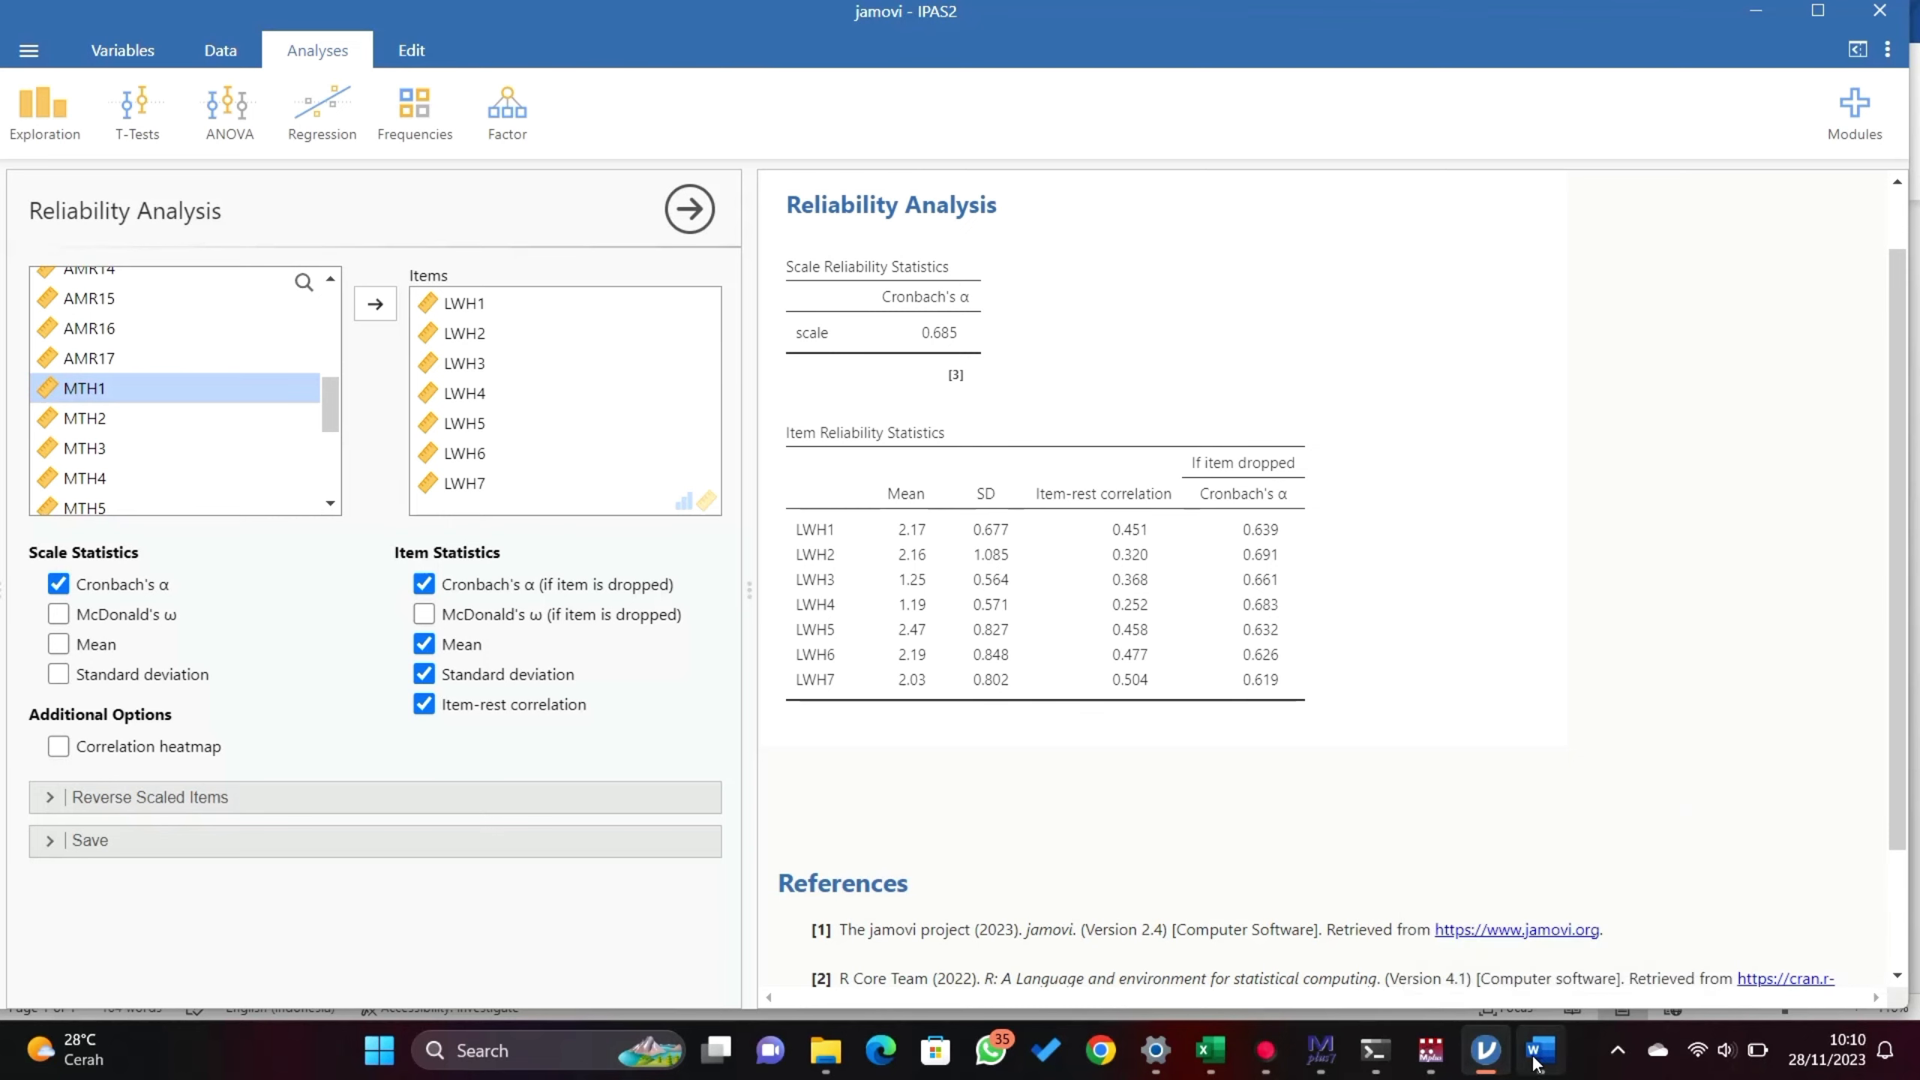
mouse_move(1519, 1058)
left_click(1522, 950)
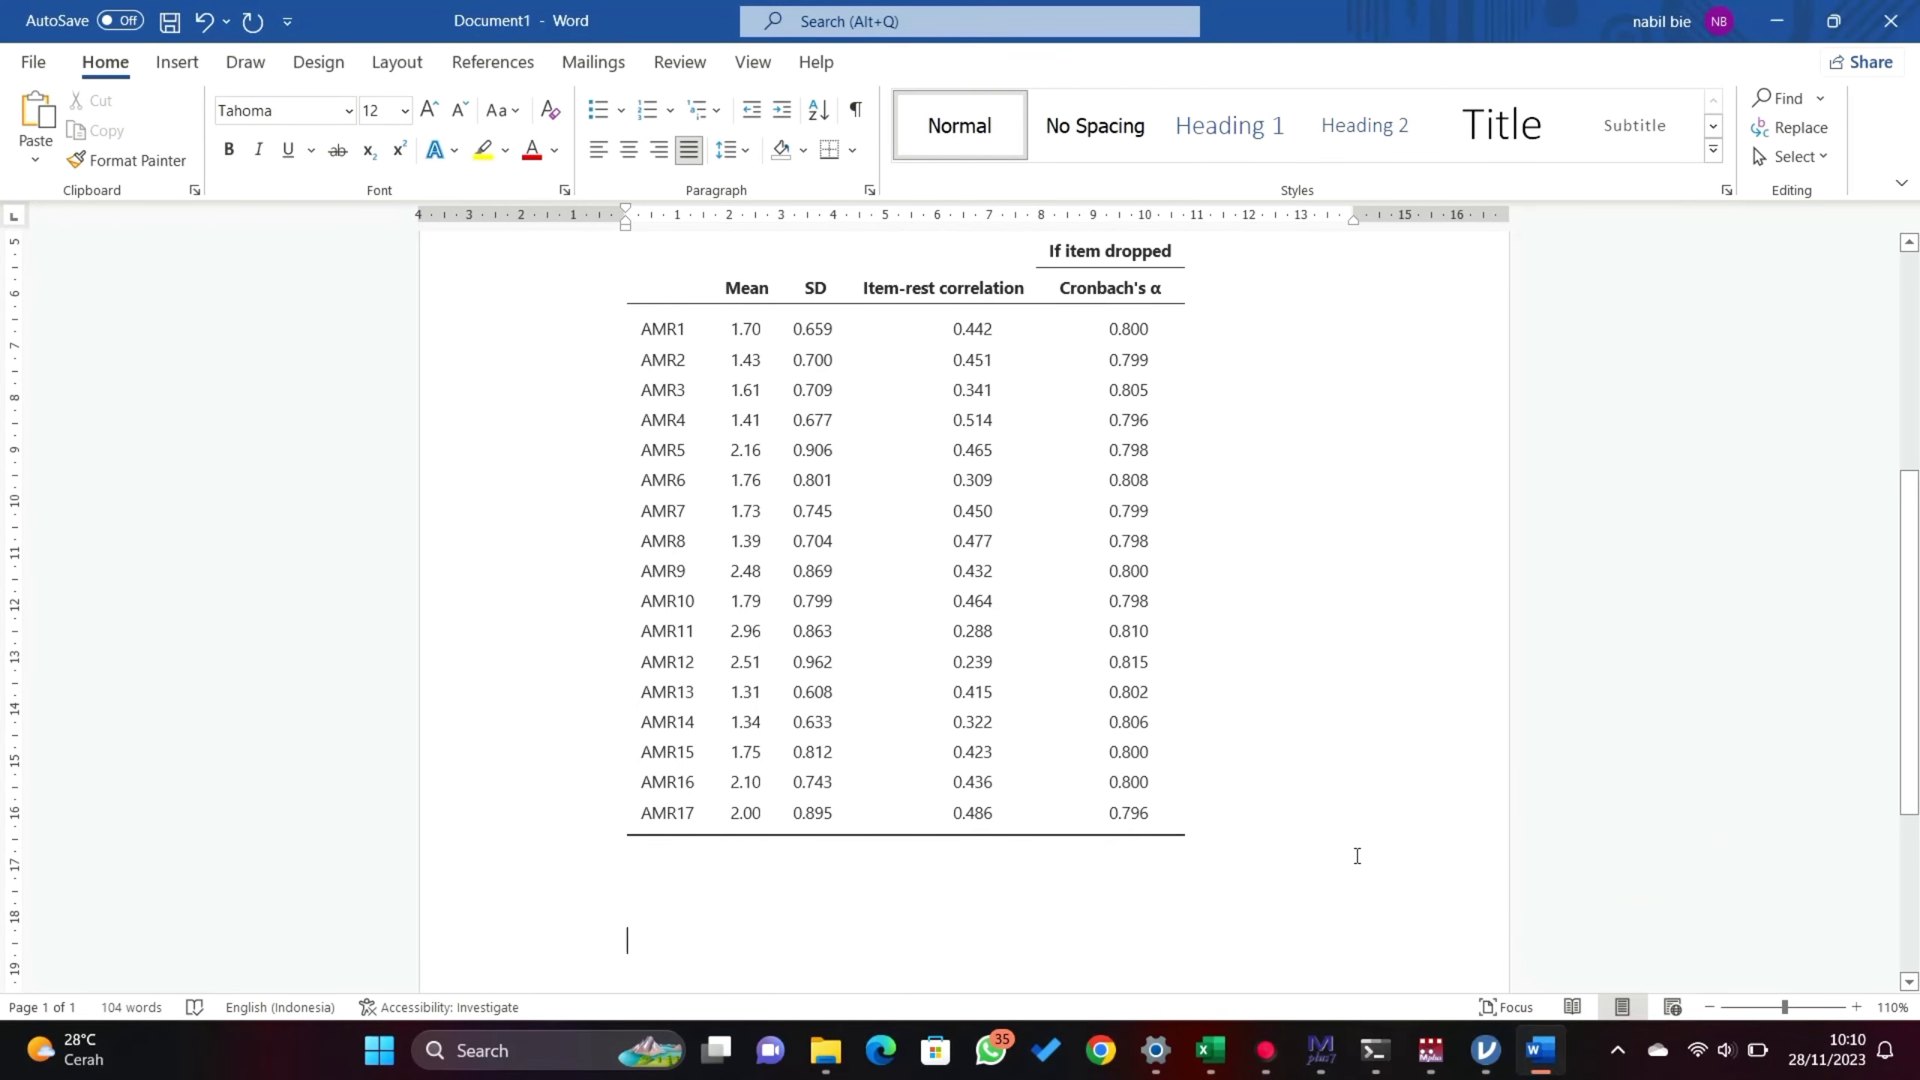
key("ctrl+v")
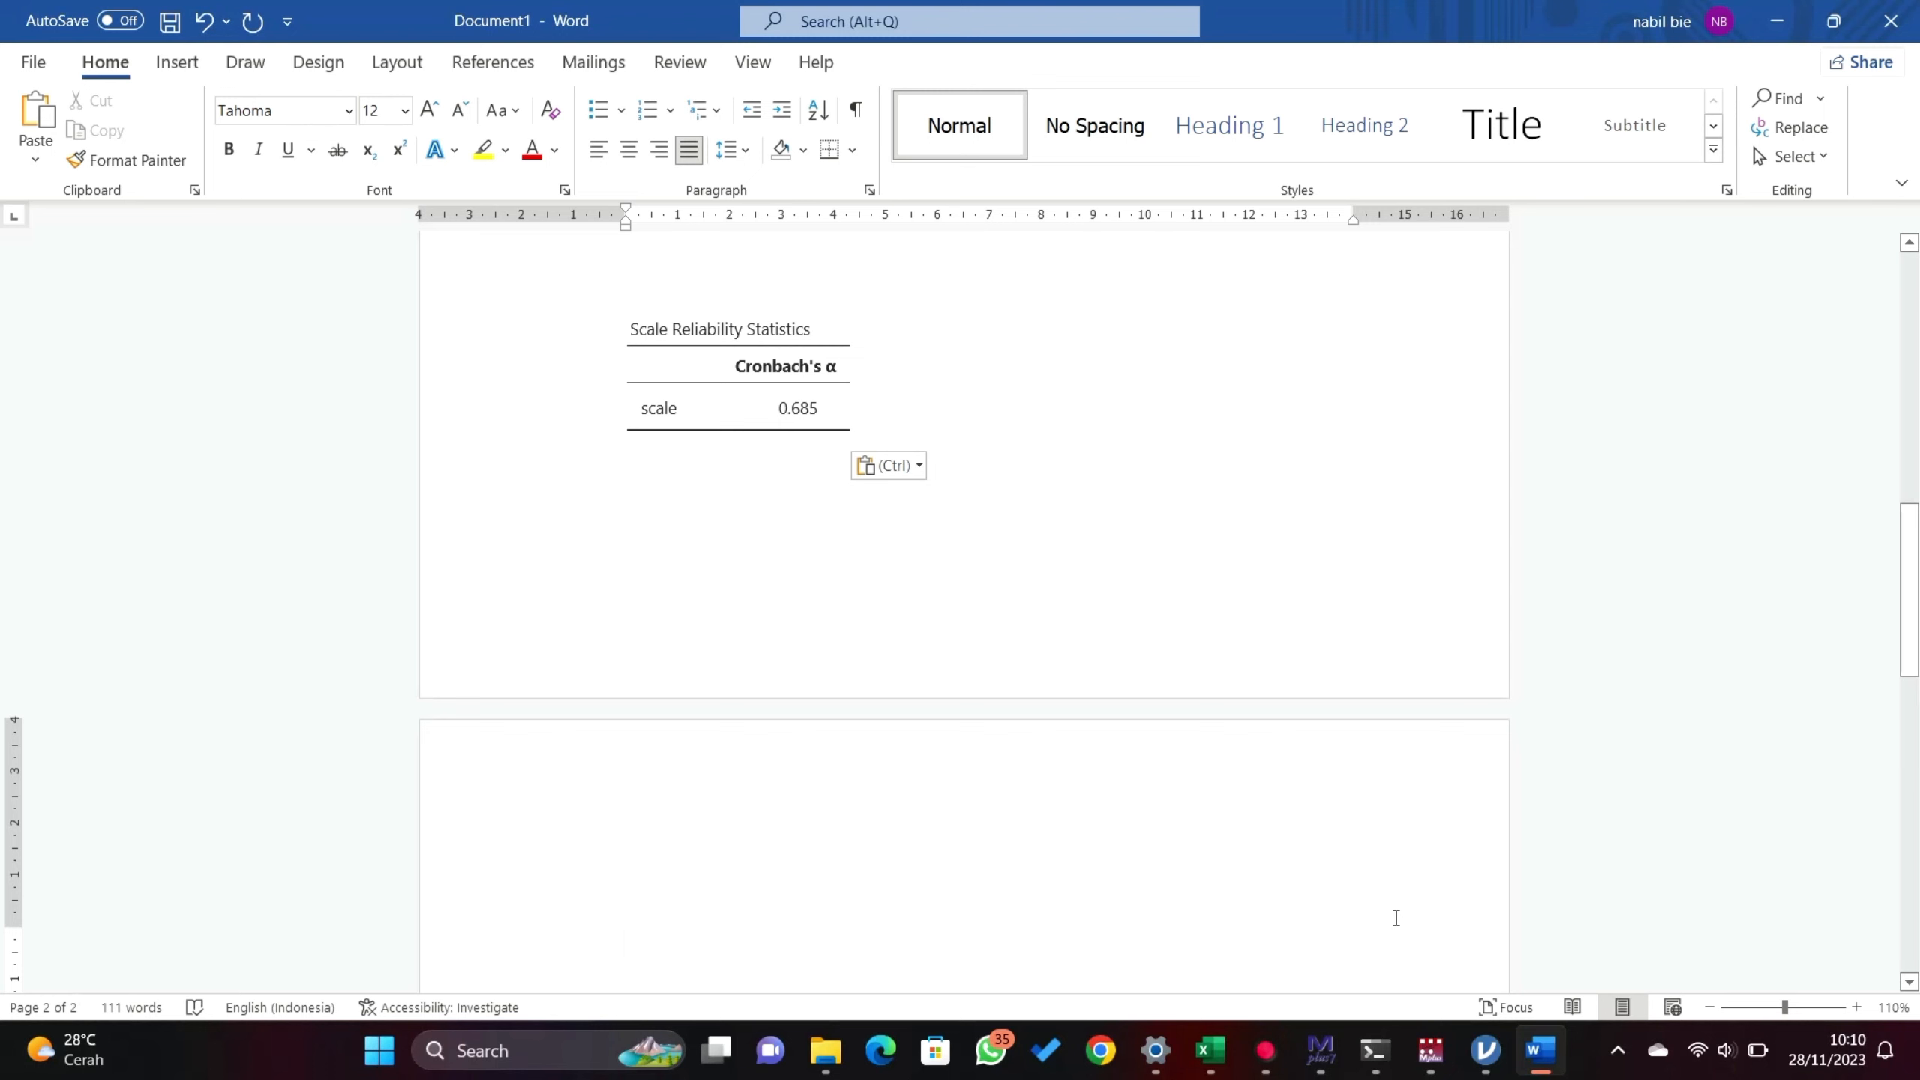
- Copy the LWH Item Reliability Statistics table from jamovi and paste it after the LWH scale table in Word
left_click(1484, 1049)
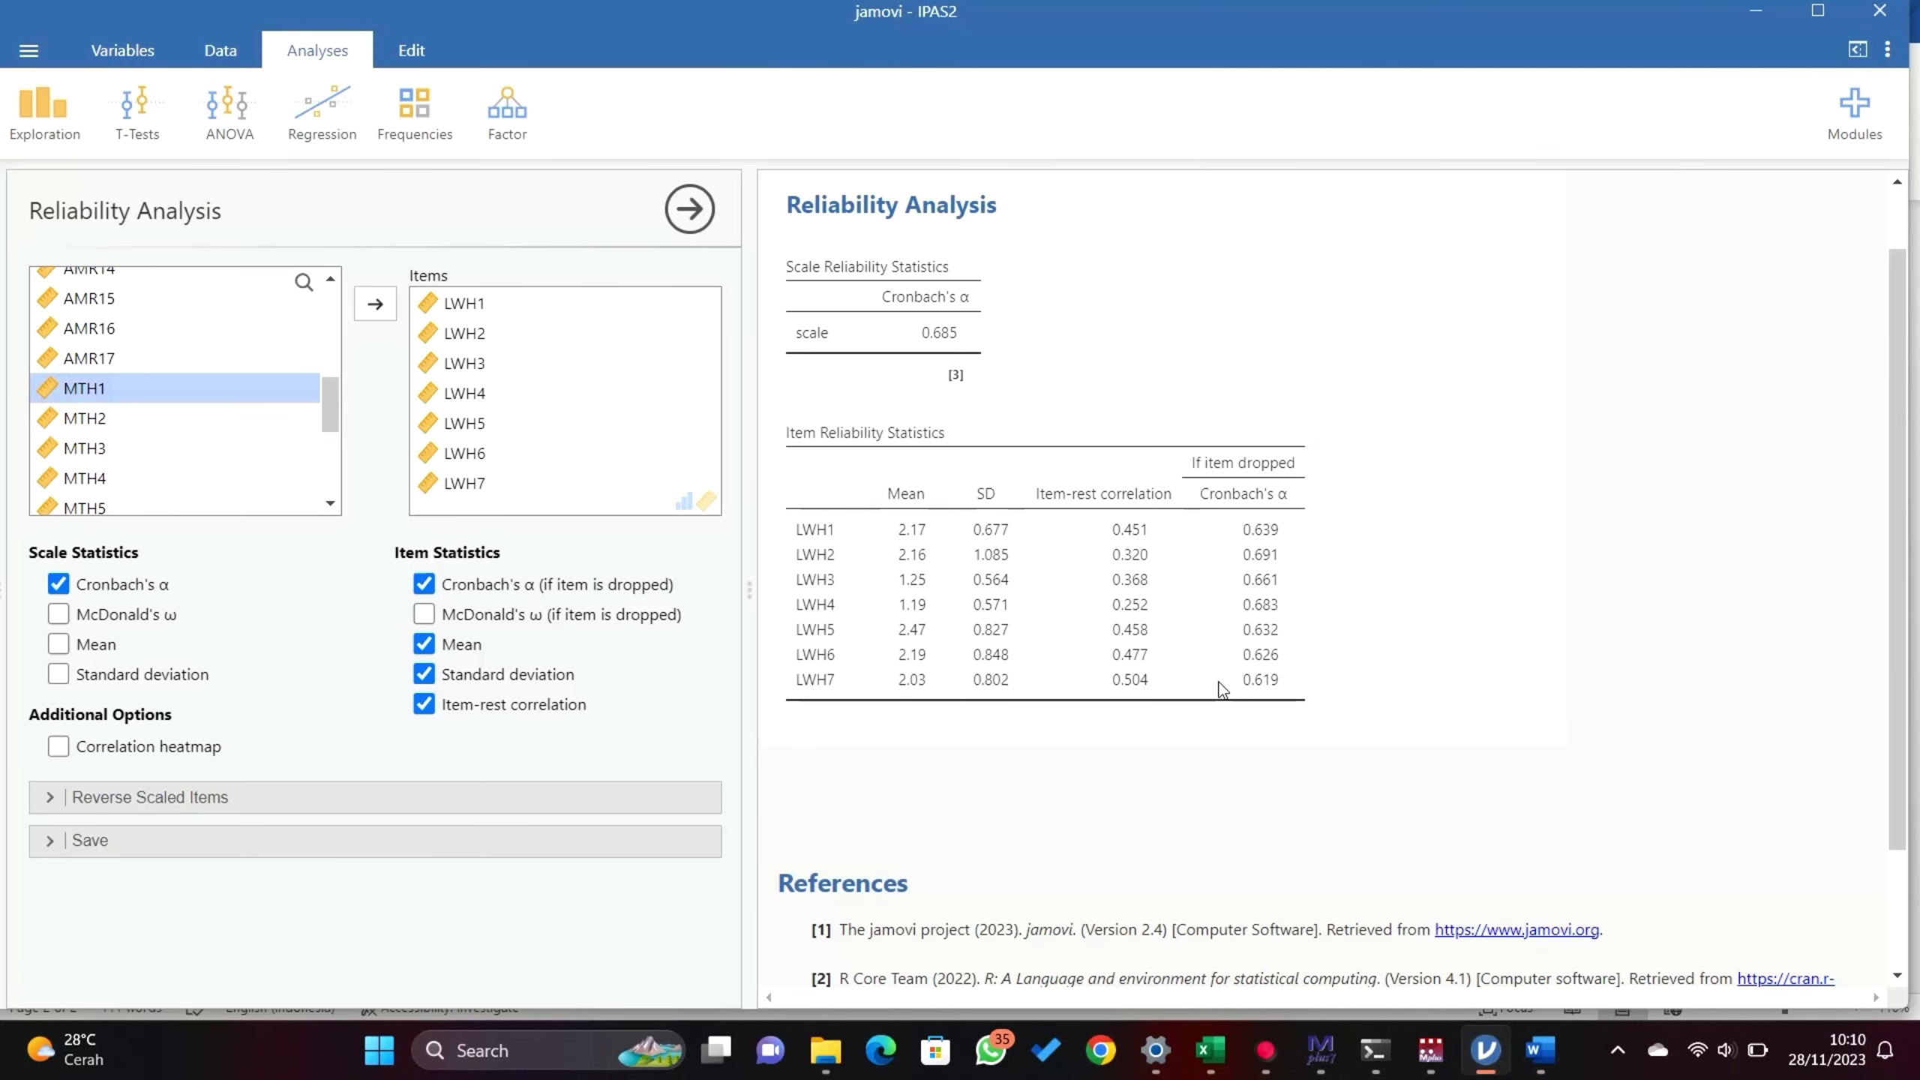
right_click(1182, 623)
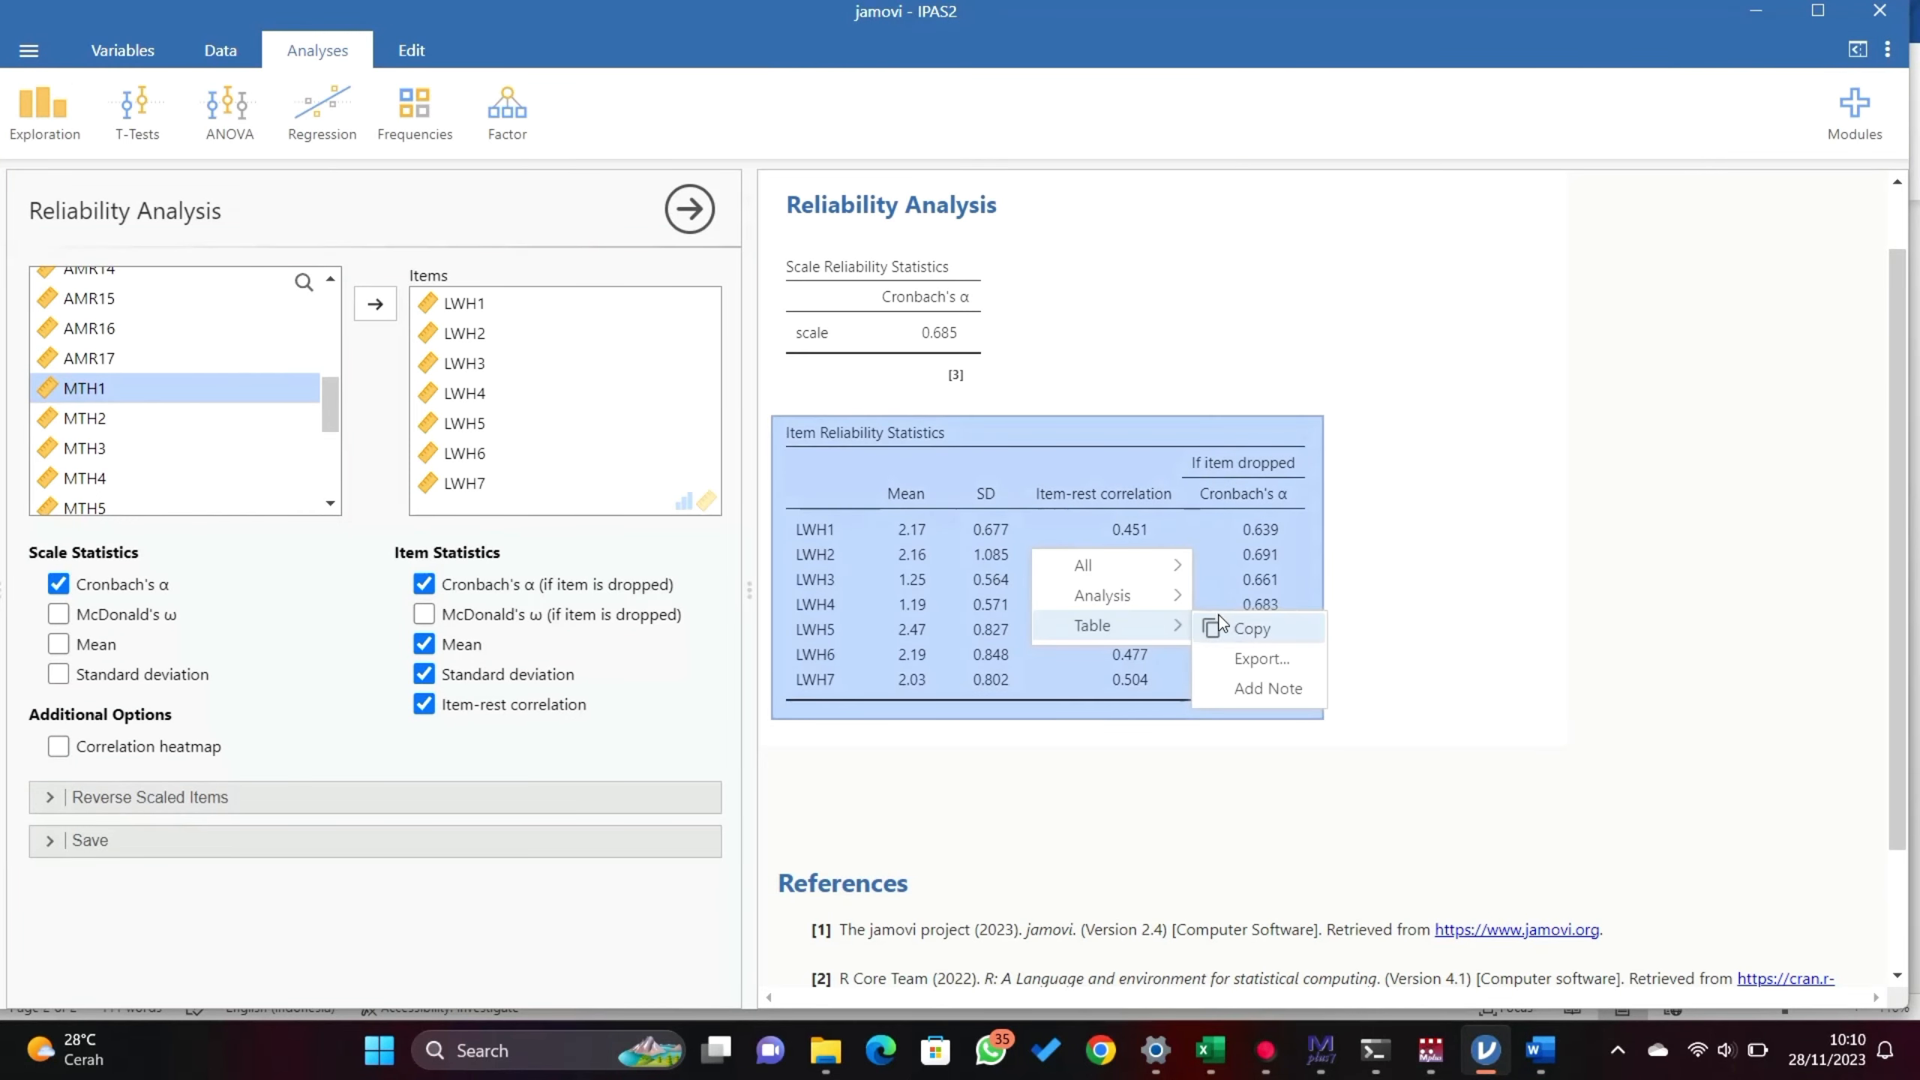
left_click(1284, 628)
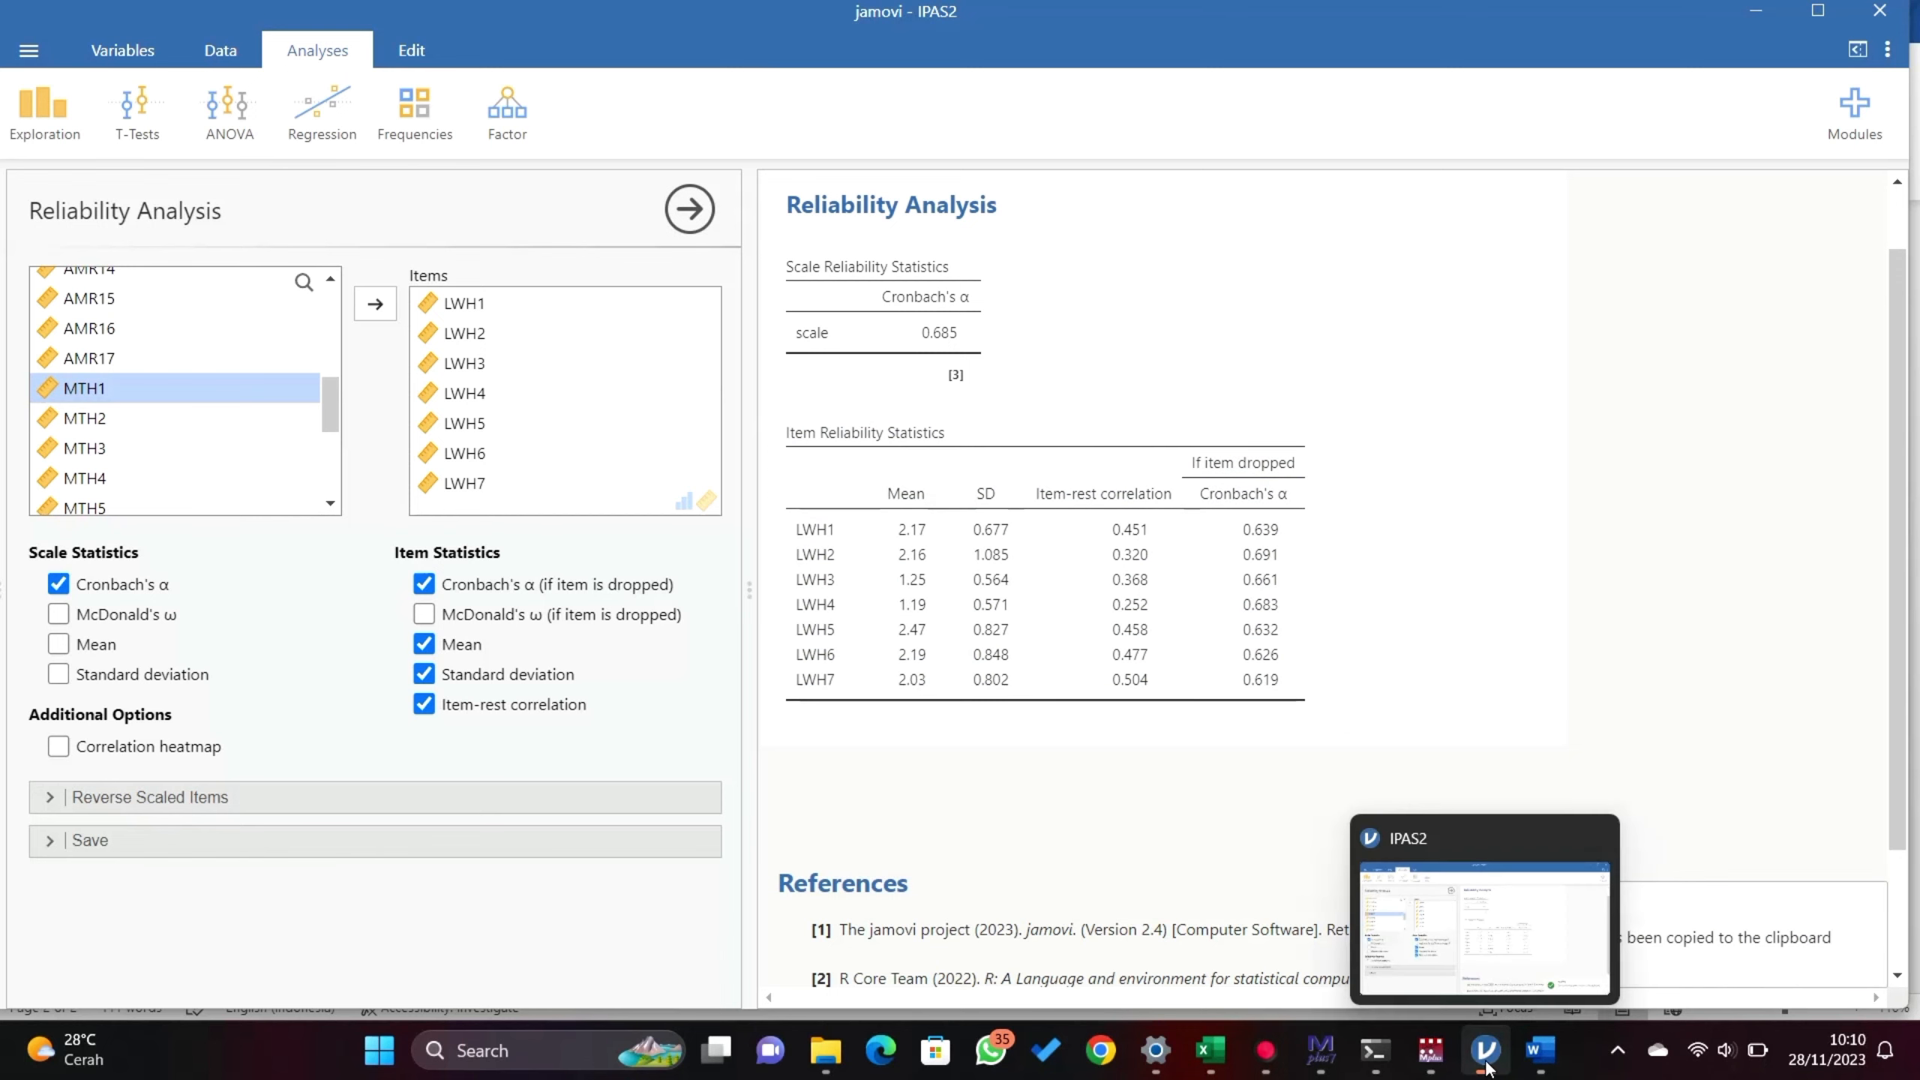
left_click(1540, 1050)
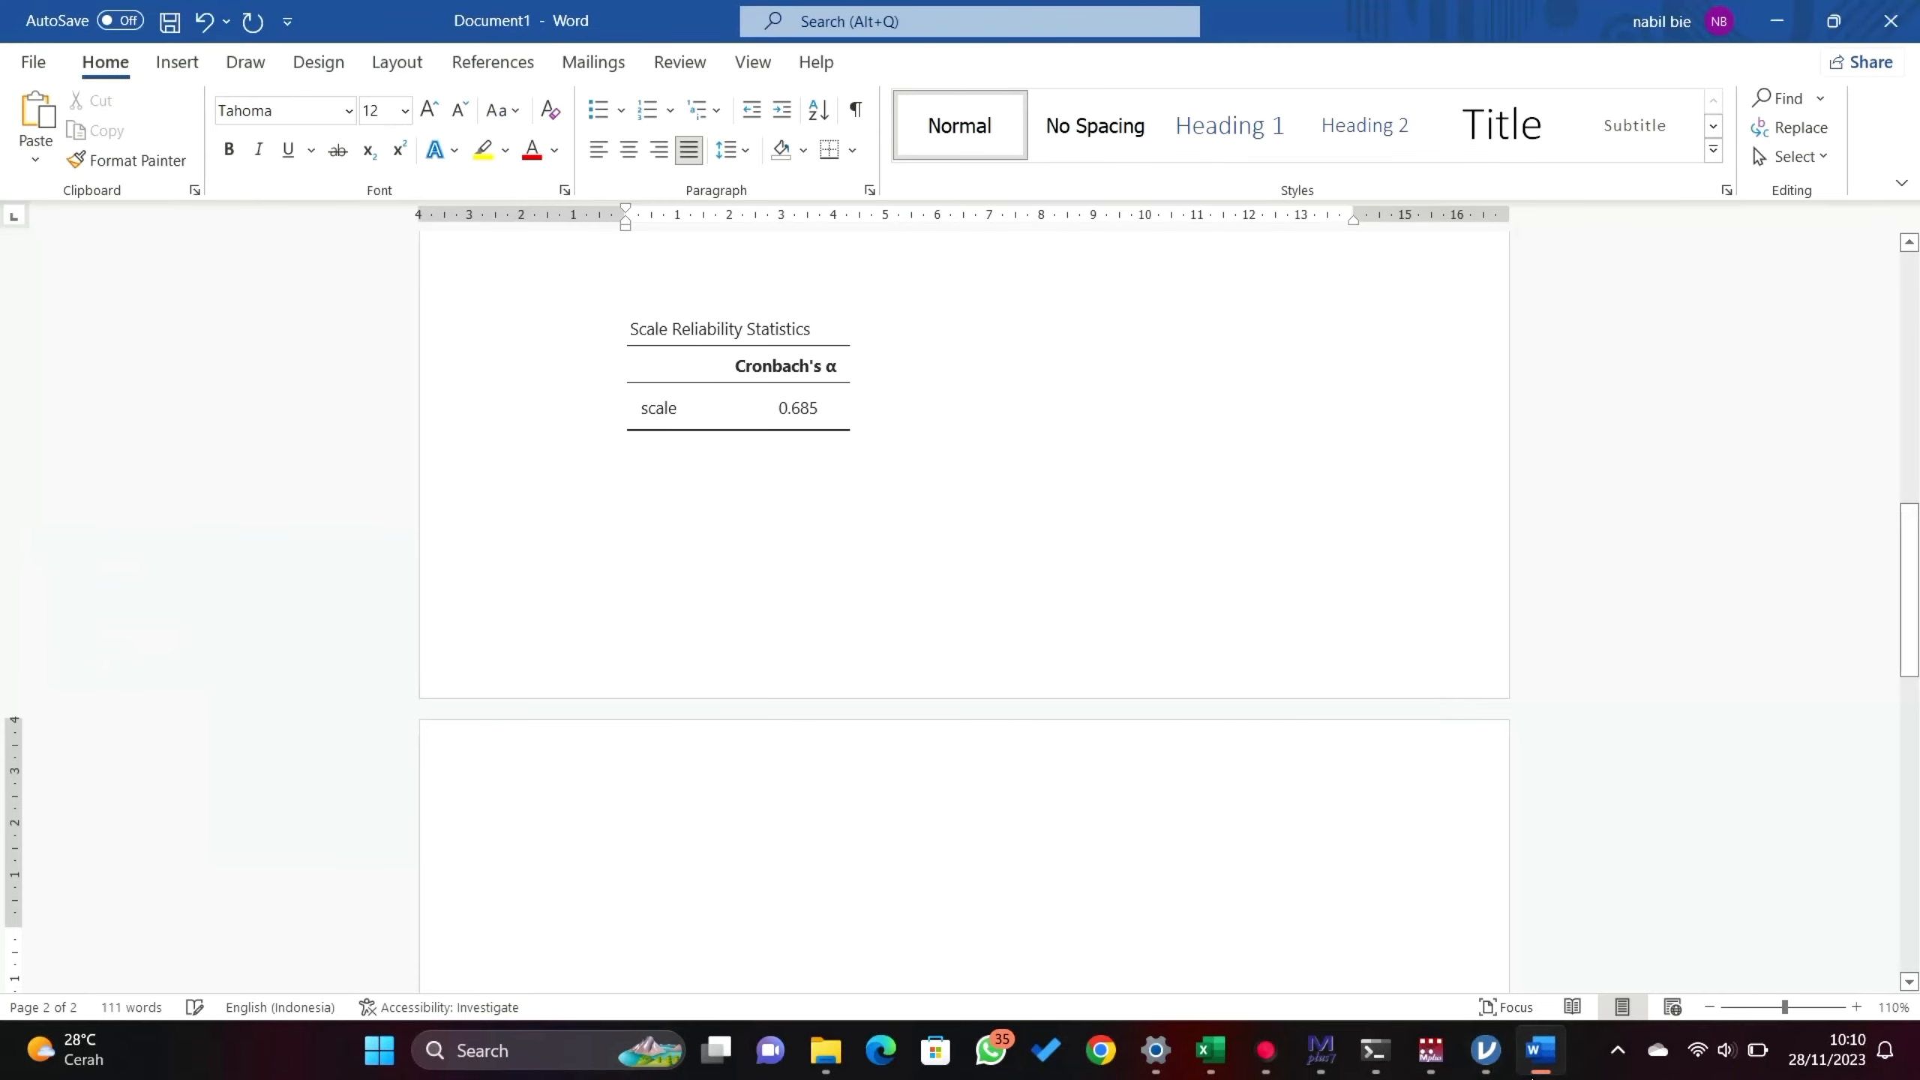
key("ctrl+v")
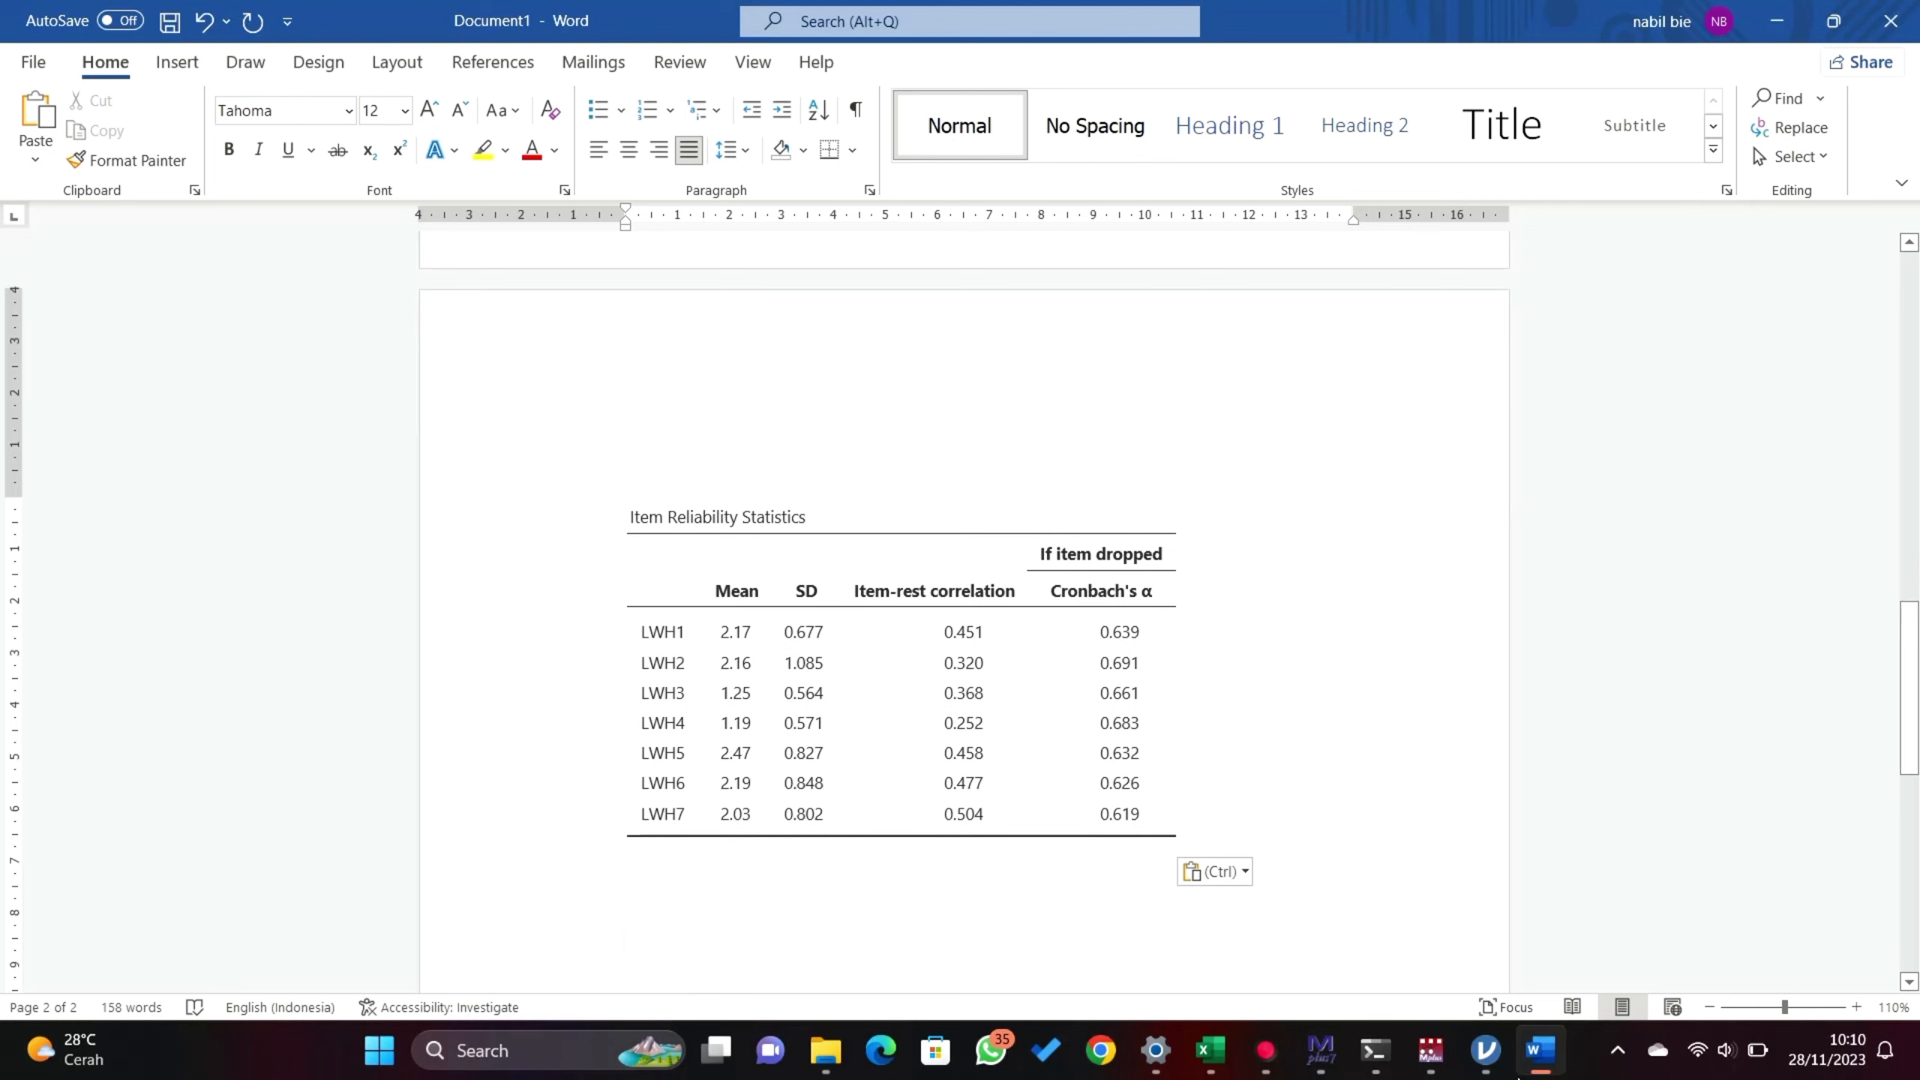
- Switch back to jamovi and remove LWH1 through LWH7 from the Reliability Analysis items
left_click(1549, 1069)
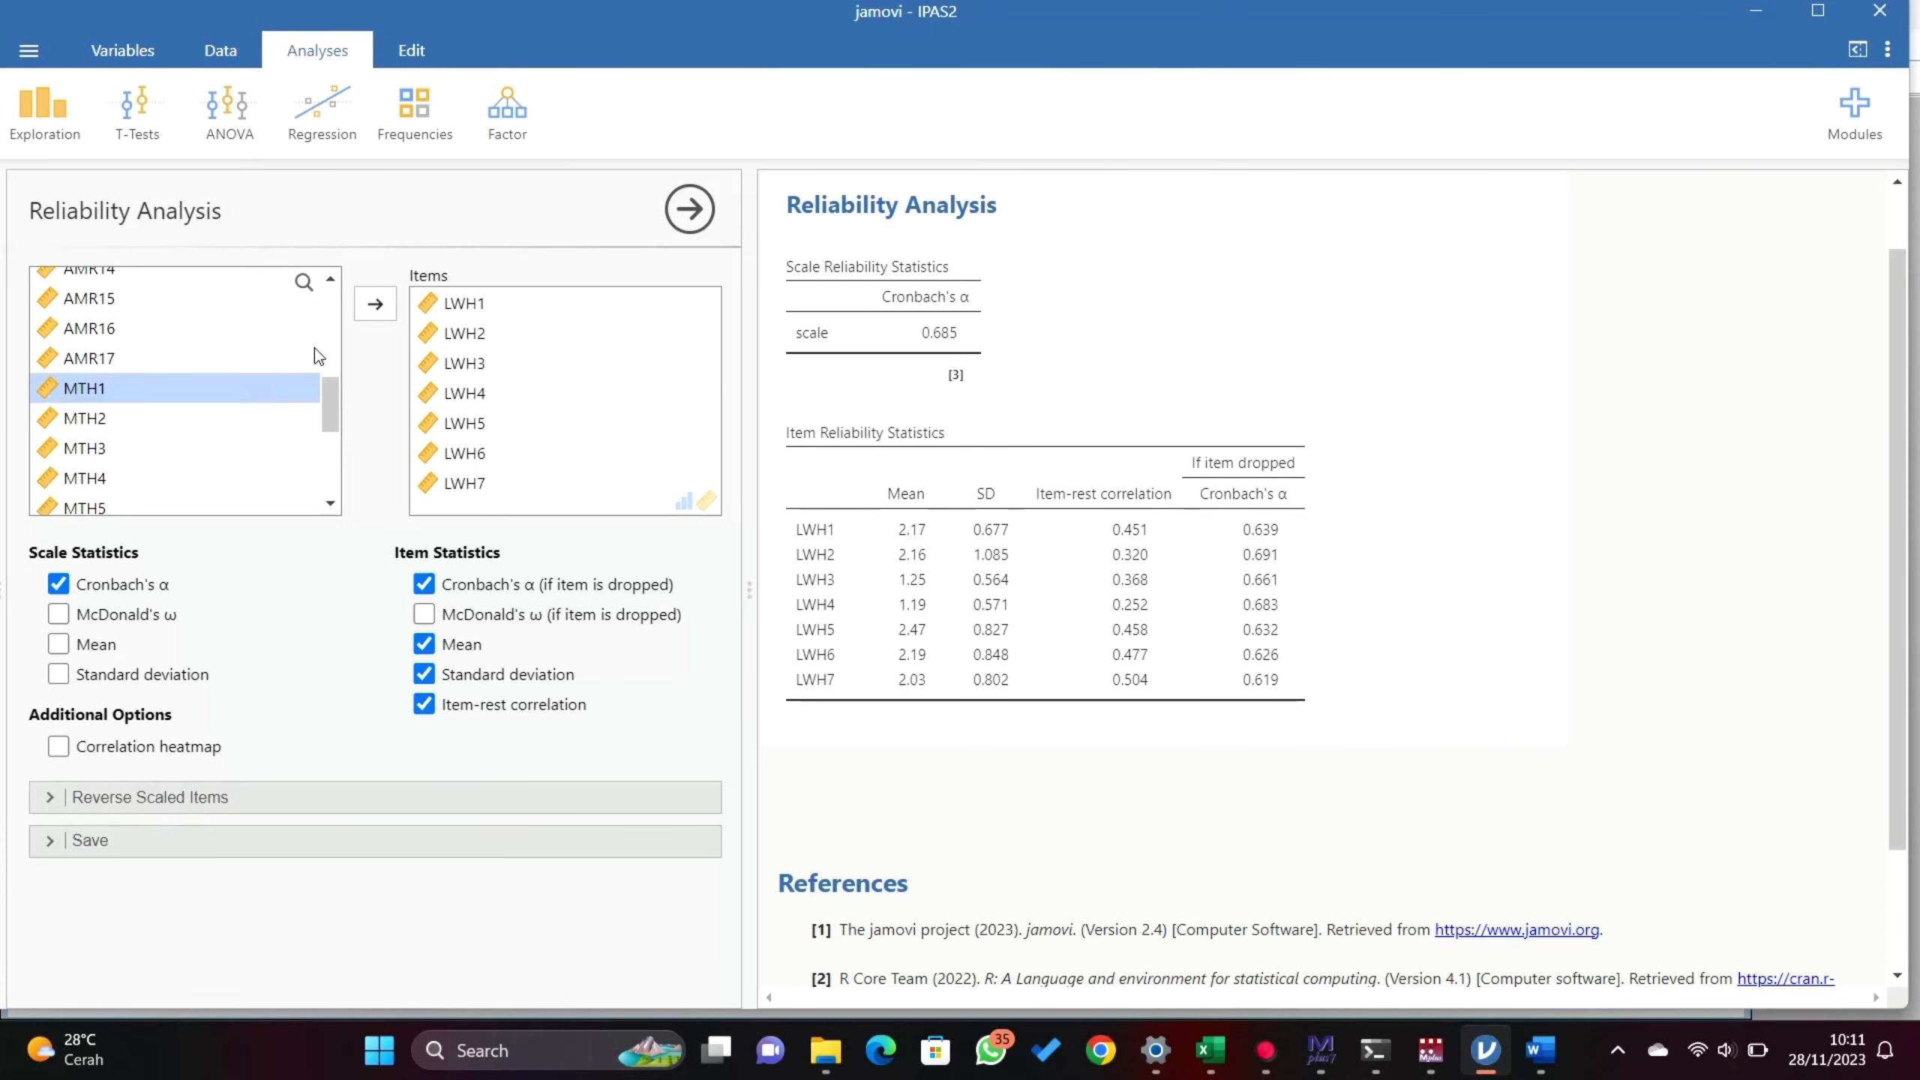
left_click(471, 311)
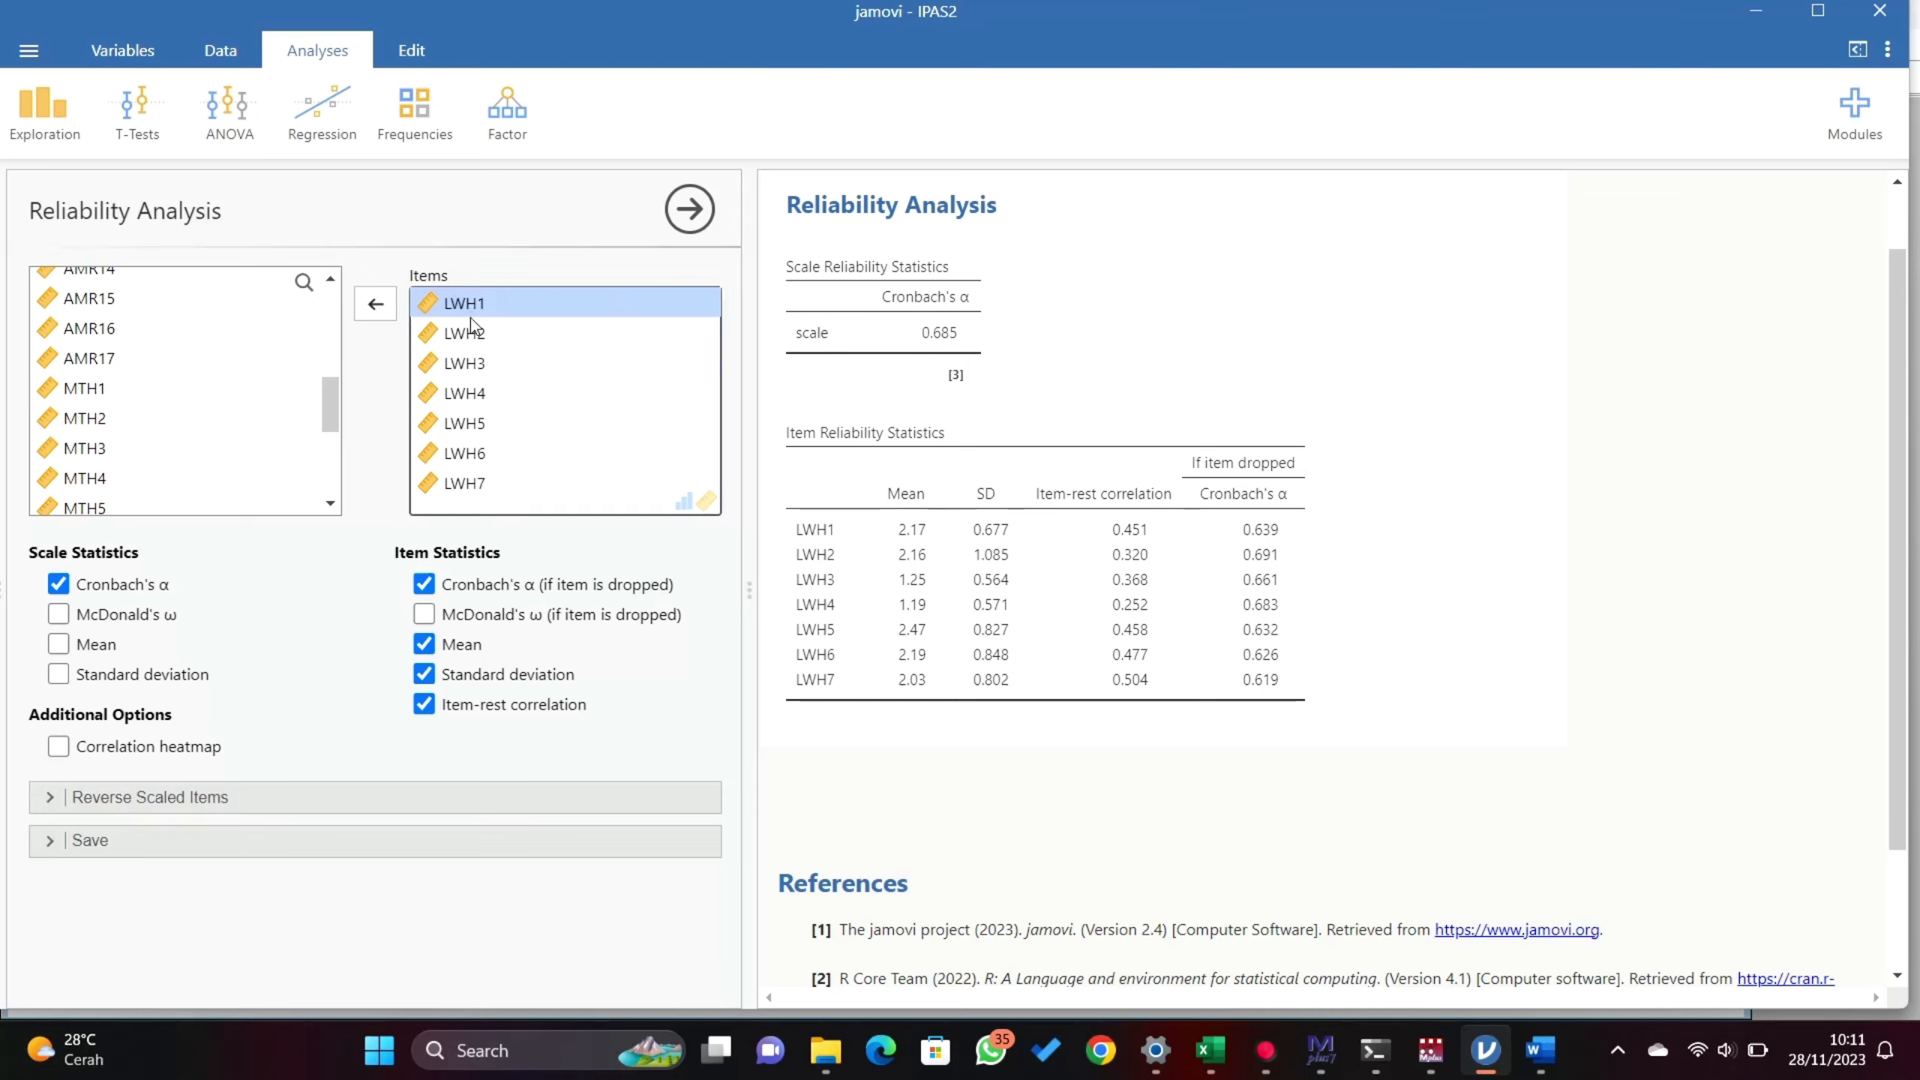
left_click(467, 483, "shift")
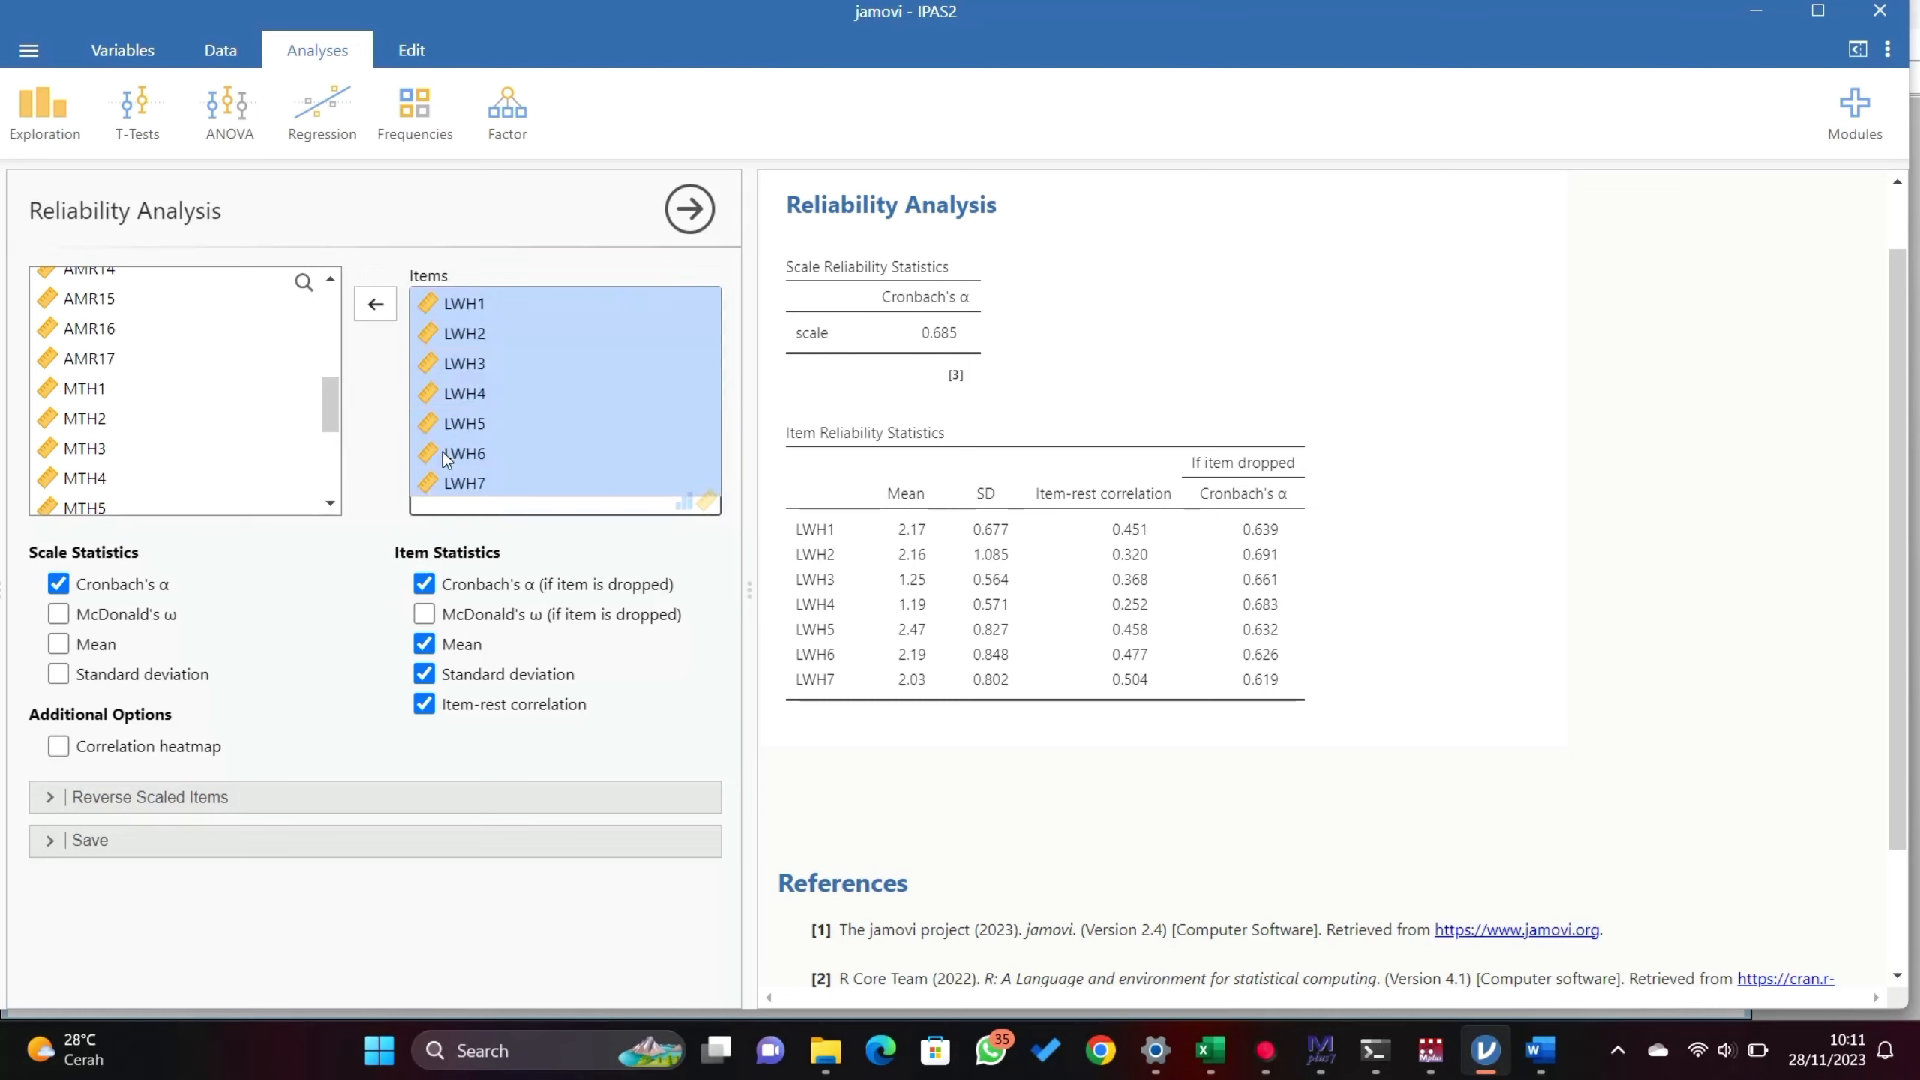
left_click(372, 318)
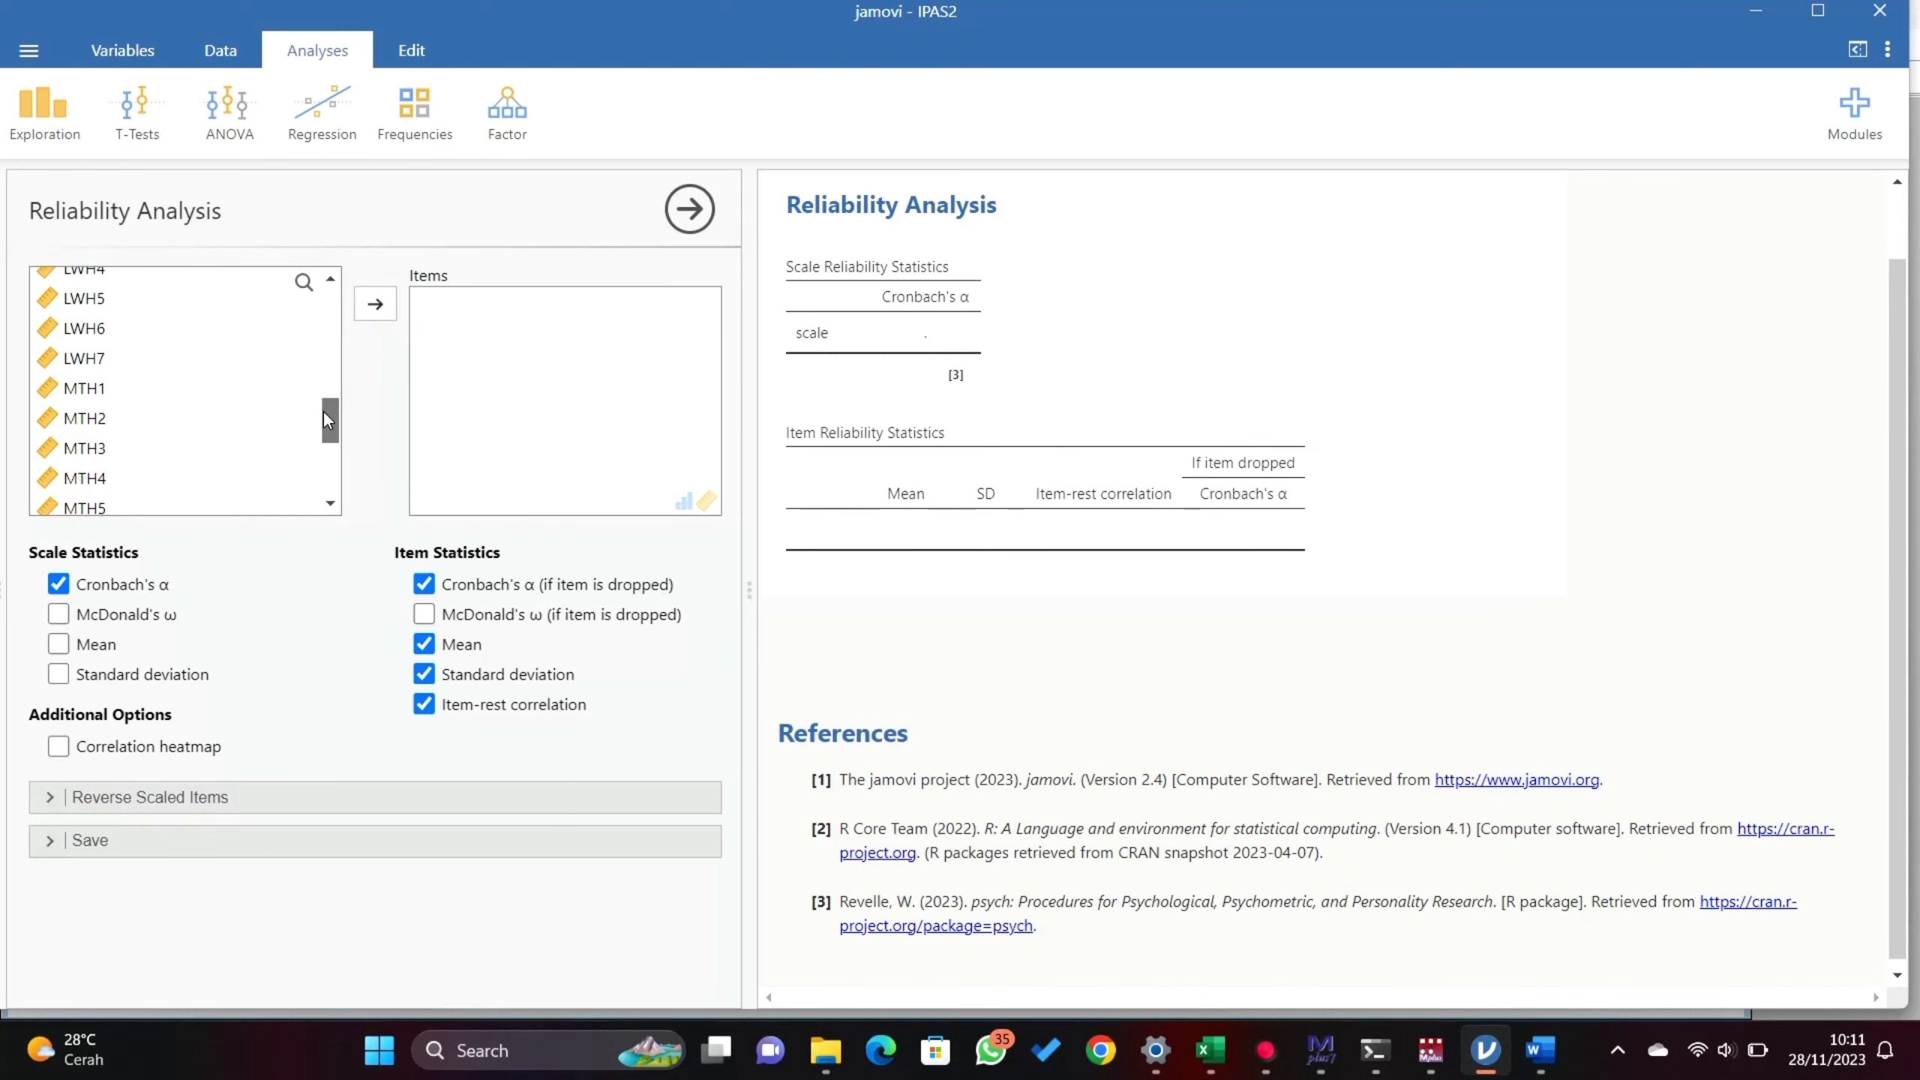
- Add MTH1 through MTH14 as the items of the Reliability Analysis
scroll(327, 419, "down", 2)
left_click(207, 334)
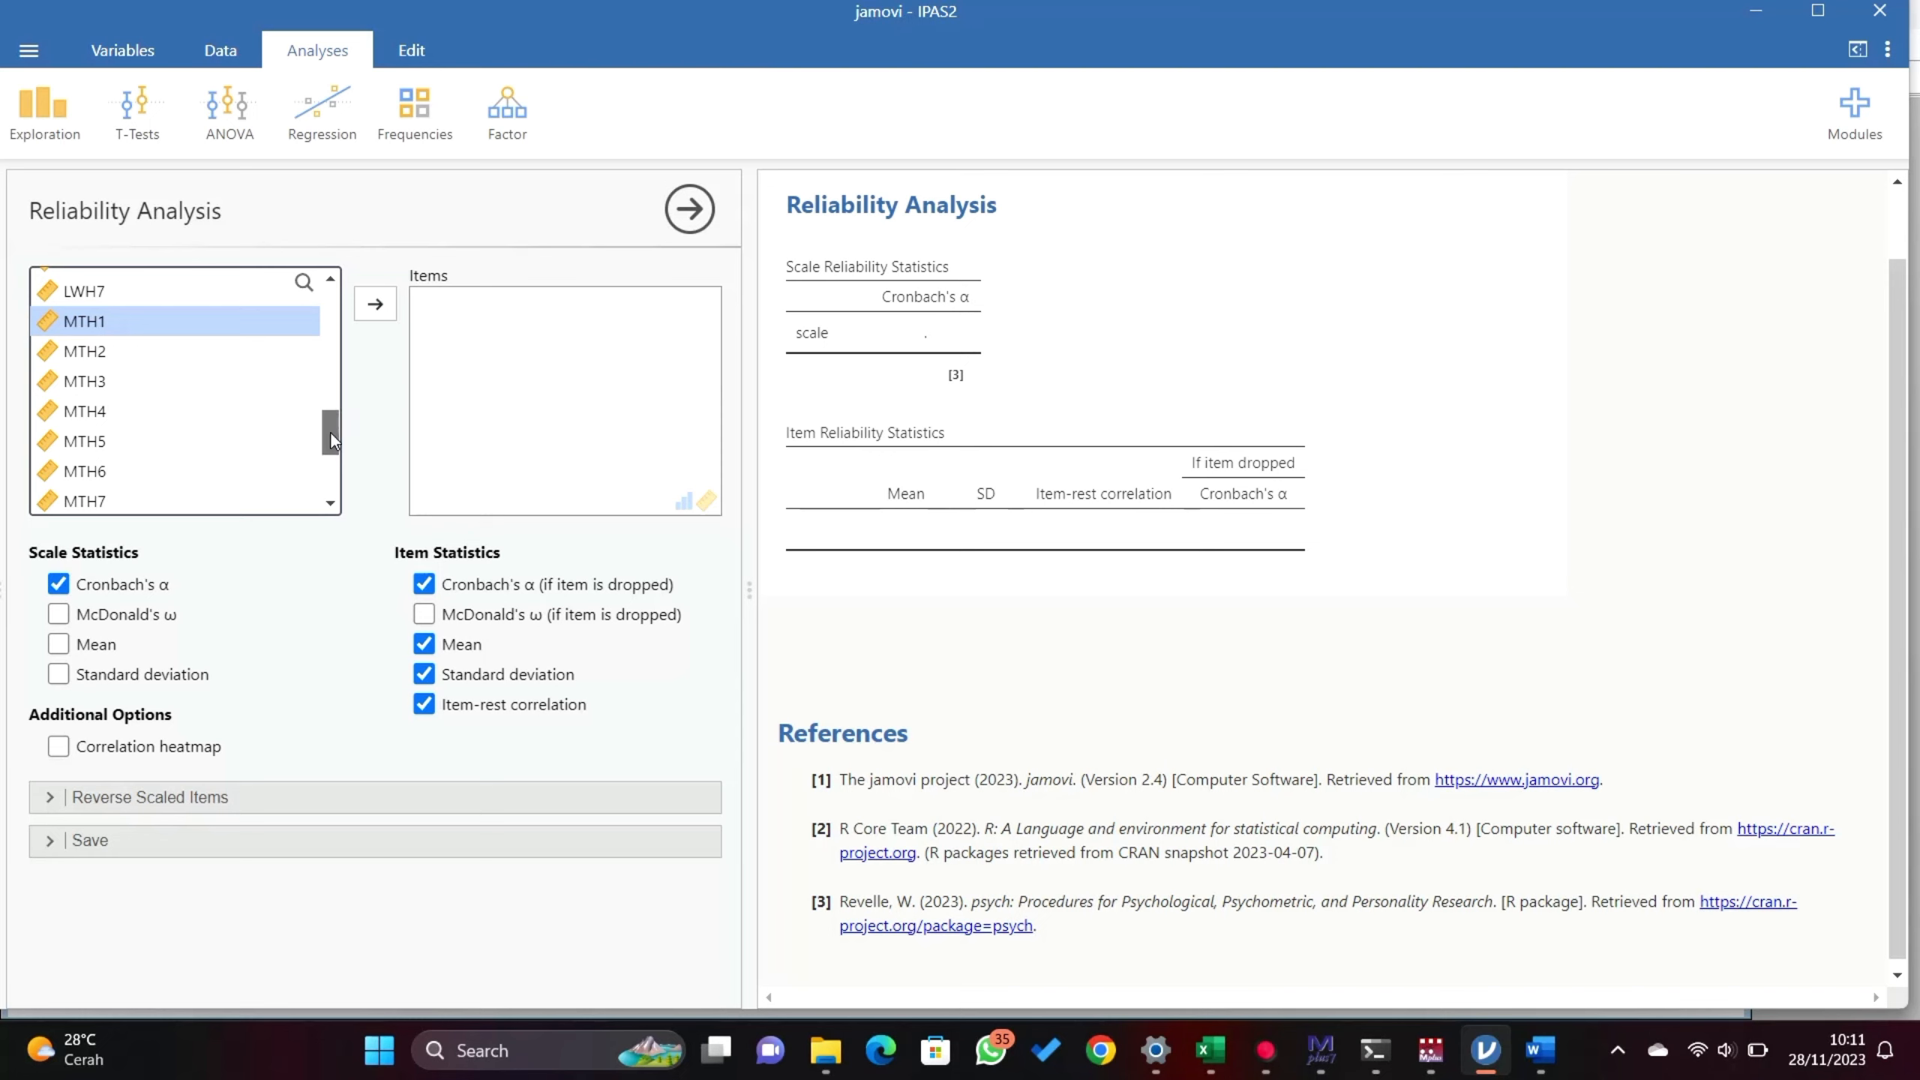
left_click_drag(329, 433, 333, 488)
left_click(270, 503, "shift")
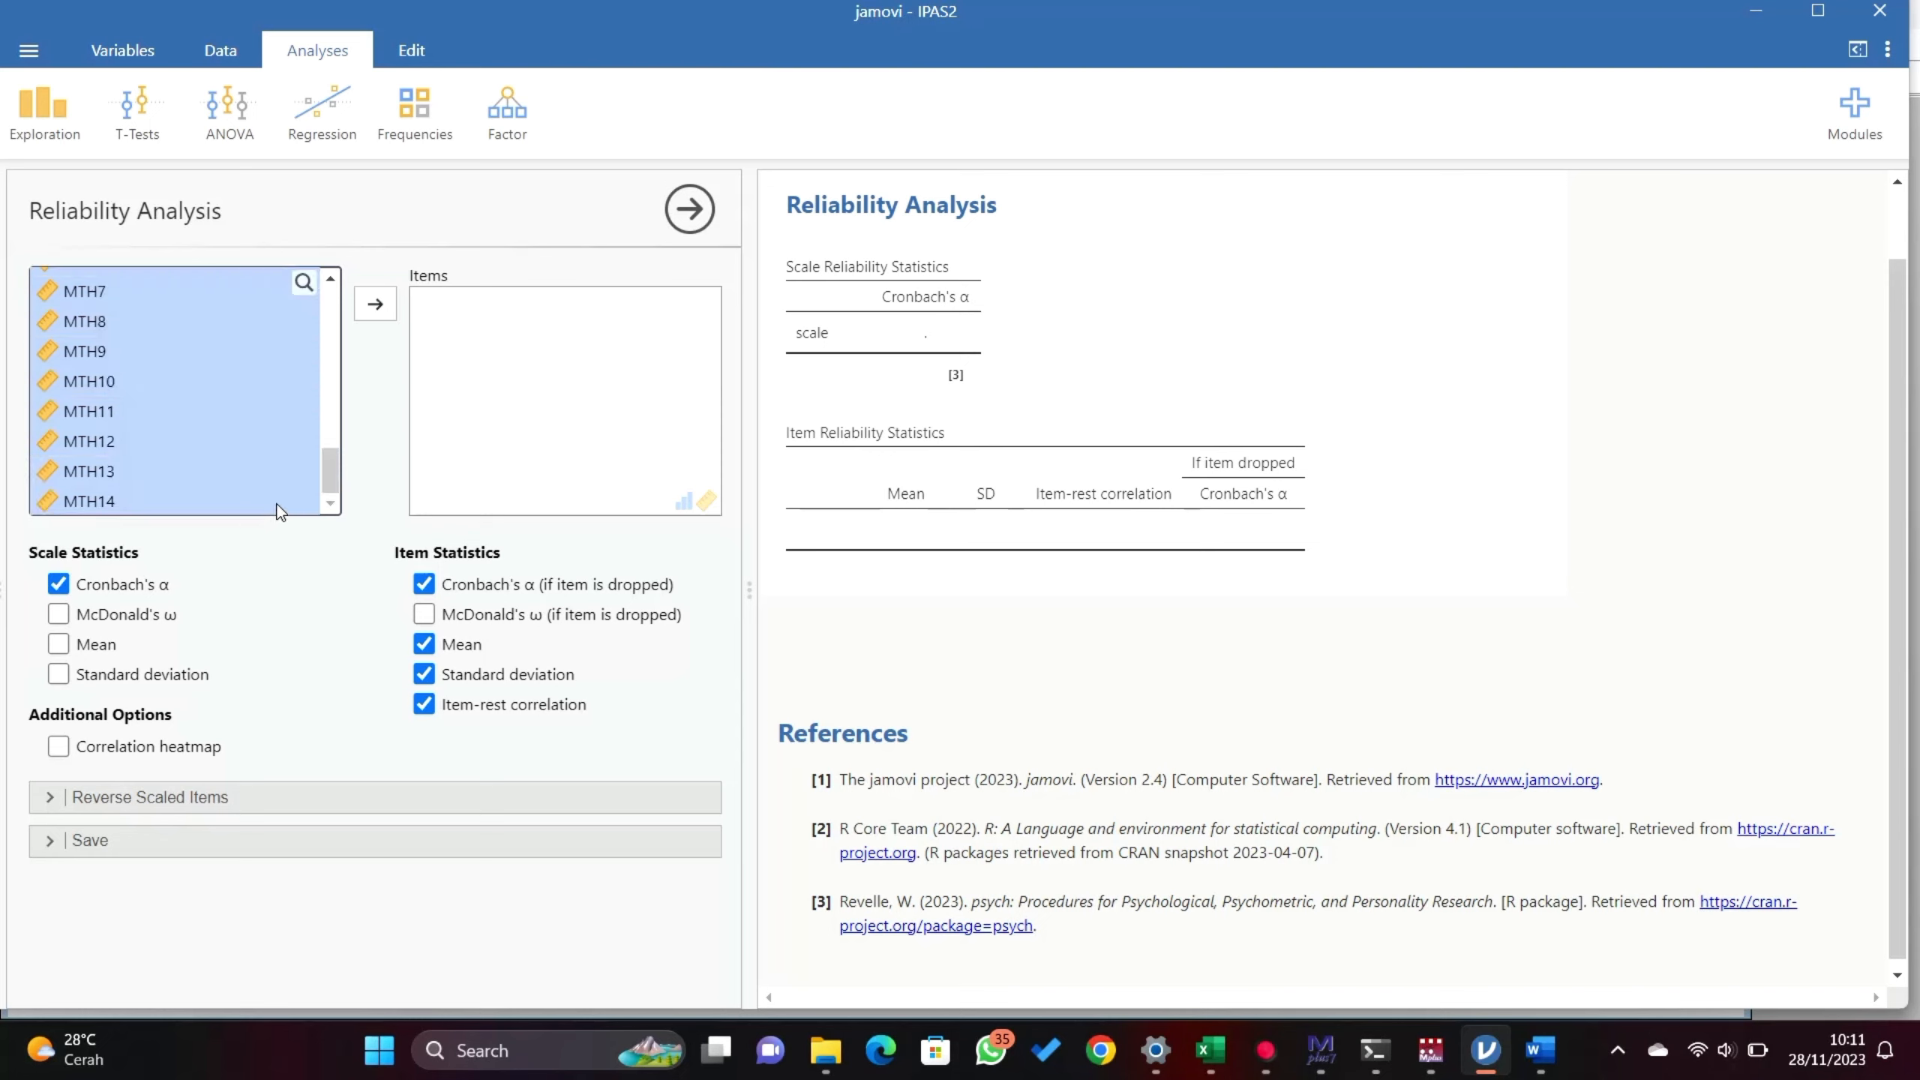
left_click(391, 307)
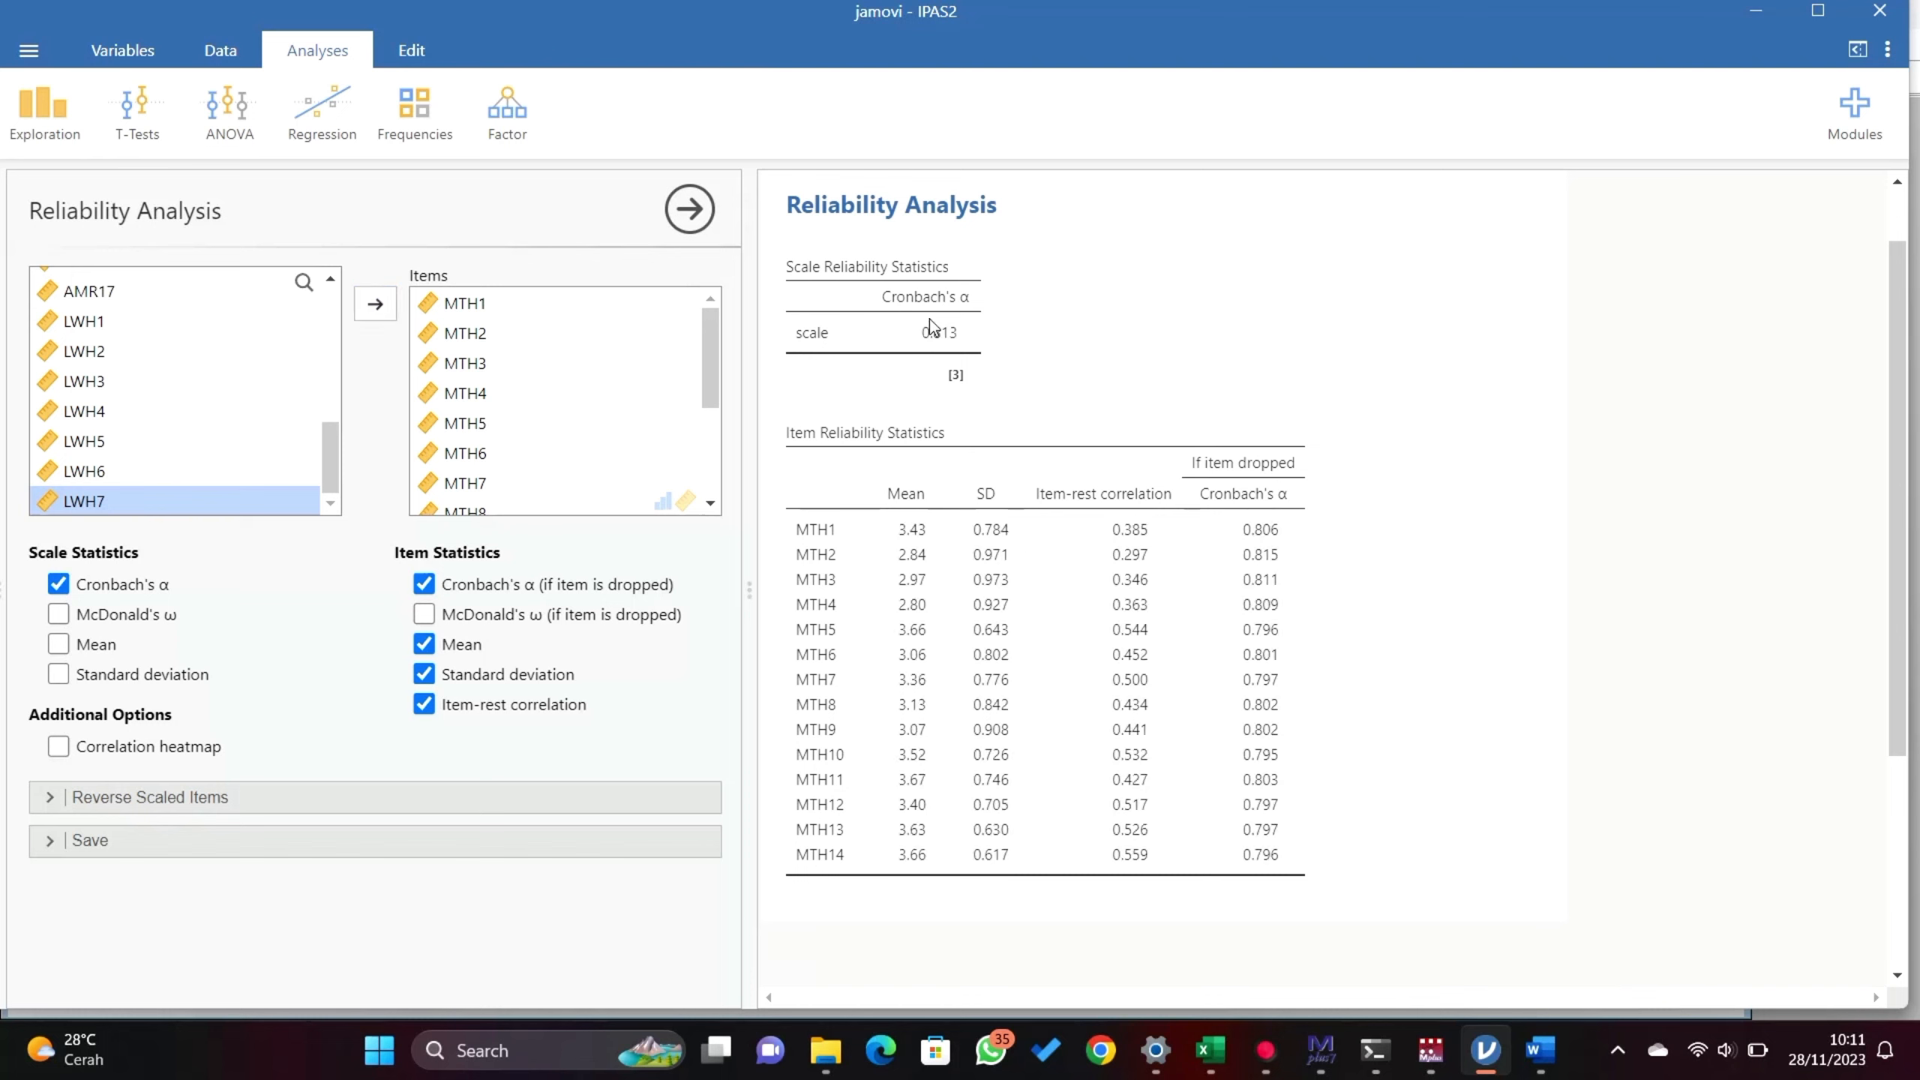
- Copy the MTH Scale Reliability Statistics table and paste it below the LWH item table in the Word document
right_click(930, 319)
left_click(961, 331)
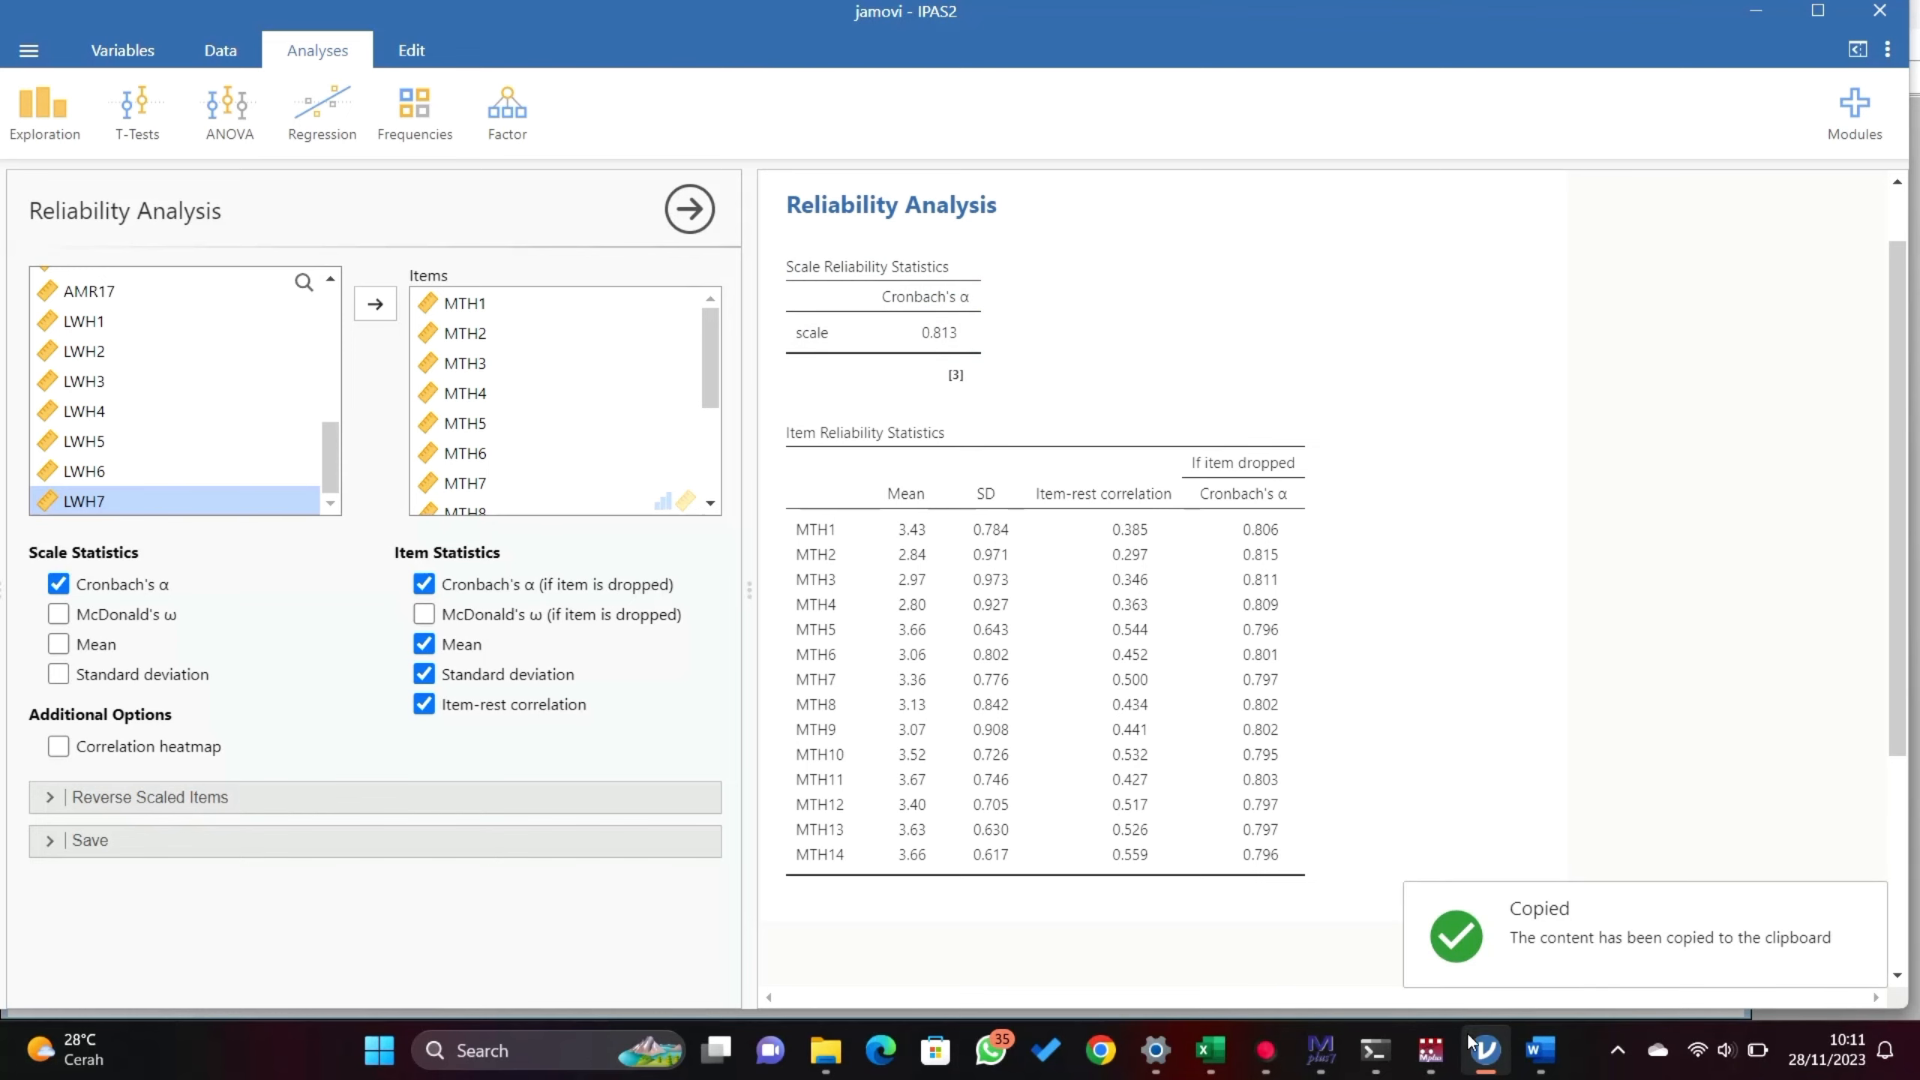
left_click(1542, 1049)
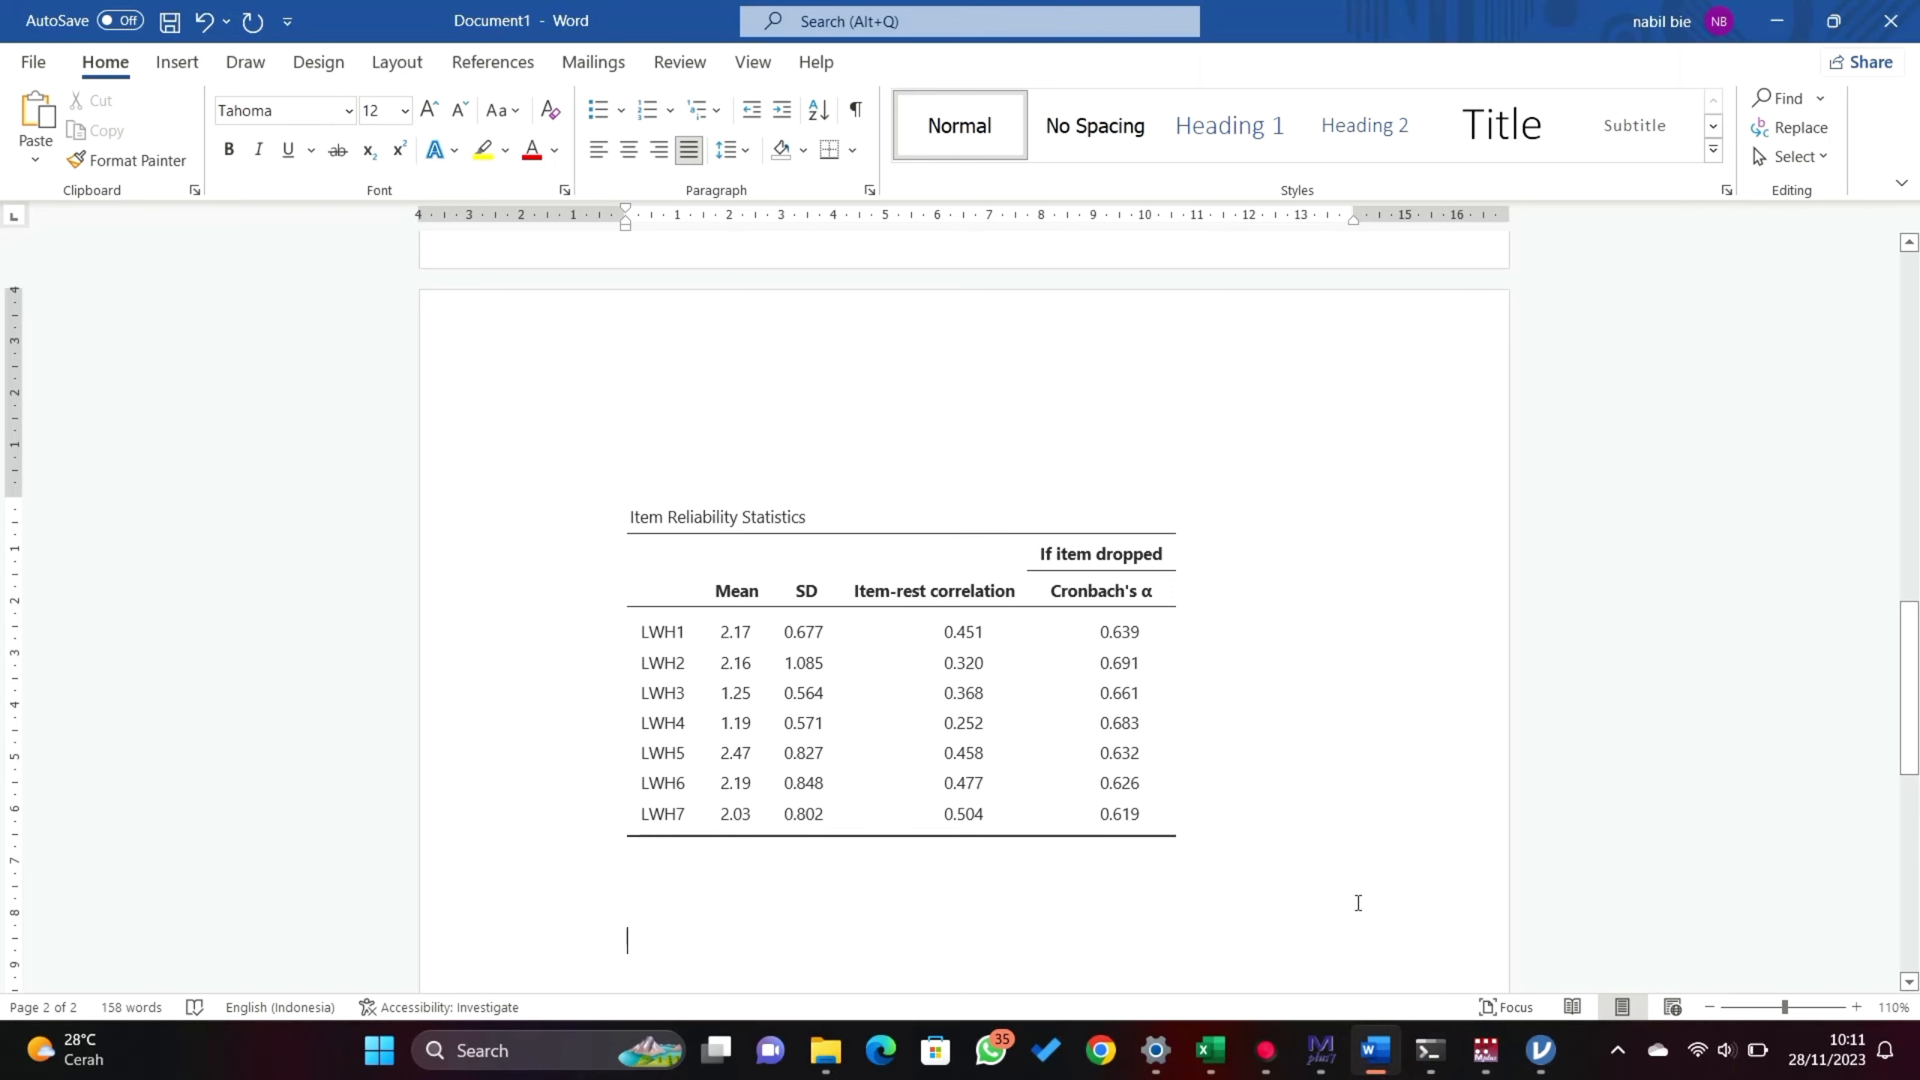
key("ctrl+v")
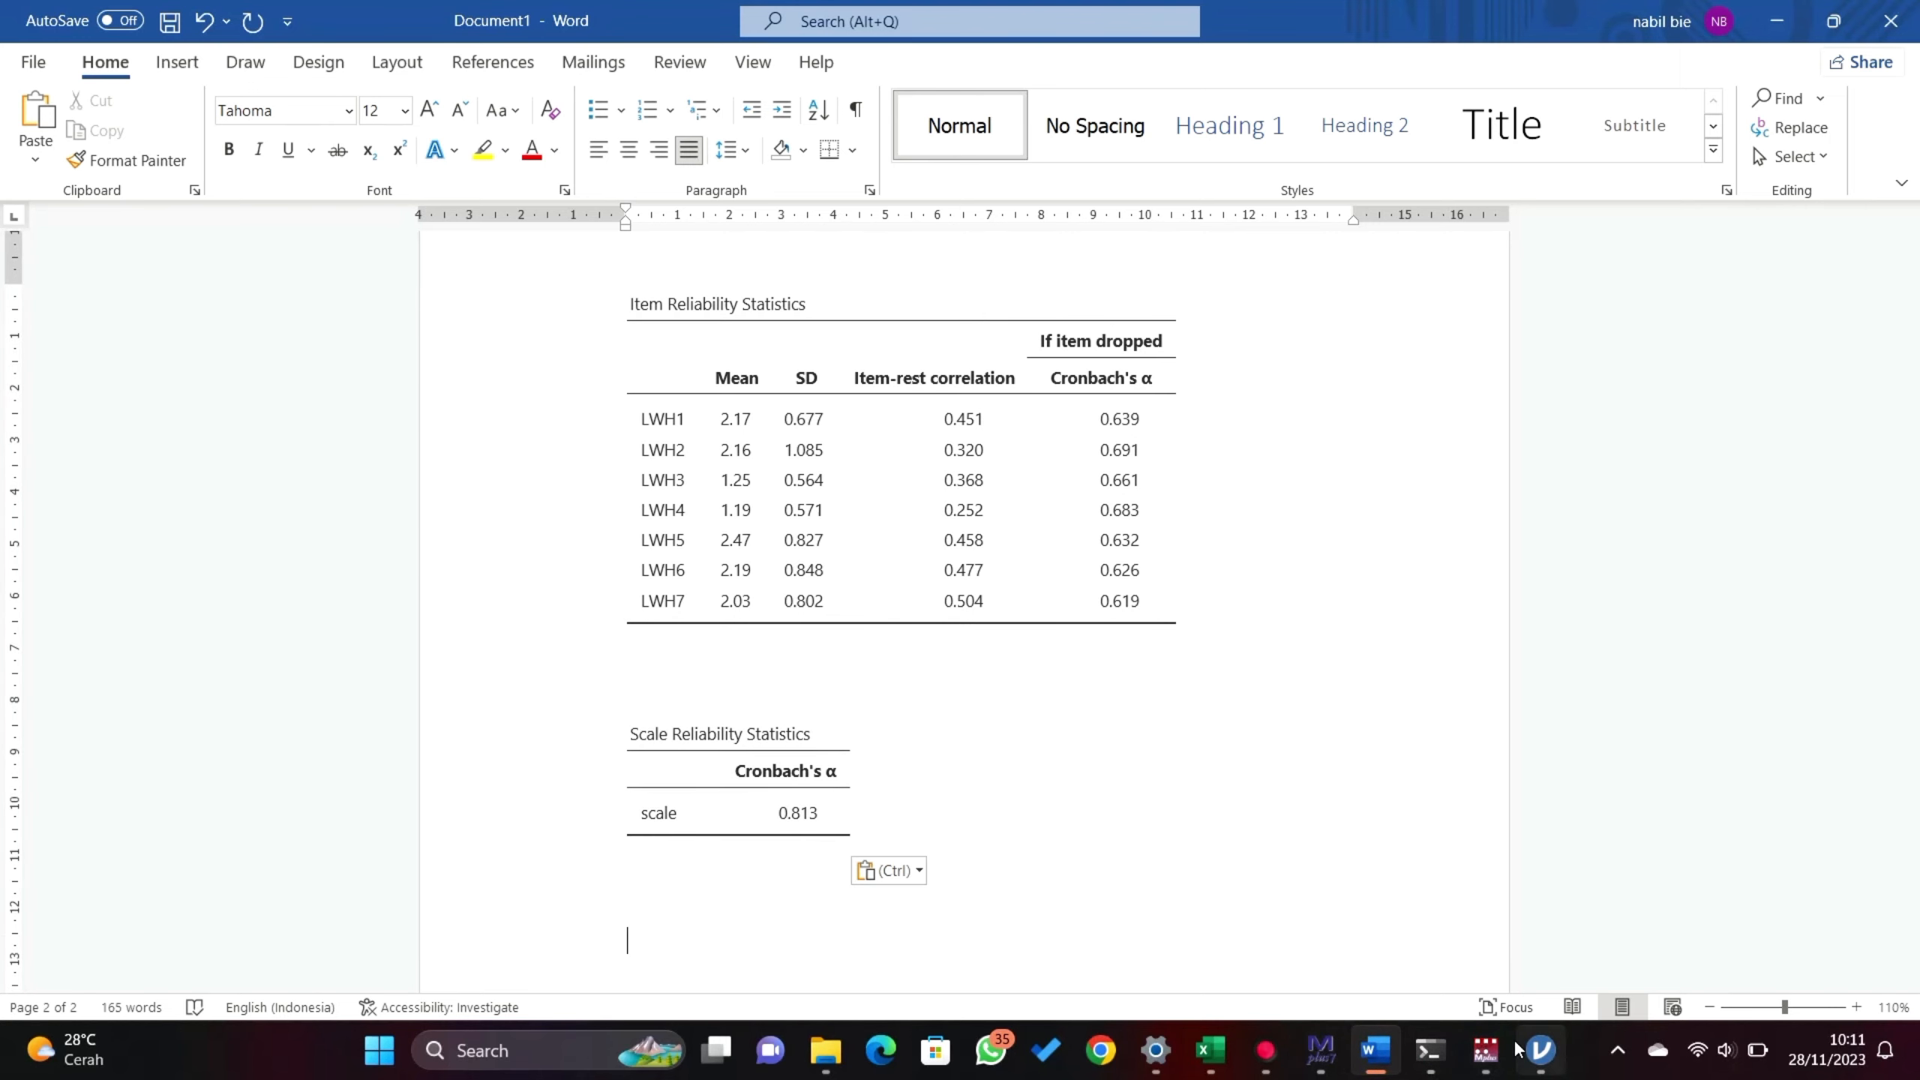
- Copy all jamovi results of the MTH reliability analysis, including the references, and paste them at the end of the Word document
mouse_move(1519, 1046)
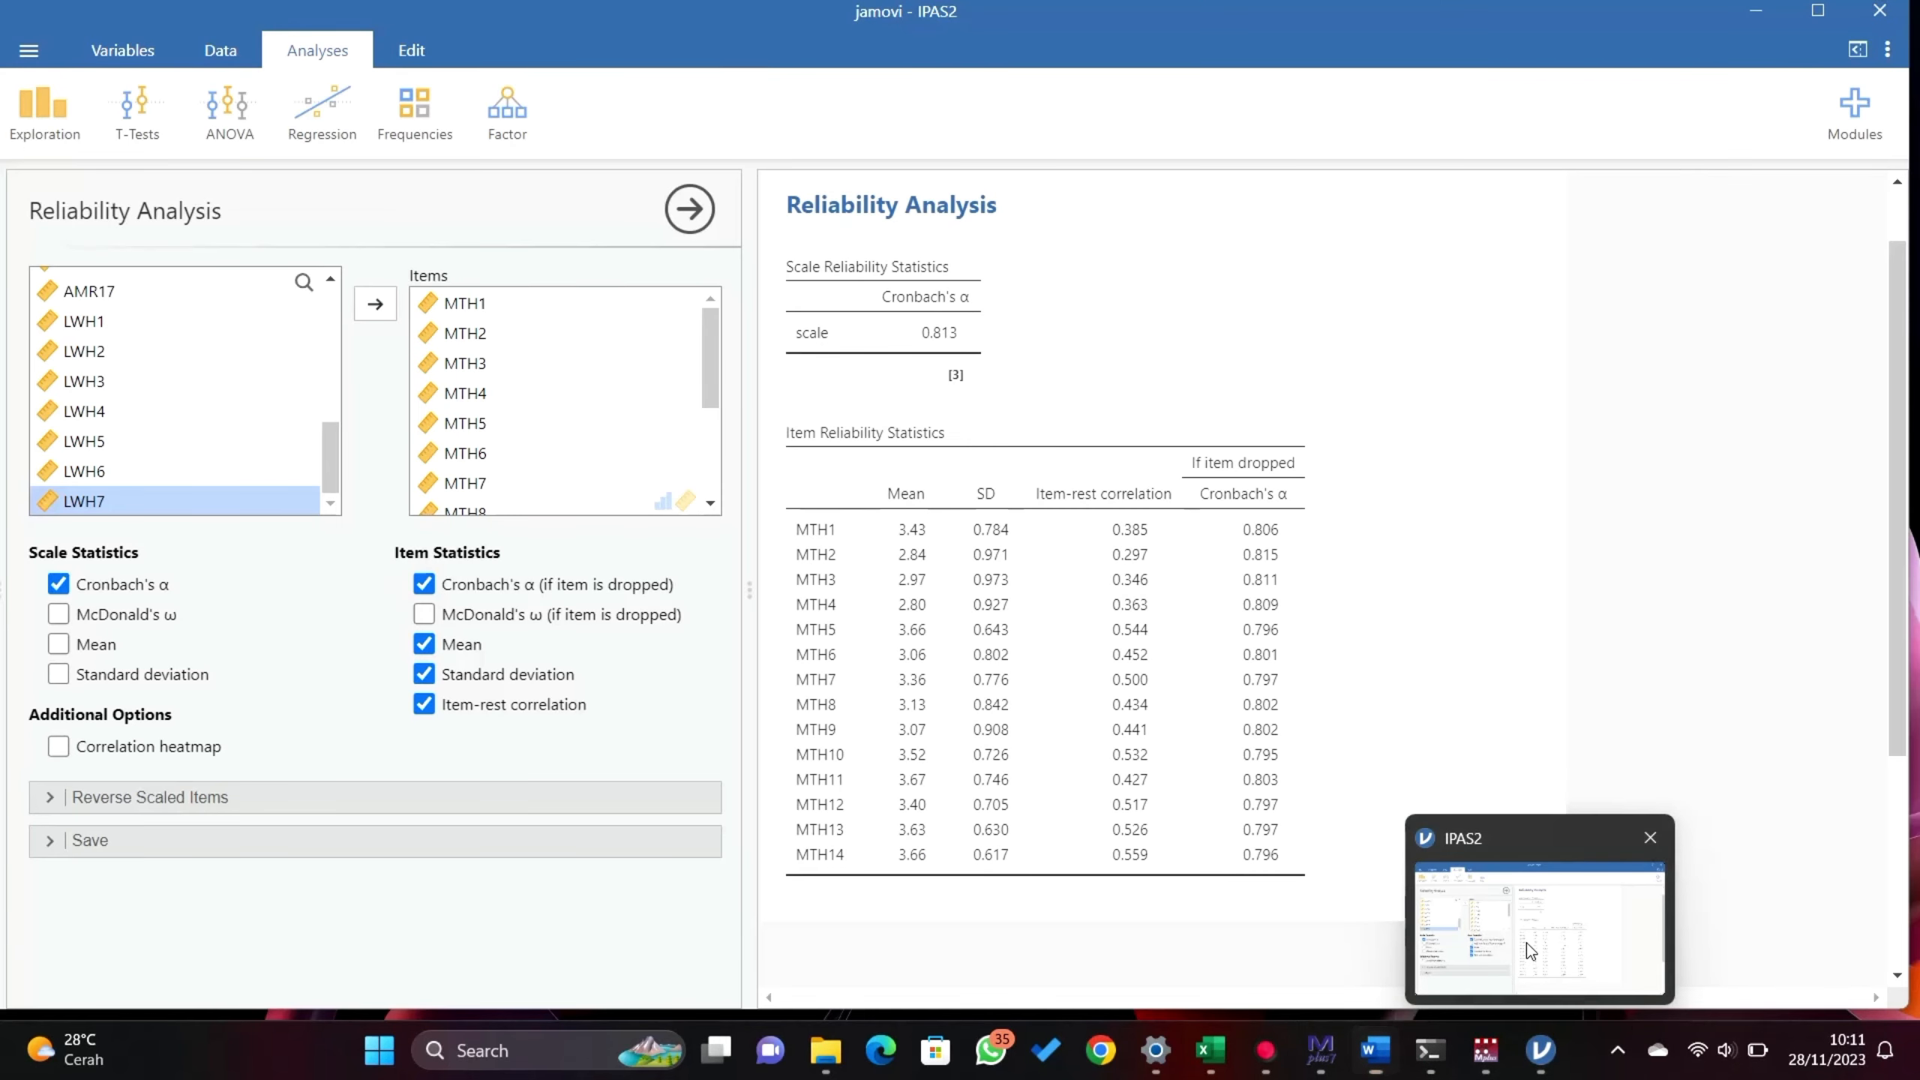
left_click(1526, 942)
right_click(1255, 726)
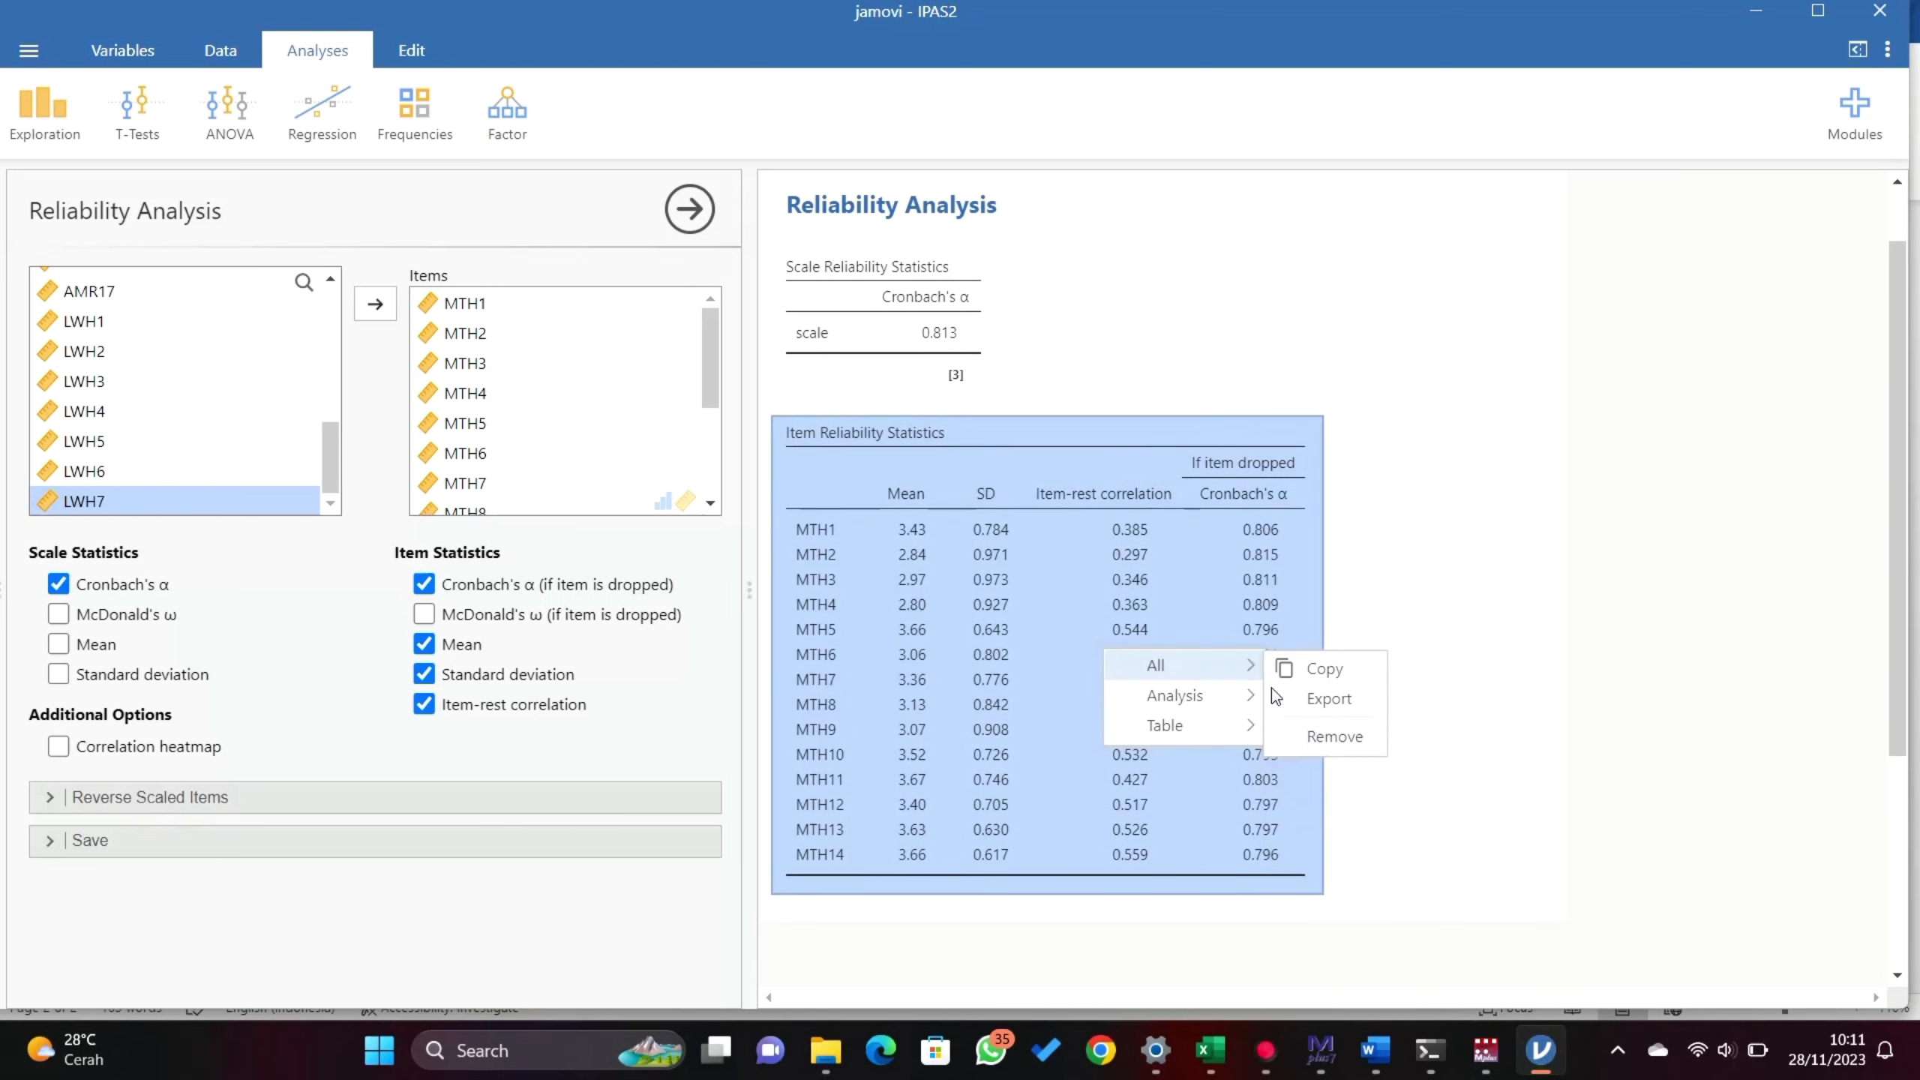
left_click(1315, 669)
mouse_move(1485, 1050)
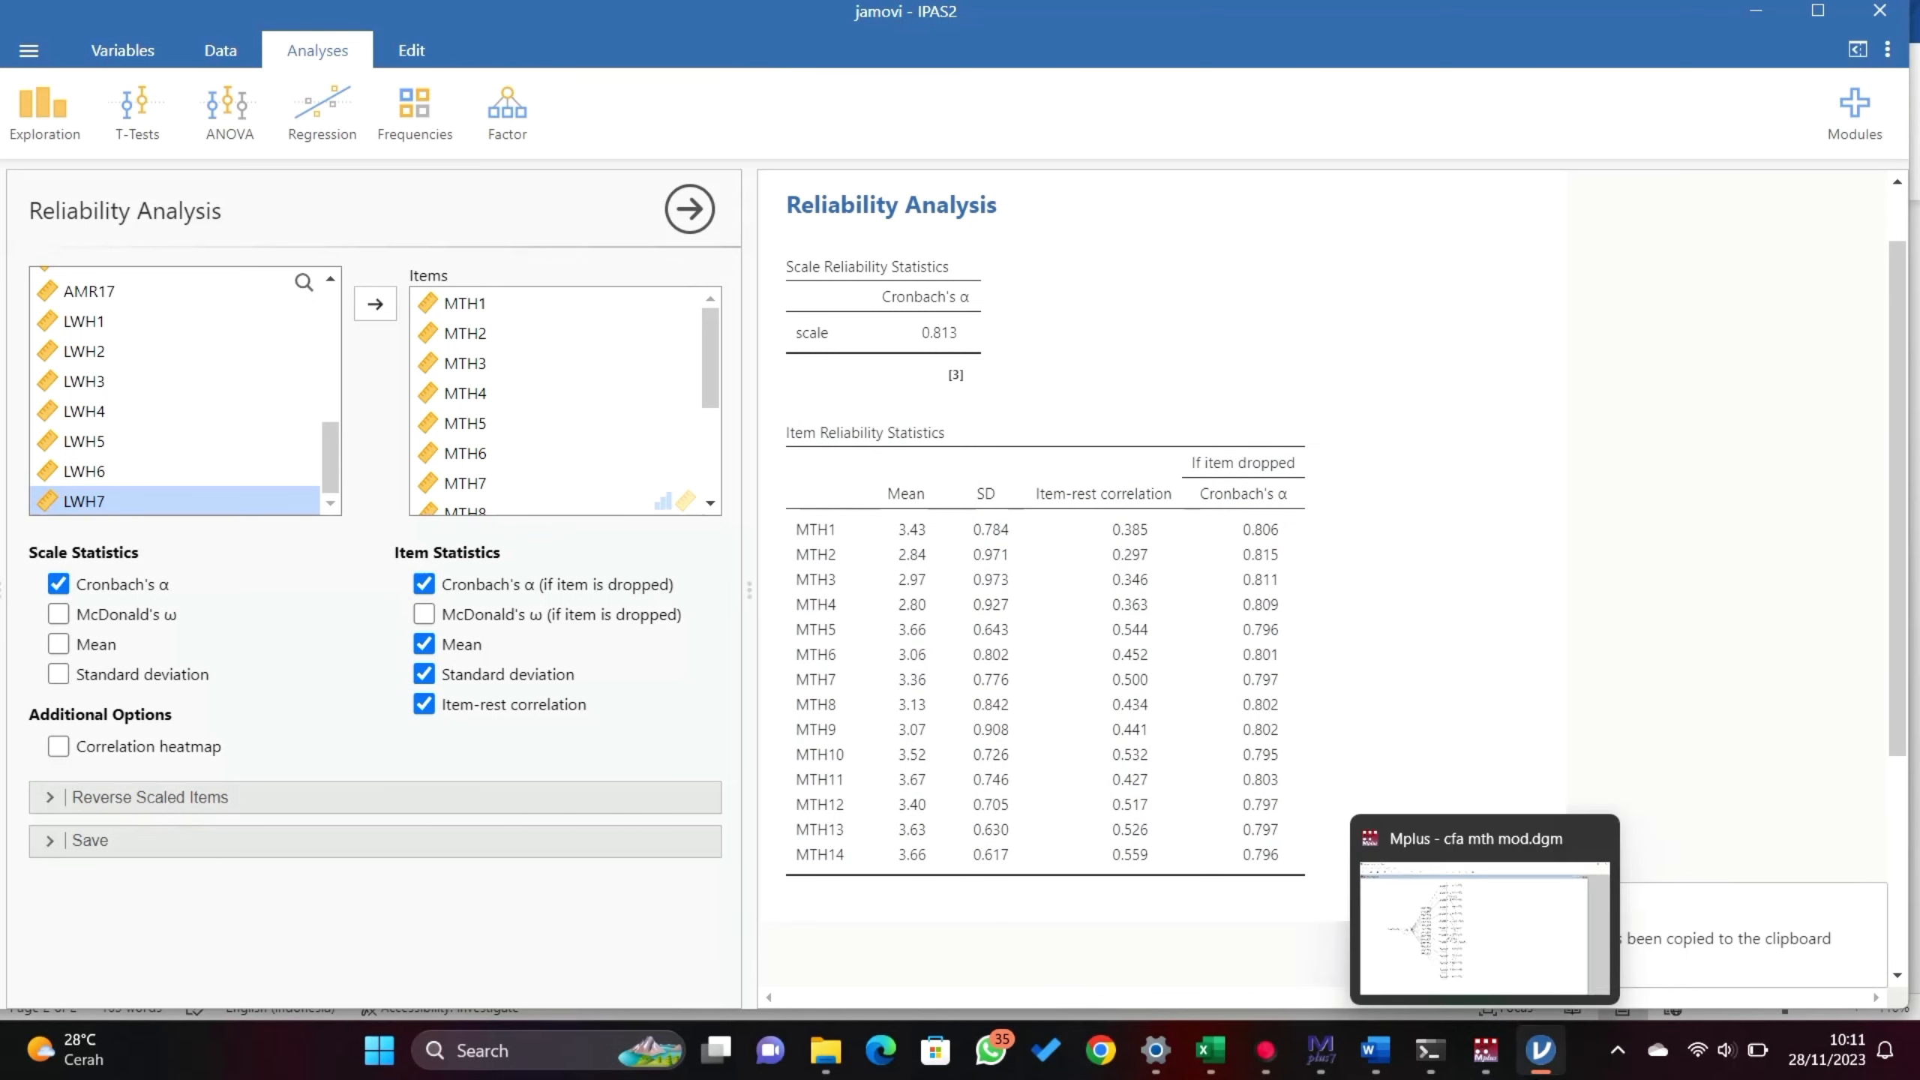
left_click(1374, 1050)
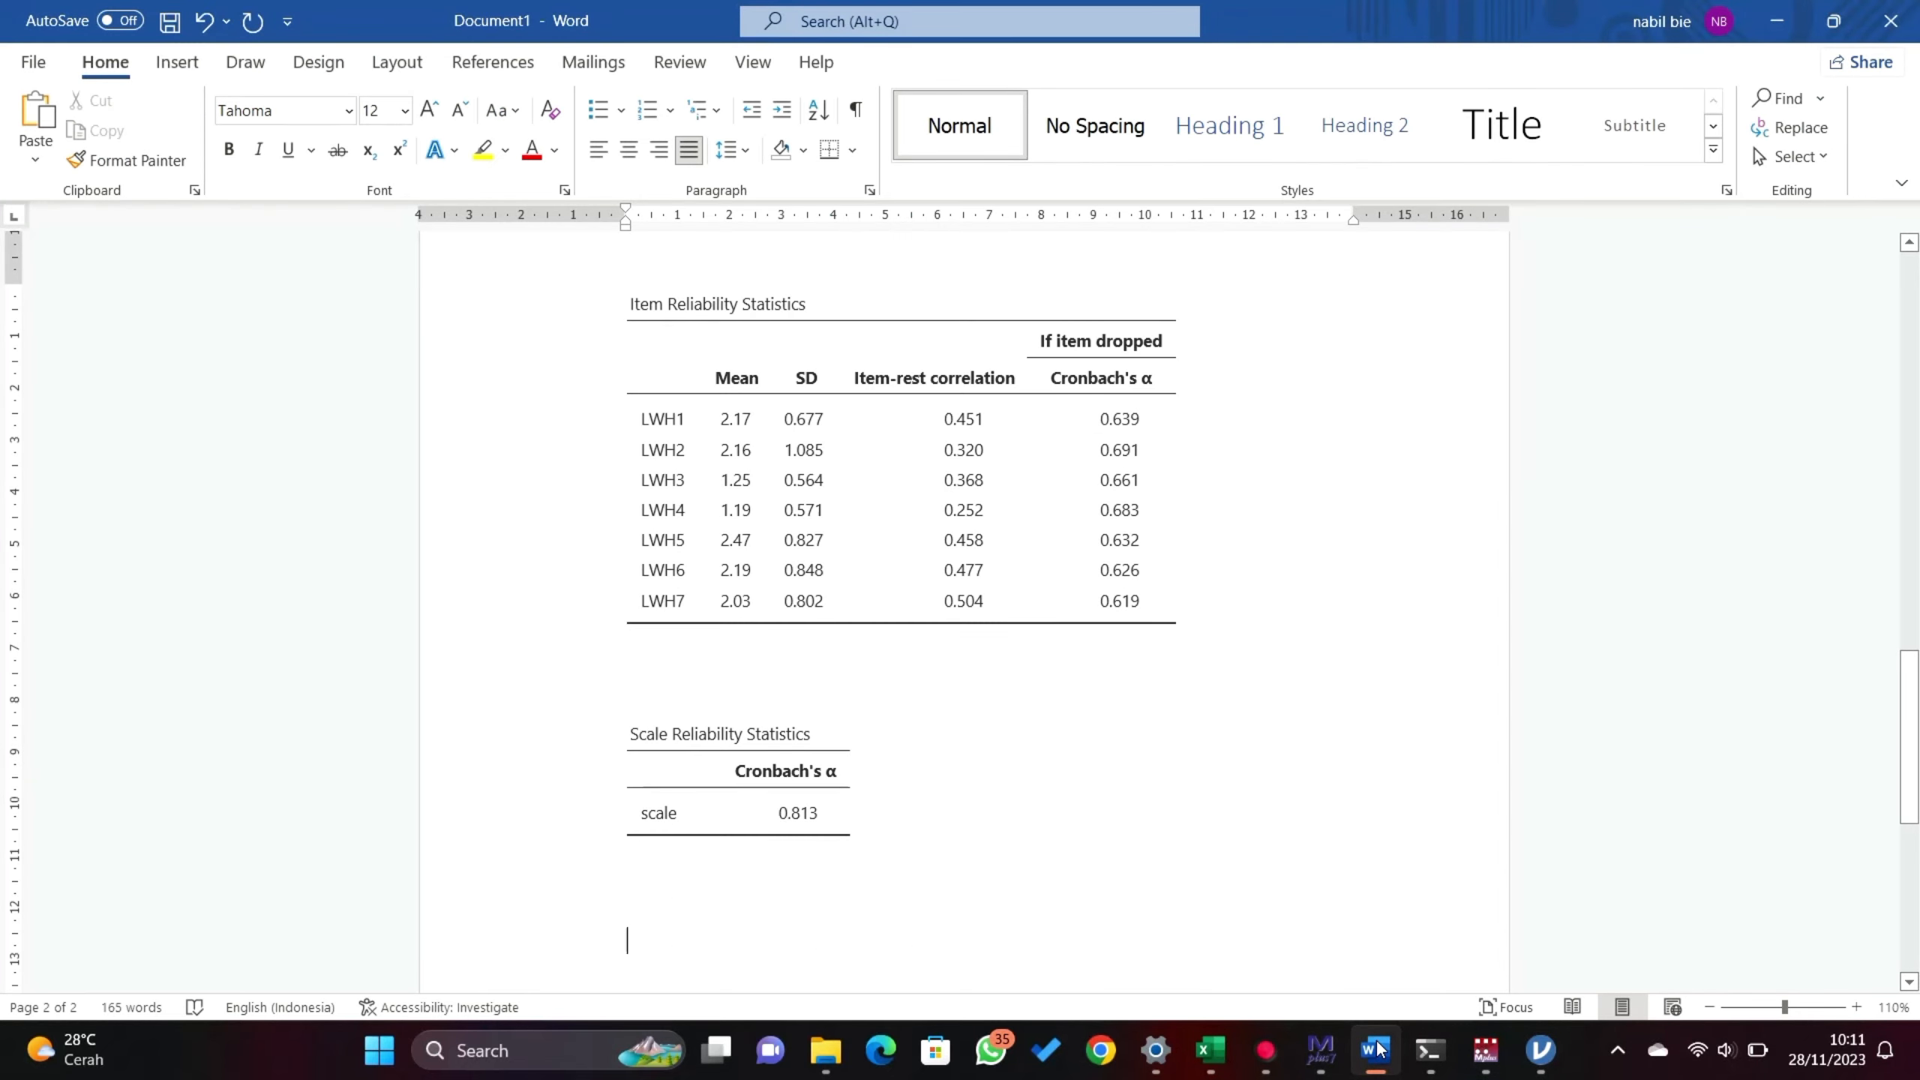
key("ctrl+v")
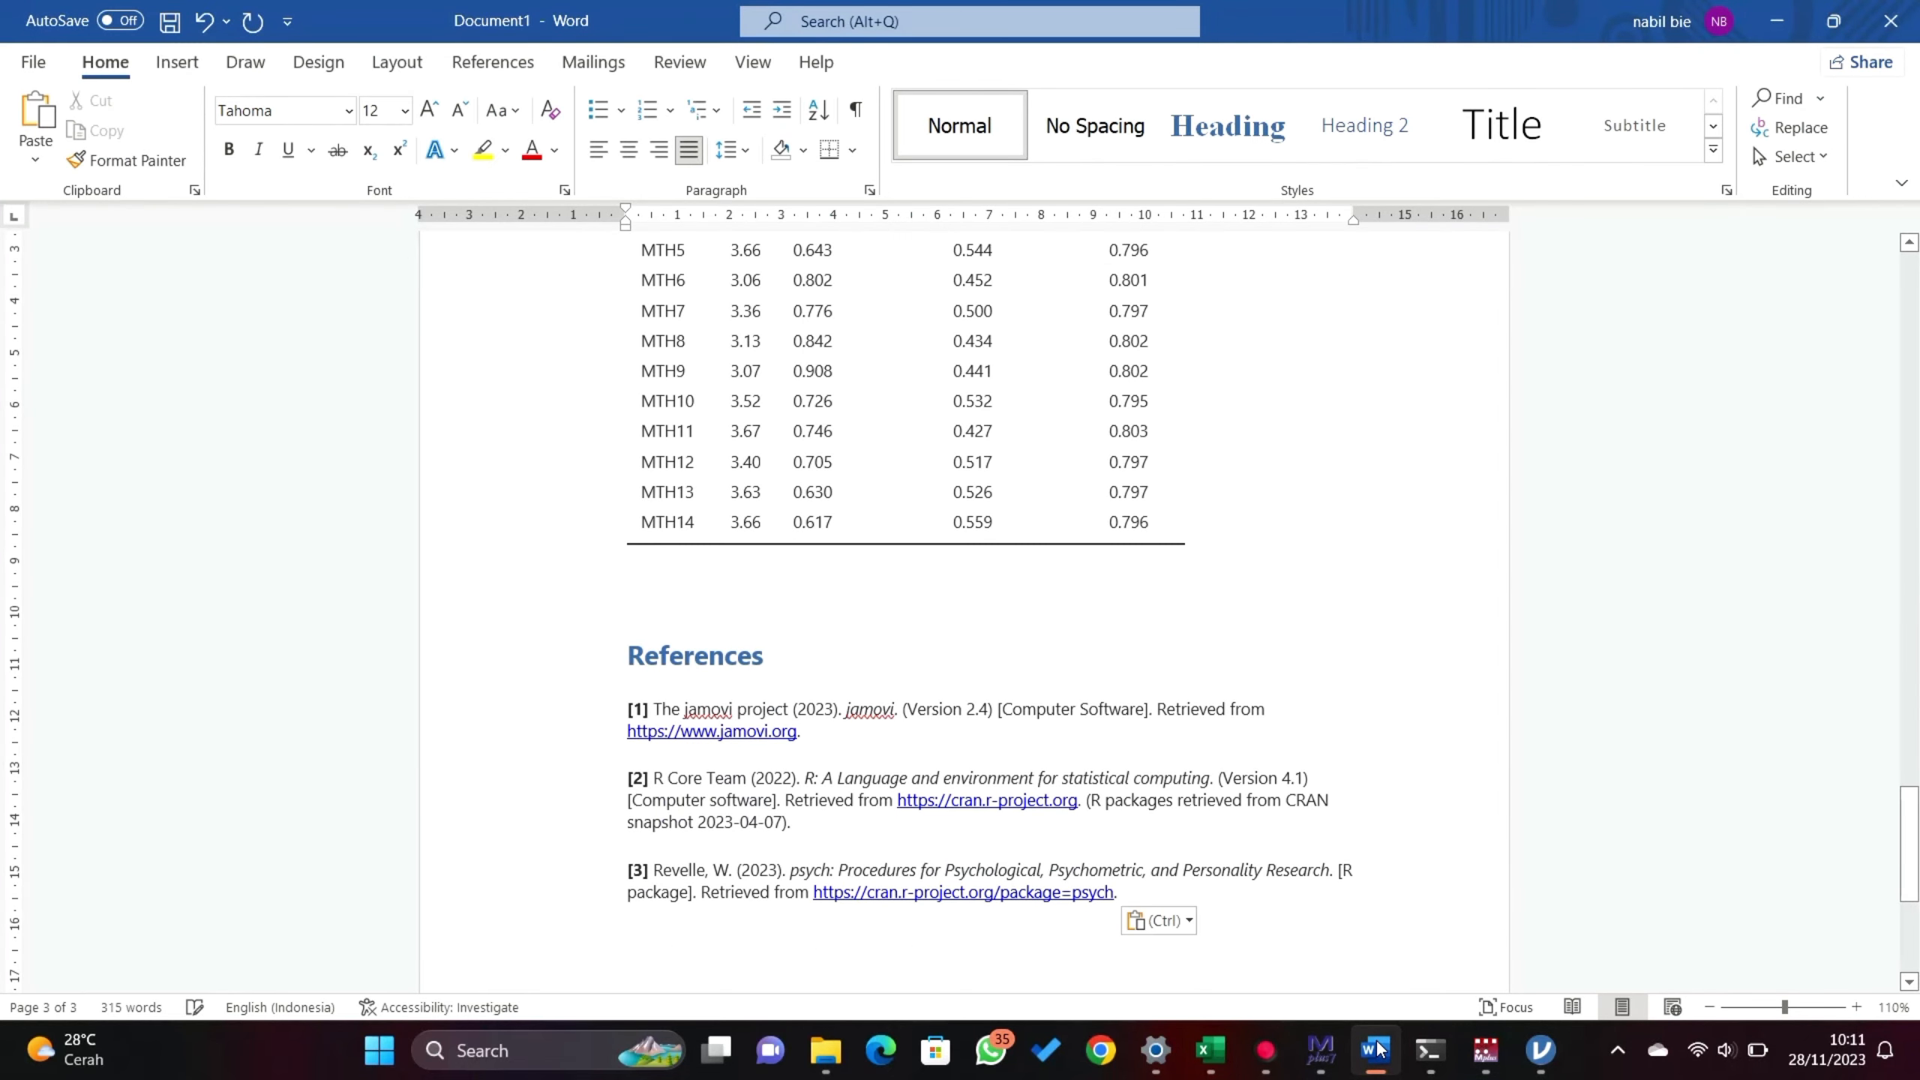